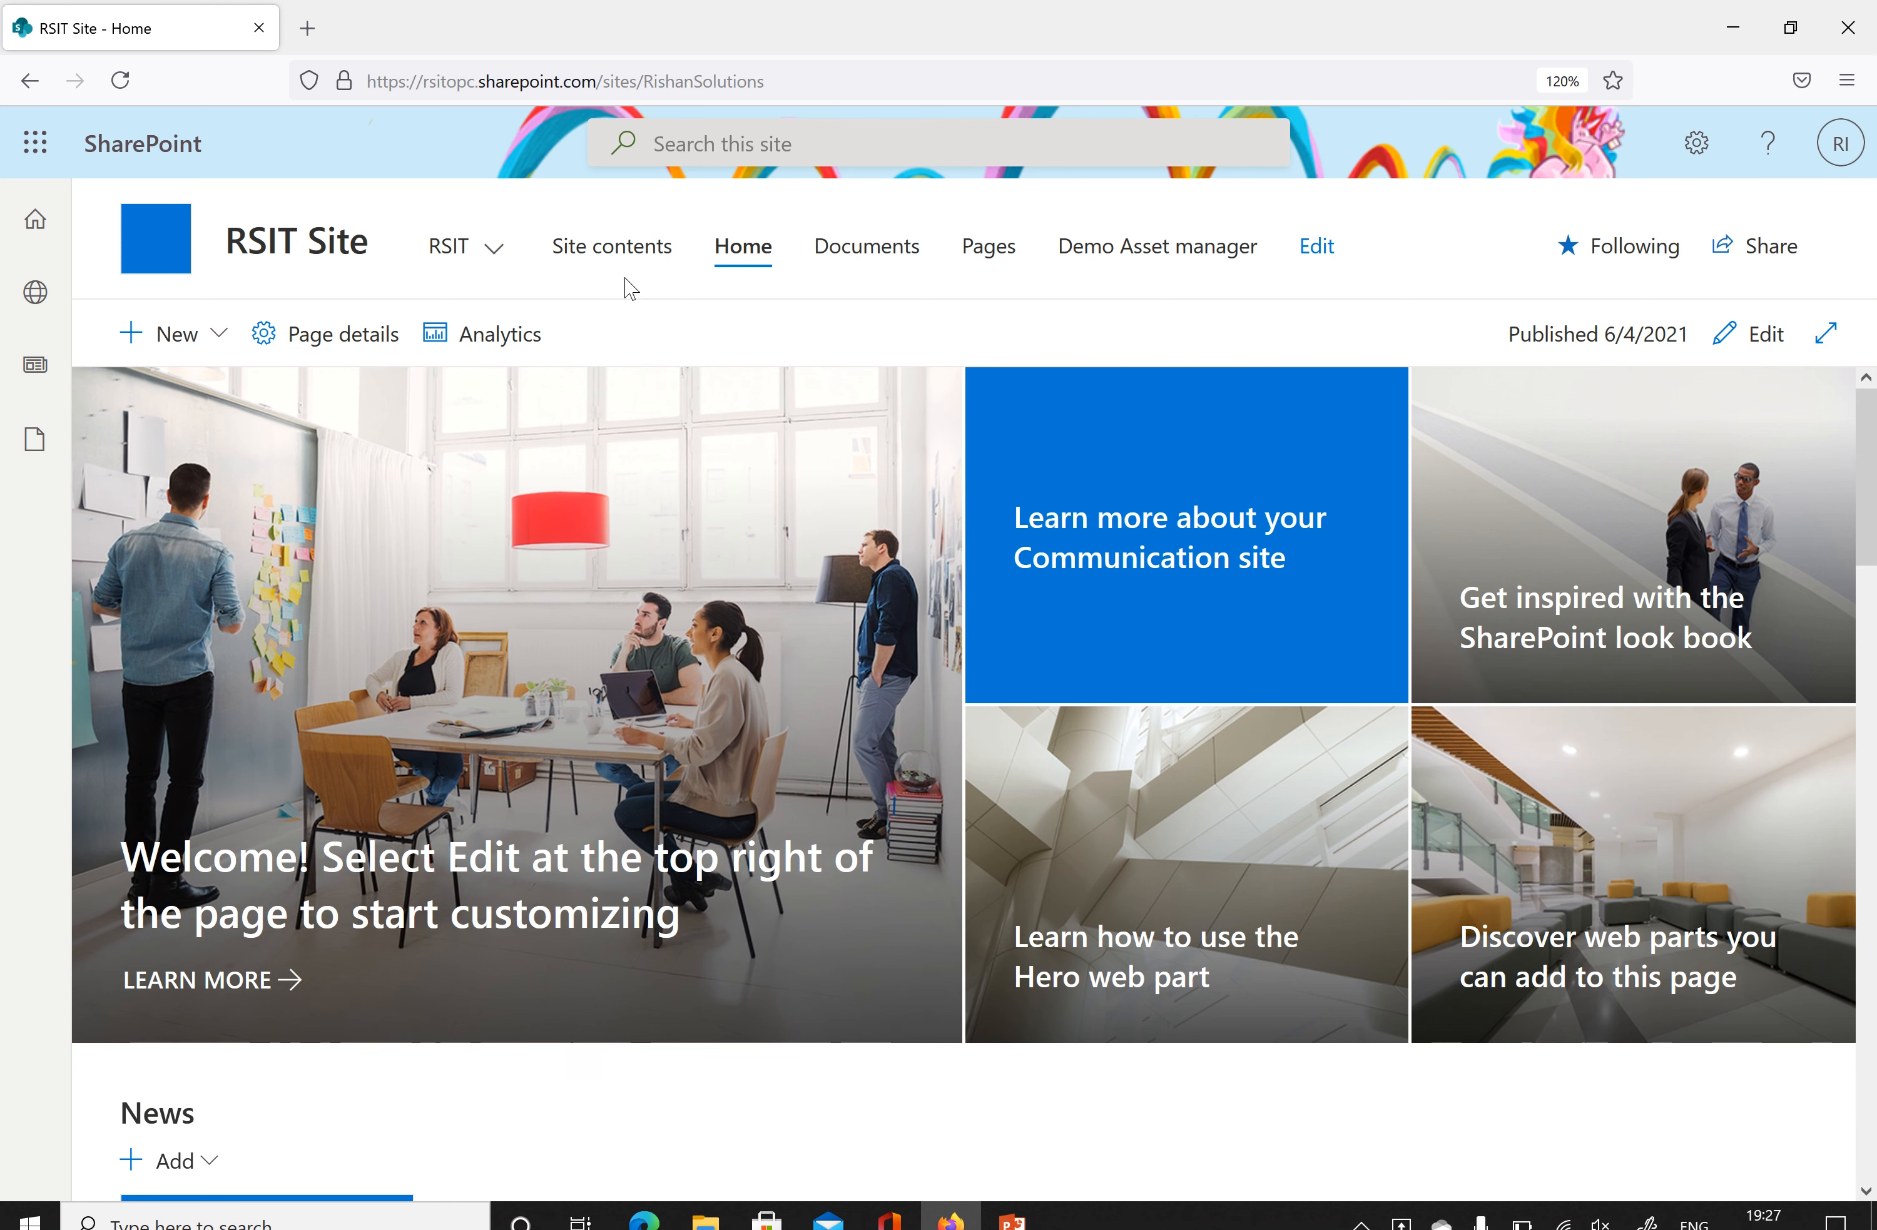
Open the Products list from the site contents.
{"action": "left_click", "coordinate": [626, 257]}
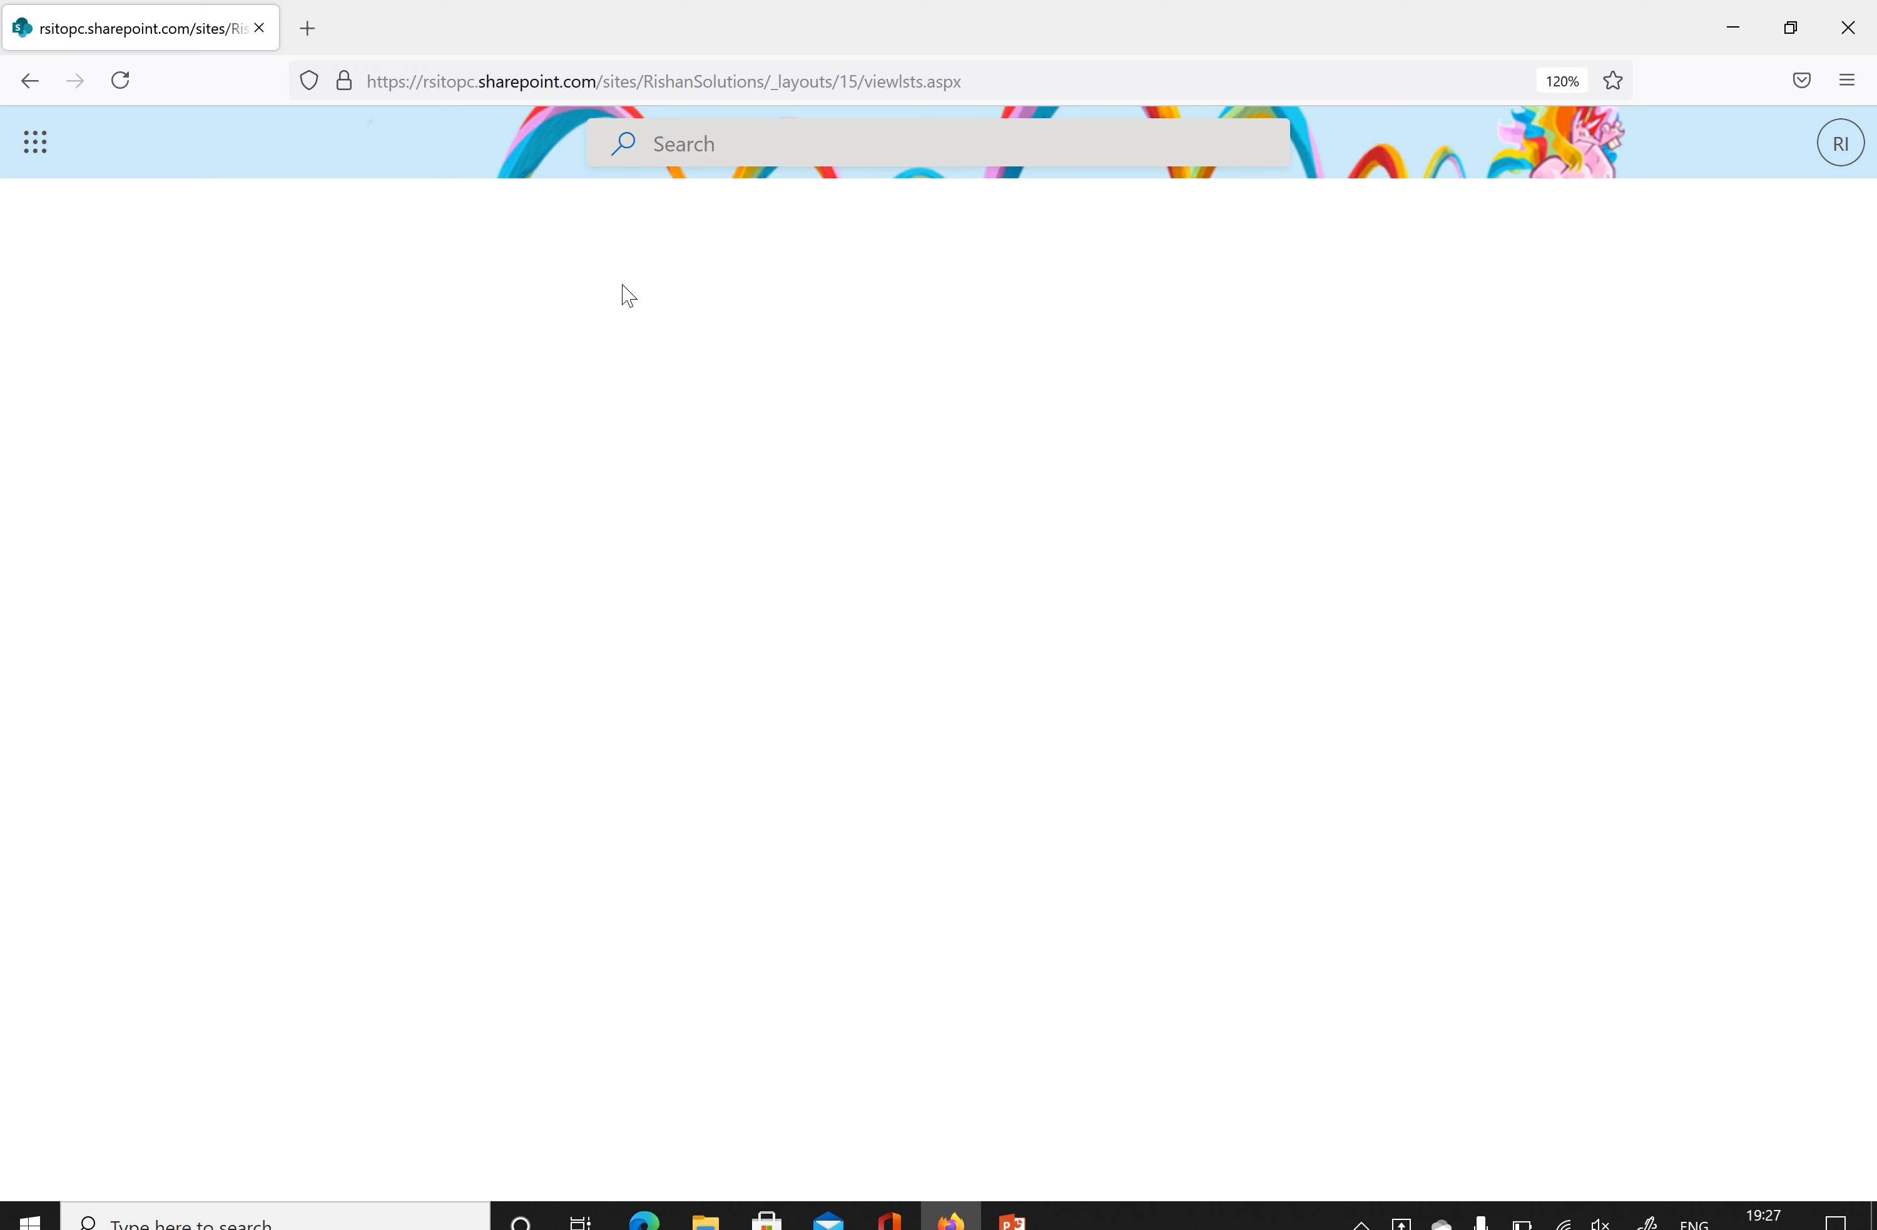
{"action": "scroll", "coordinate": [364, 725], "scroll_direction": "down", "scroll_amount": 3}
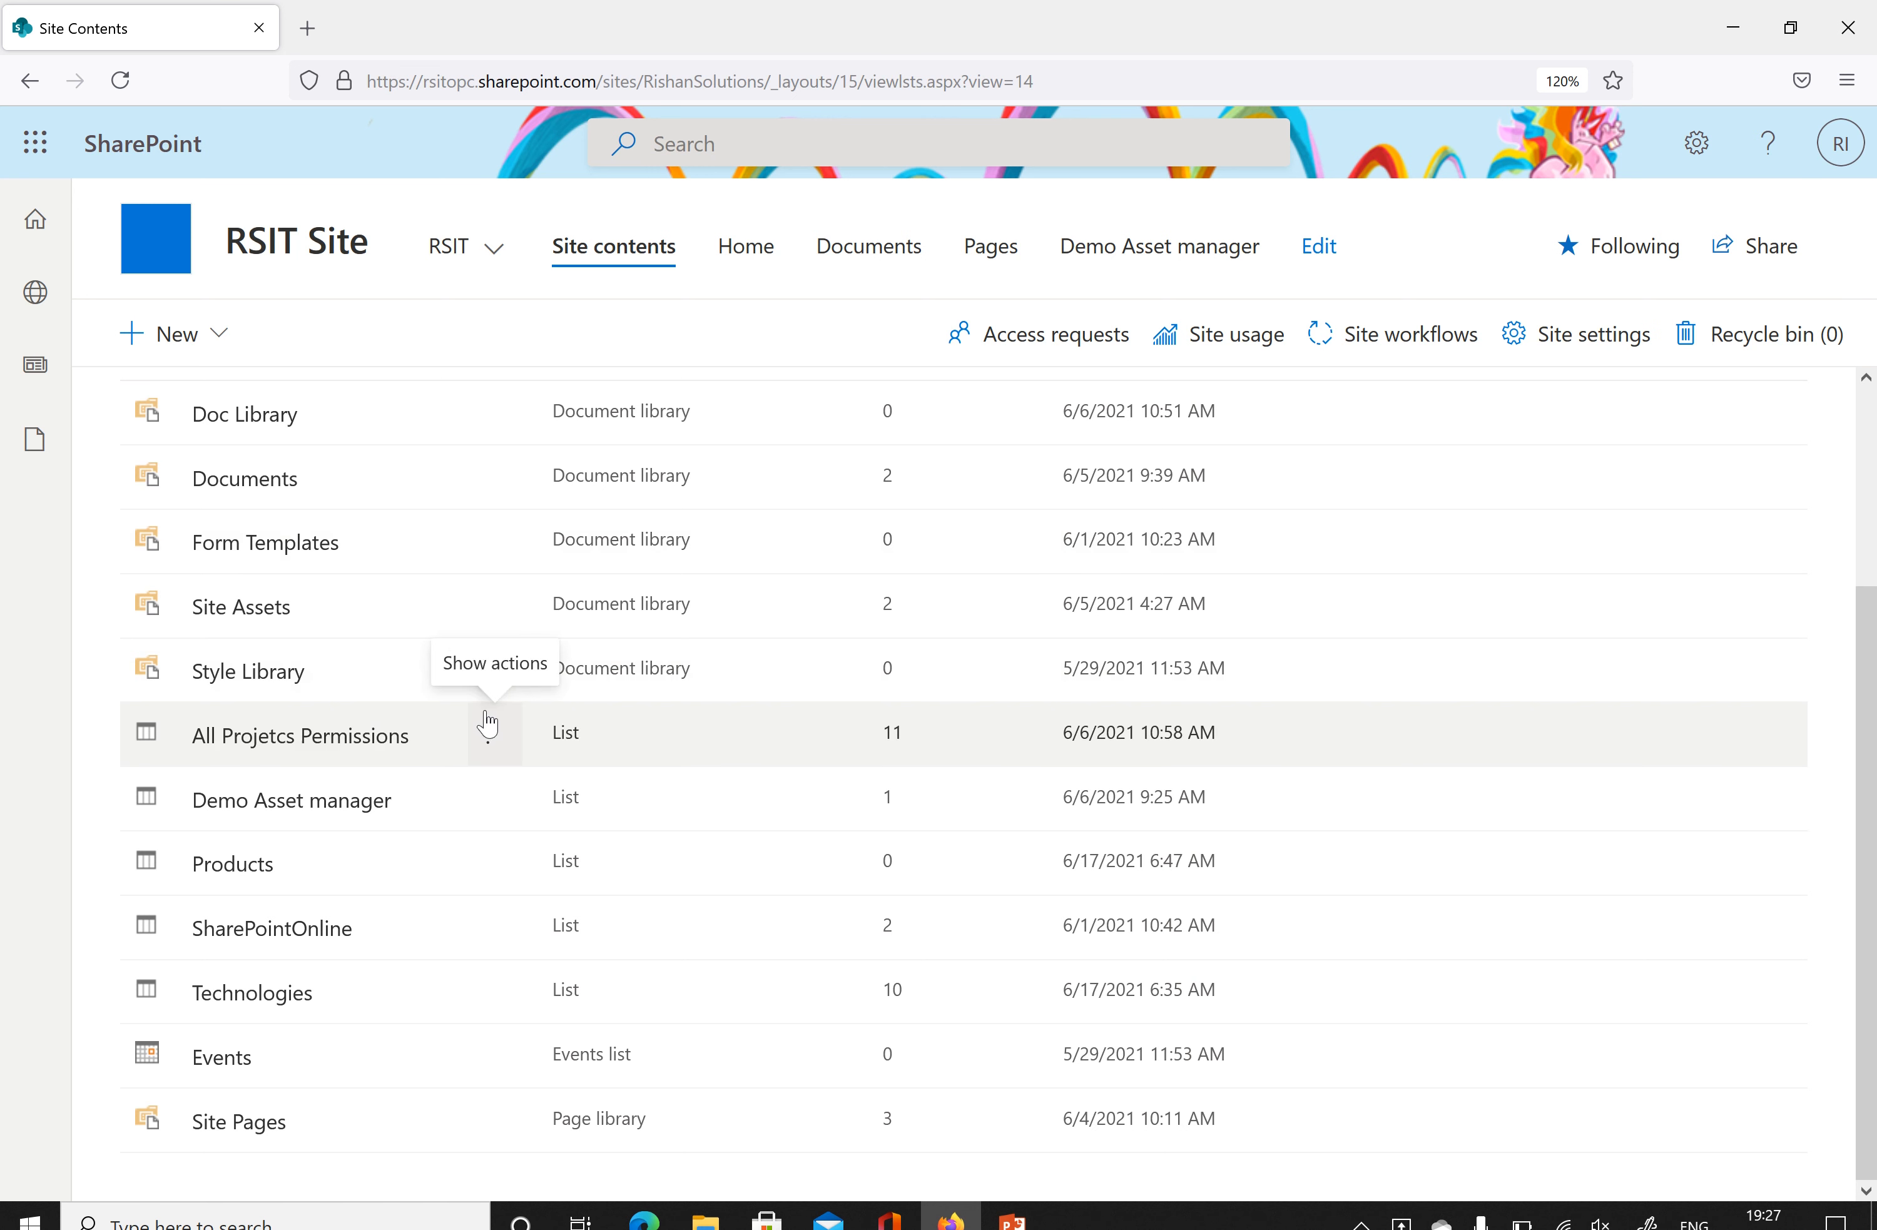
{"action": "left_click", "coordinate": [231, 865]}
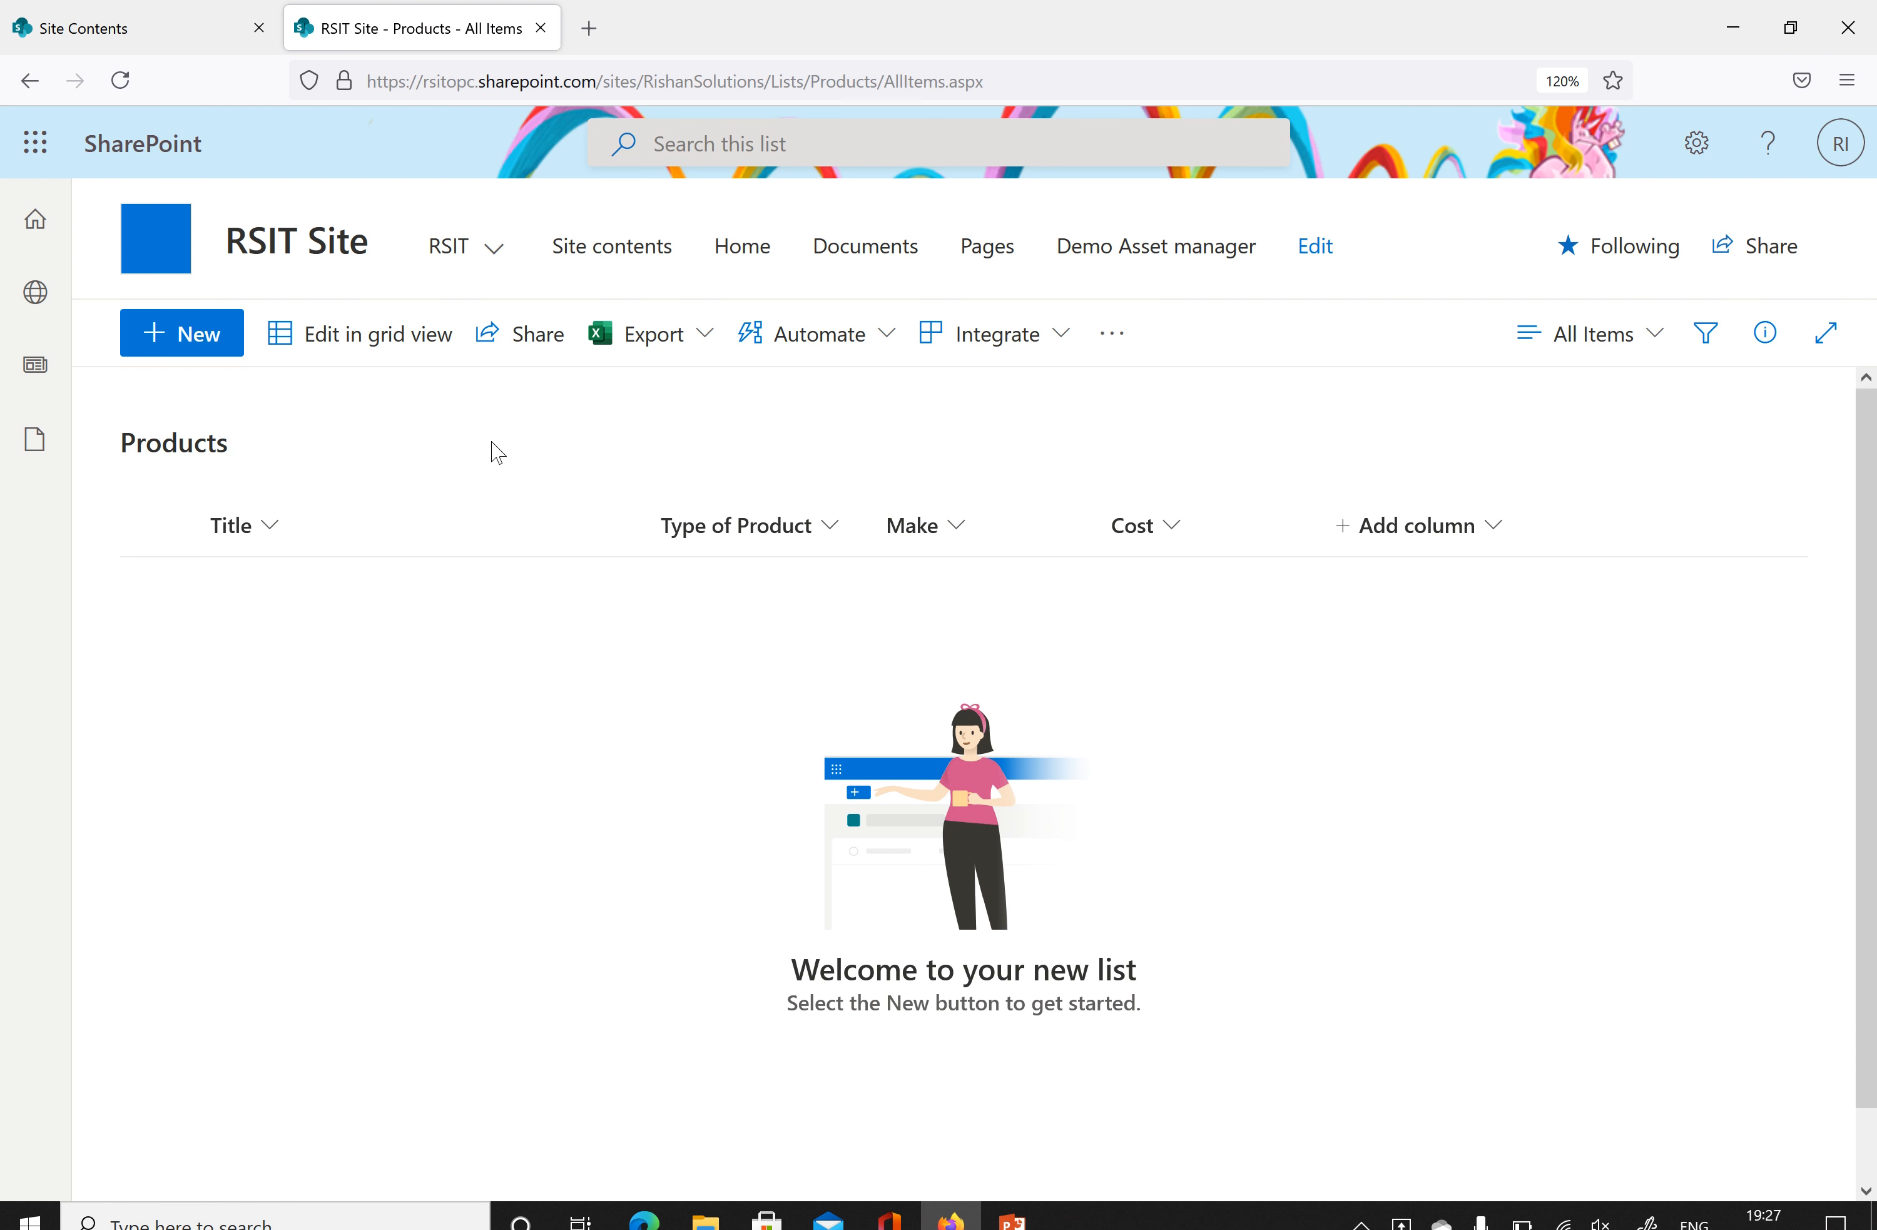
Add an item to the Products list titled Surface, with type Laptop, make Microsoft and cost 1700, and save it.
{"action": "left_click", "coordinate": [199, 340]}
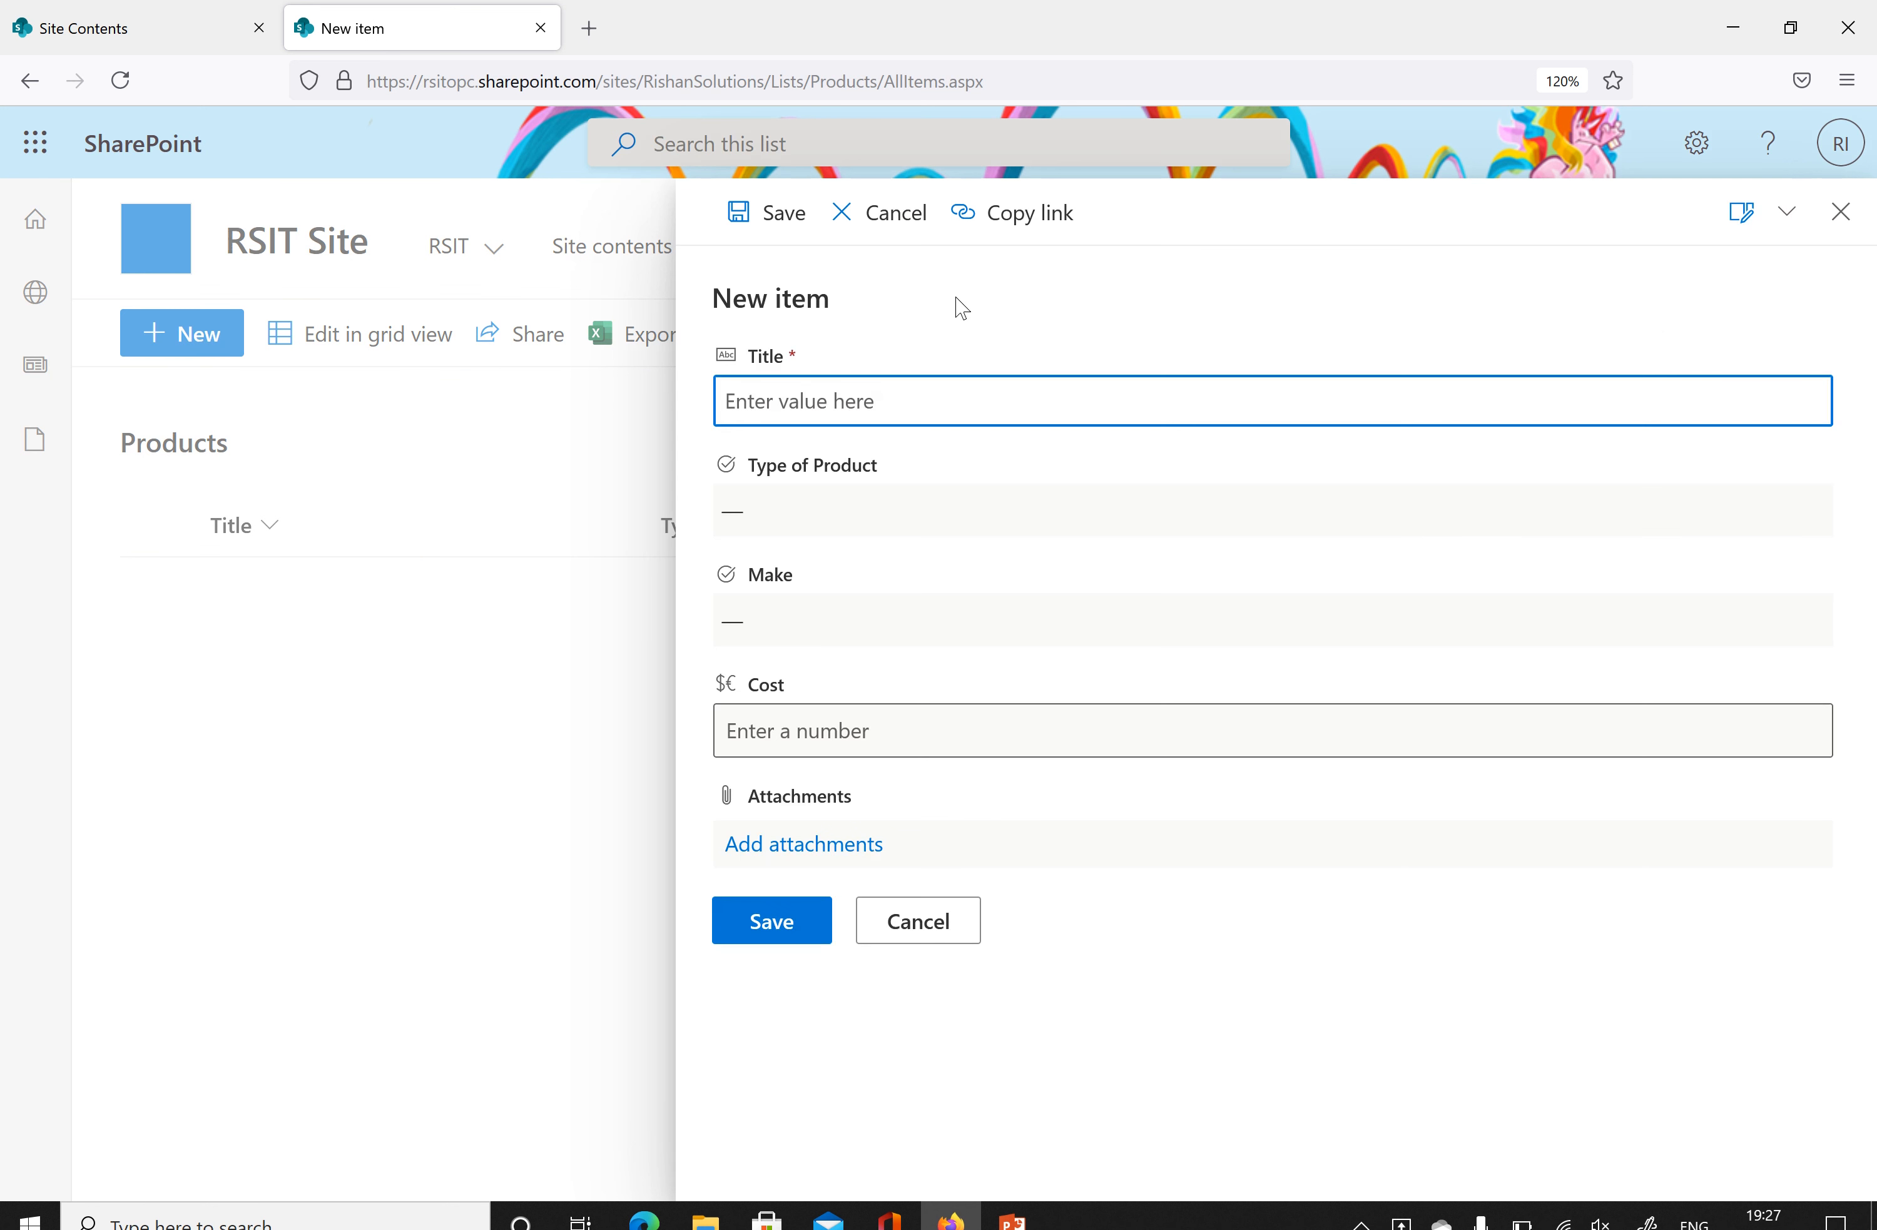
{"action": "left_click", "coordinate": [858, 304]}
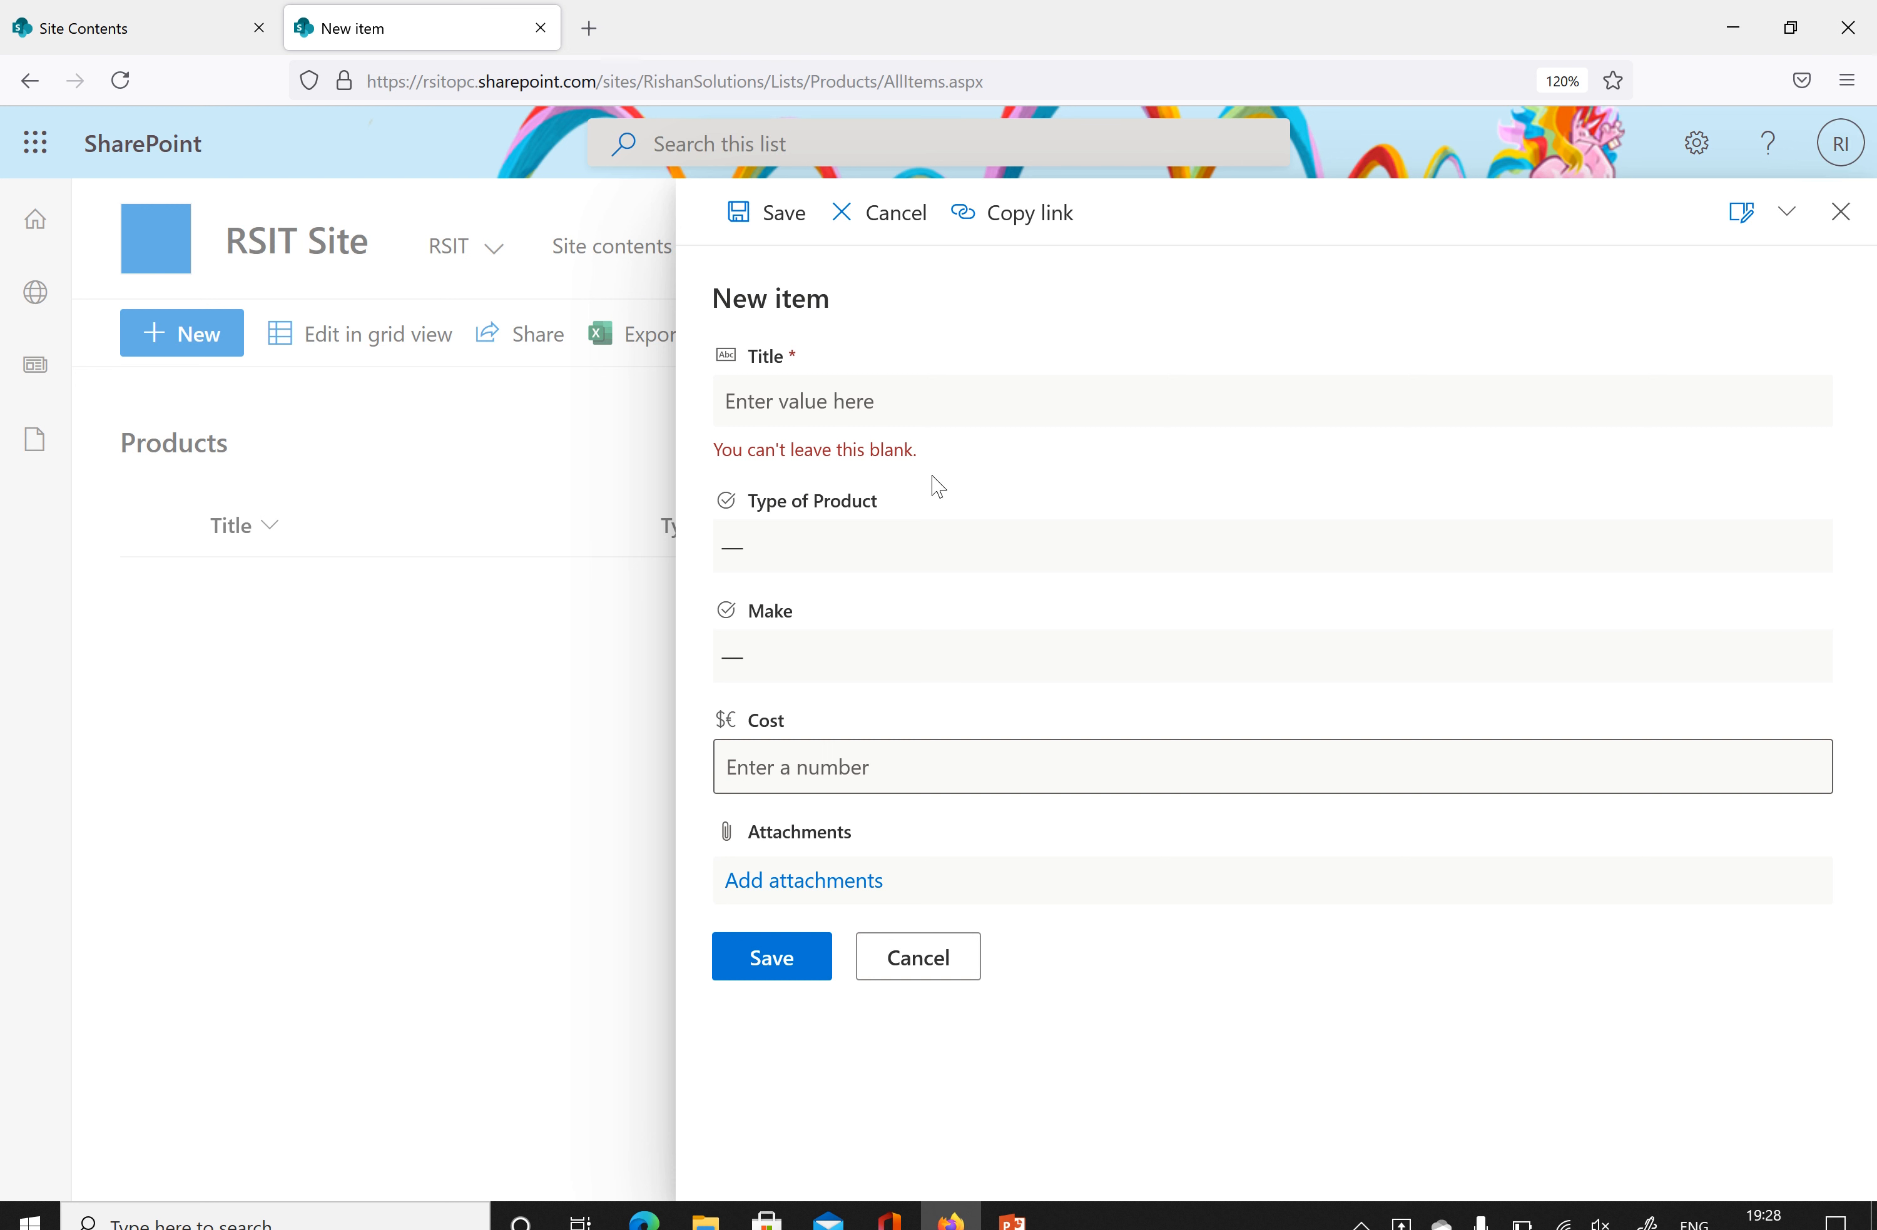
{"action": "left_click", "coordinate": [860, 419]}
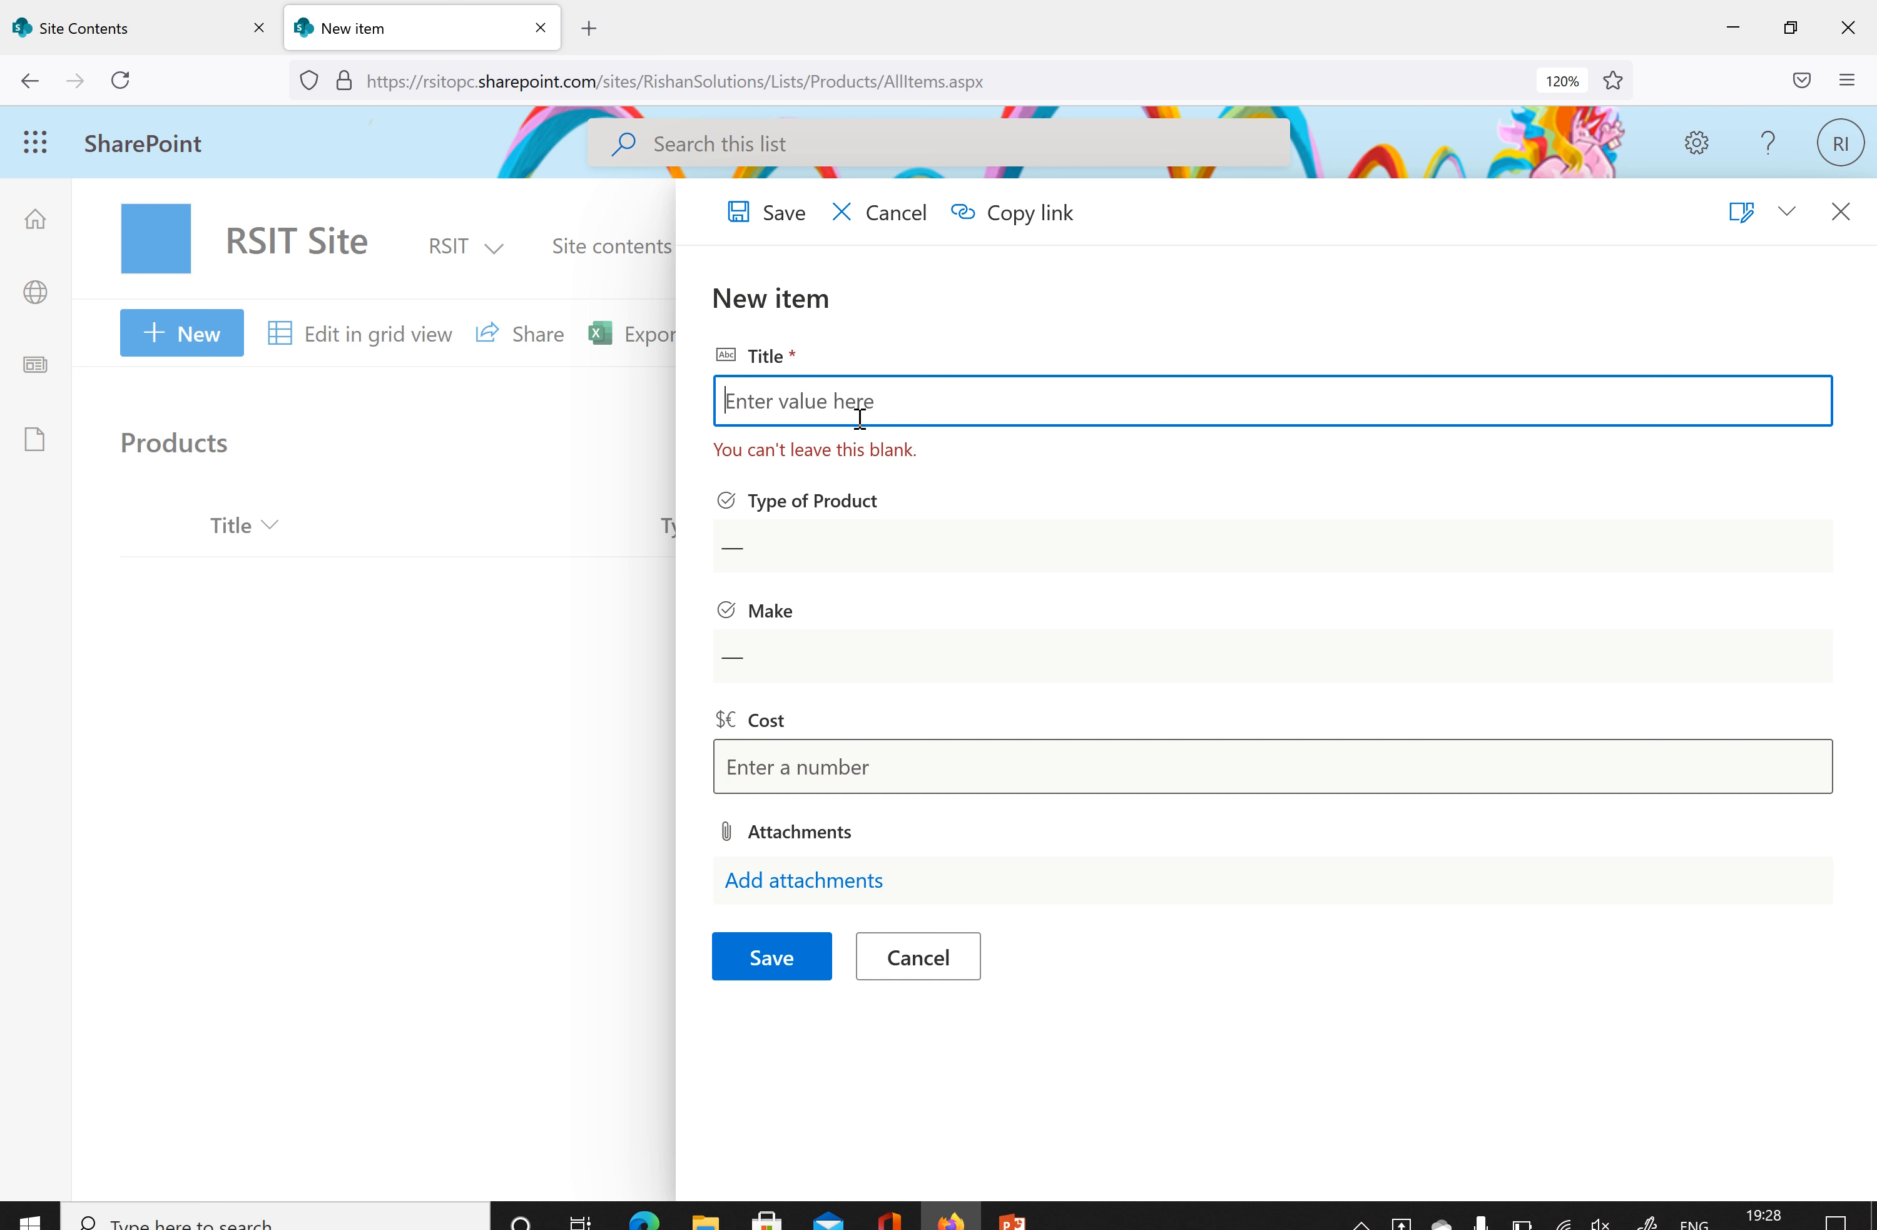
{"action": "type", "text": "Surface"}
{"action": "left_click", "coordinate": [805, 550]}
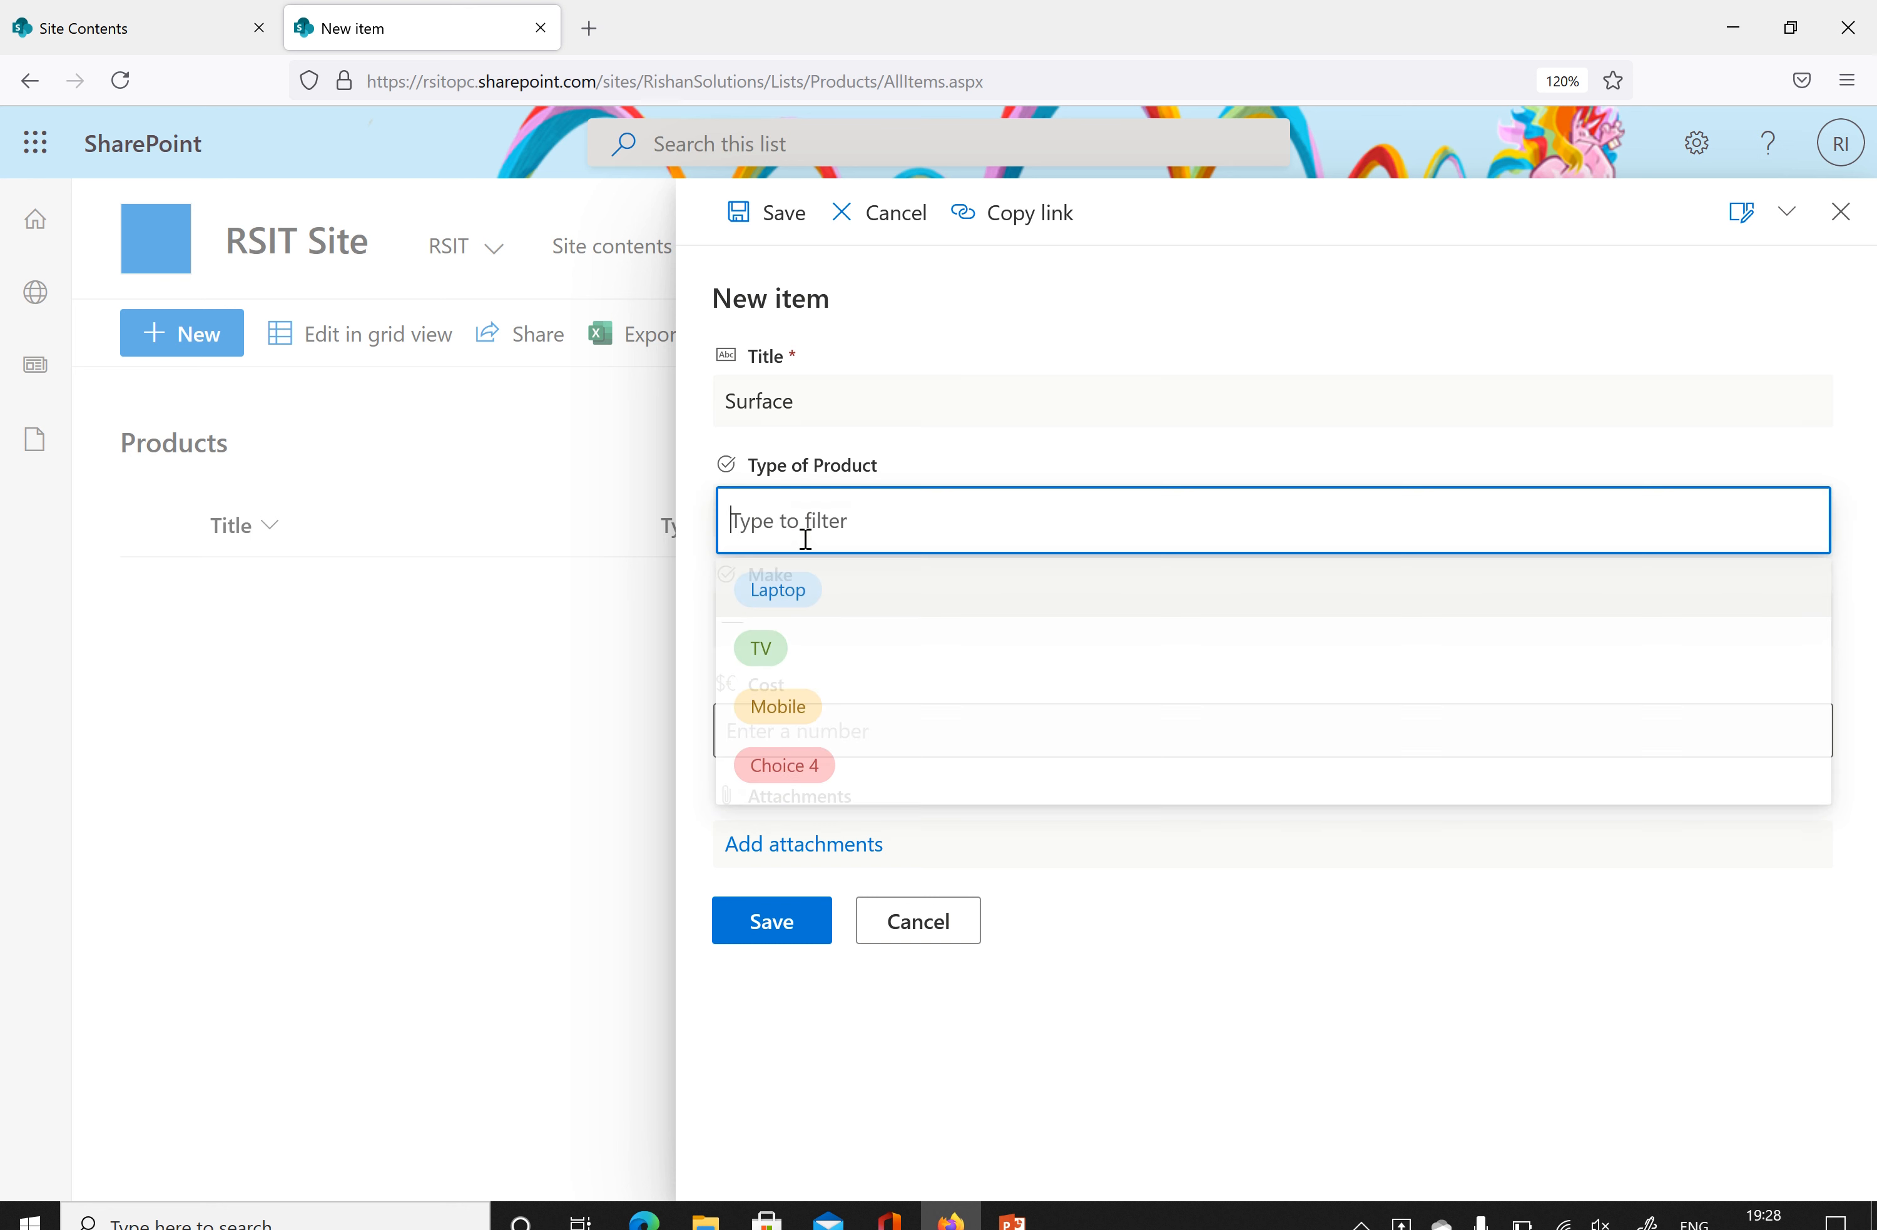
{"action": "left_click", "coordinate": [796, 598]}
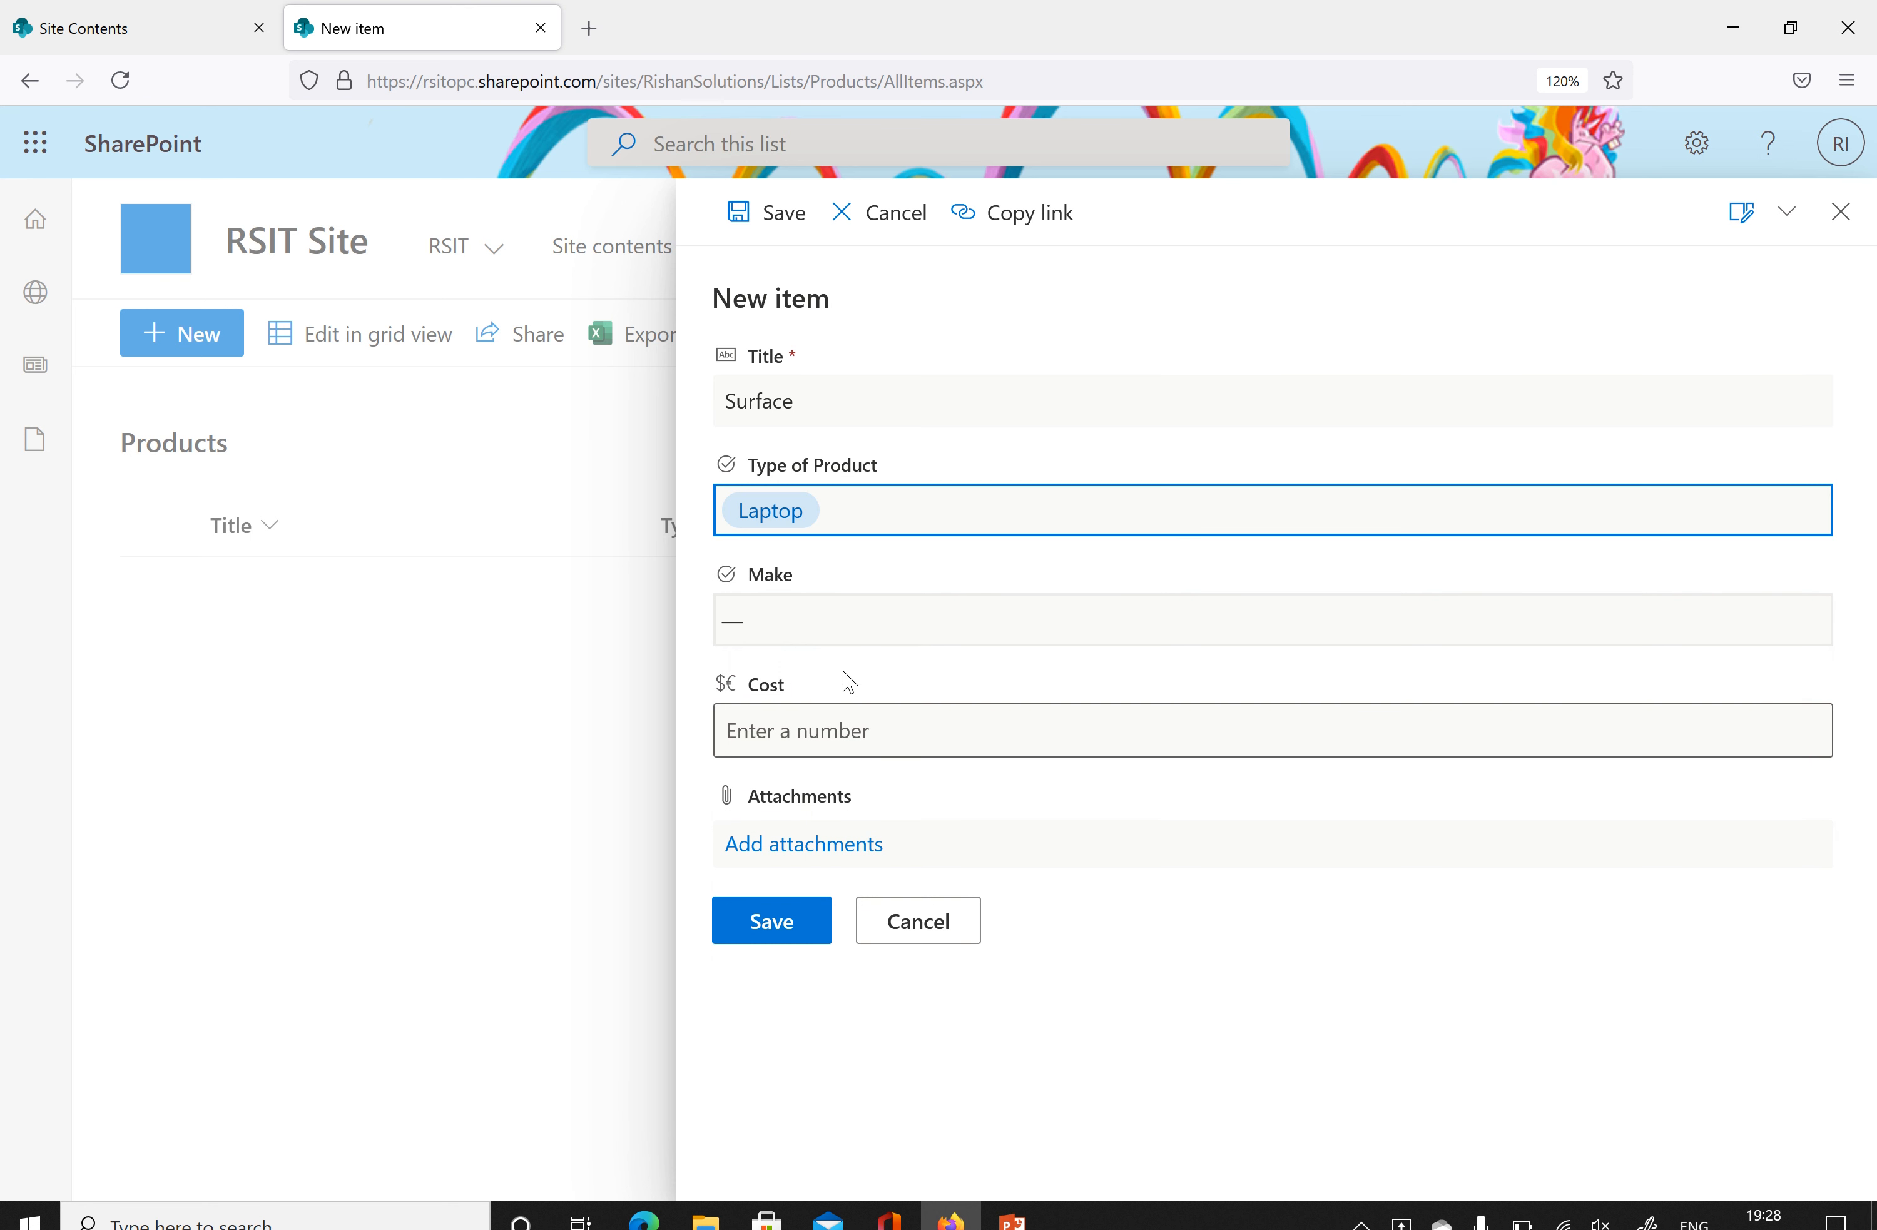
{"action": "left_click", "coordinate": [823, 635]}
{"action": "left_click", "coordinate": [816, 714]}
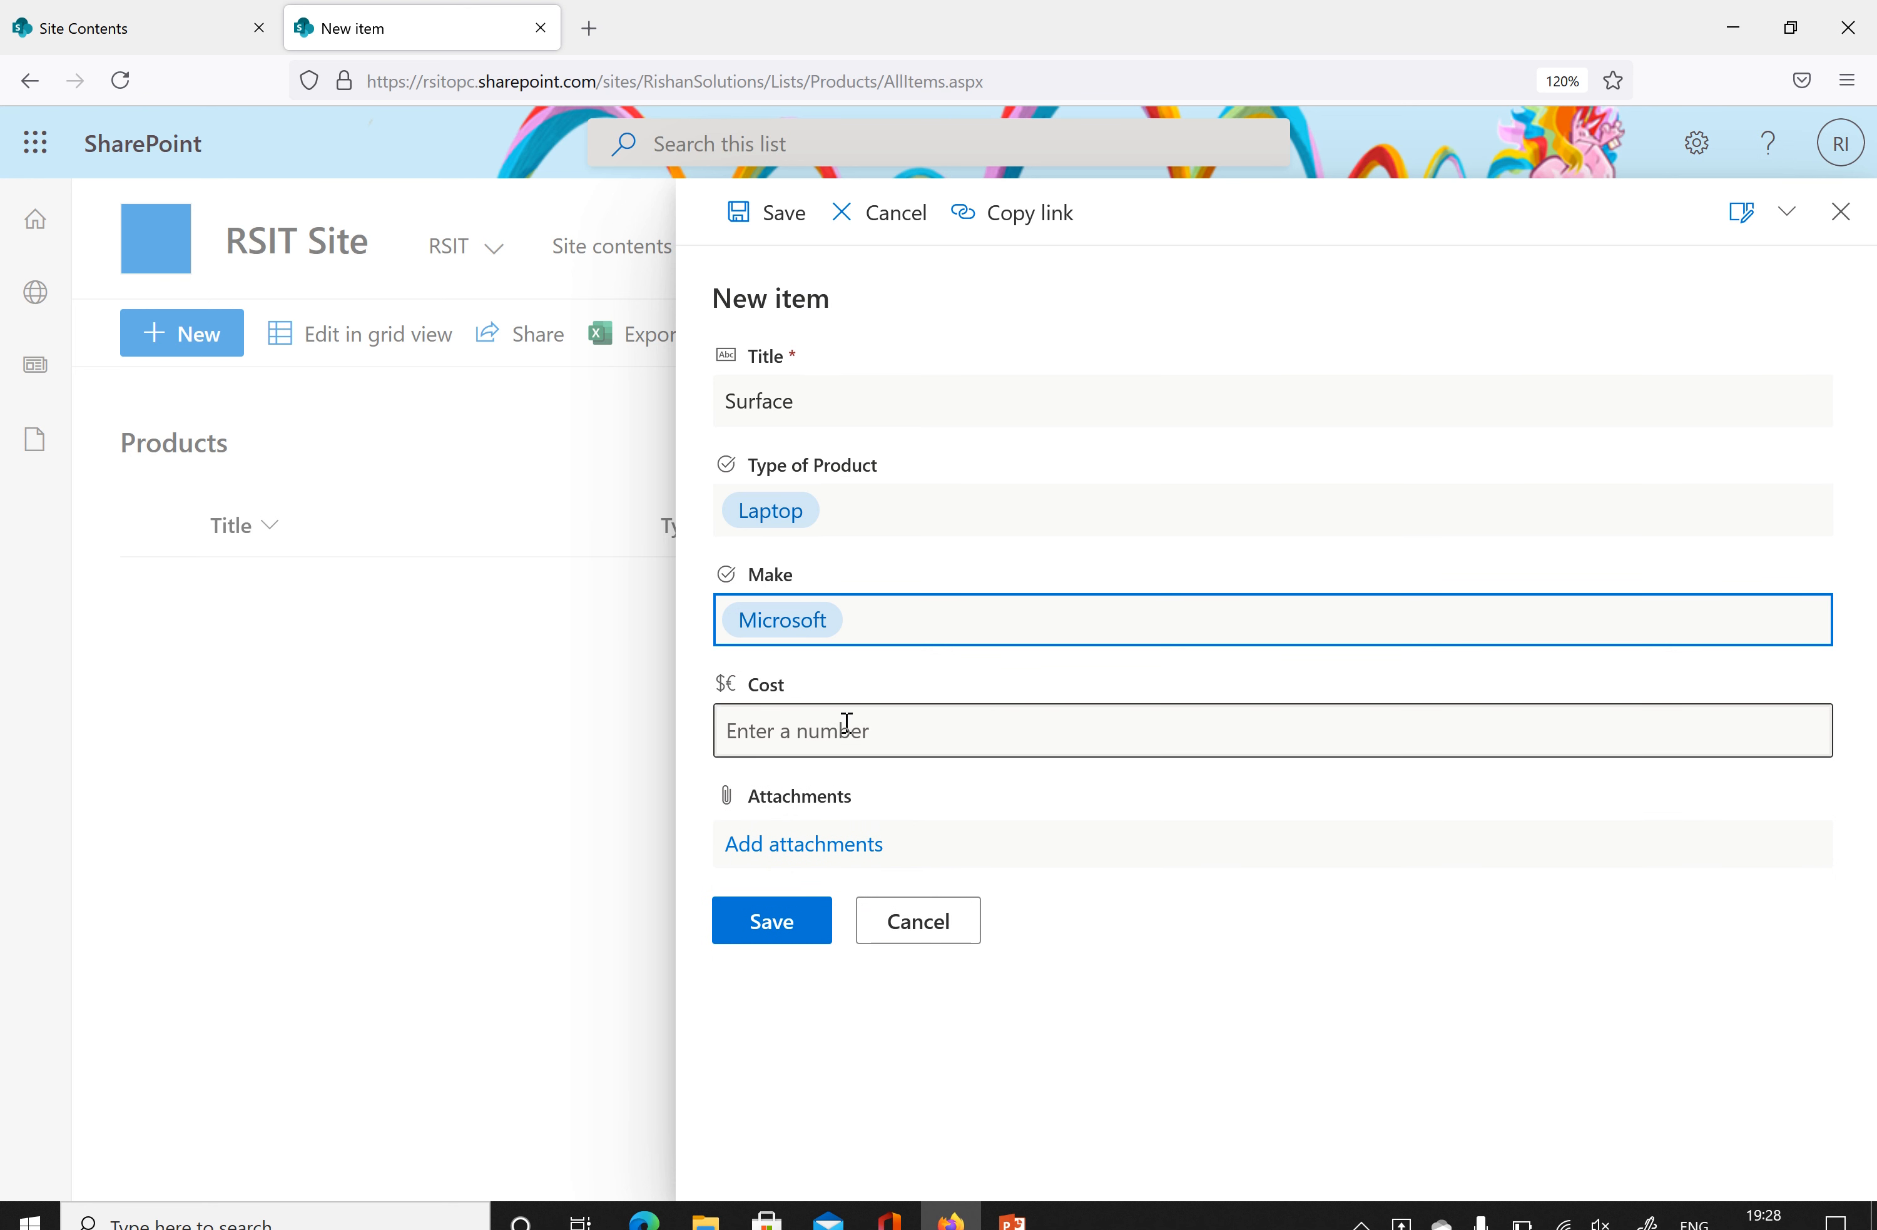
{"action": "left_click", "coordinate": [847, 723]}
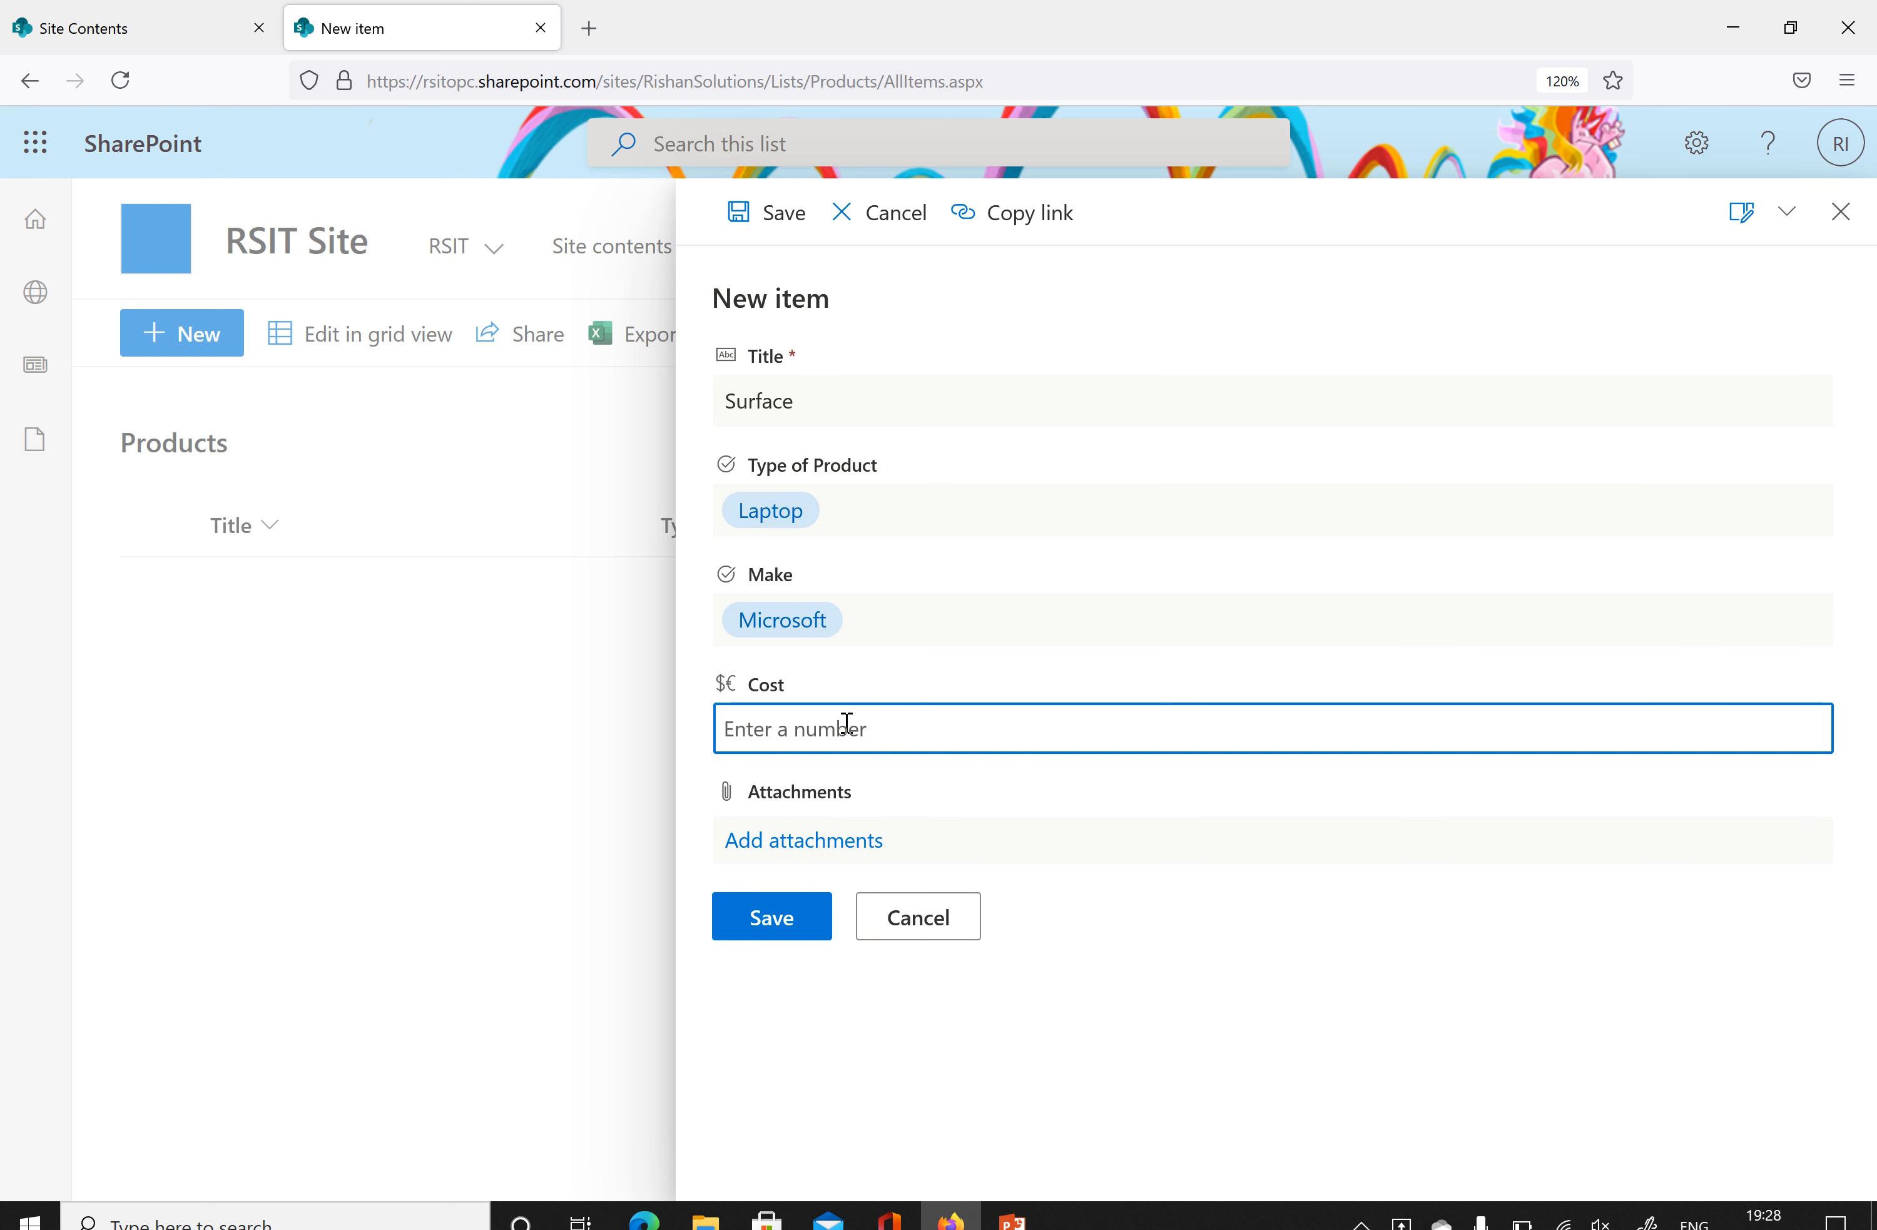
{"action": "type", "text": "1700"}
{"action": "left_click", "coordinate": [800, 920]}
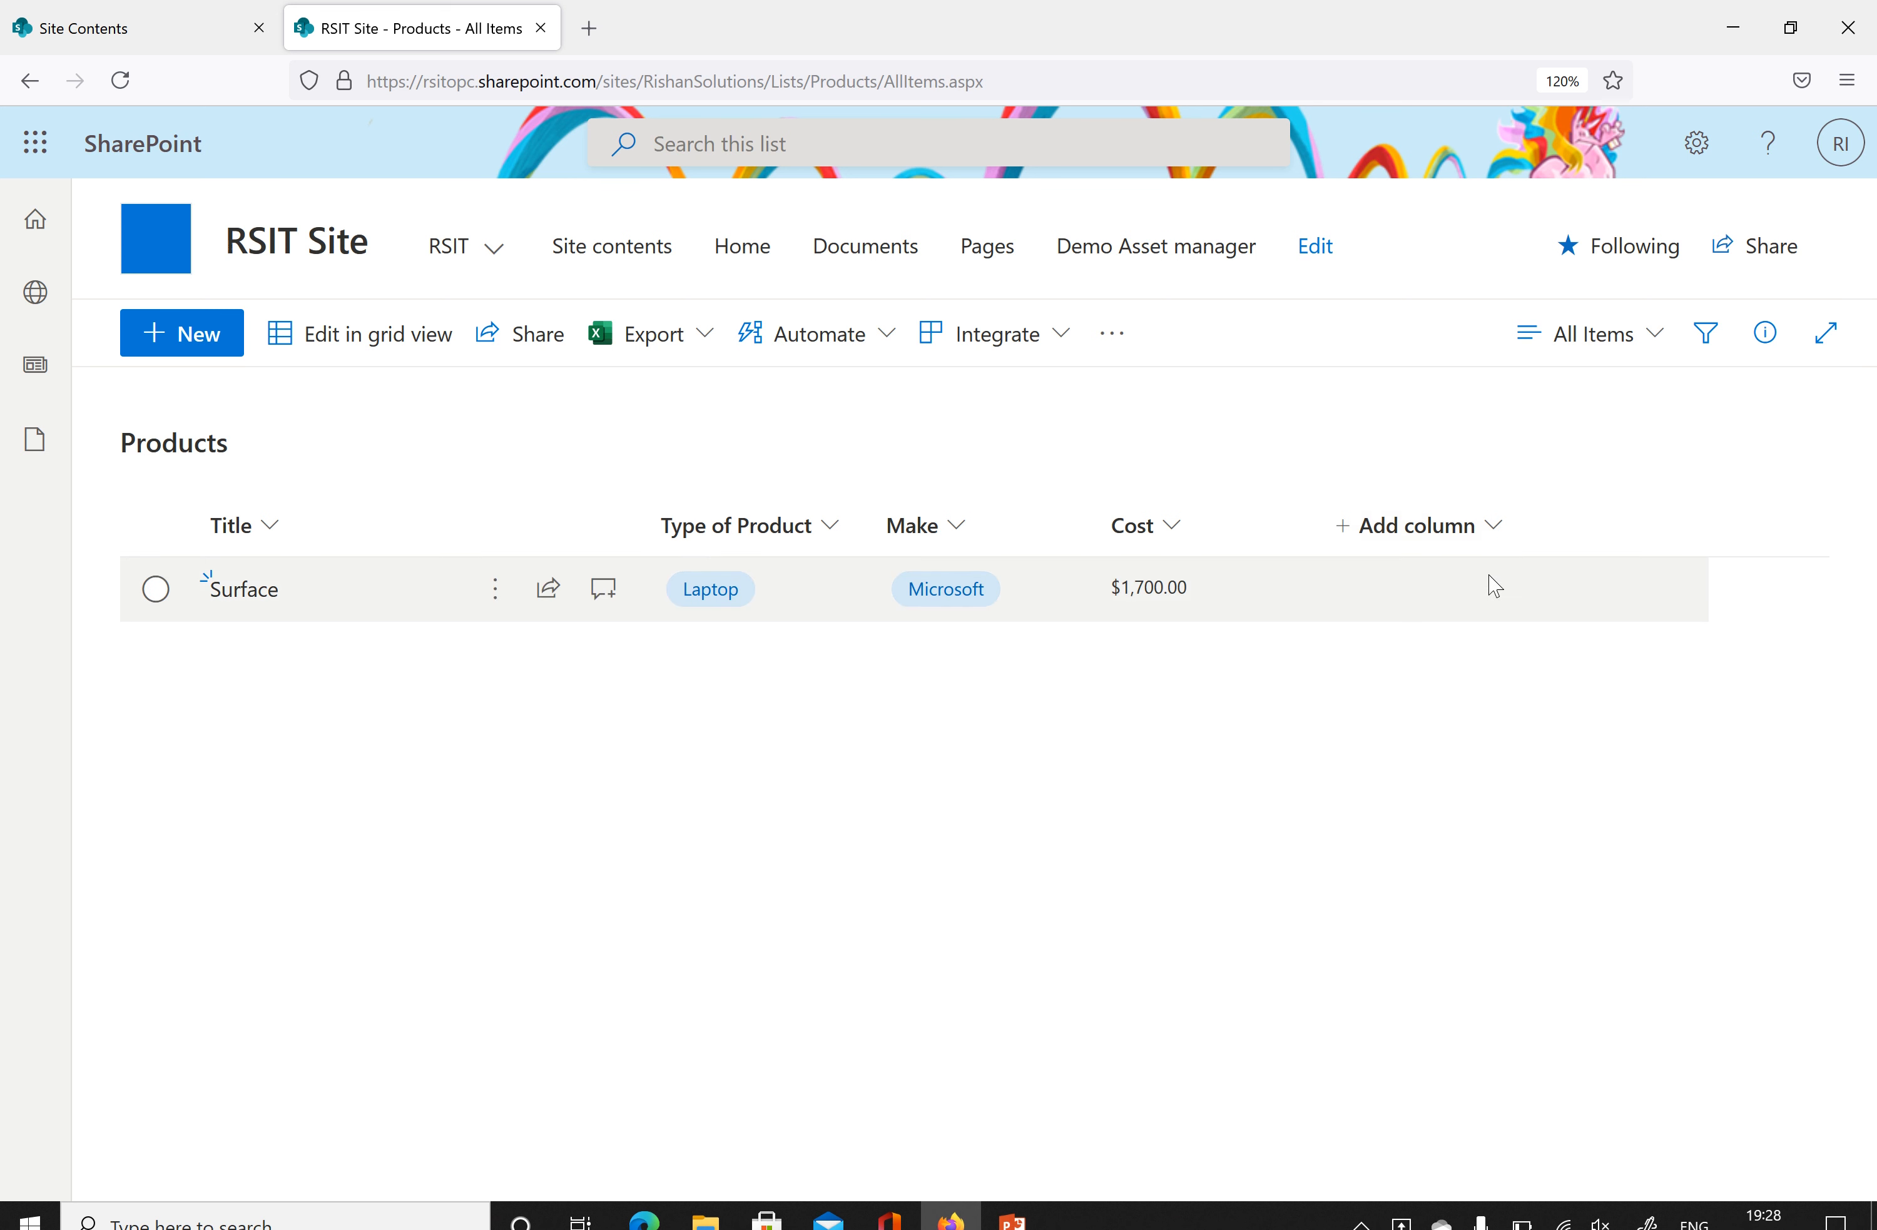
Change the Surface item's title to Surface Book and close the item details.
{"action": "left_click", "coordinate": [253, 605]}
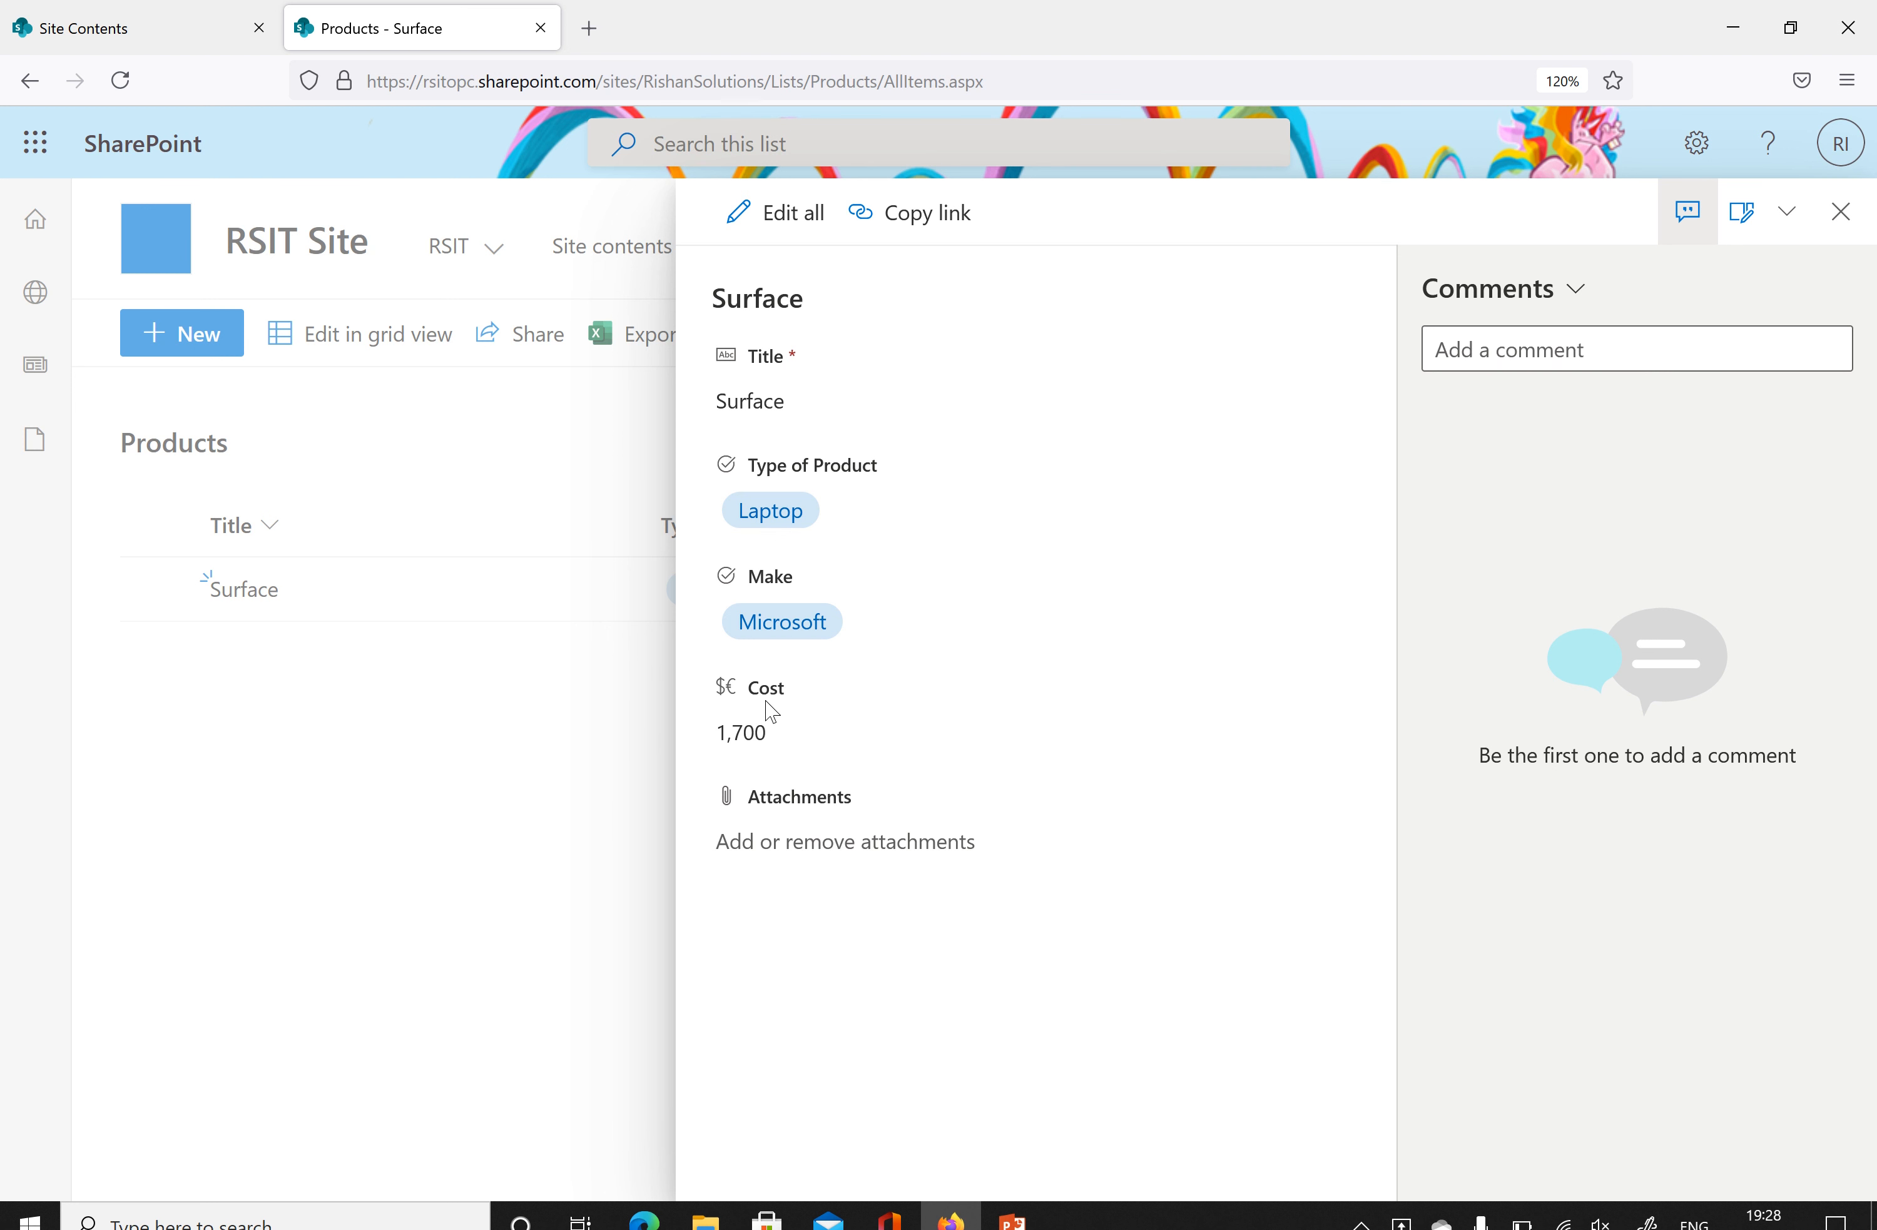
{"action": "left_click", "coordinate": [890, 408]}
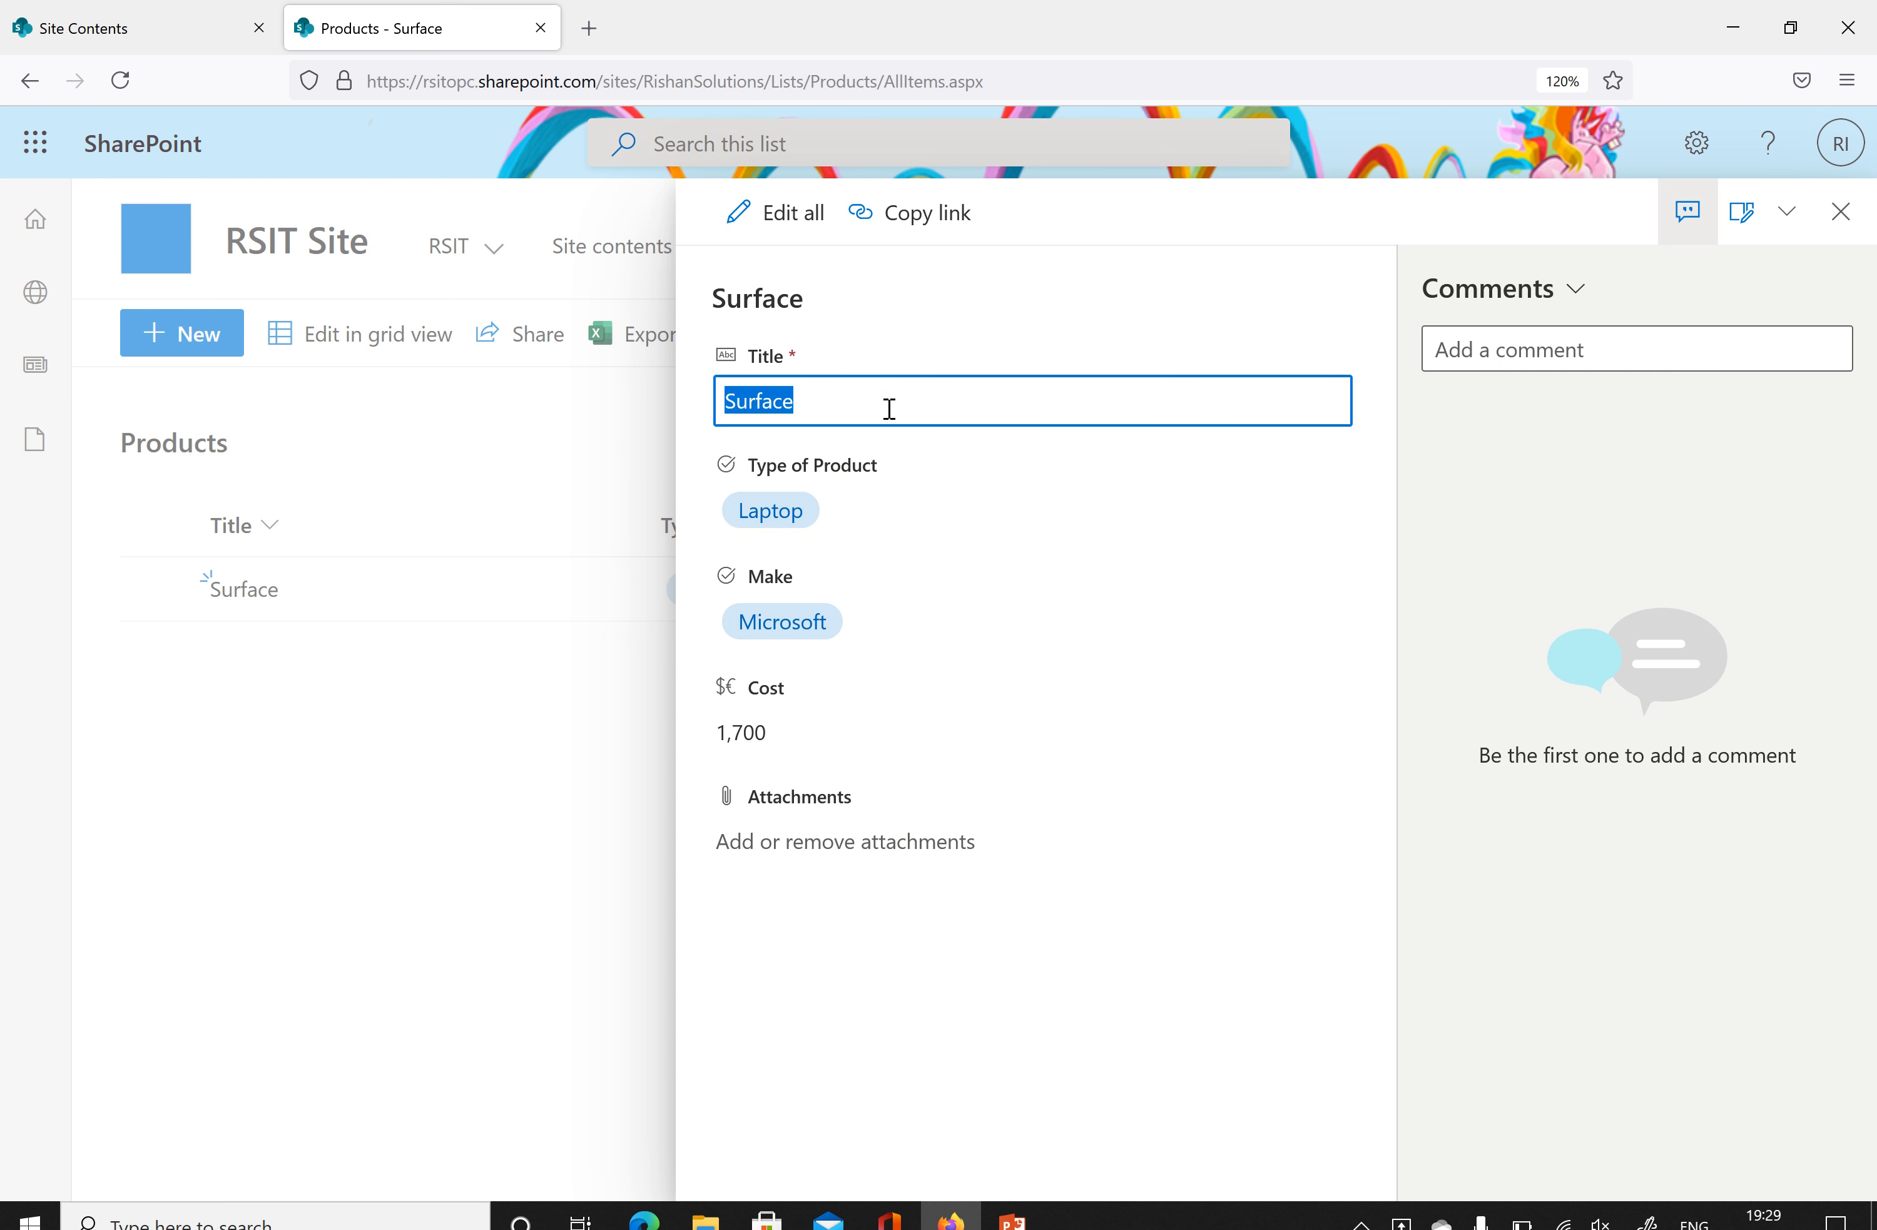
{"action": "left_click", "coordinate": [878, 402]}
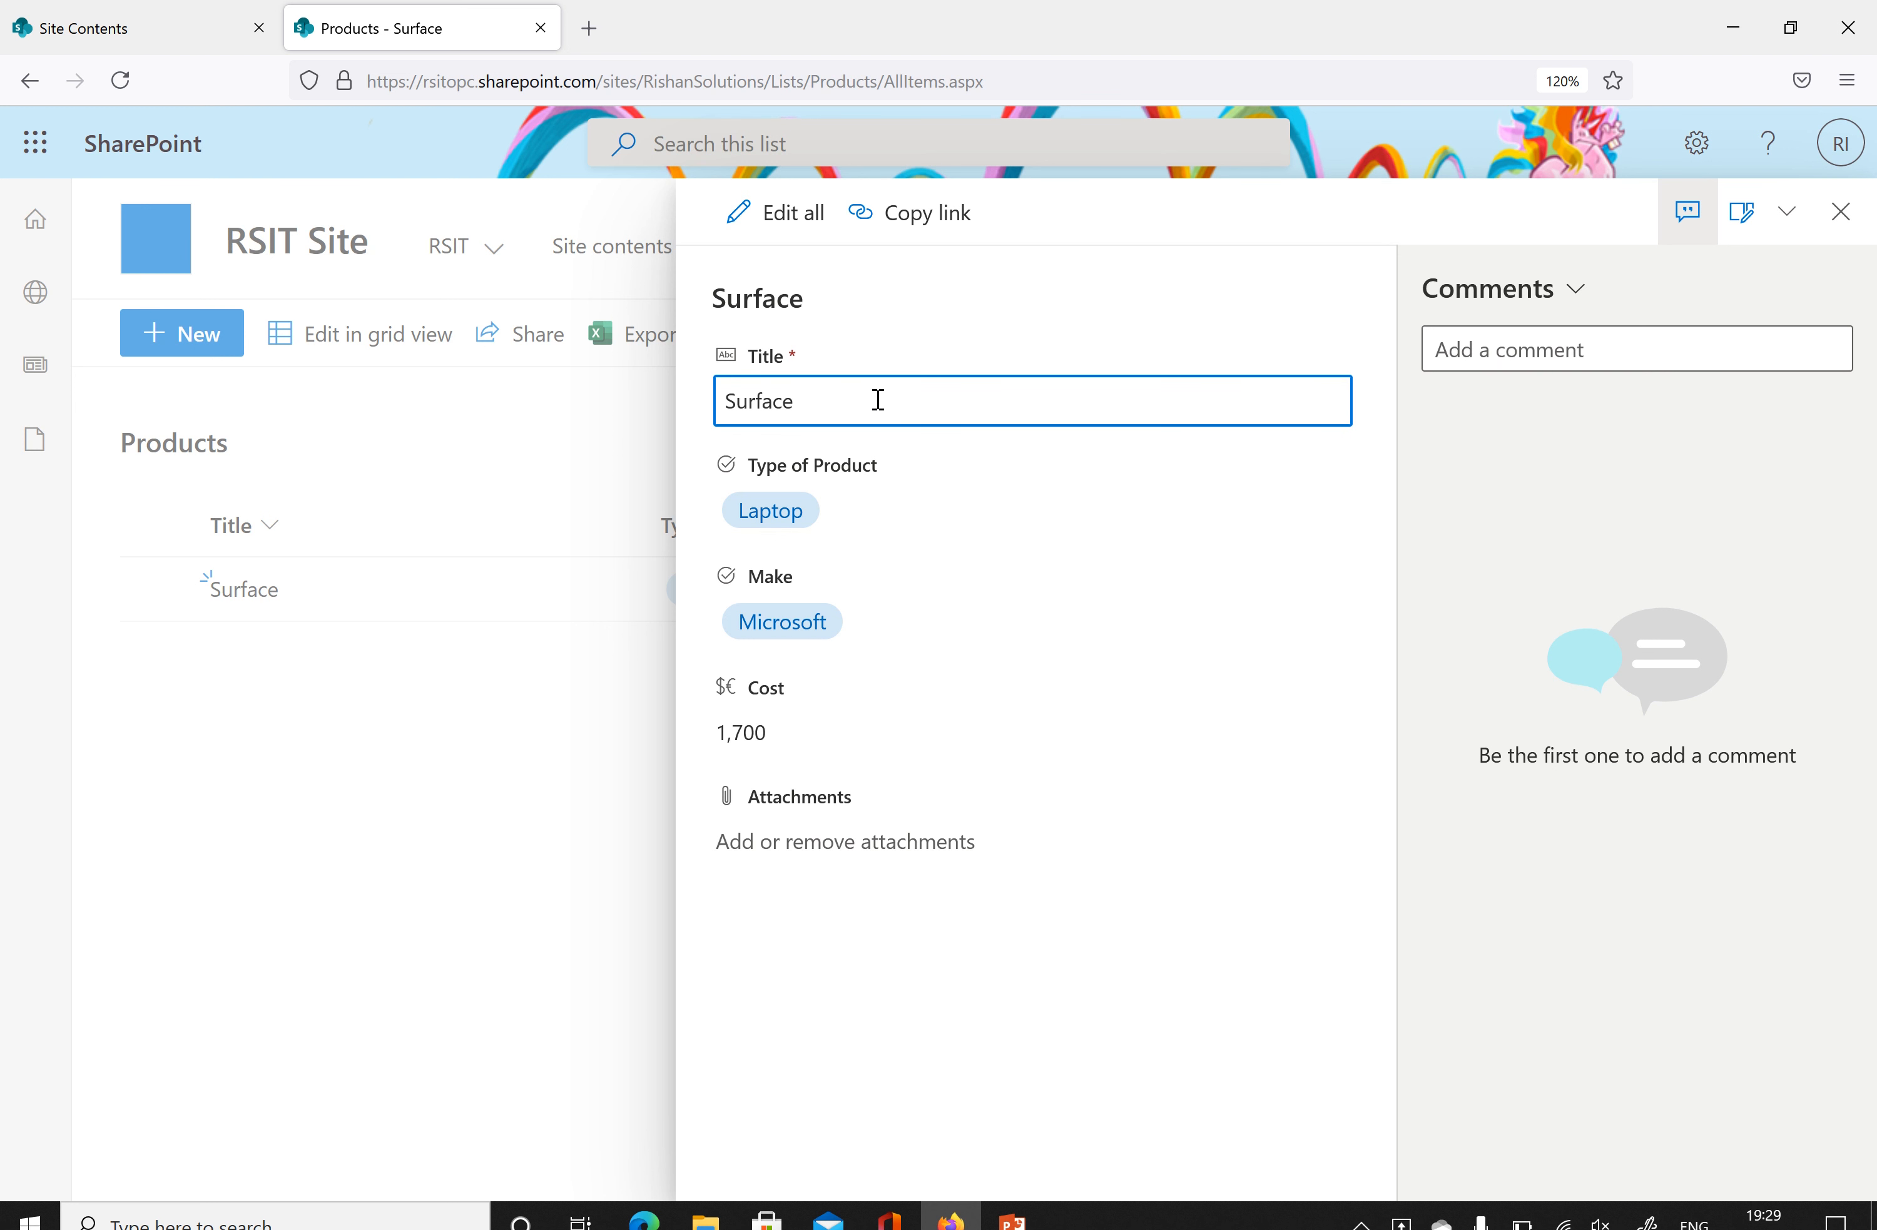
{"action": "type", "text": "Book"}
{"action": "left_click", "coordinate": [1062, 319]}
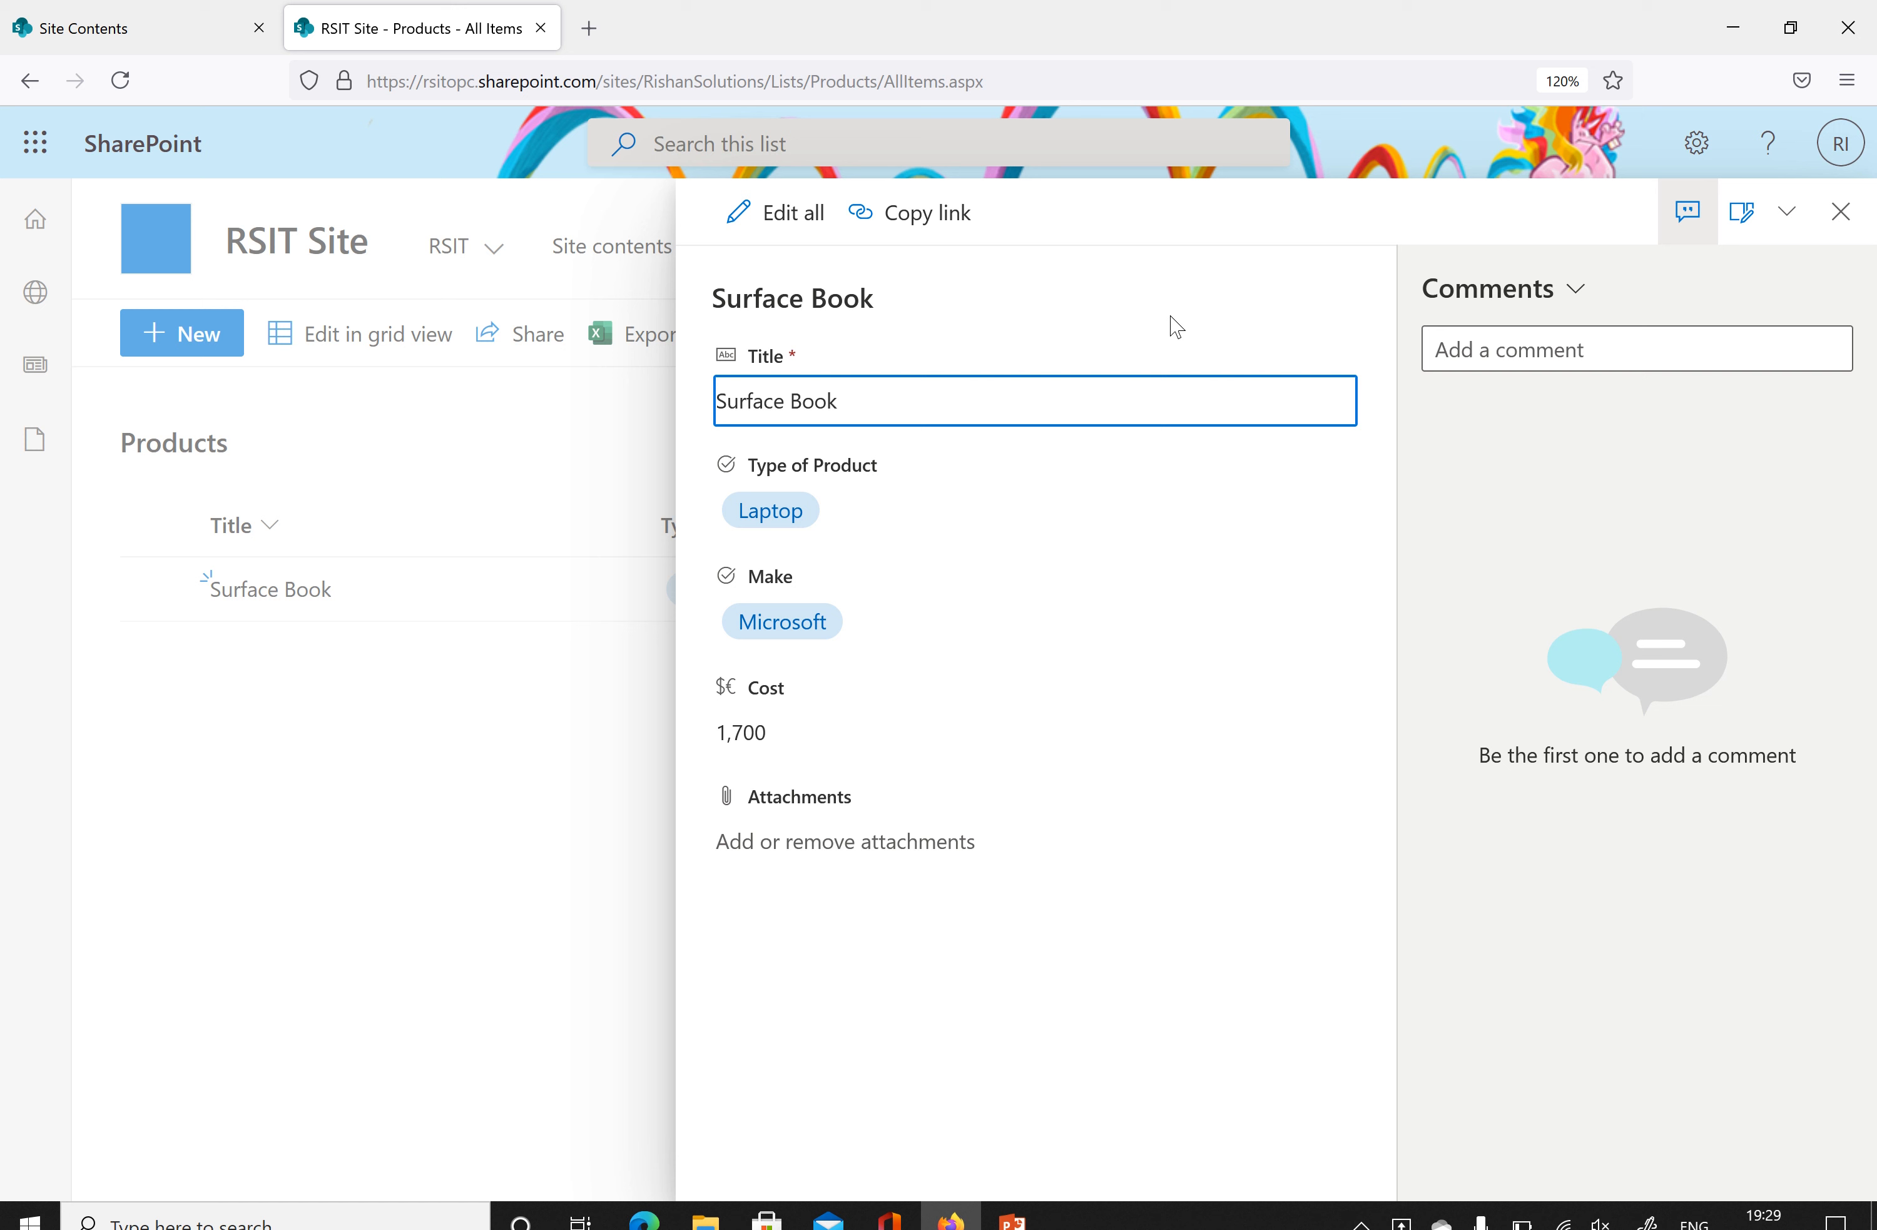
{"action": "left_click", "coordinate": [1841, 211]}
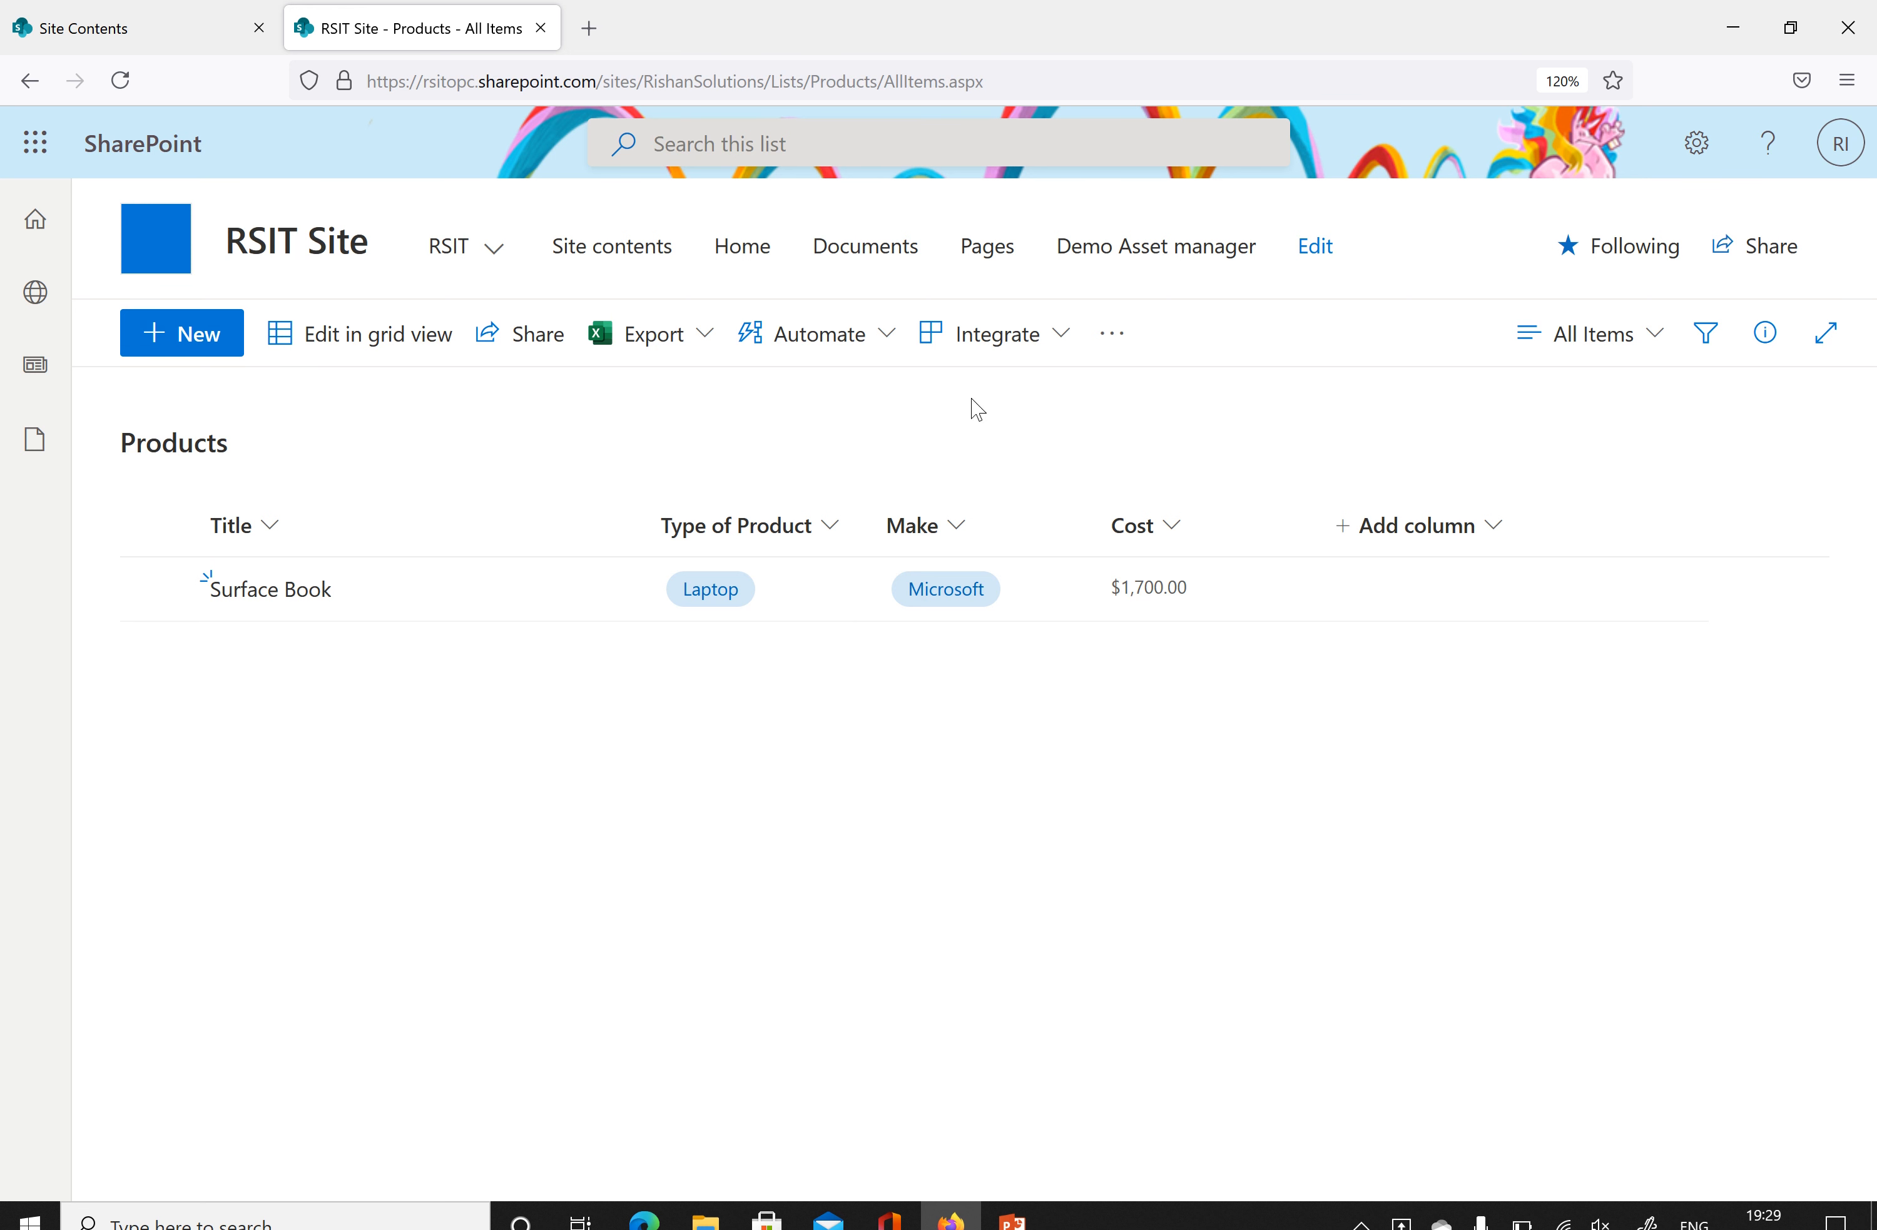
Open the Products list's form for customization in Power Apps and get started with India as the region.
{"action": "left_click", "coordinate": [1057, 343]}
{"action": "mouse_move", "coordinate": [1051, 390]}
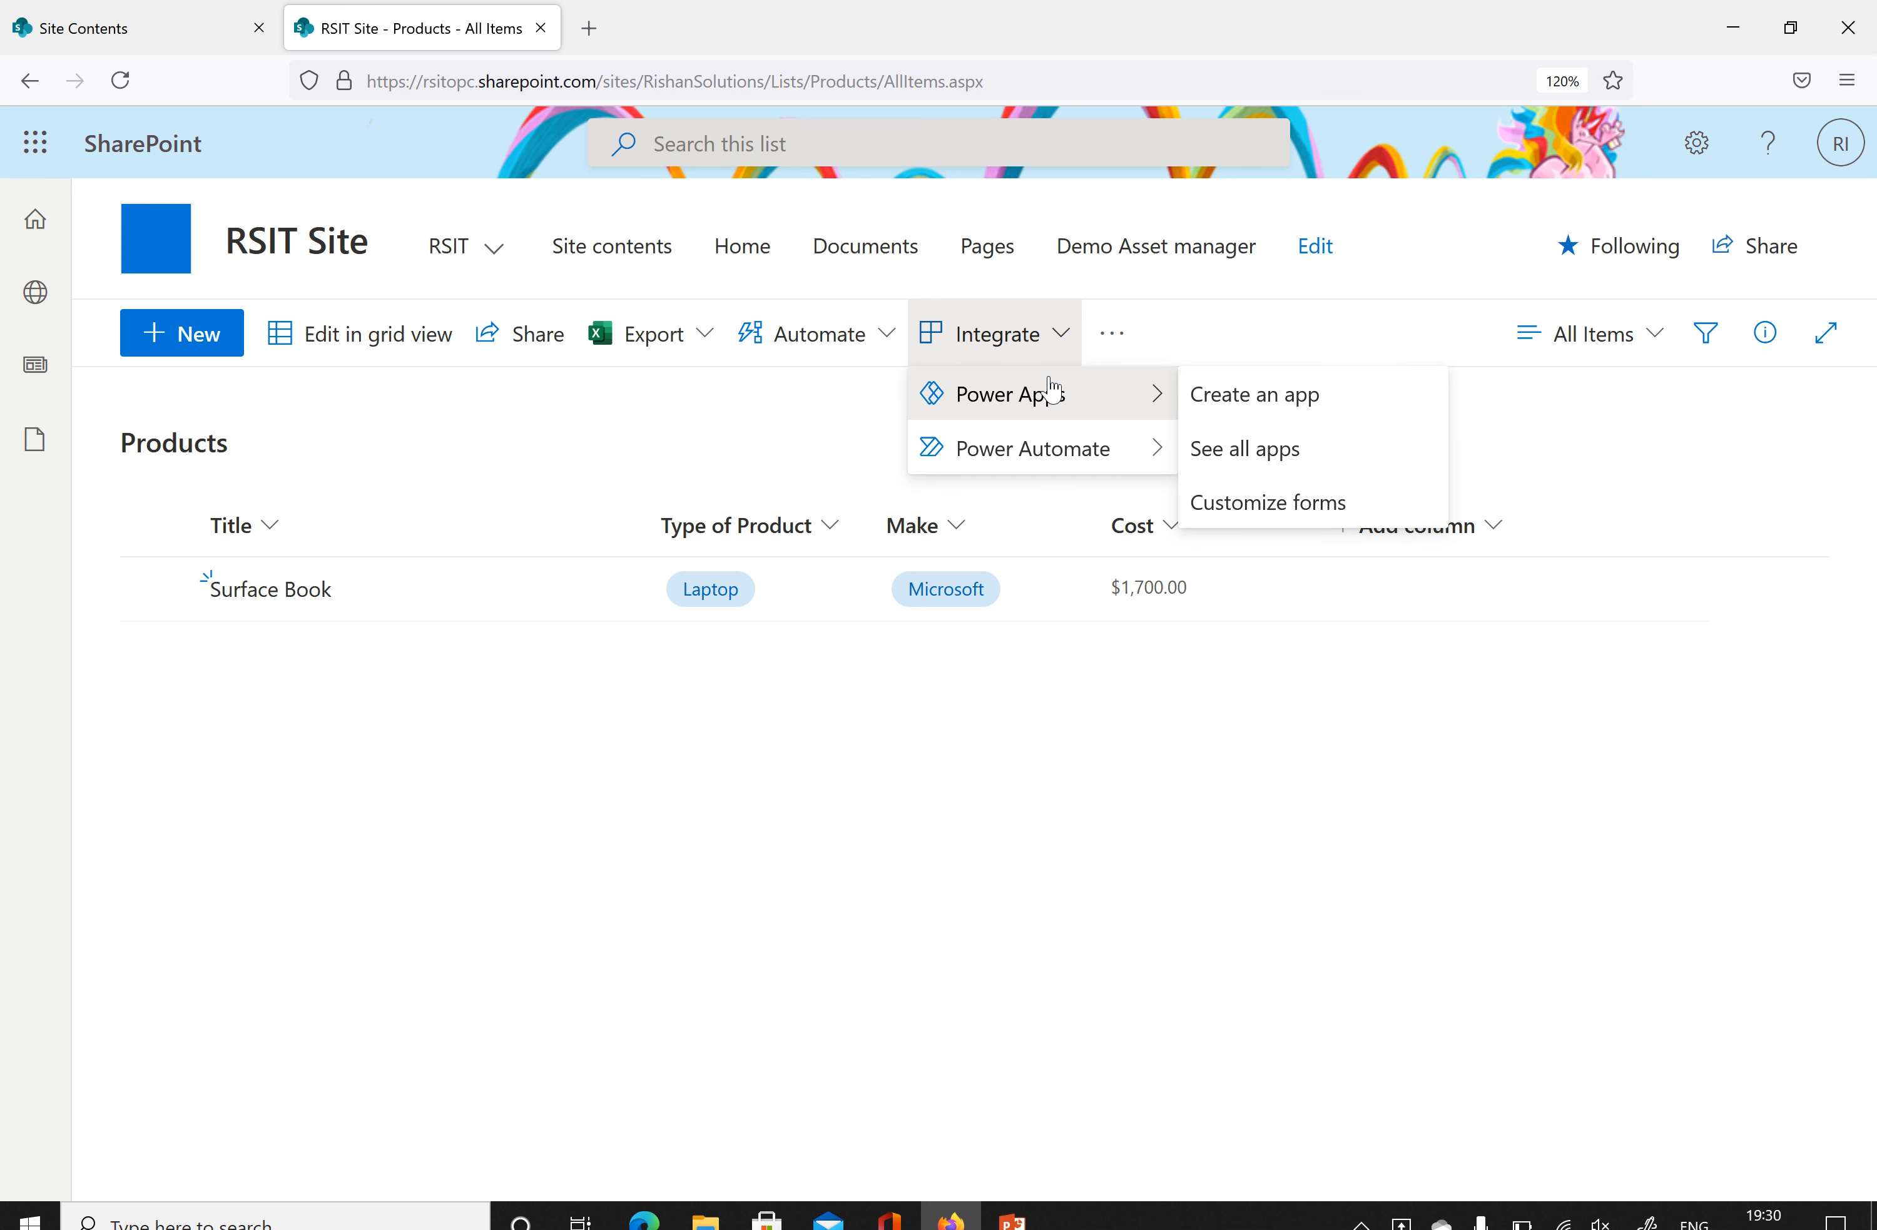
{"action": "mouse_move", "coordinate": [1043, 449]}
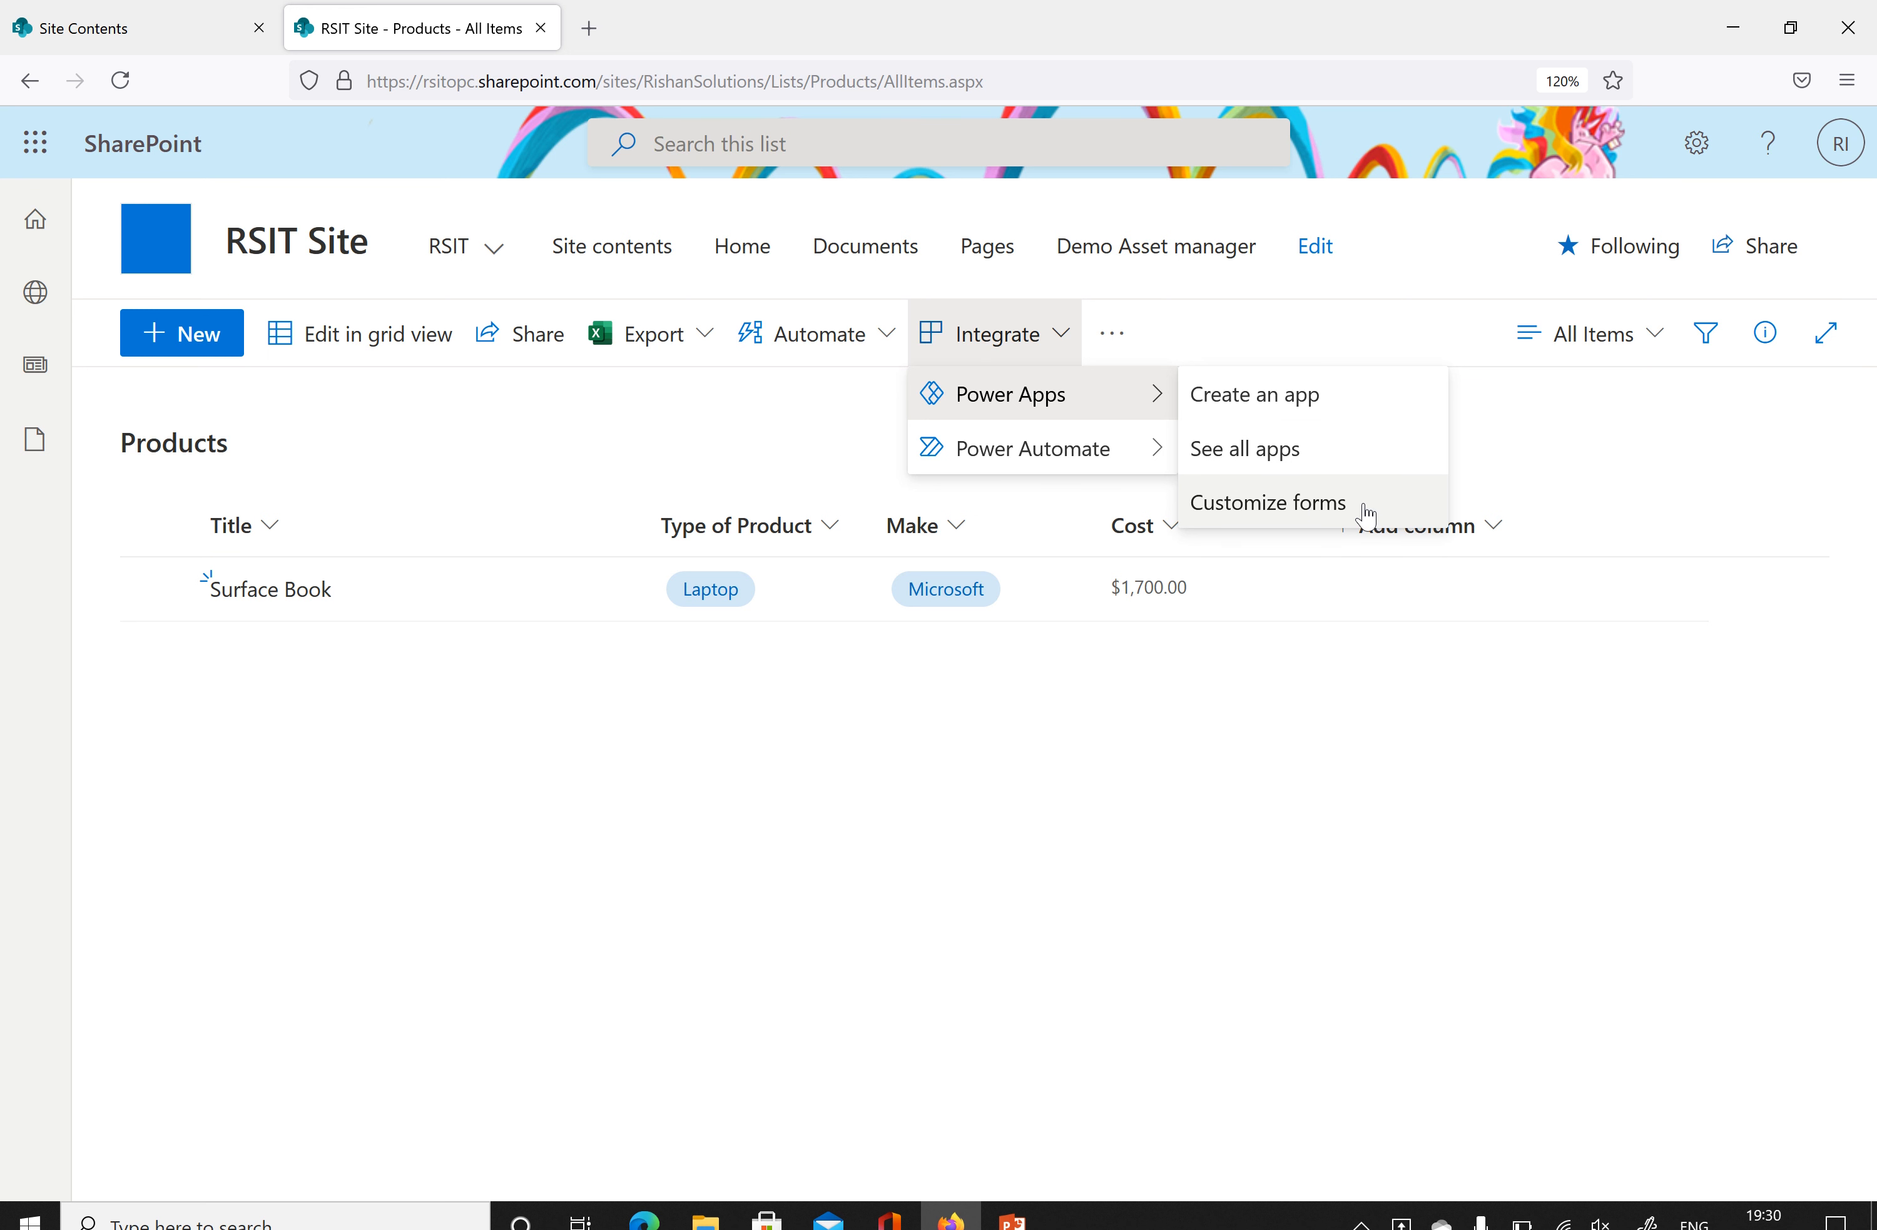
{"action": "left_click", "coordinate": [1284, 503]}
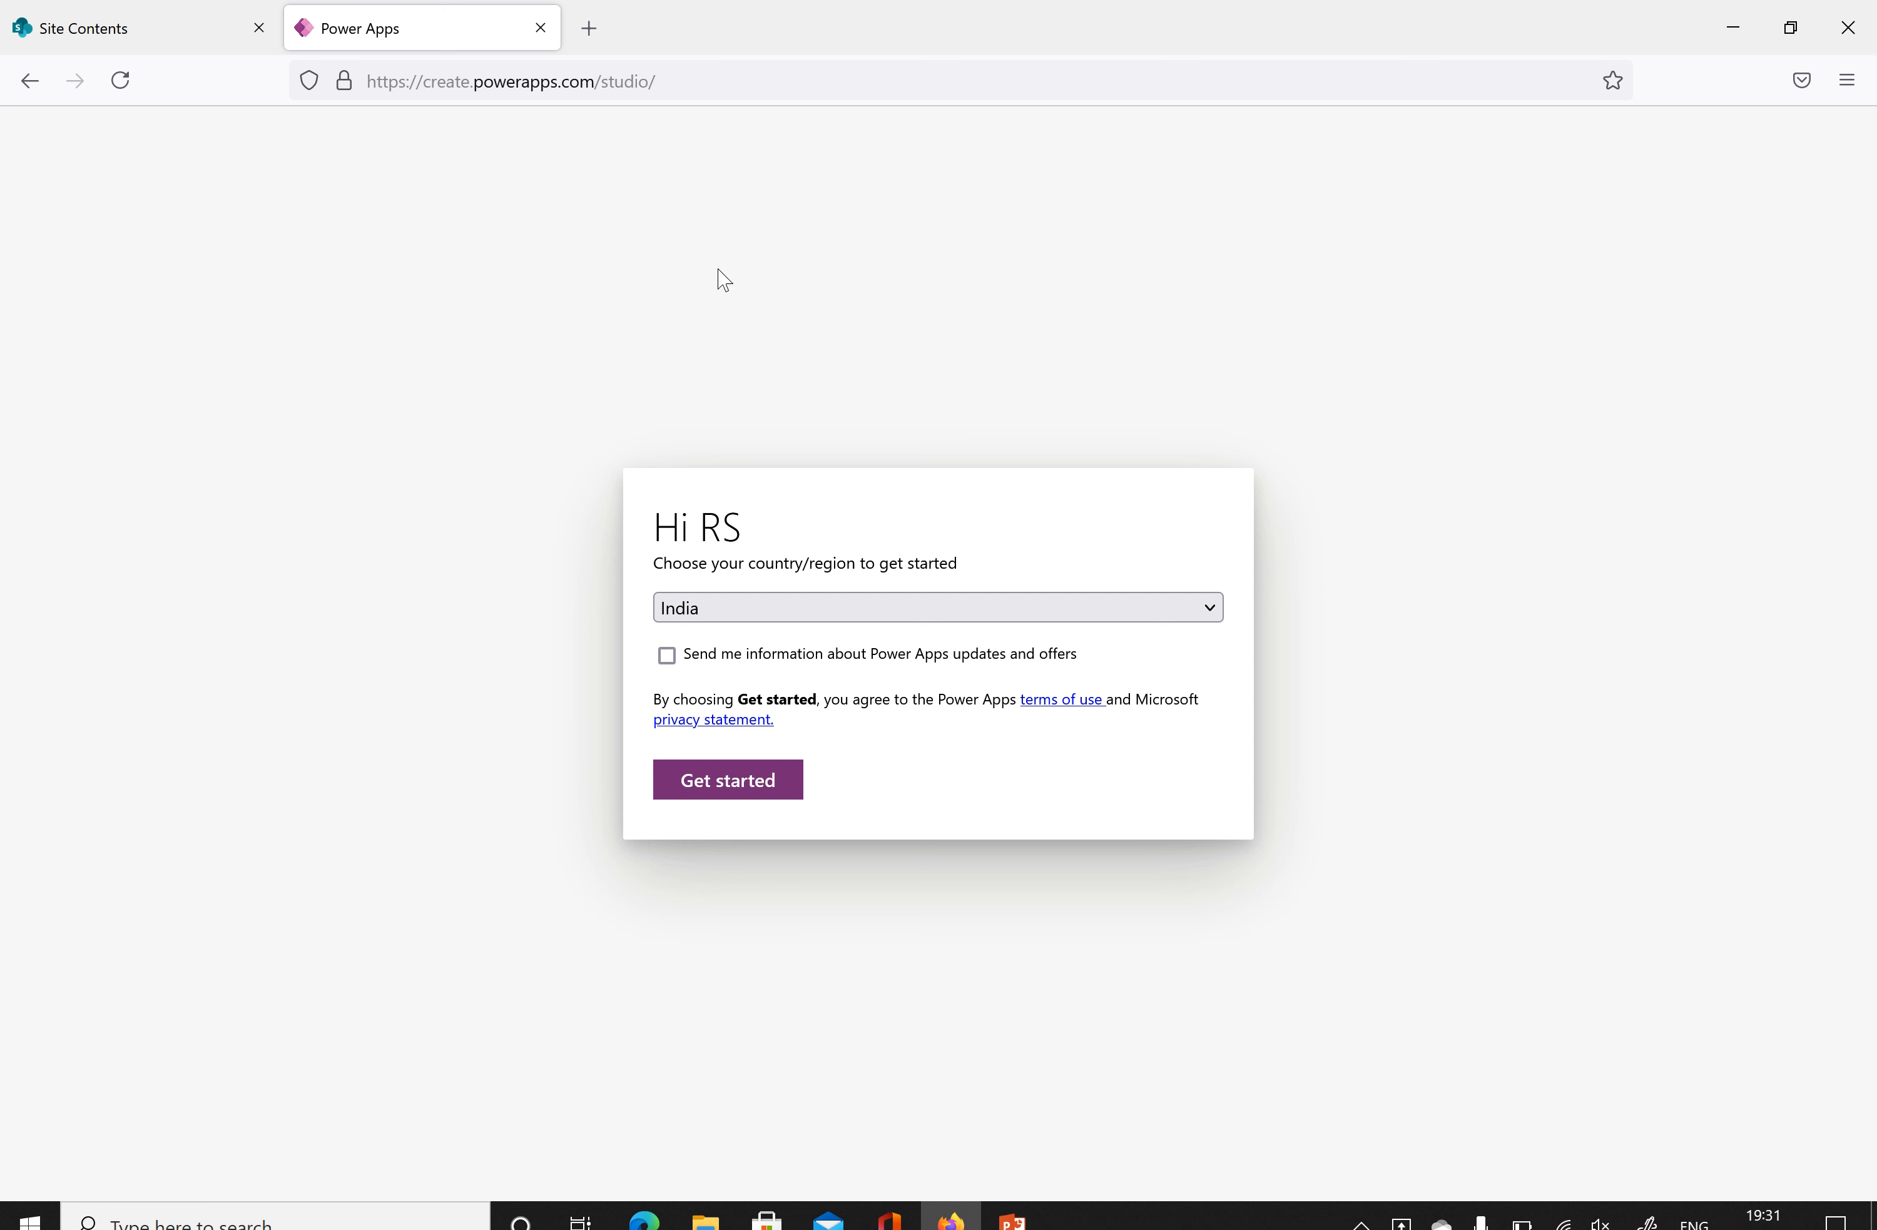
{"action": "left_click", "coordinate": [734, 797]}
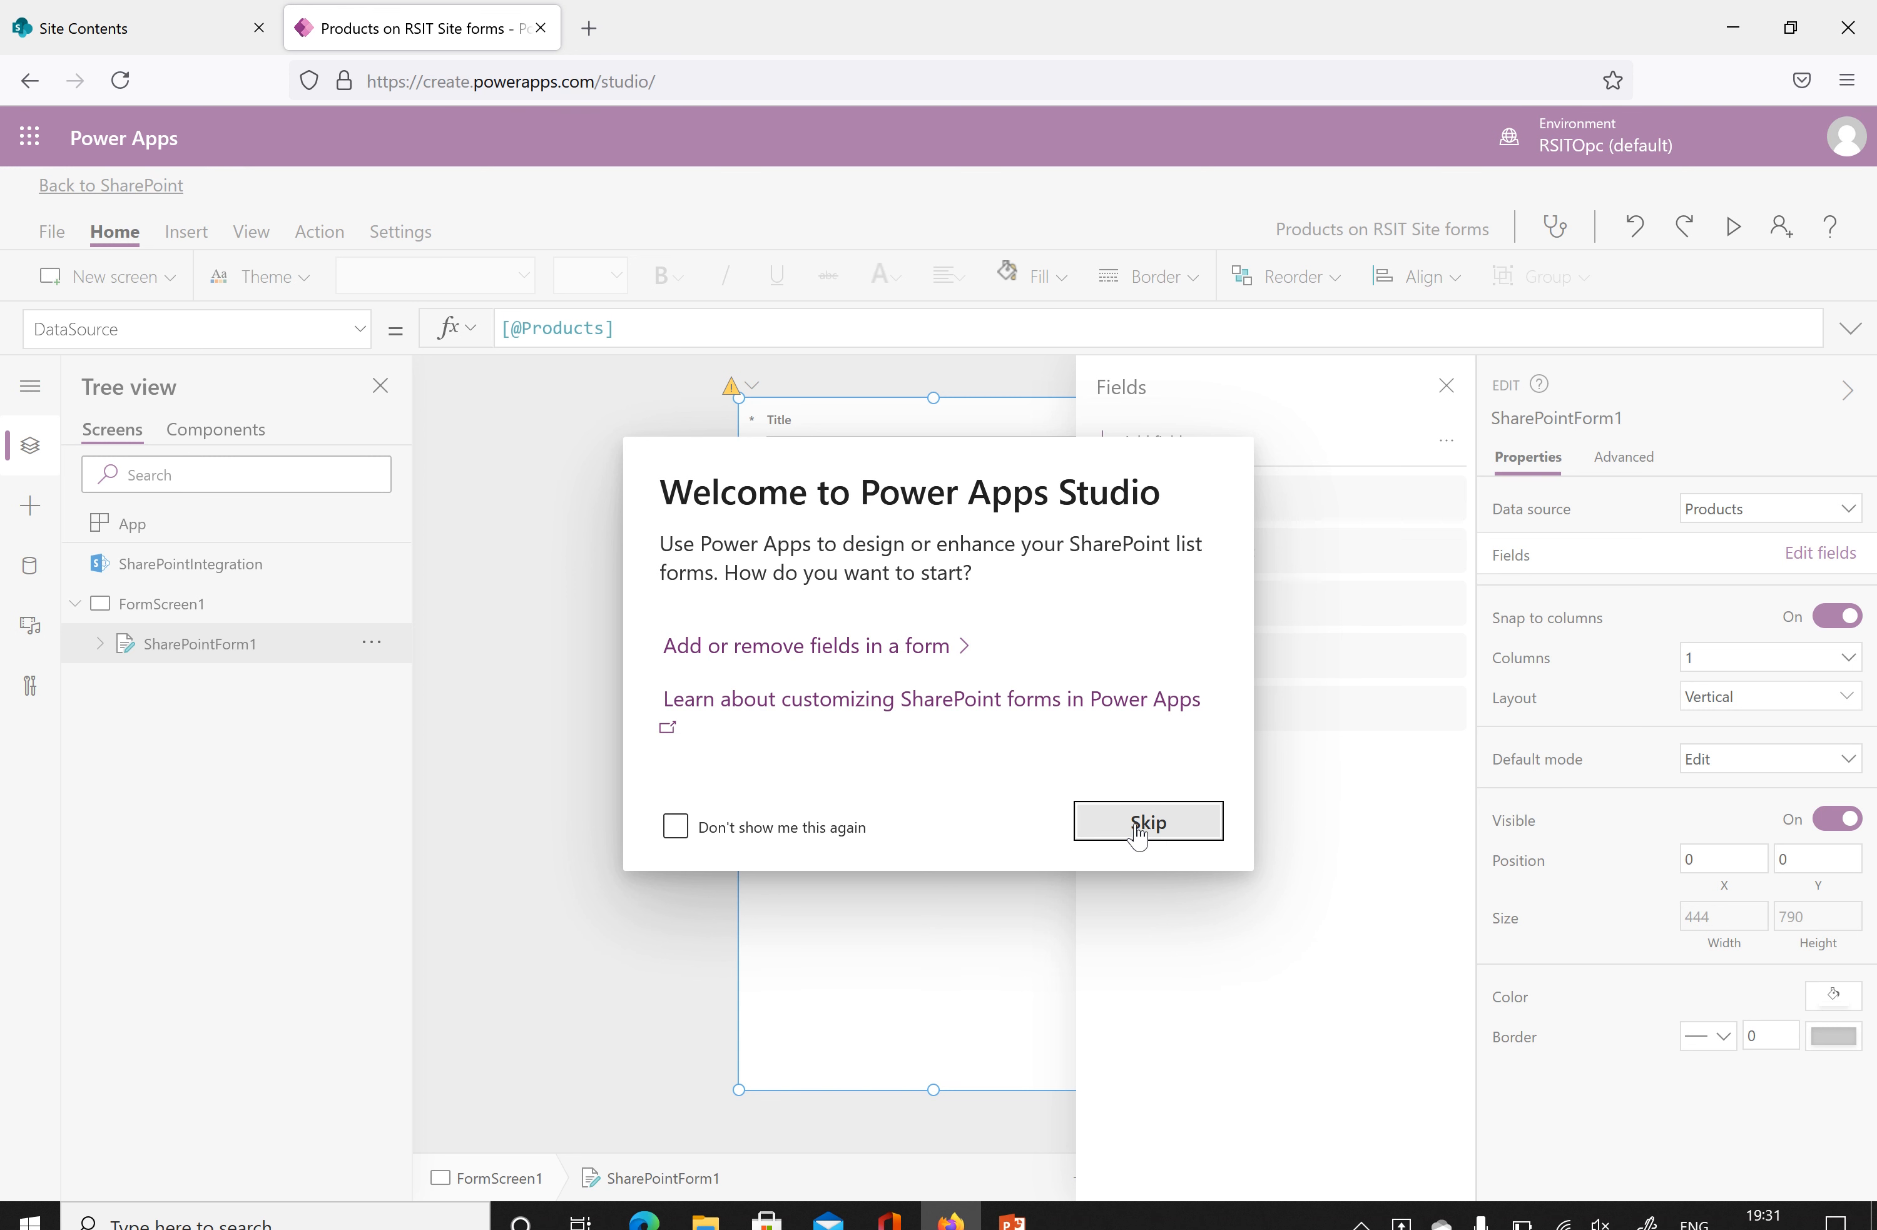
Skip the Power Apps Studio welcome dialog and close the form's list of fields.
{"action": "left_click", "coordinate": [676, 828]}
{"action": "left_click", "coordinate": [676, 828]}
{"action": "left_click", "coordinate": [1130, 805]}
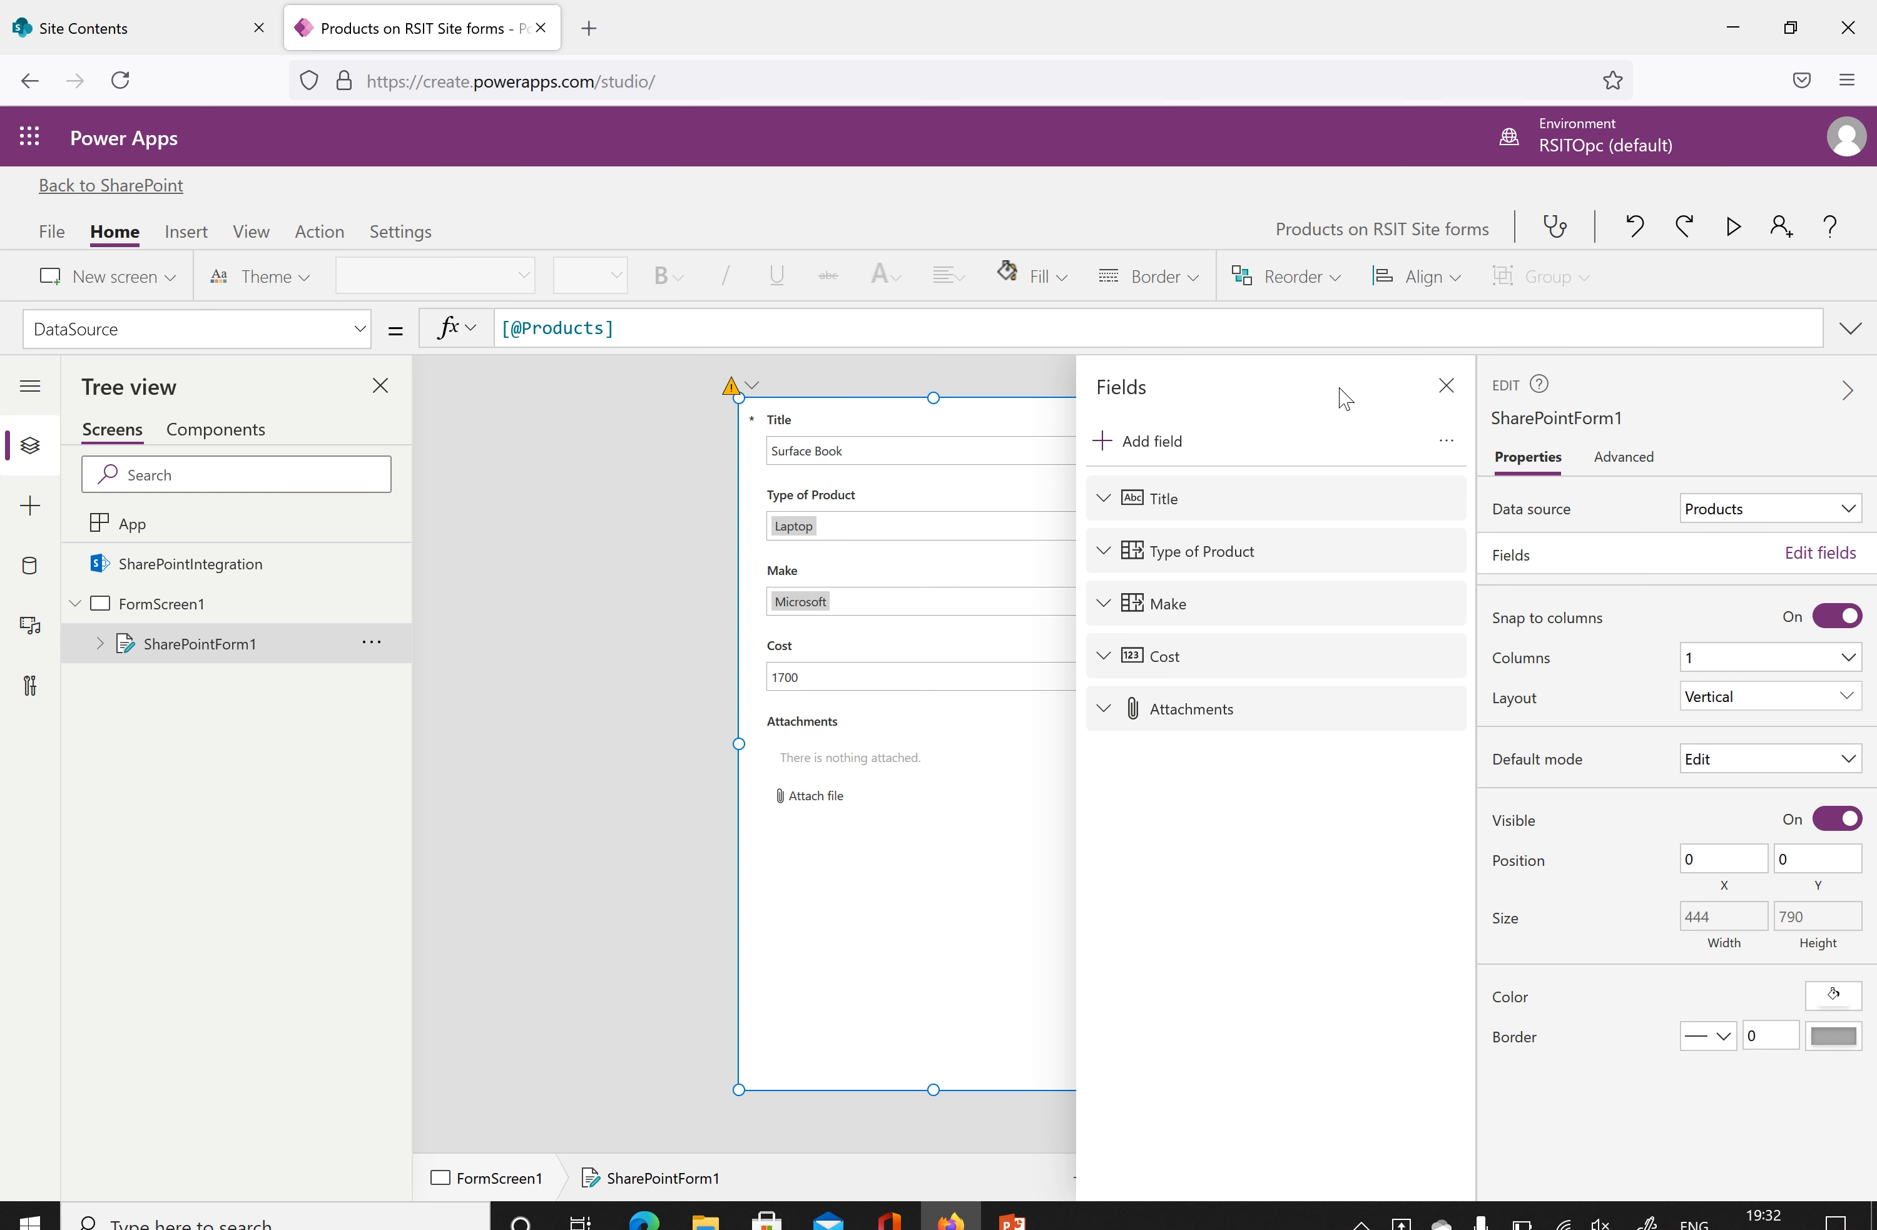
{"action": "left_click", "coordinate": [1447, 387]}
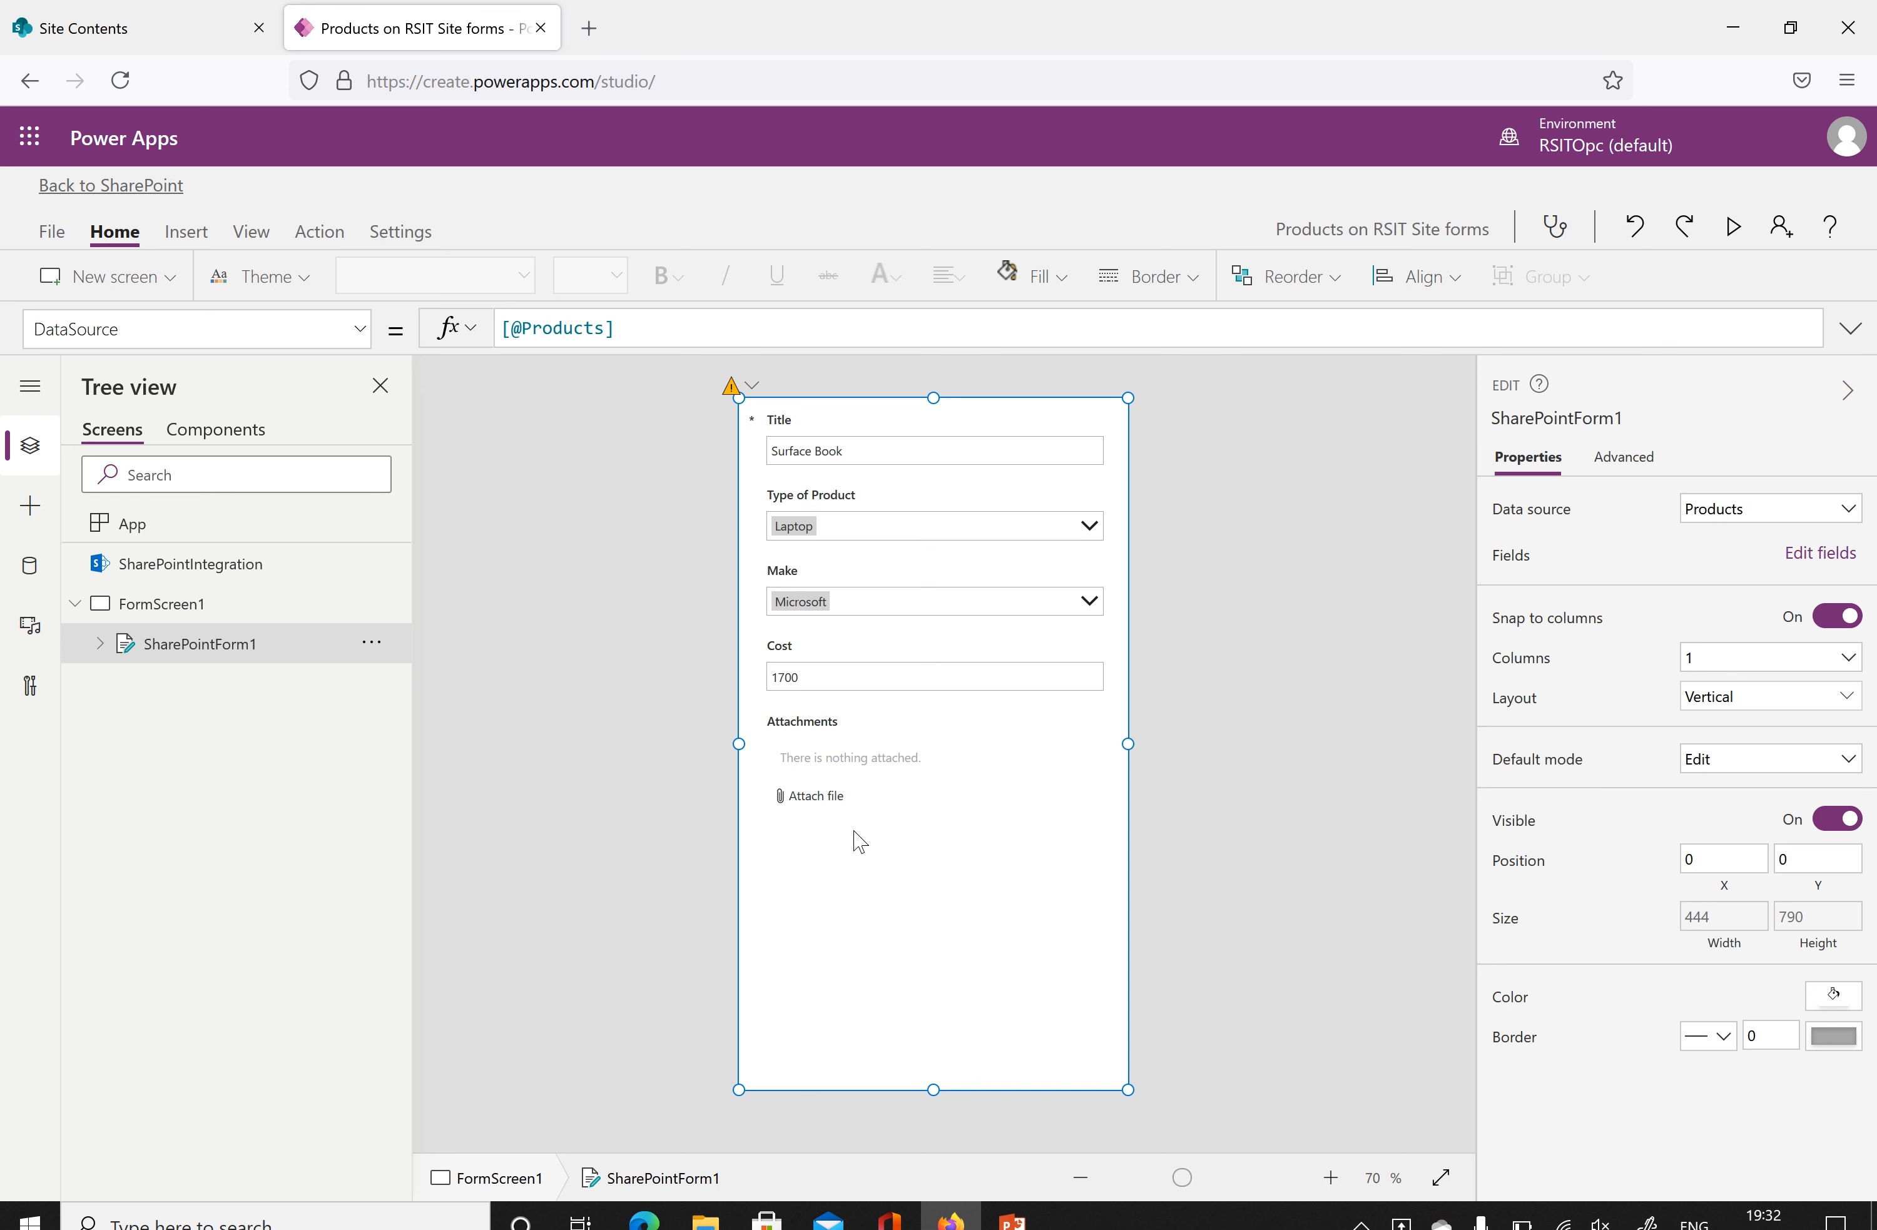
Lower the form's upper edge to free header space and insert a text label at about X 0, Y 4.
{"action": "left_click_drag", "start_coordinate": [935, 399], "coordinate": [945, 465]}
{"action": "left_click", "coordinate": [868, 430]}
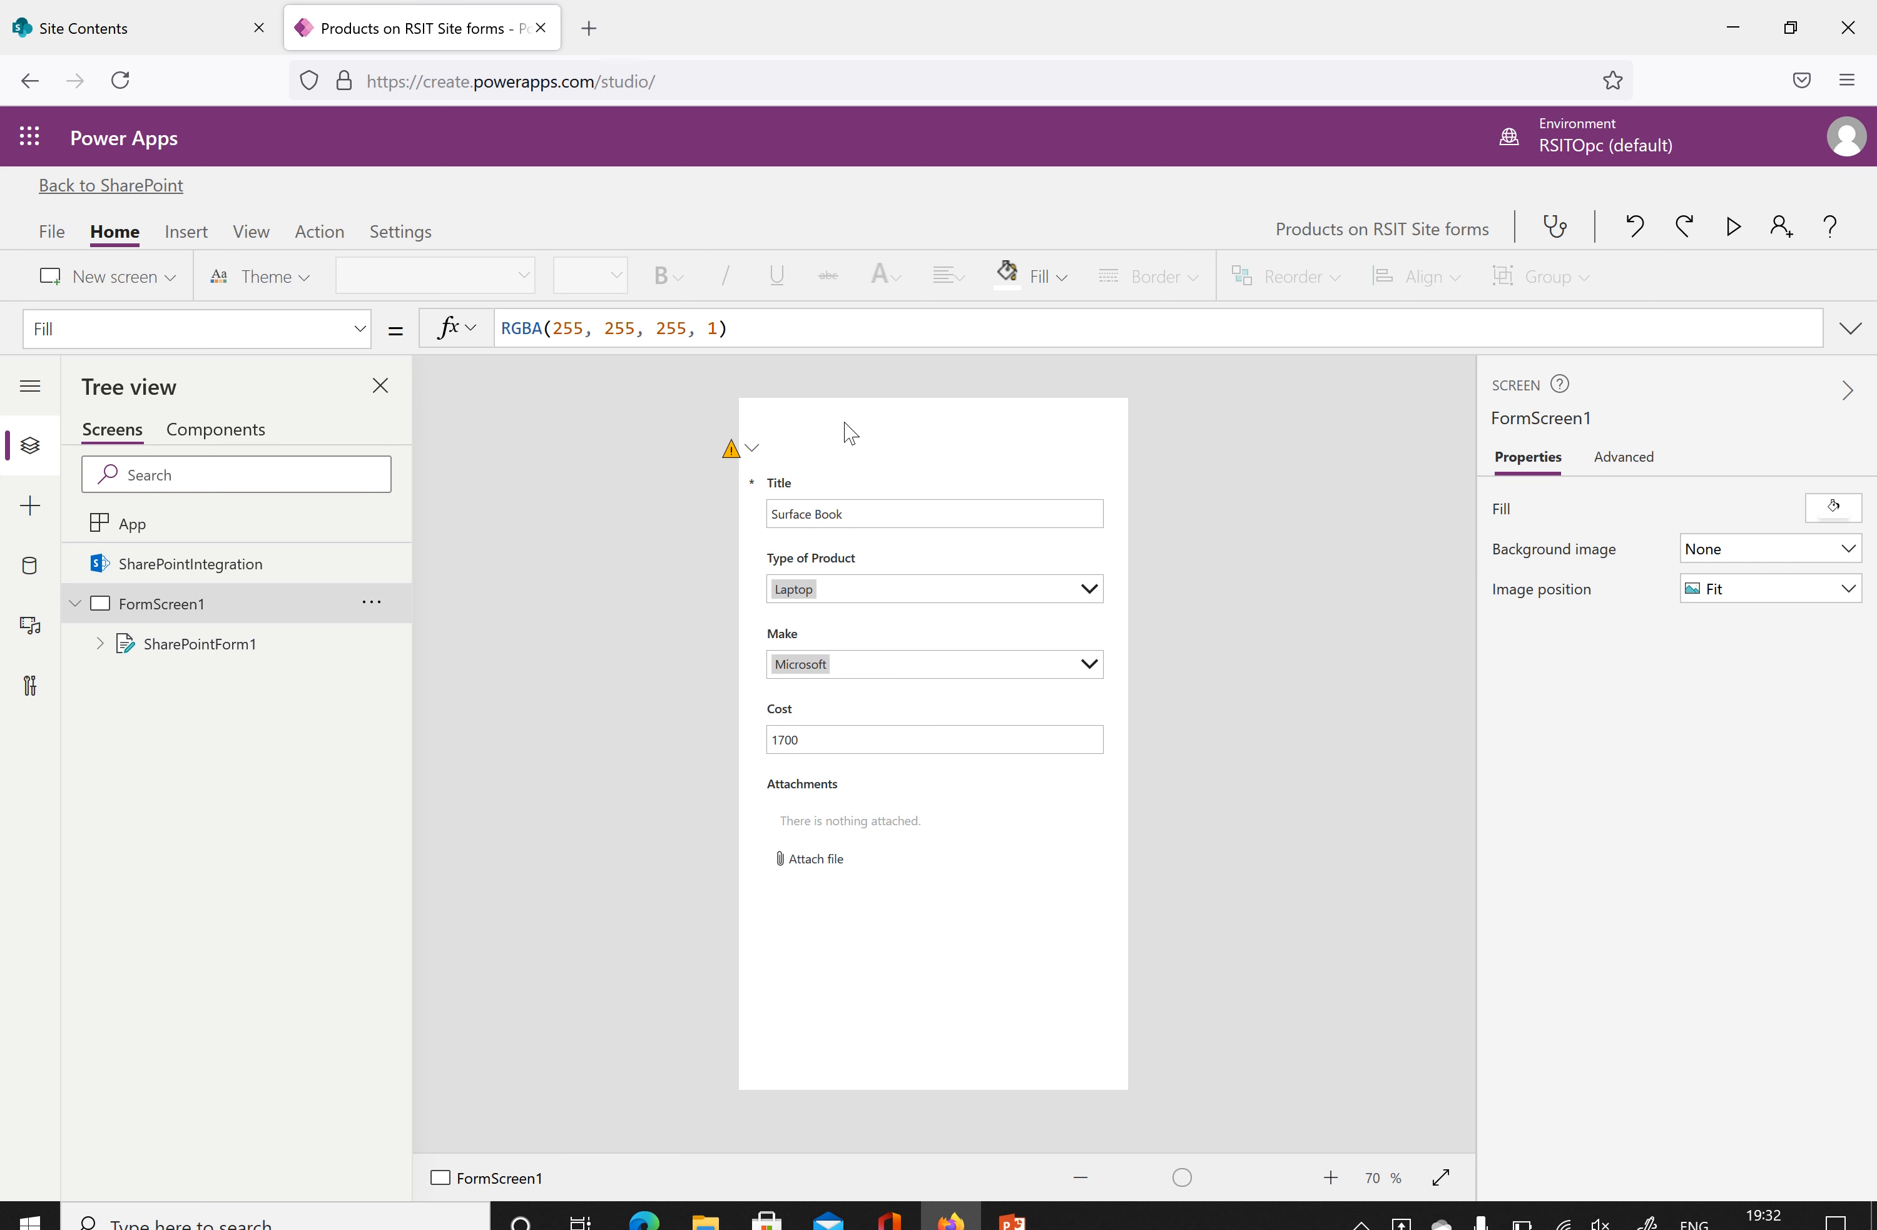
{"action": "left_click", "coordinate": [186, 232]}
{"action": "left_click", "coordinate": [268, 280]}
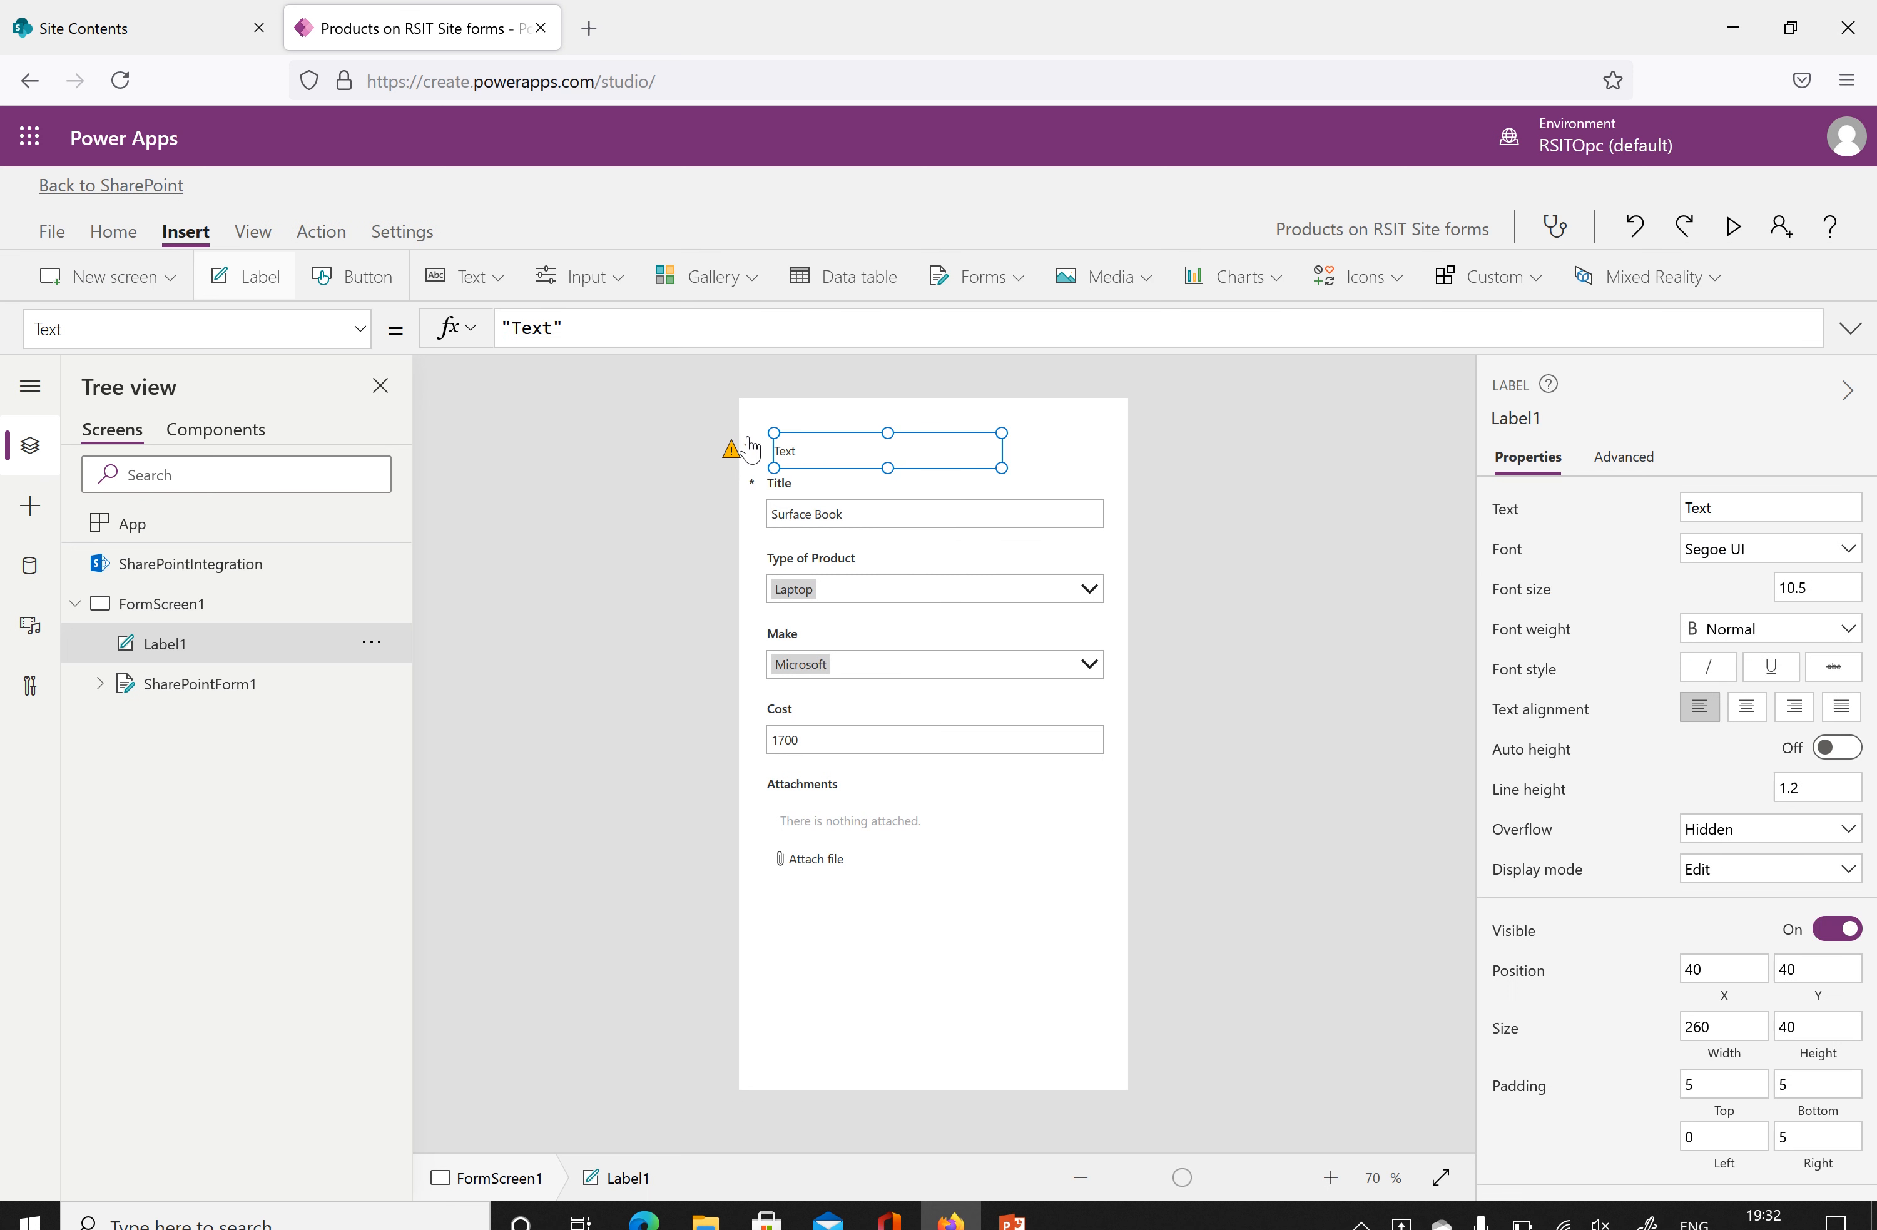
{"action": "left_click_drag", "start_coordinate": [830, 452], "coordinate": [774, 419]}
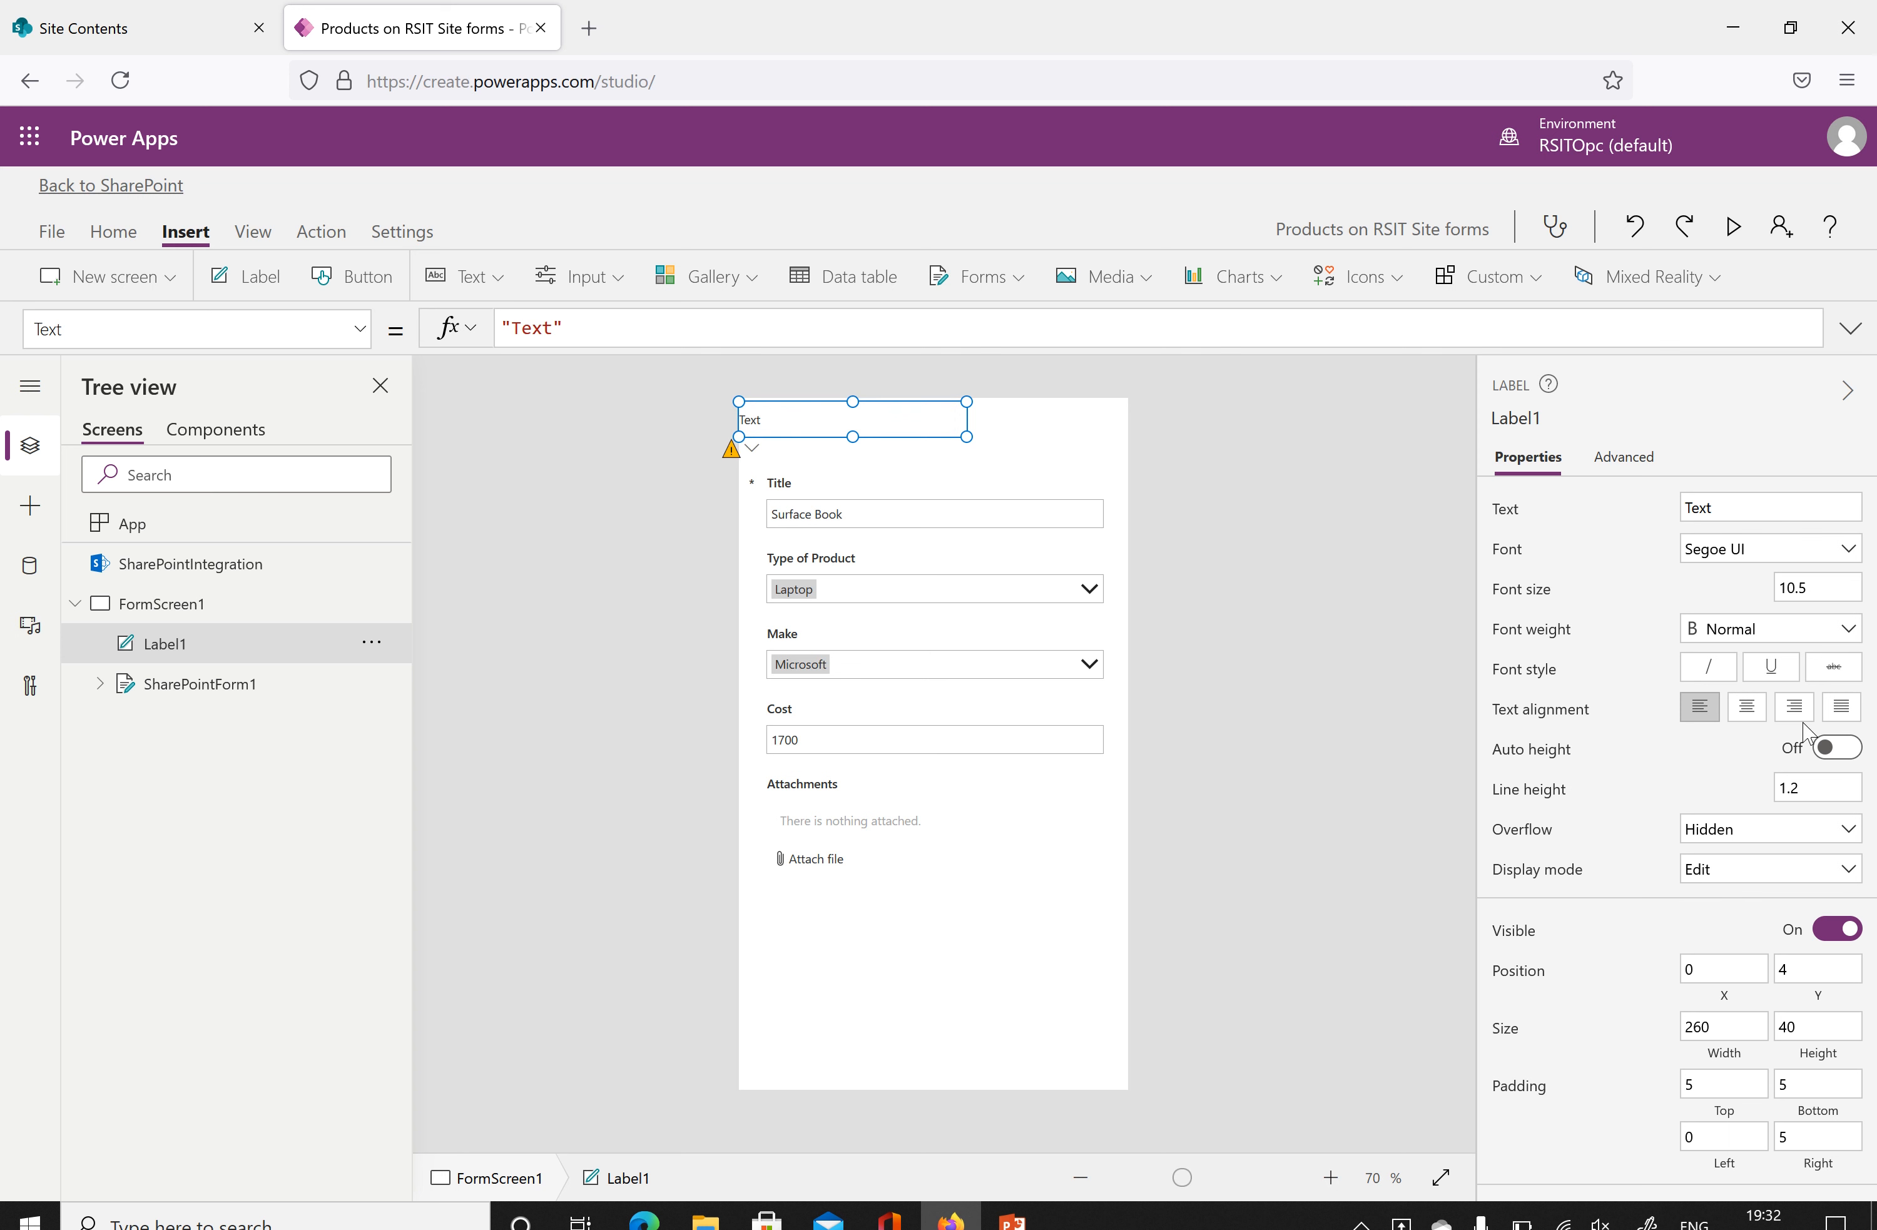
Position the label at X 0, Y 0 and set its width to 450.
{"action": "left_click", "coordinate": [1740, 966]}
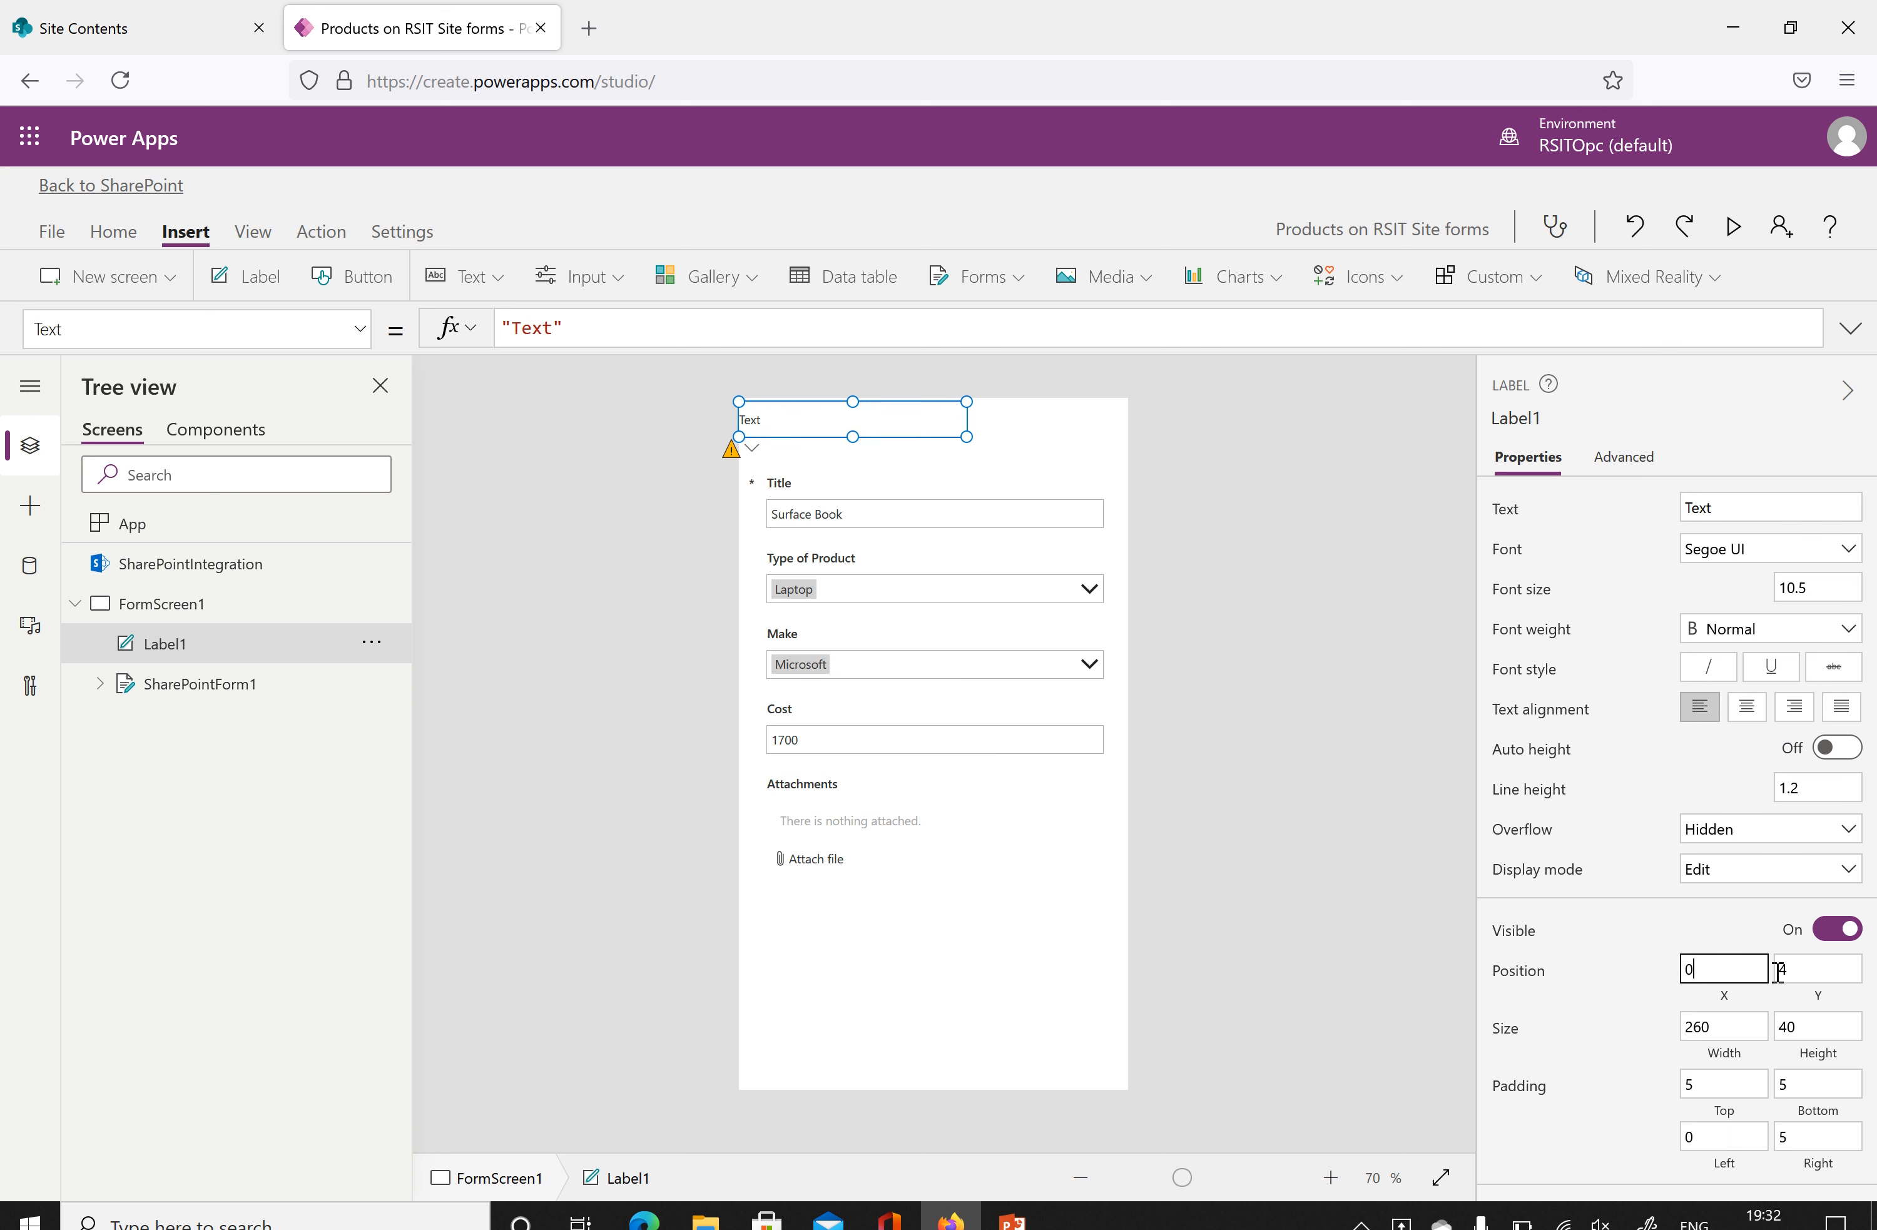
{"action": "left_click", "coordinate": [1814, 971]}
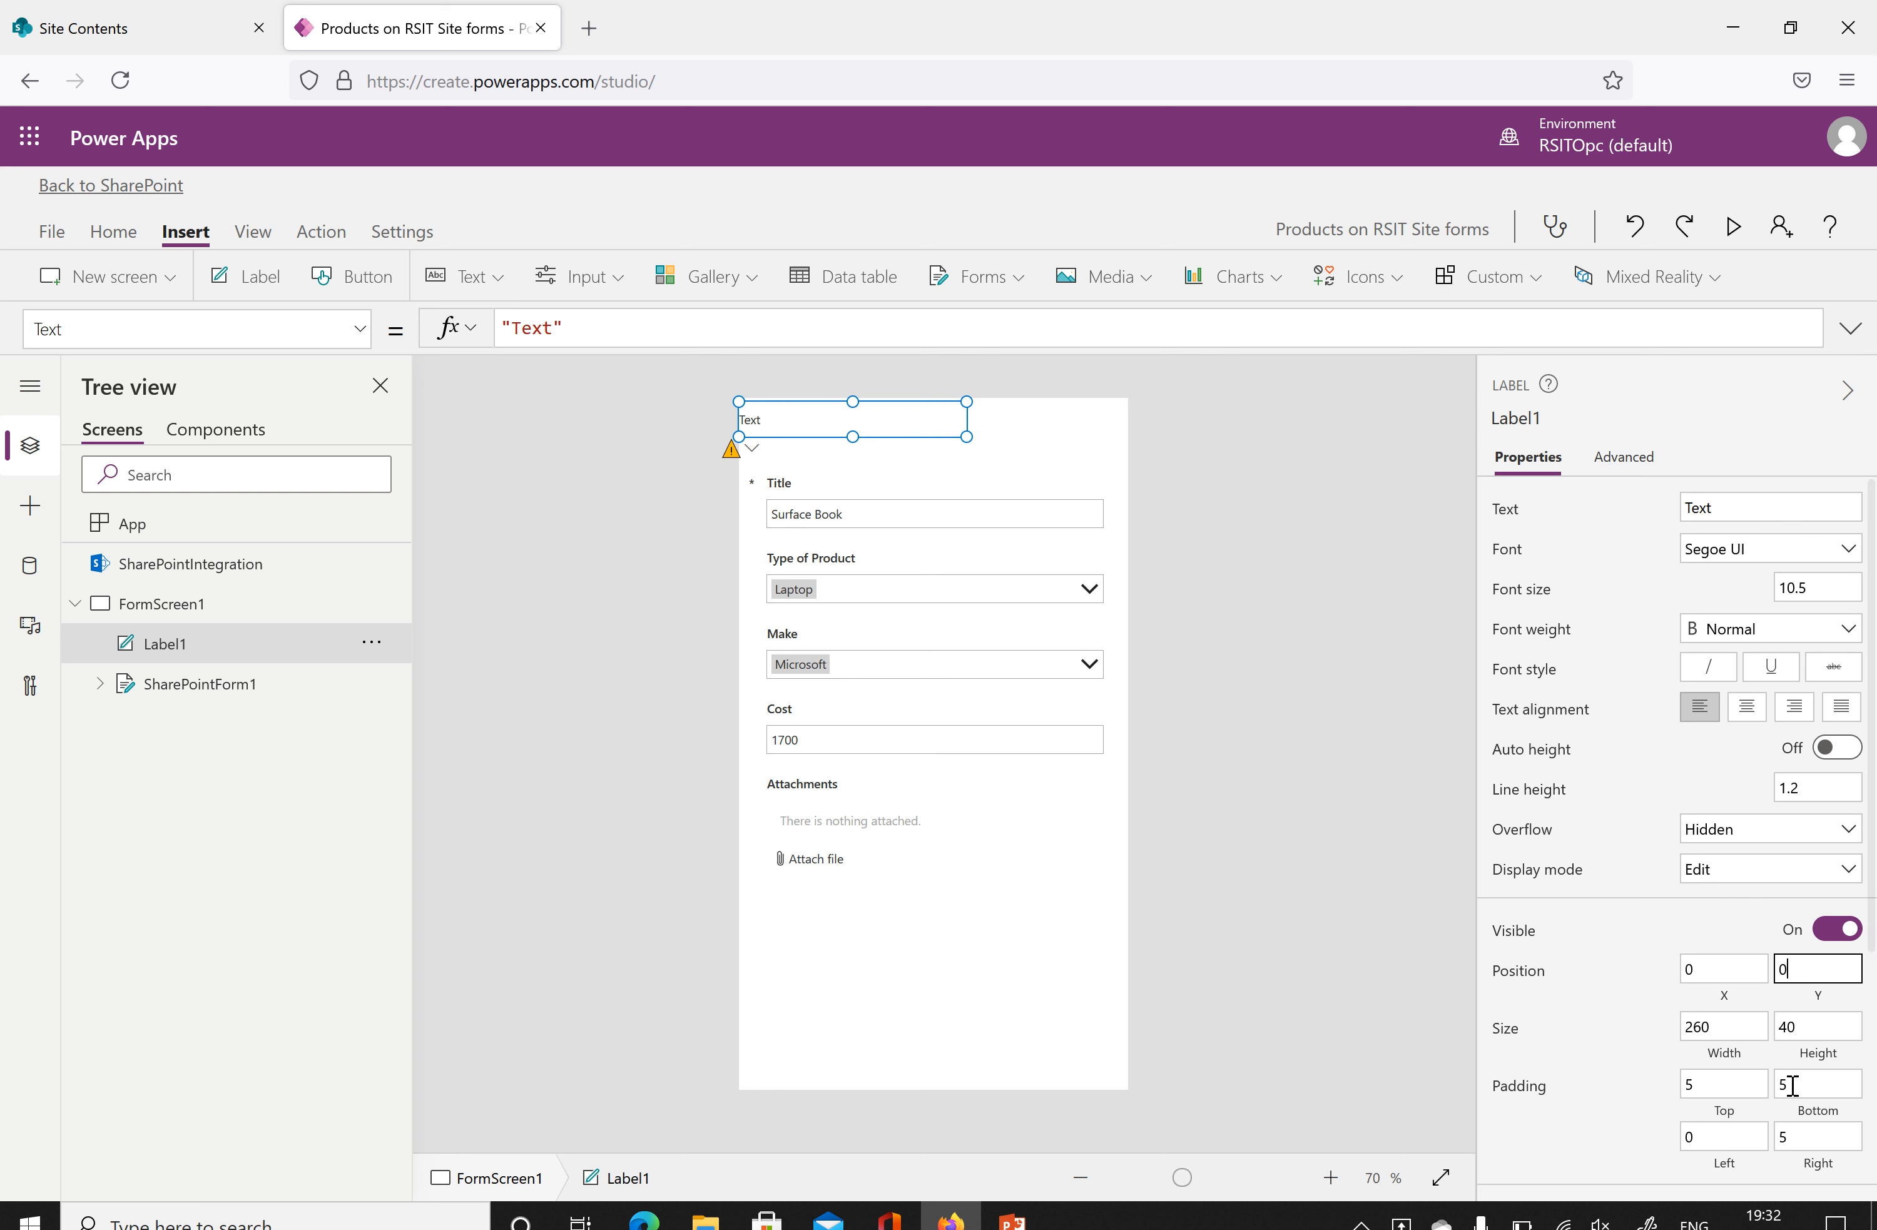
{"action": "key", "text": "Tab"}
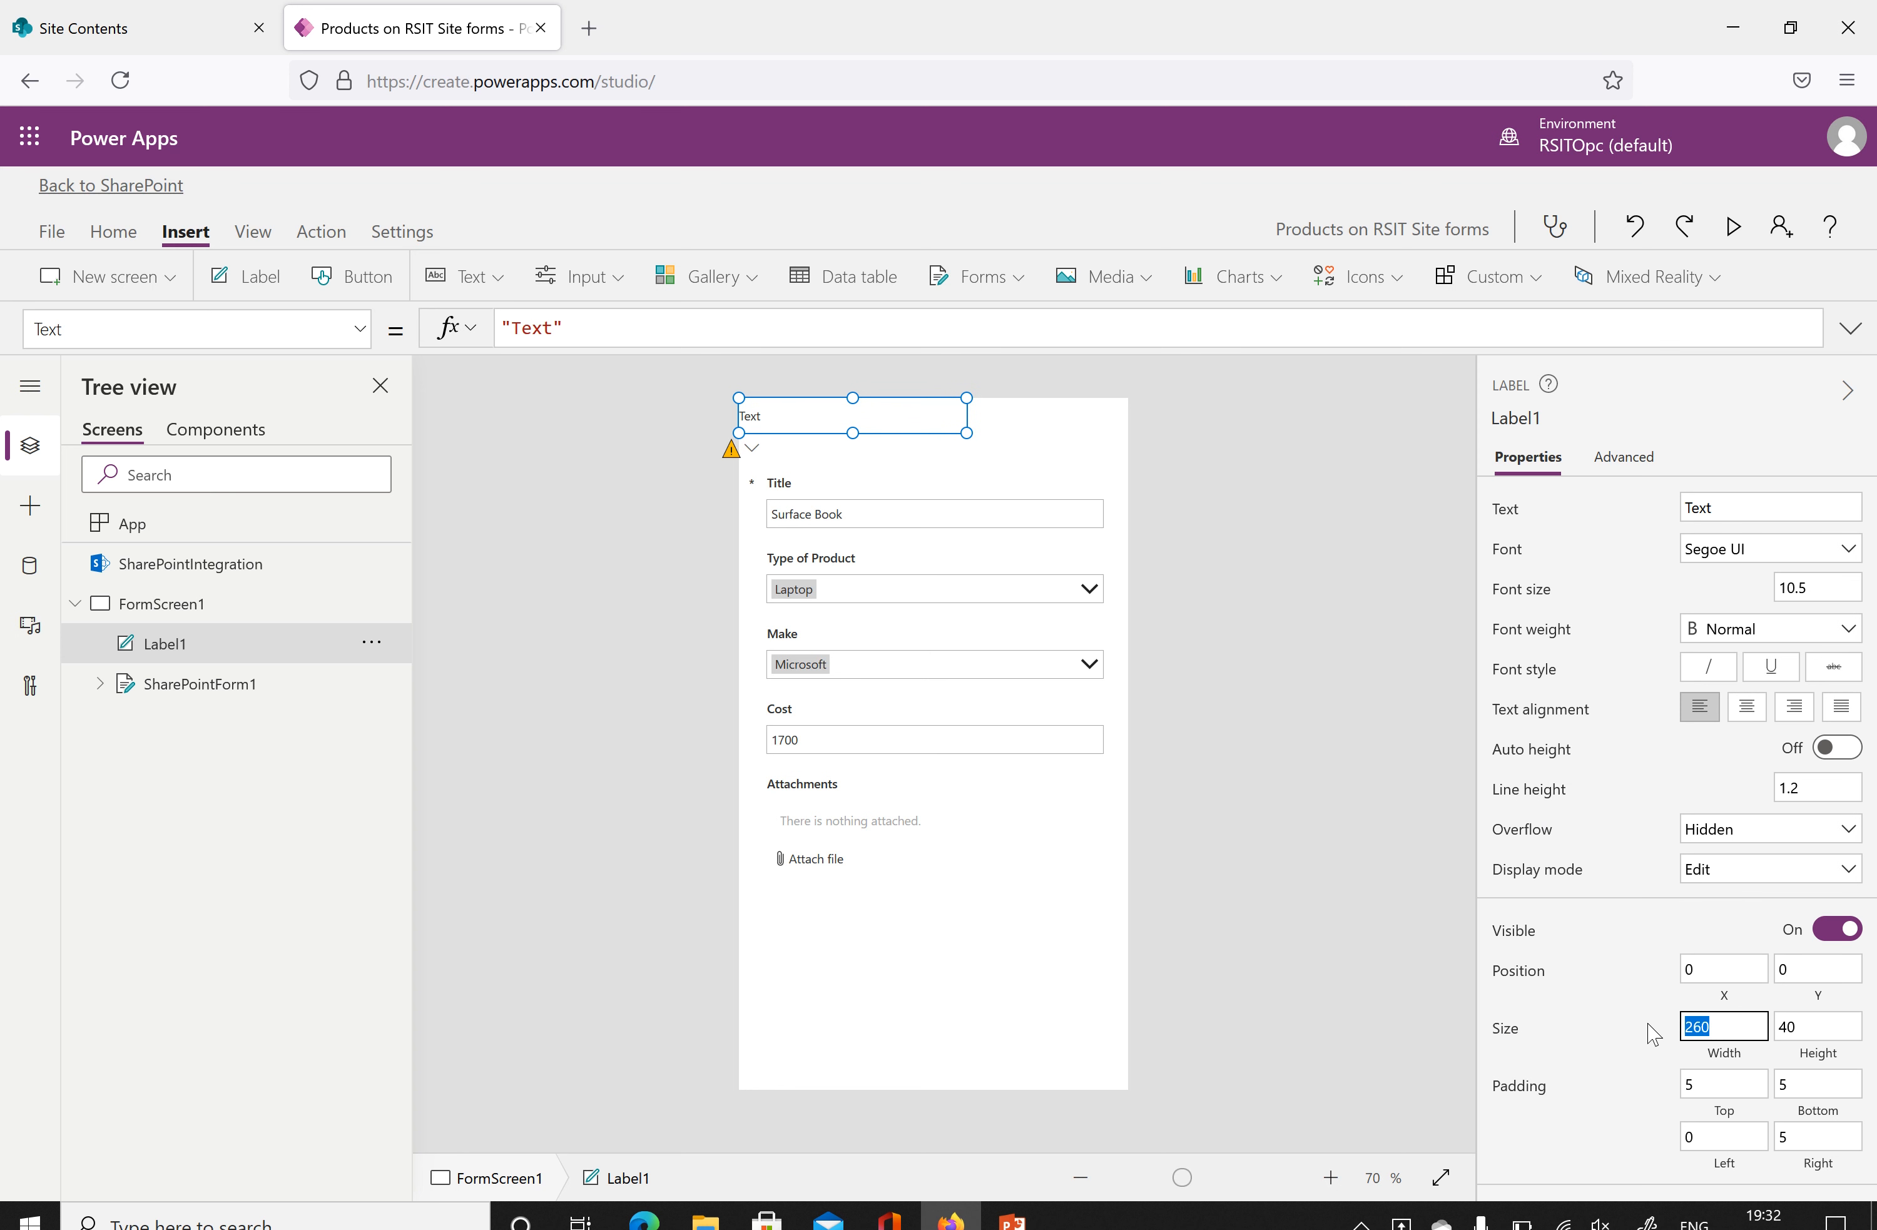
{"action": "type", "text": "450"}
{"action": "key", "text": "Return"}
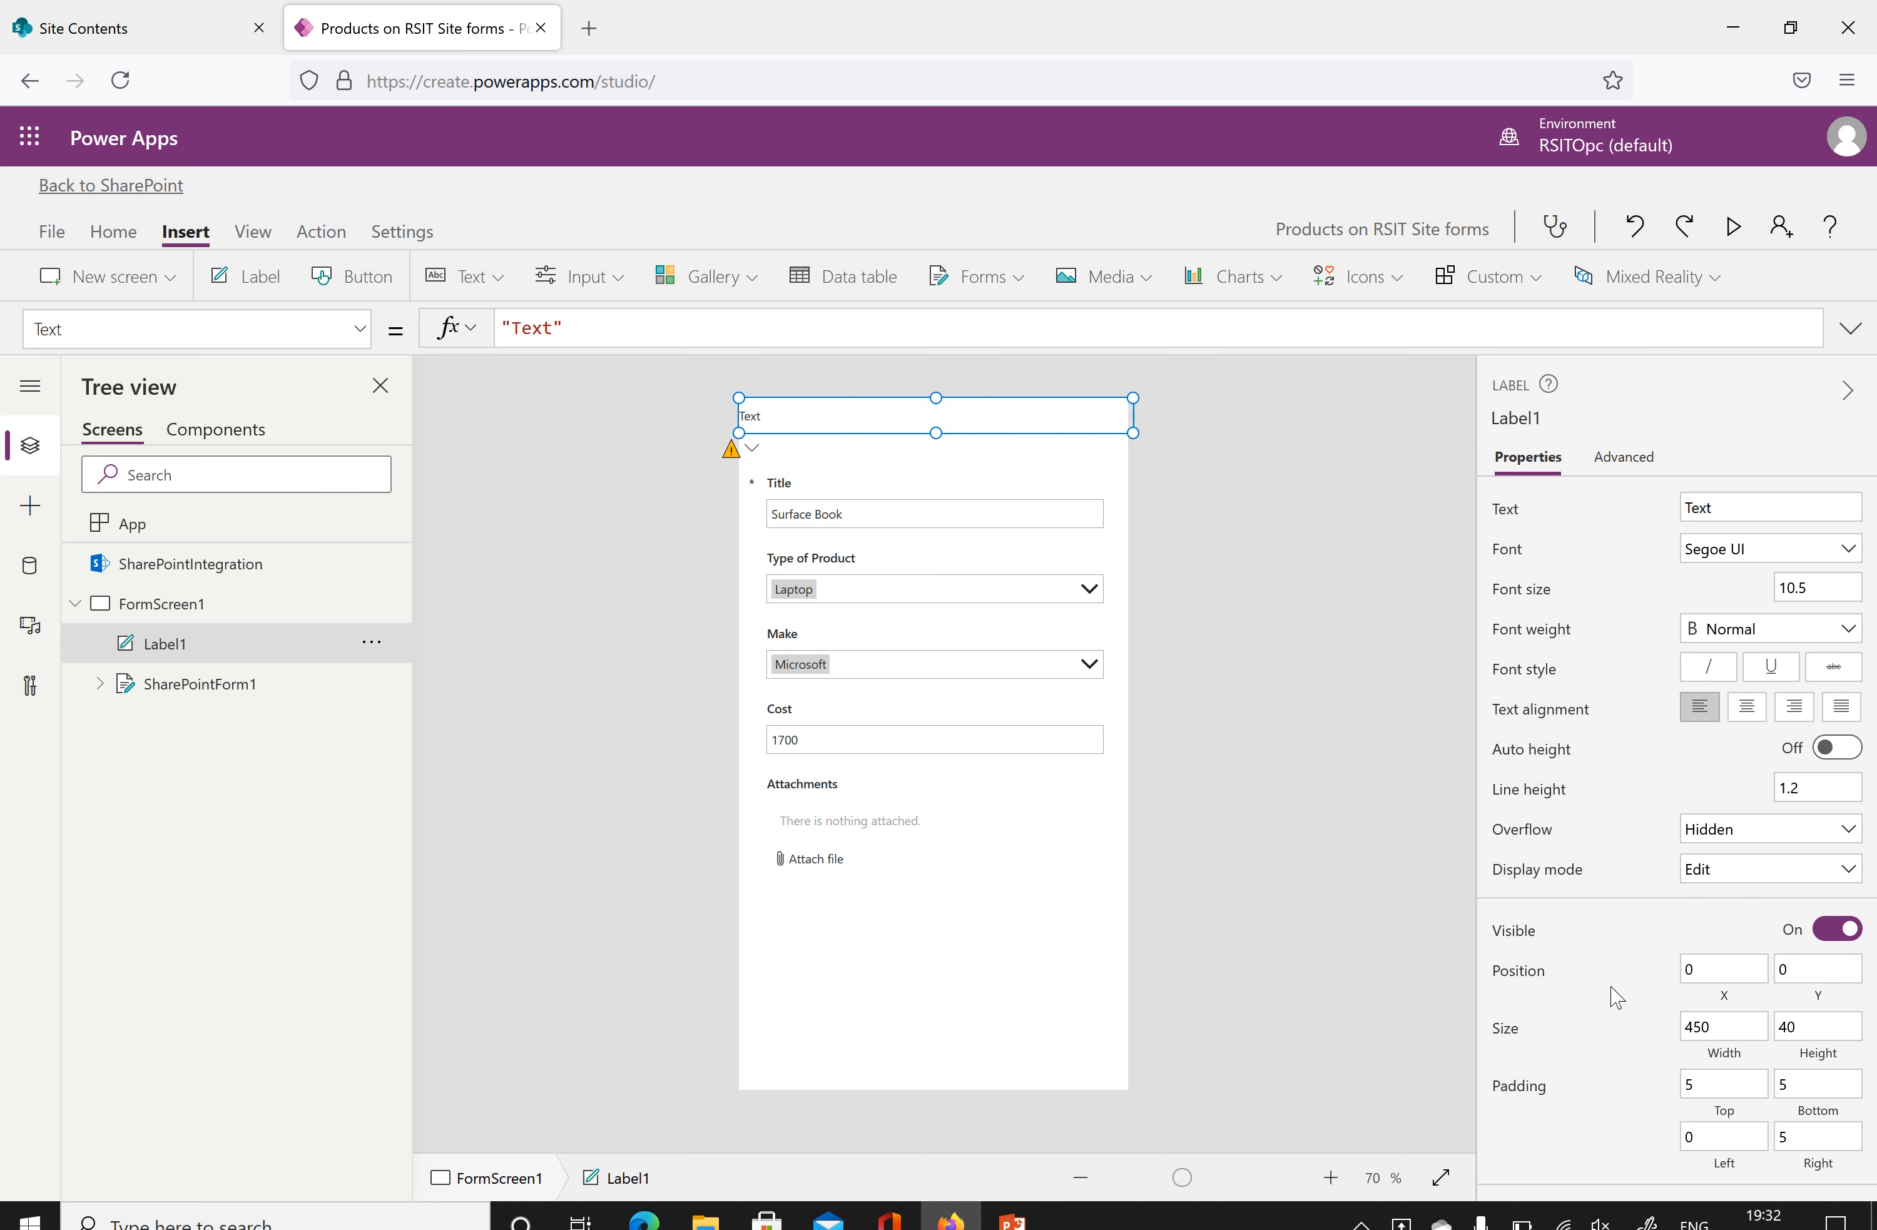
Resize the label to span the form screen at 444 wide and set its height to 62.
{"action": "left_click", "coordinate": [1704, 1028]}
{"action": "key", "text": "BackSpace"}
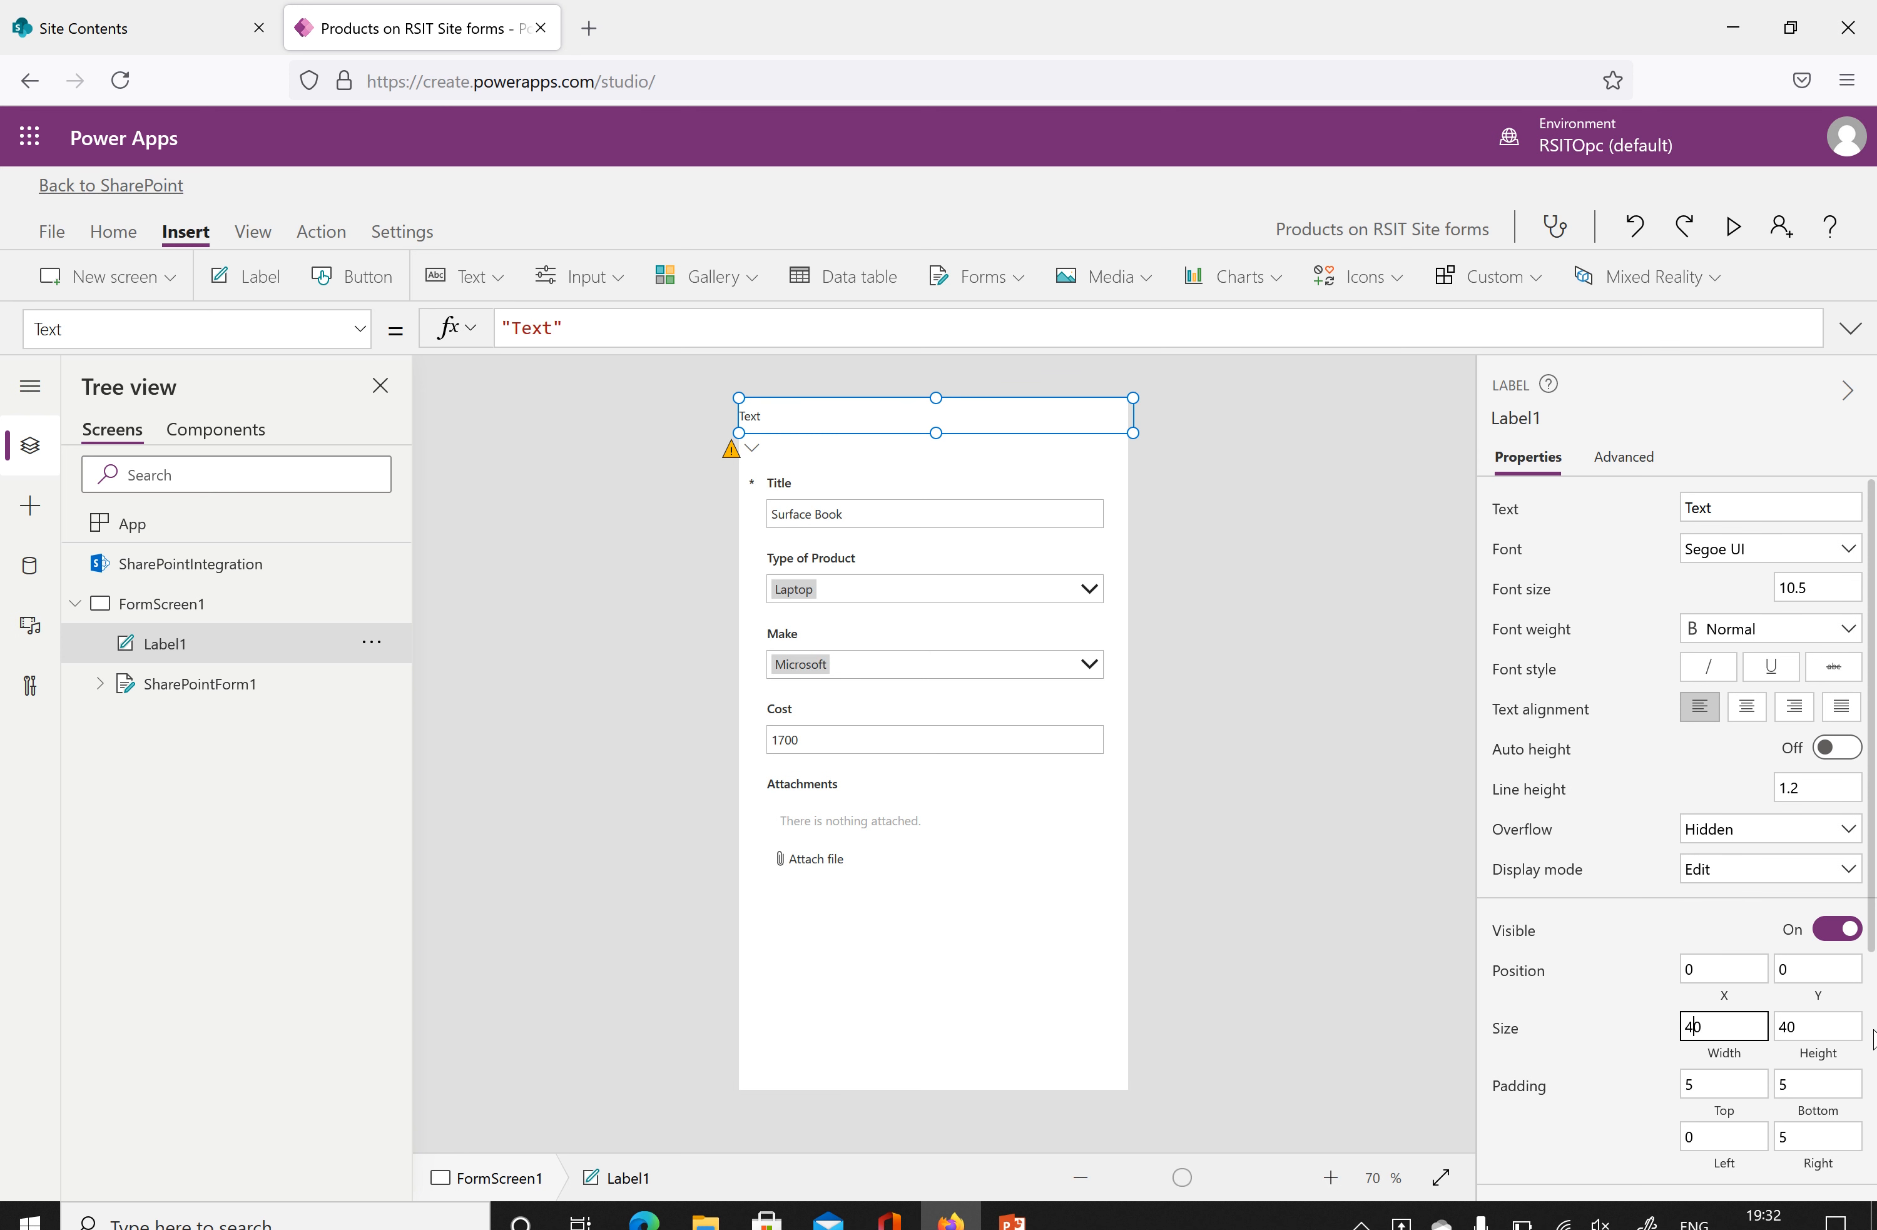
{"action": "type", "text": "3"}
{"action": "key", "text": "Return"}
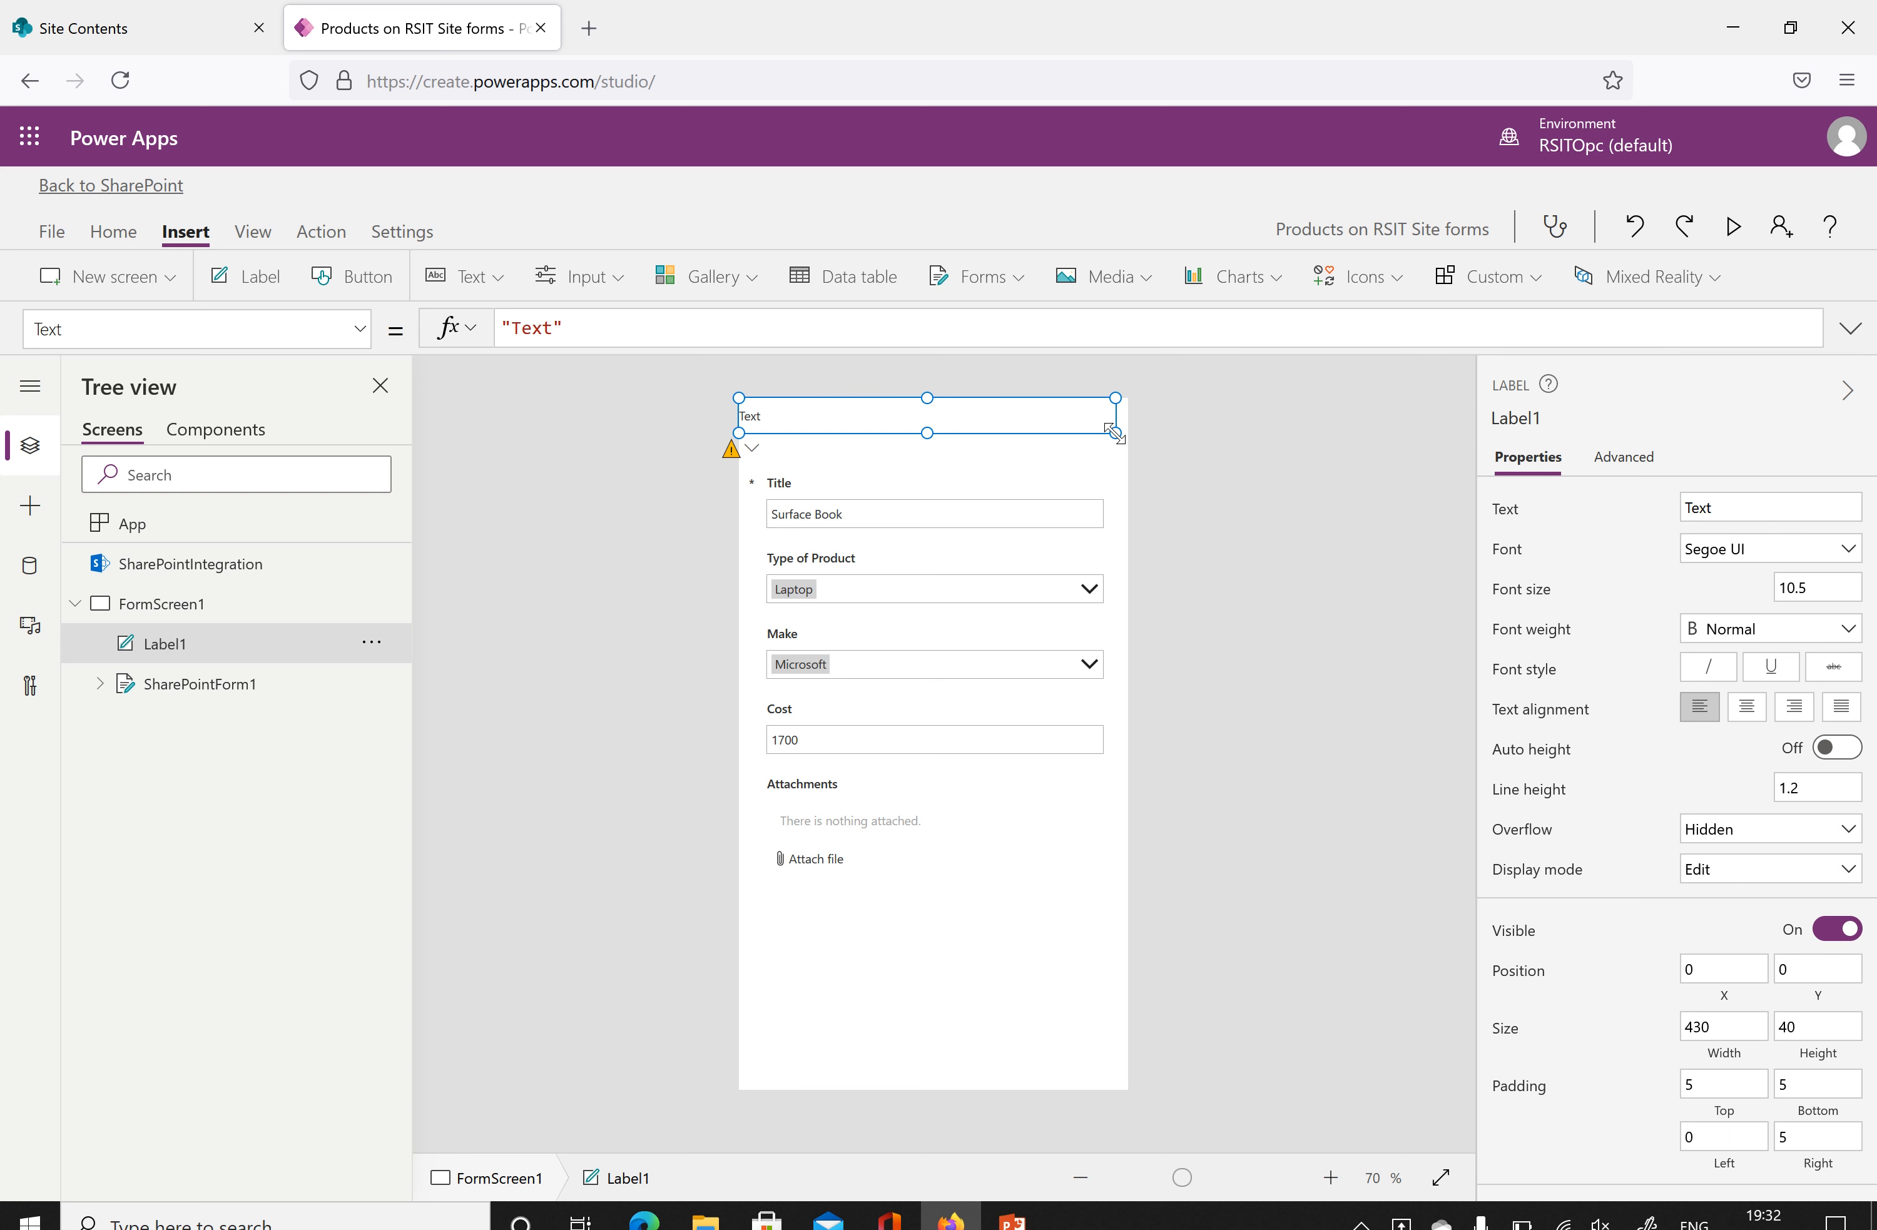
{"action": "left_click_drag", "start_coordinate": [1114, 433], "coordinate": [1127, 434]}
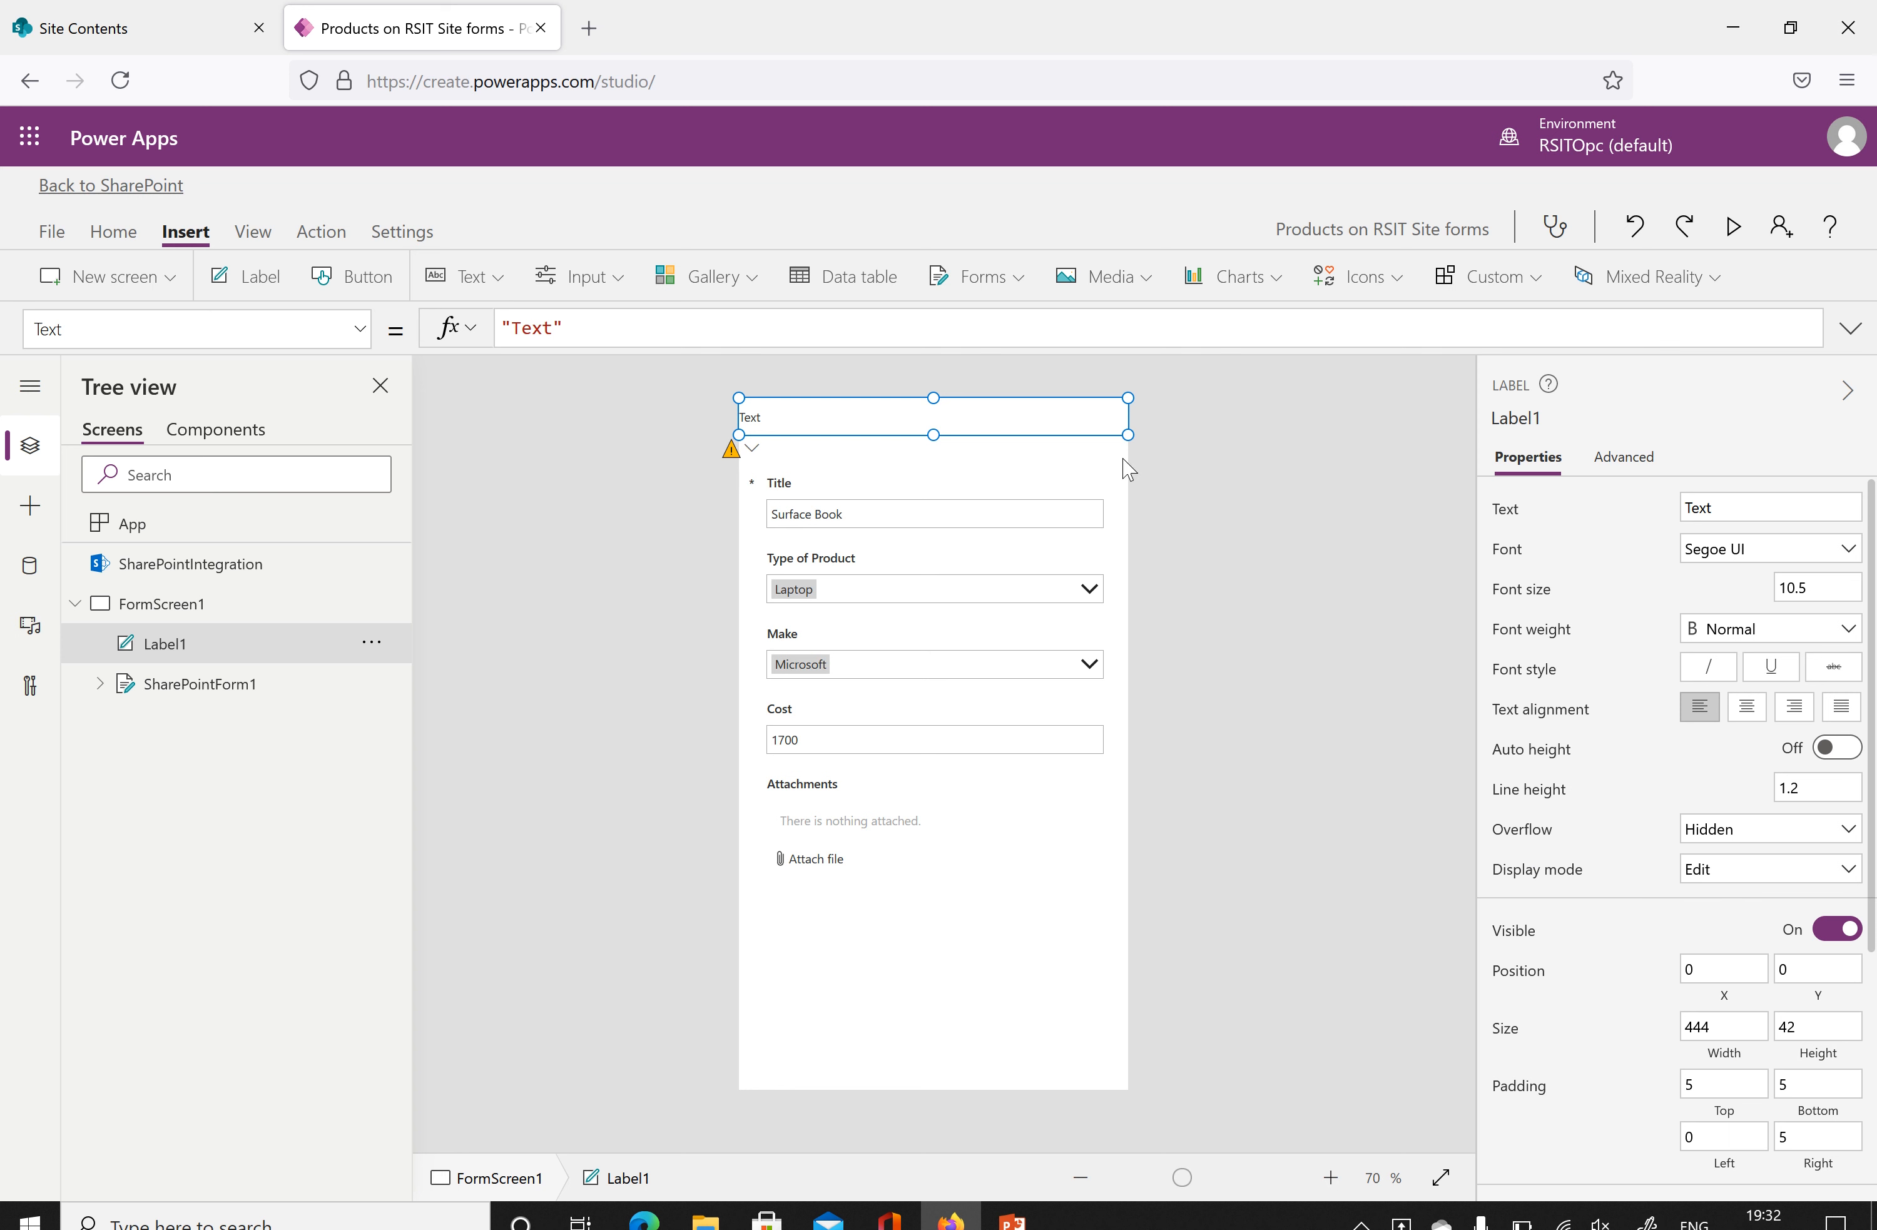
{"action": "left_click", "coordinate": [1786, 1027]}
{"action": "type", "text": "6"}
{"action": "left_click", "coordinate": [1621, 919]}
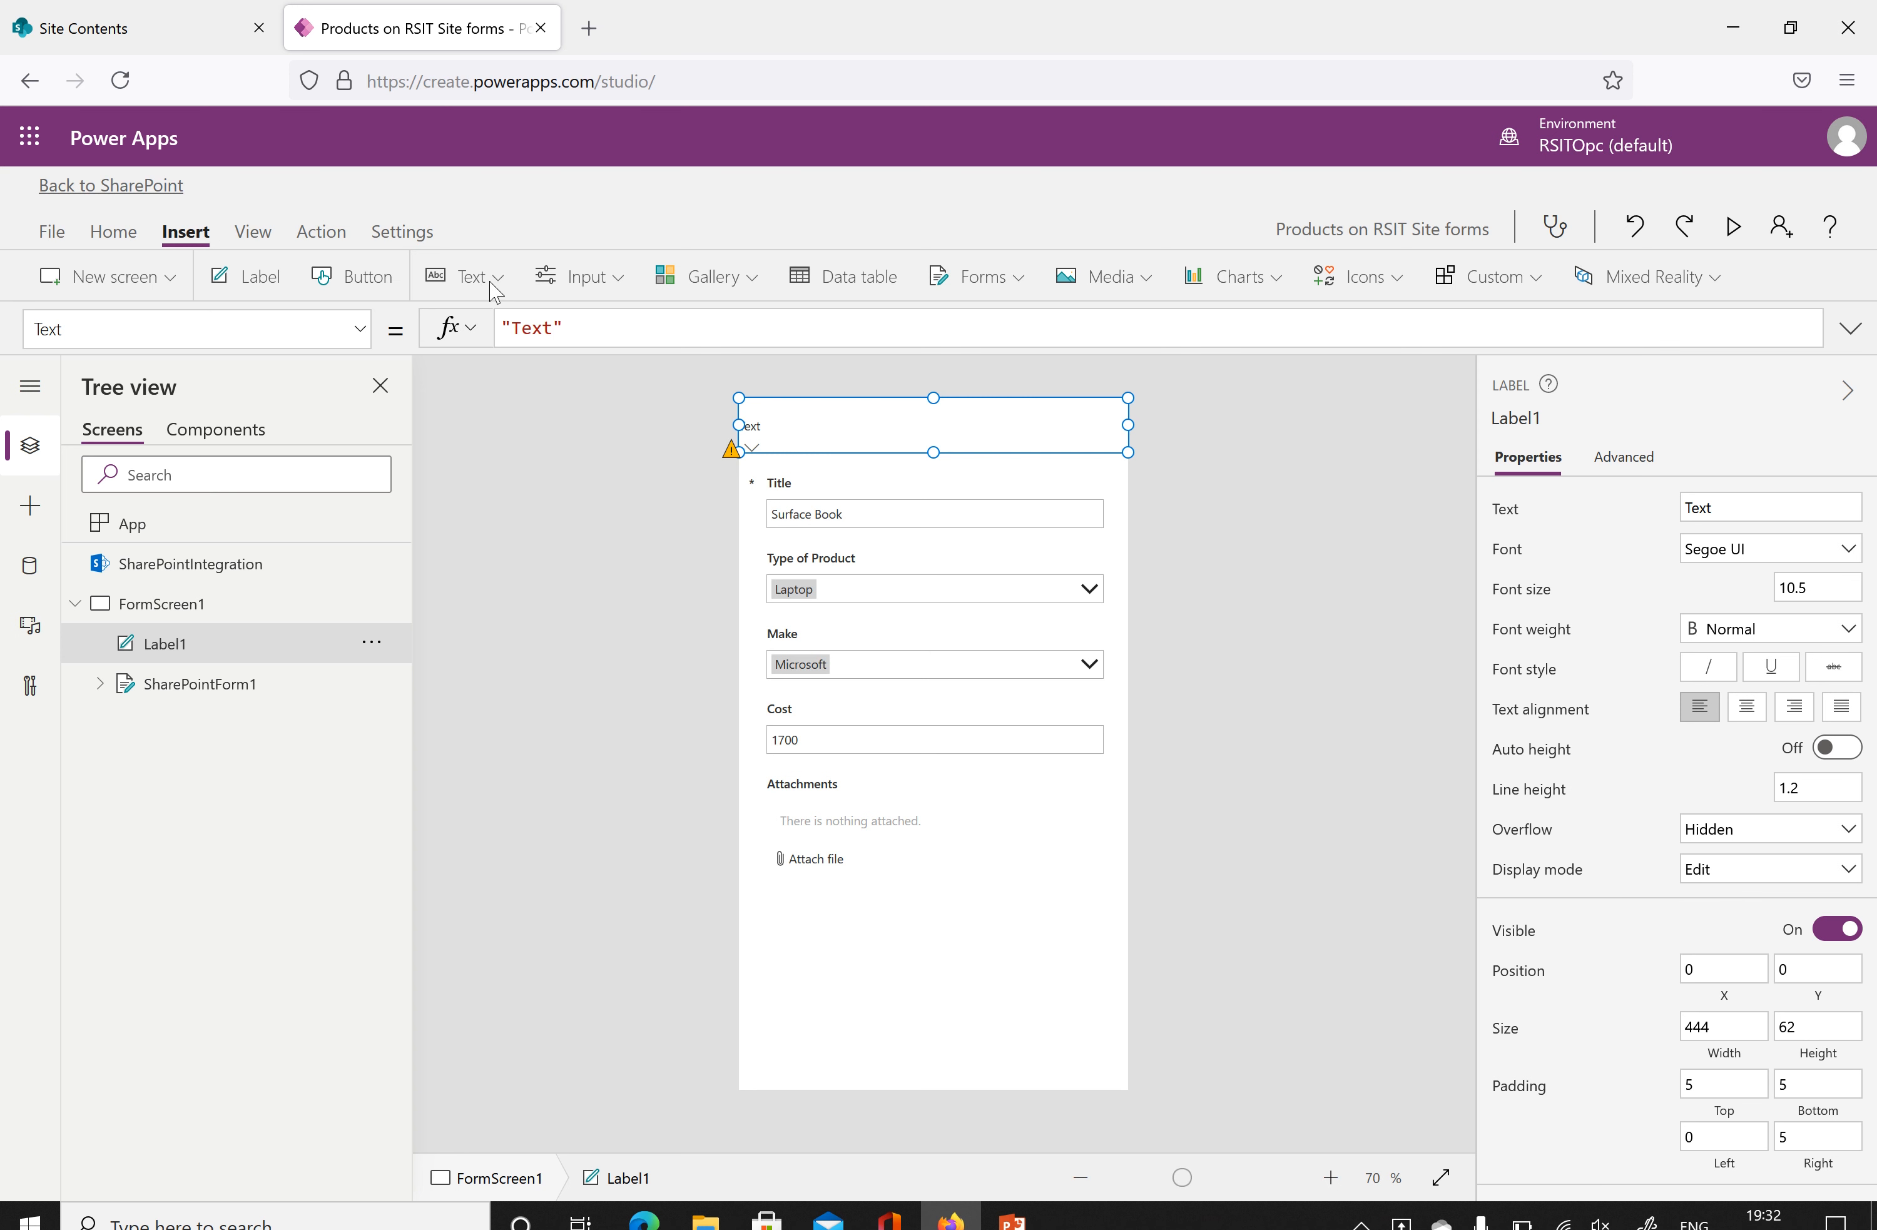
Set the label's text to Products and center it.
{"action": "left_click", "coordinate": [1726, 500]}
{"action": "left_click", "coordinate": [1564, 529]}
{"action": "left_click", "coordinate": [1747, 706]}
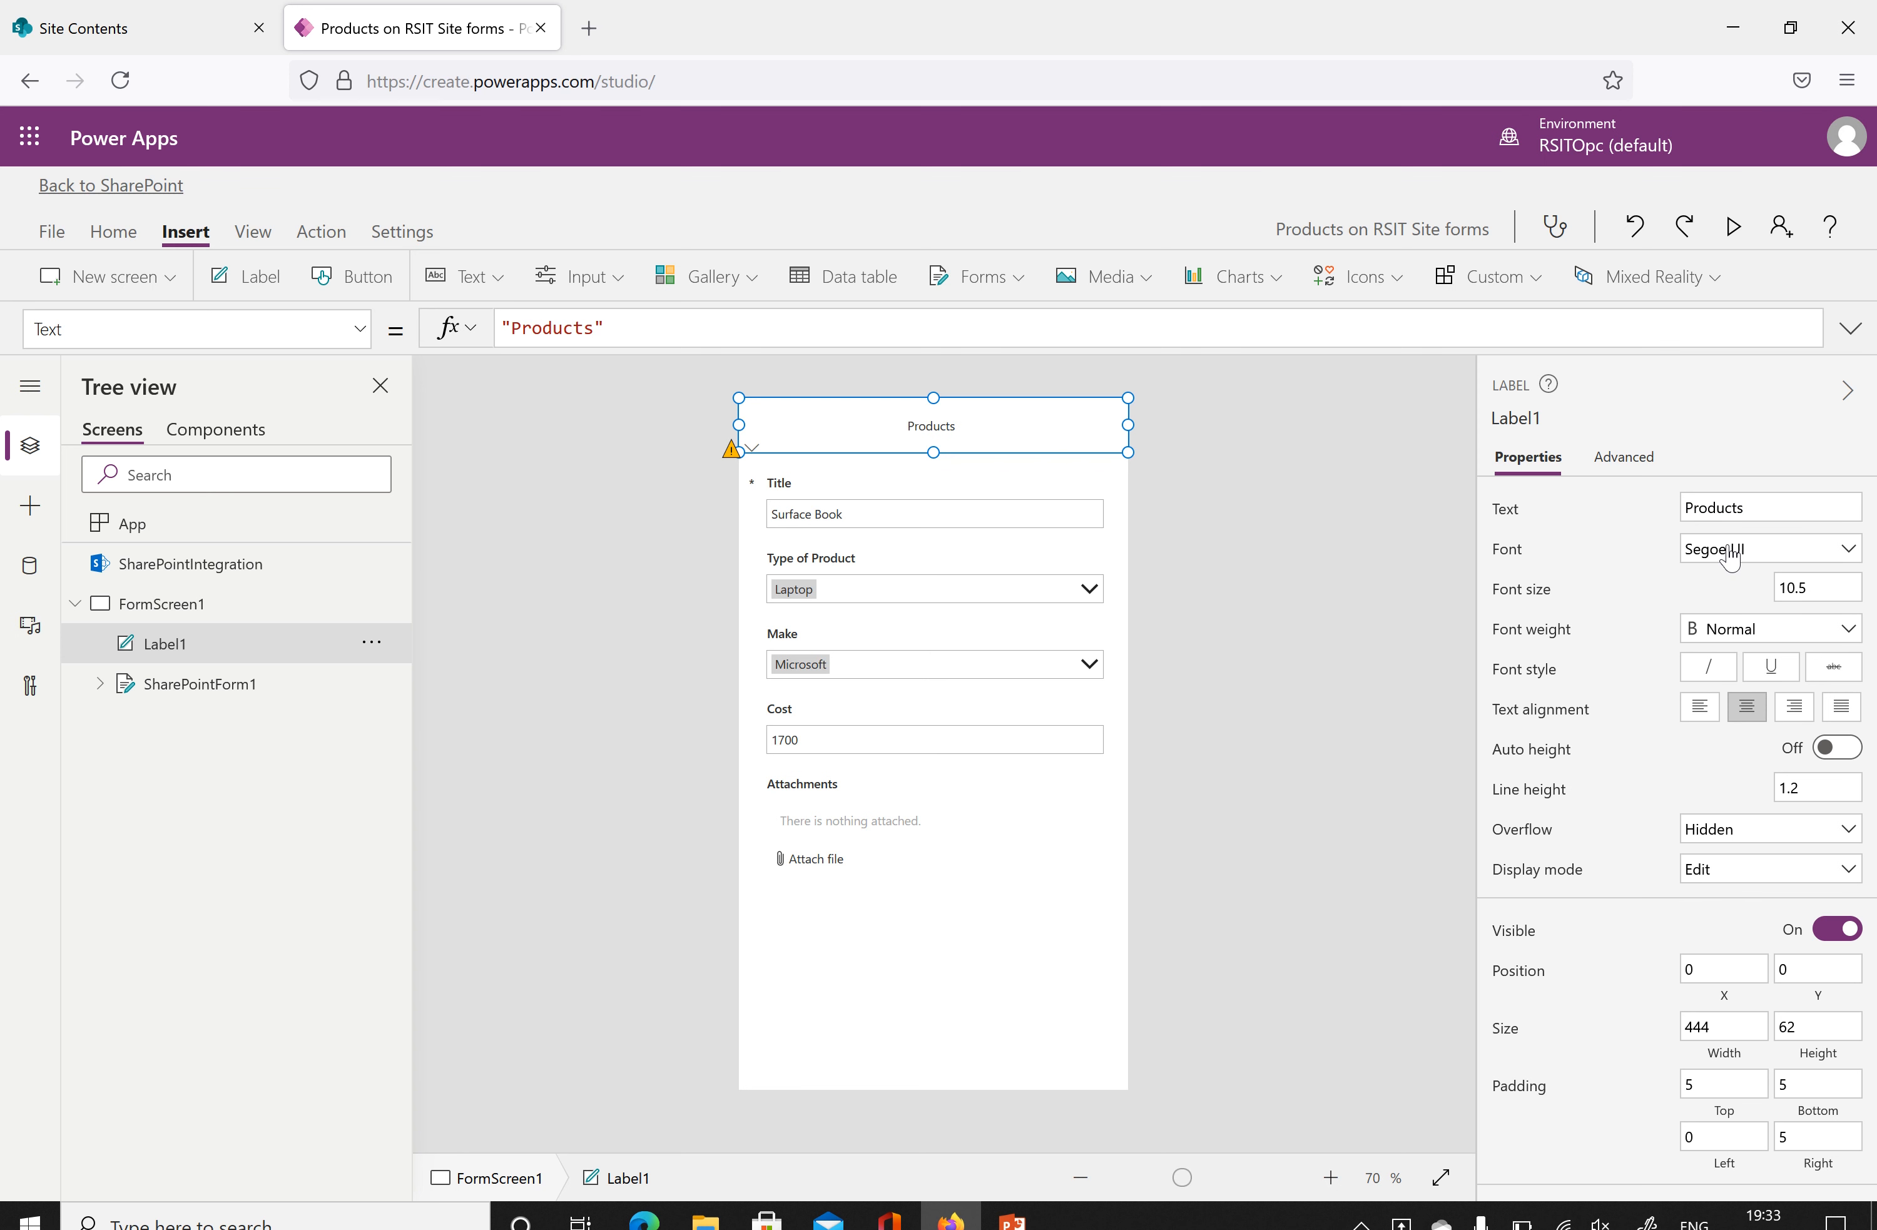
Set the Products label's font to Georgia with bold weight.
{"action": "left_click", "coordinate": [1774, 548]}
{"action": "left_click", "coordinate": [1738, 676]}
{"action": "left_click", "coordinate": [1711, 631]}
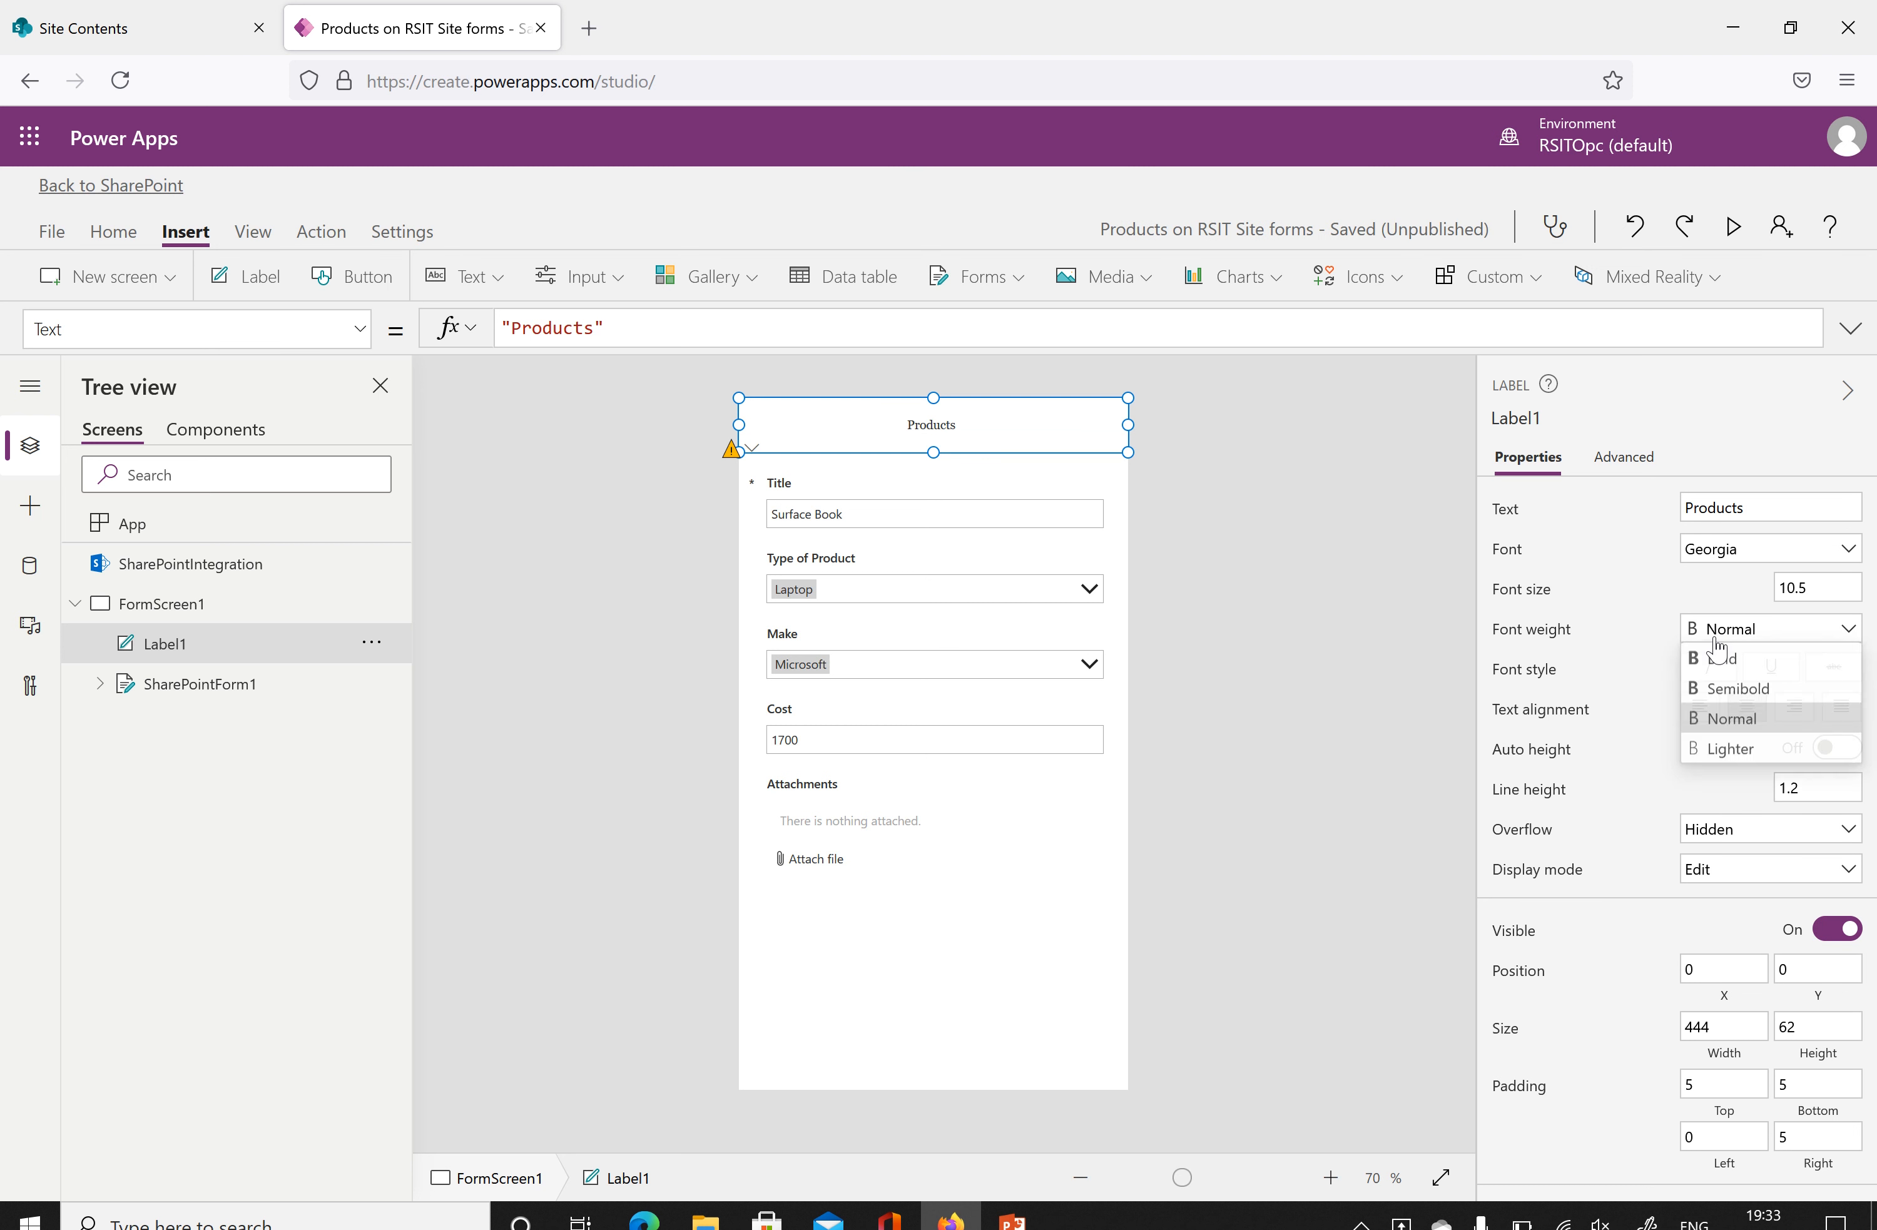
{"action": "left_click", "coordinate": [1721, 659]}
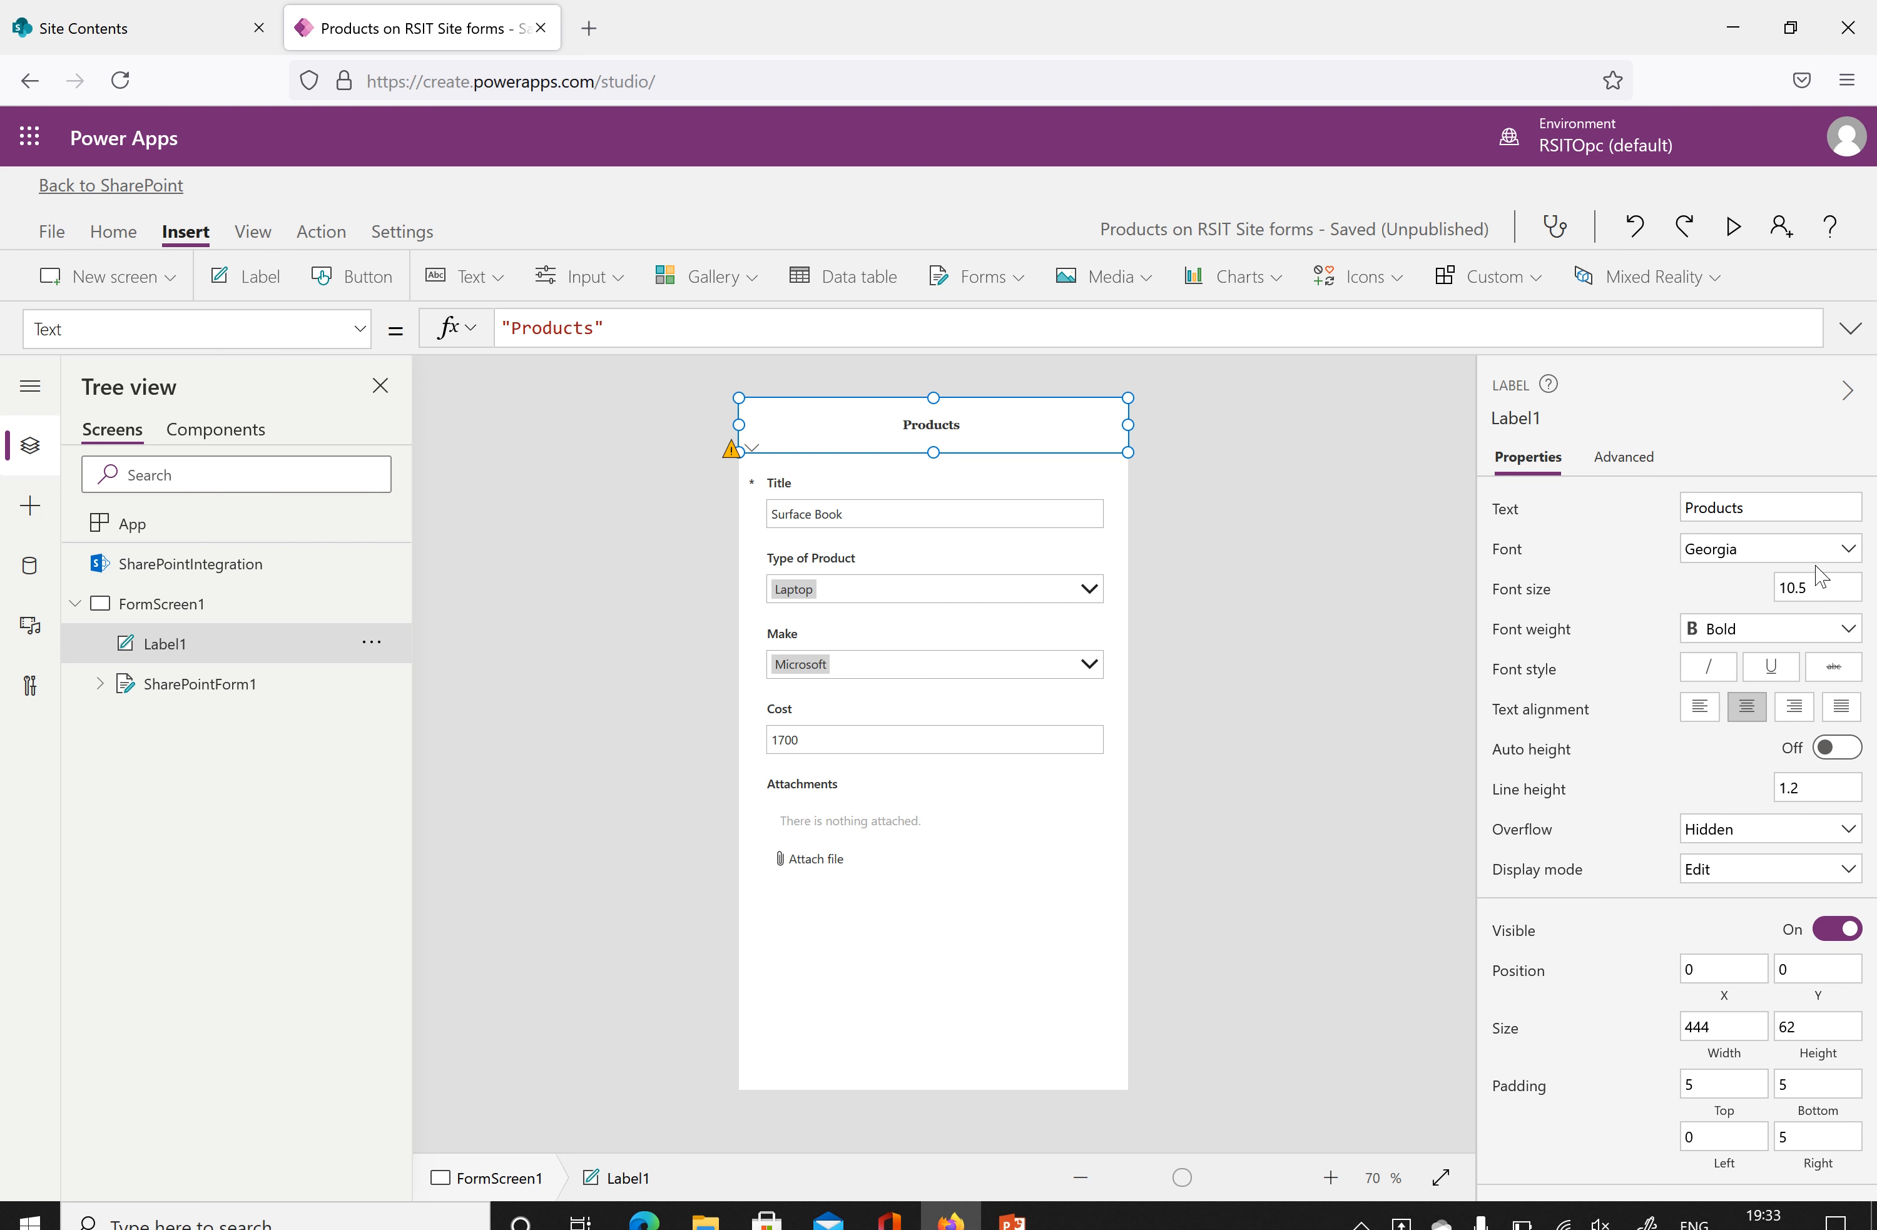
Set the Products label's font size to 18.5.
{"action": "left_click", "coordinate": [1796, 590]}
{"action": "left_click", "coordinate": [1600, 552]}
{"action": "left_click", "coordinate": [1797, 589]}
{"action": "key", "text": "BackSpace"}
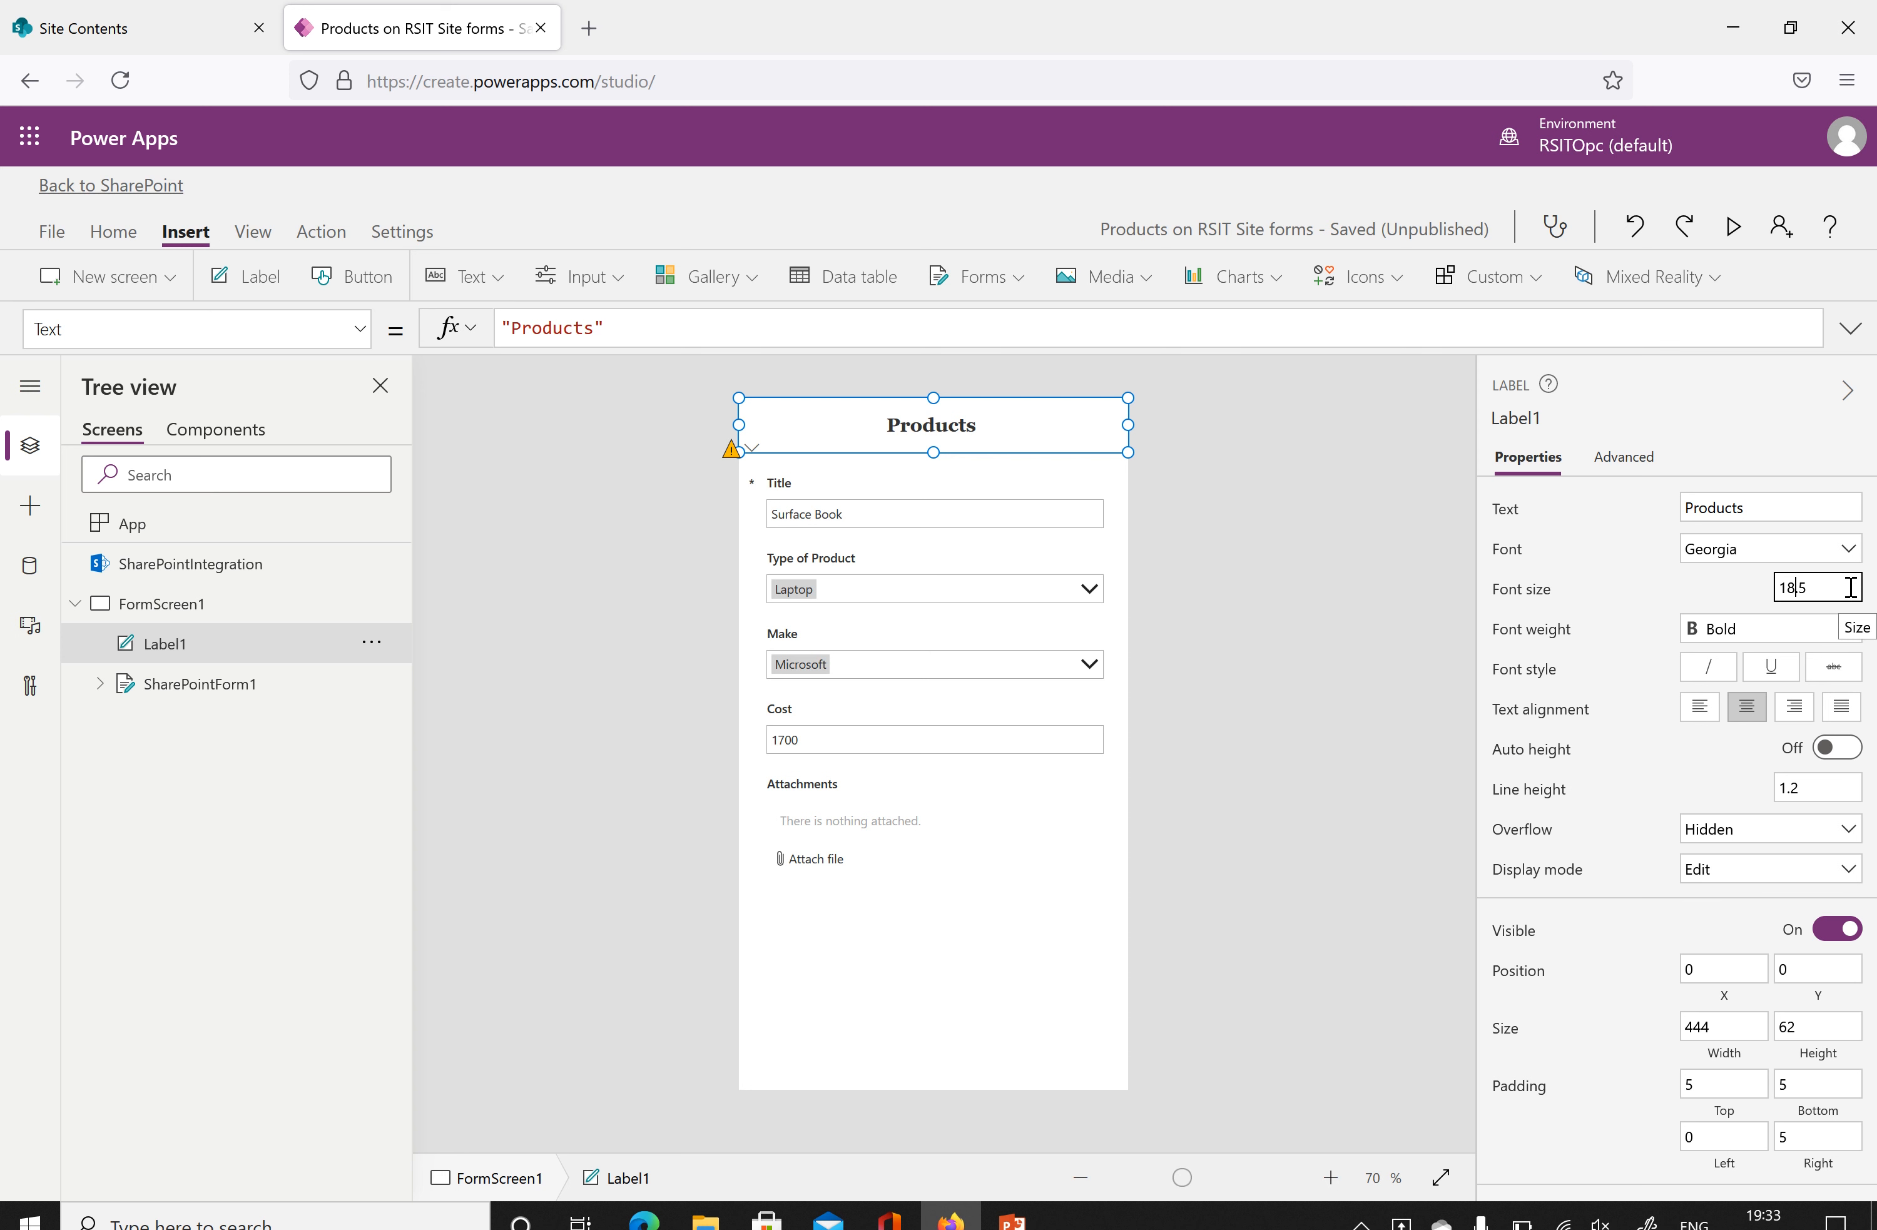
{"action": "left_click", "coordinate": [1648, 607]}
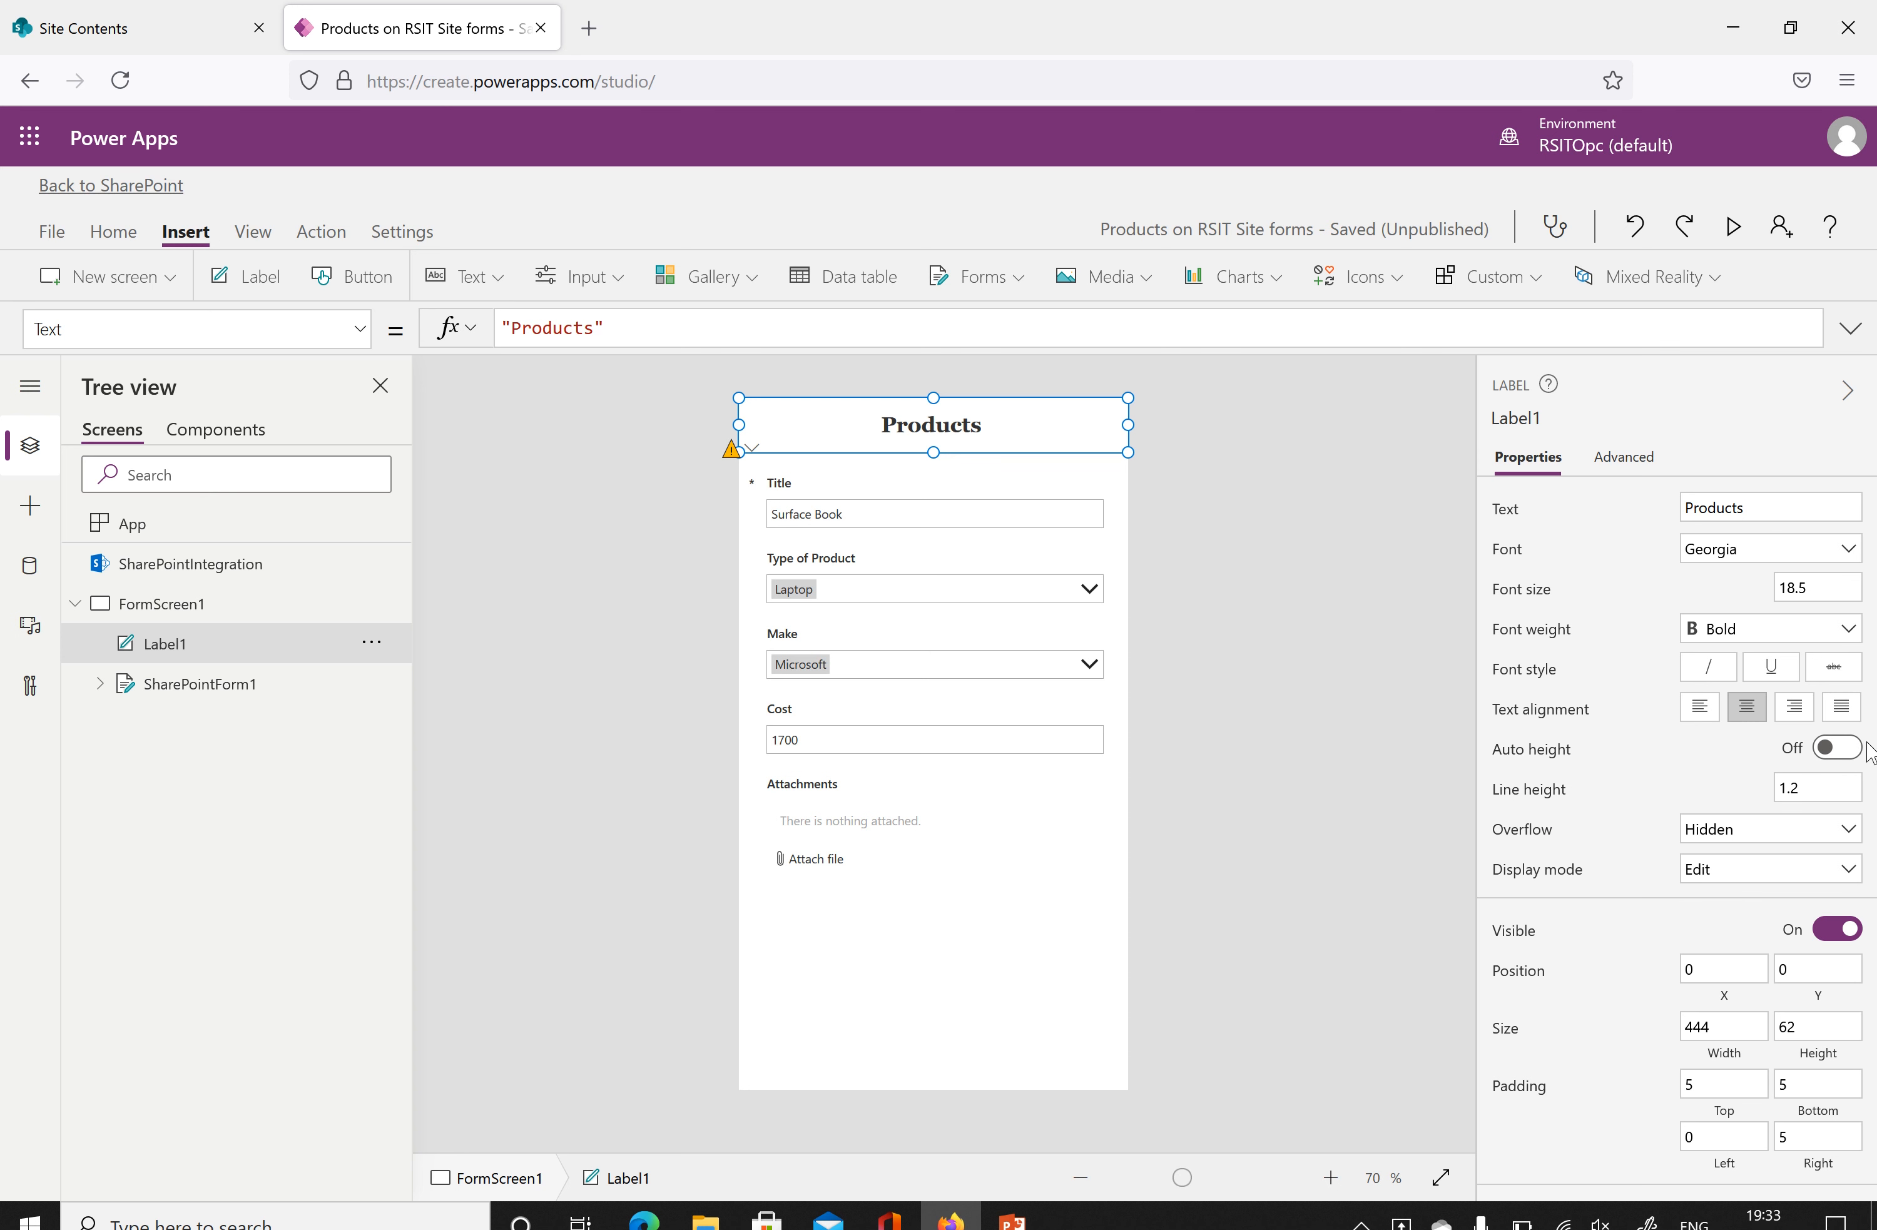
Check the Products label's display mode choices and toggle its visibility off and back on.
{"action": "left_click", "coordinate": [1736, 879]}
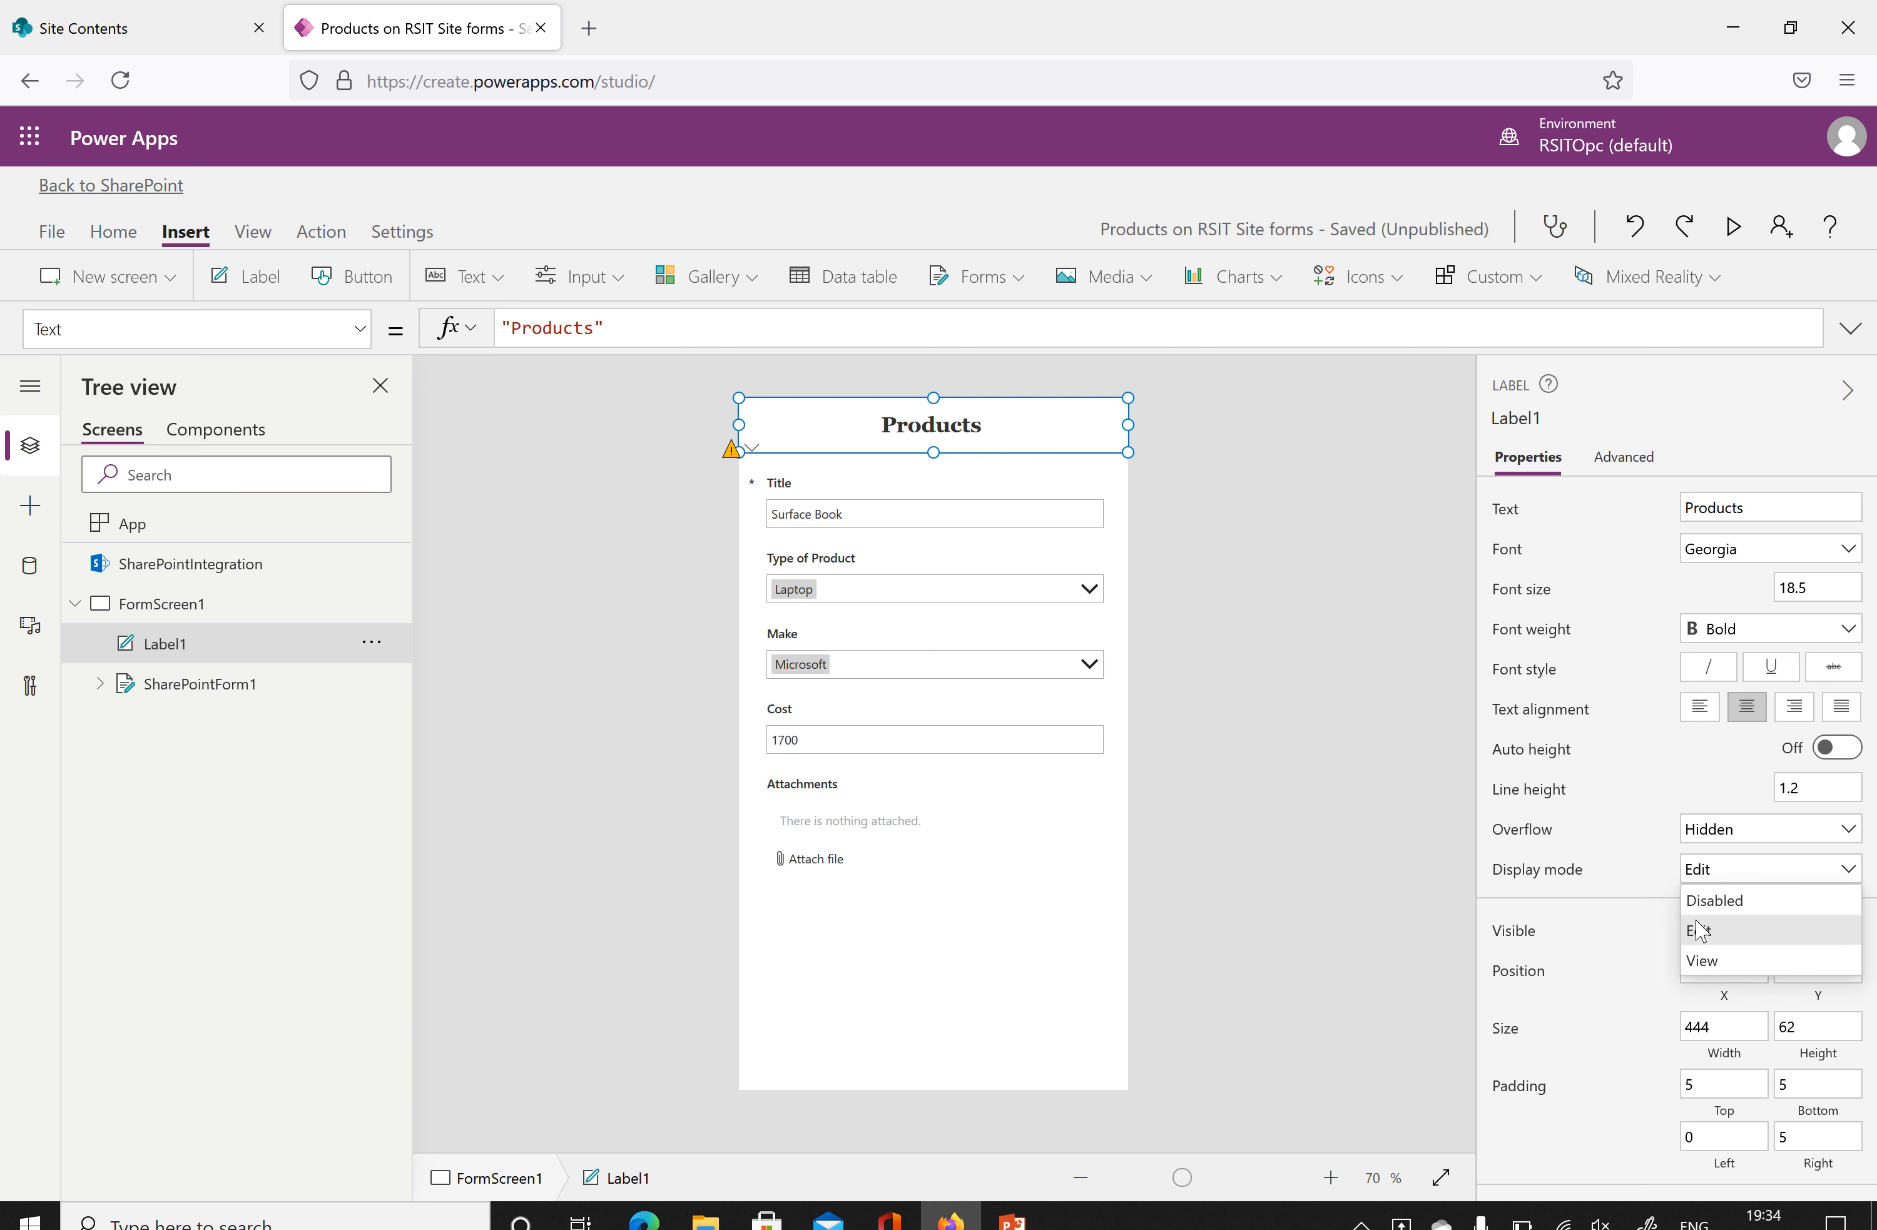
{"action": "left_click", "coordinate": [1620, 844]}
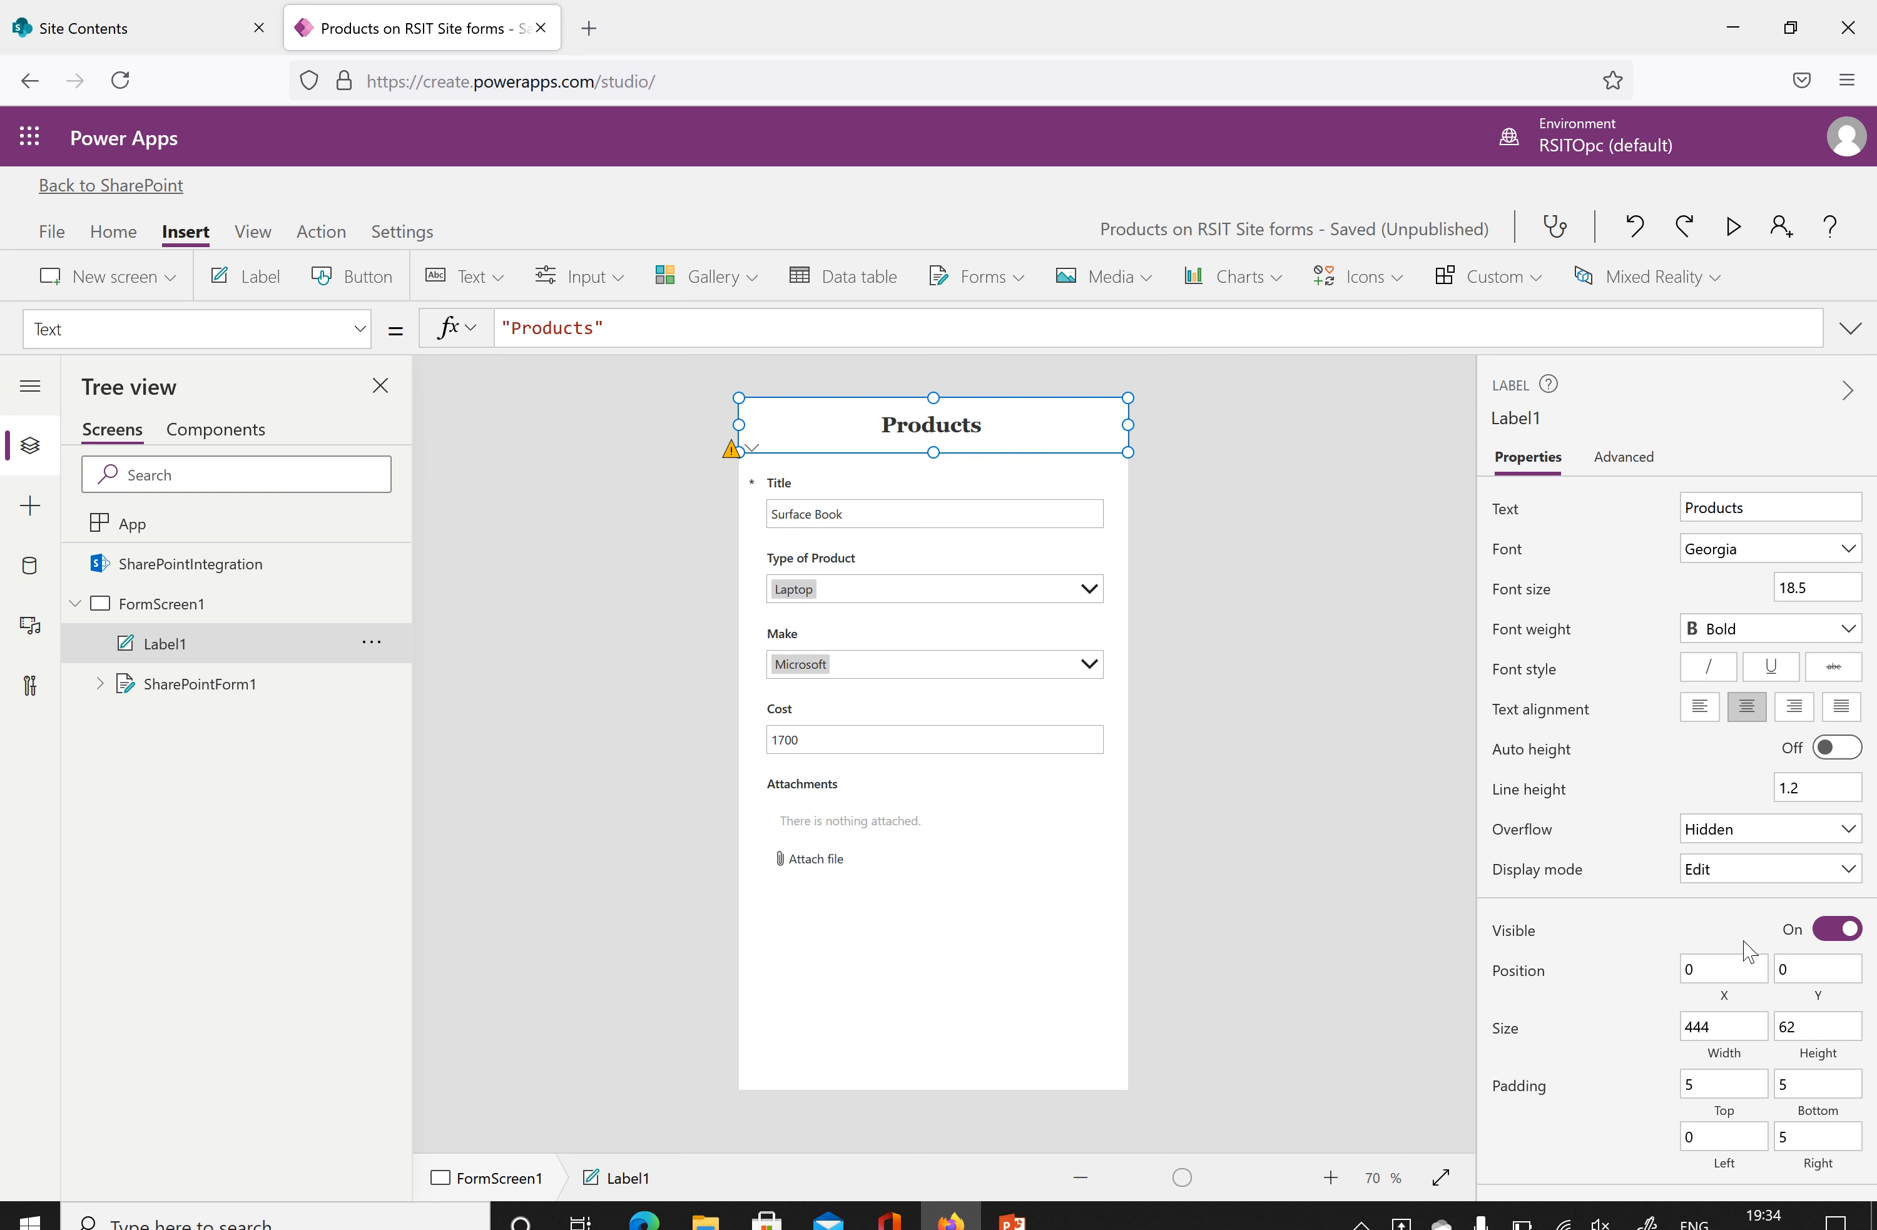
{"action": "left_click", "coordinate": [1853, 931]}
{"action": "left_click", "coordinate": [1850, 932]}
Inspect the Attachments and Title cards and check which default modes SharePointForm1 offers.
{"action": "left_click", "coordinate": [1013, 951]}
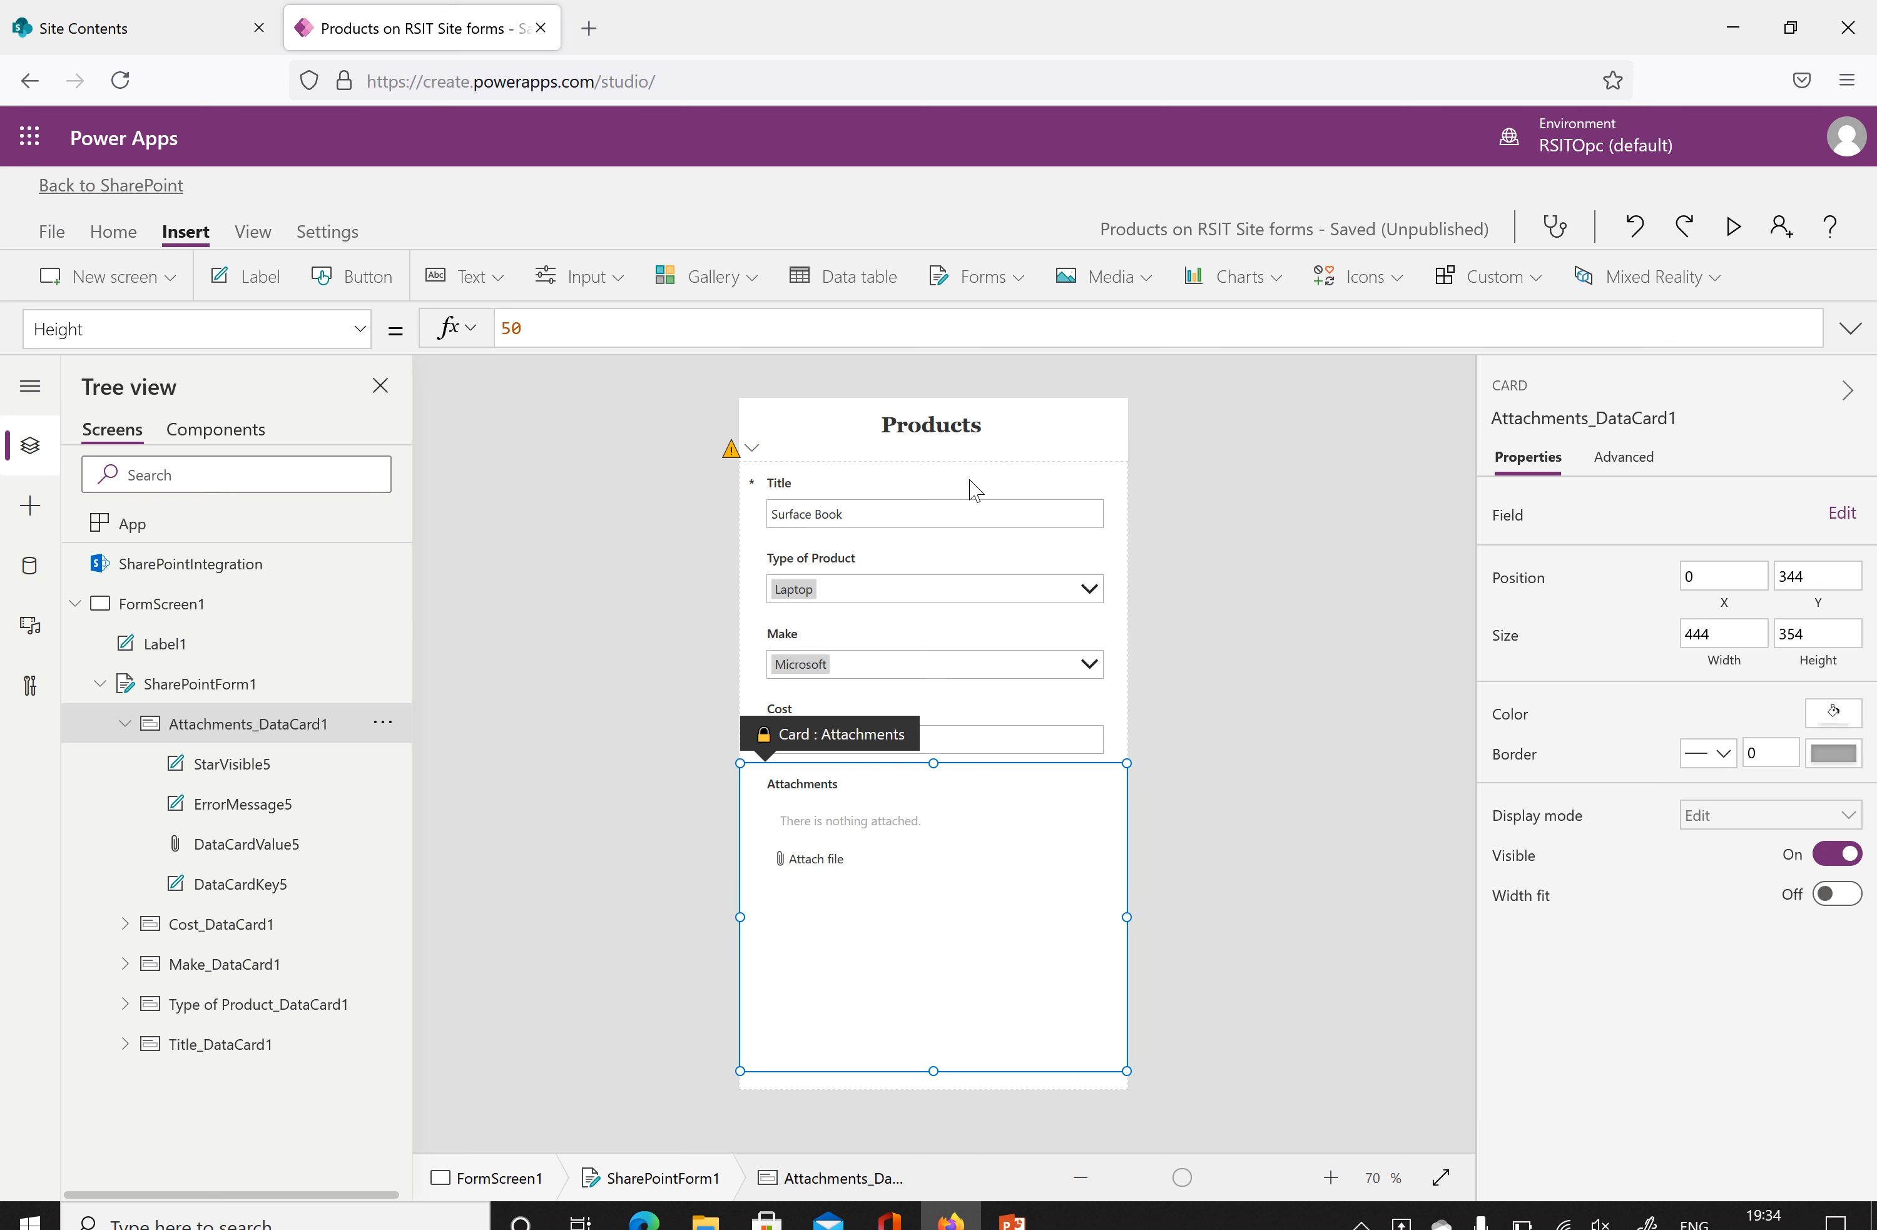
{"action": "left_click", "coordinate": [1021, 484]}
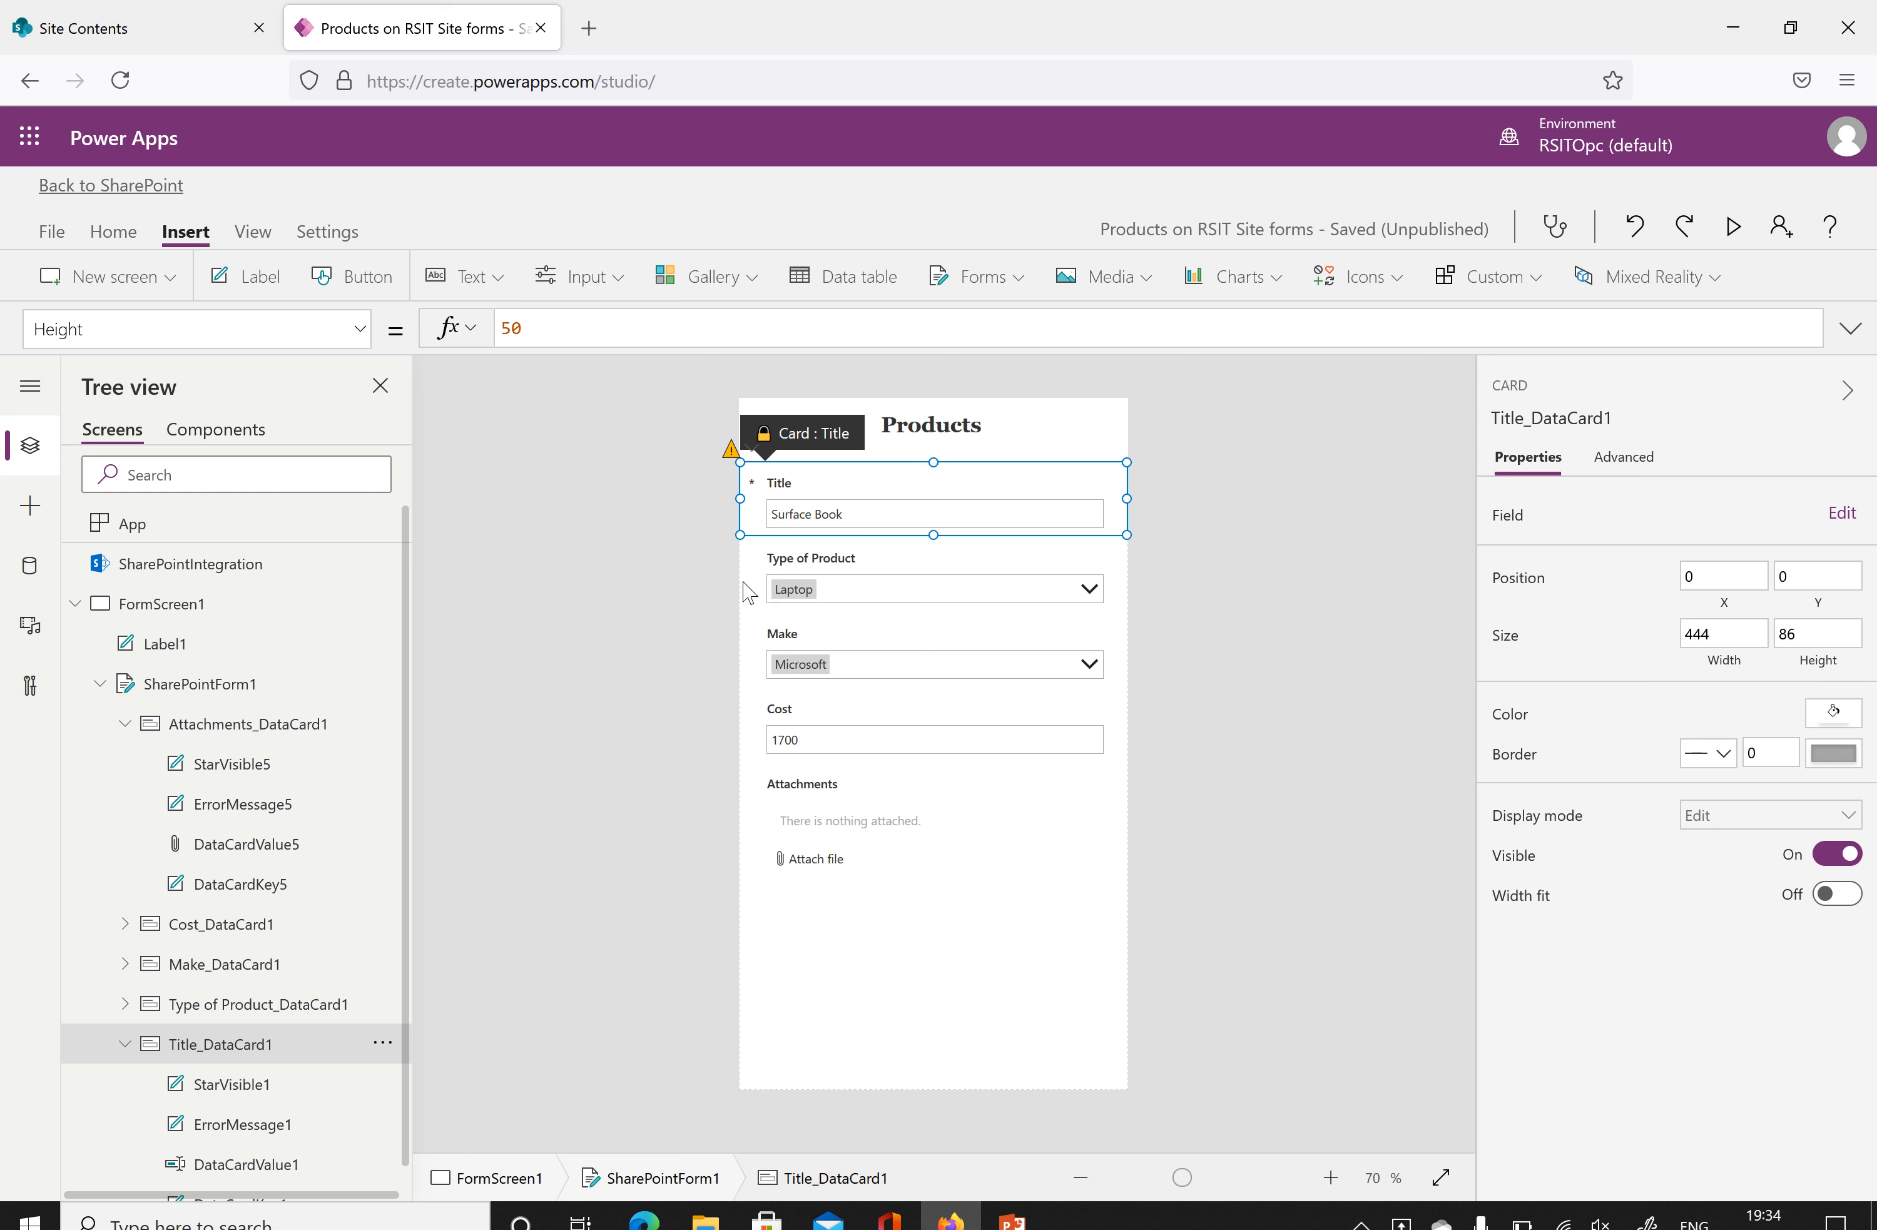
{"action": "left_click", "coordinate": [179, 685]}
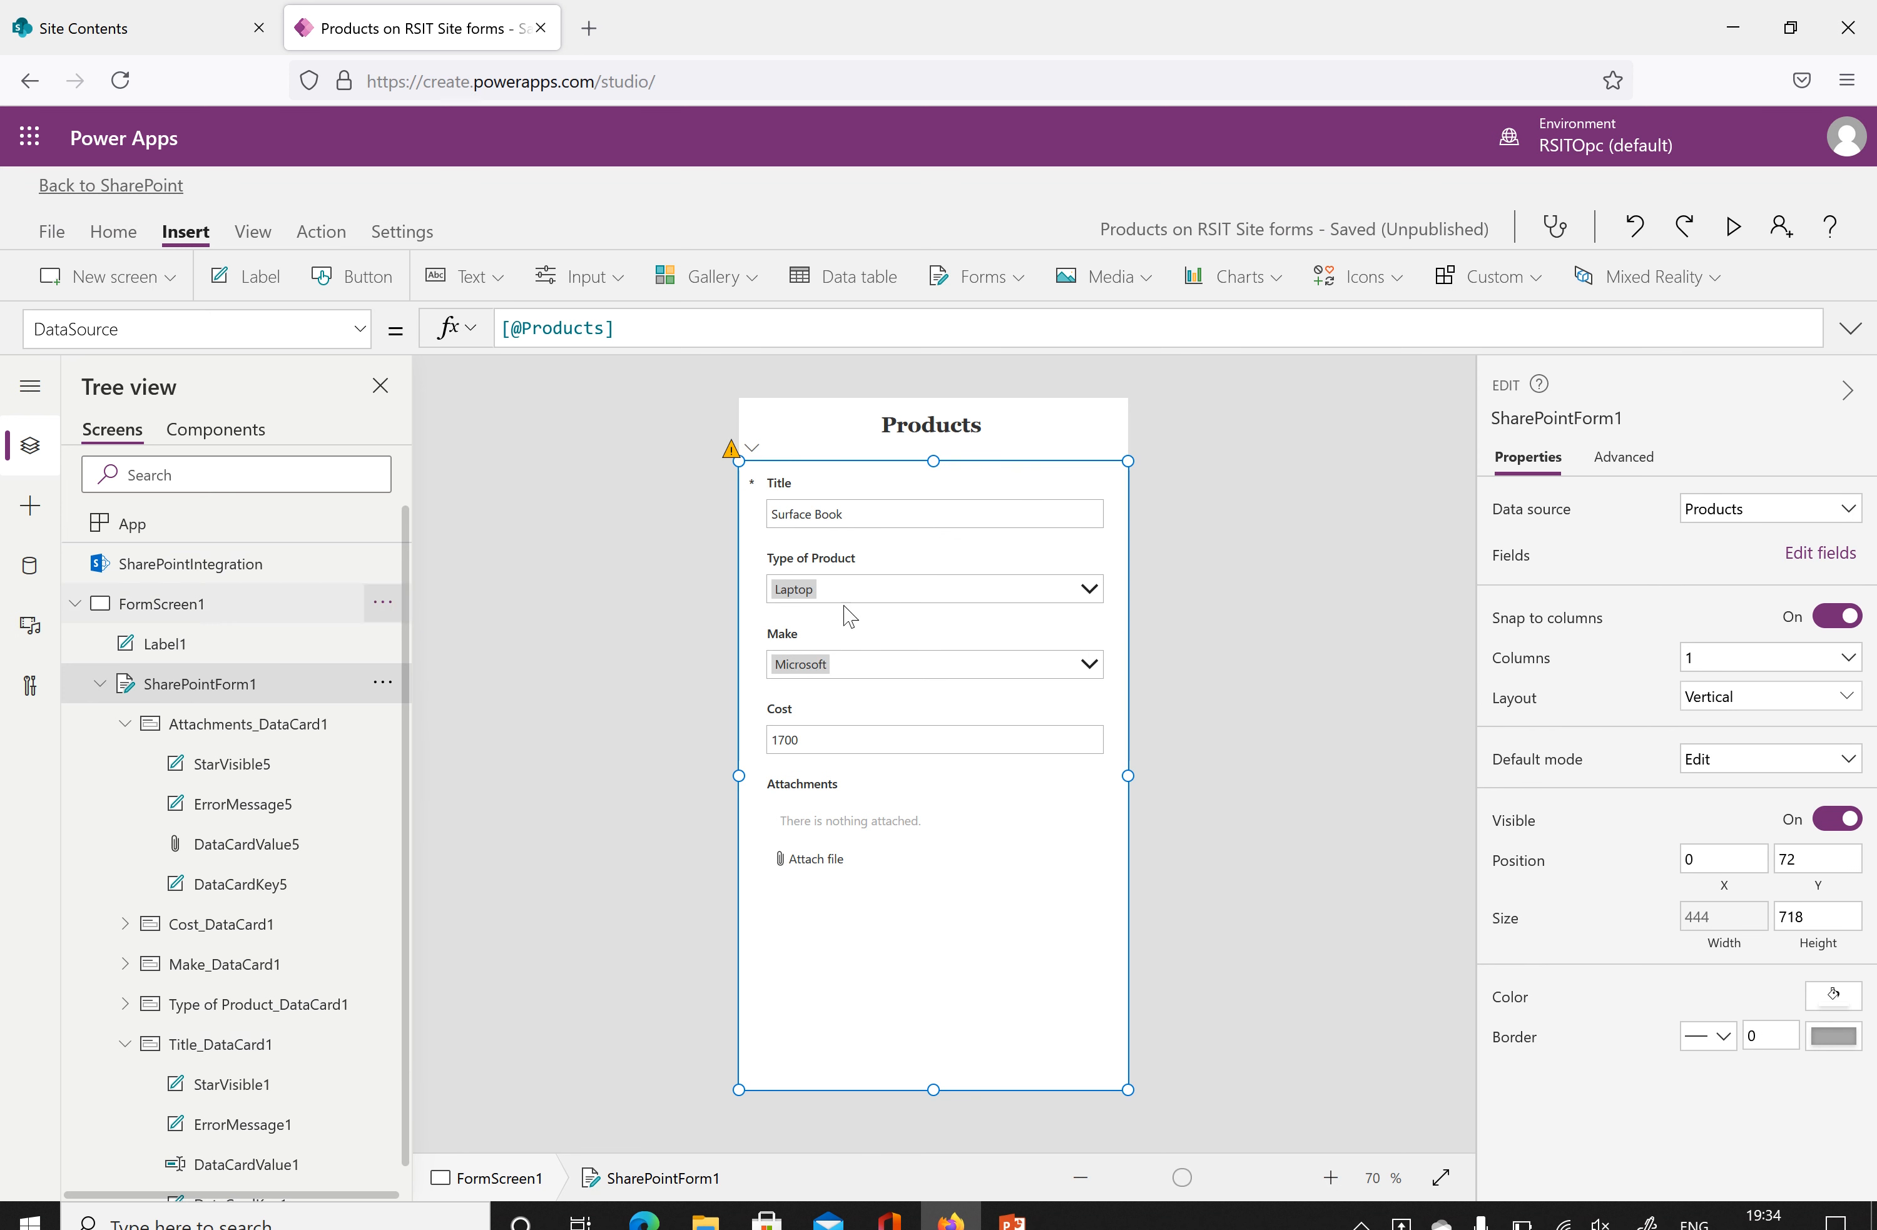
{"action": "left_click", "coordinate": [1787, 768]}
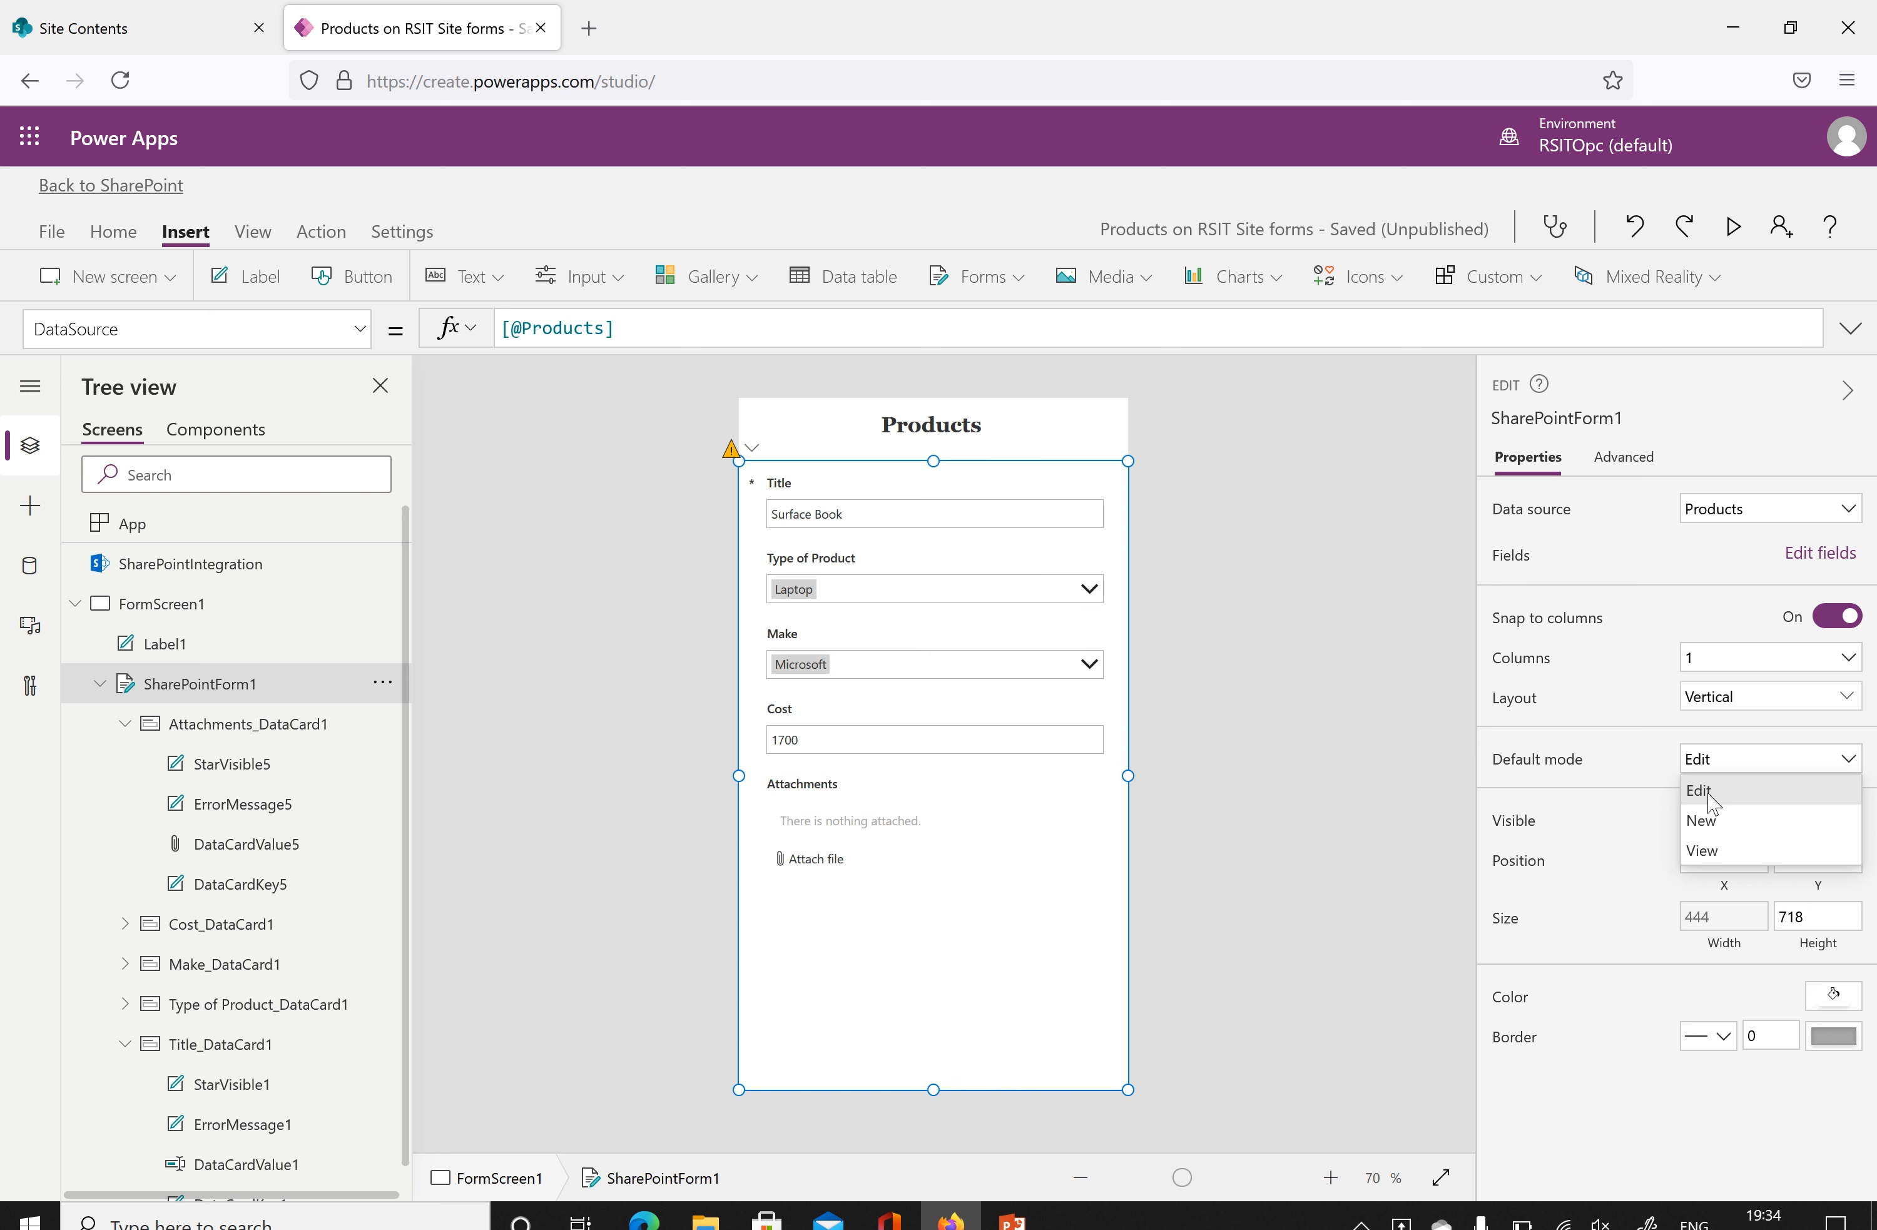
{"action": "left_click", "coordinate": [1612, 735]}
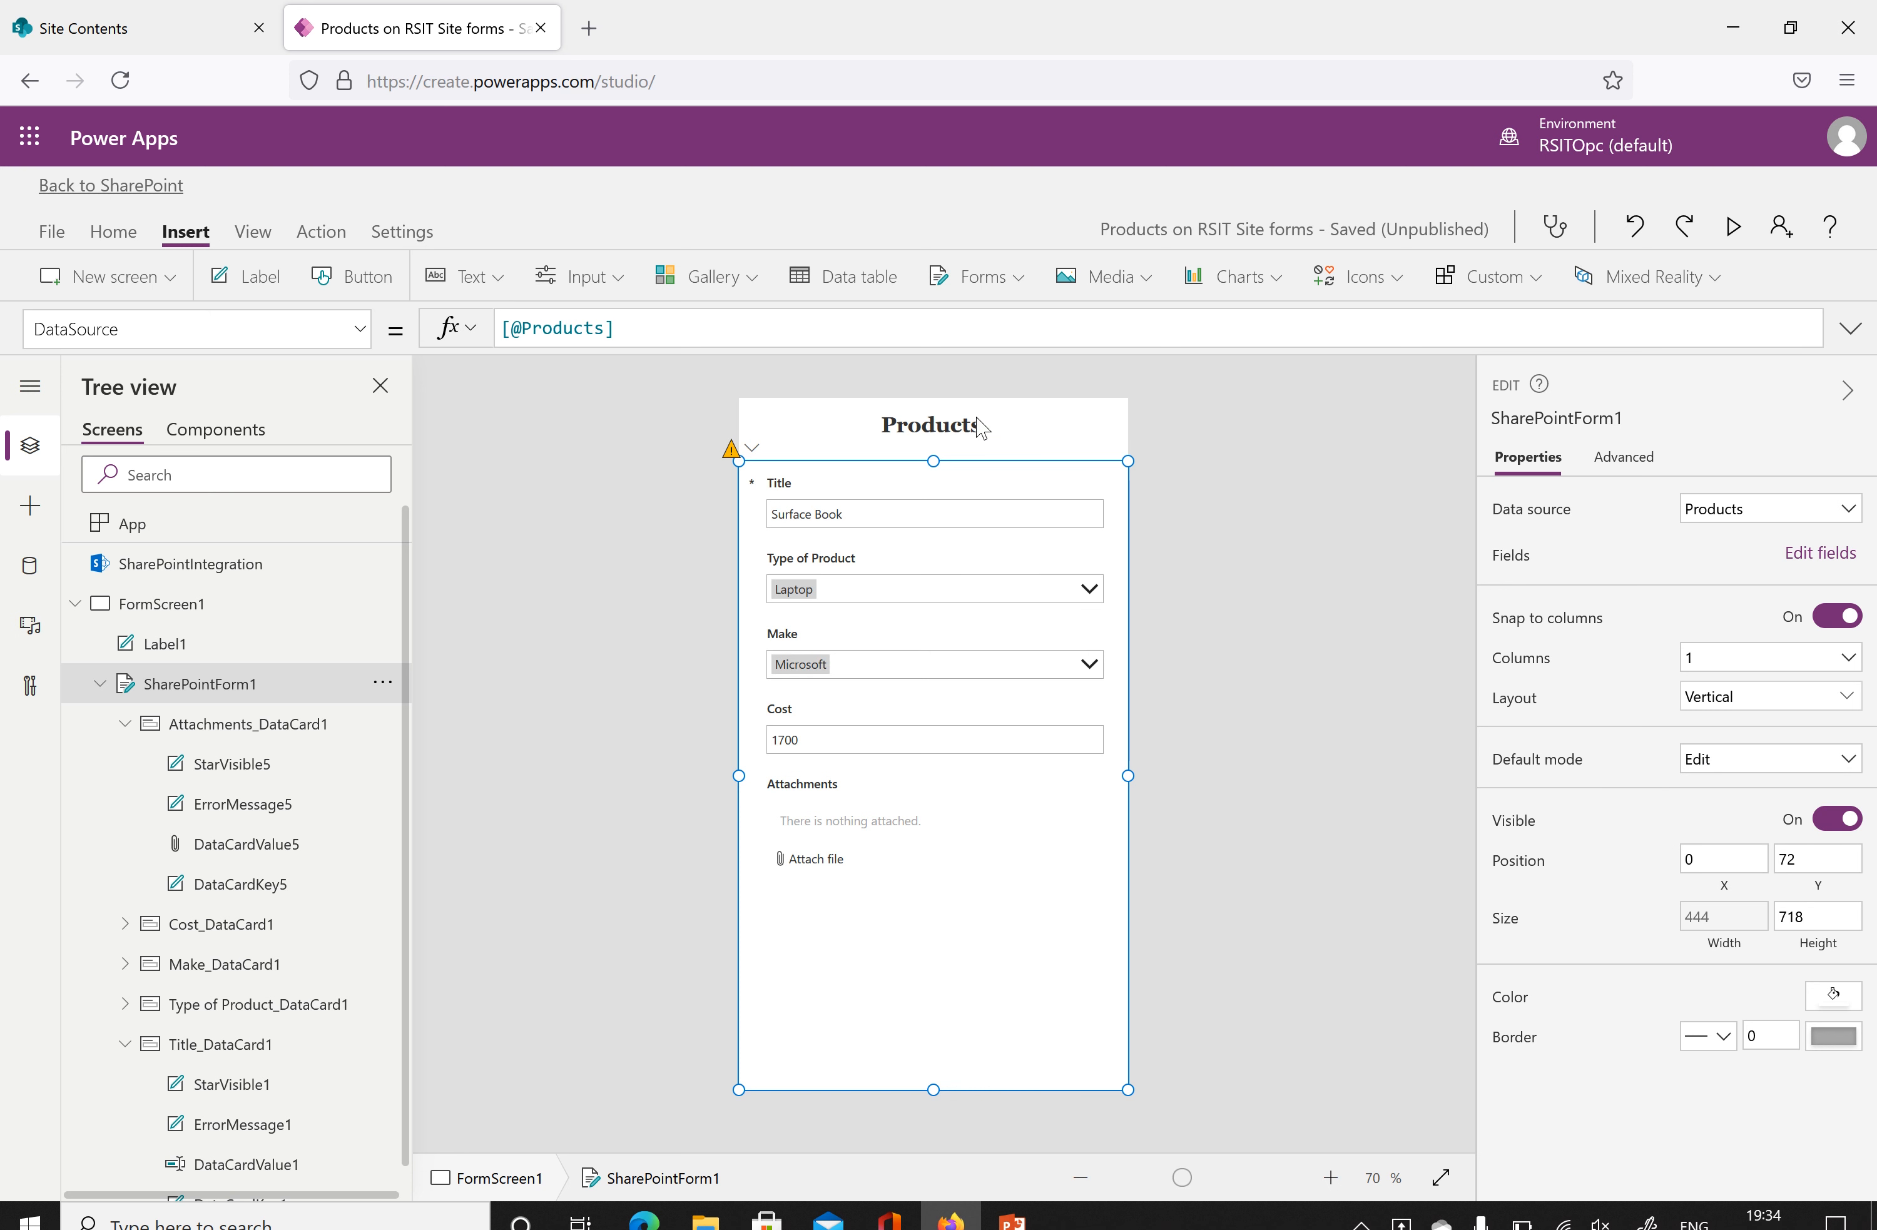
Fill the Products header label with the theme orange.
{"action": "left_click", "coordinate": [1034, 427]}
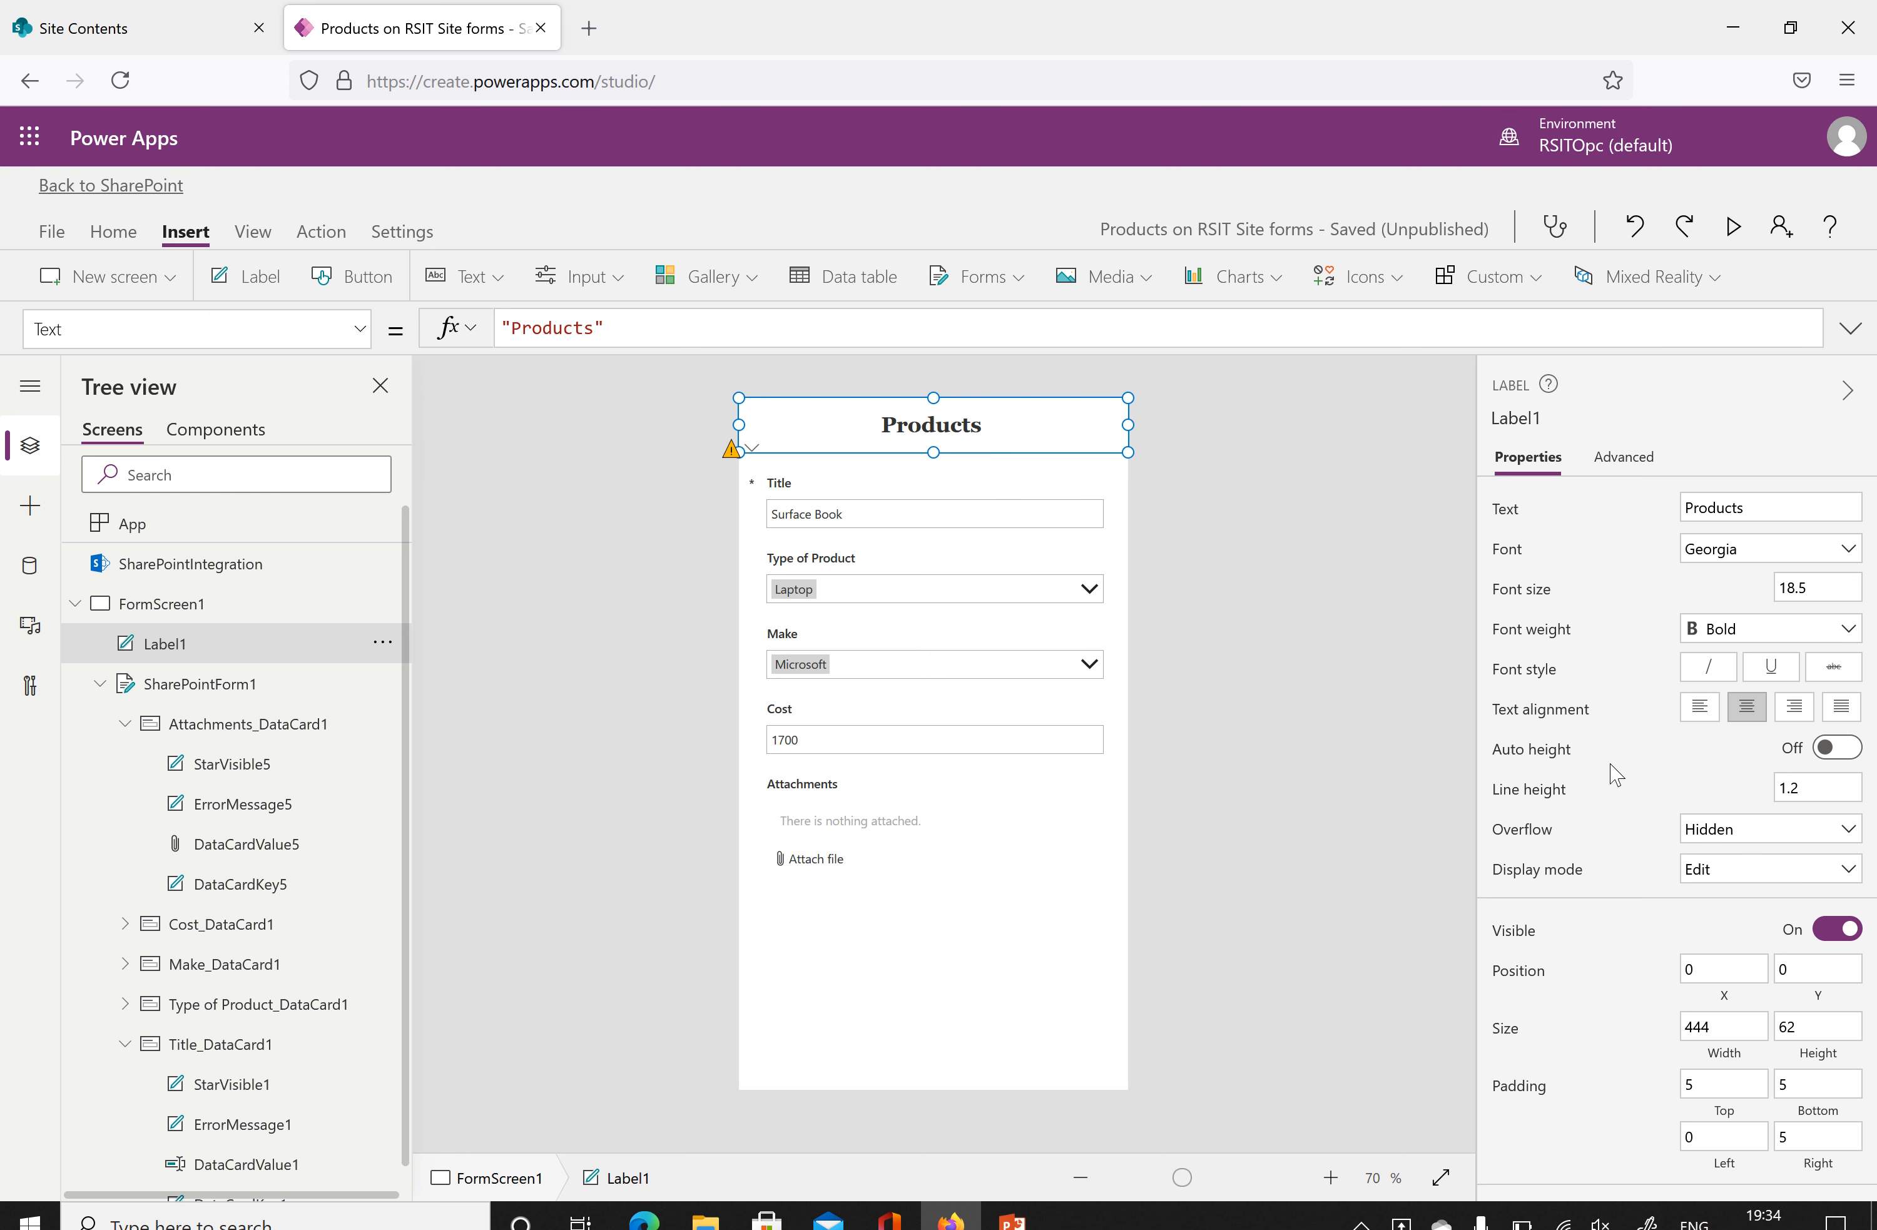
{"action": "scroll", "coordinate": [1614, 775], "scroll_direction": "down", "scroll_amount": 3}
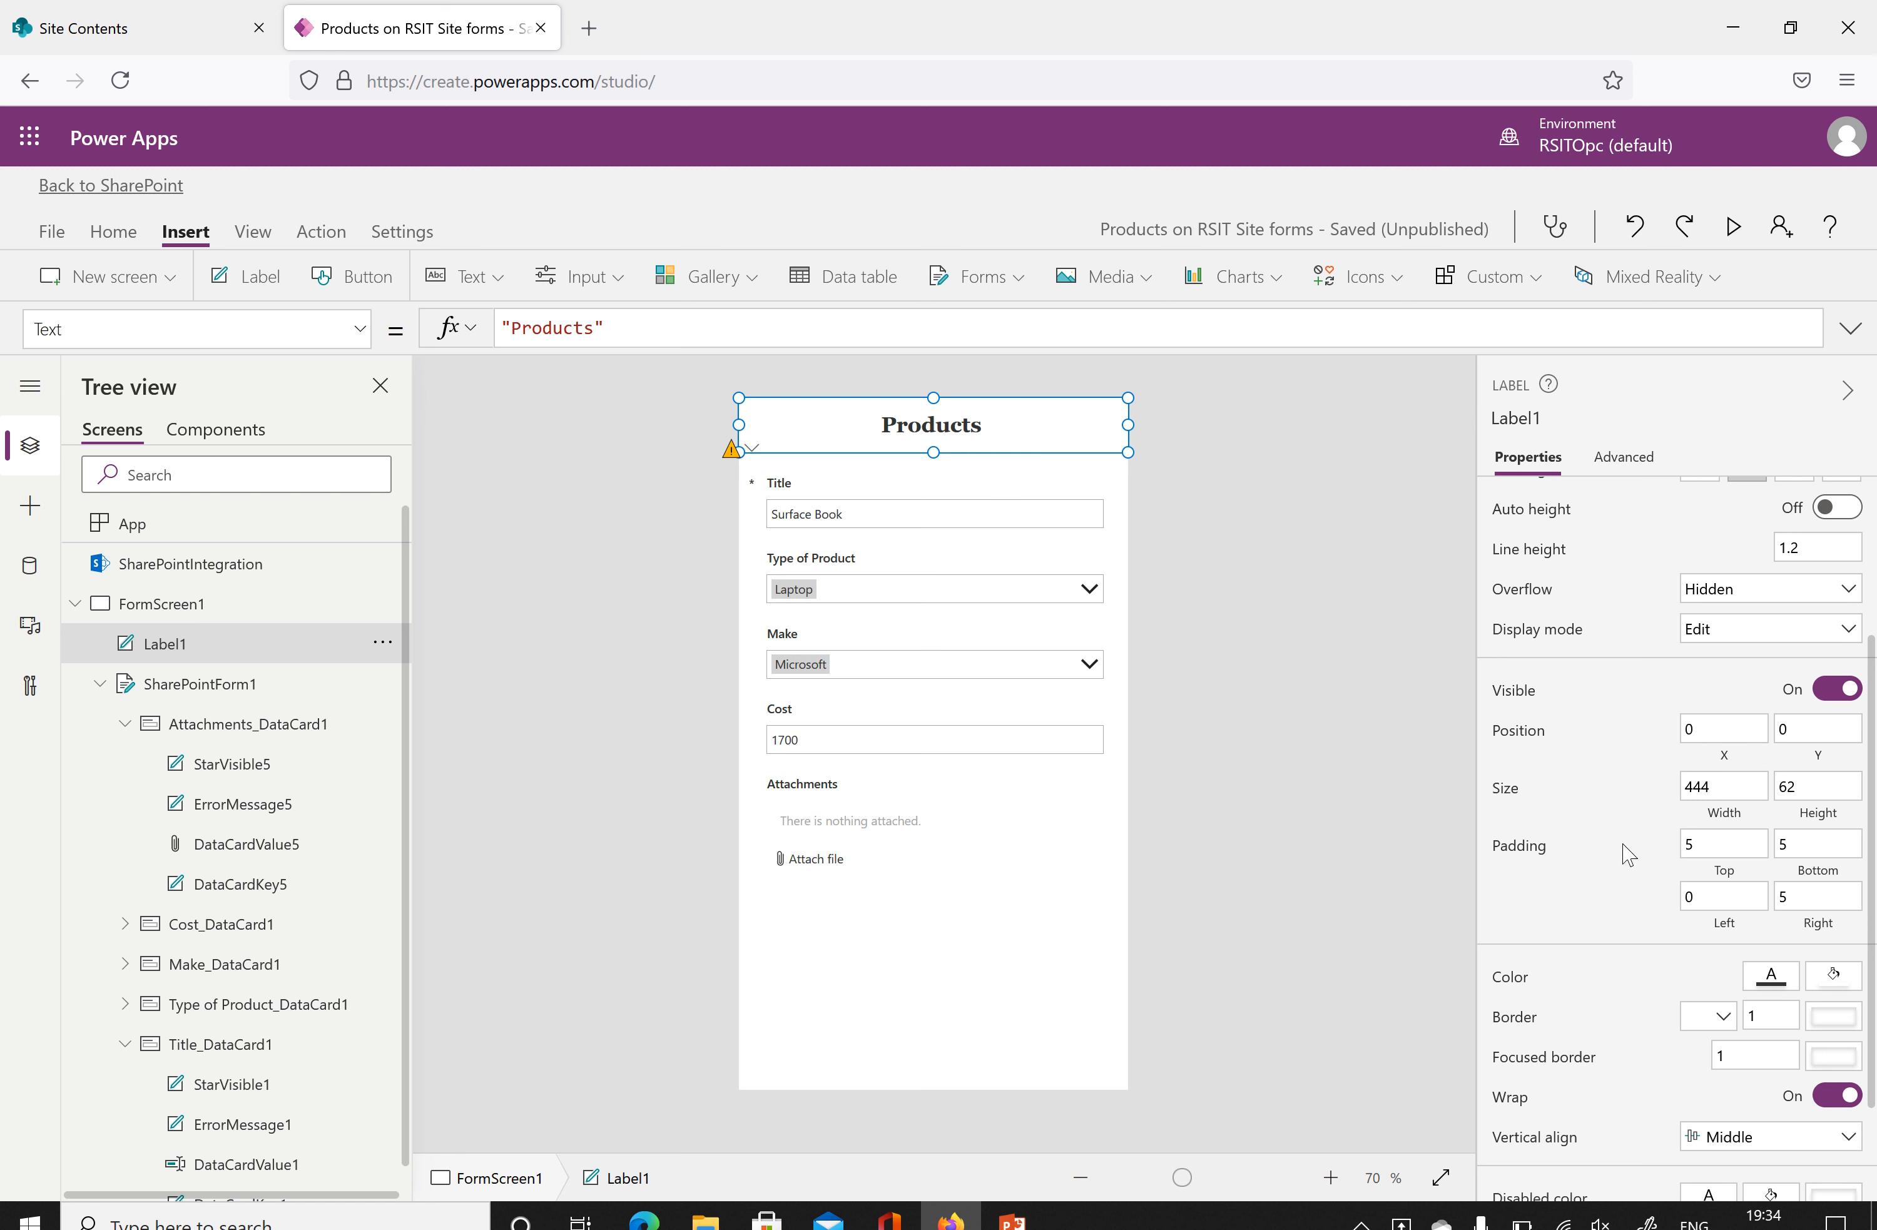
{"action": "scroll", "coordinate": [1776, 800], "scroll_direction": "down", "scroll_amount": 2}
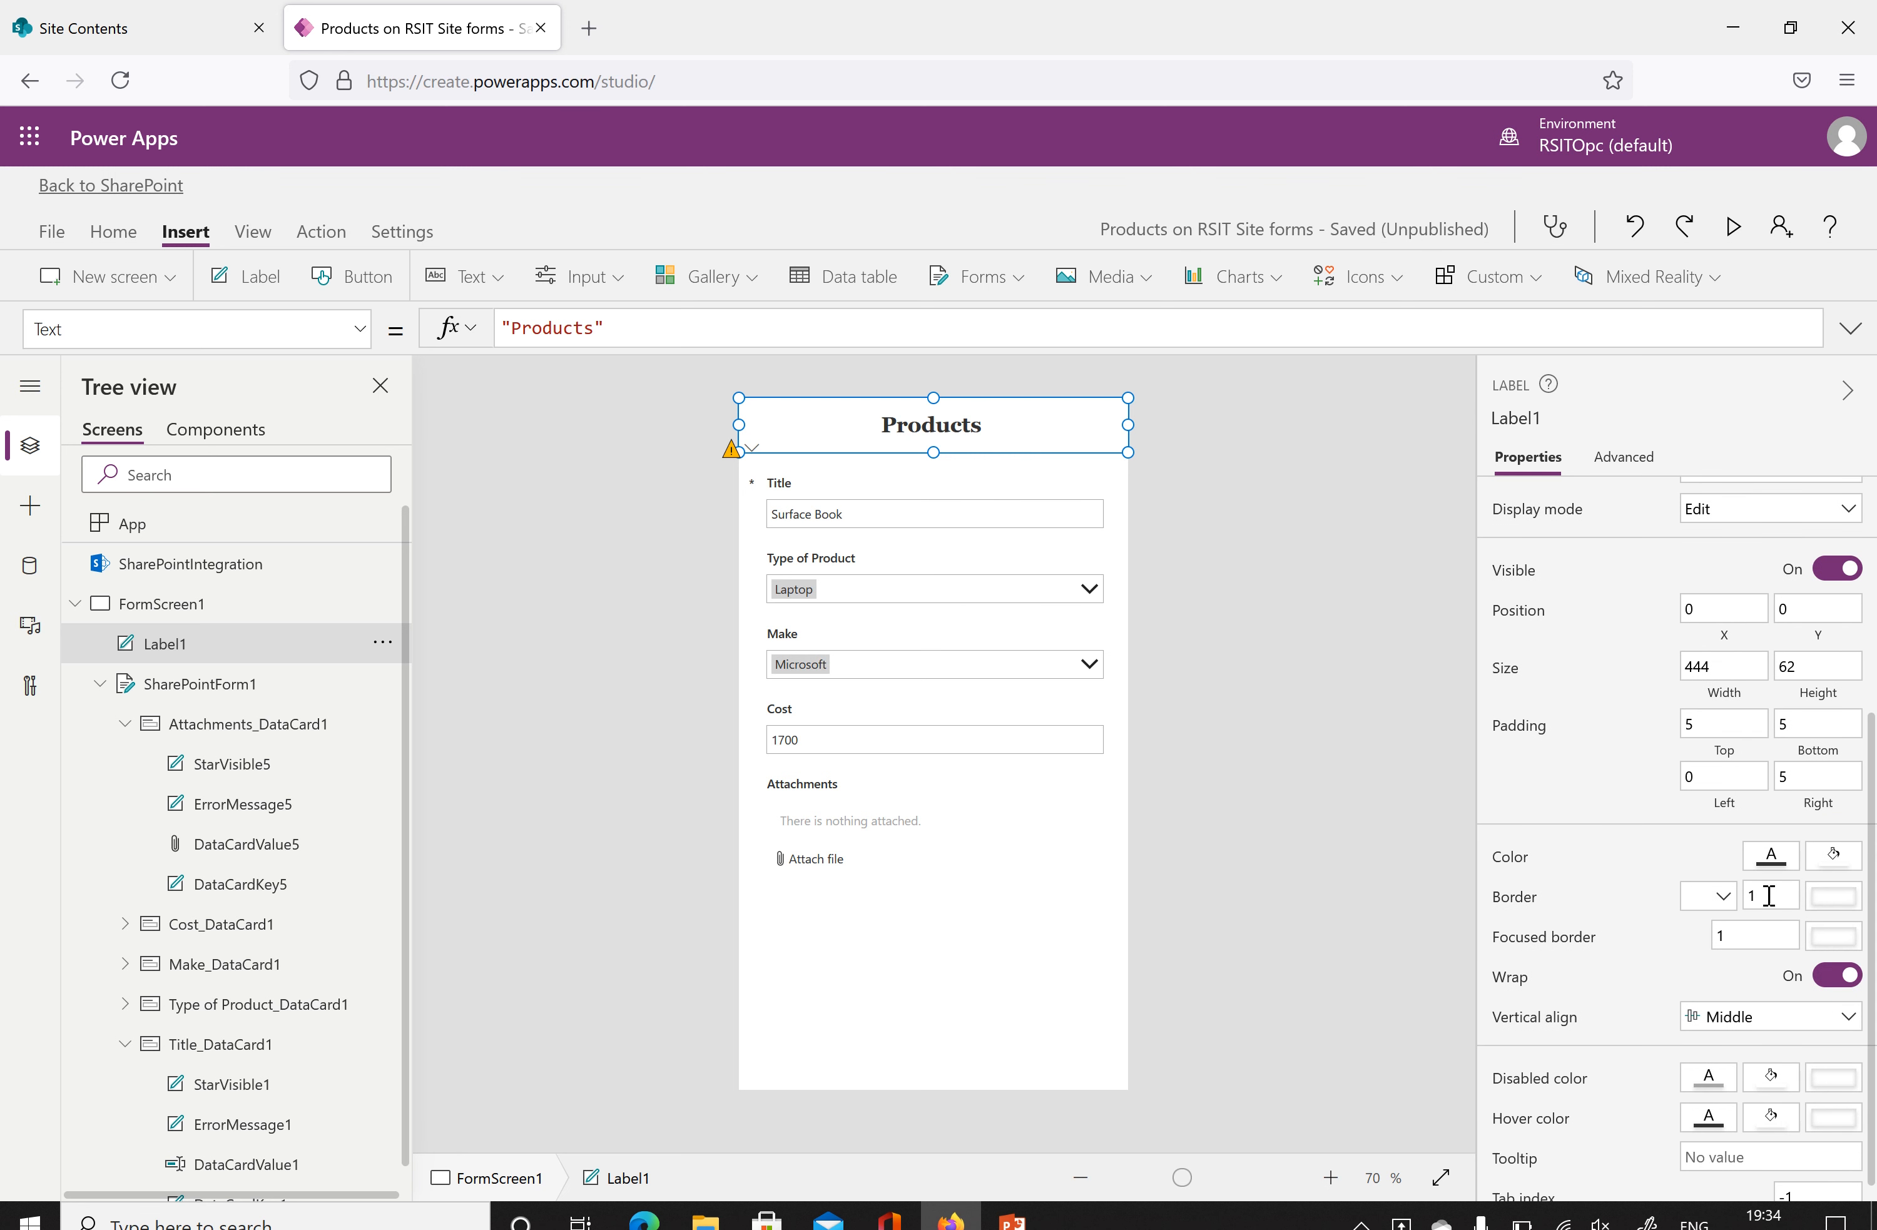
{"action": "left_click", "coordinate": [1827, 866]}
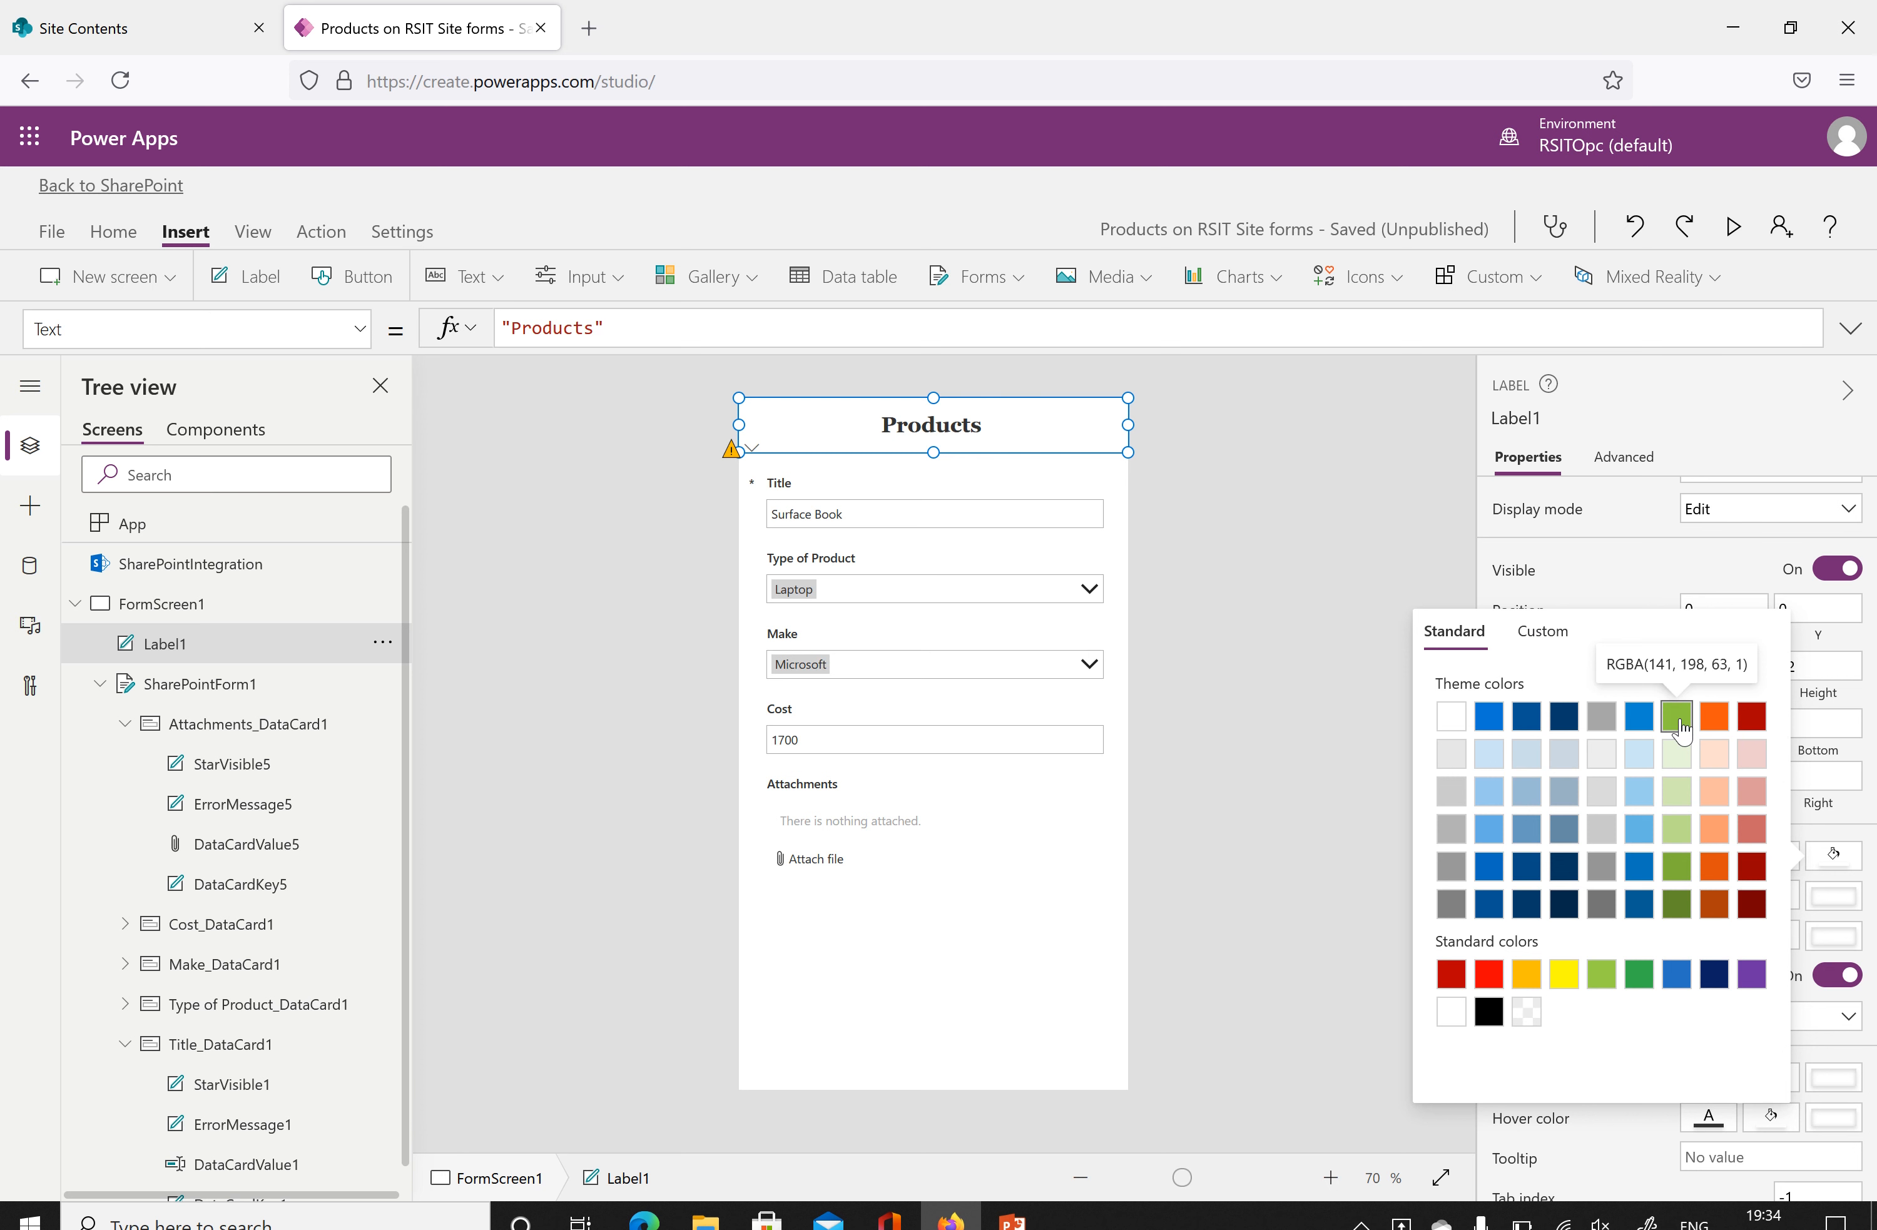
{"action": "left_click", "coordinate": [1712, 719]}
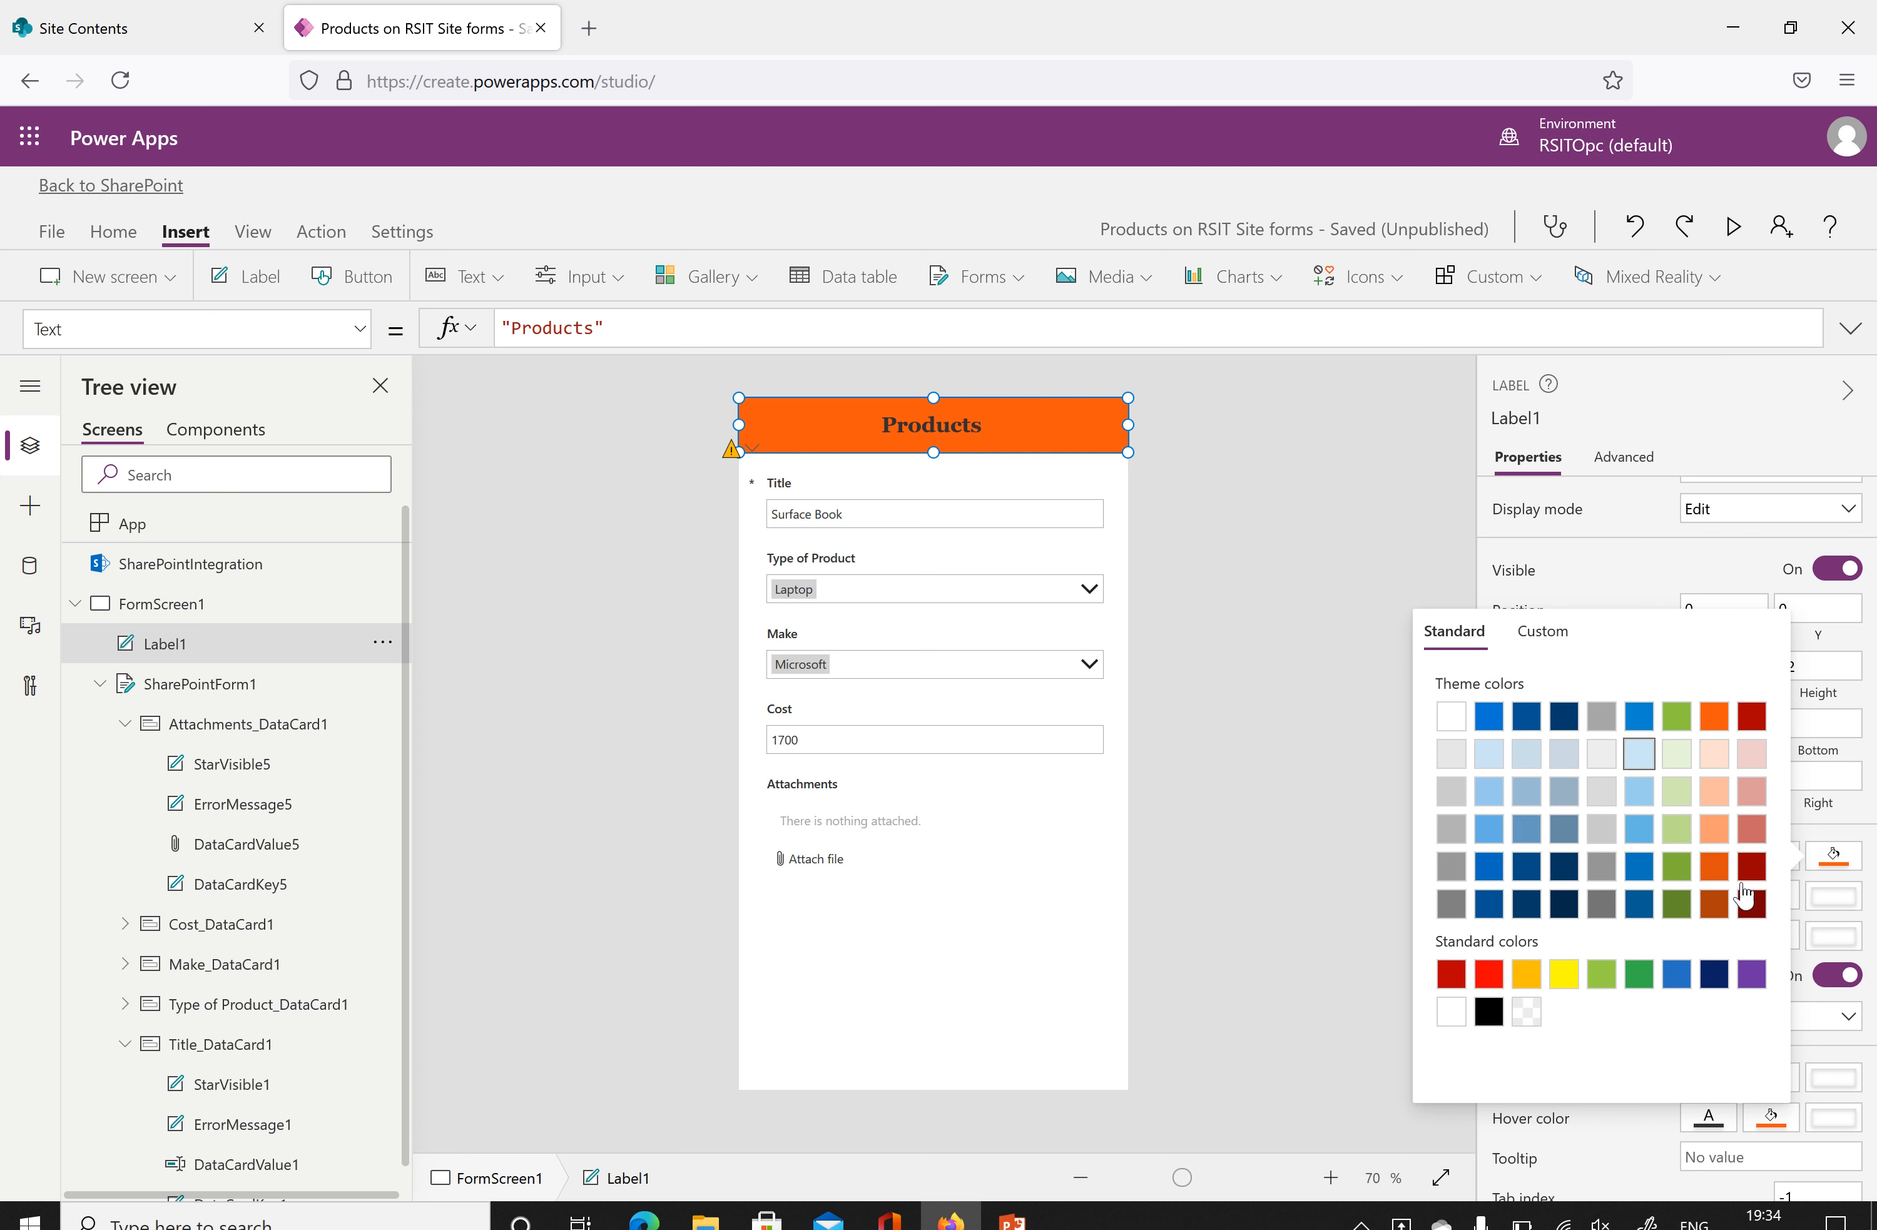
{"action": "left_click", "coordinate": [1586, 592]}
Set the Products header label's text color to white.
{"action": "left_click", "coordinate": [1769, 859]}
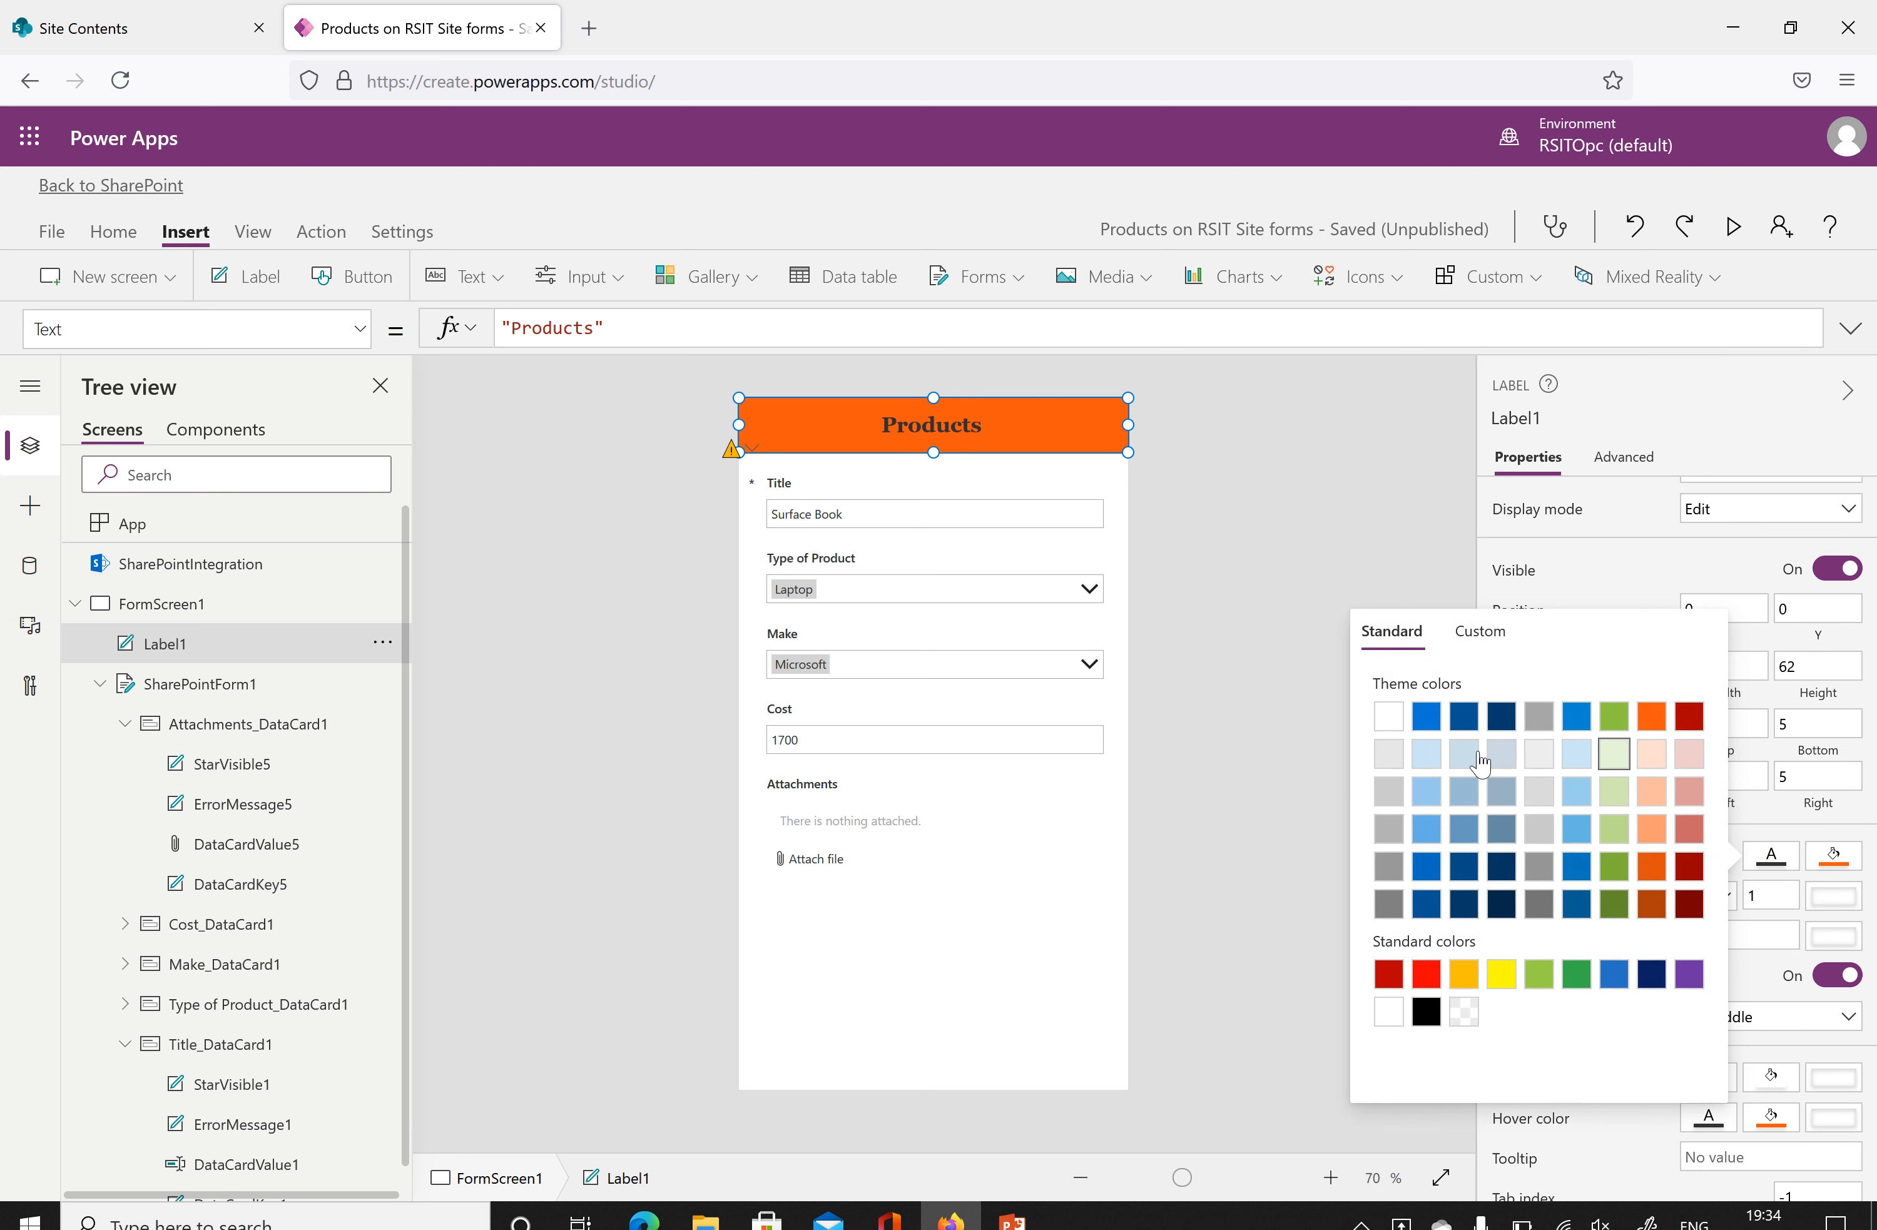
{"action": "left_click", "coordinate": [1388, 719]}
{"action": "left_click", "coordinate": [1354, 526]}
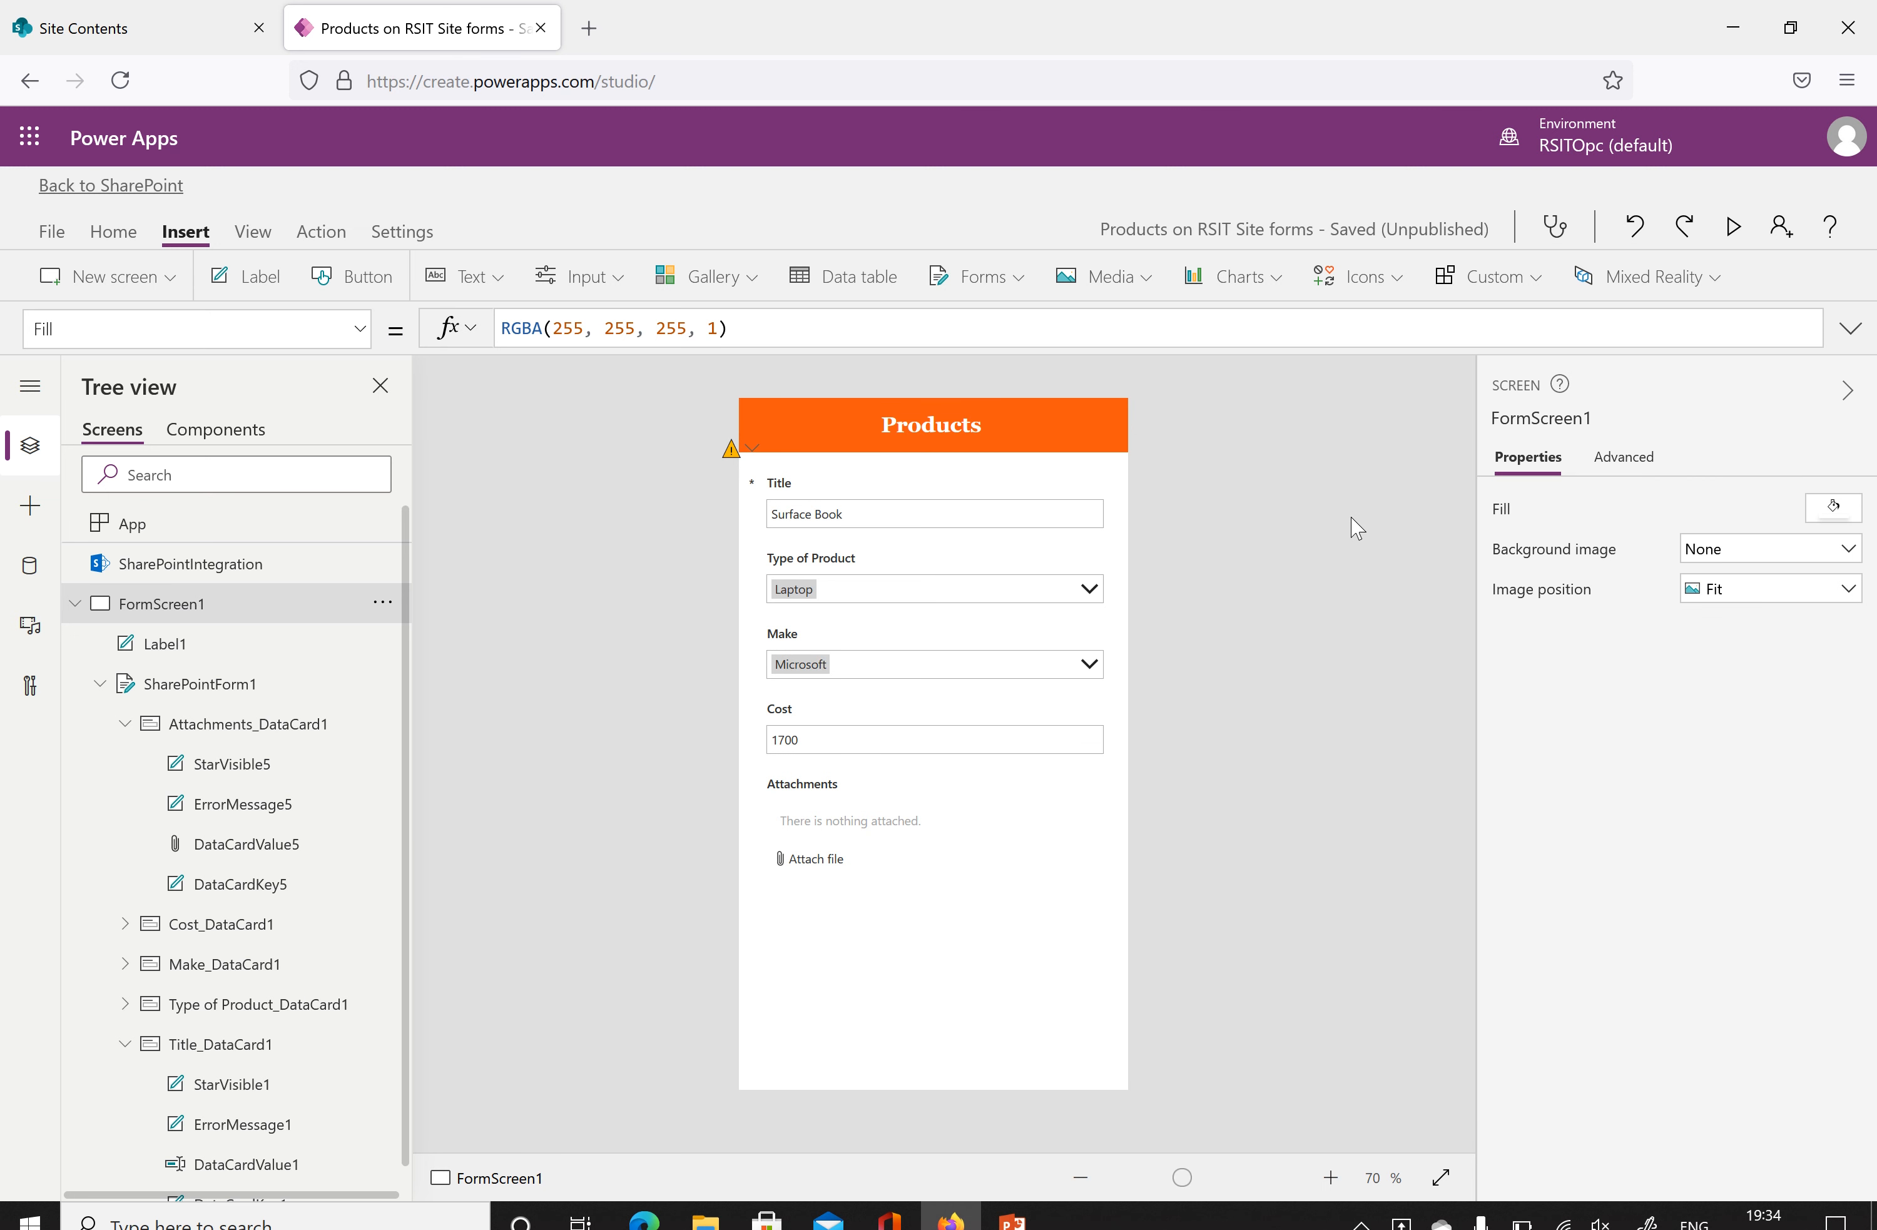
Preview the form with its new header, close the preview and dismiss the tip.
{"action": "left_click", "coordinate": [1735, 231]}
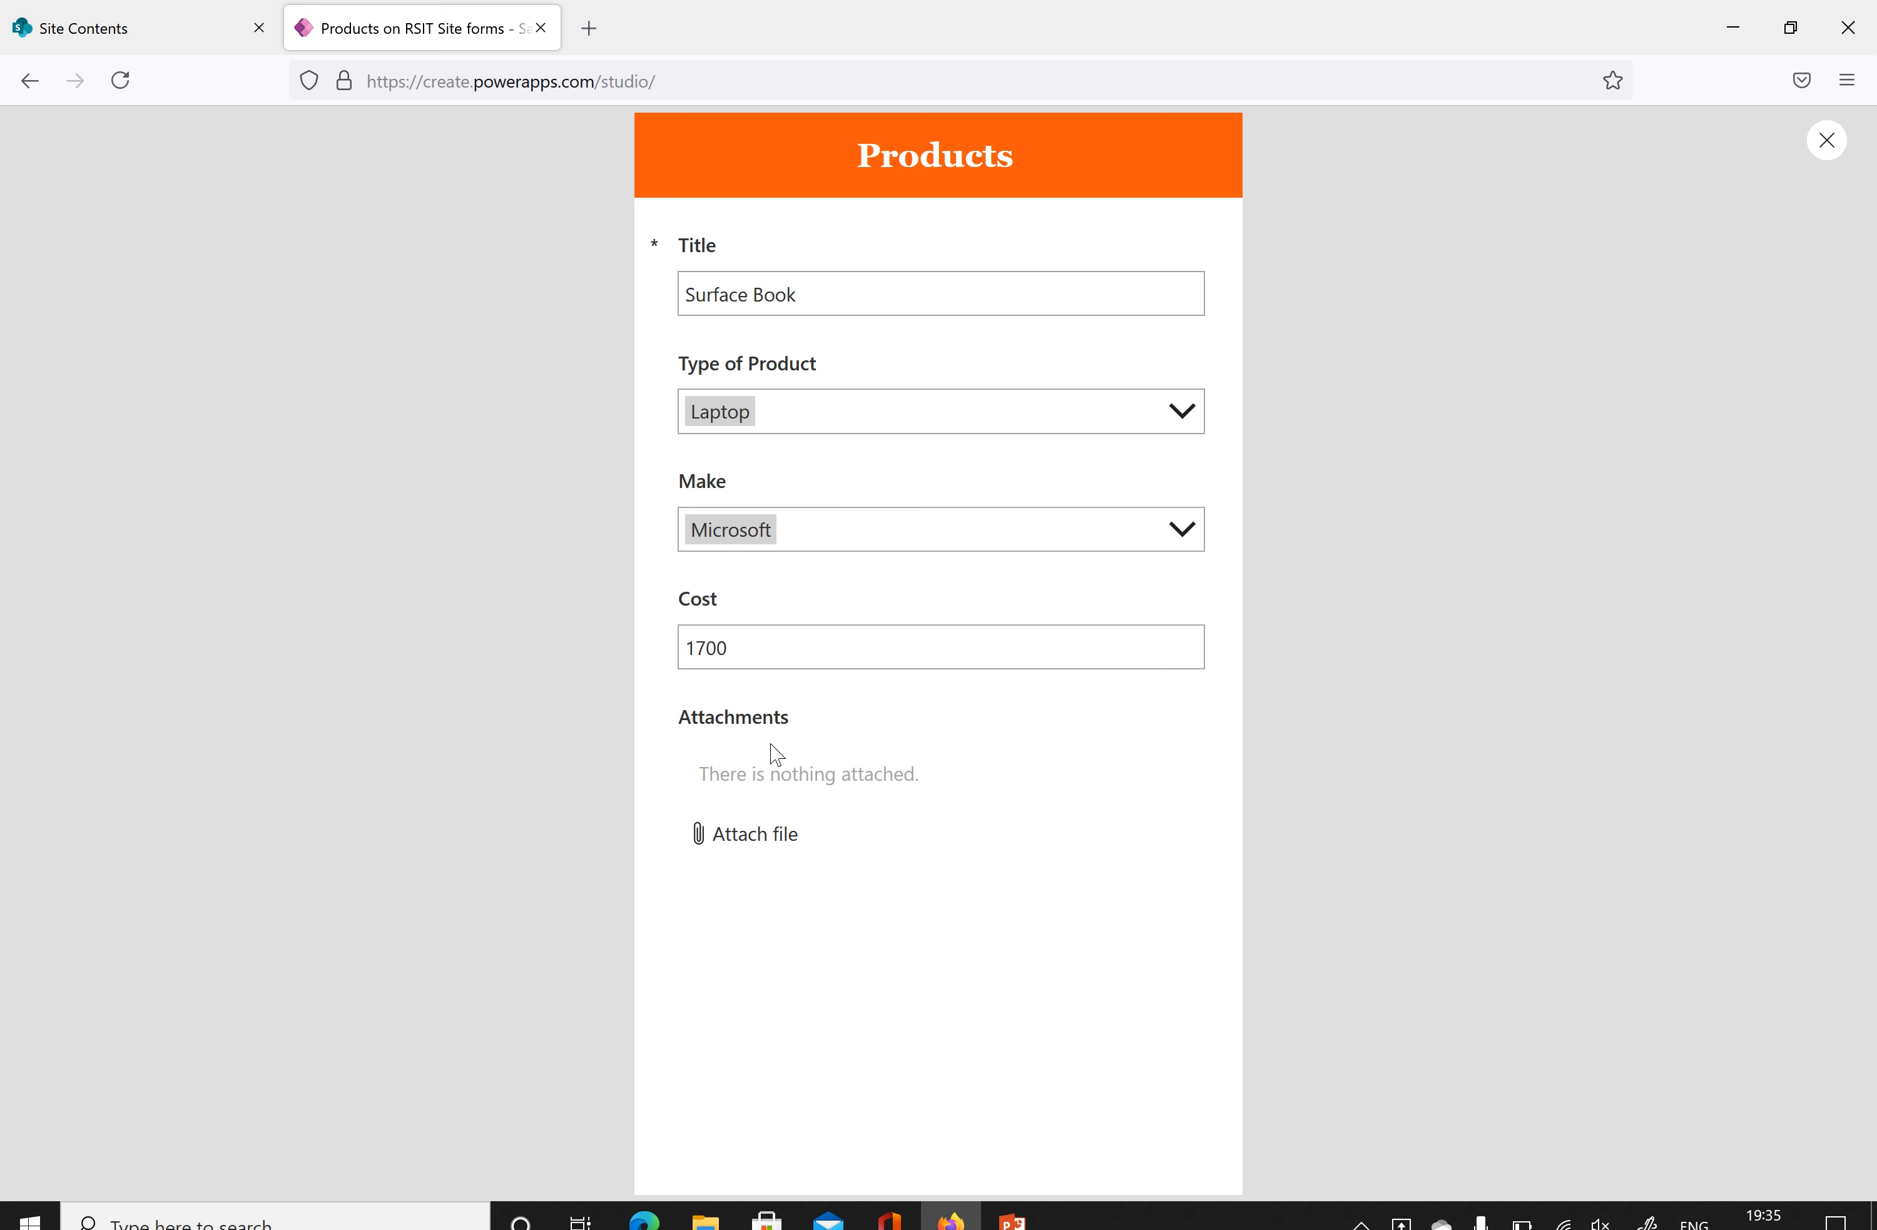
{"action": "left_click", "coordinate": [1828, 142]}
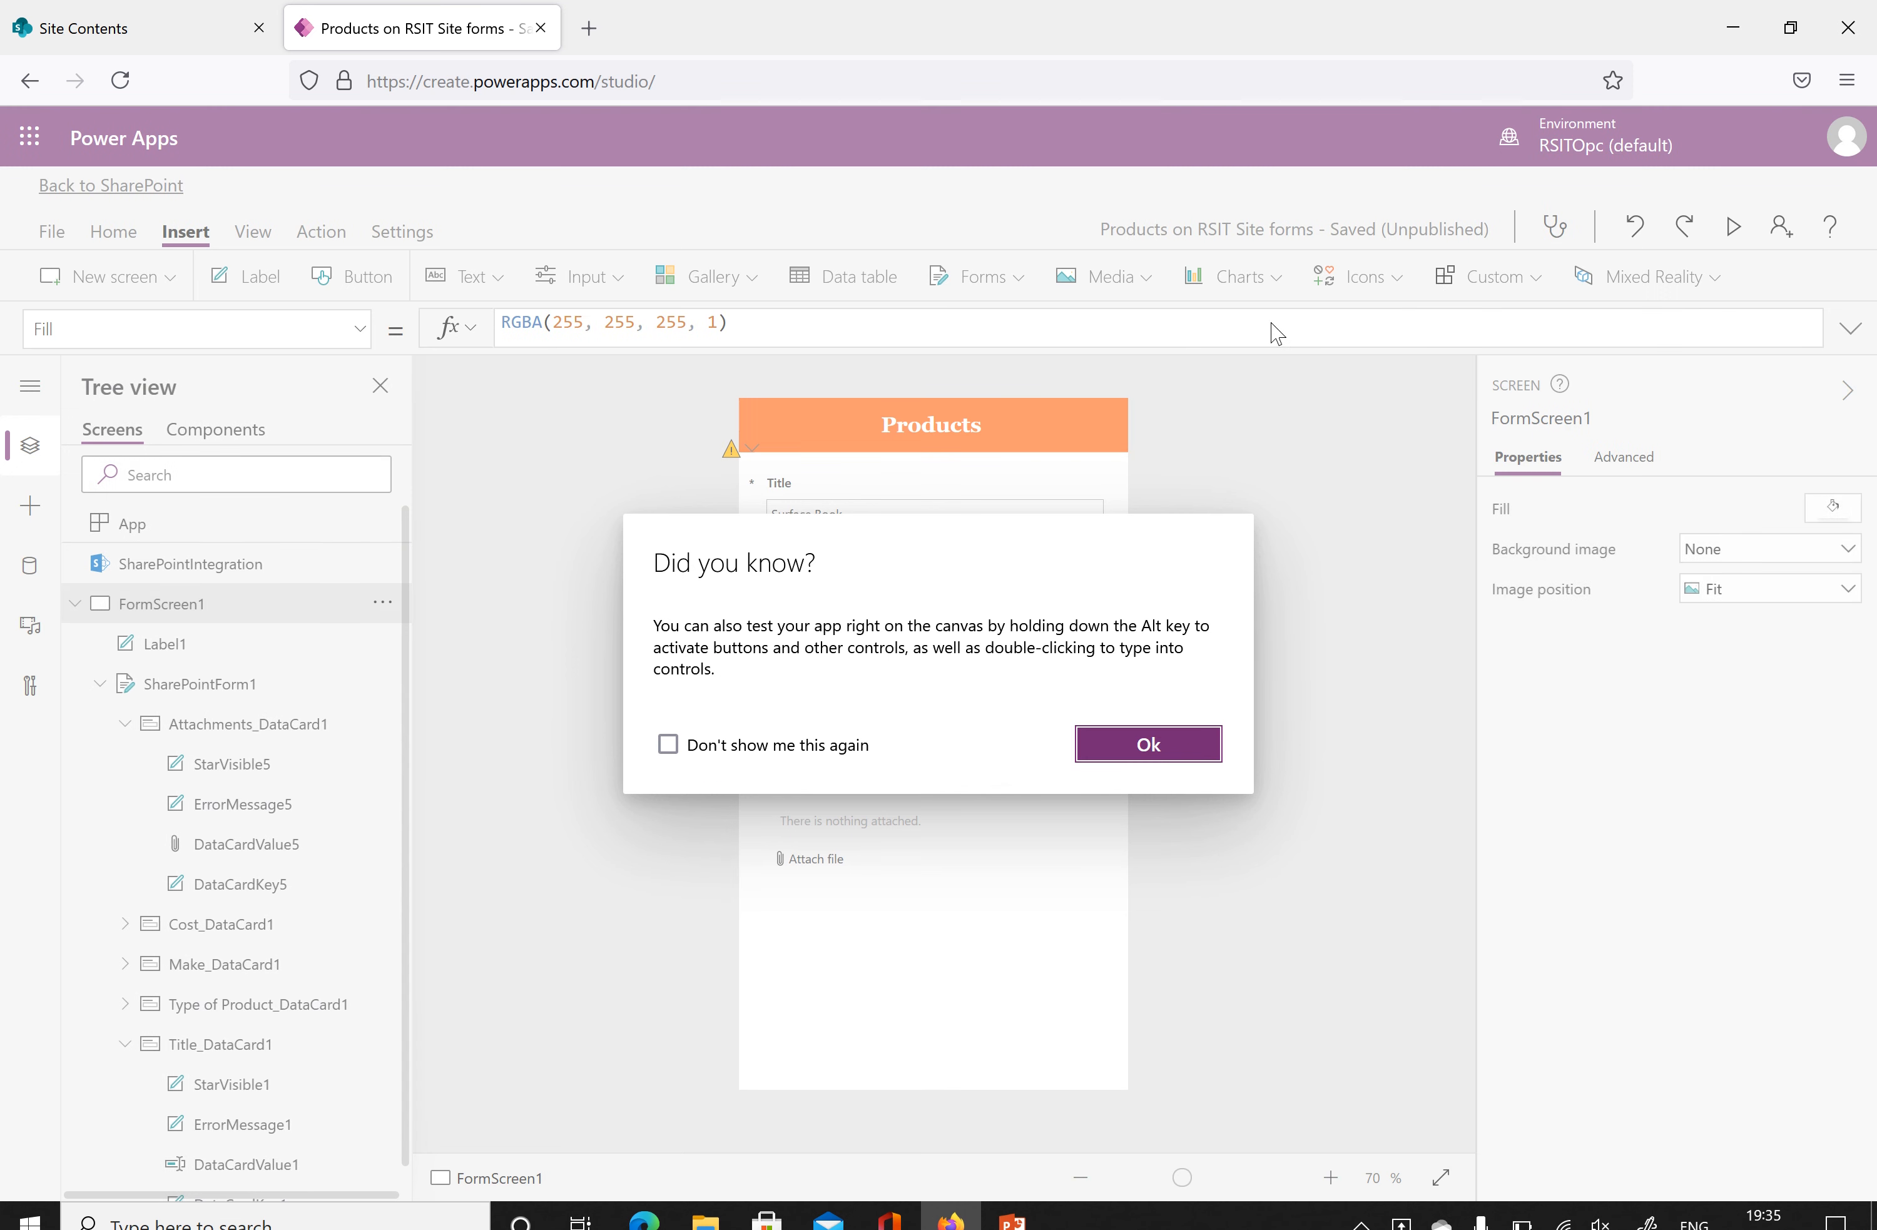
{"action": "left_click", "coordinate": [1148, 747]}
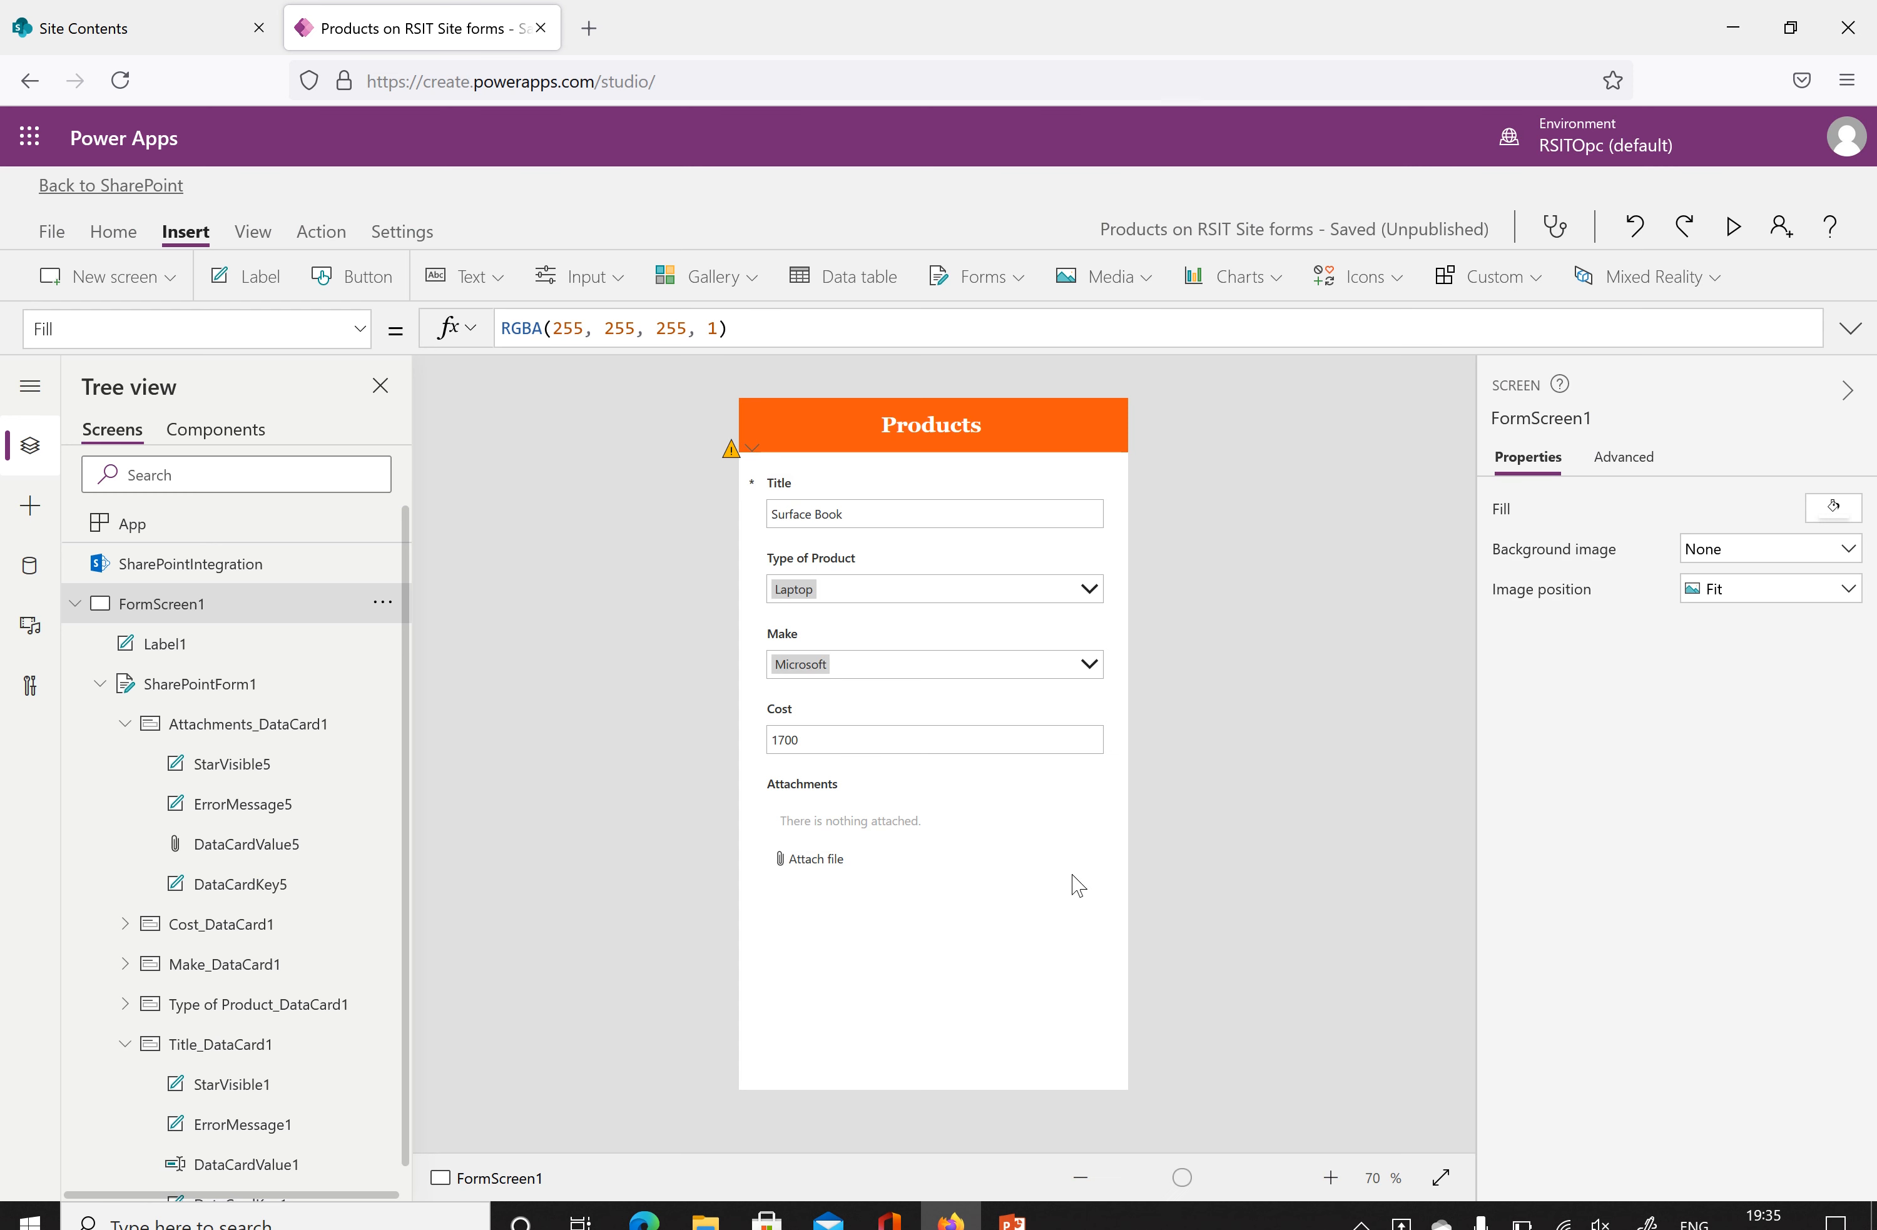
Delete the Attachments card and raise the form's upper edge to Y 62, giving a height of 728.
{"action": "left_click", "coordinate": [1038, 844]}
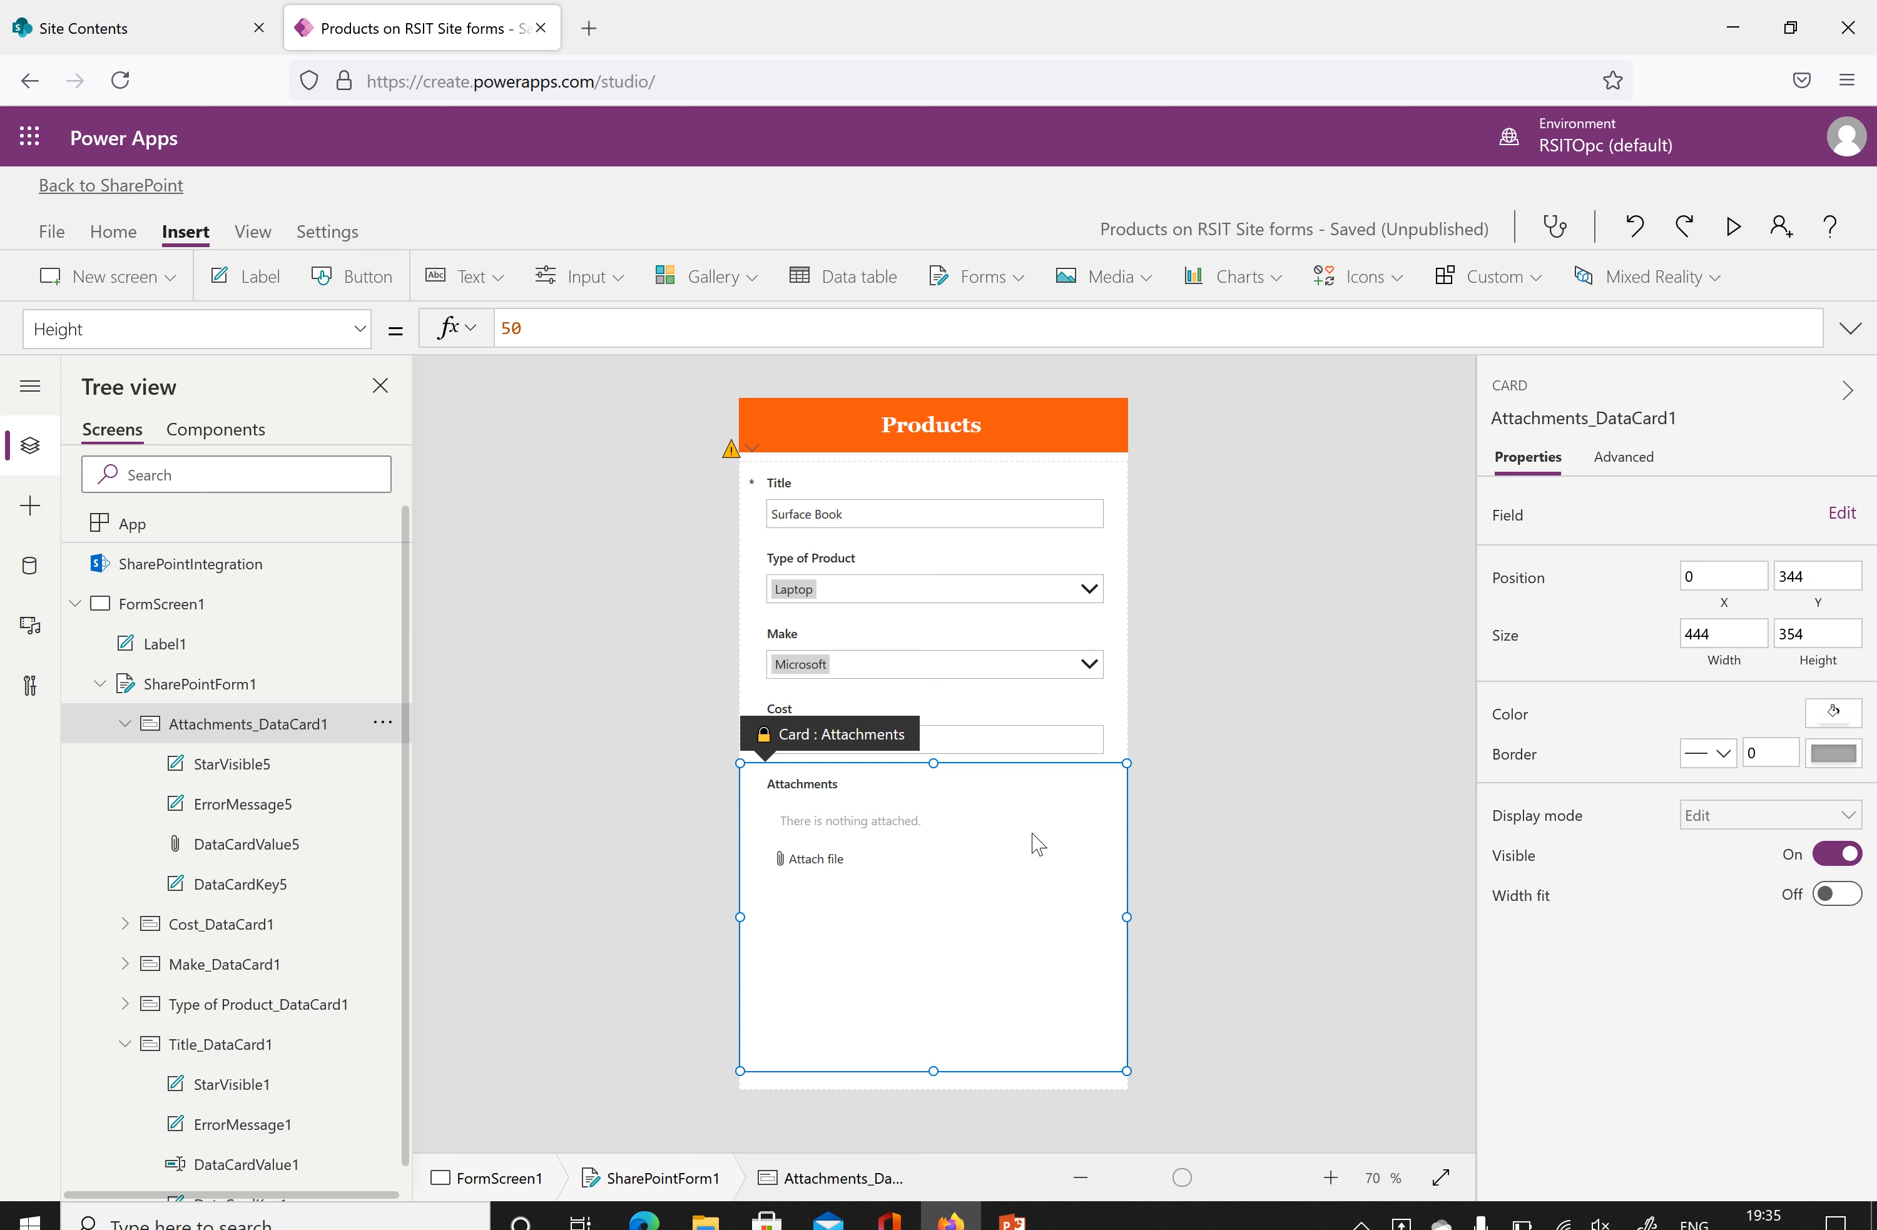
{"action": "right_click", "coordinate": [1038, 844]}
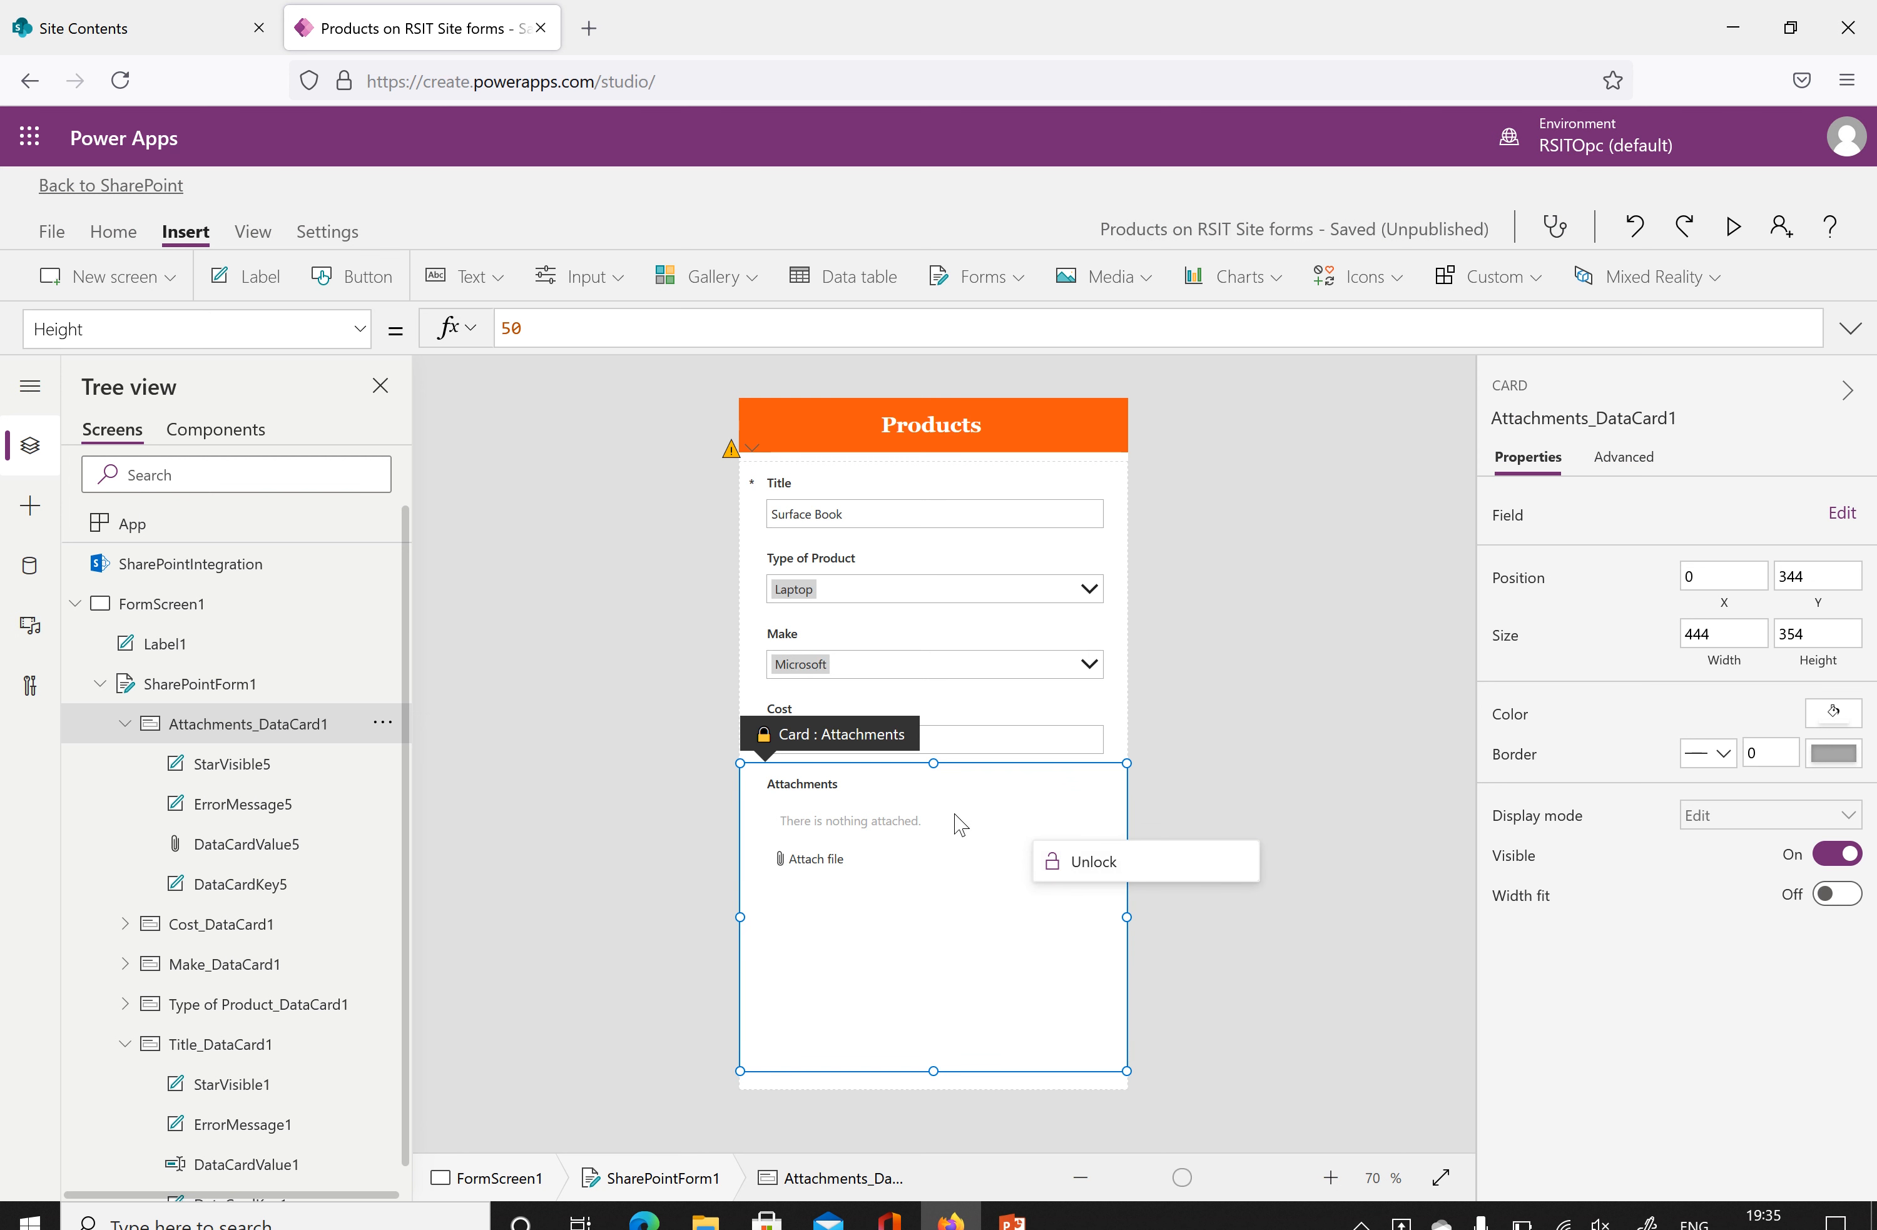
{"action": "left_click", "coordinate": [963, 861]}
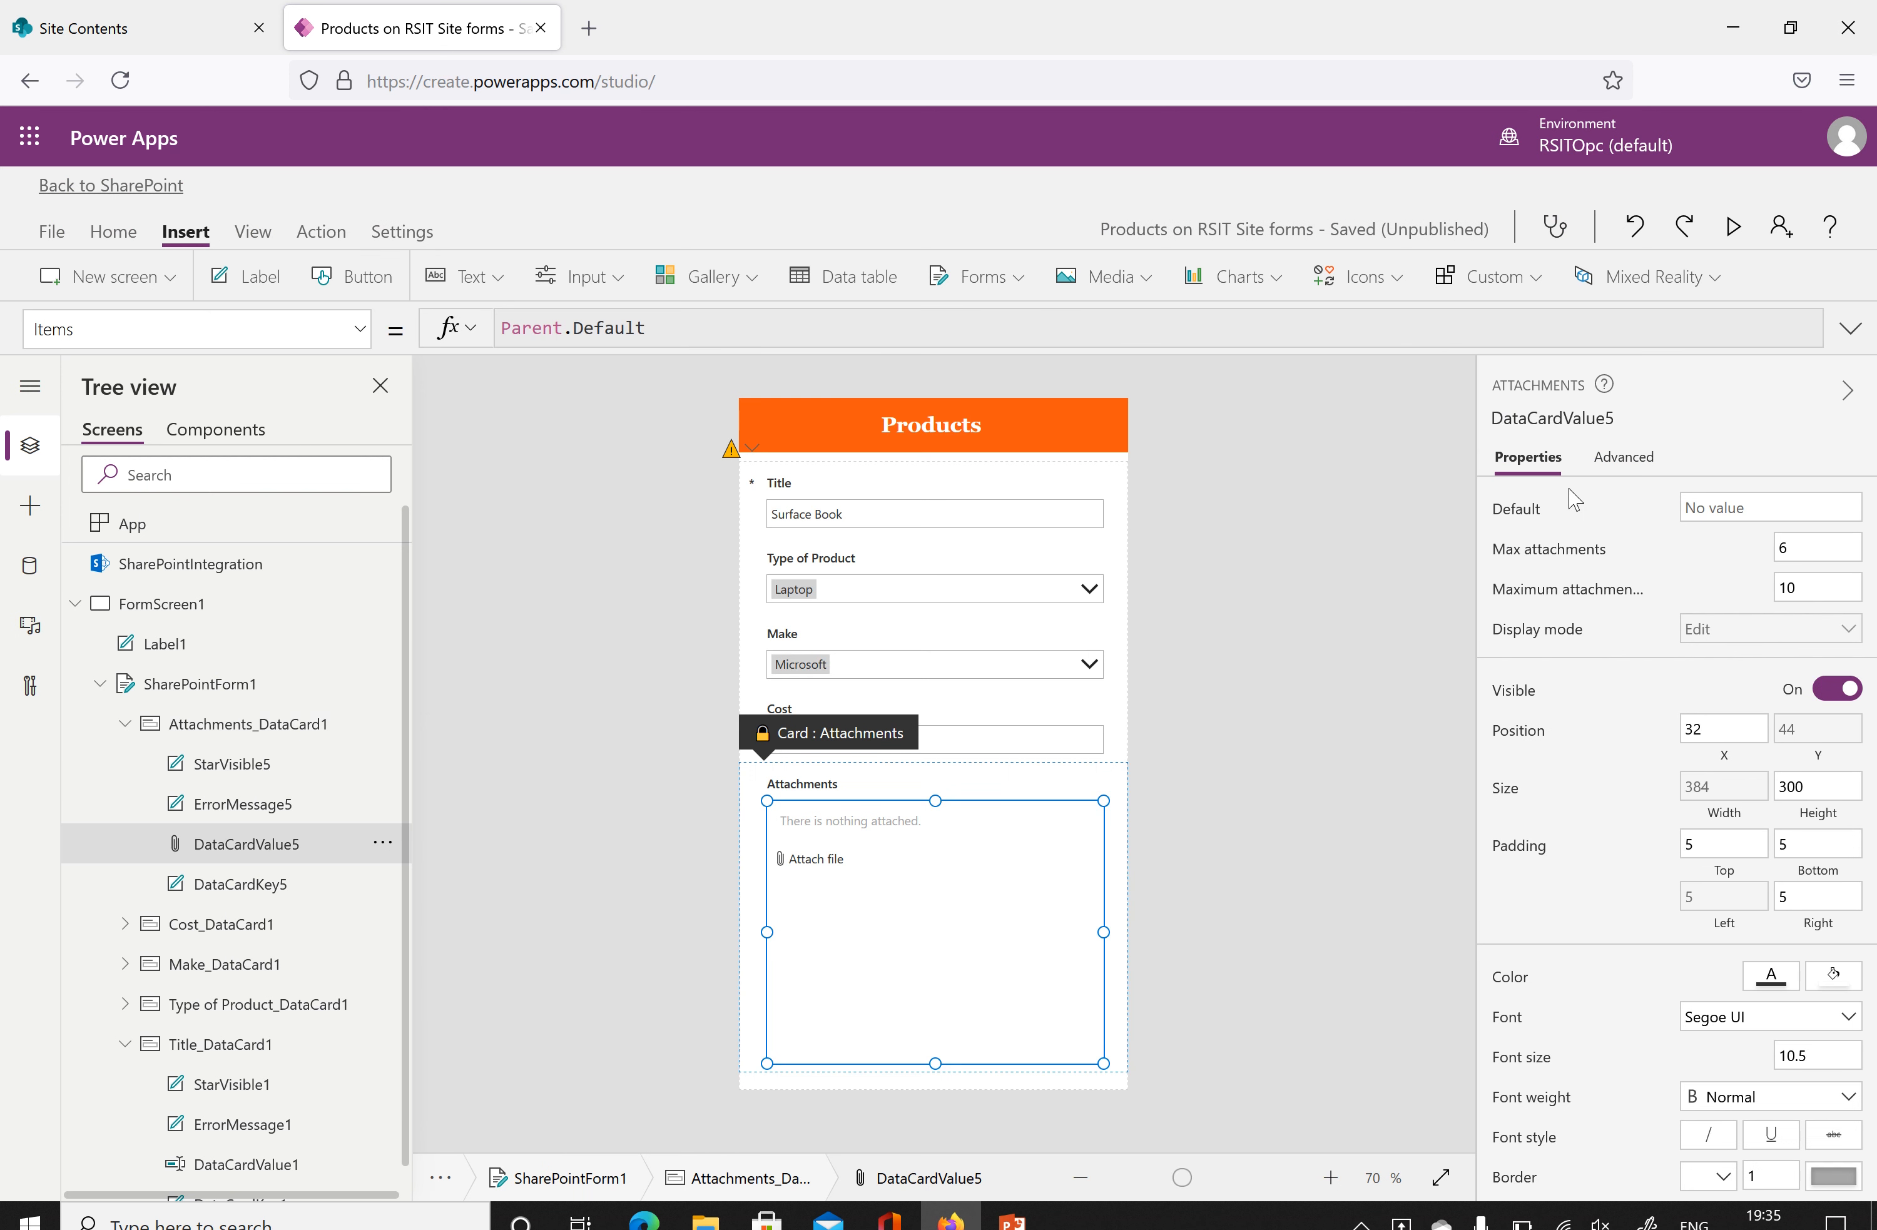
{"action": "left_click", "coordinate": [871, 787]}
{"action": "left_click", "coordinate": [753, 847]}
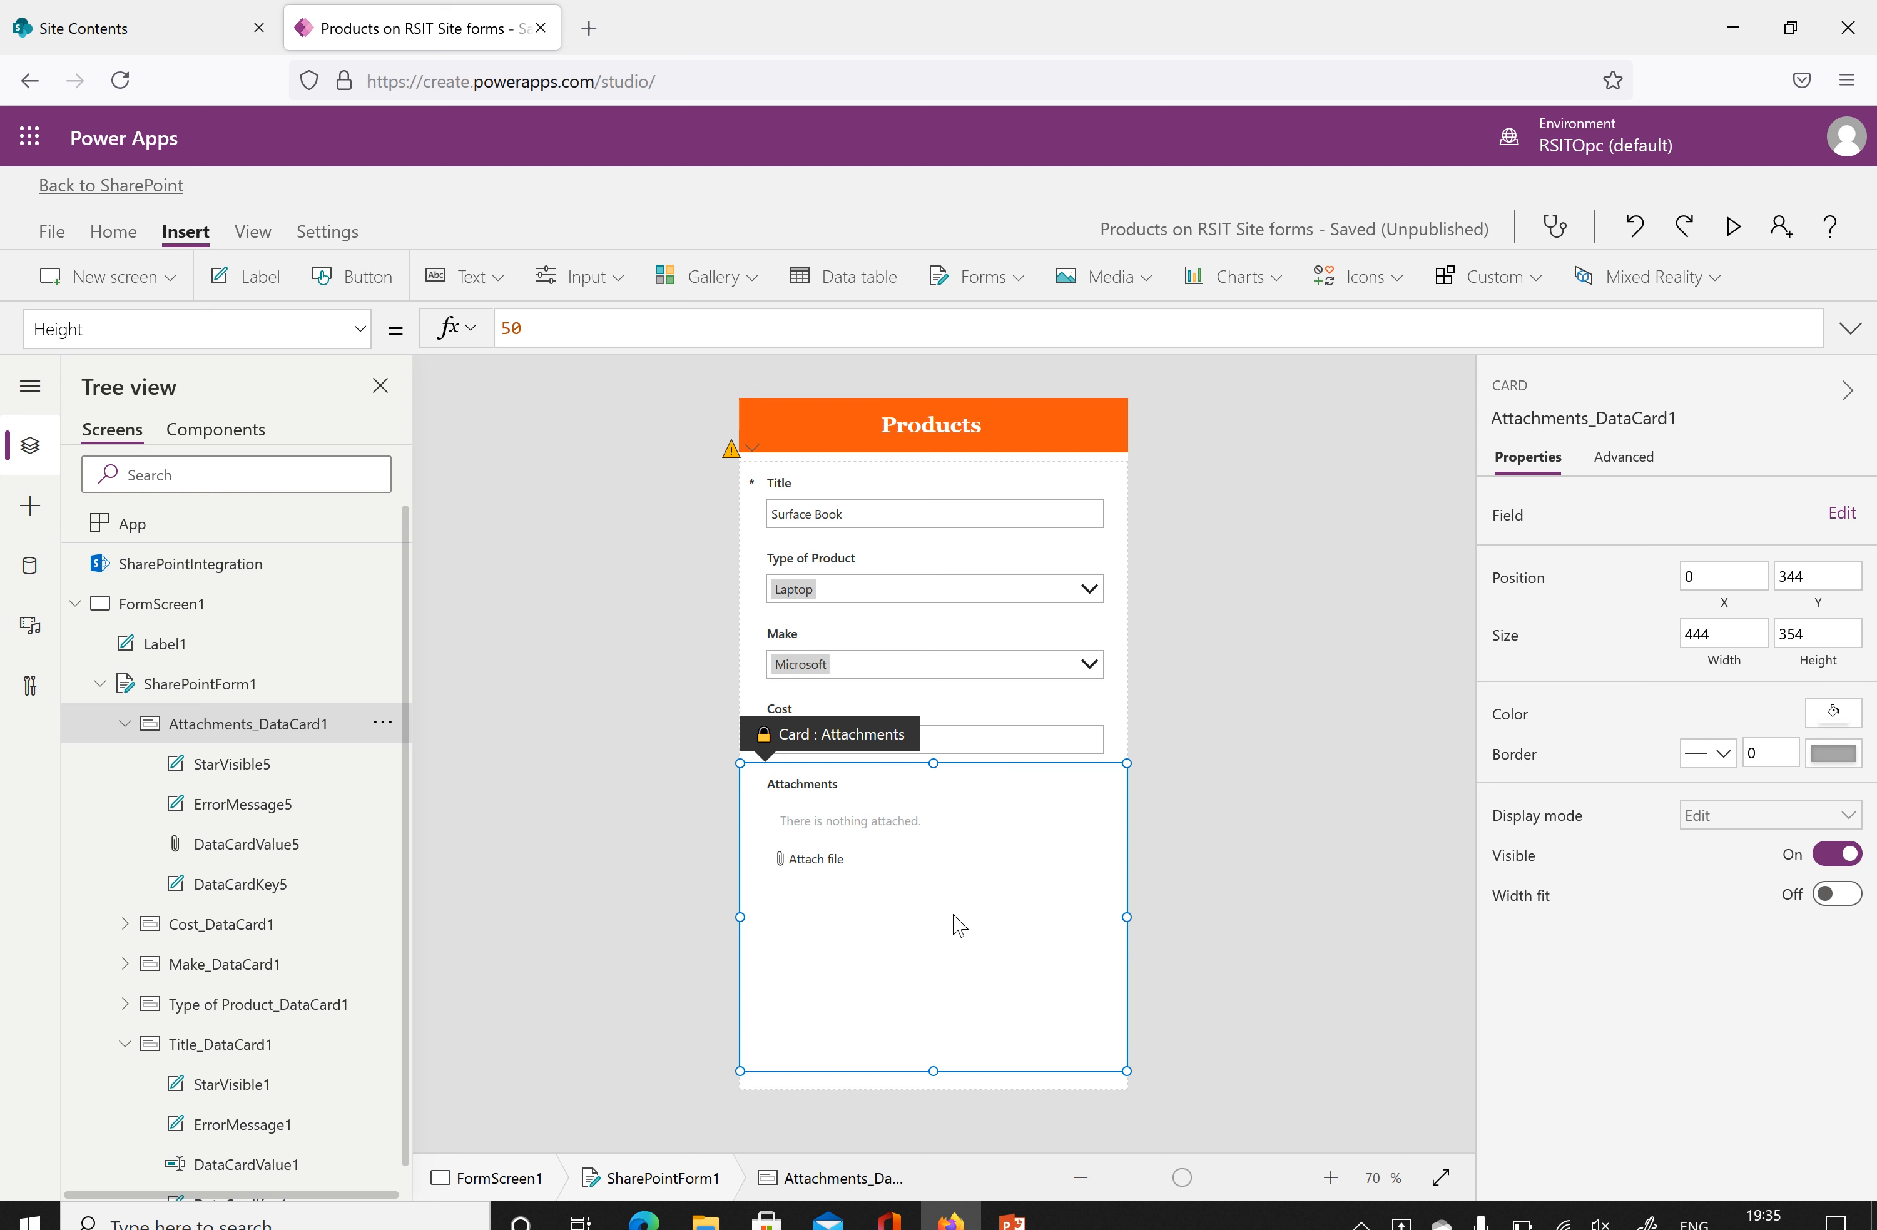
{"action": "key", "text": "Delete"}
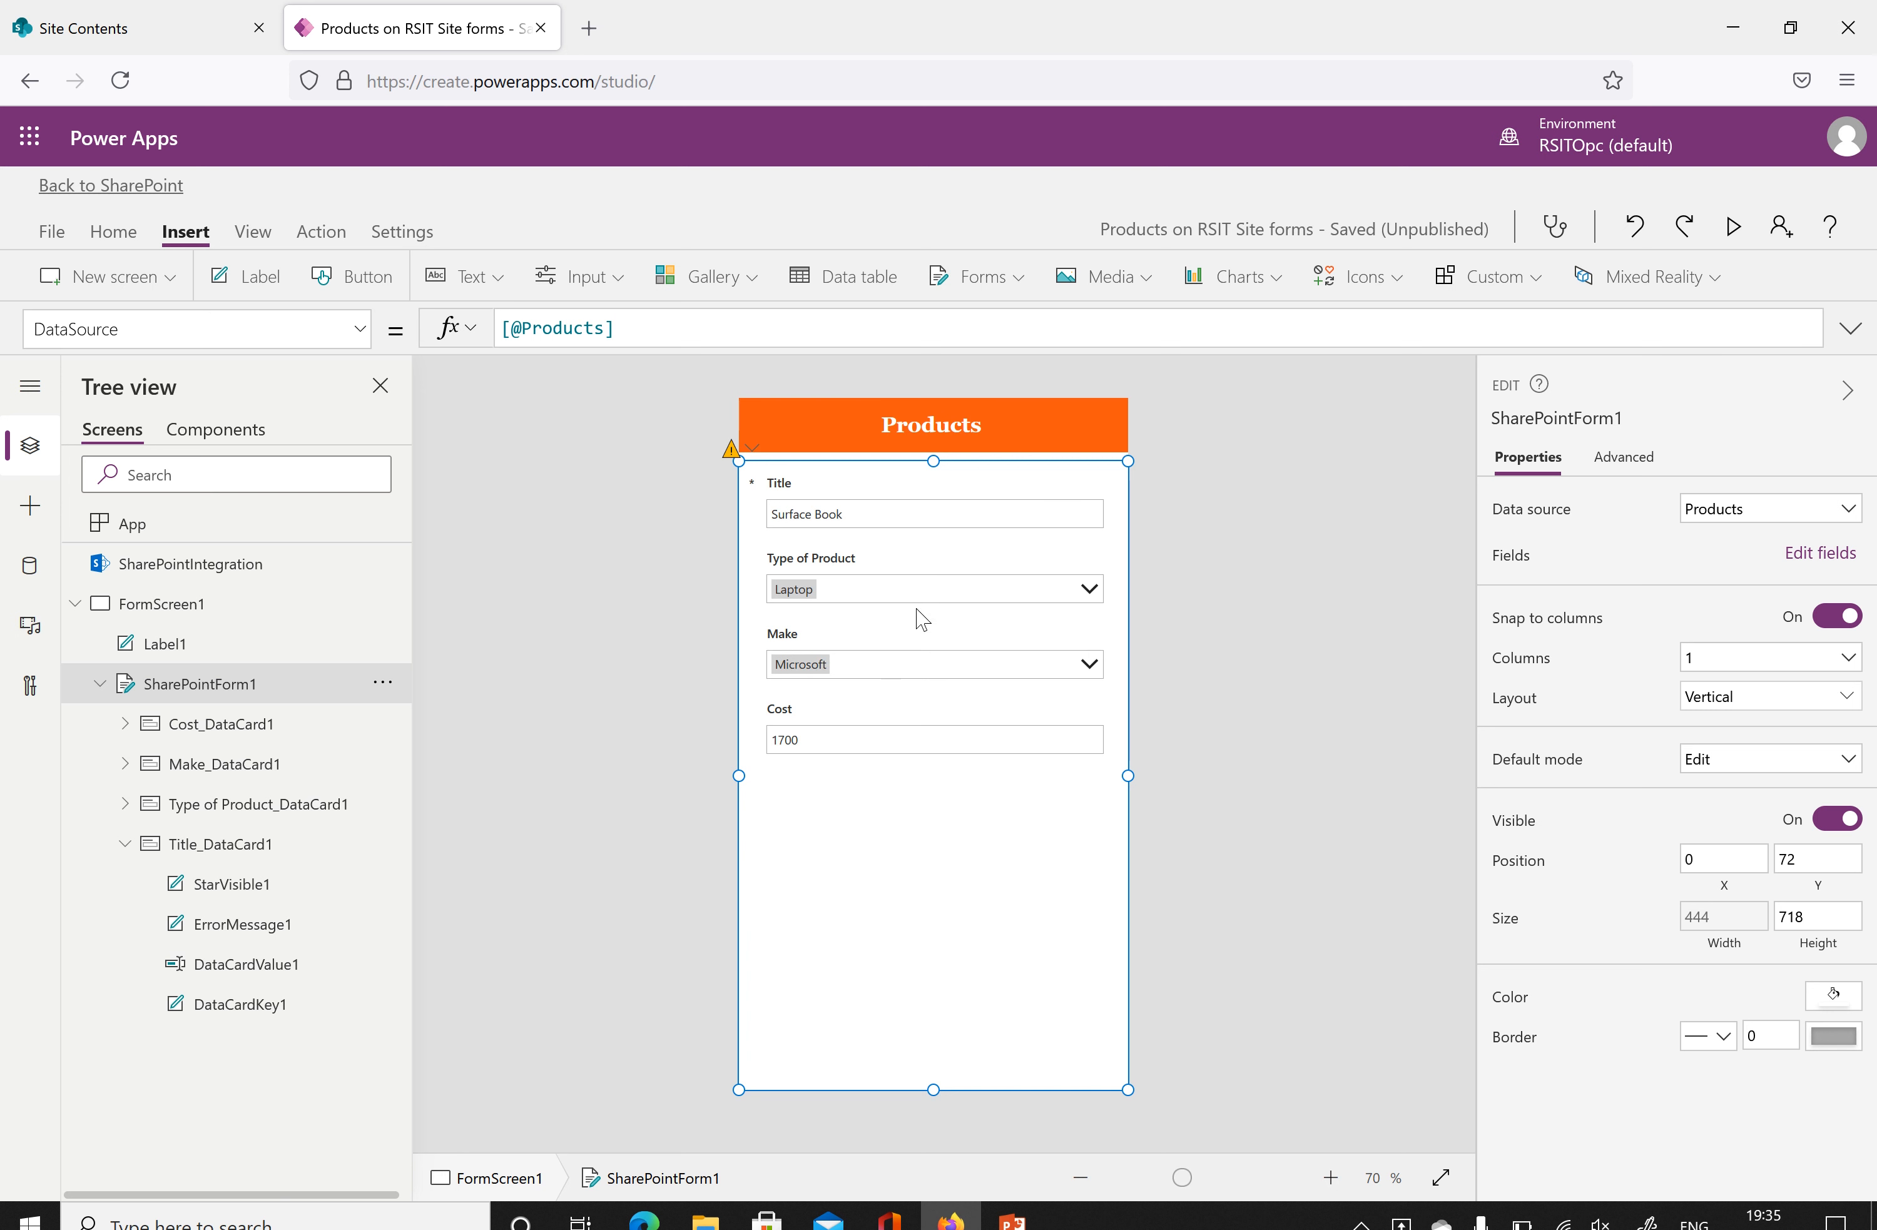
{"action": "left_click_drag", "start_coordinate": [933, 461], "coordinate": [931, 453]}
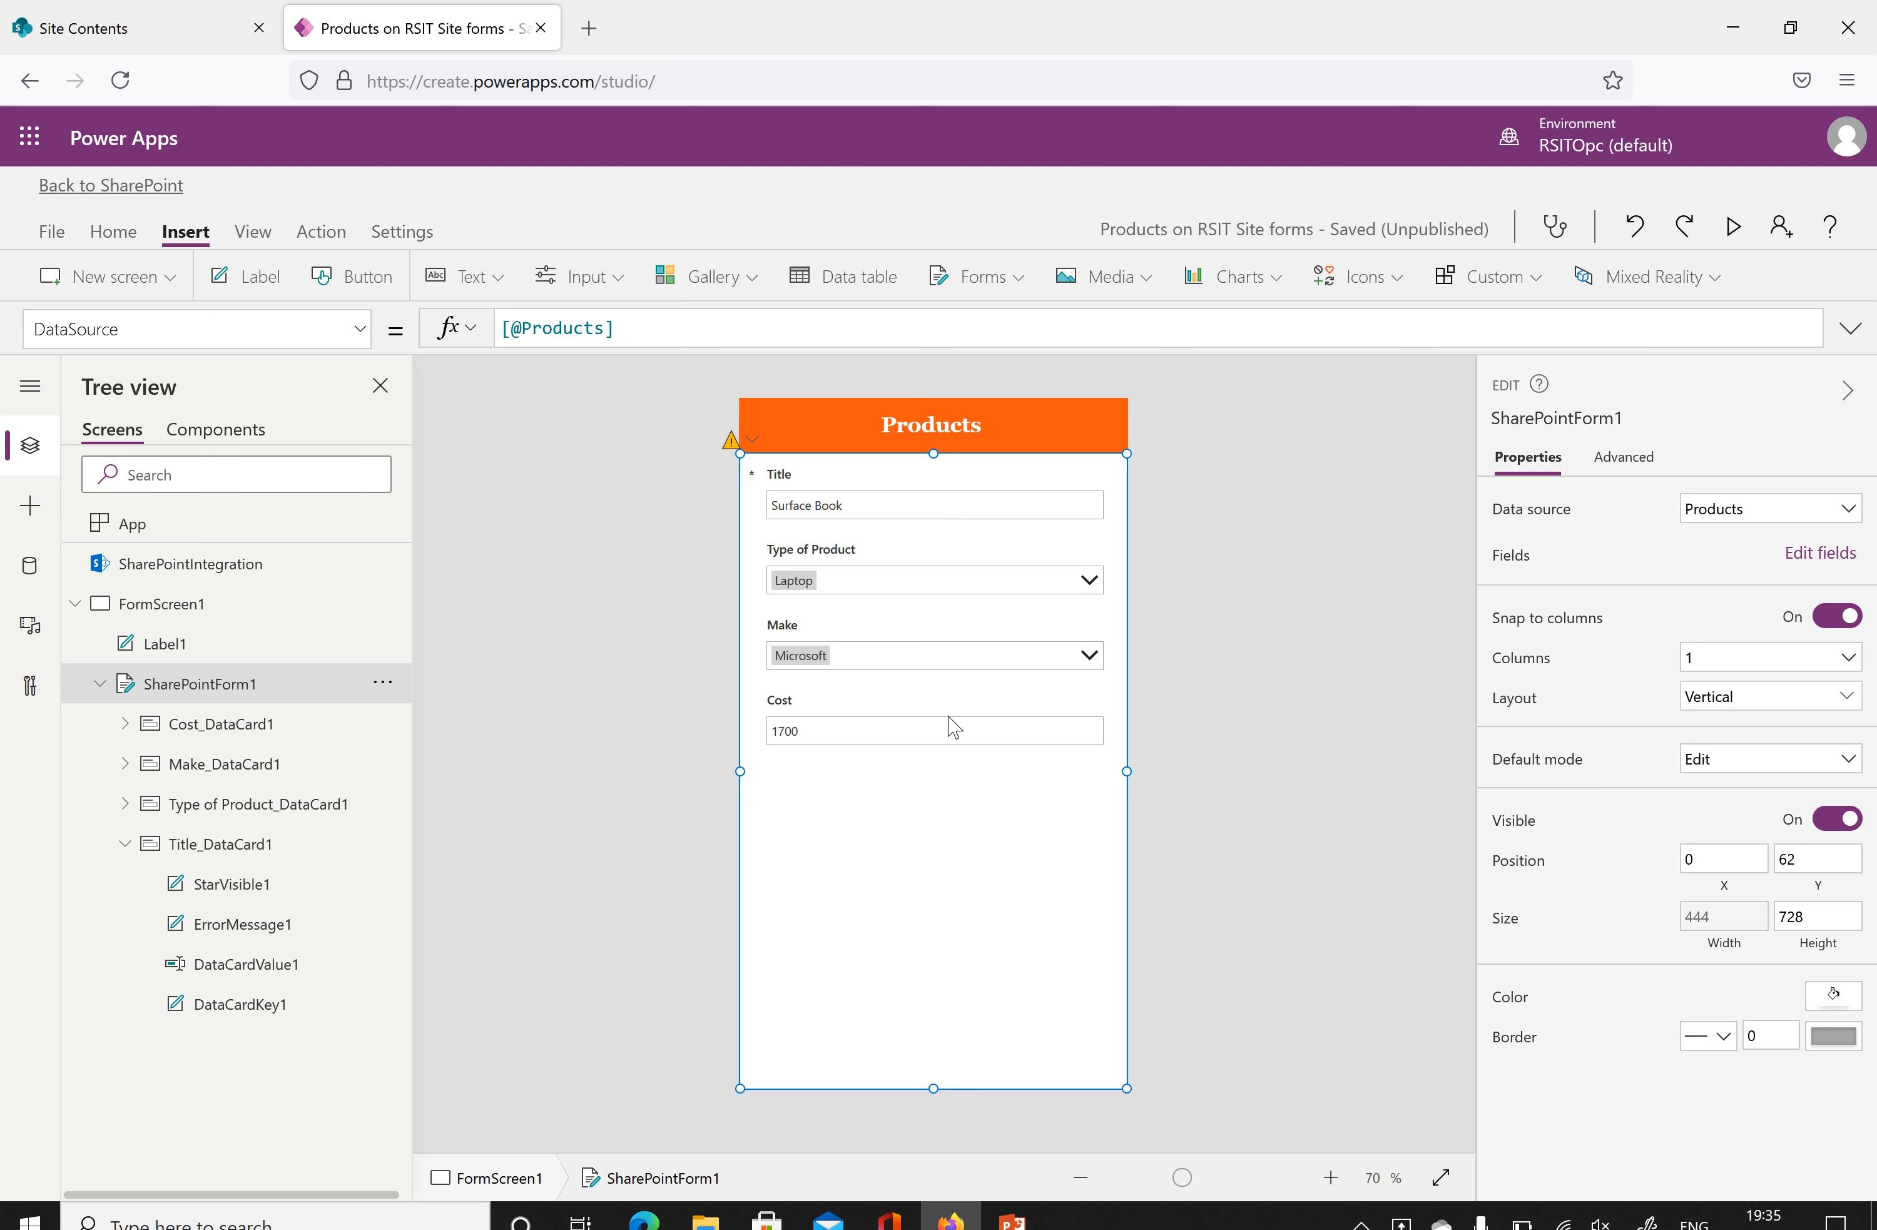
Save the customized Products form and publish it to SharePoint.
{"action": "left_click", "coordinate": [47, 238]}
{"action": "left_click", "coordinate": [341, 587]}
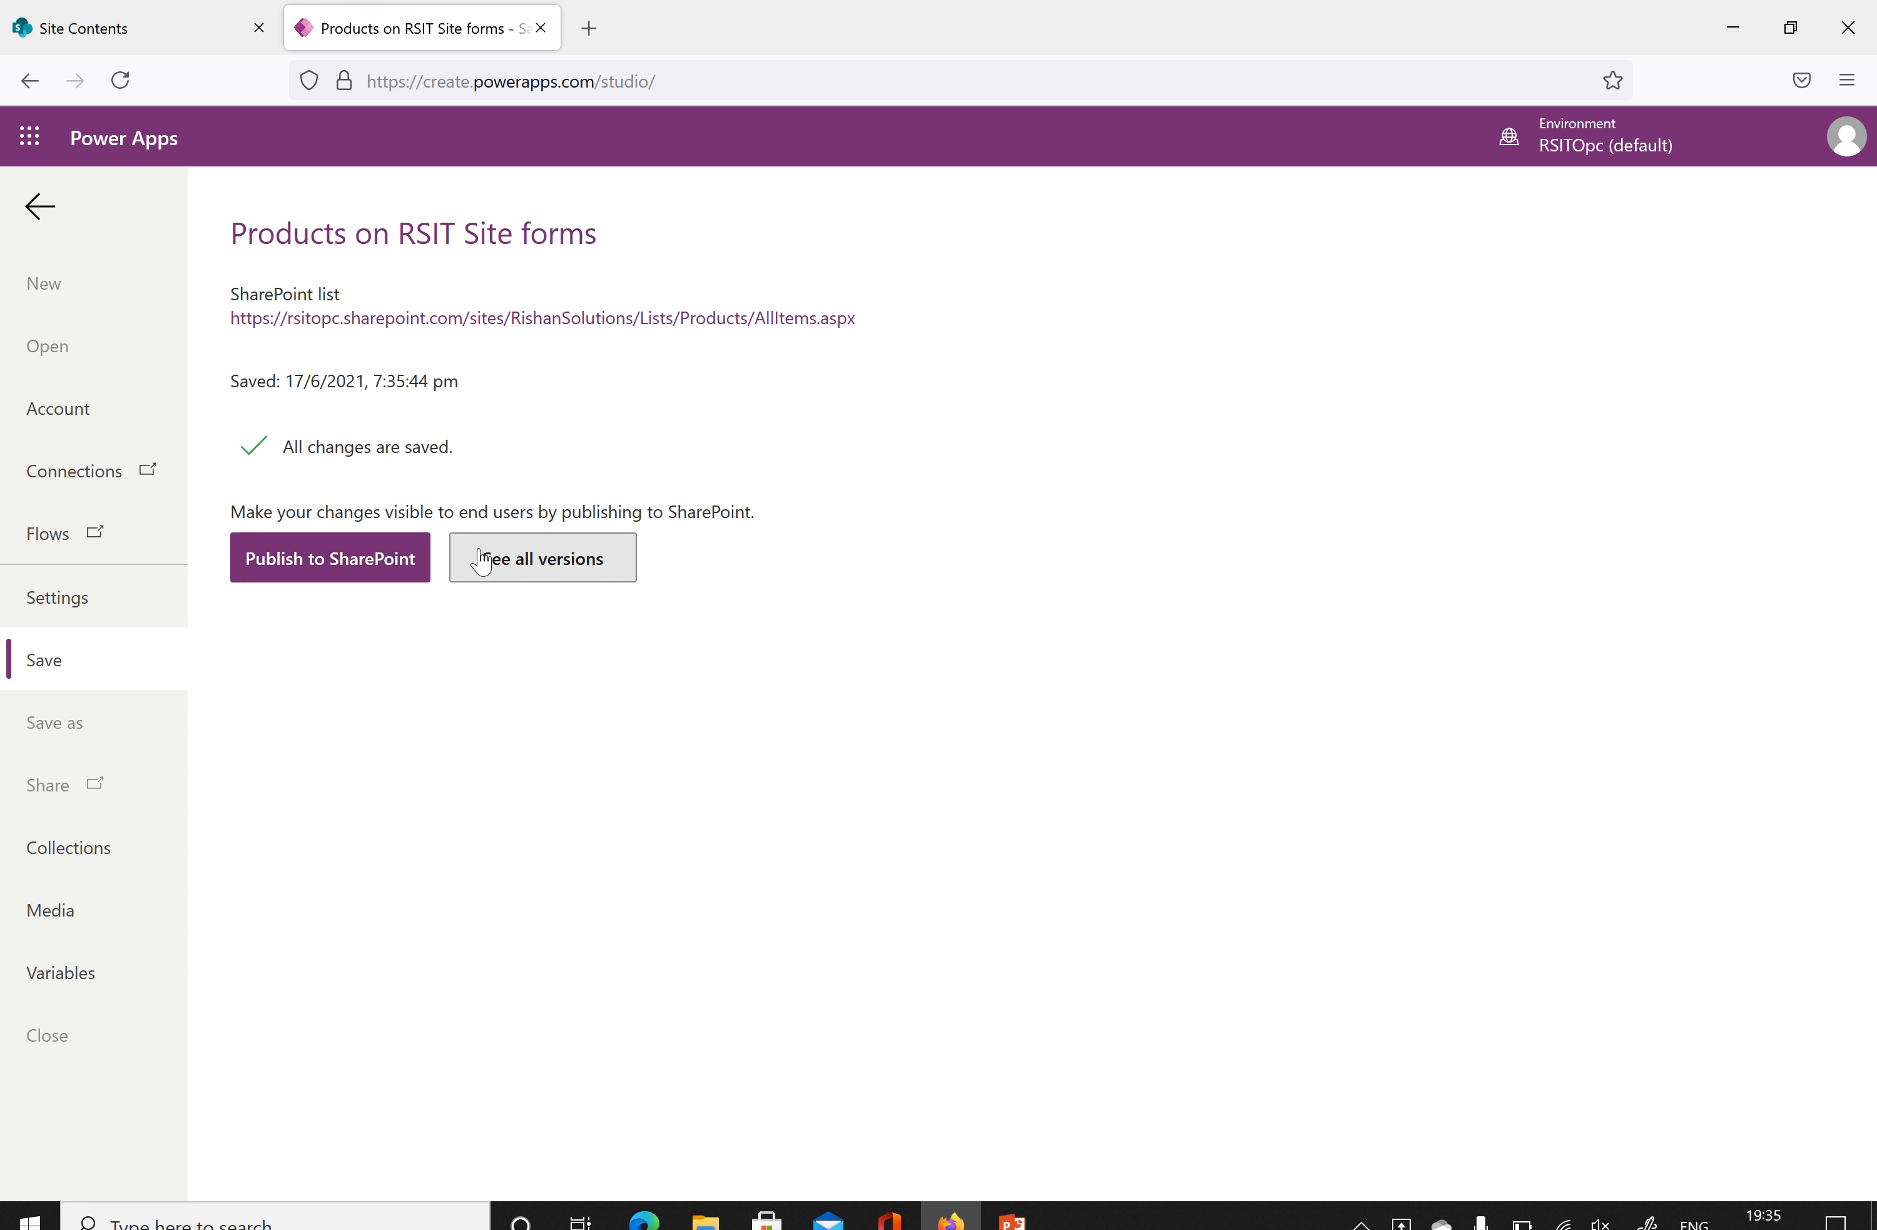
{"action": "left_click", "coordinate": [370, 569]}
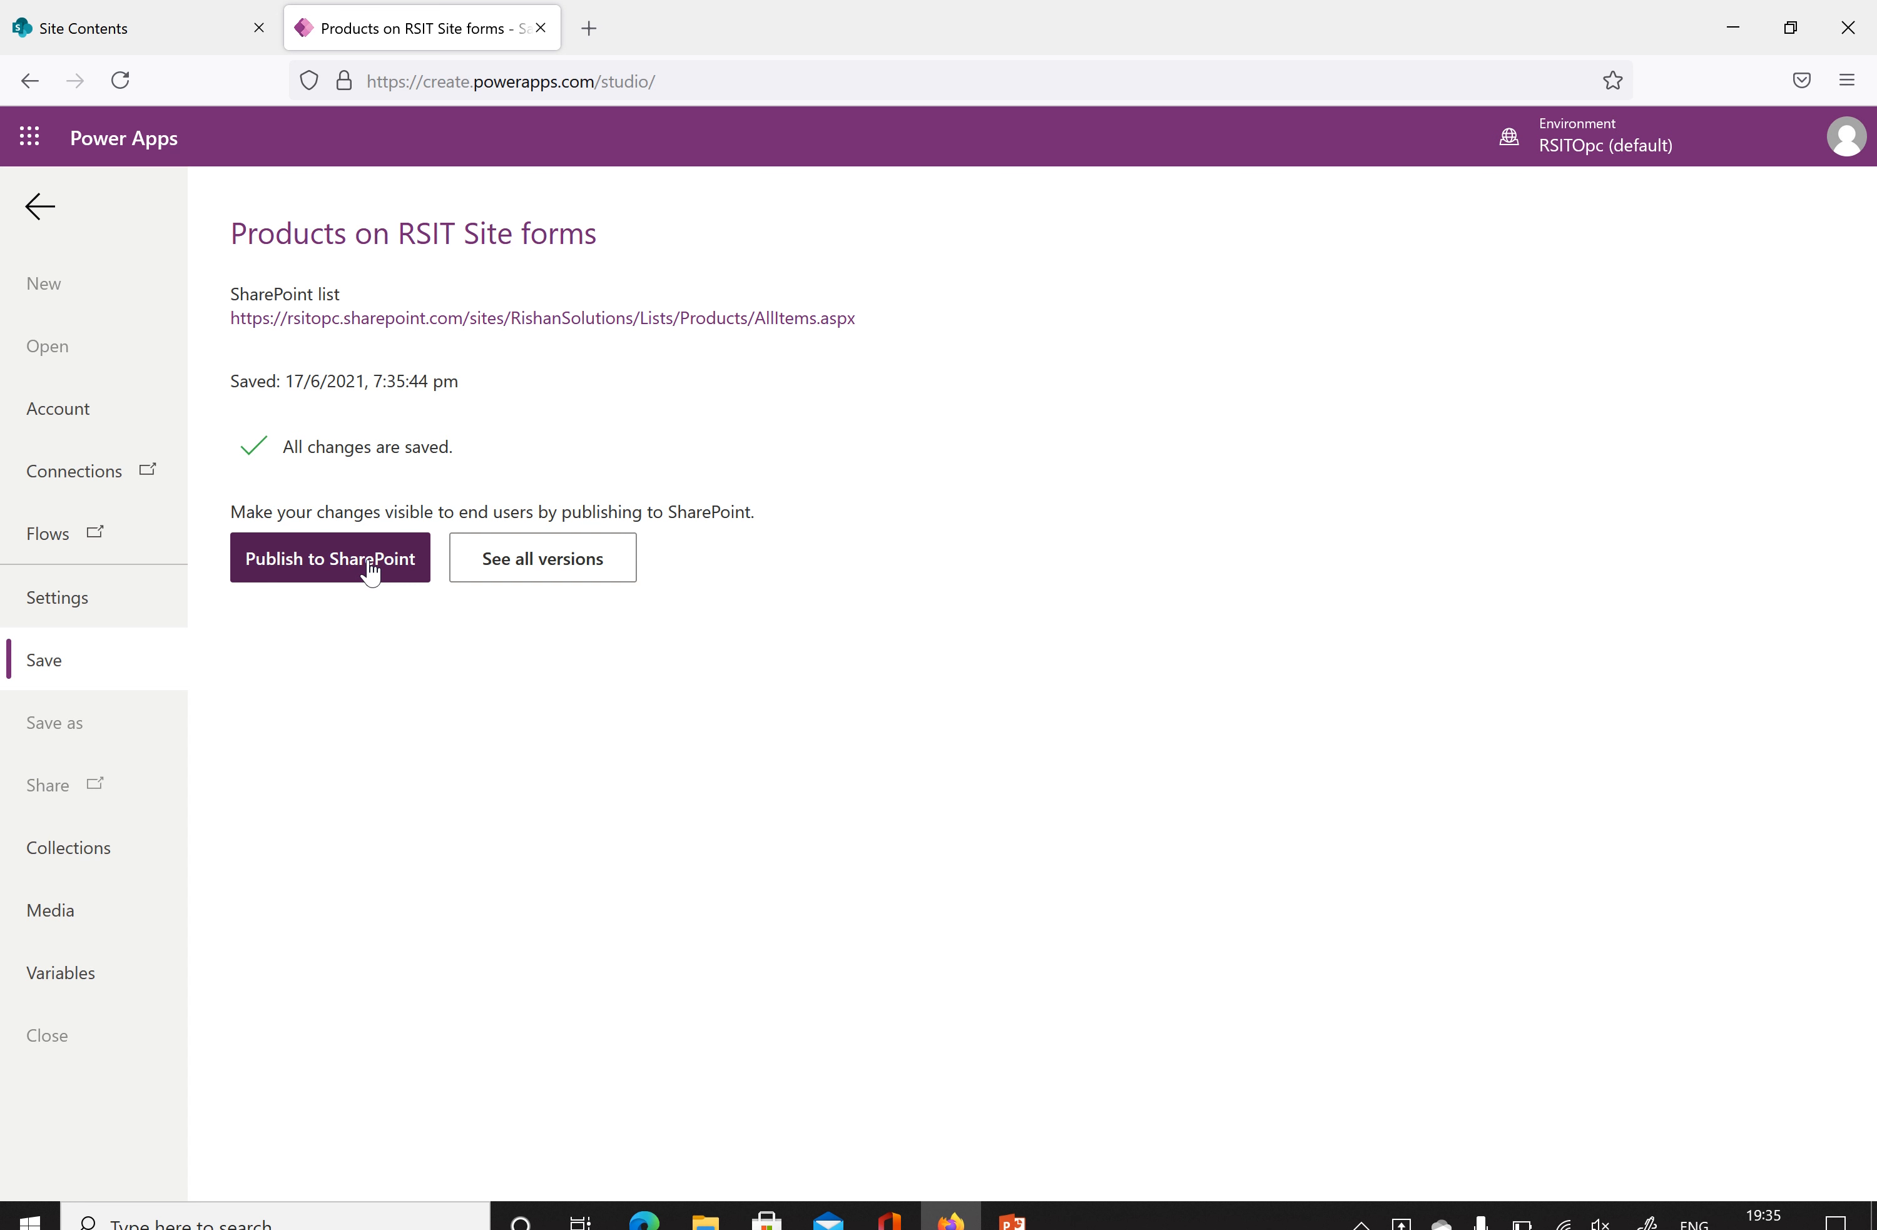
{"action": "left_click", "coordinate": [1086, 734]}
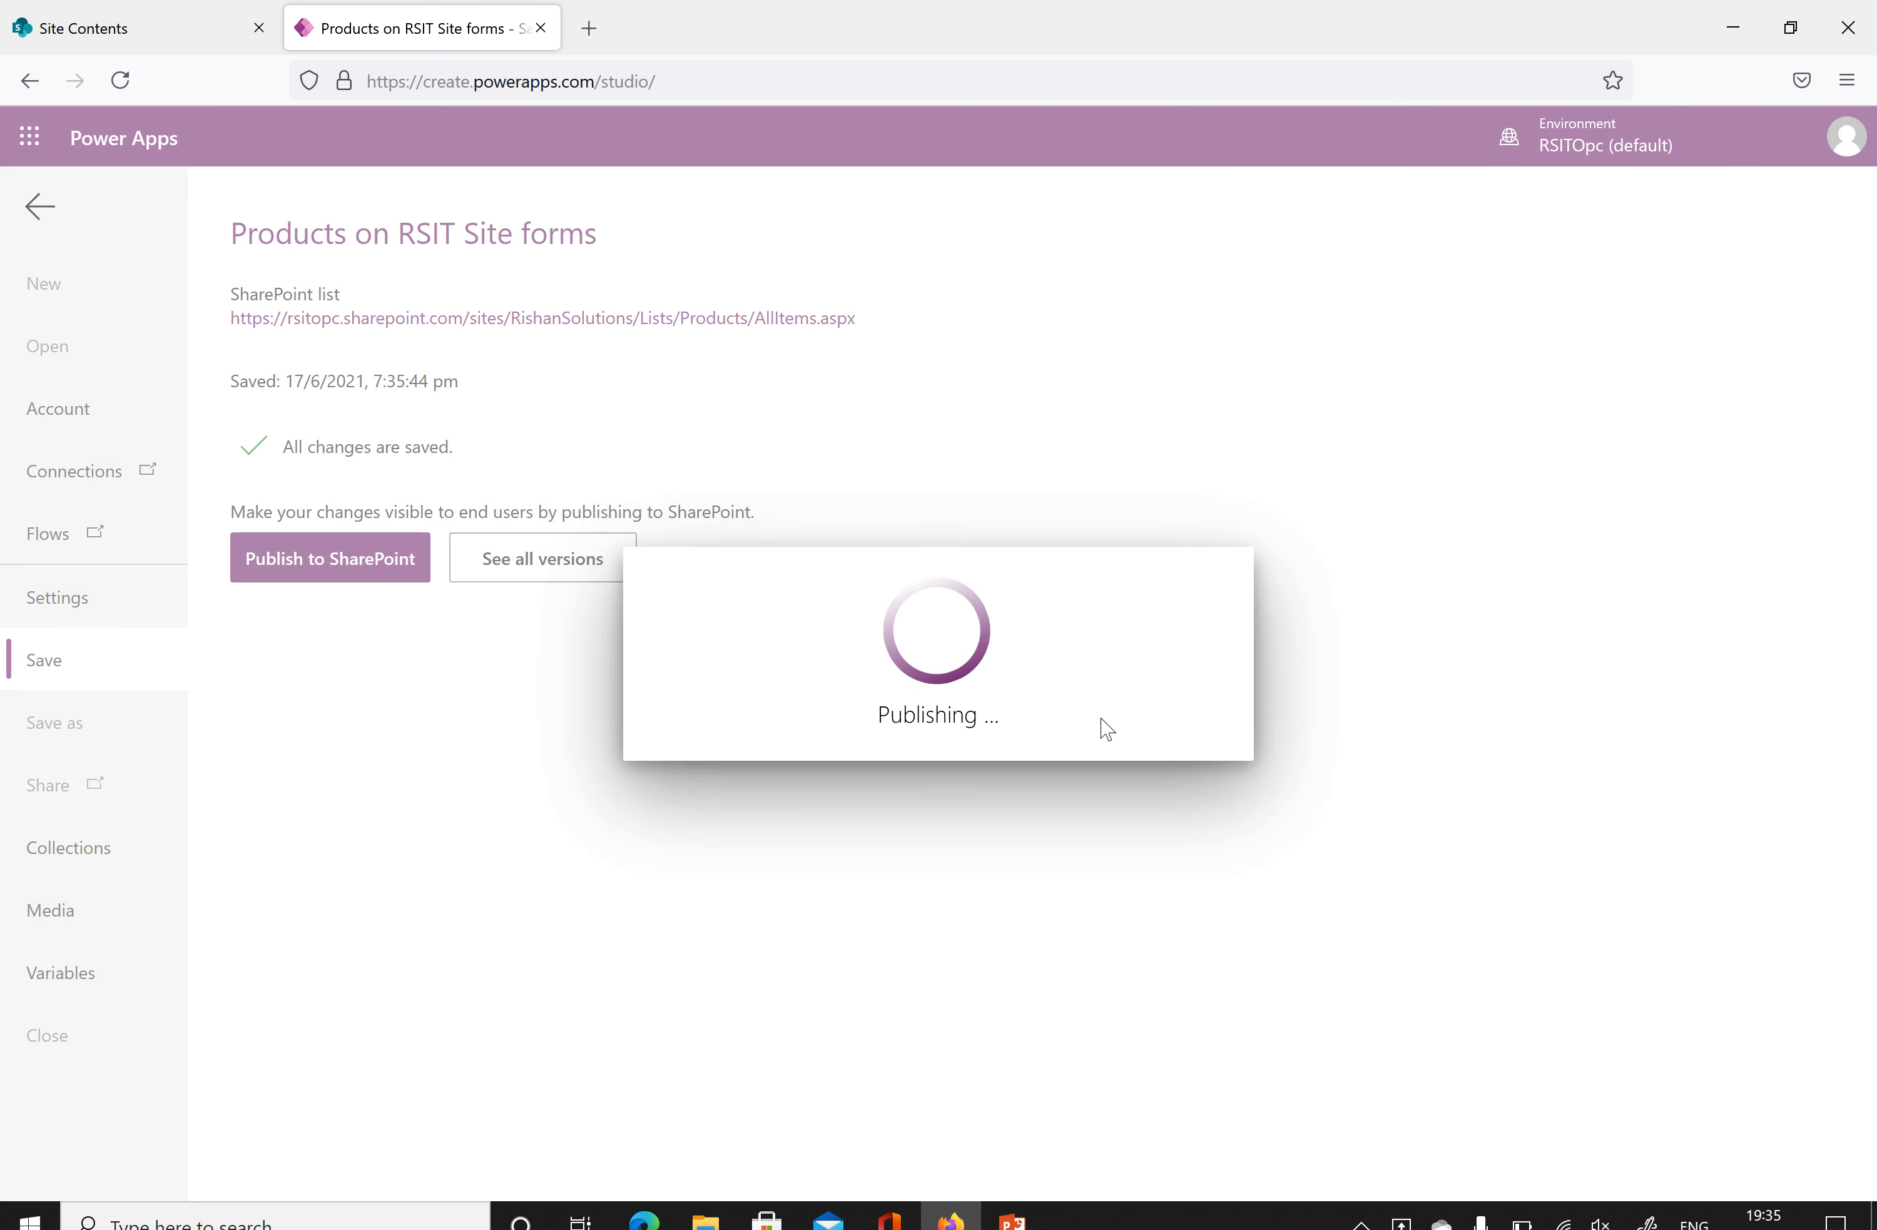
Switch to SharePoint site contents, open the Products list in a new tab, and check its new item form.
{"action": "left_click", "coordinate": [169, 40]}
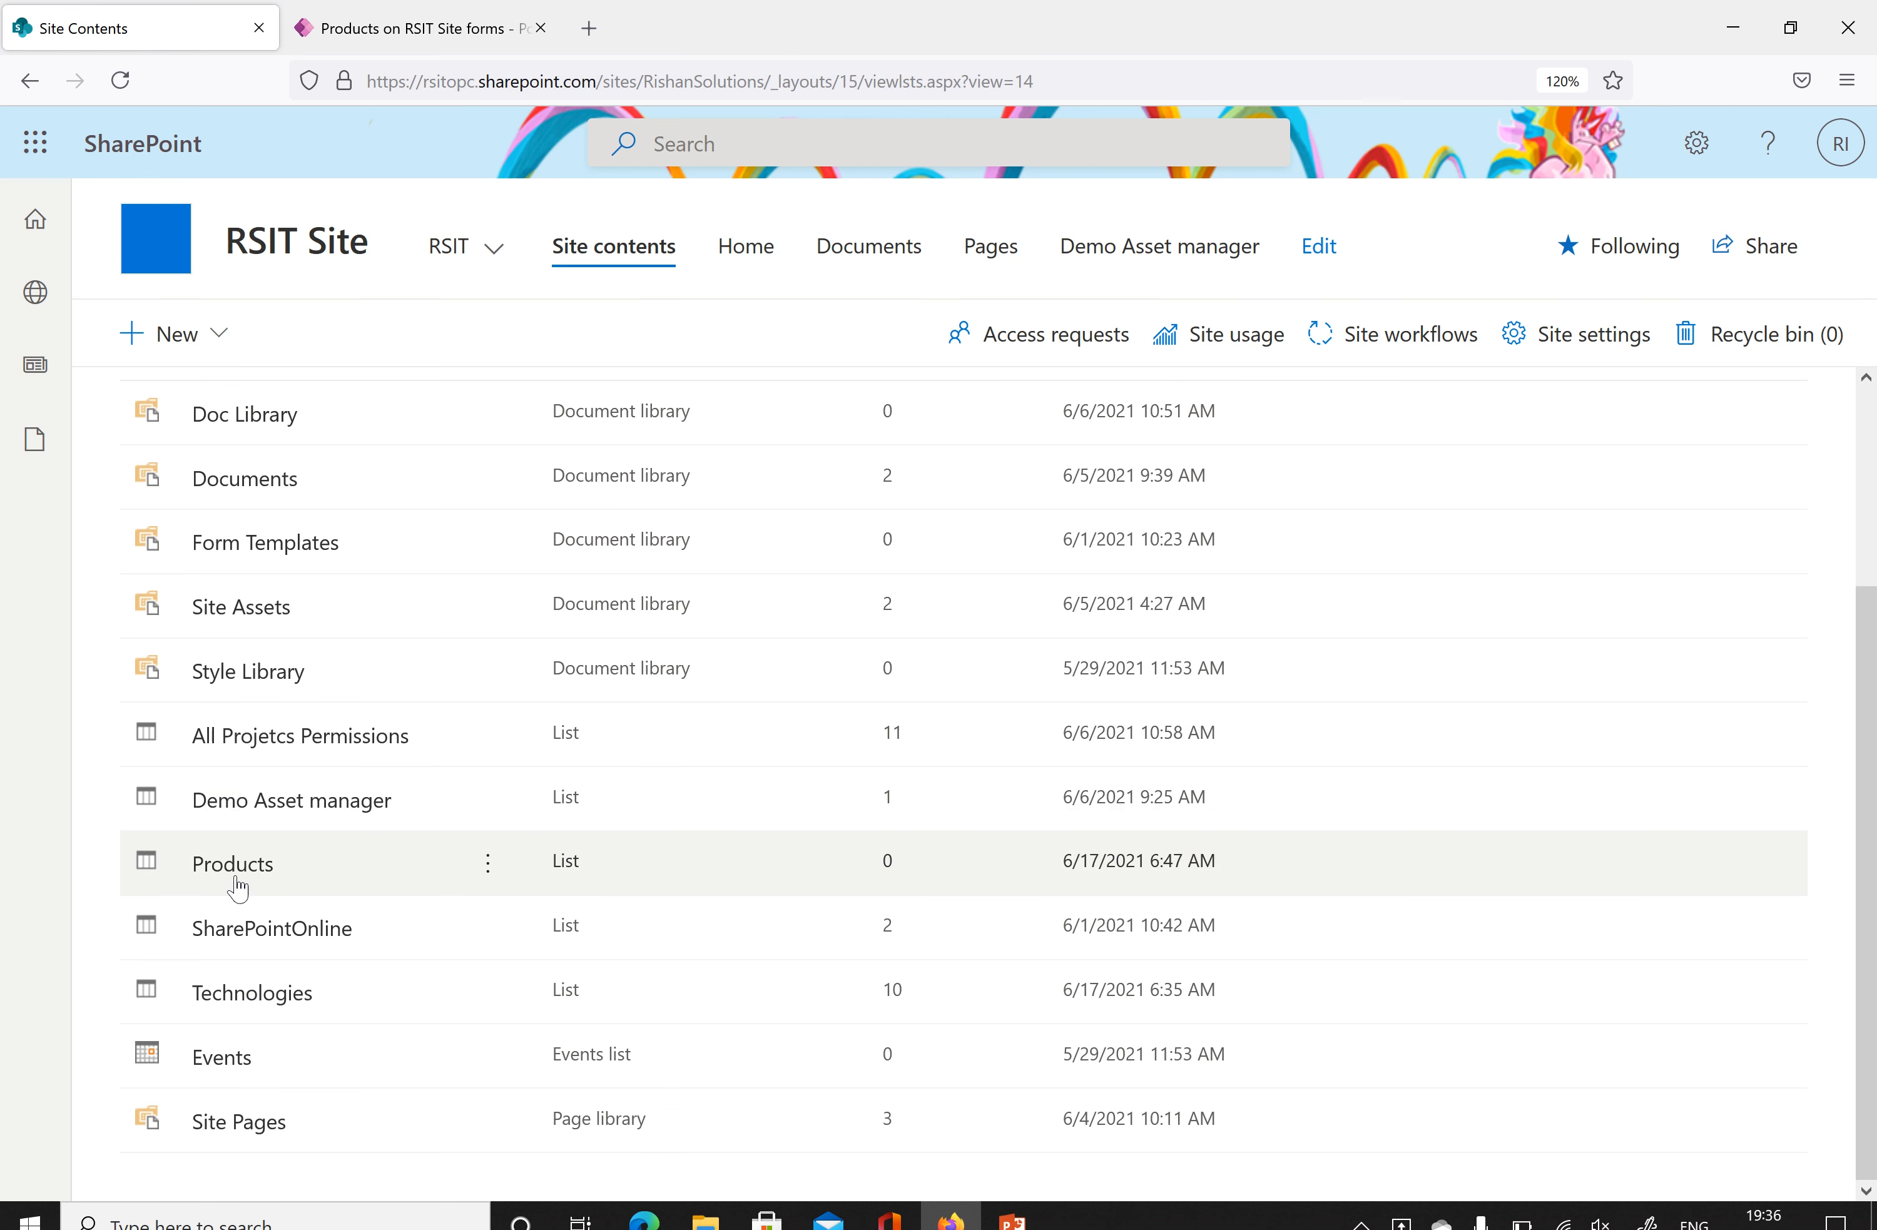
{"action": "right_click", "coordinate": [237, 882]}
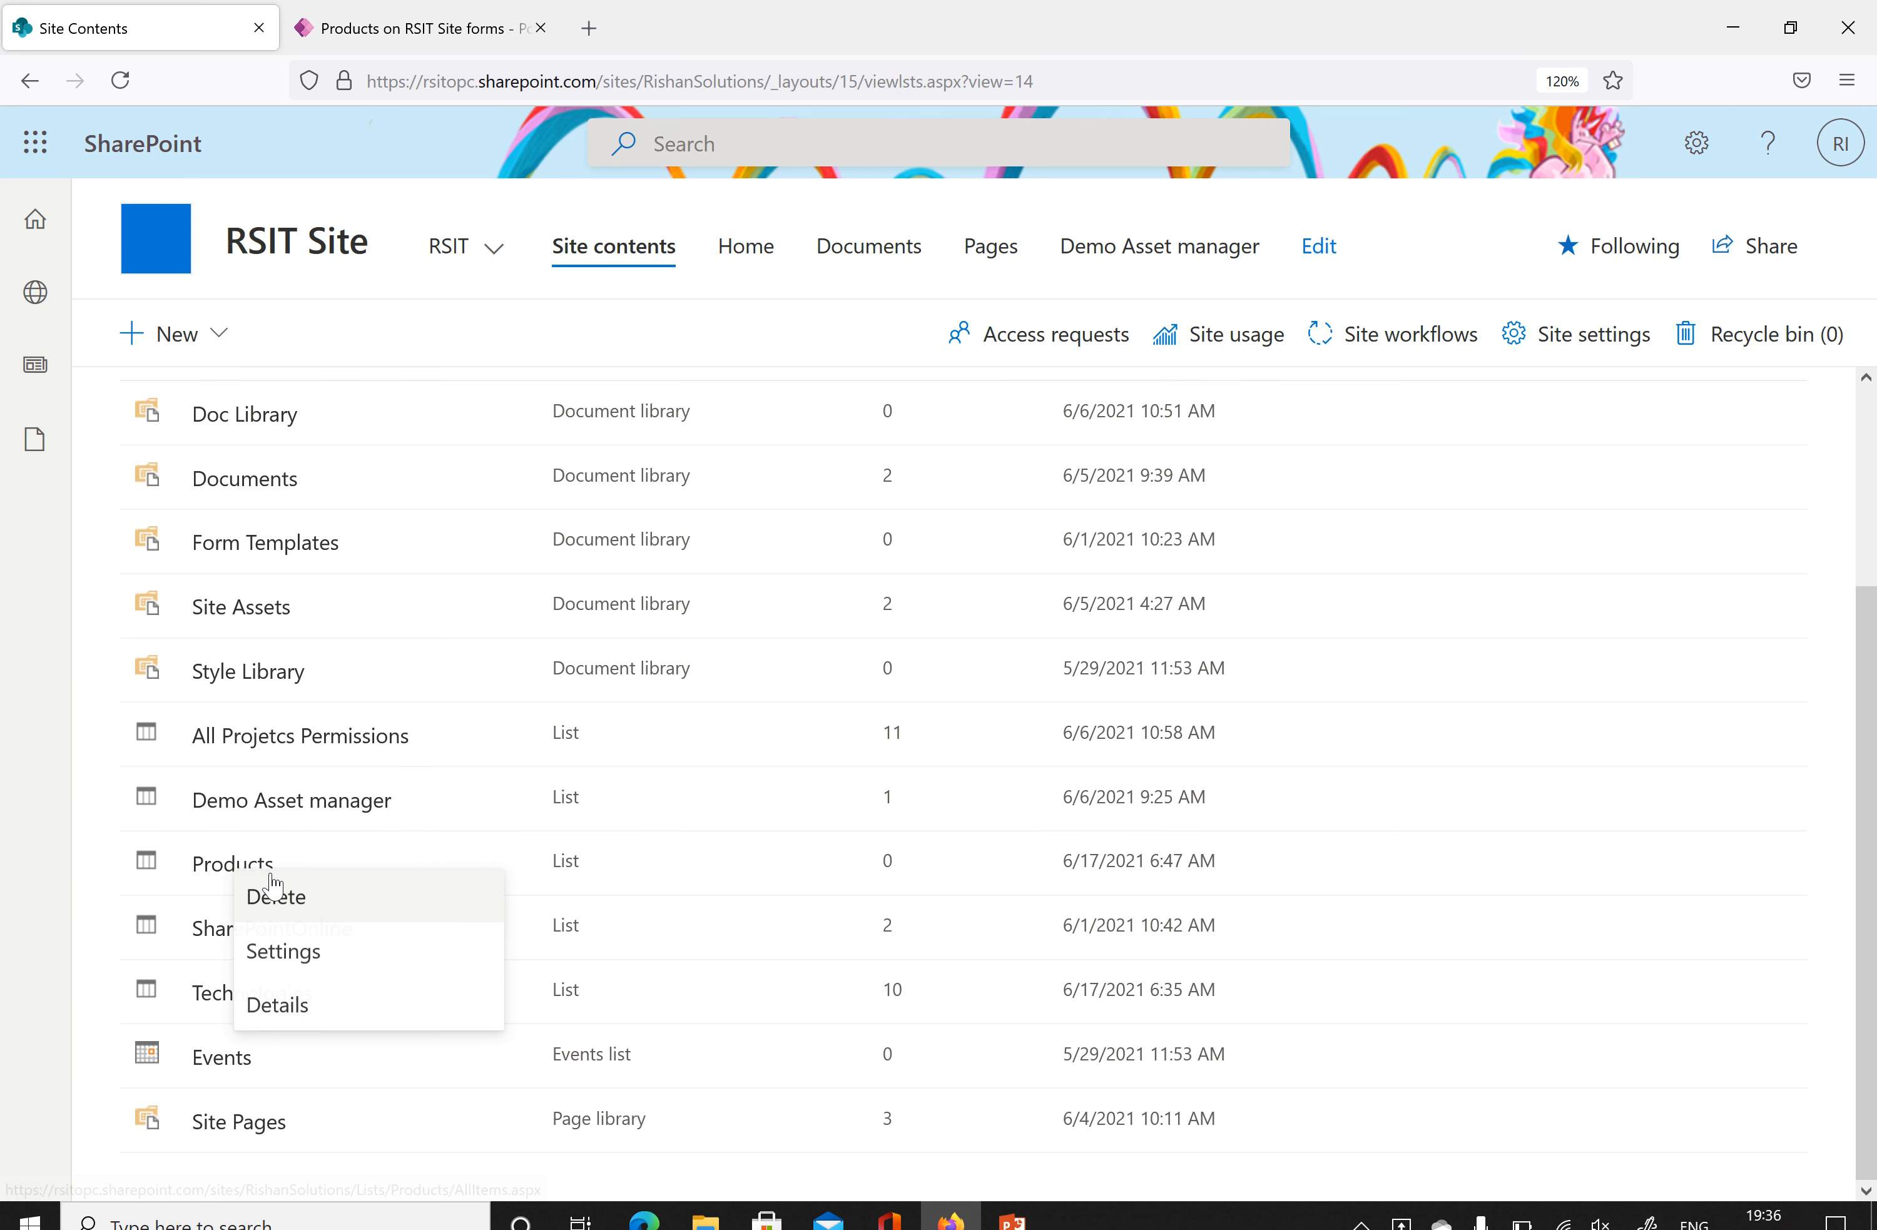
{"action": "left_click", "coordinate": [197, 860]}
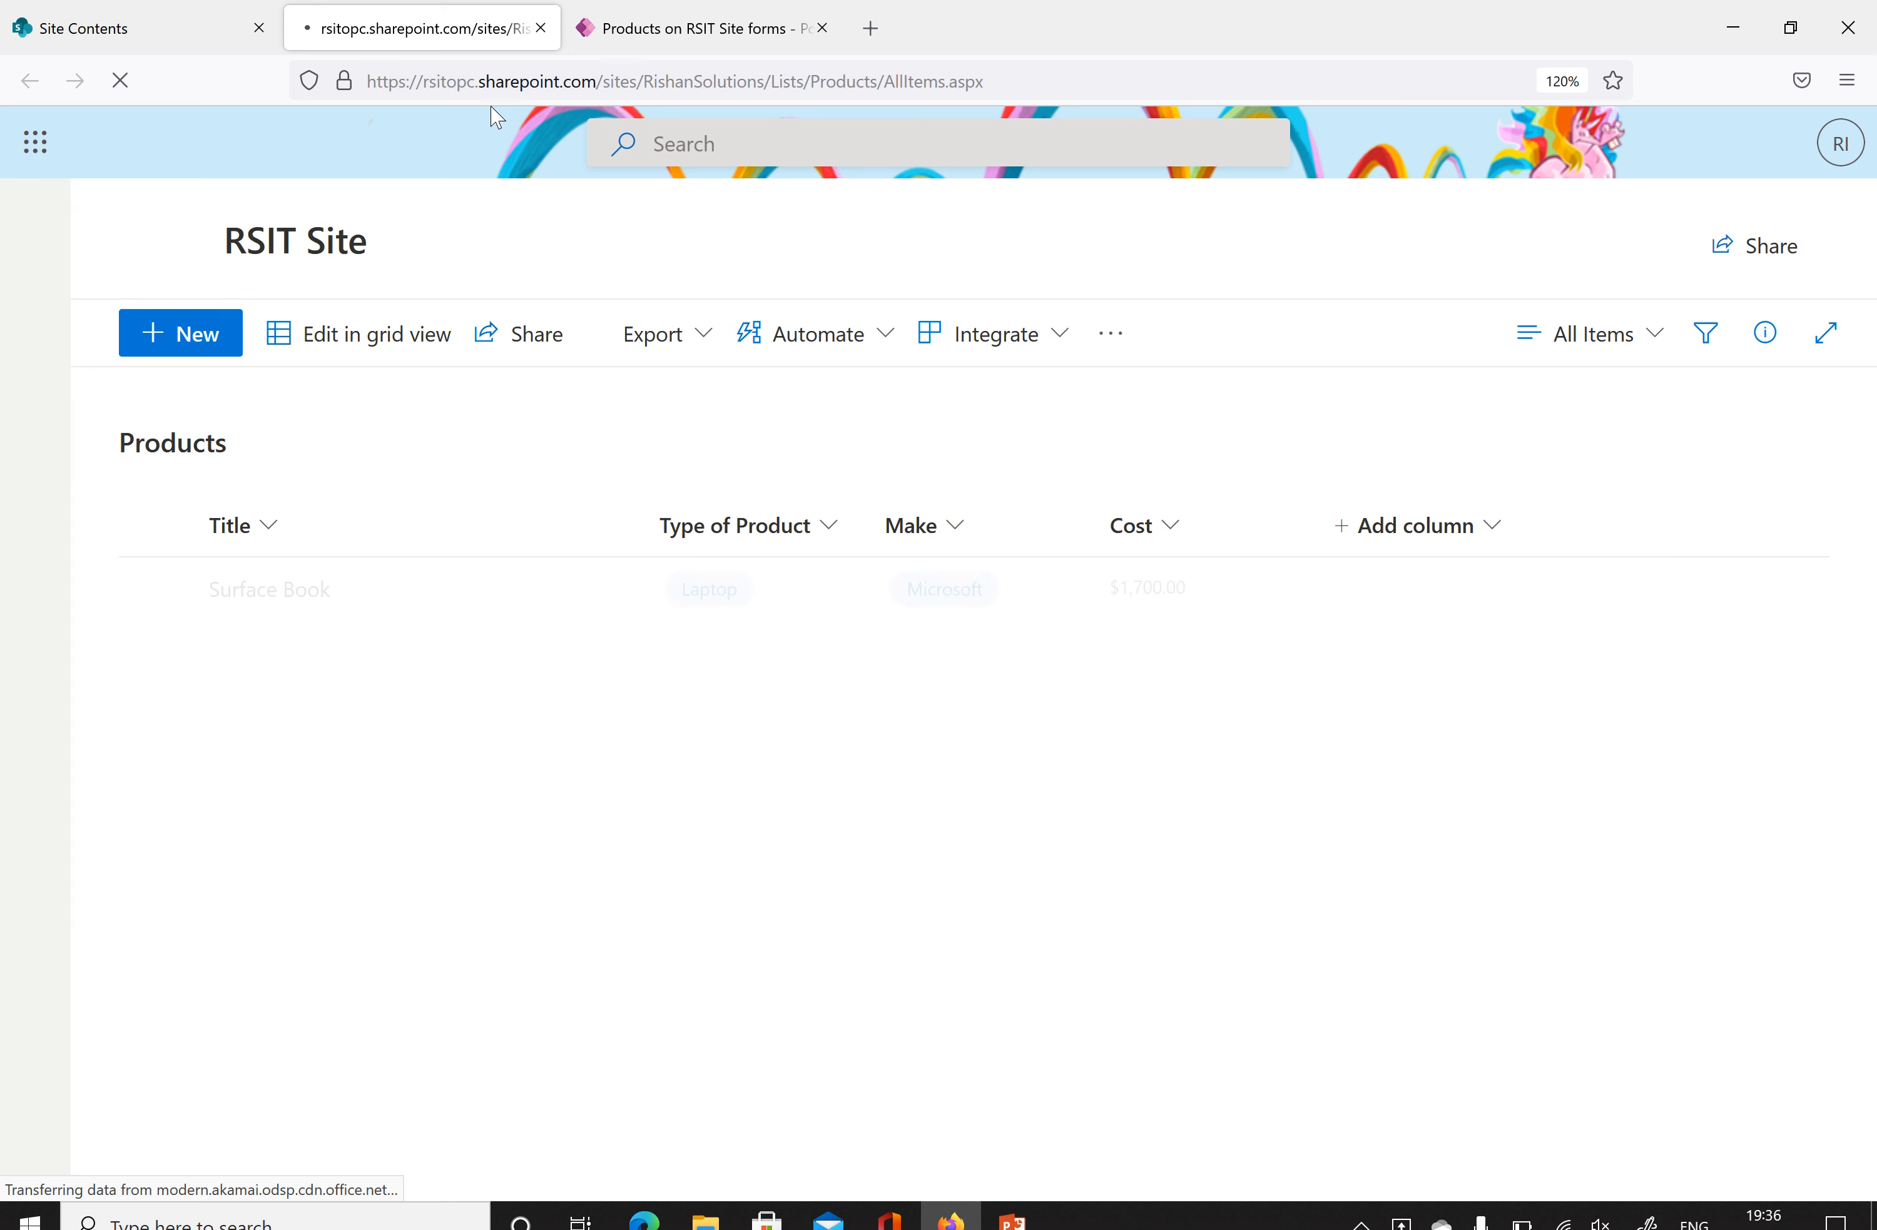
{"action": "left_click", "coordinate": [199, 335]}
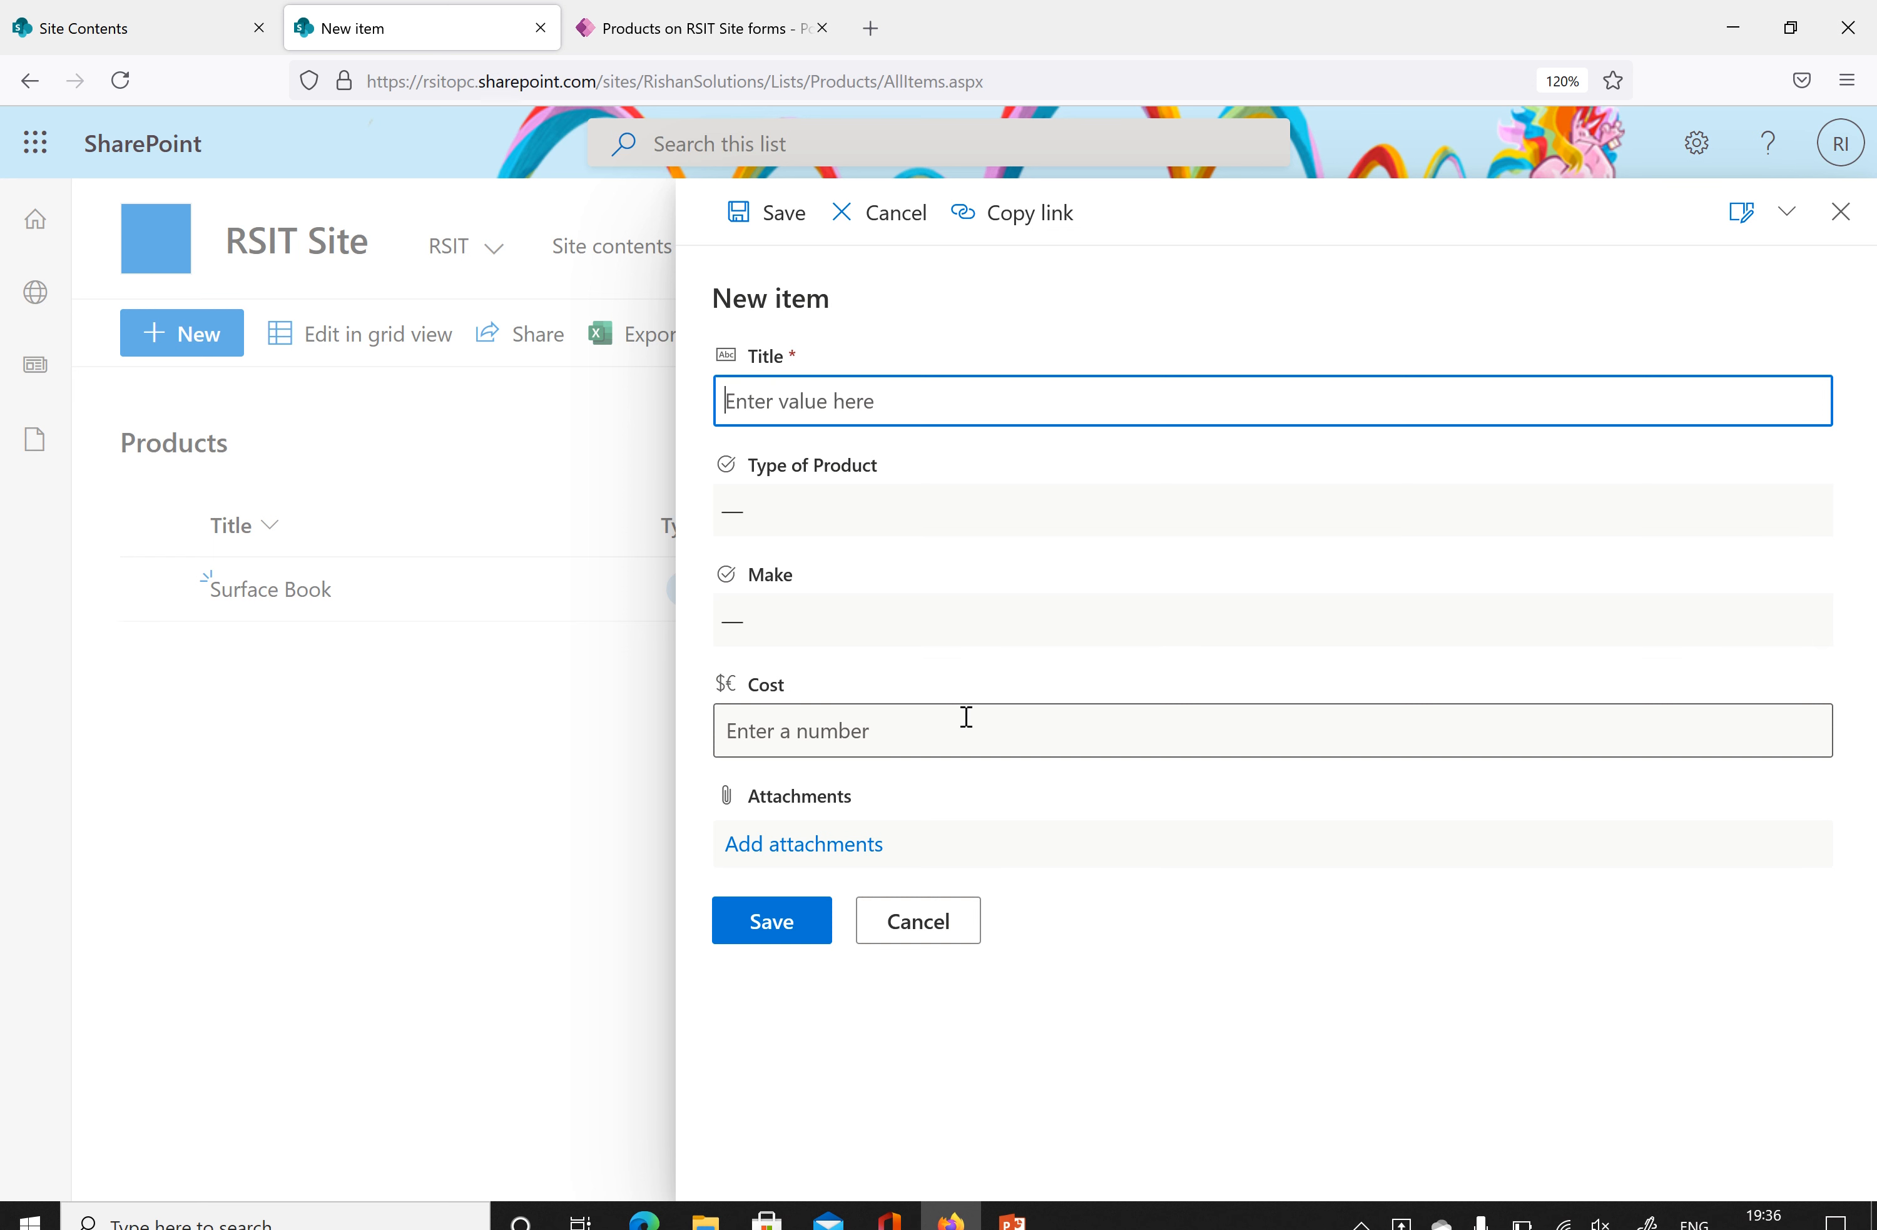
{"action": "left_click", "coordinate": [1840, 211]}
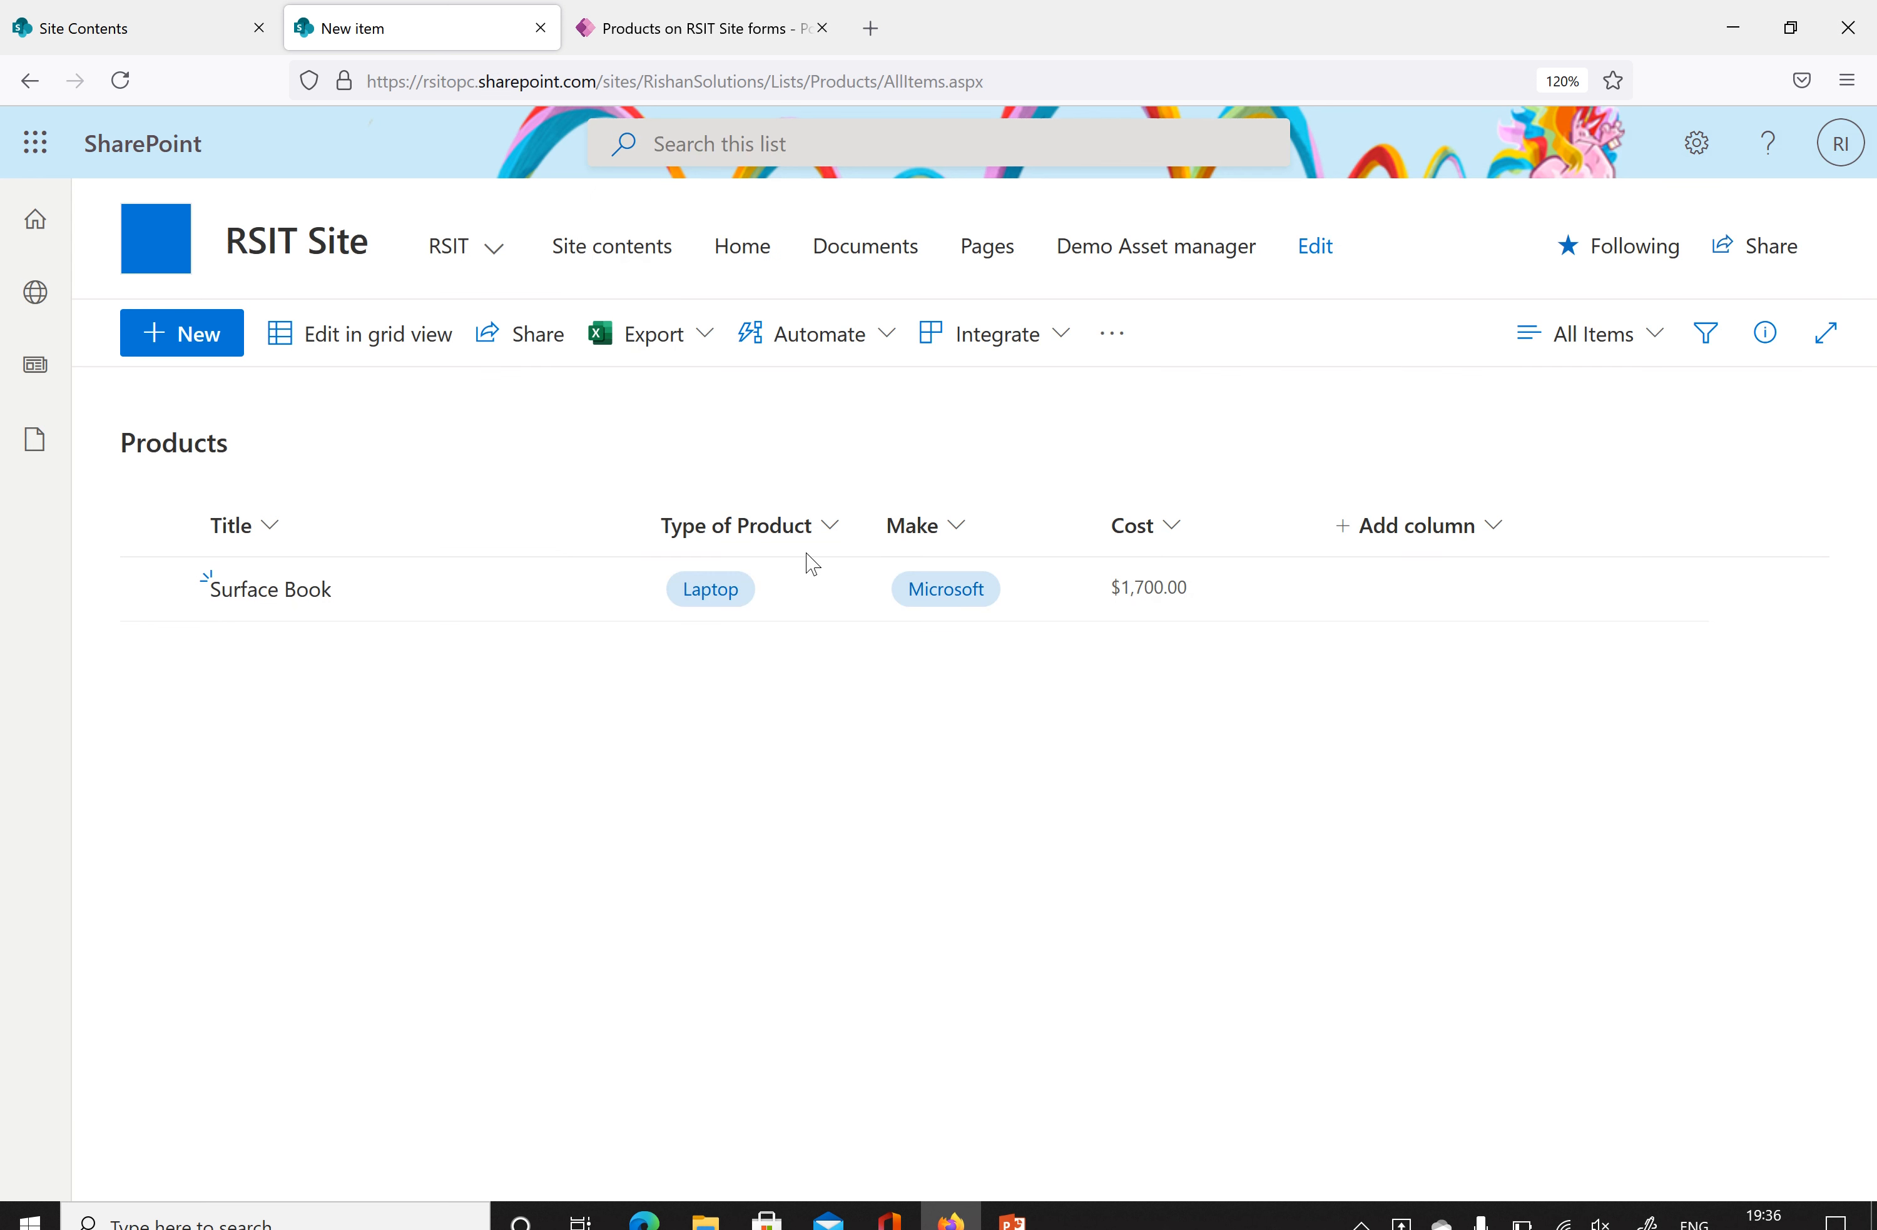
Reload the Products list, open a new item form, and look through the Type of Product and Make choices.
{"action": "left_click", "coordinate": [121, 81]}
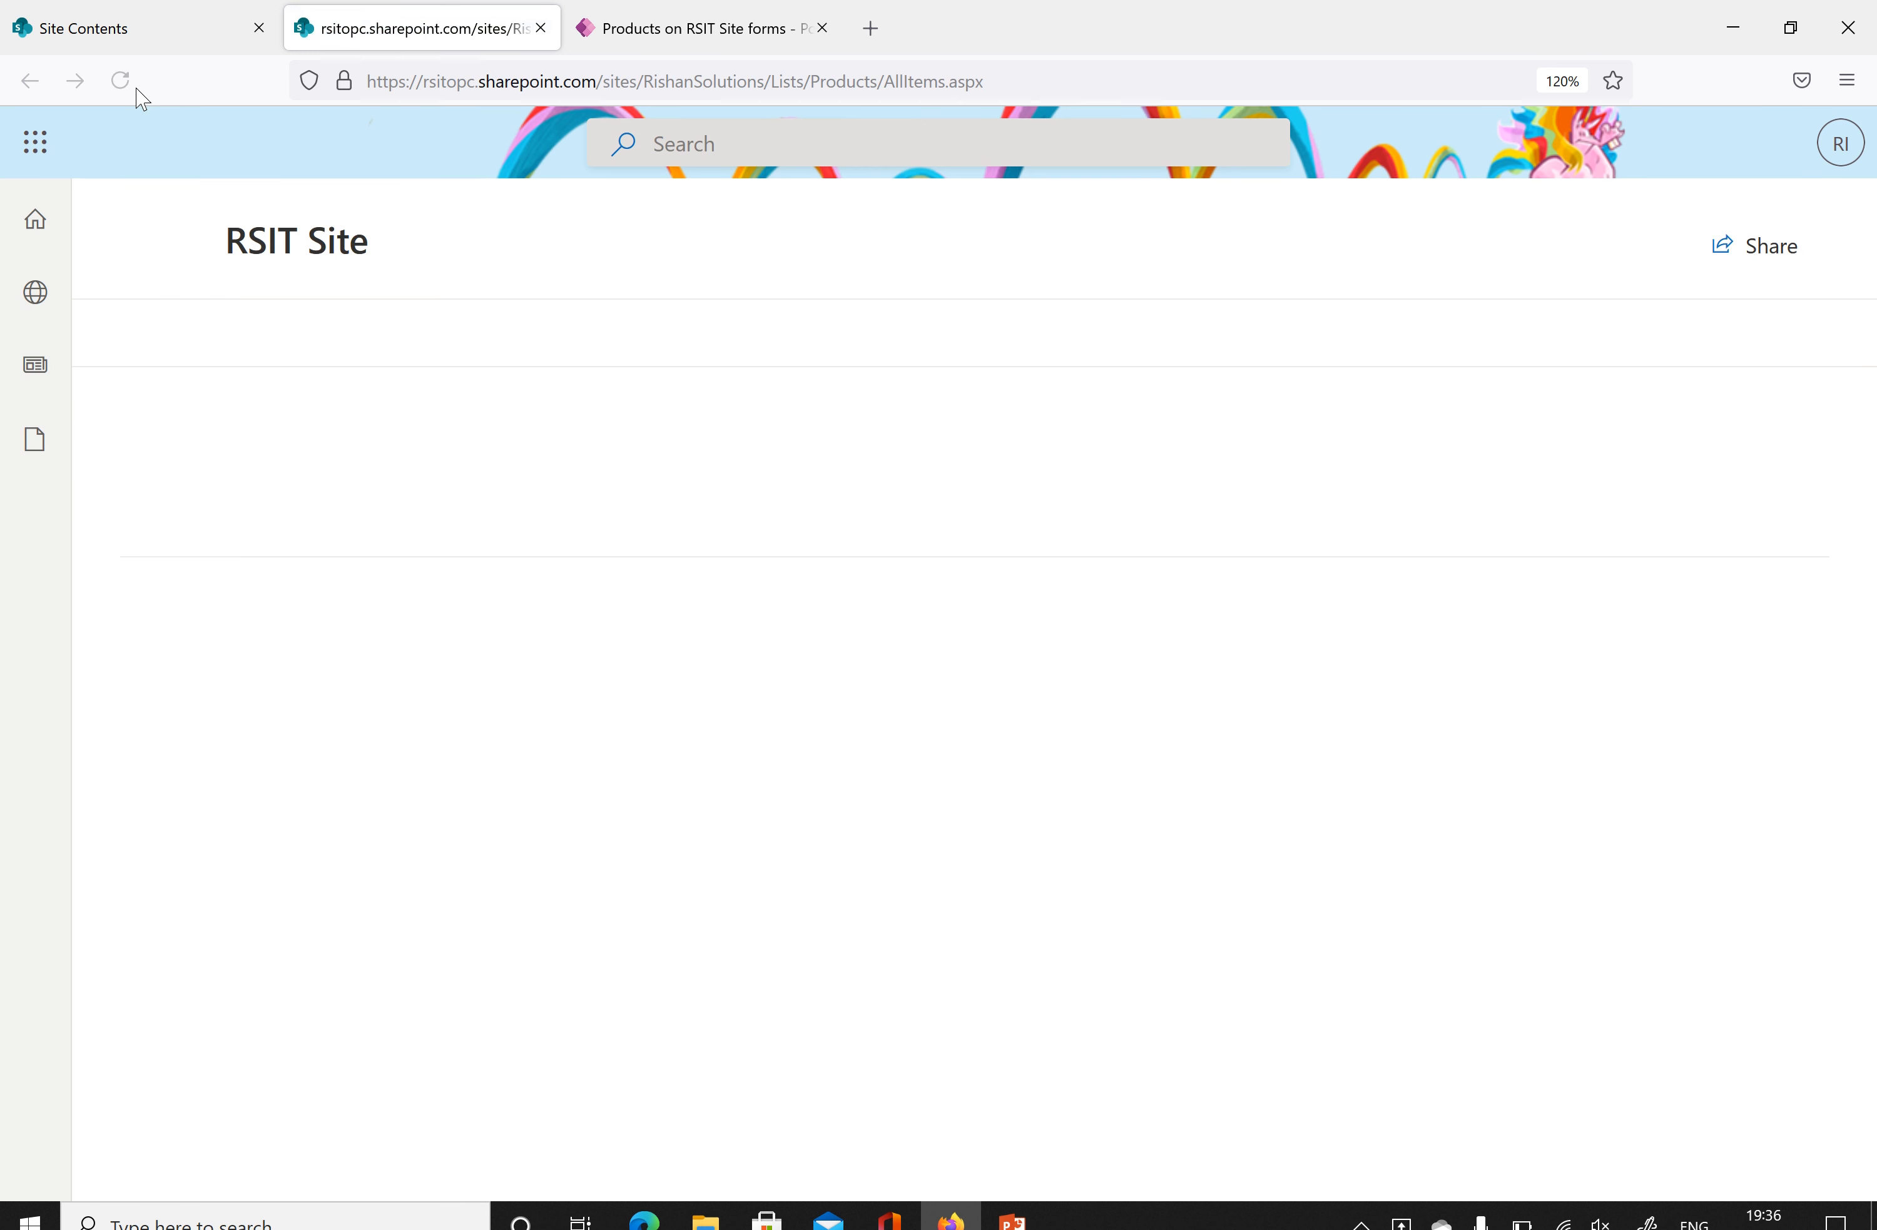
{"action": "left_click", "coordinate": [192, 344]}
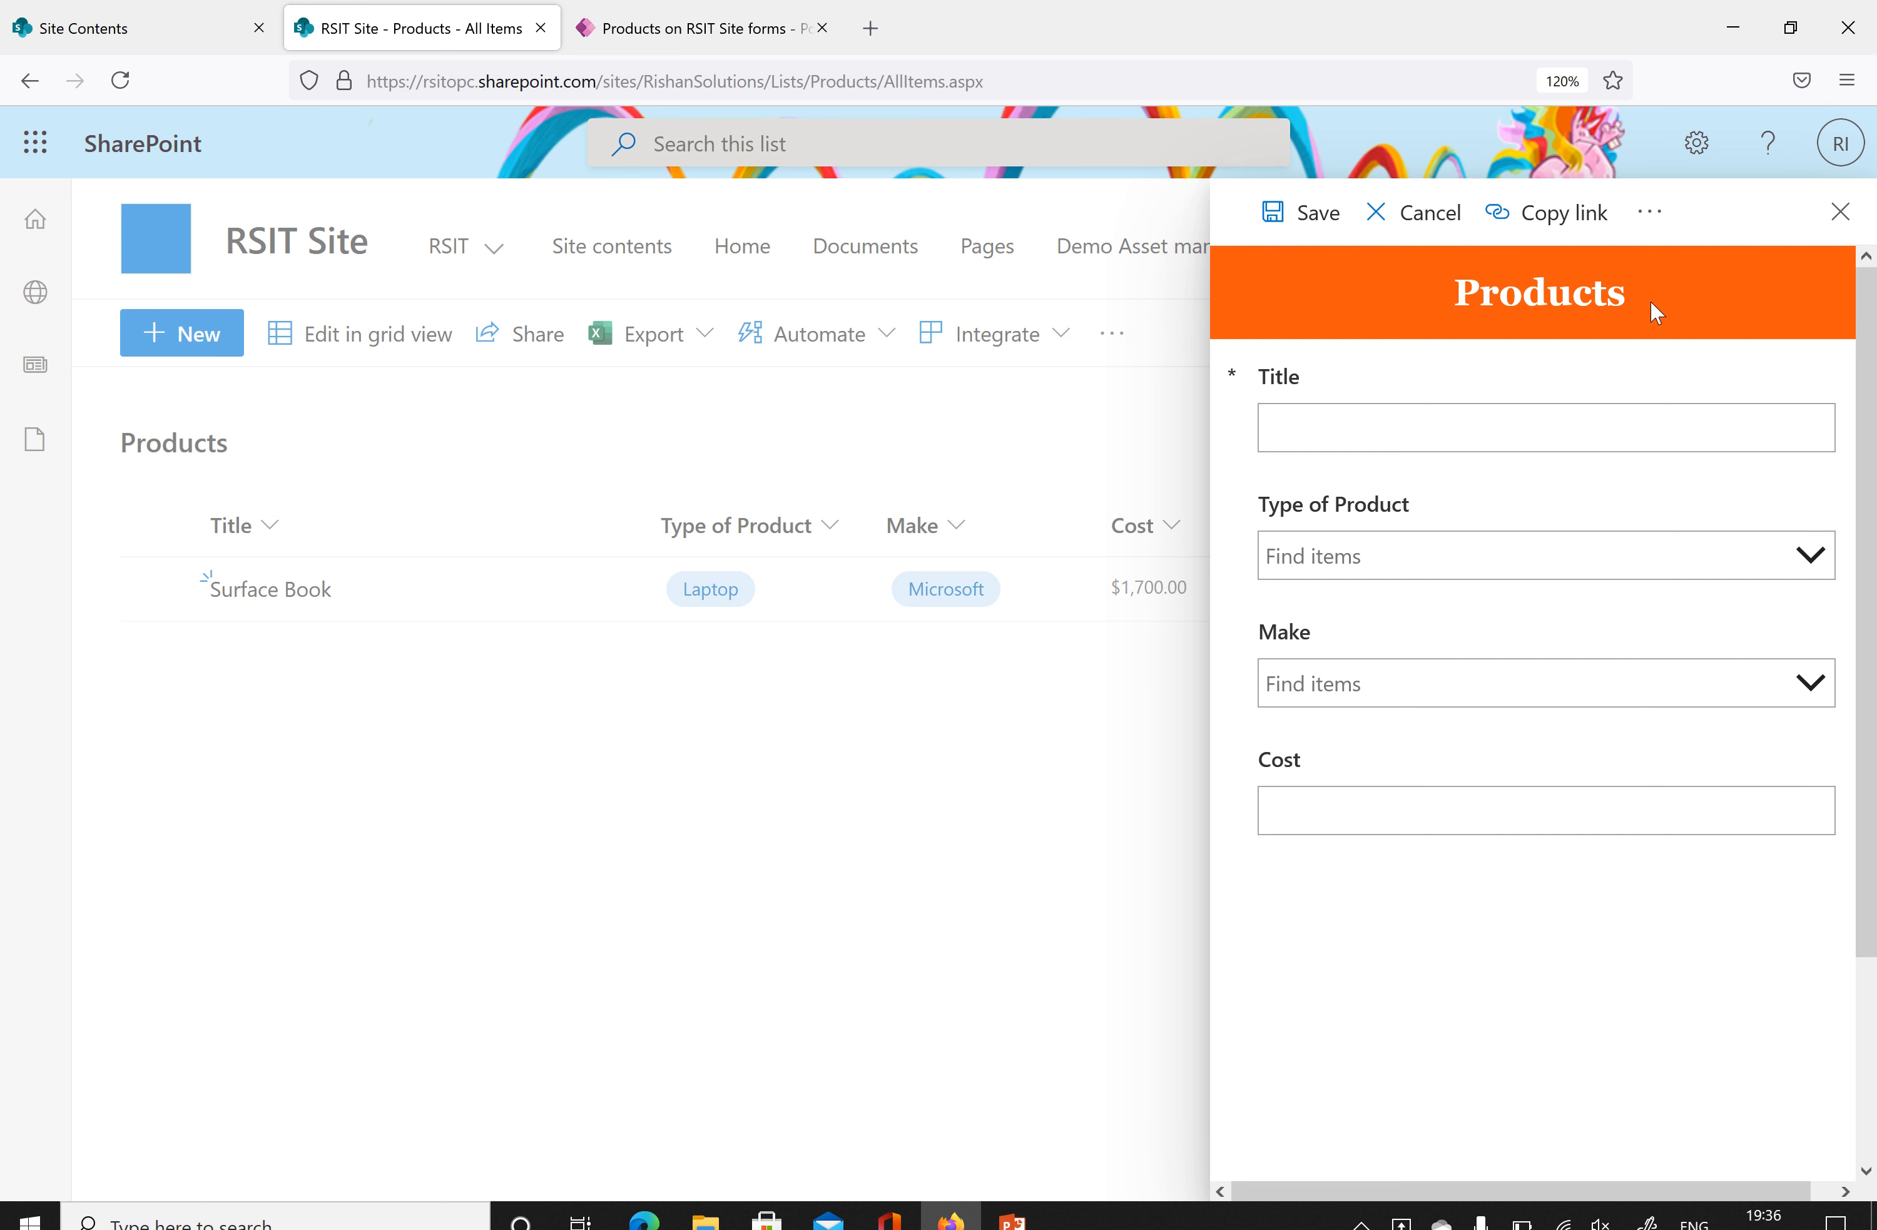
{"action": "left_click", "coordinate": [1387, 557]}
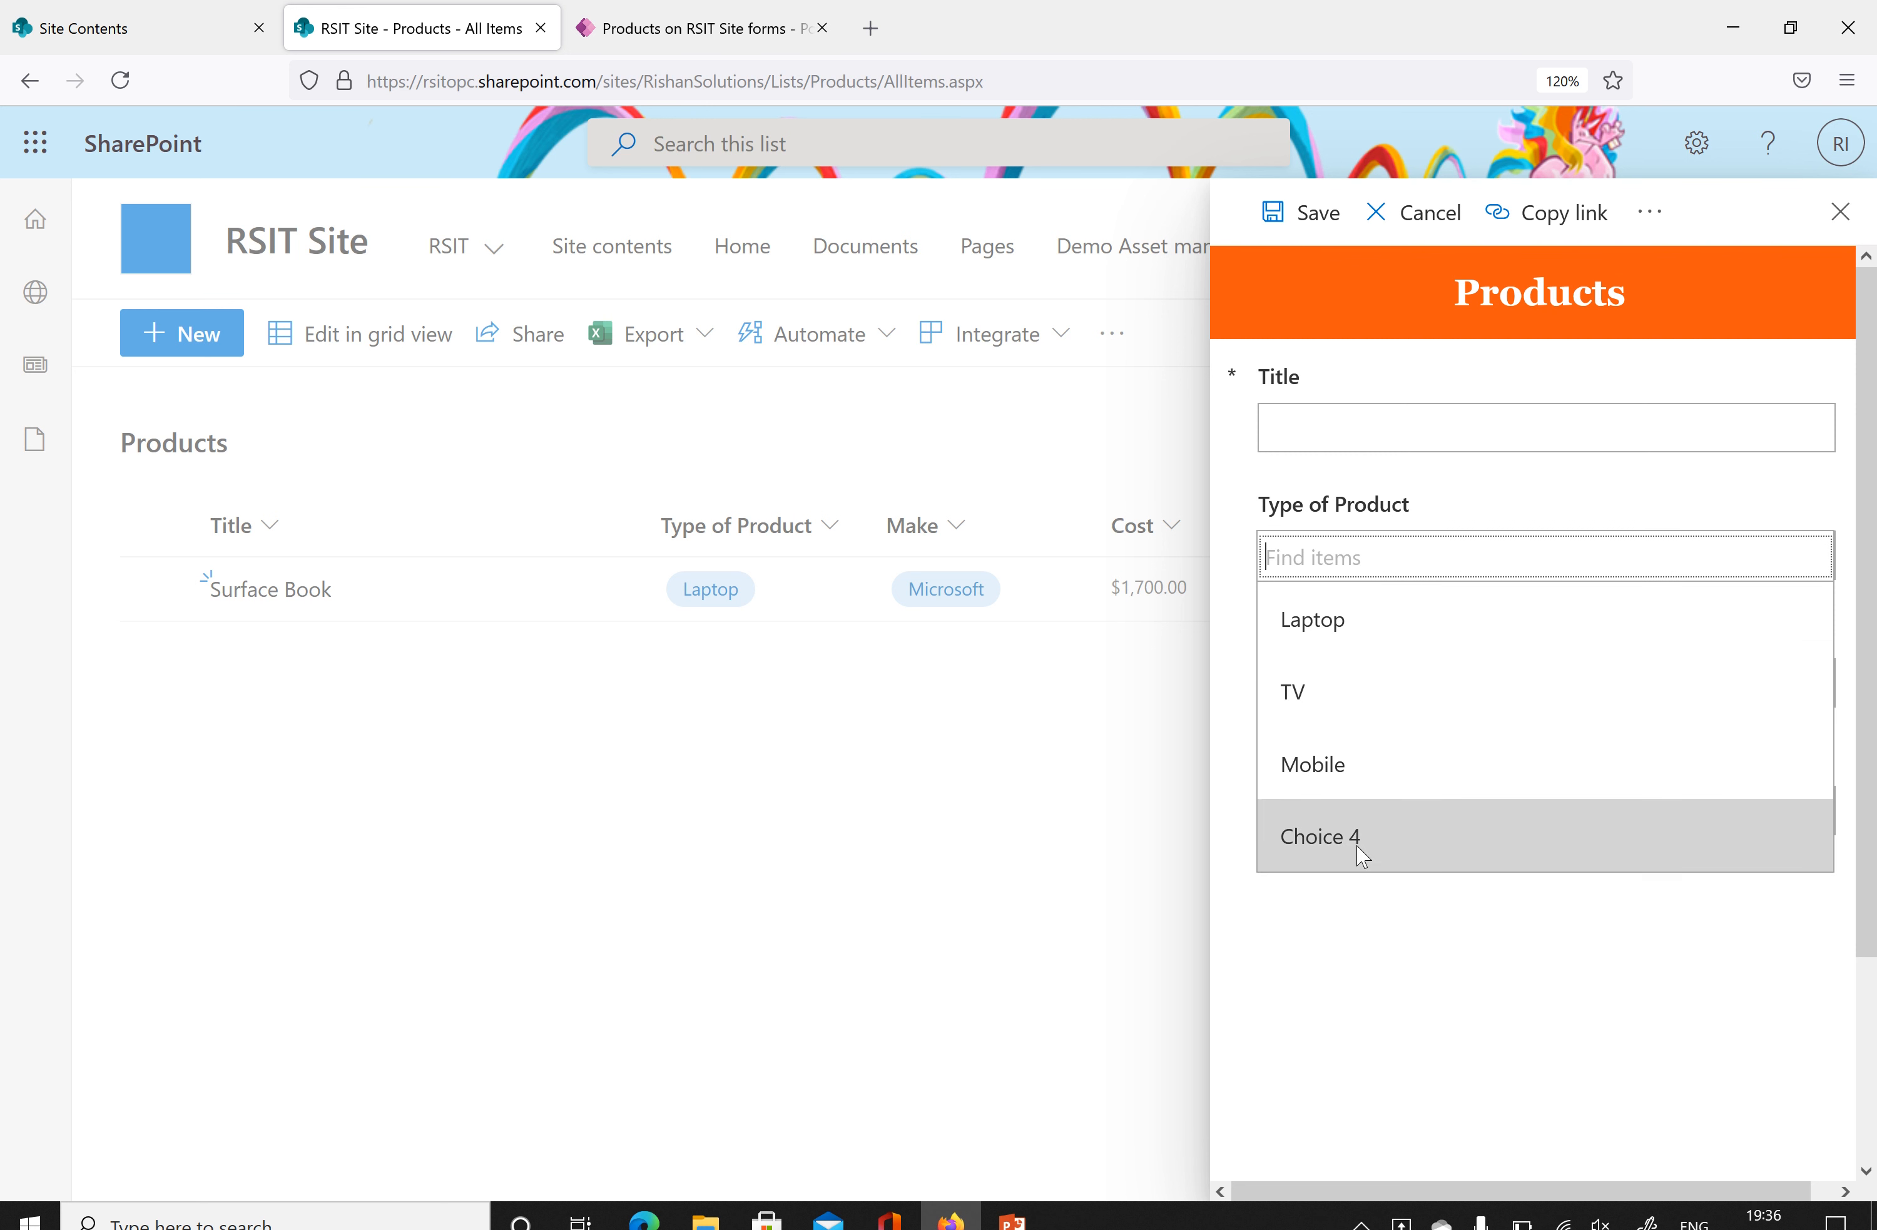
{"action": "left_click", "coordinate": [1358, 918]}
{"action": "left_click", "coordinate": [1387, 695]}
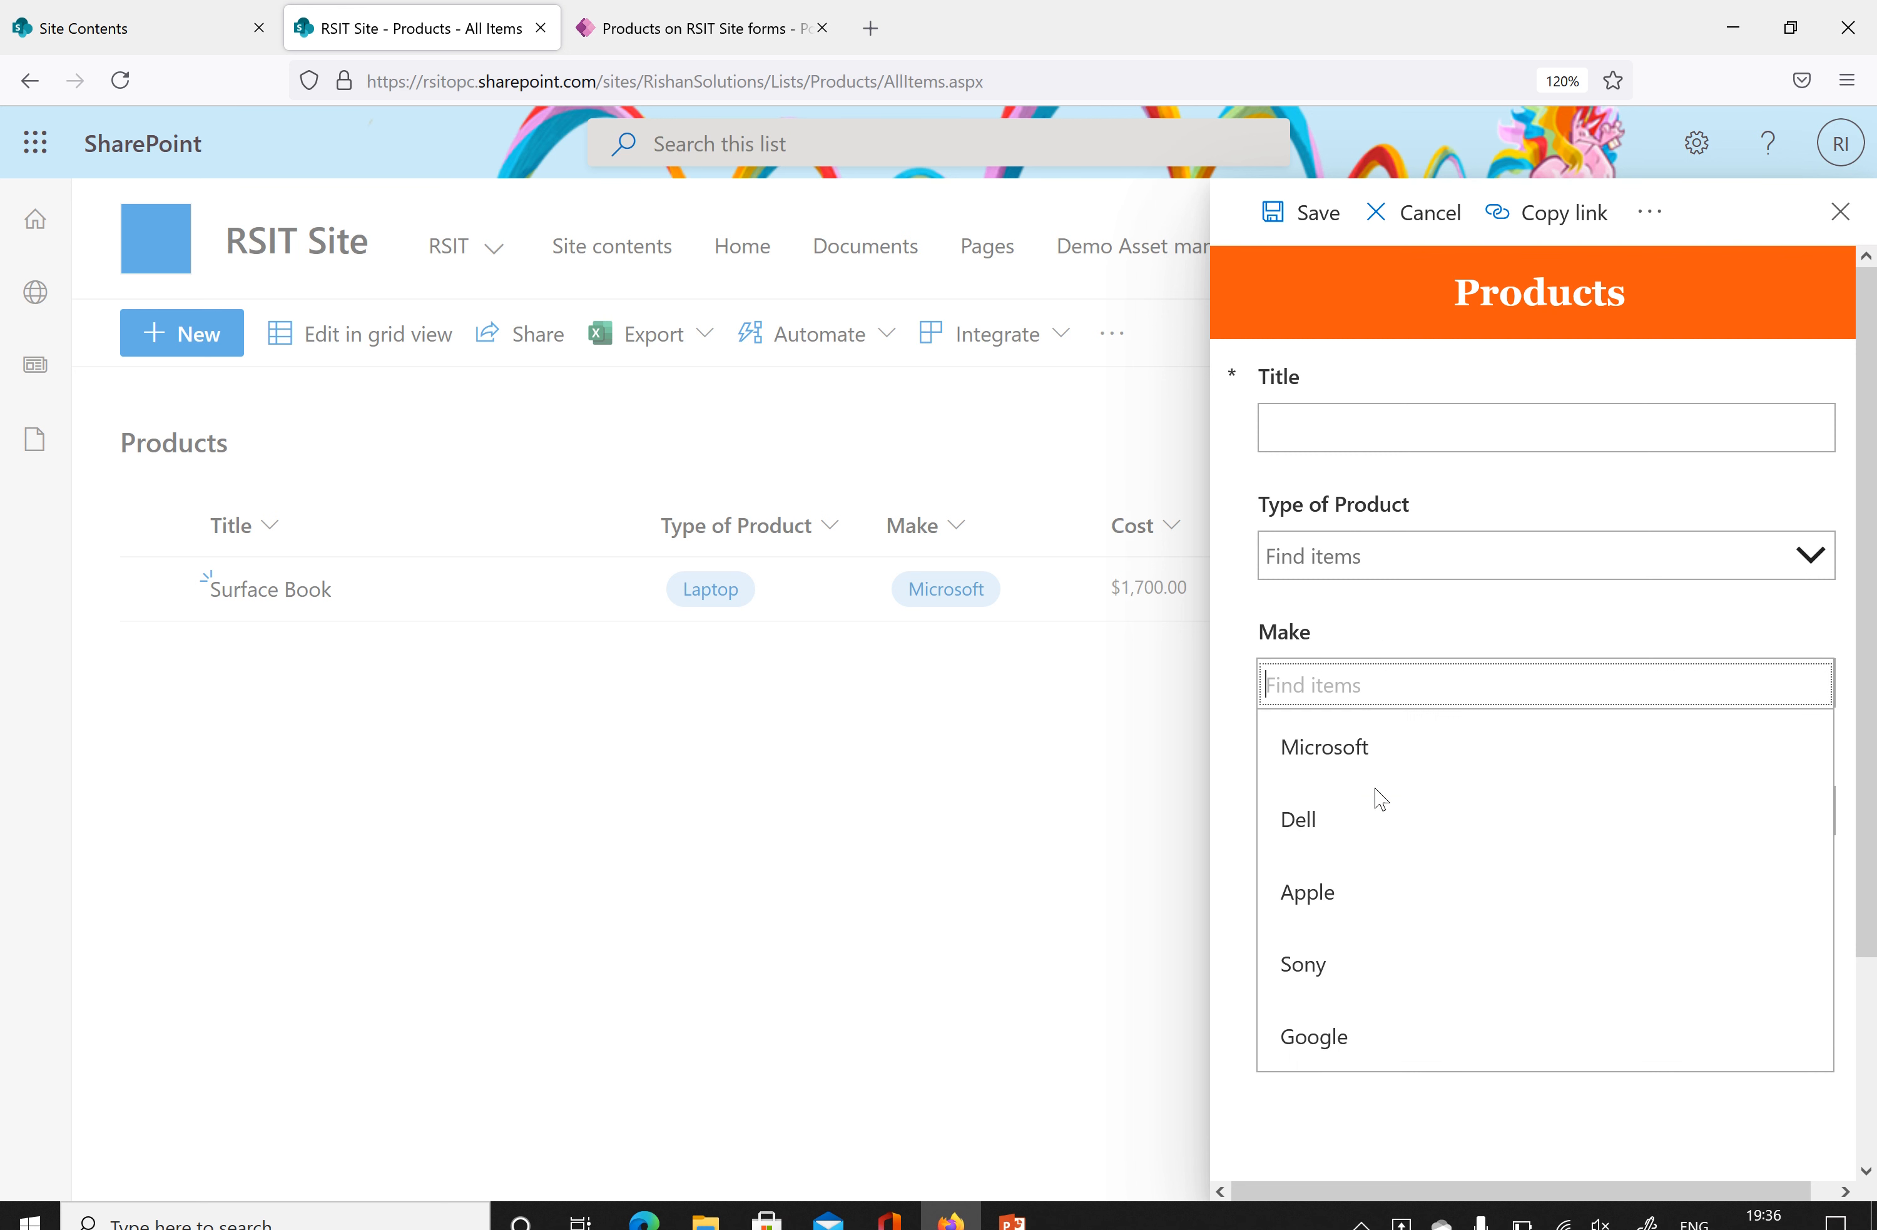
{"action": "left_click", "coordinate": [1496, 1114]}
{"action": "left_click", "coordinate": [1424, 814]}
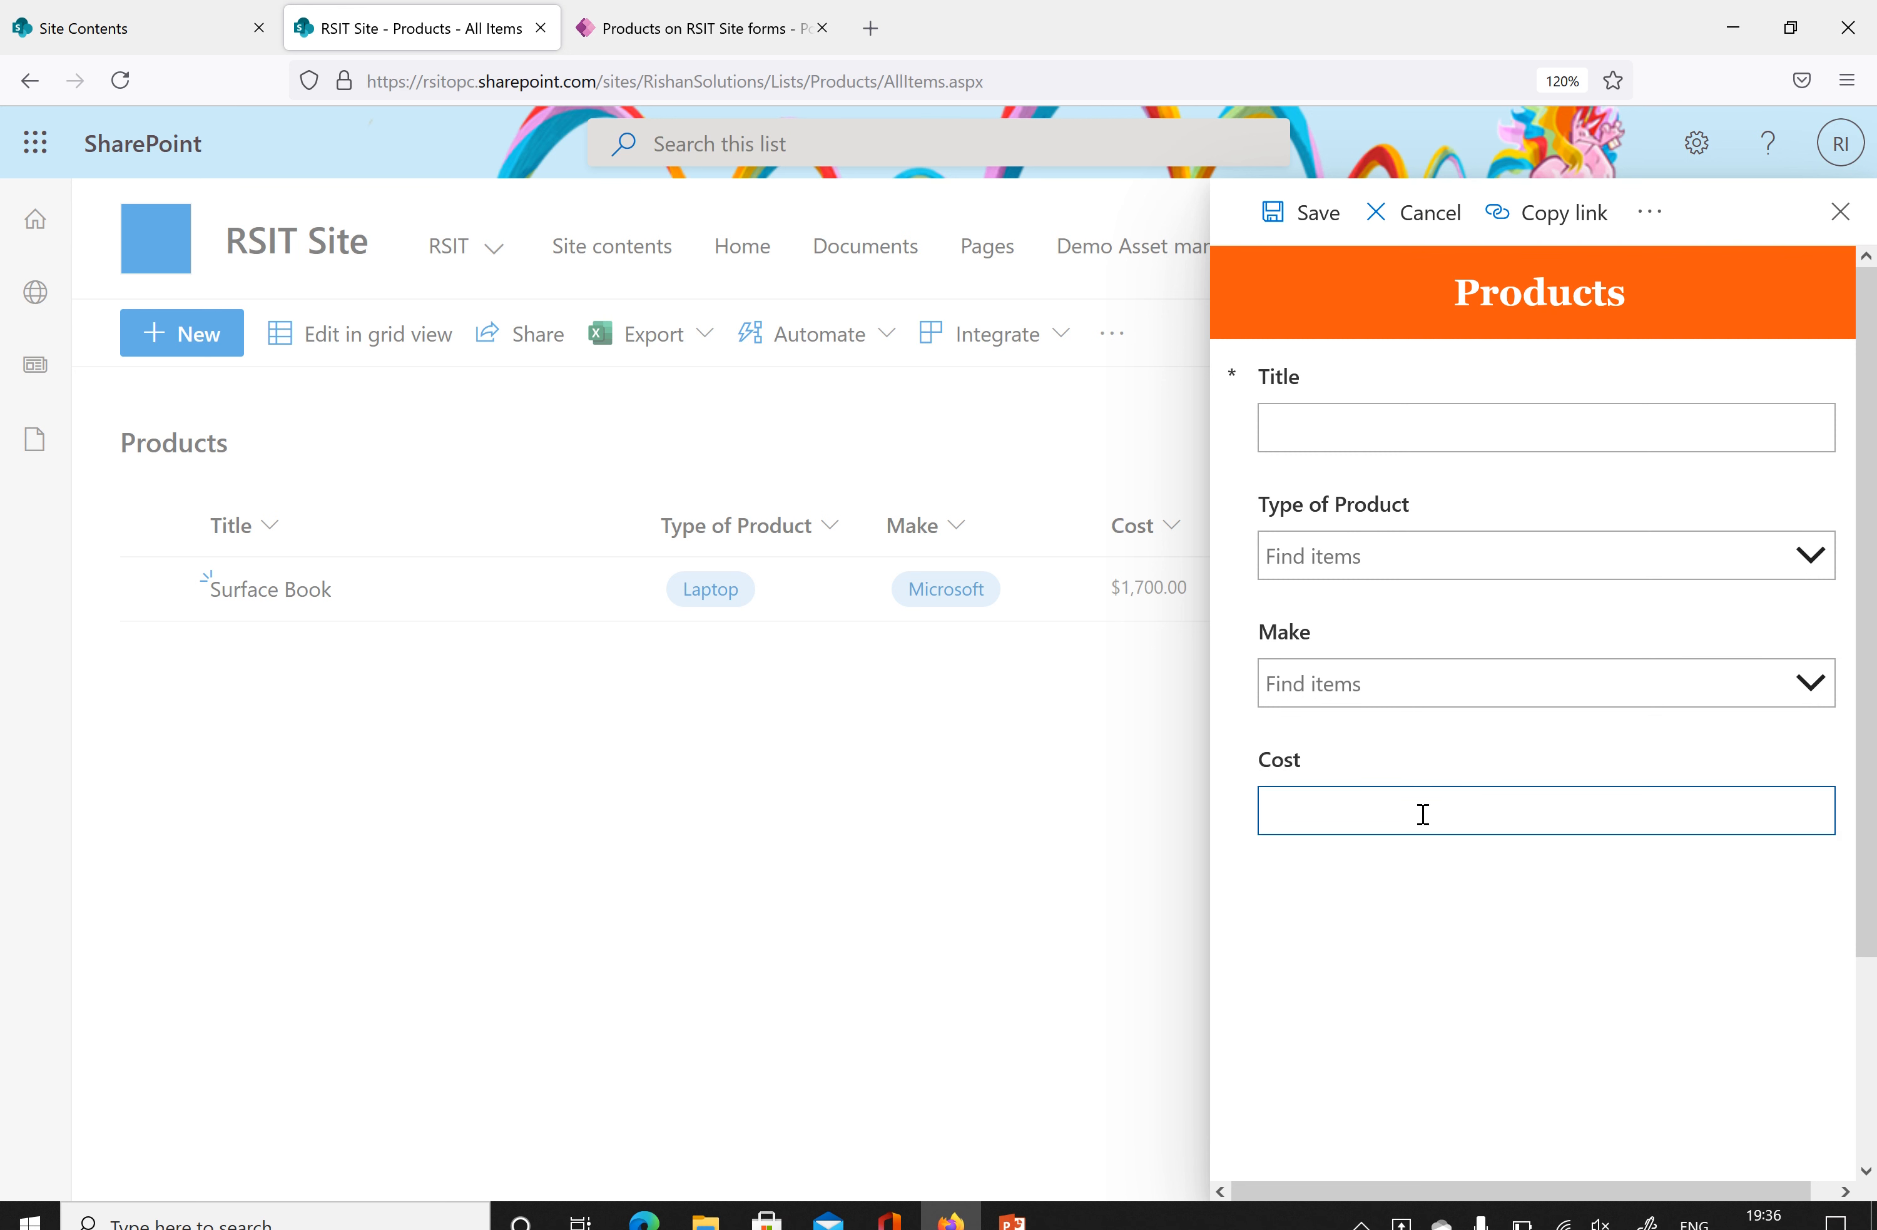
Enter Pixel as the title of the new Products item.
{"action": "left_click", "coordinate": [1395, 429]}
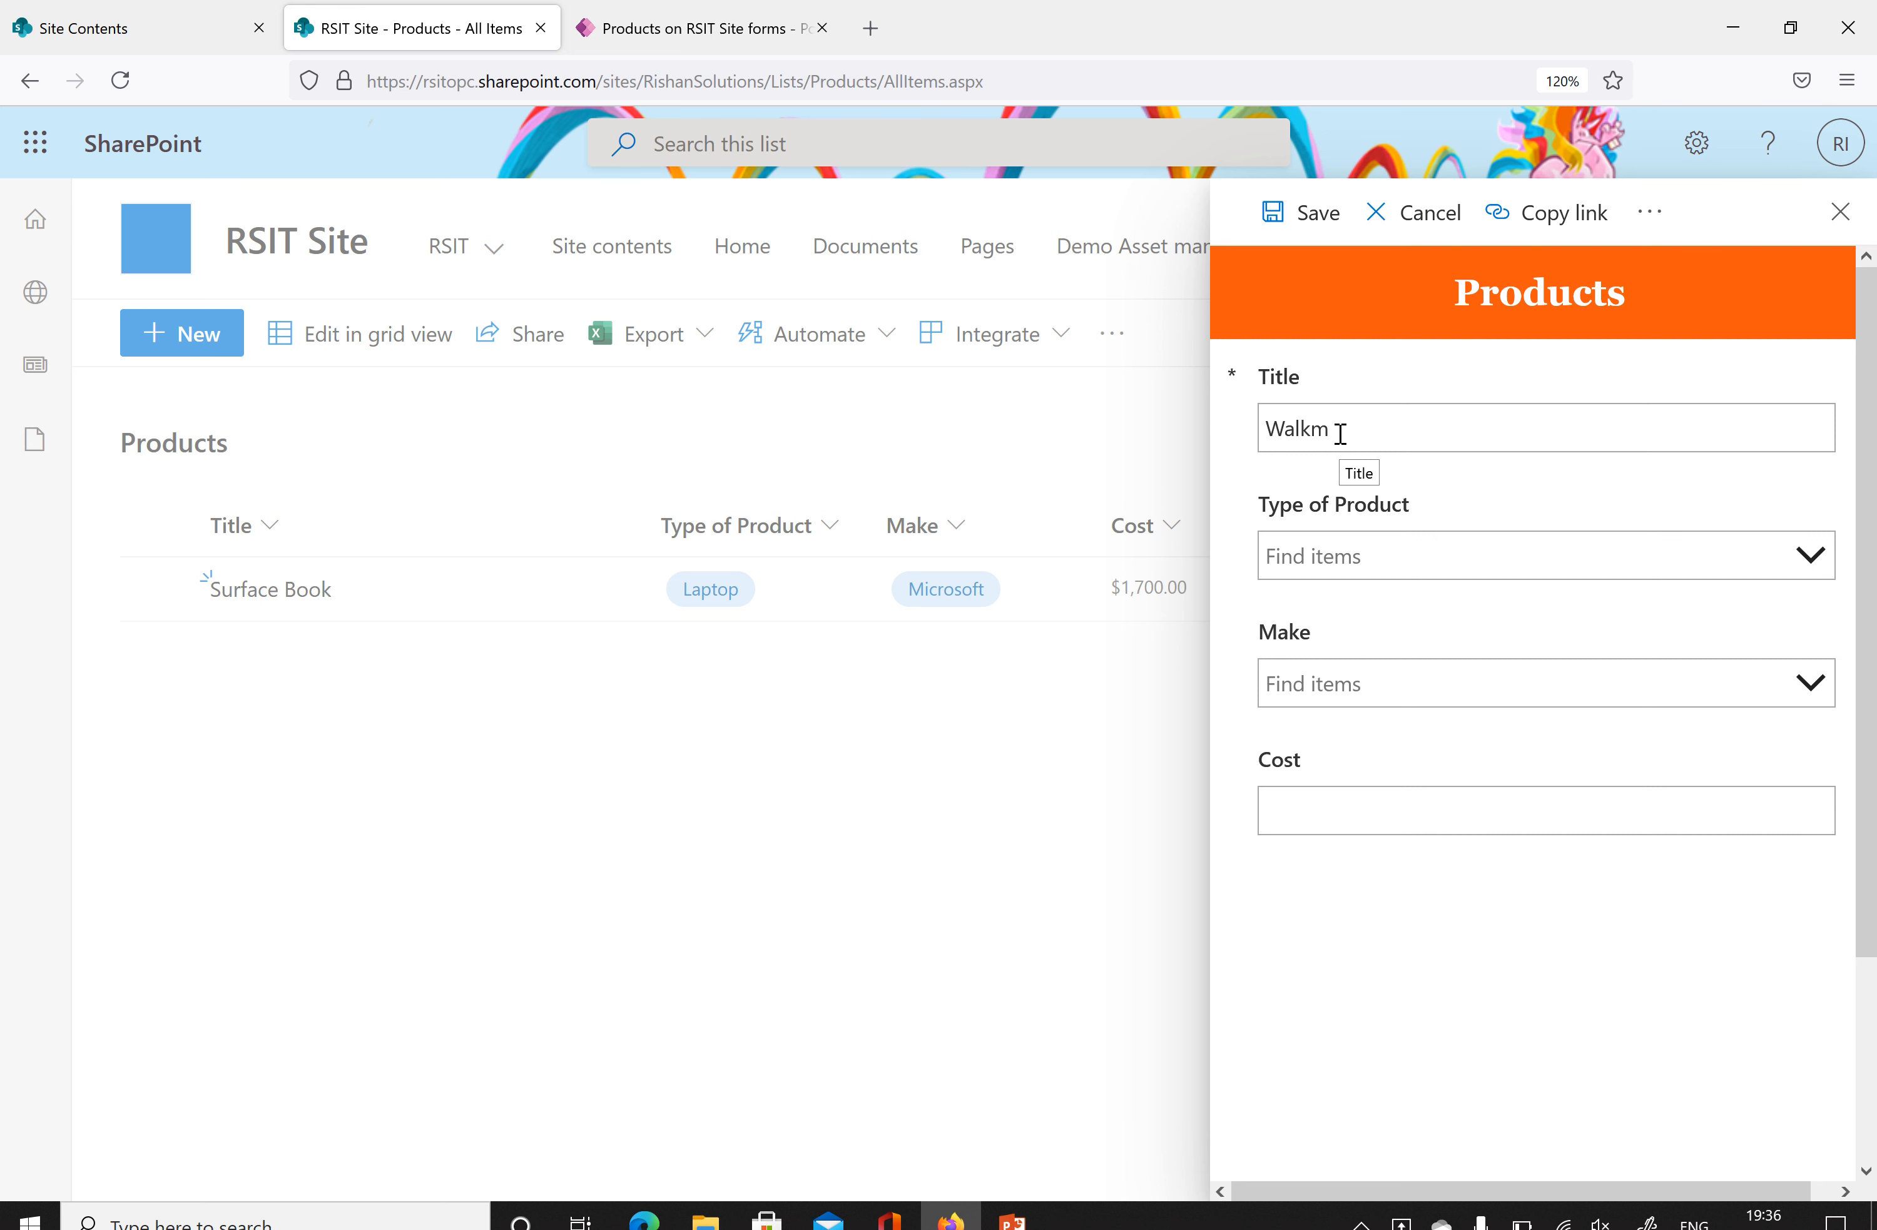
{"action": "left_click", "coordinate": [1324, 555]}
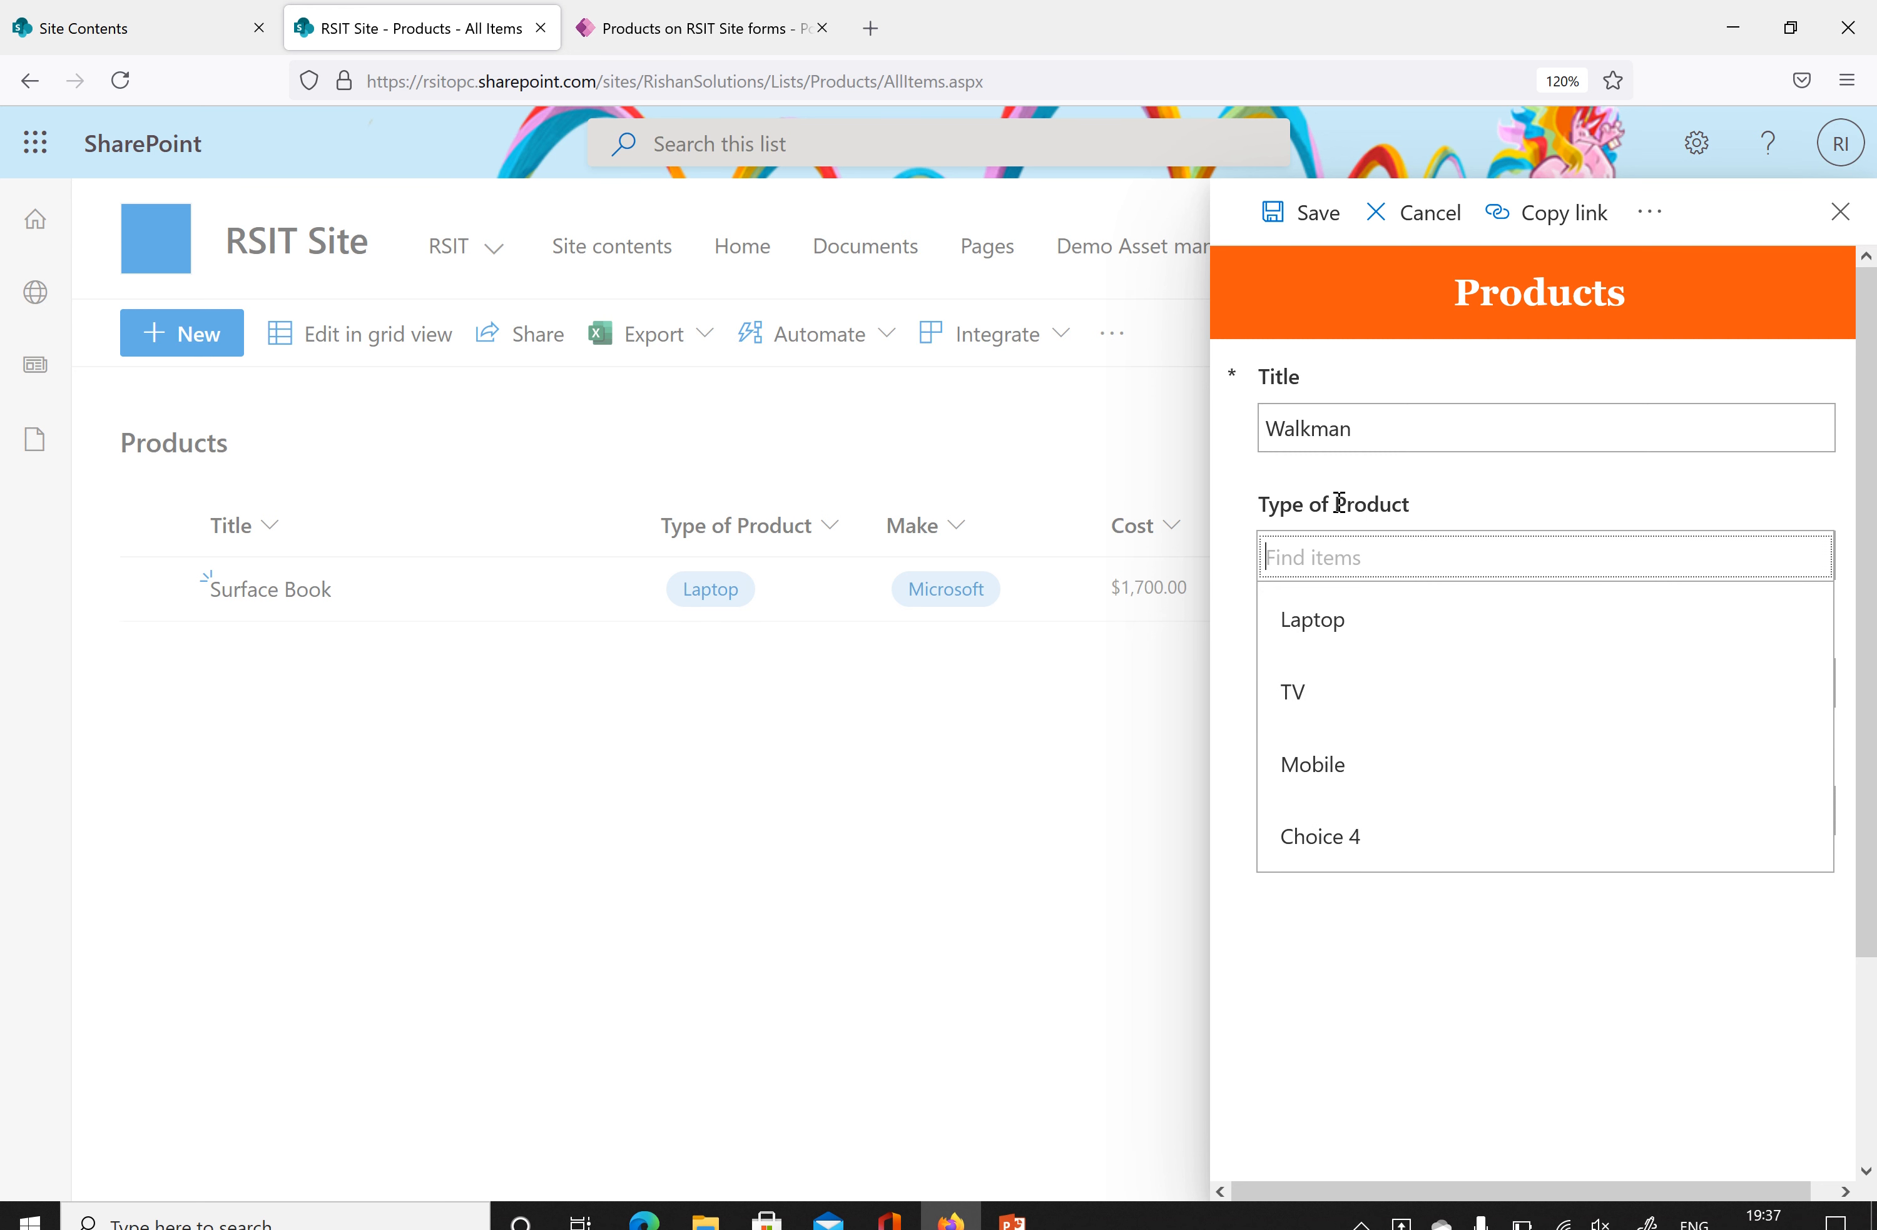
{"action": "left_click_drag", "start_coordinate": [1379, 433], "coordinate": [1266, 428]}
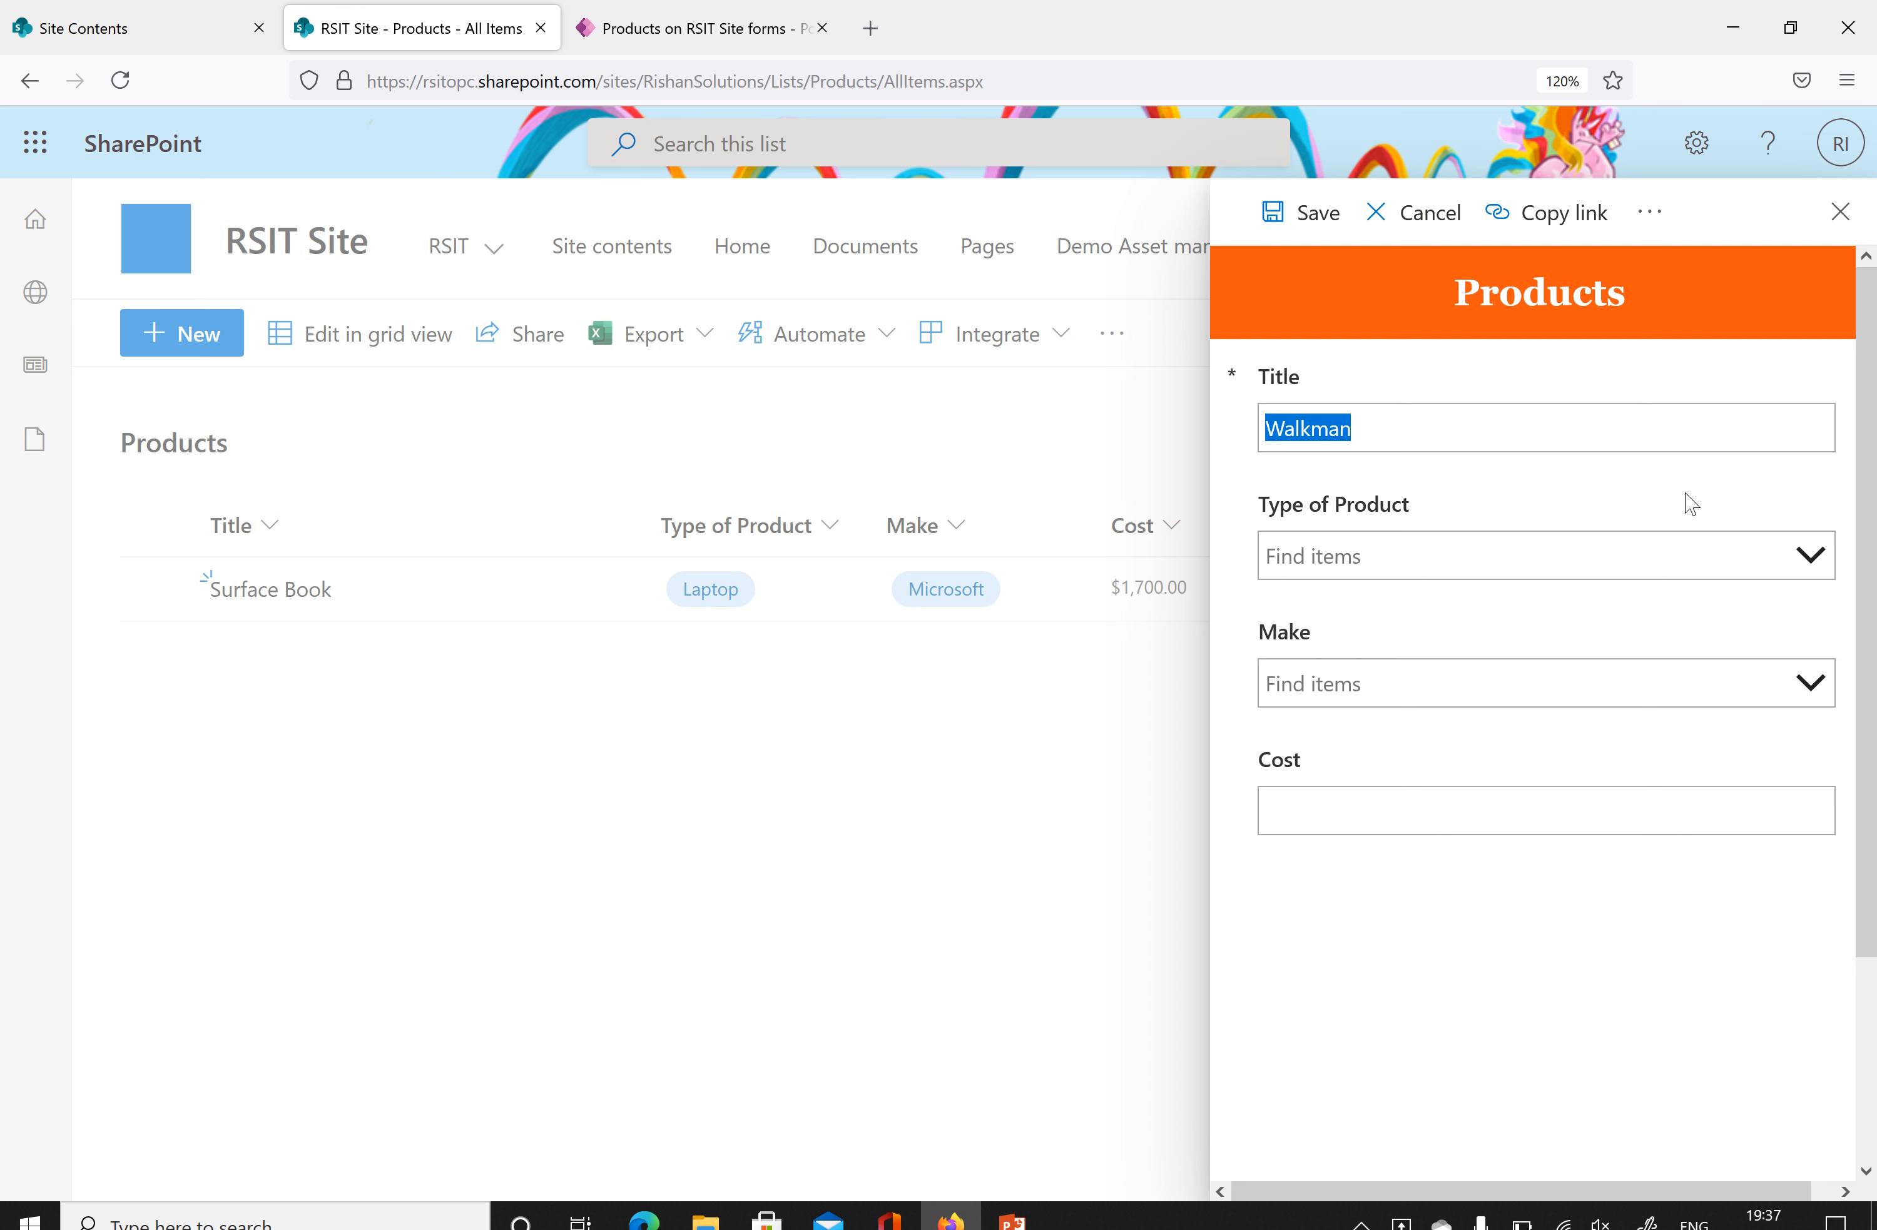
{"action": "type", "text": "Pixel"}
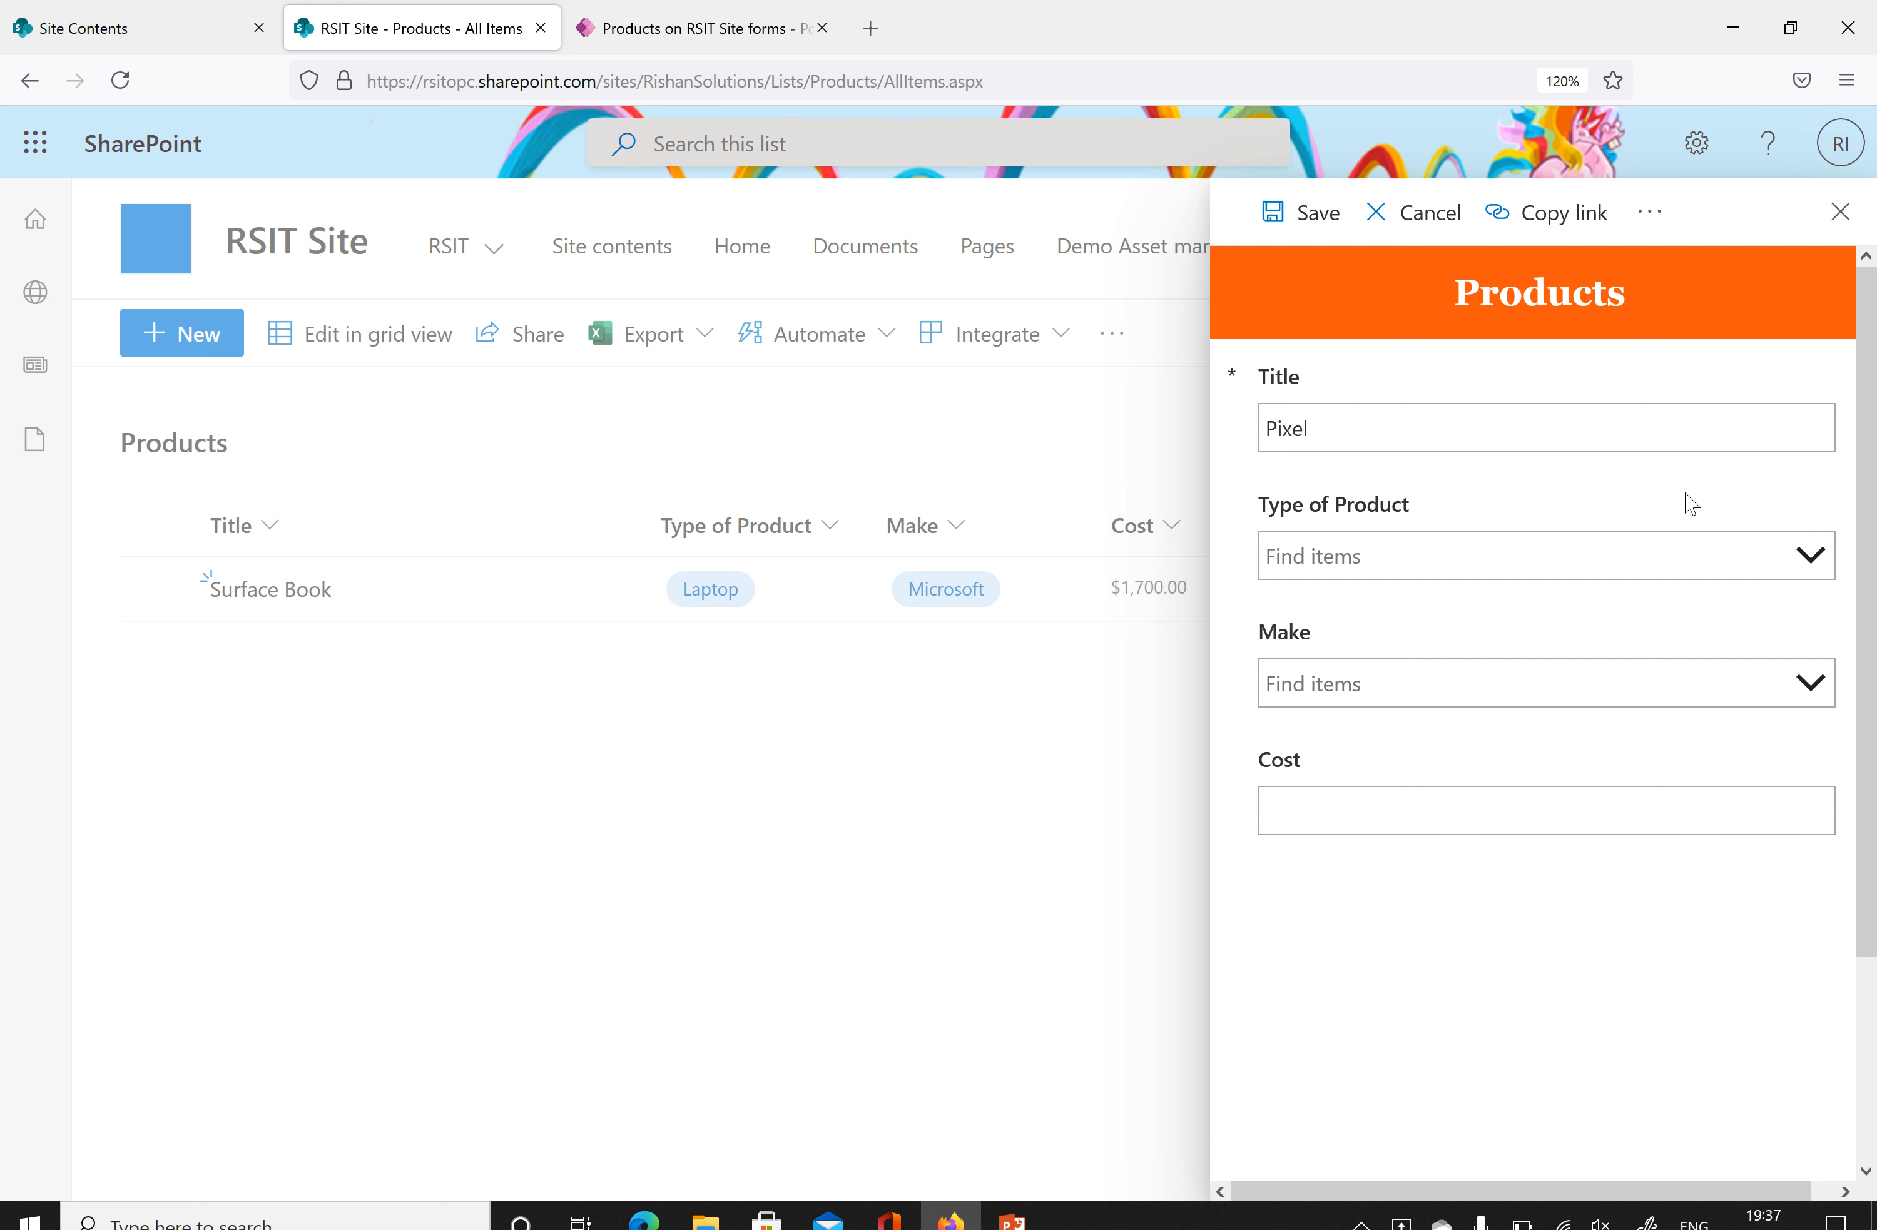
Set the new item's type to Mobile, make to Google and cost to 450, and save it.
{"action": "left_click", "coordinate": [1400, 559]}
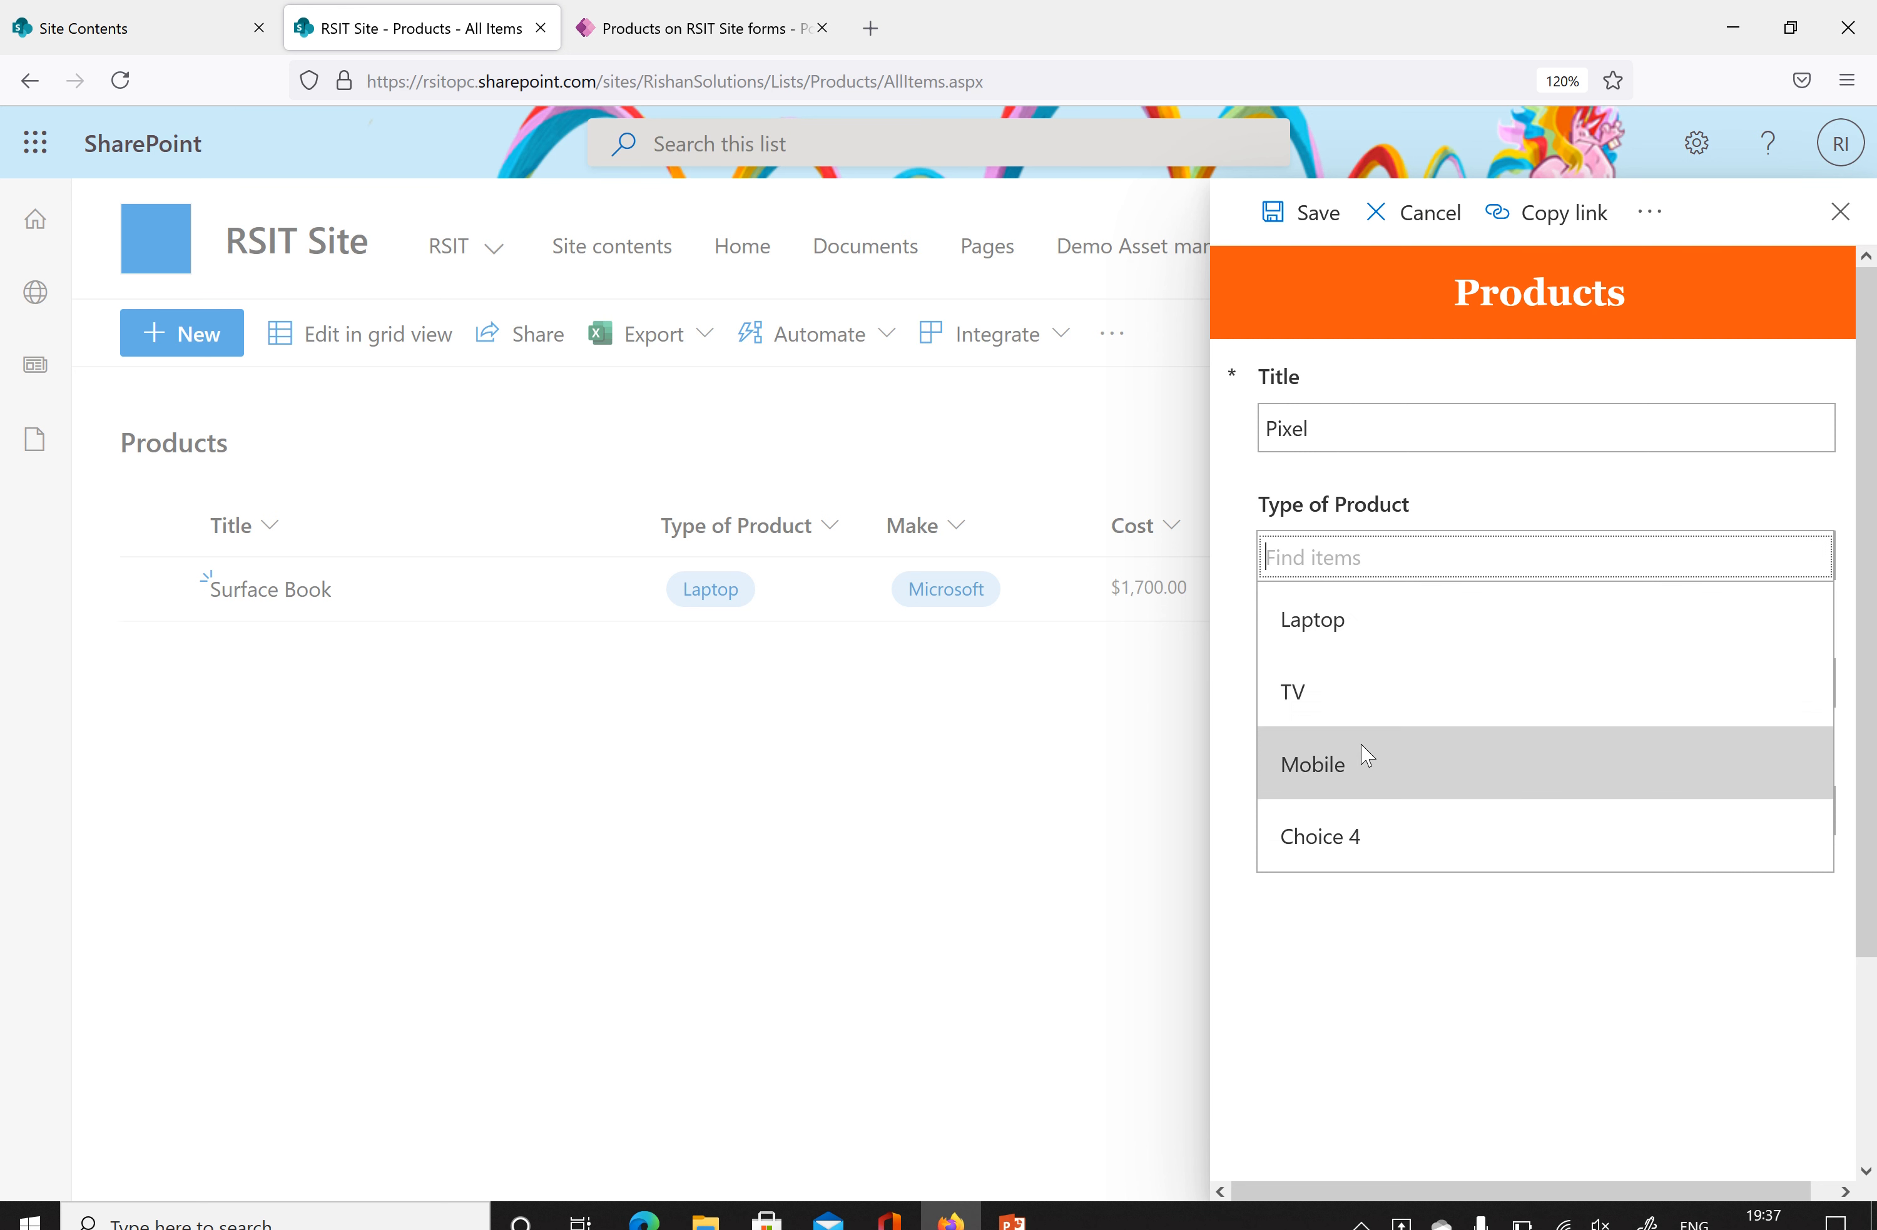
{"action": "left_click", "coordinate": [1355, 769]}
{"action": "left_click", "coordinate": [1421, 683]}
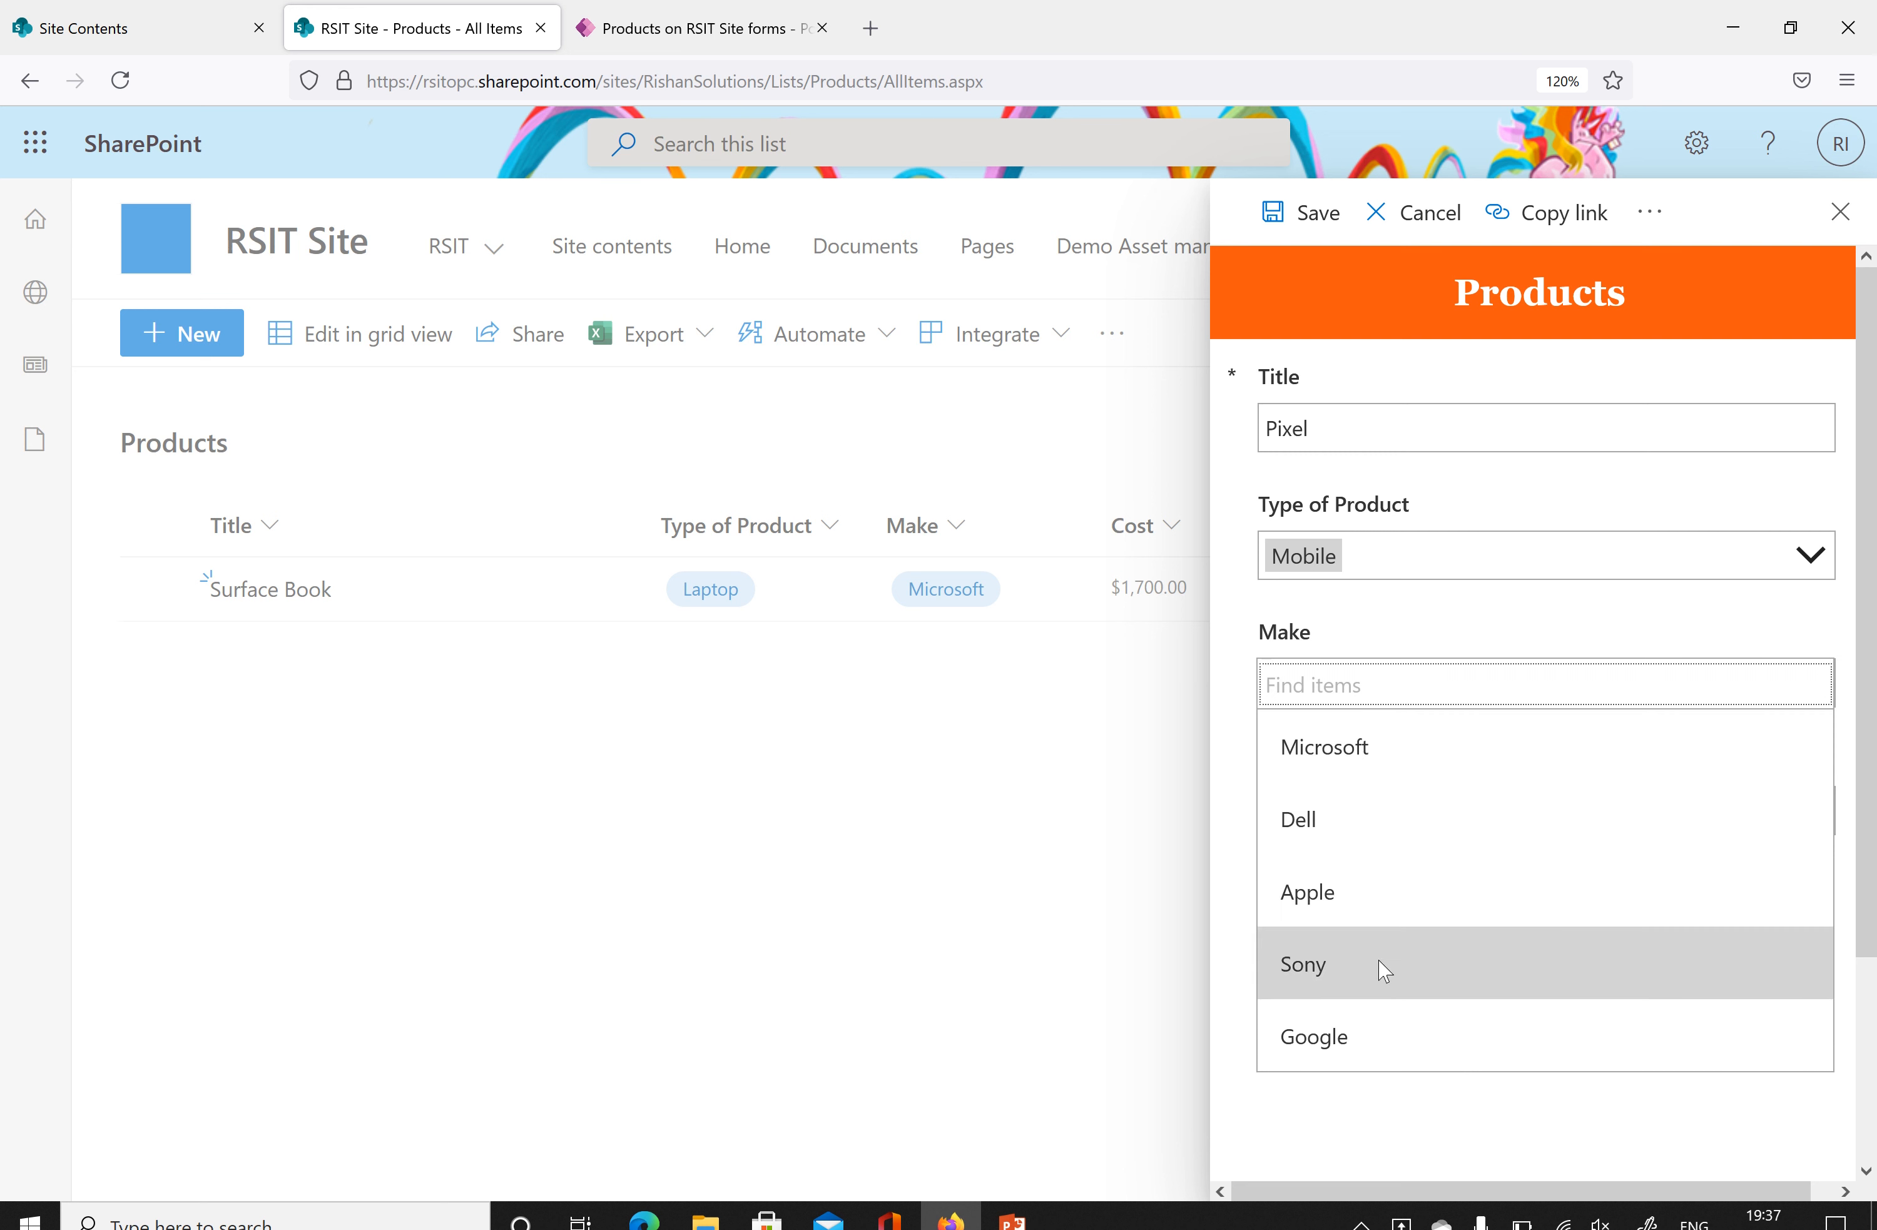
{"action": "left_click", "coordinate": [1366, 1042]}
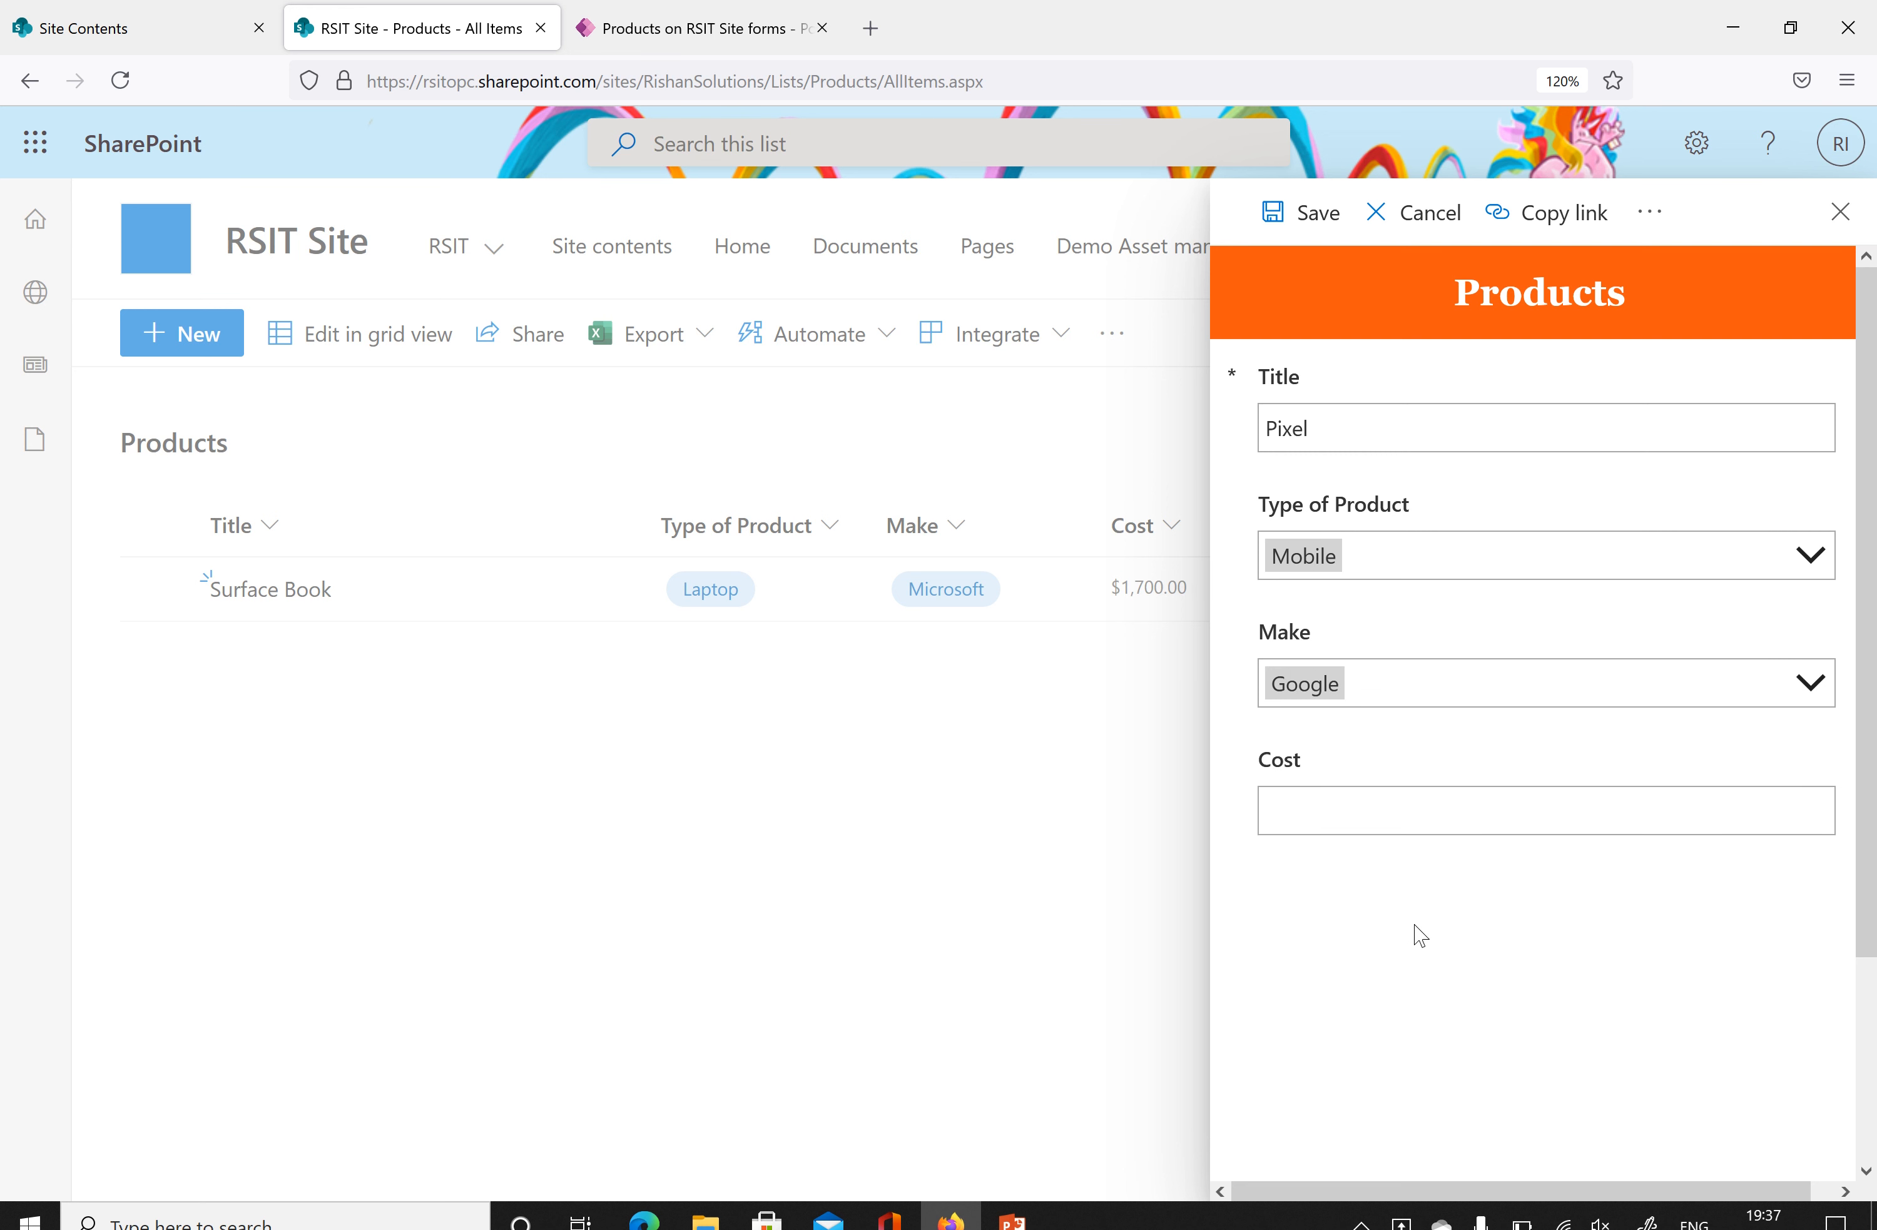
{"action": "left_click", "coordinate": [1412, 798]}
{"action": "left_click", "coordinate": [1295, 213]}
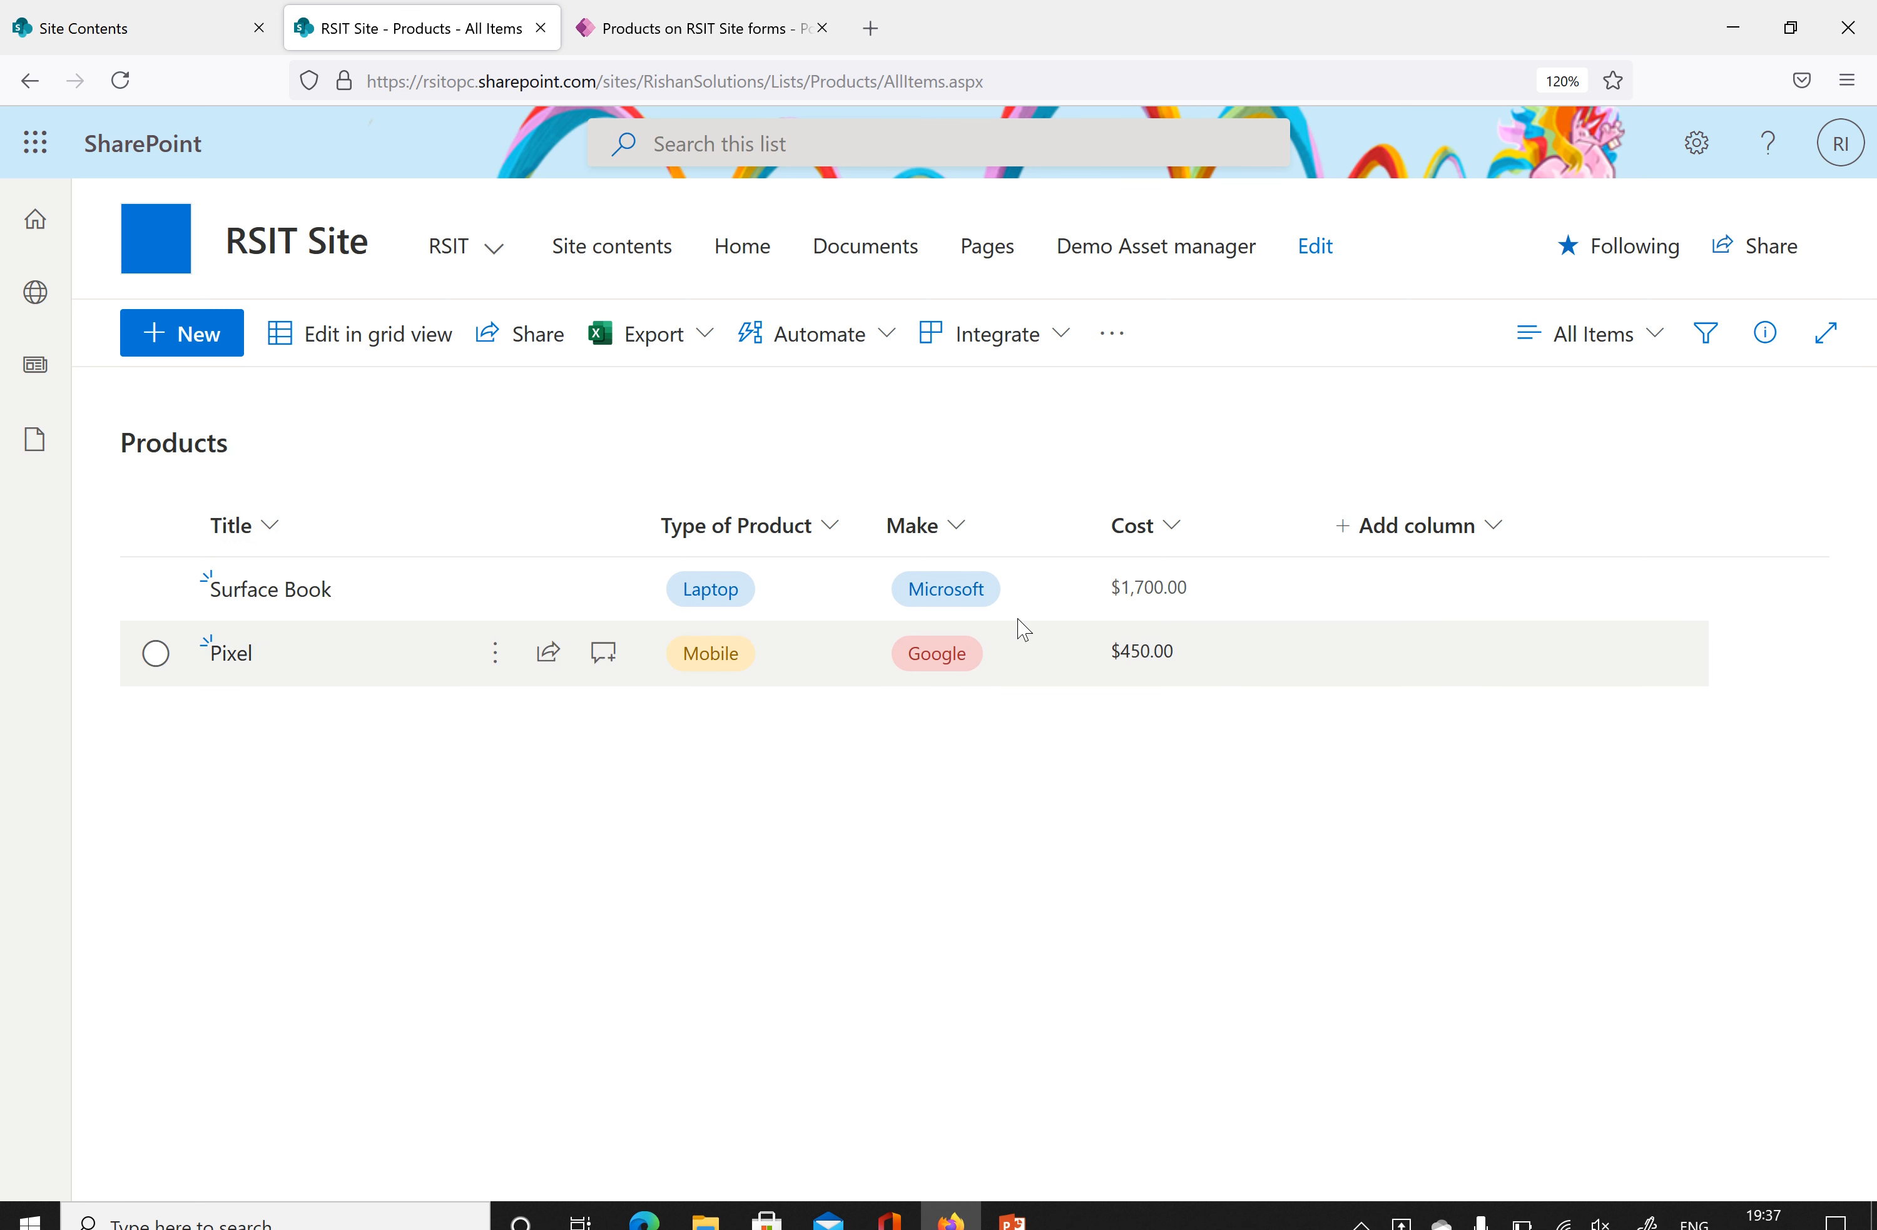
Review the Make column's settings and choices, and close them without changes.
{"action": "left_click", "coordinate": [964, 546]}
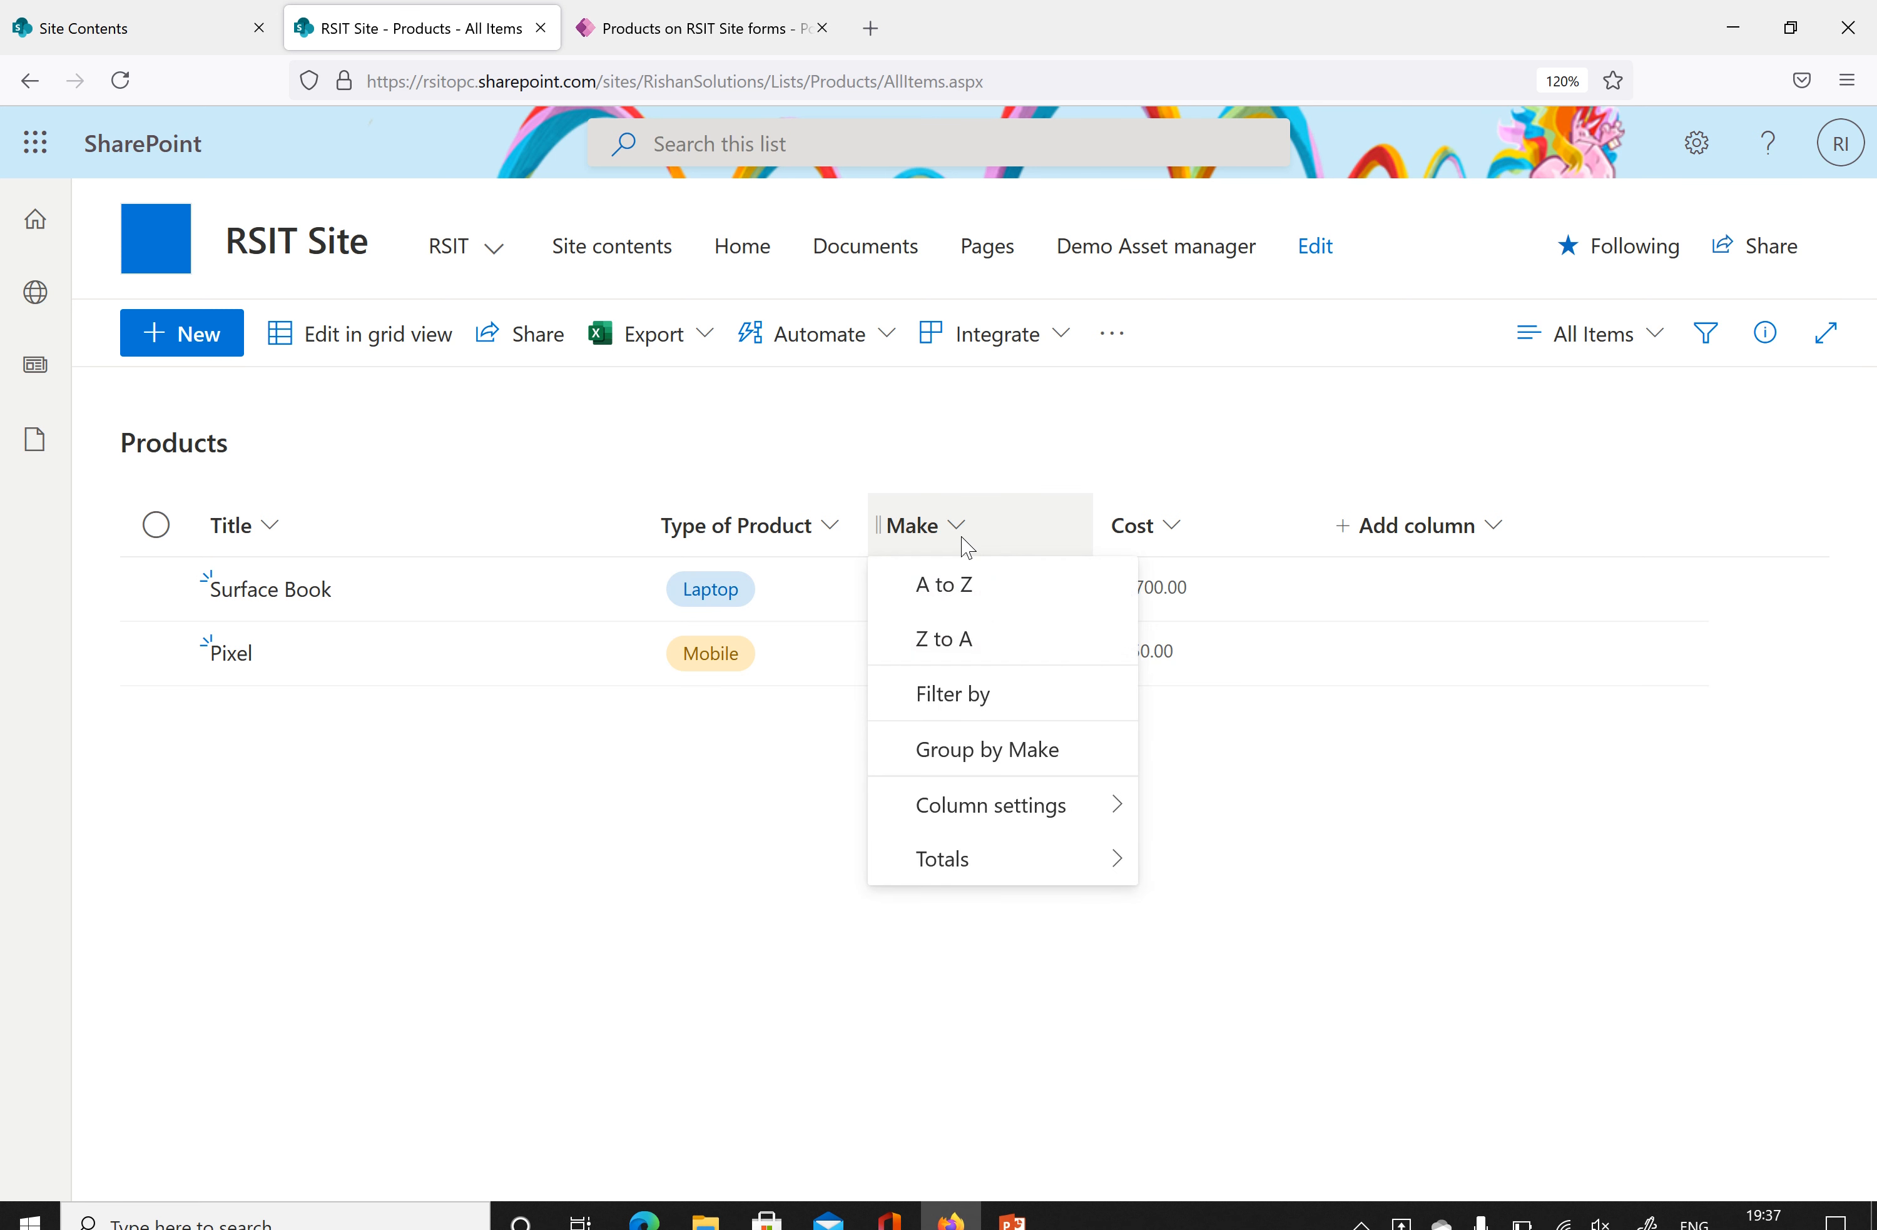
{"action": "mouse_move", "coordinate": [999, 804]}
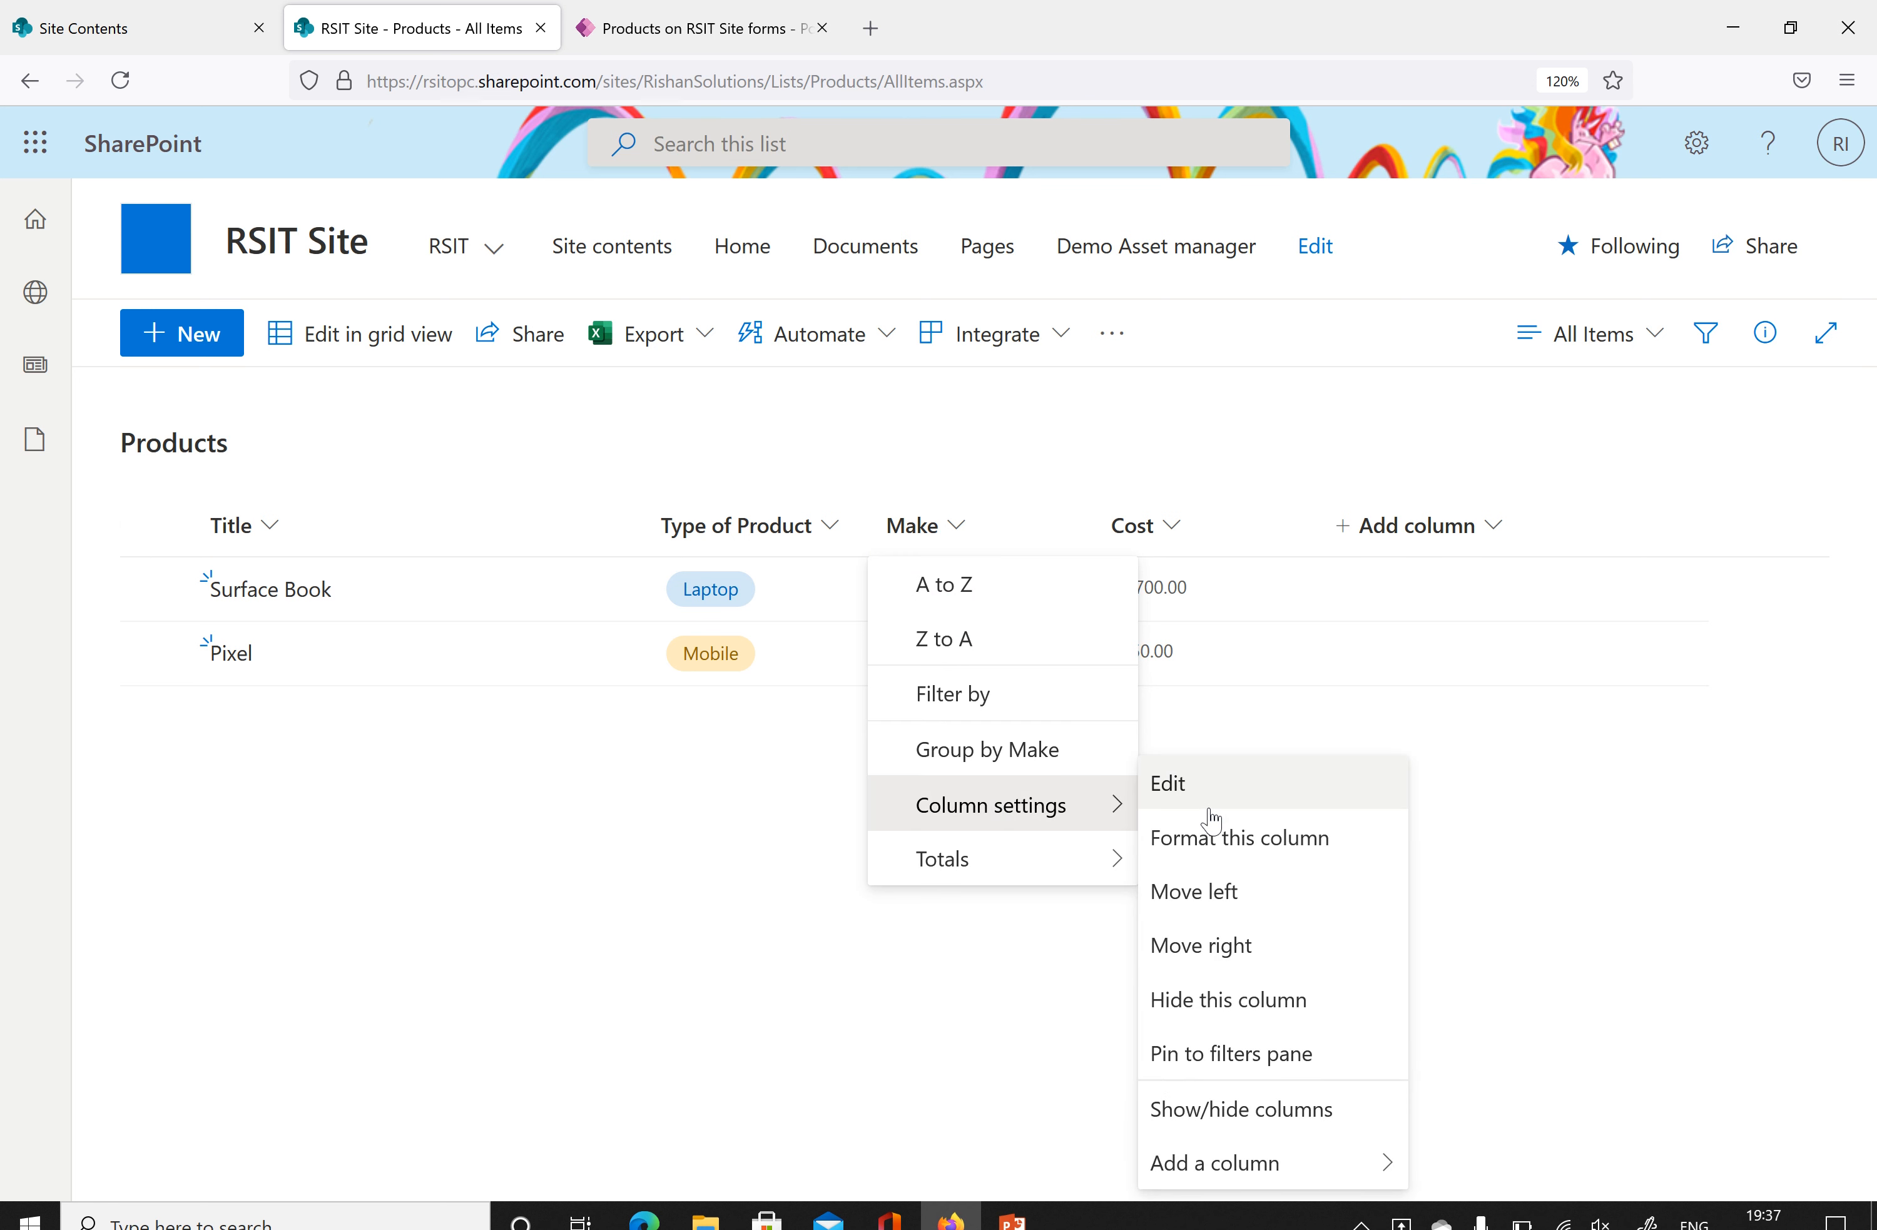
{"action": "left_click", "coordinate": [1166, 783]}
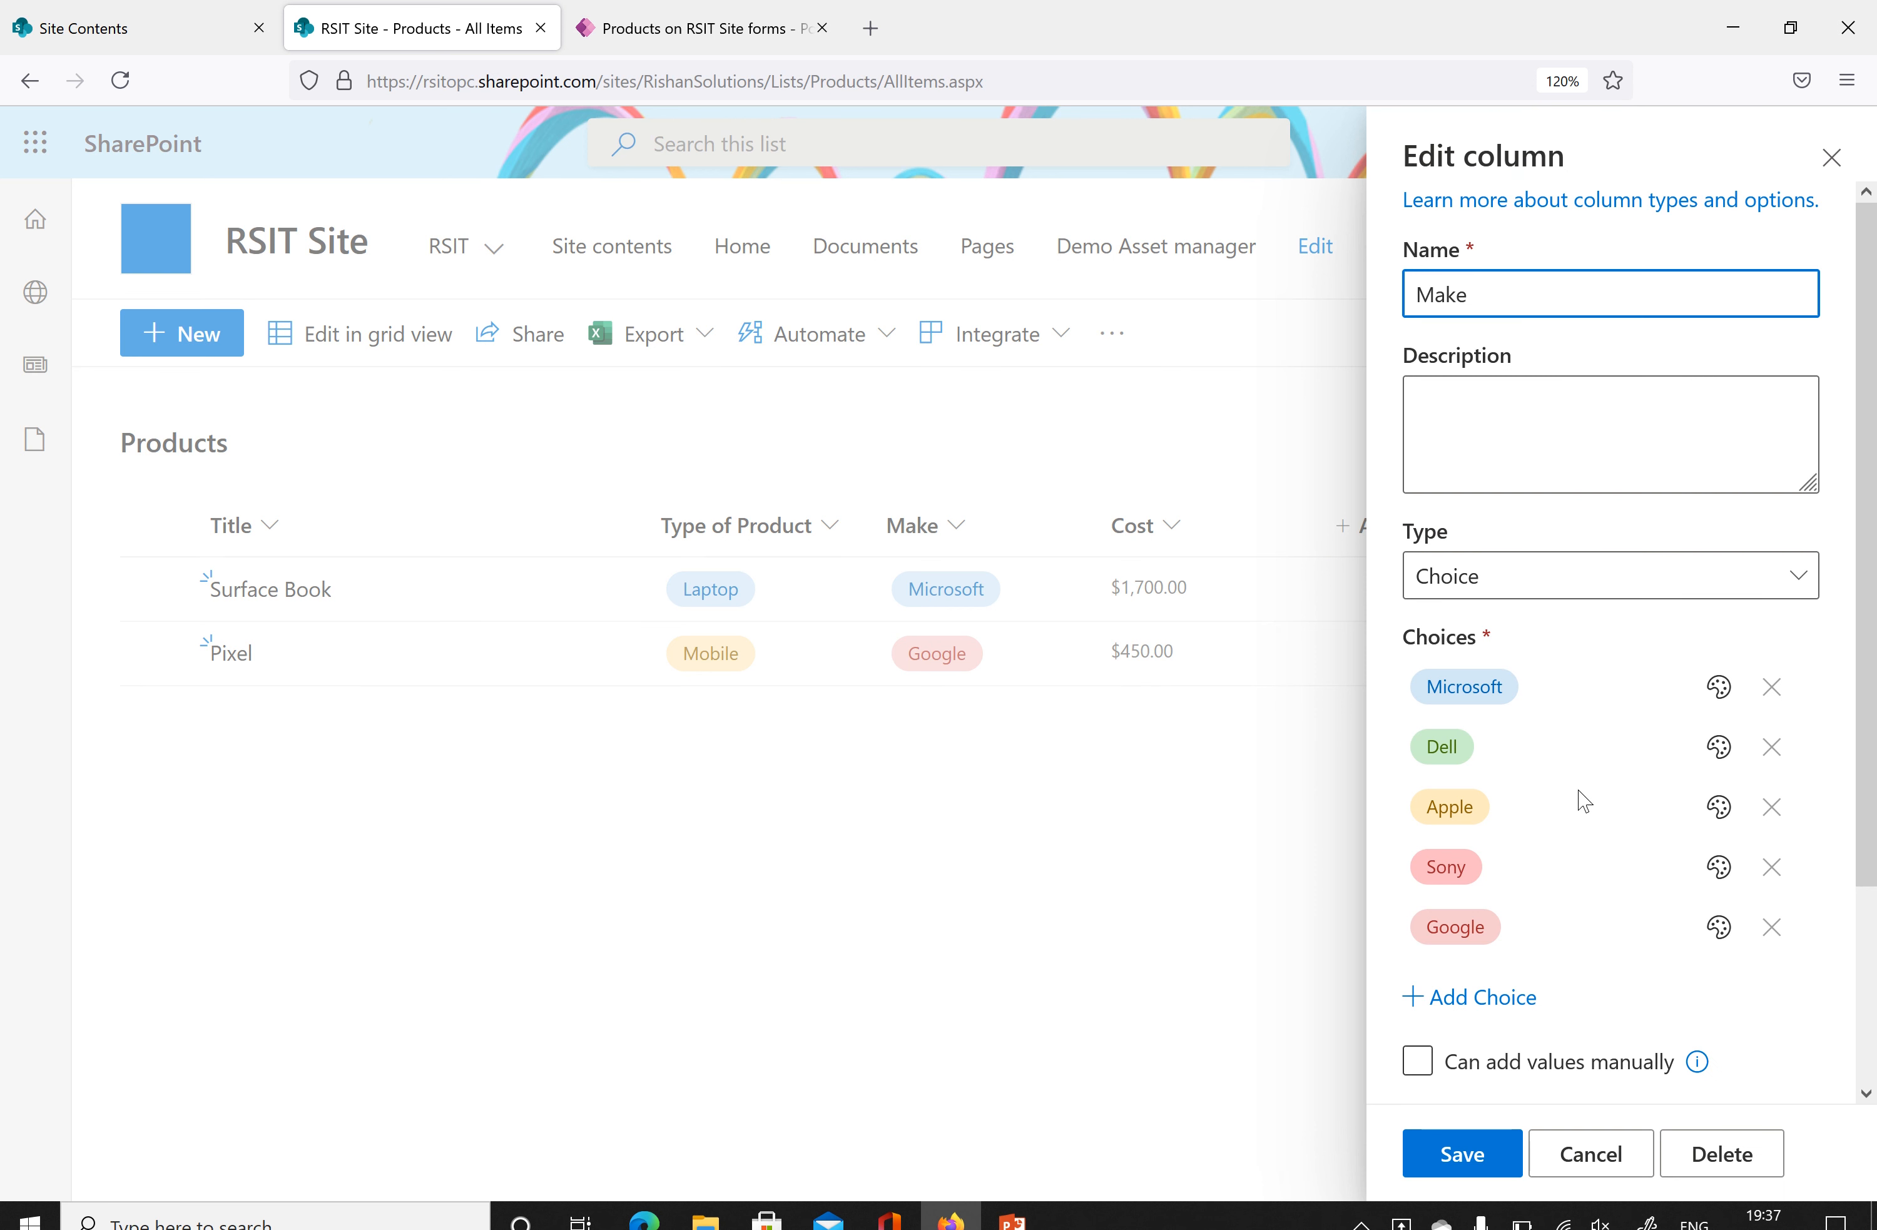
{"action": "left_click", "coordinate": [1831, 157]}
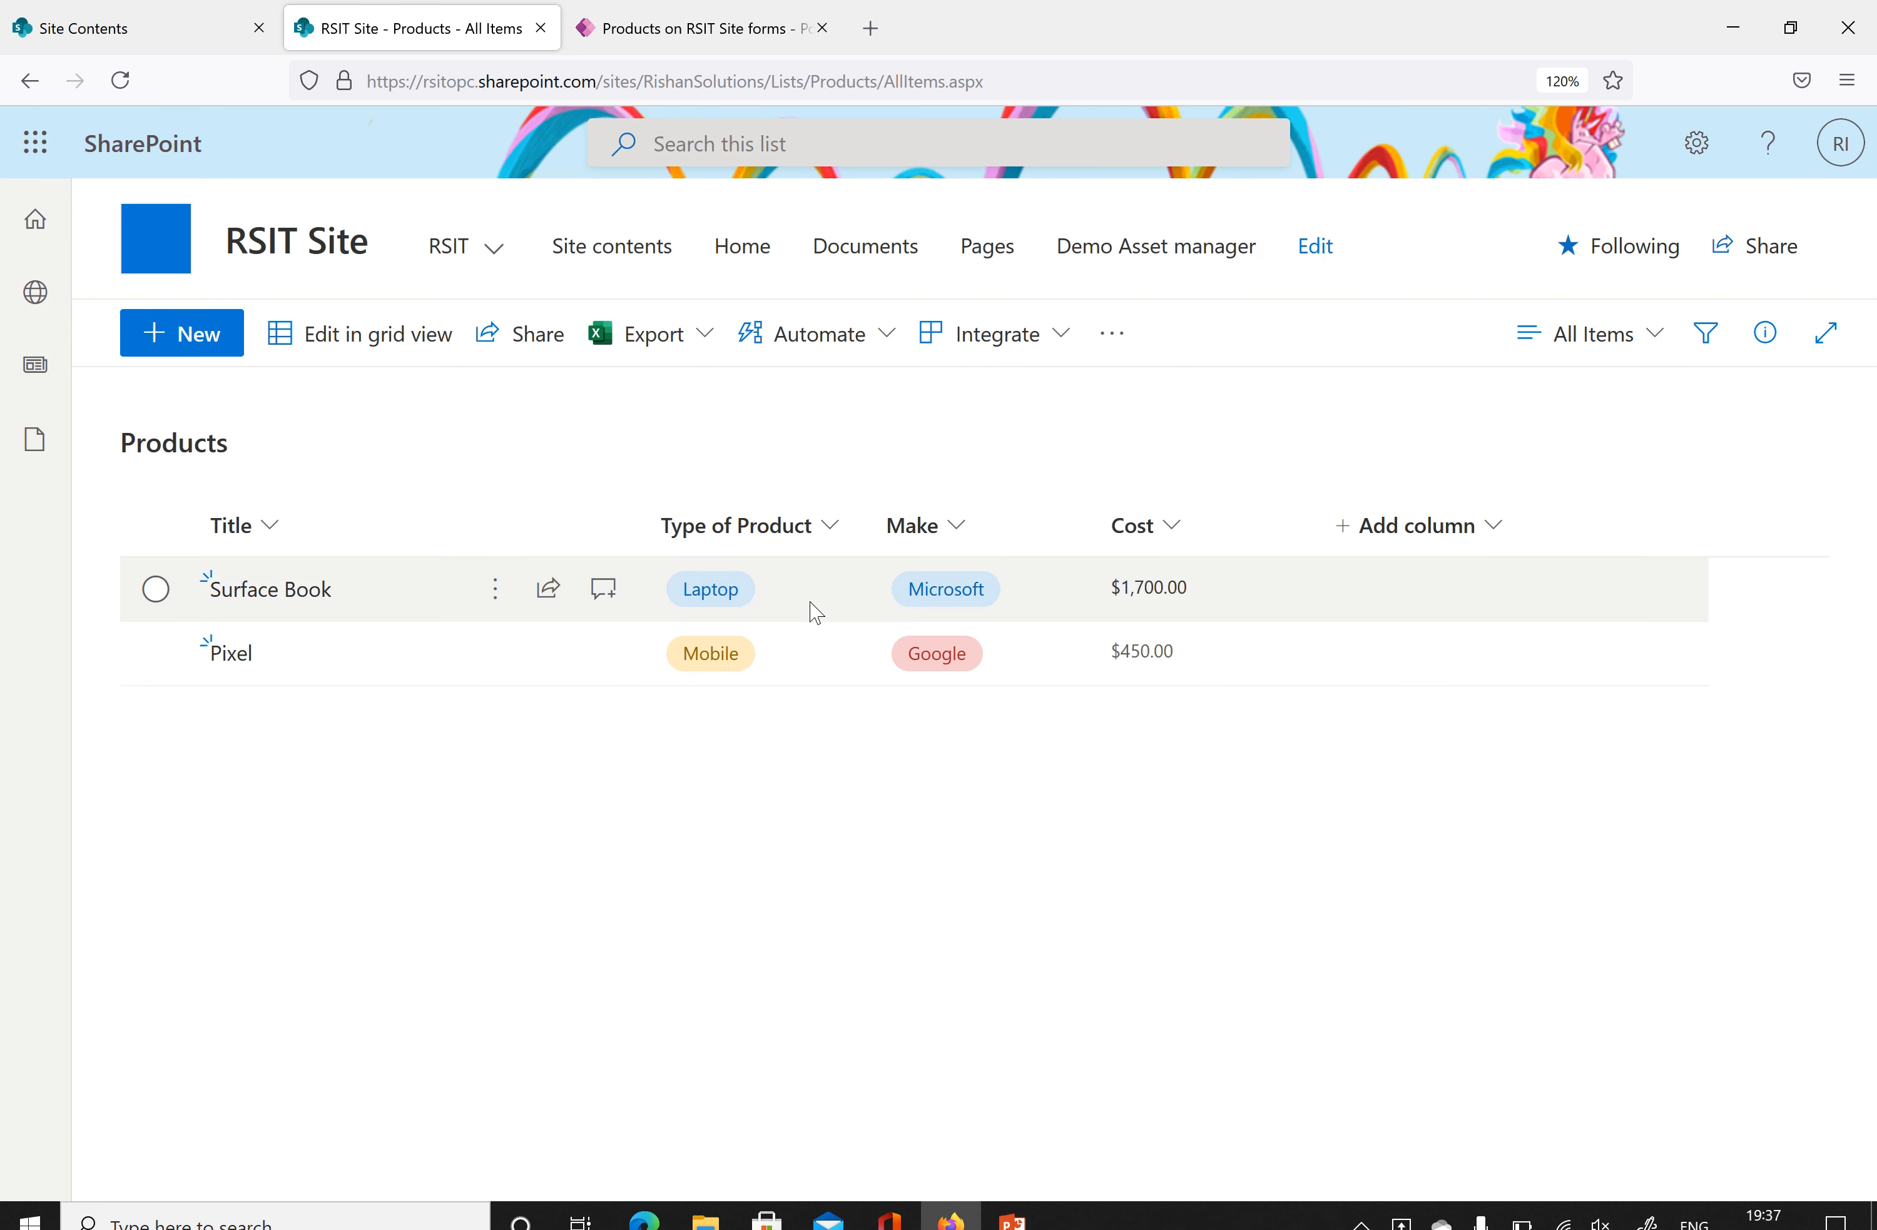
Edit the Type of Product column, rename the placeholder Choice 4 to Headset, and save the column.
{"action": "left_click", "coordinate": [838, 529]}
{"action": "mouse_move", "coordinate": [879, 819]}
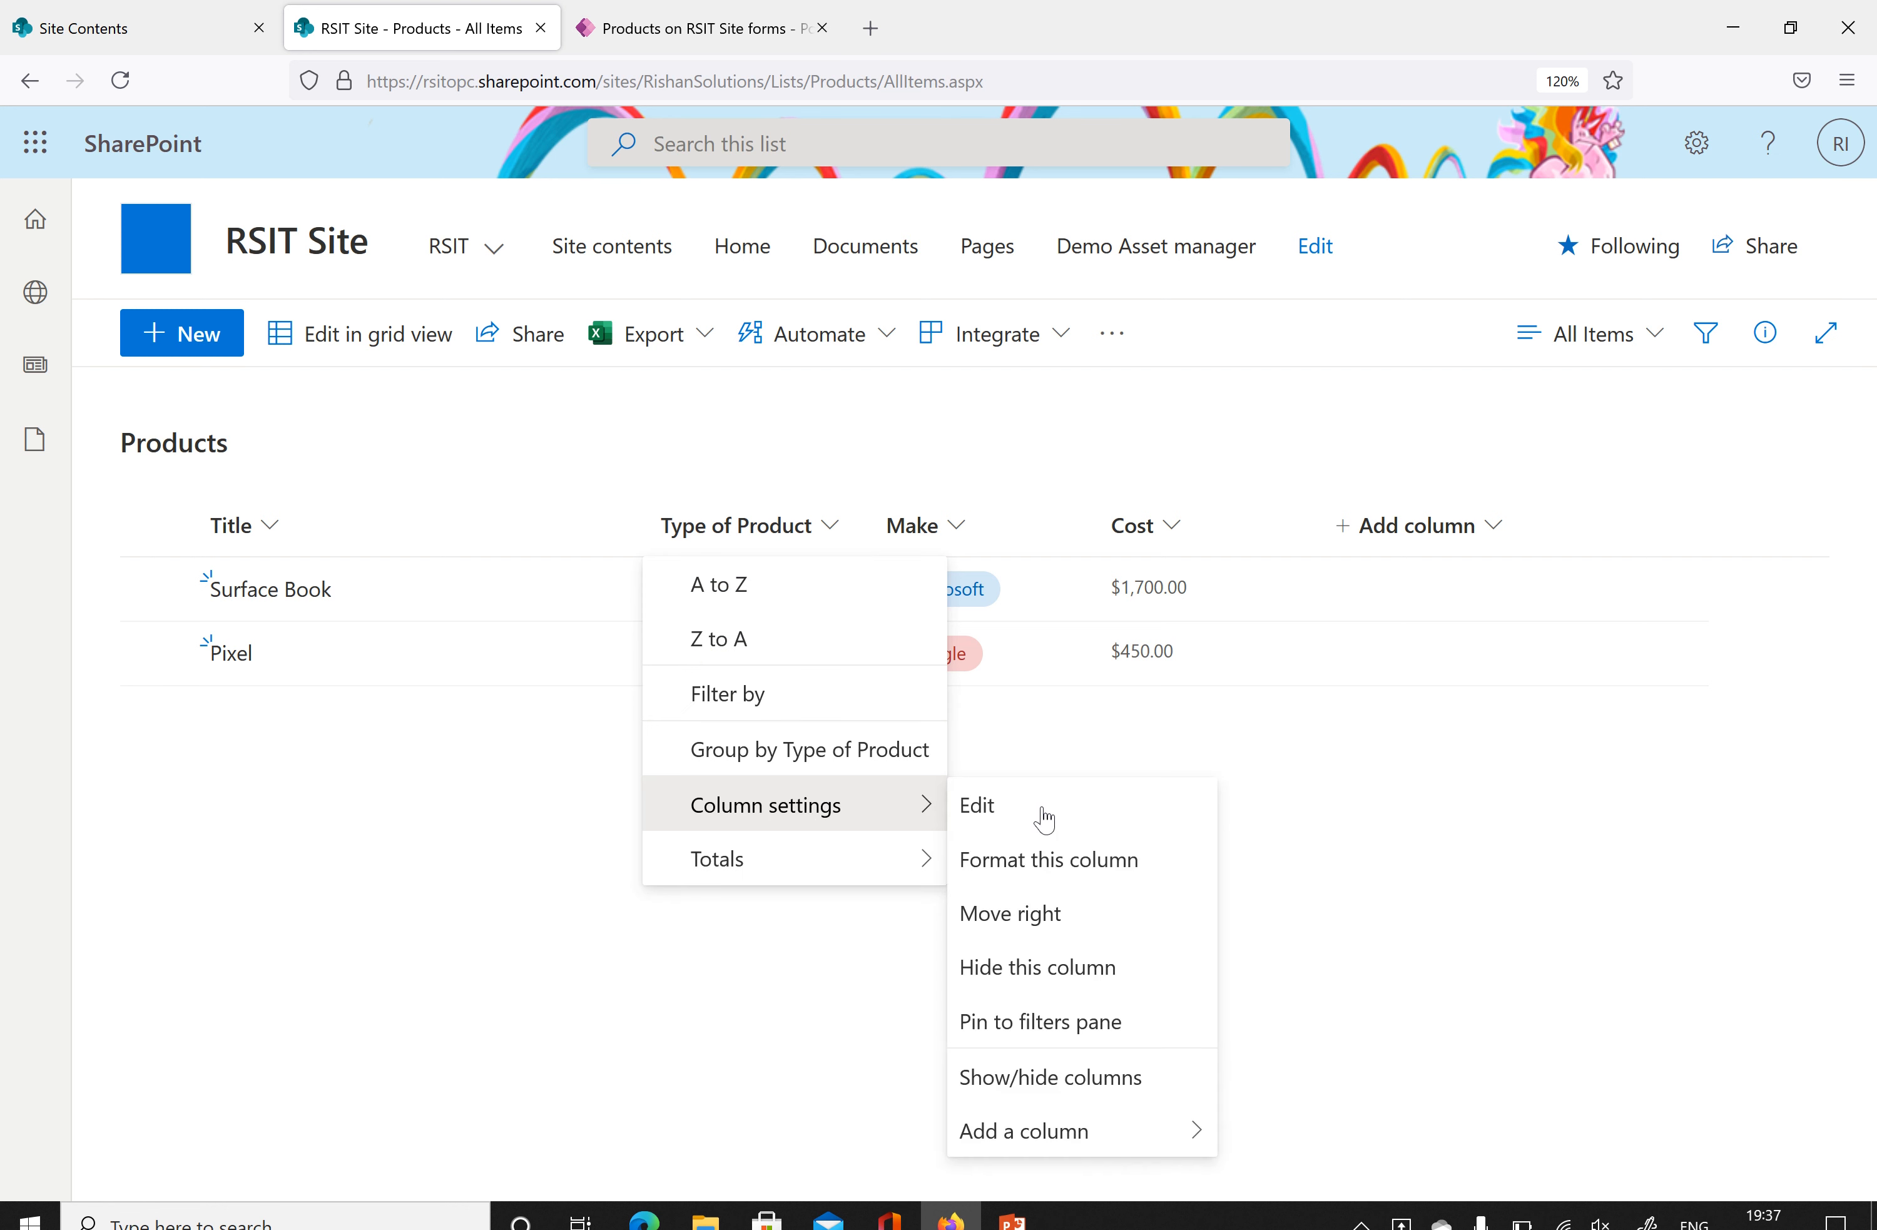
{"action": "left_click", "coordinate": [1008, 813]}
{"action": "left_click", "coordinate": [1471, 863]}
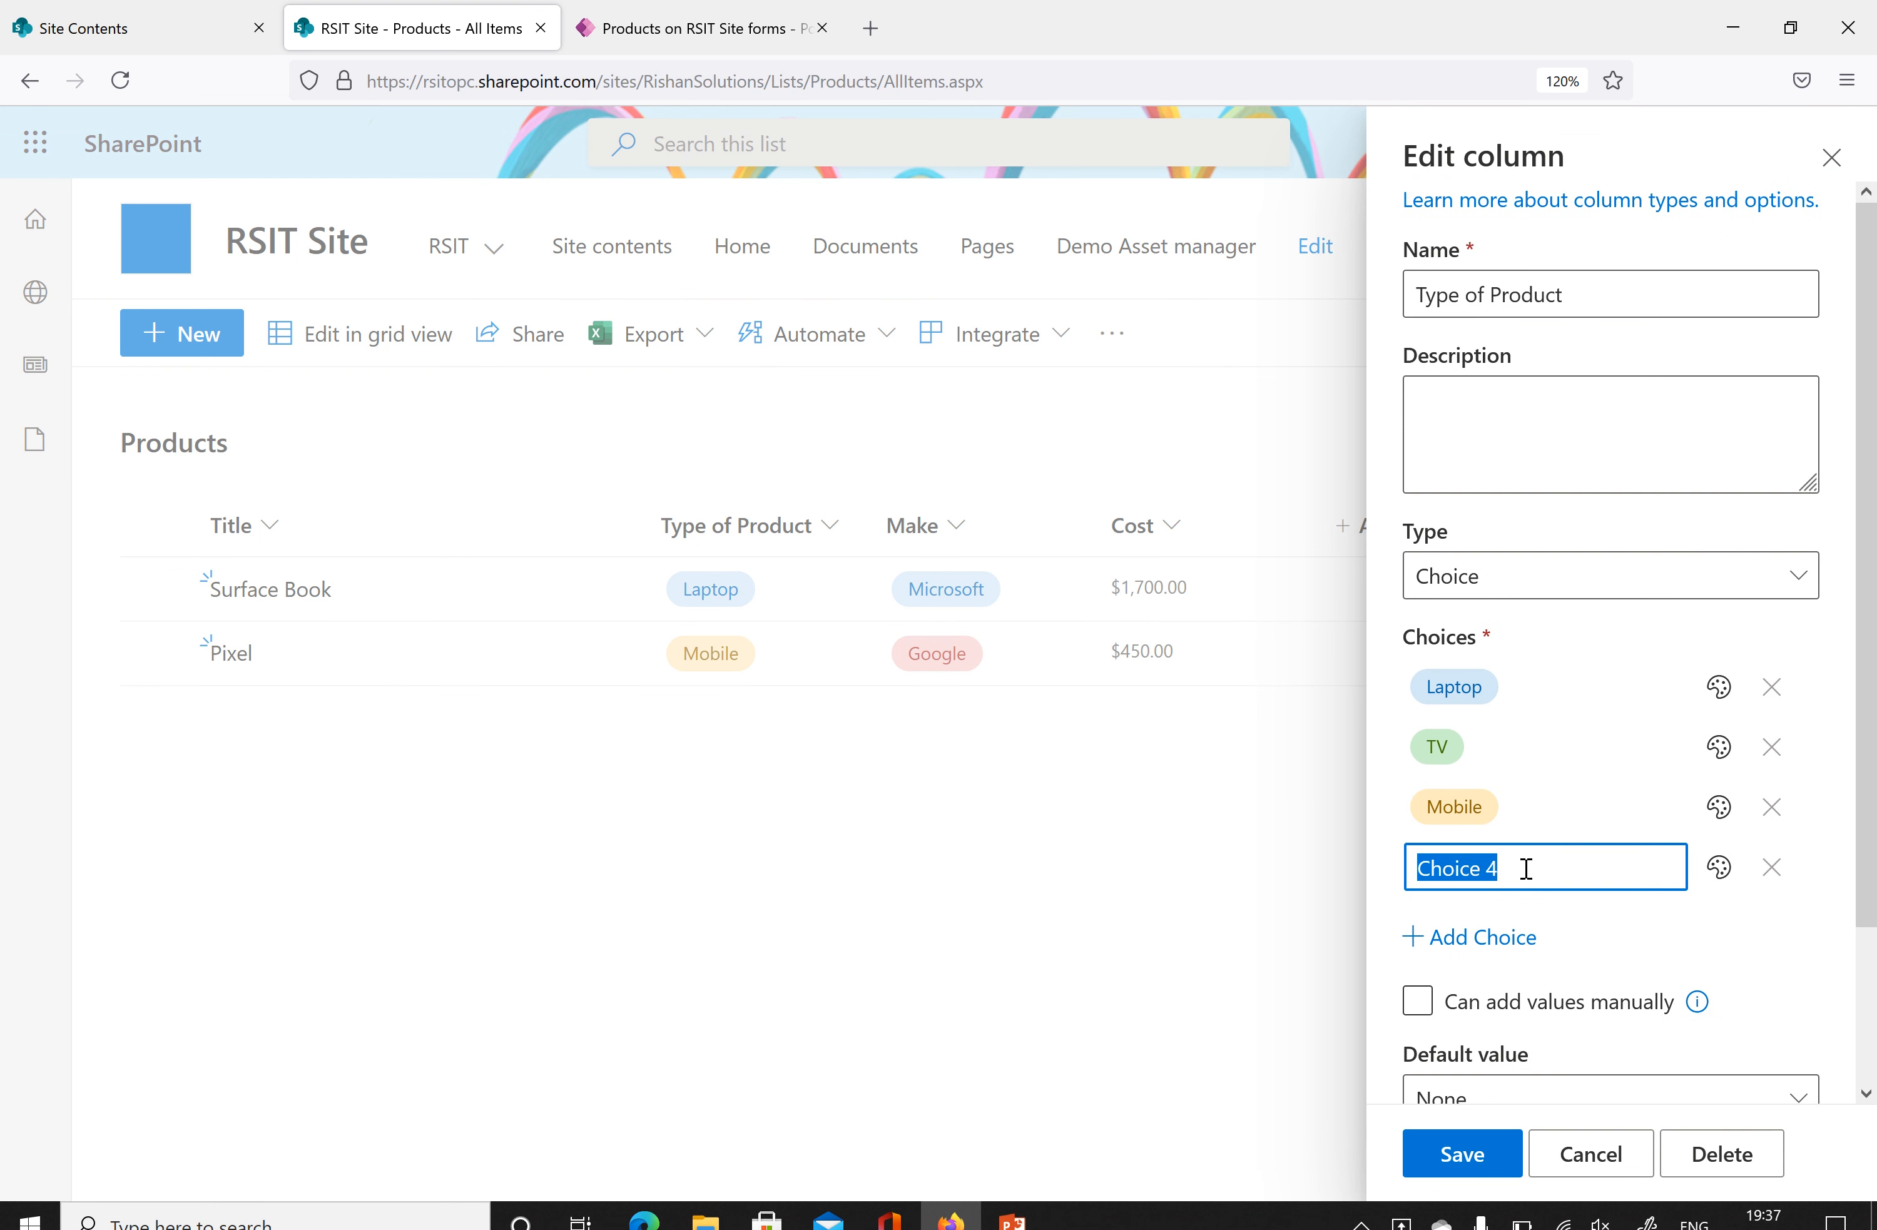
{"action": "type", "text": "Headset"}
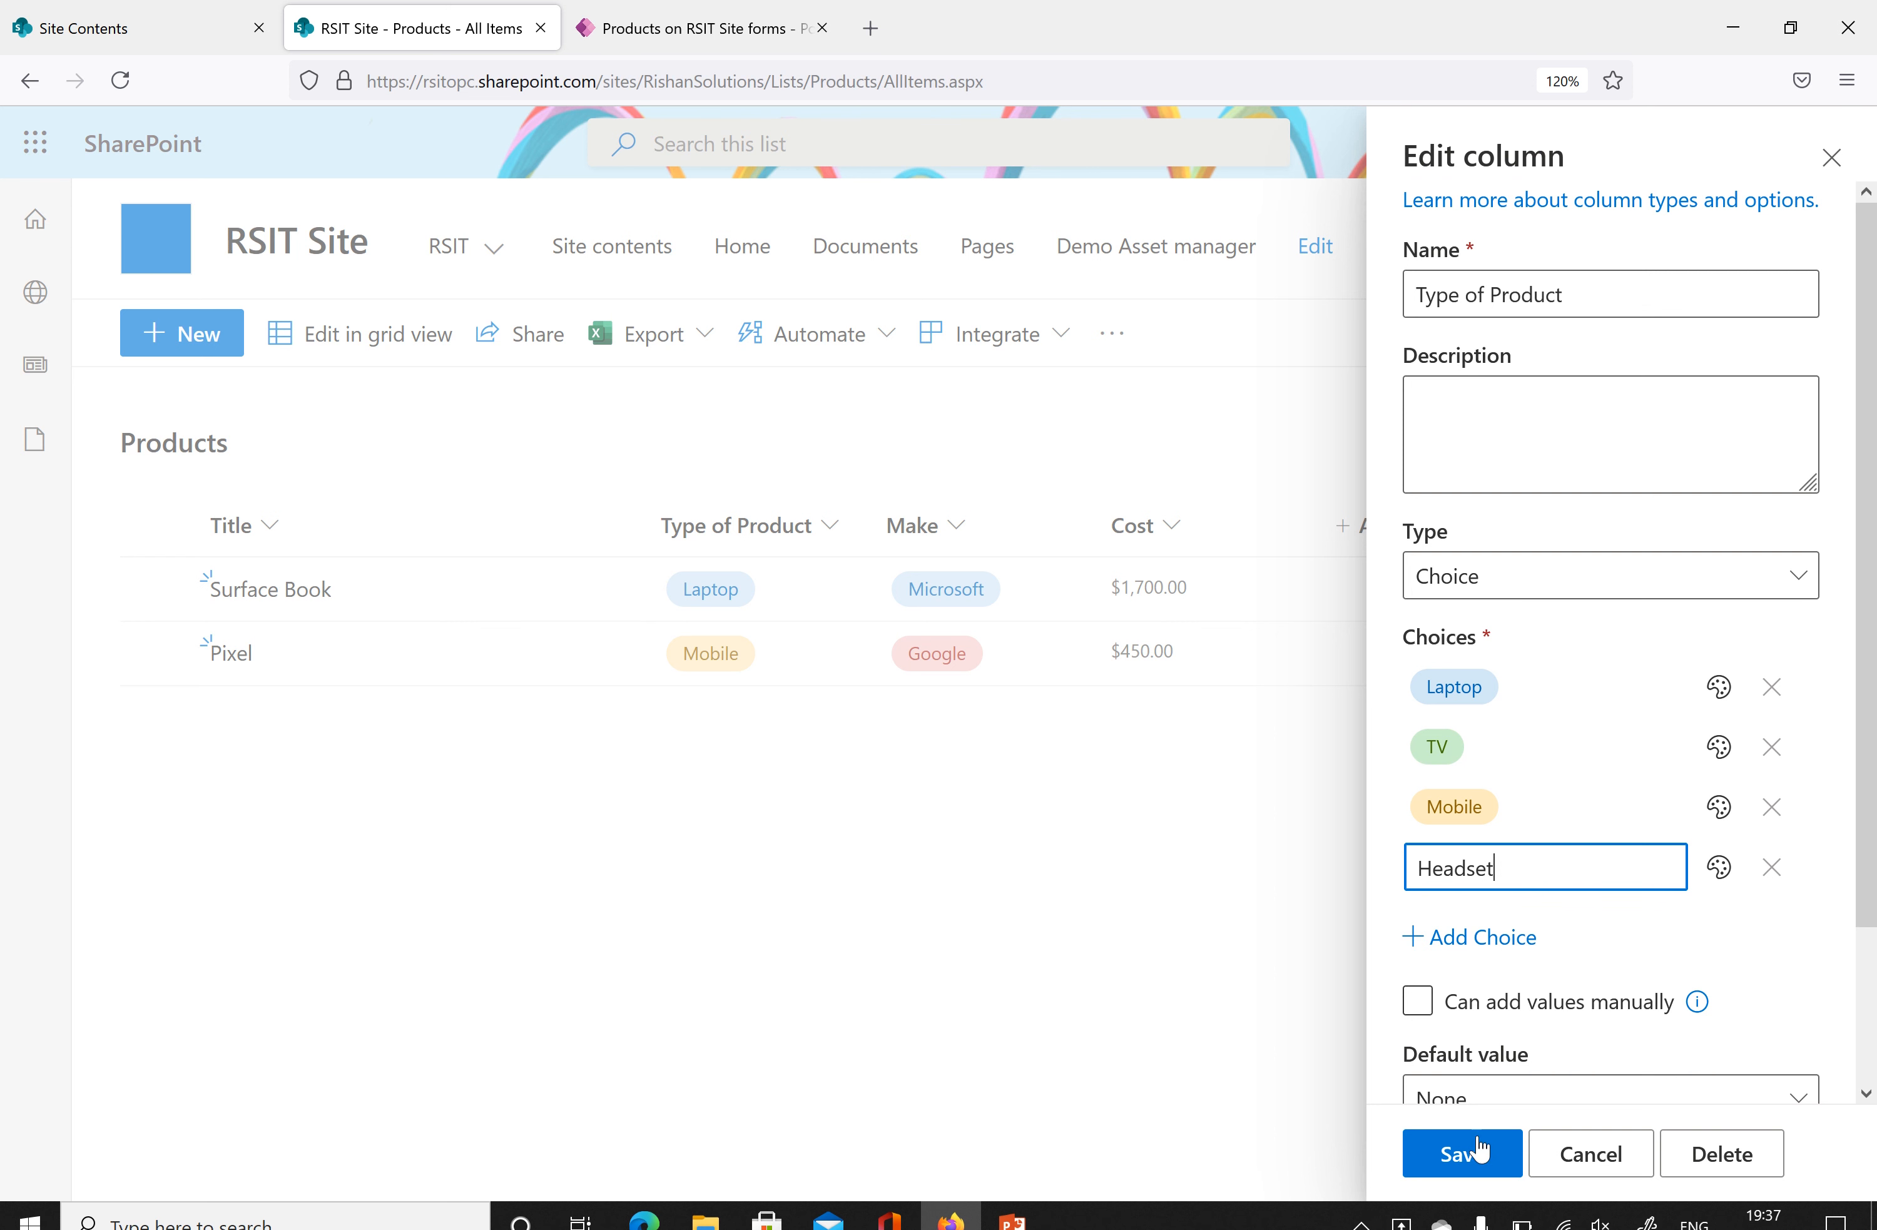
{"action": "left_click", "coordinate": [1479, 1148]}
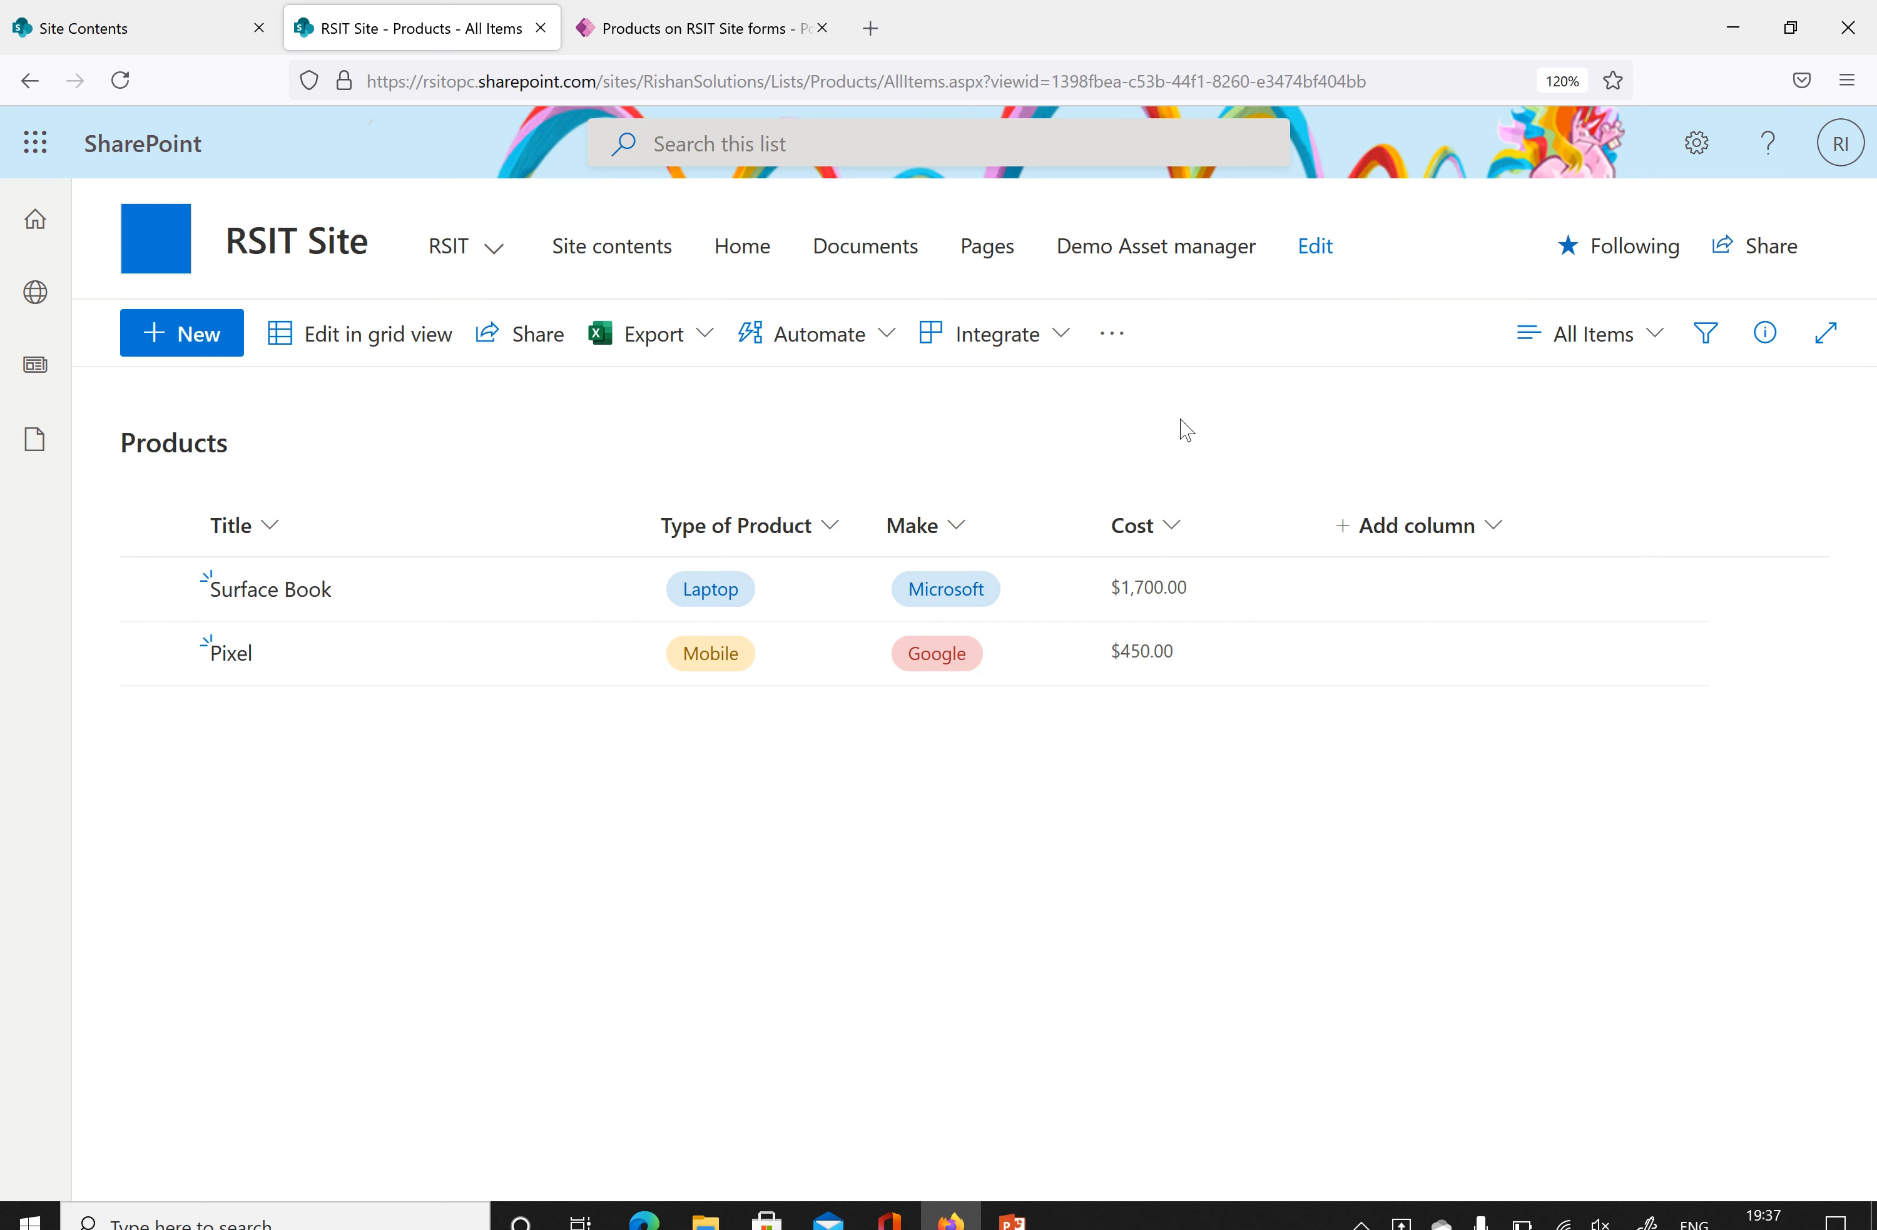
Switch to the Products form in Power Apps and review the fields included in SharePointForm1.
{"action": "left_click", "coordinate": [675, 29]}
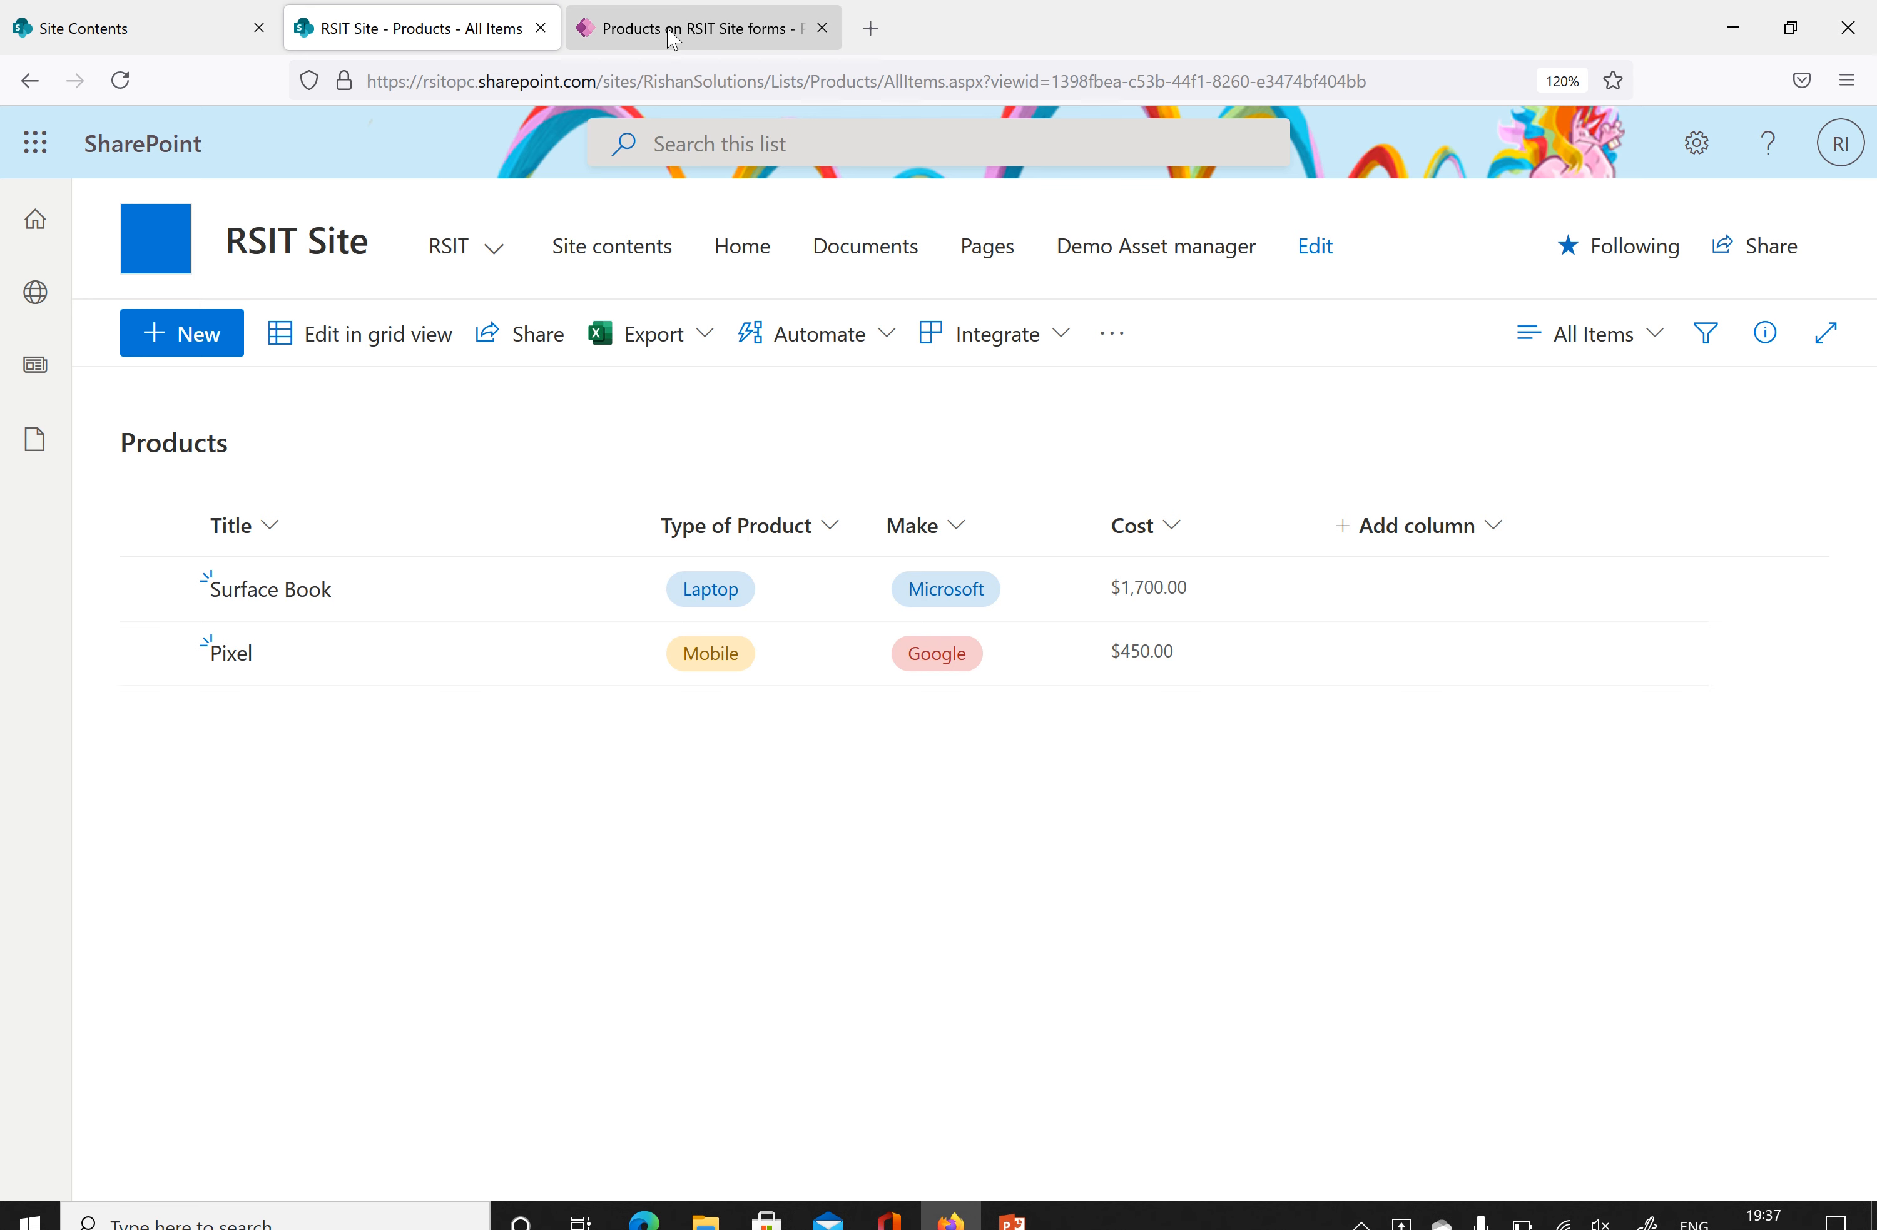
{"action": "left_click", "coordinate": [36, 208]}
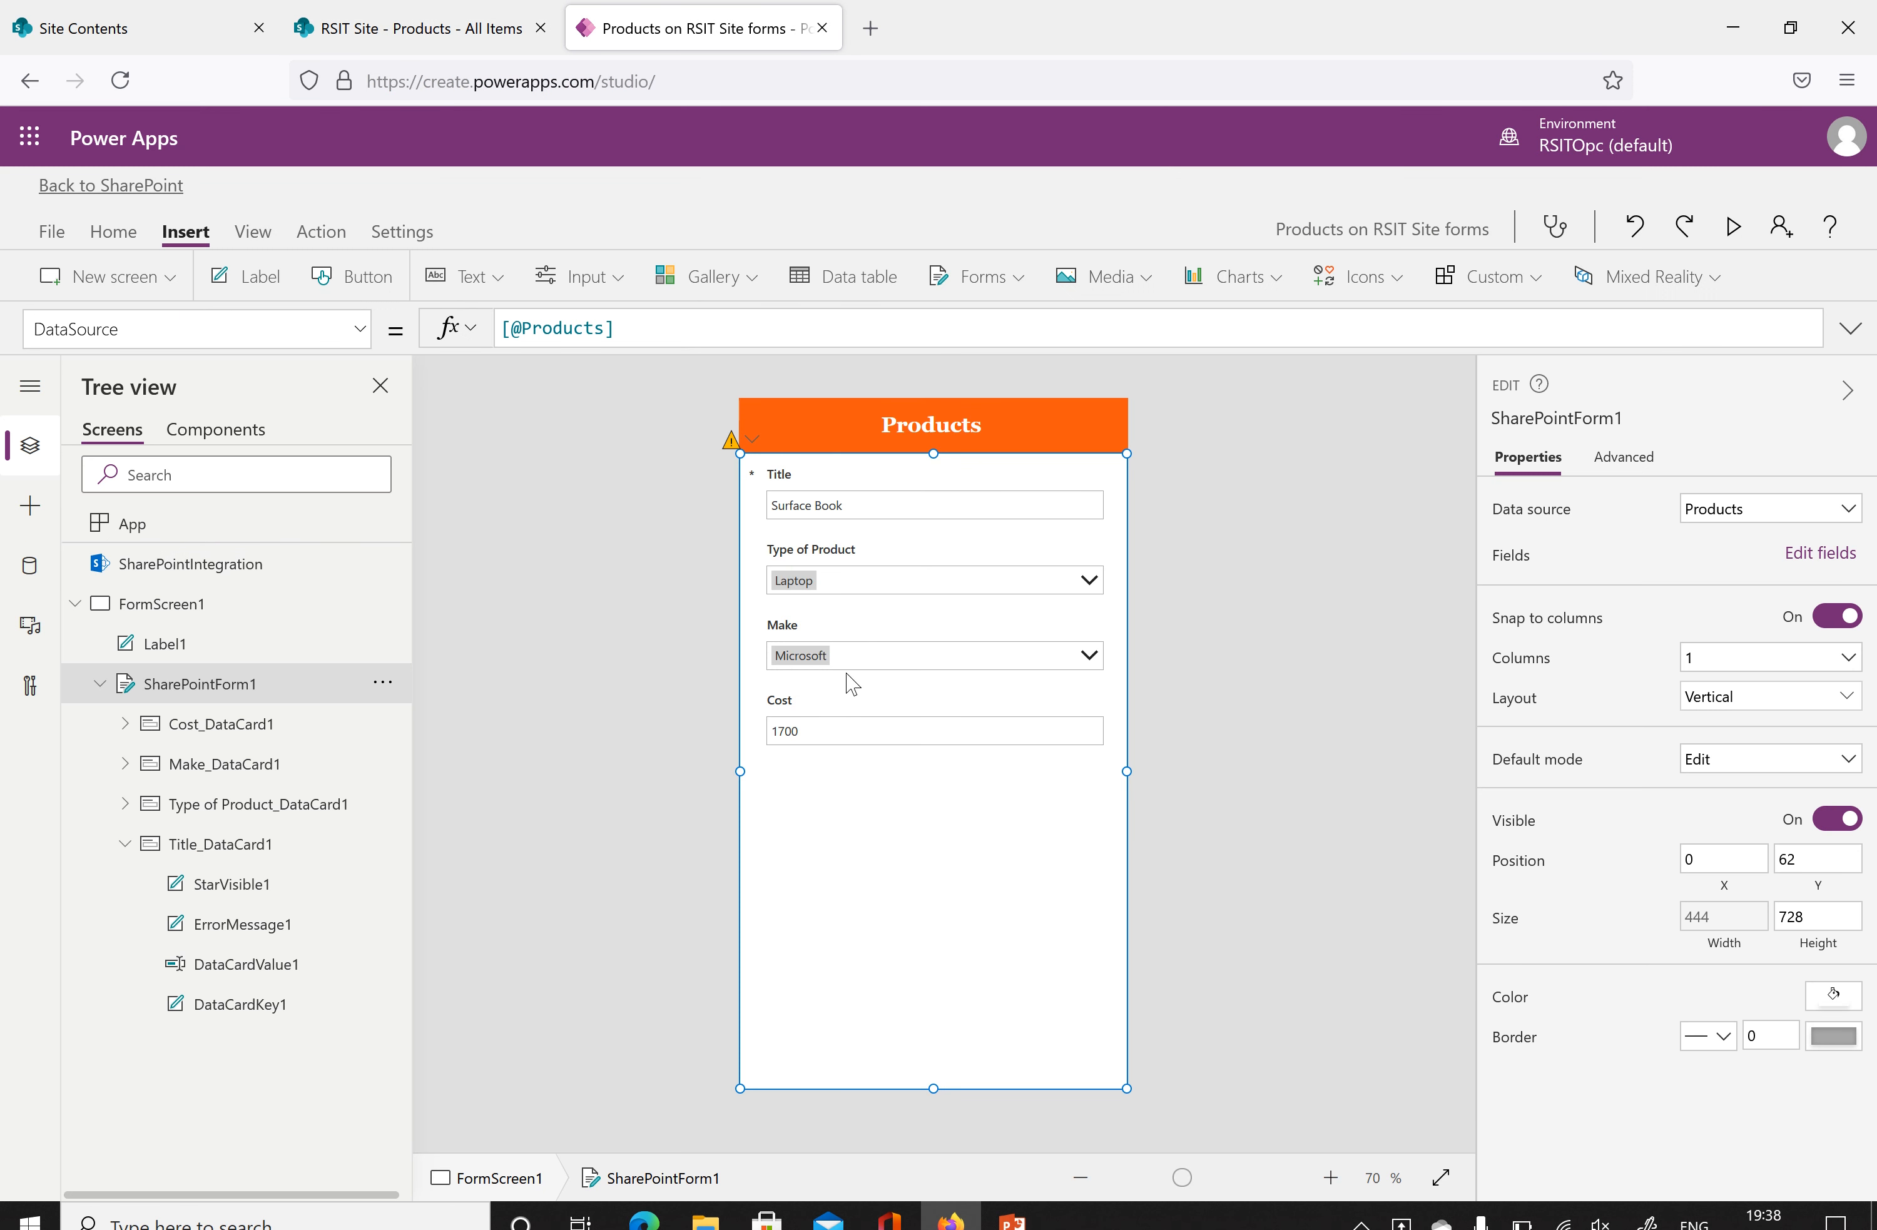
{"action": "left_click", "coordinate": [1826, 554]}
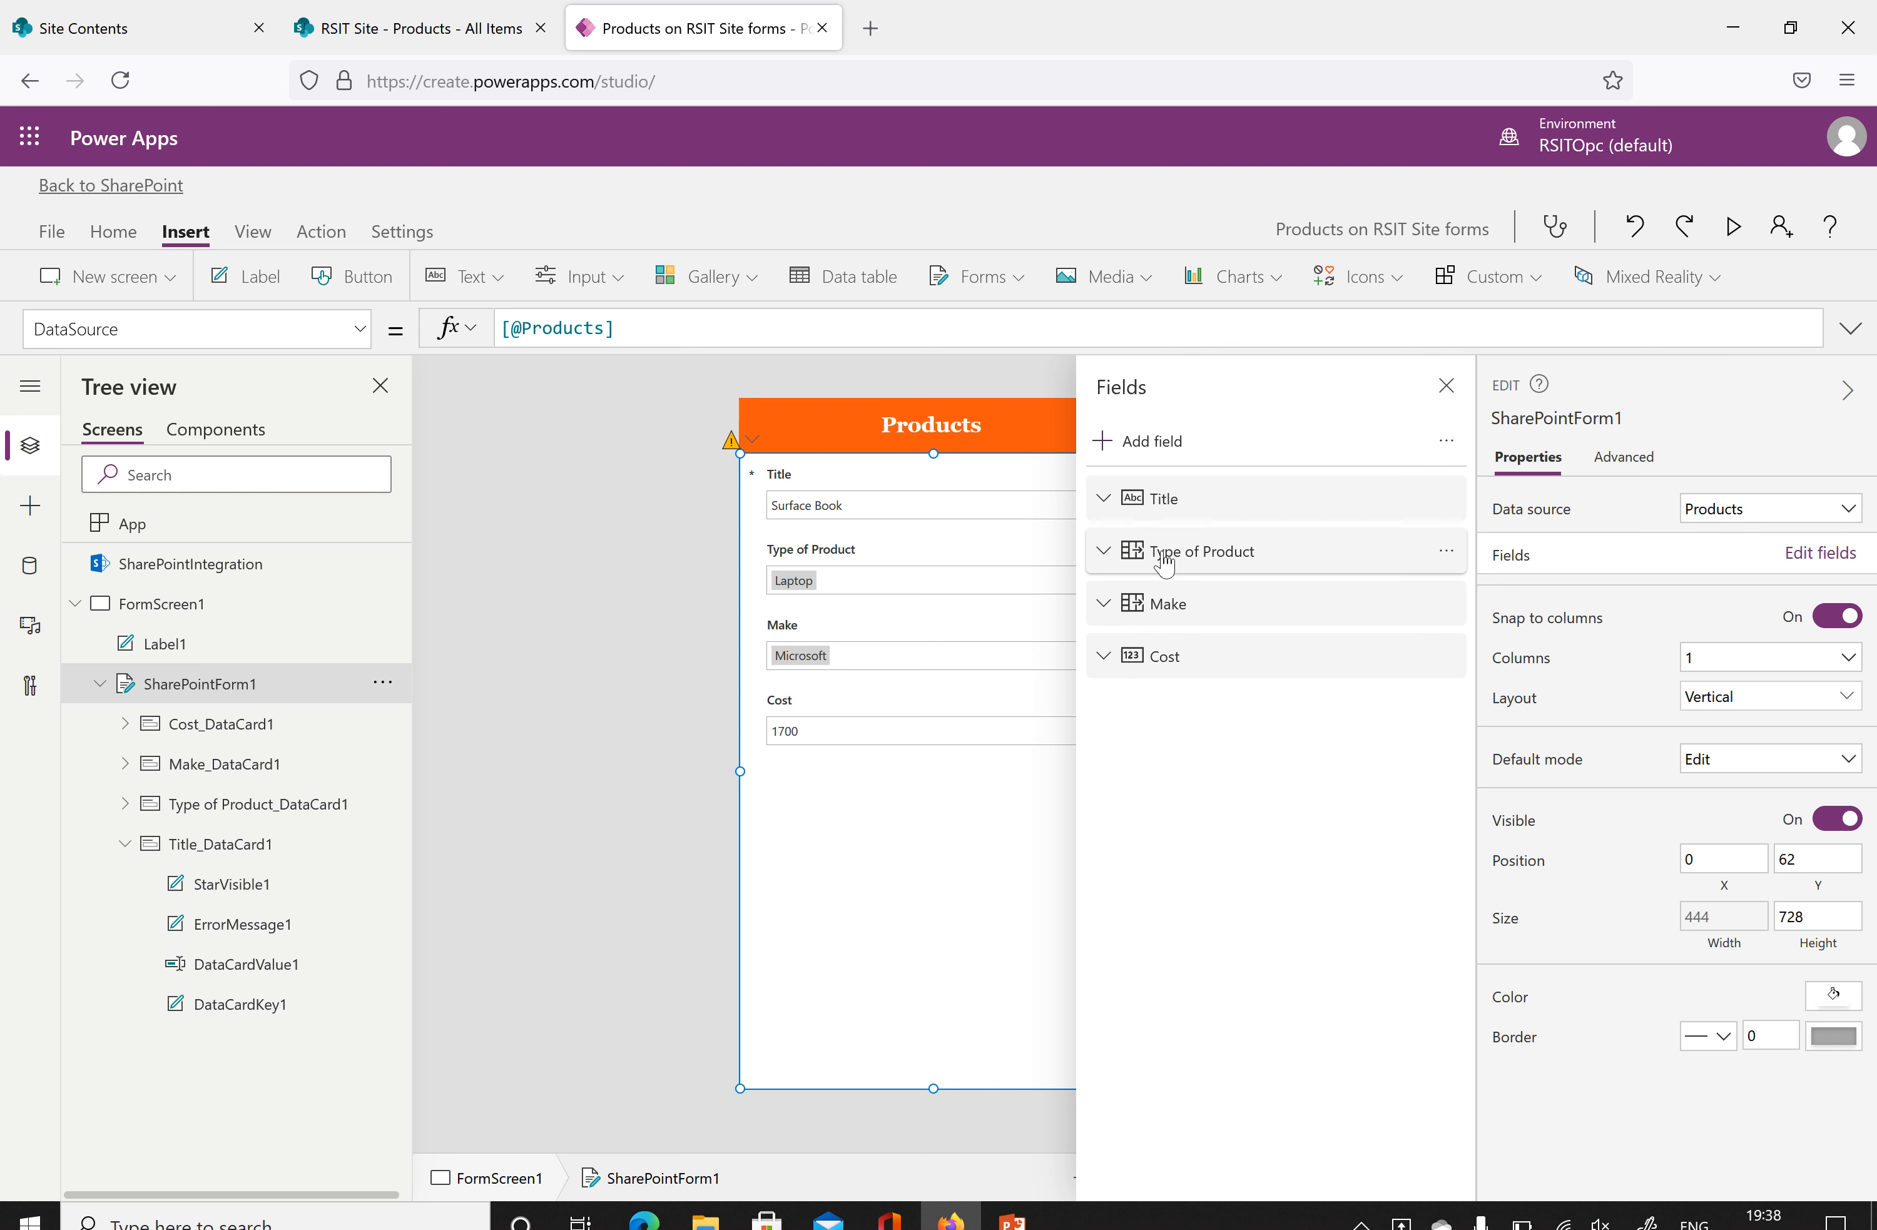
{"action": "left_click", "coordinate": [1447, 388]}
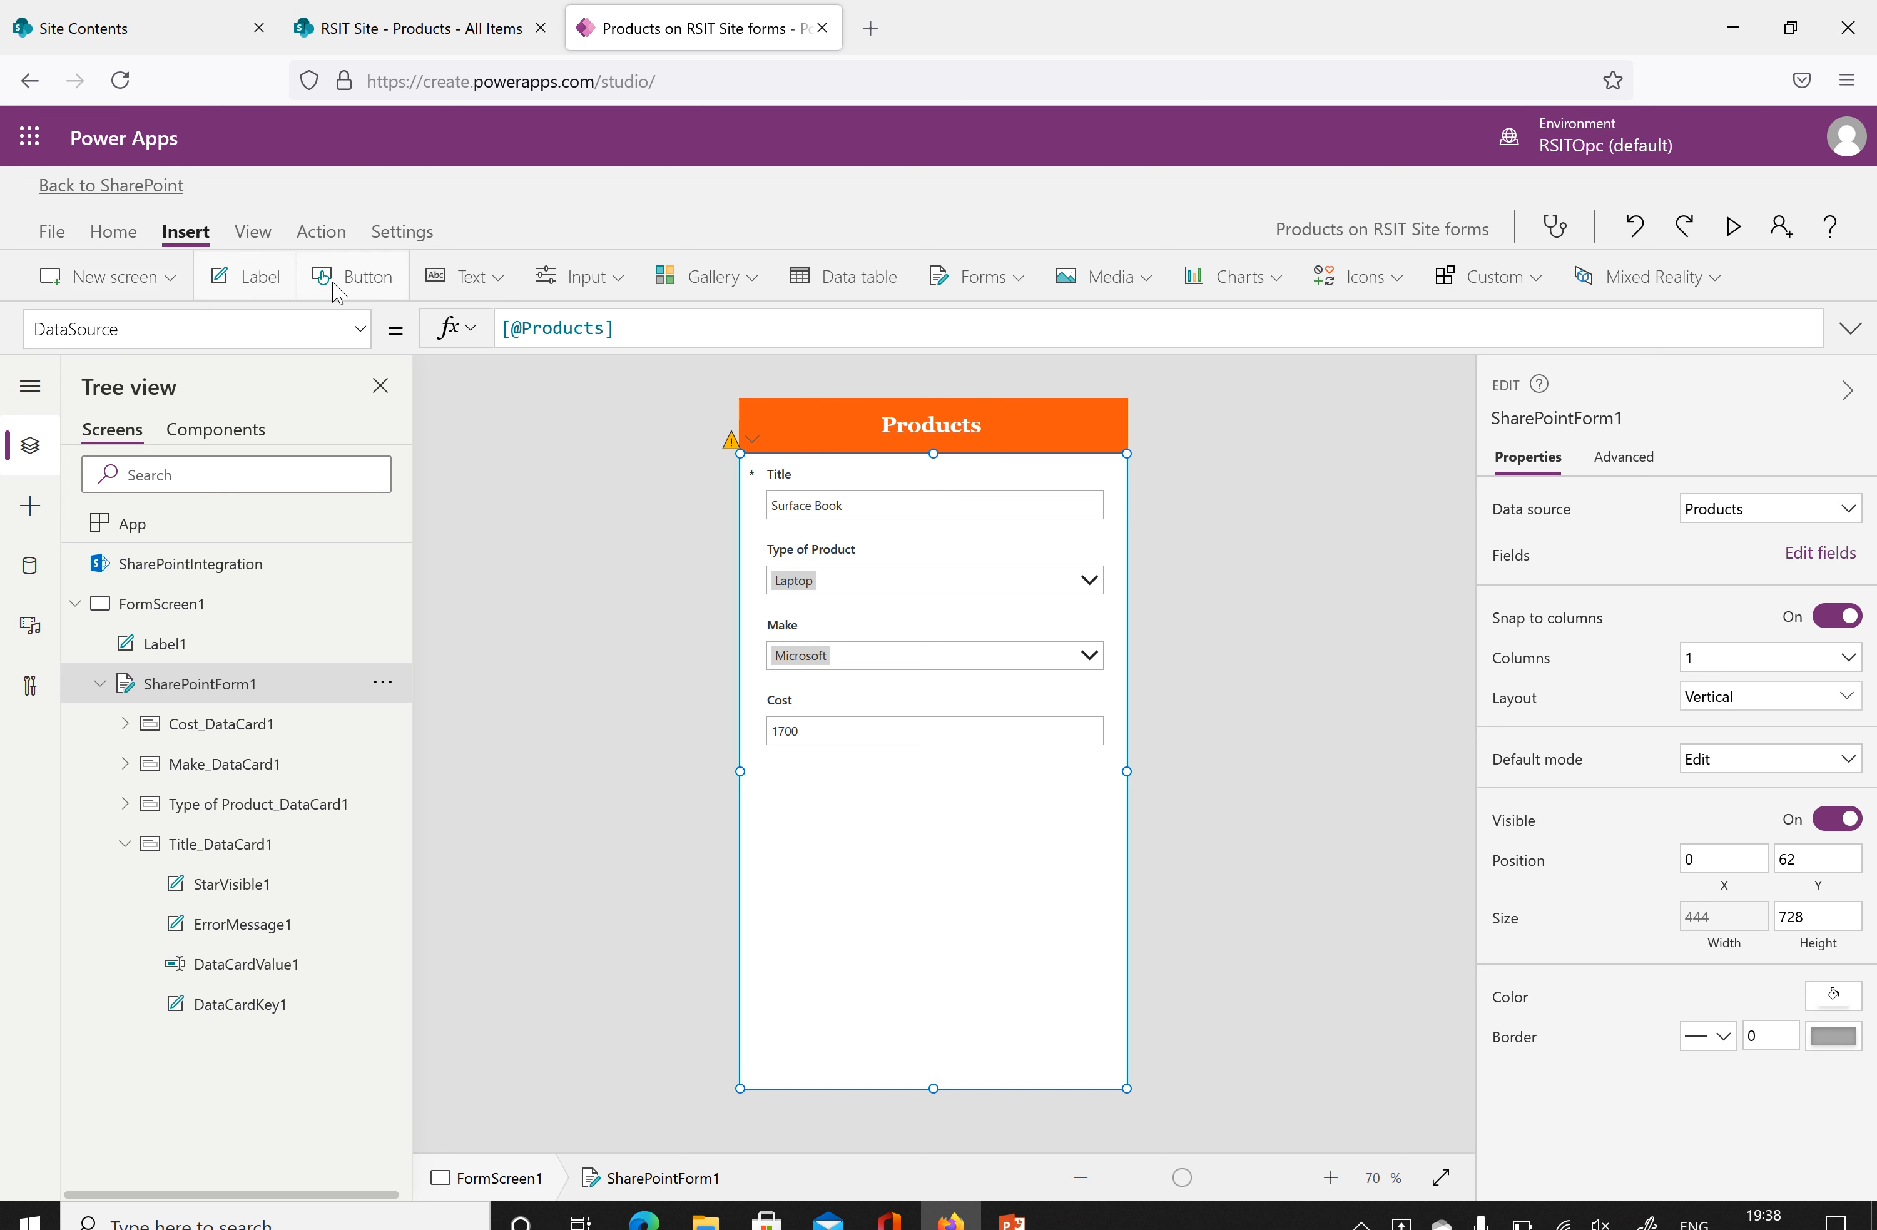
Insert two buttons side by side below the Cost field, at X 48, Y 468 and X 222, Y 468.
{"action": "left_click", "coordinate": [380, 278]}
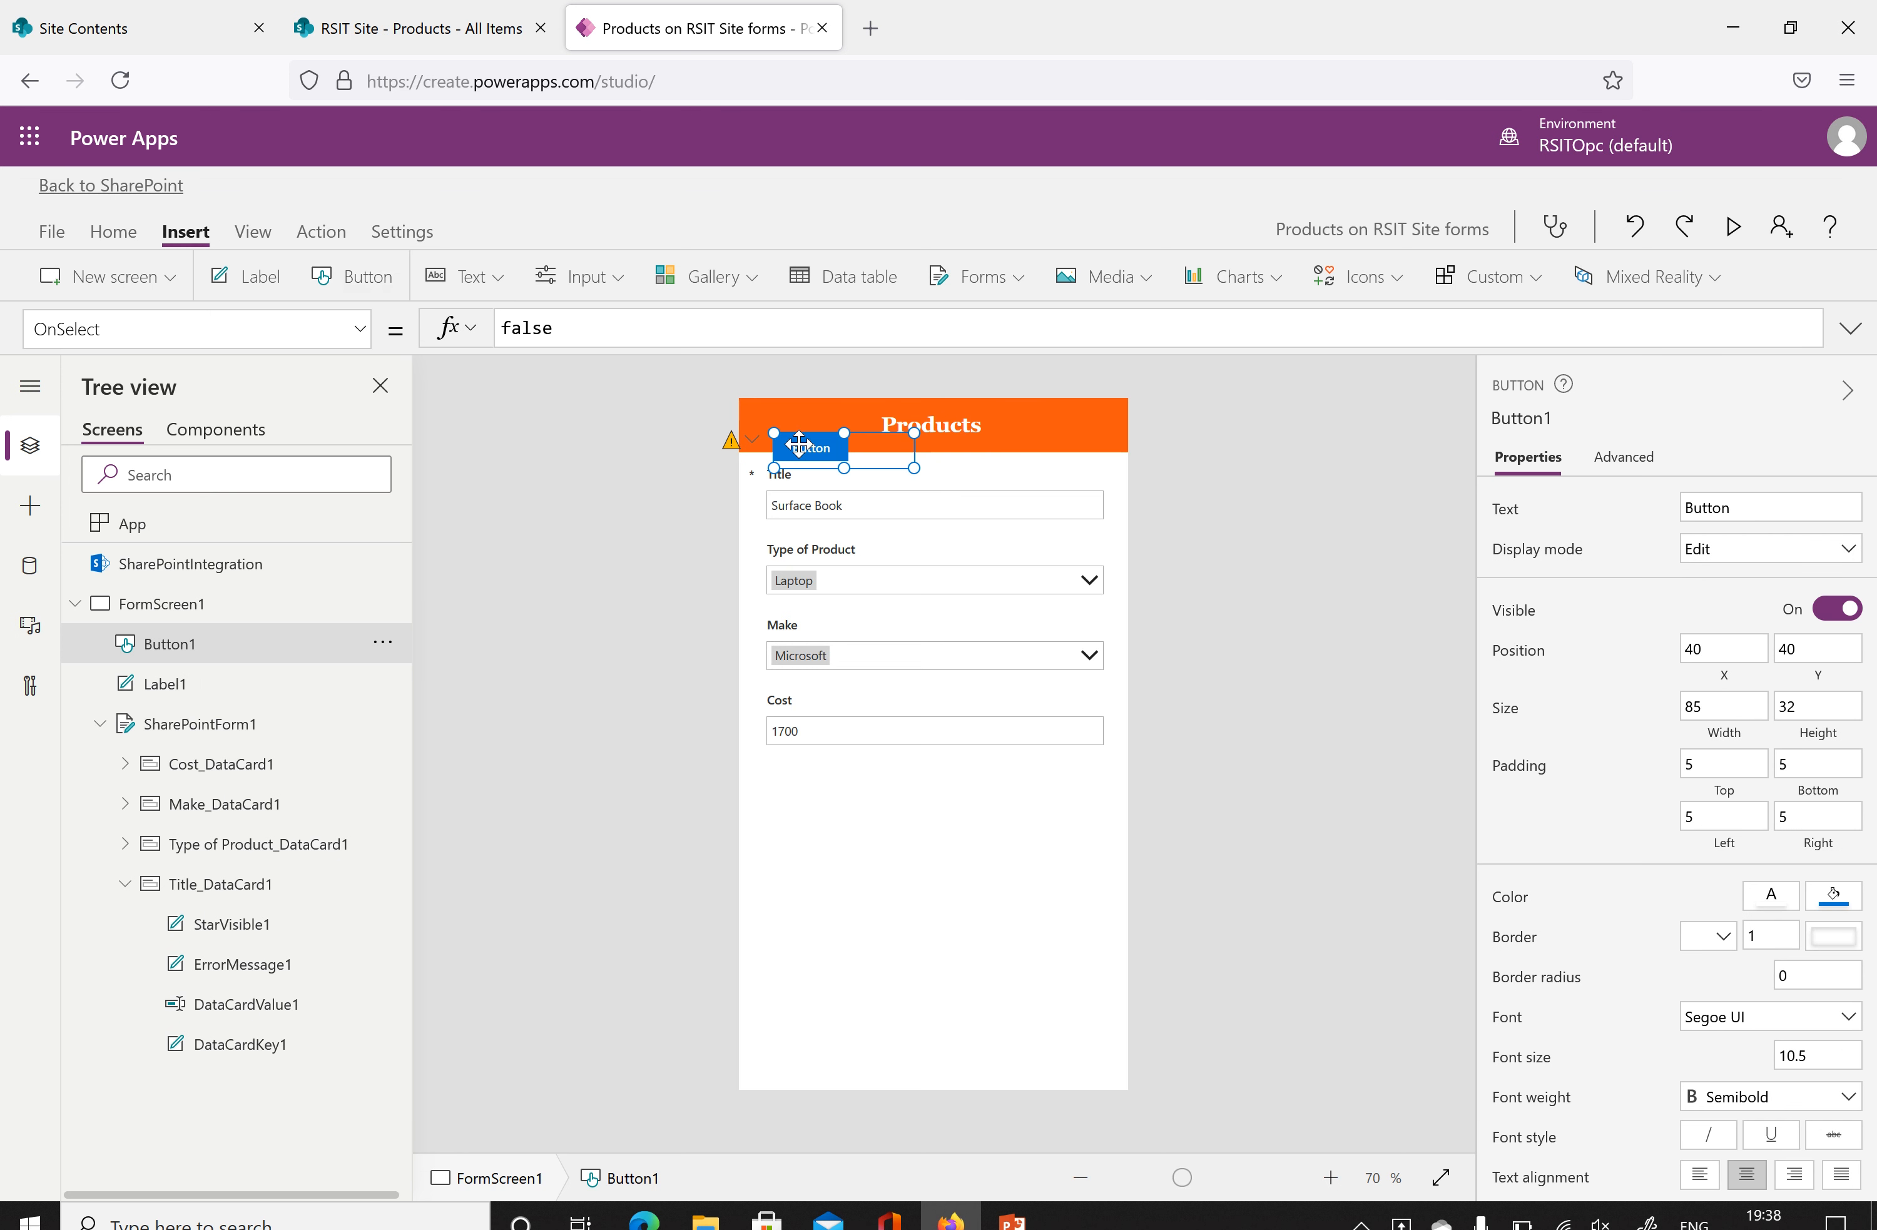
{"action": "left_click_drag", "start_coordinate": [803, 445], "coordinate": [808, 820]}
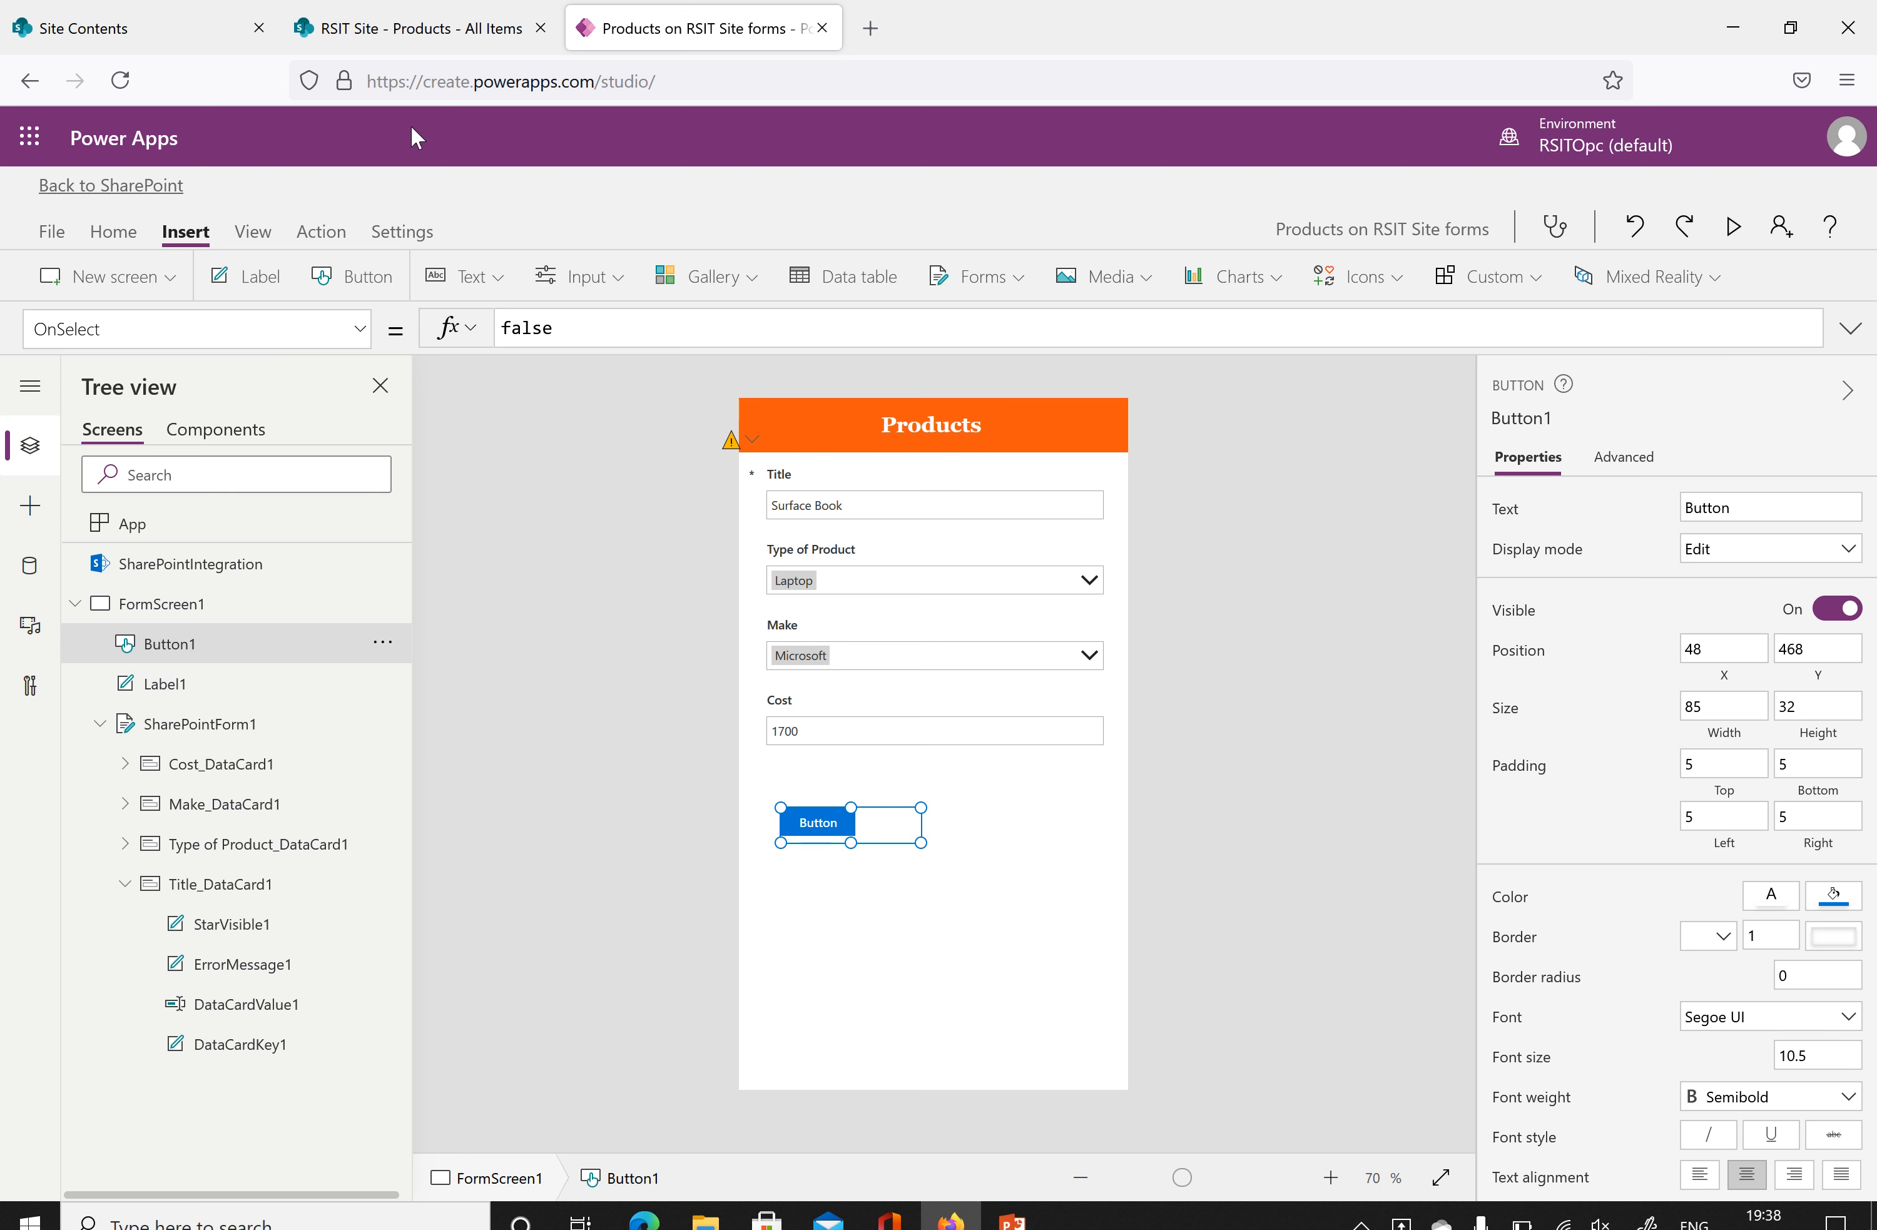
{"action": "left_click", "coordinate": [345, 281]}
{"action": "left_click_drag", "start_coordinate": [815, 437], "coordinate": [973, 829]}
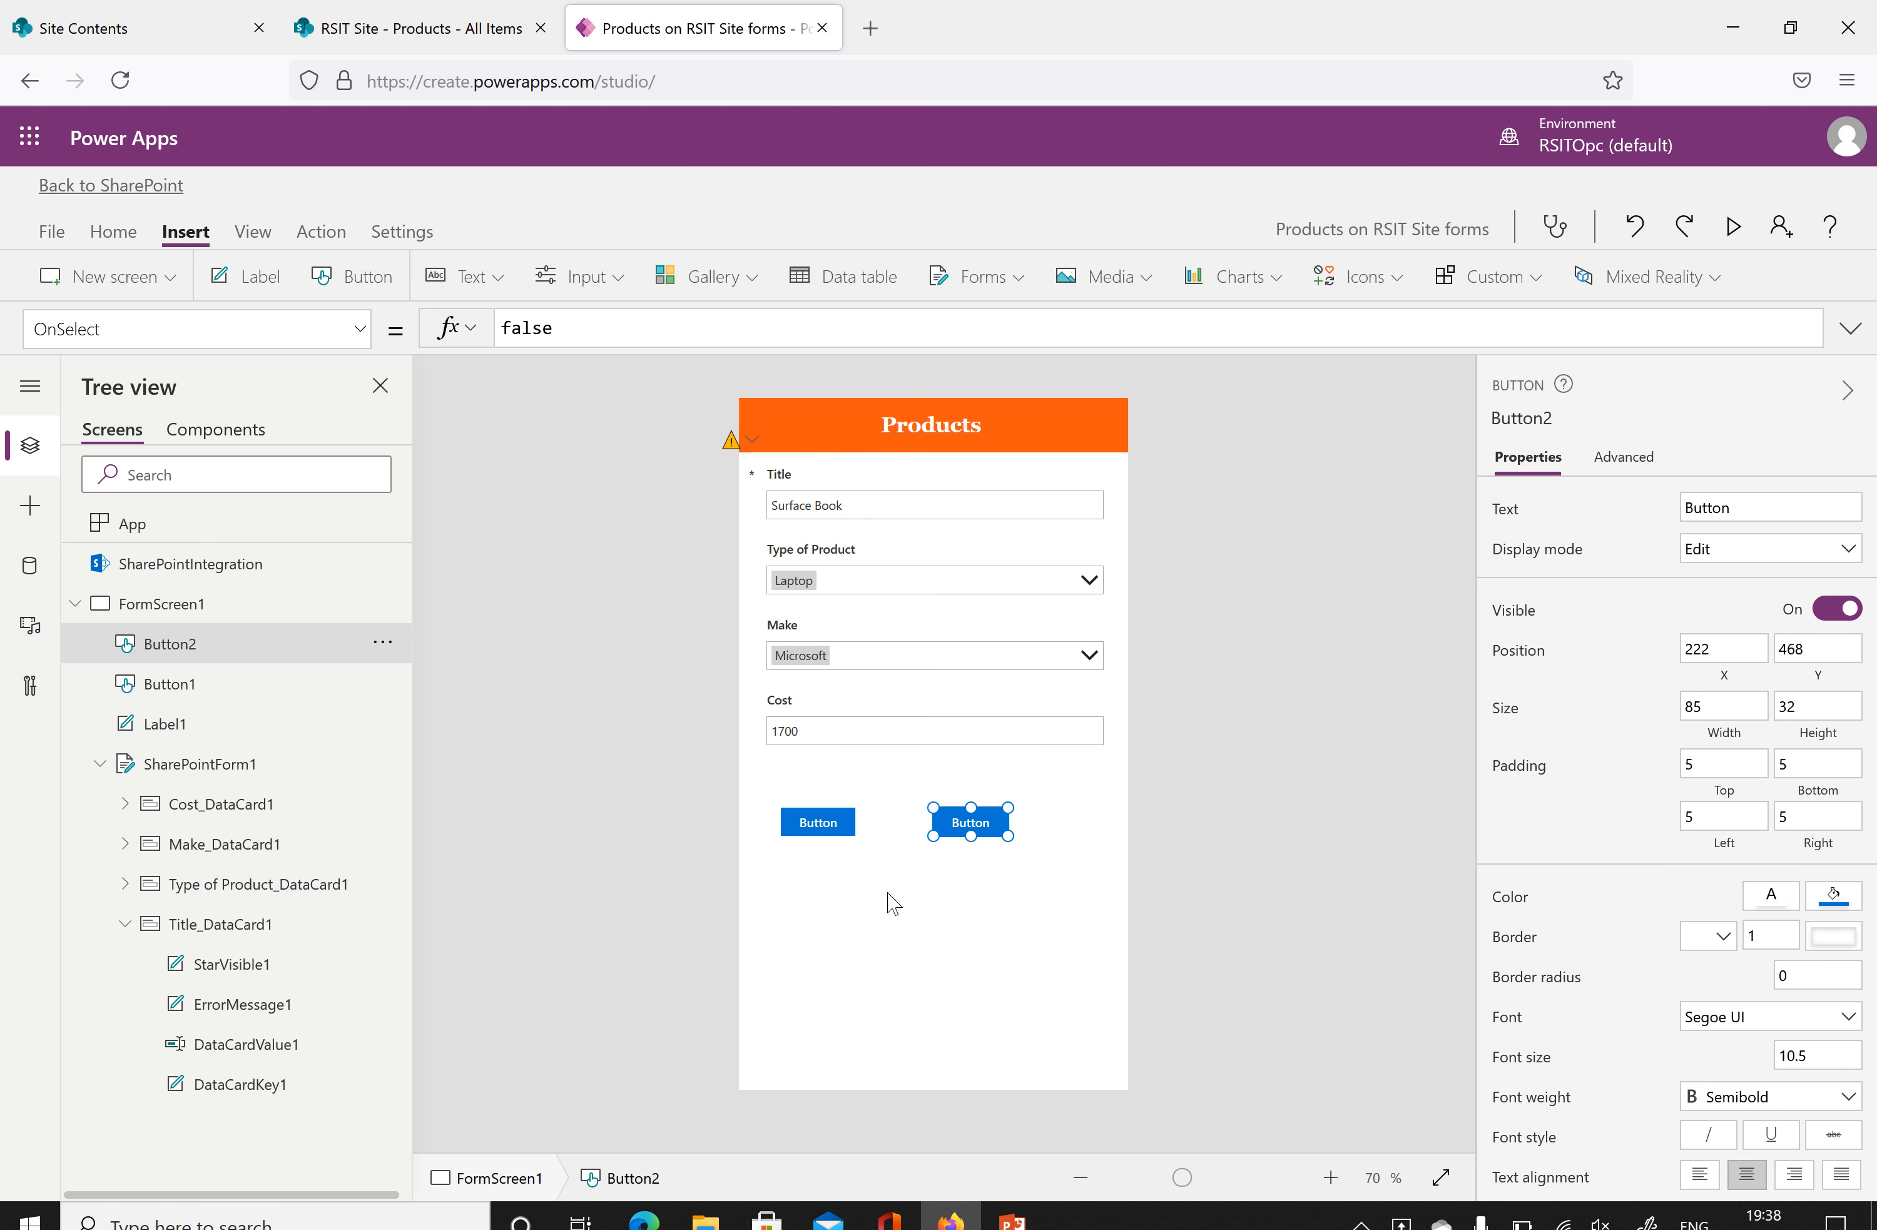
Set the first button's text to Save and the second button's text to Cancel.
{"action": "left_click", "coordinate": [823, 827]}
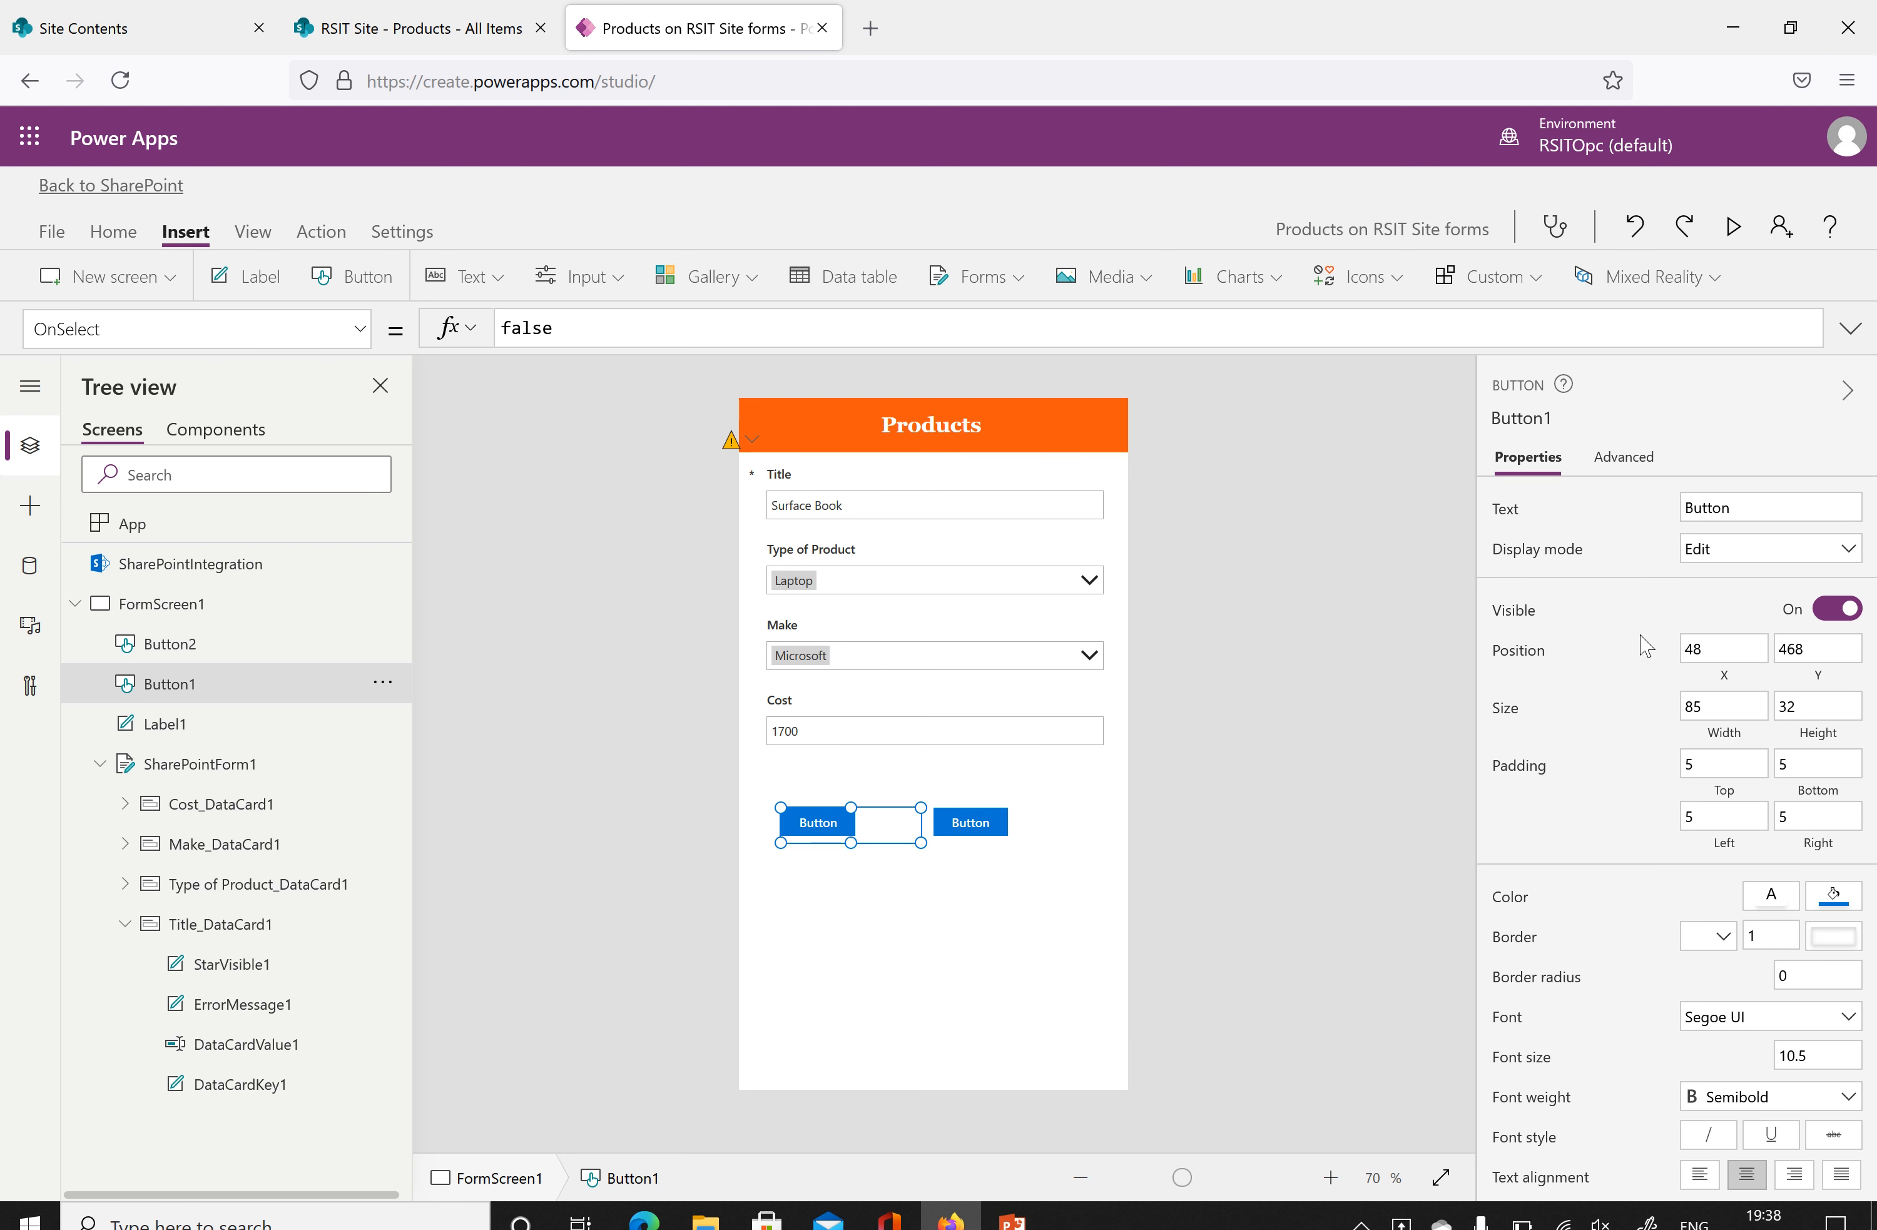
{"action": "left_click_drag", "start_coordinate": [1749, 508], "coordinate": [1683, 512]}
{"action": "type", "text": "Save"}
{"action": "left_click", "coordinate": [1608, 540]}
{"action": "left_click", "coordinate": [994, 833]}
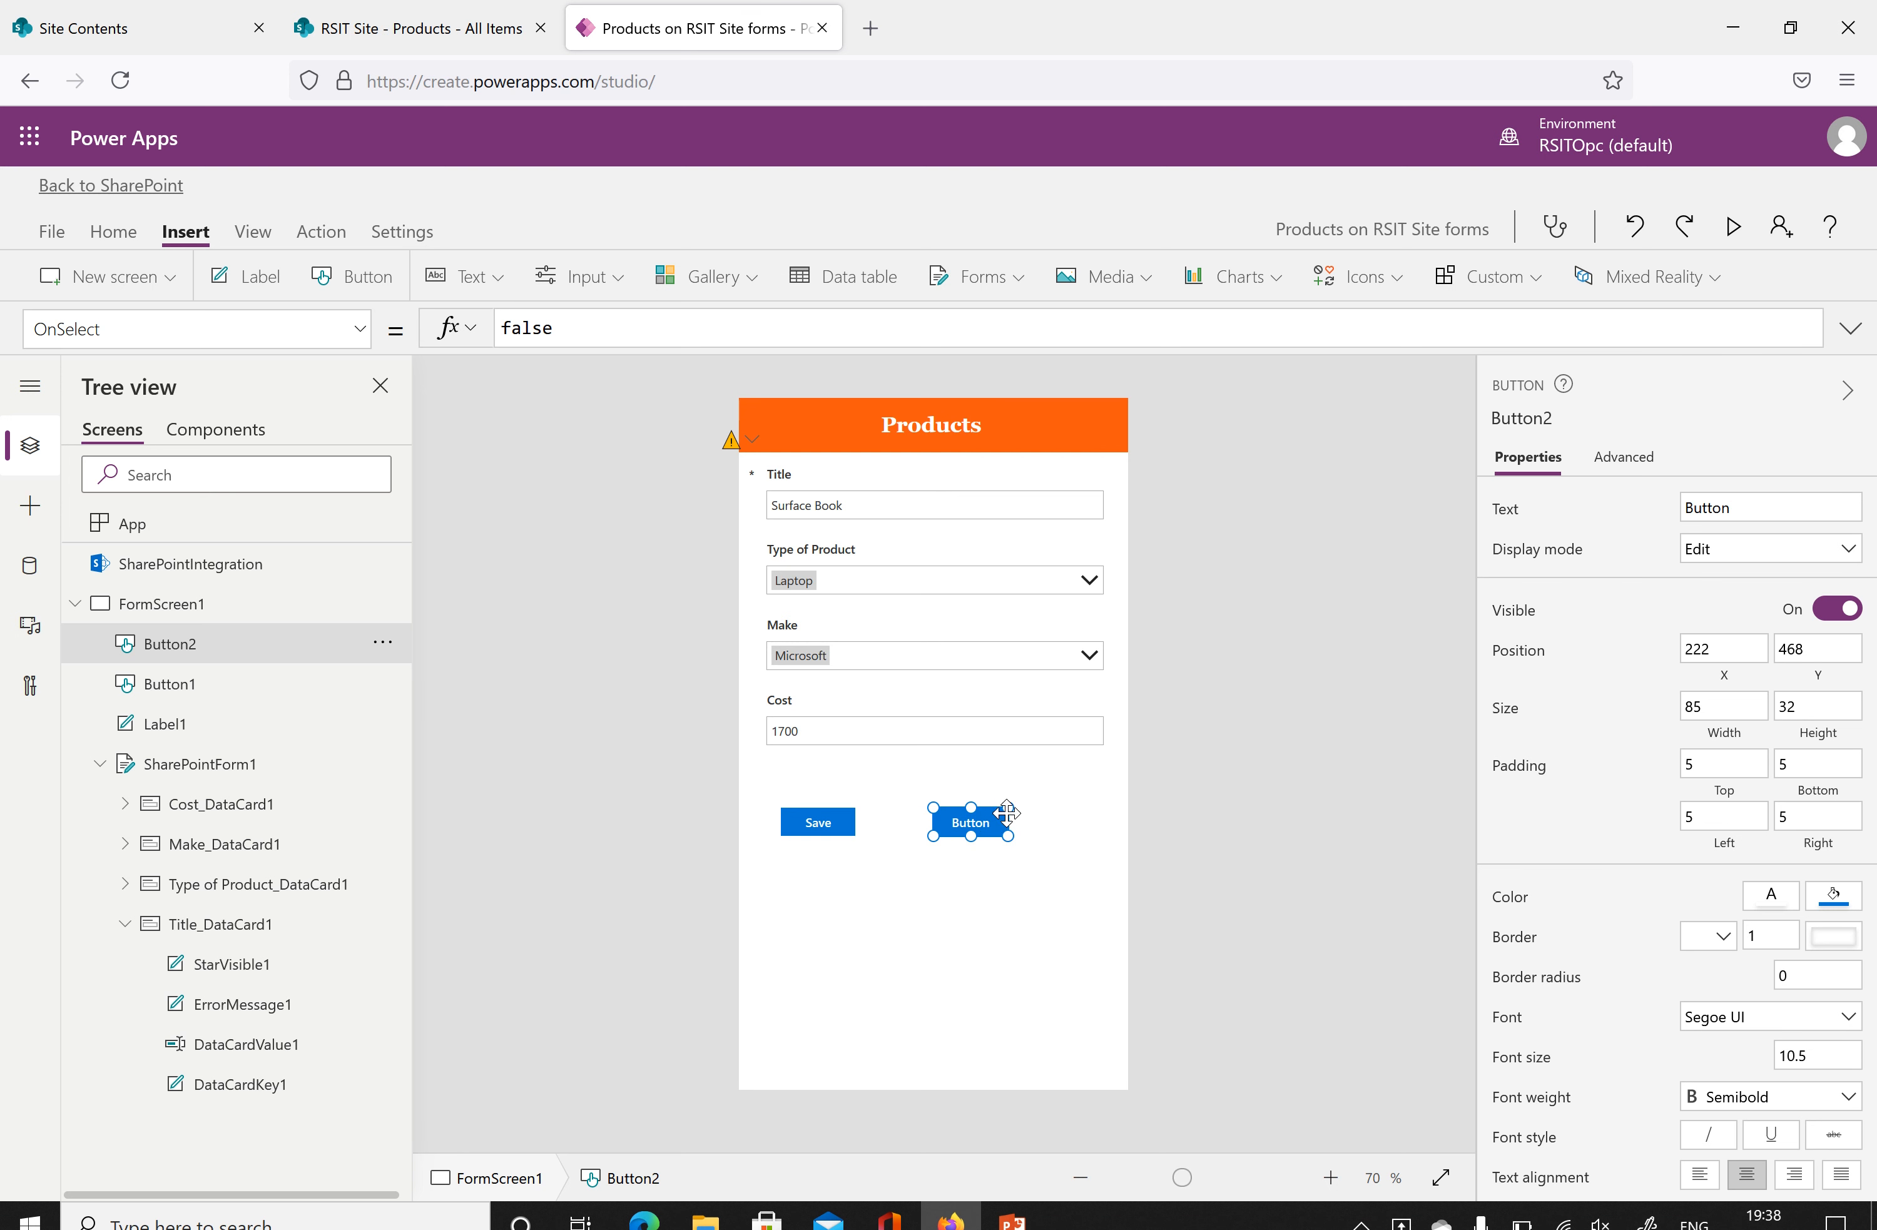
{"action": "left_click_drag", "start_coordinate": [1767, 503], "coordinate": [1630, 496]}
{"action": "type", "text": "Cancel"}
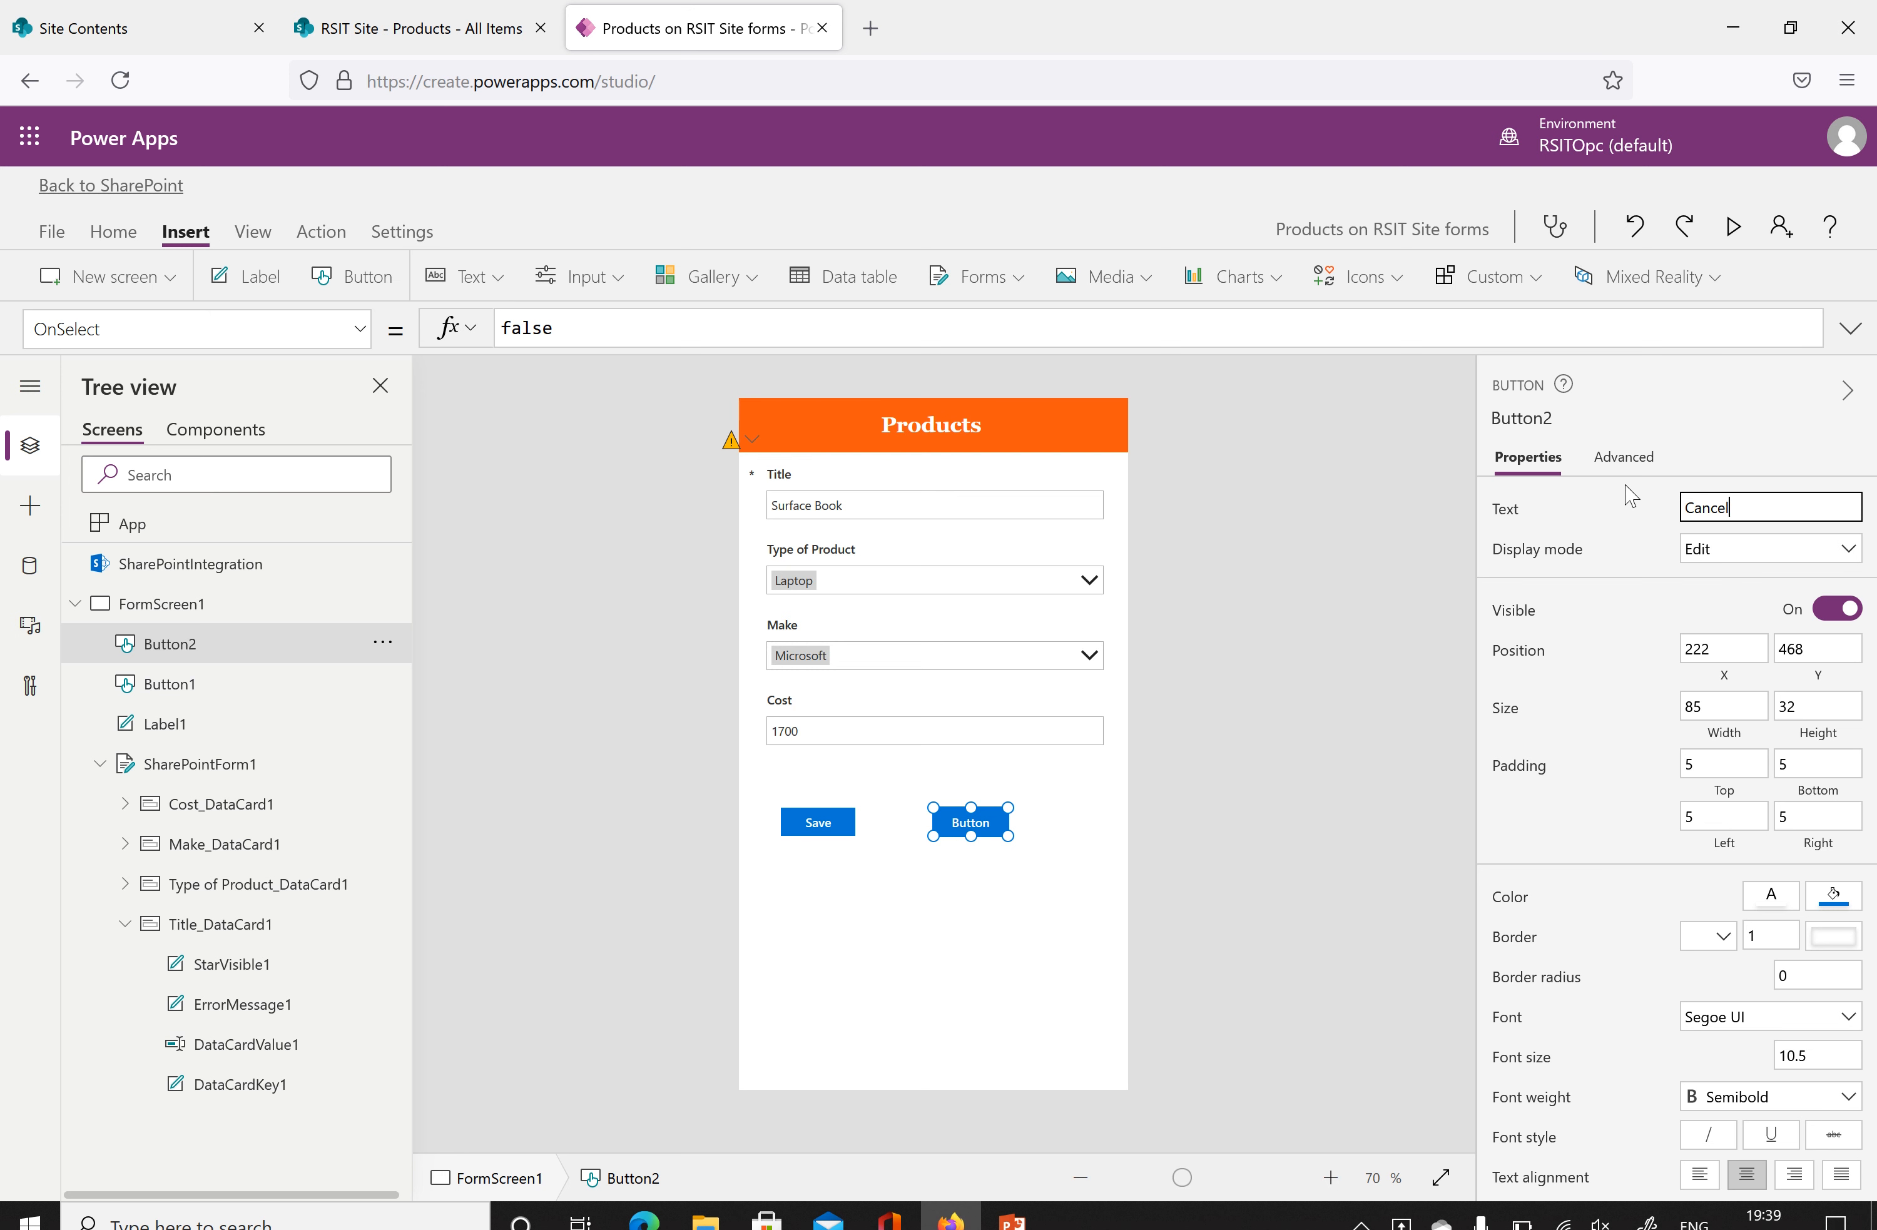
{"action": "left_click", "coordinate": [1618, 534]}
{"action": "left_click", "coordinate": [885, 967]}
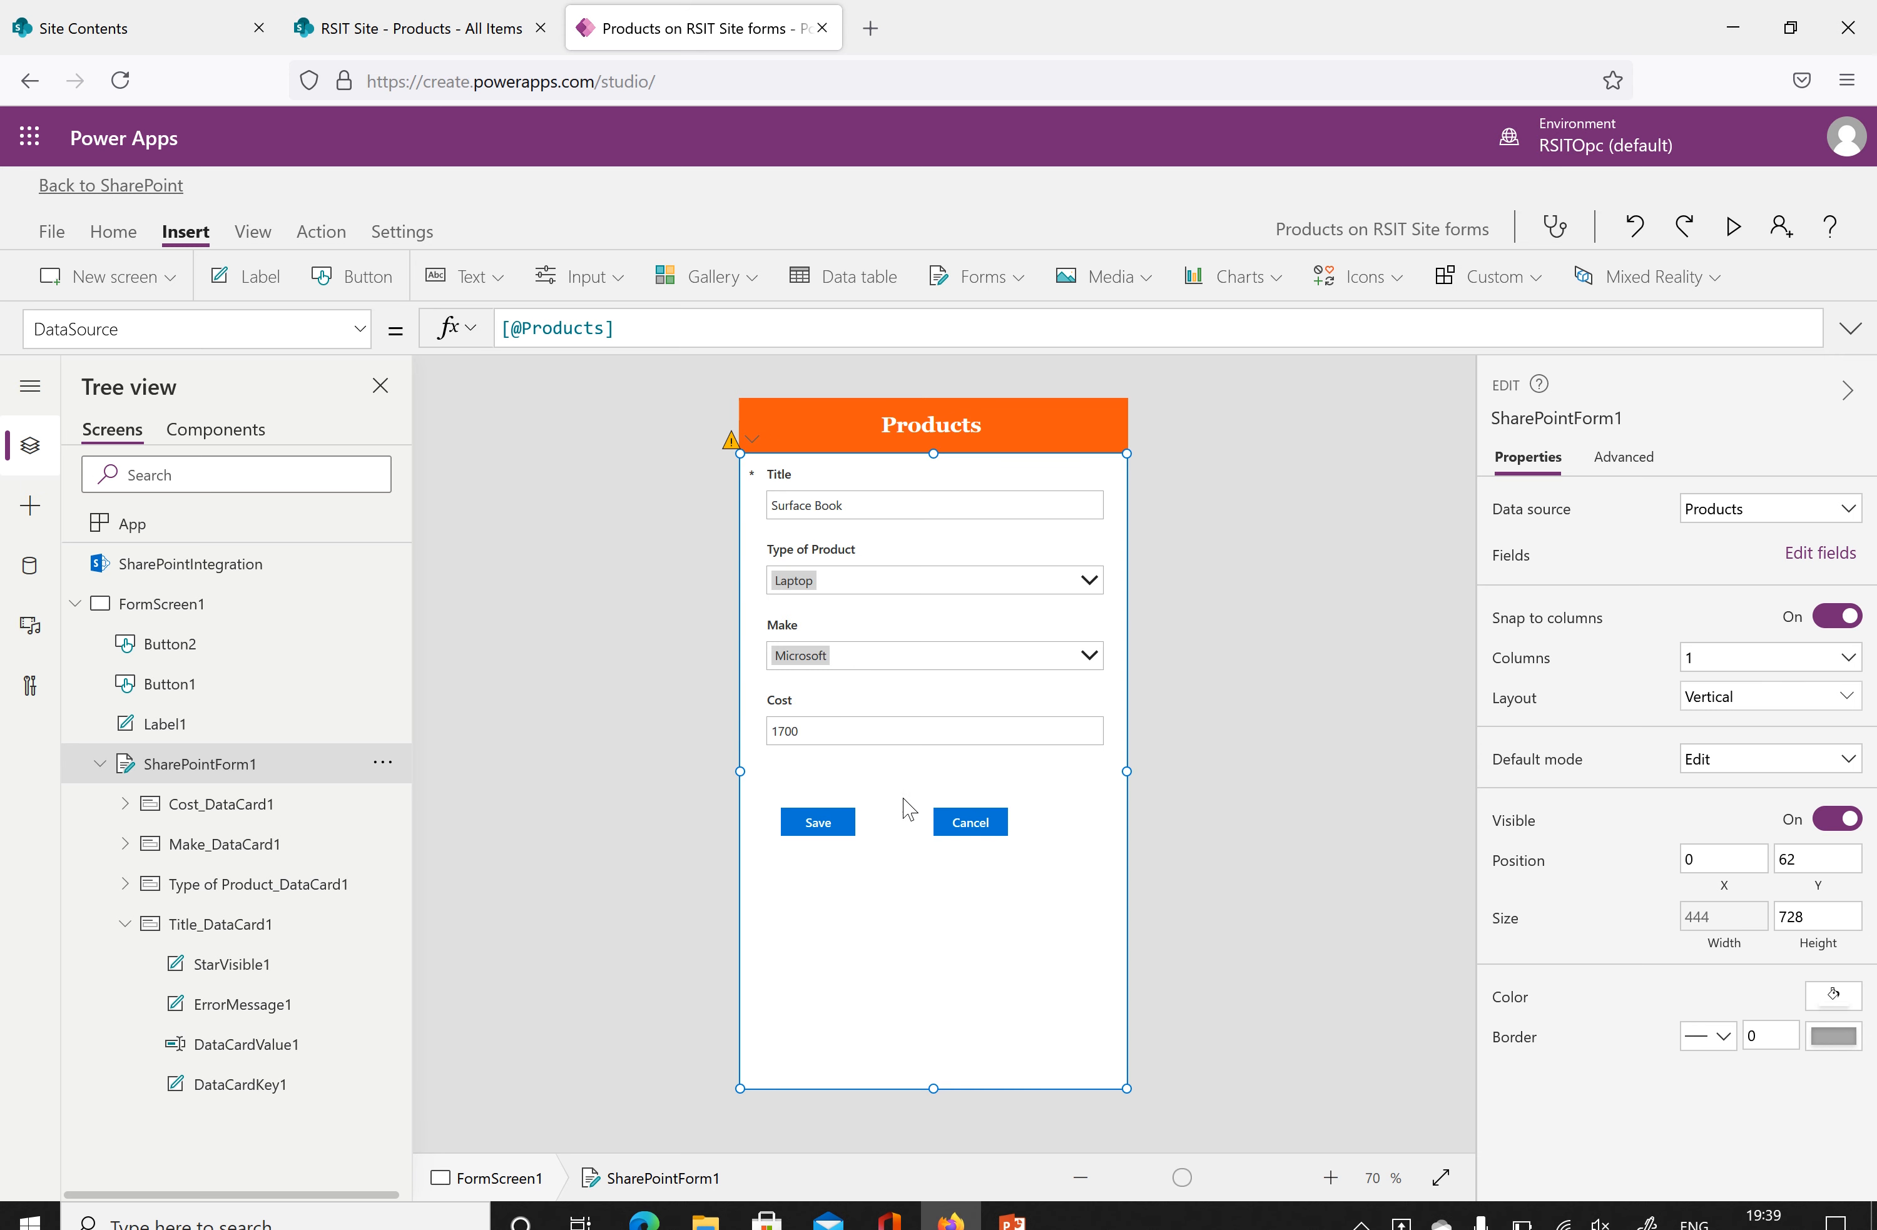
Preview the form with its Save and Cancel buttons, close the preview and dismiss the tip.
{"action": "left_click", "coordinate": [1733, 226]}
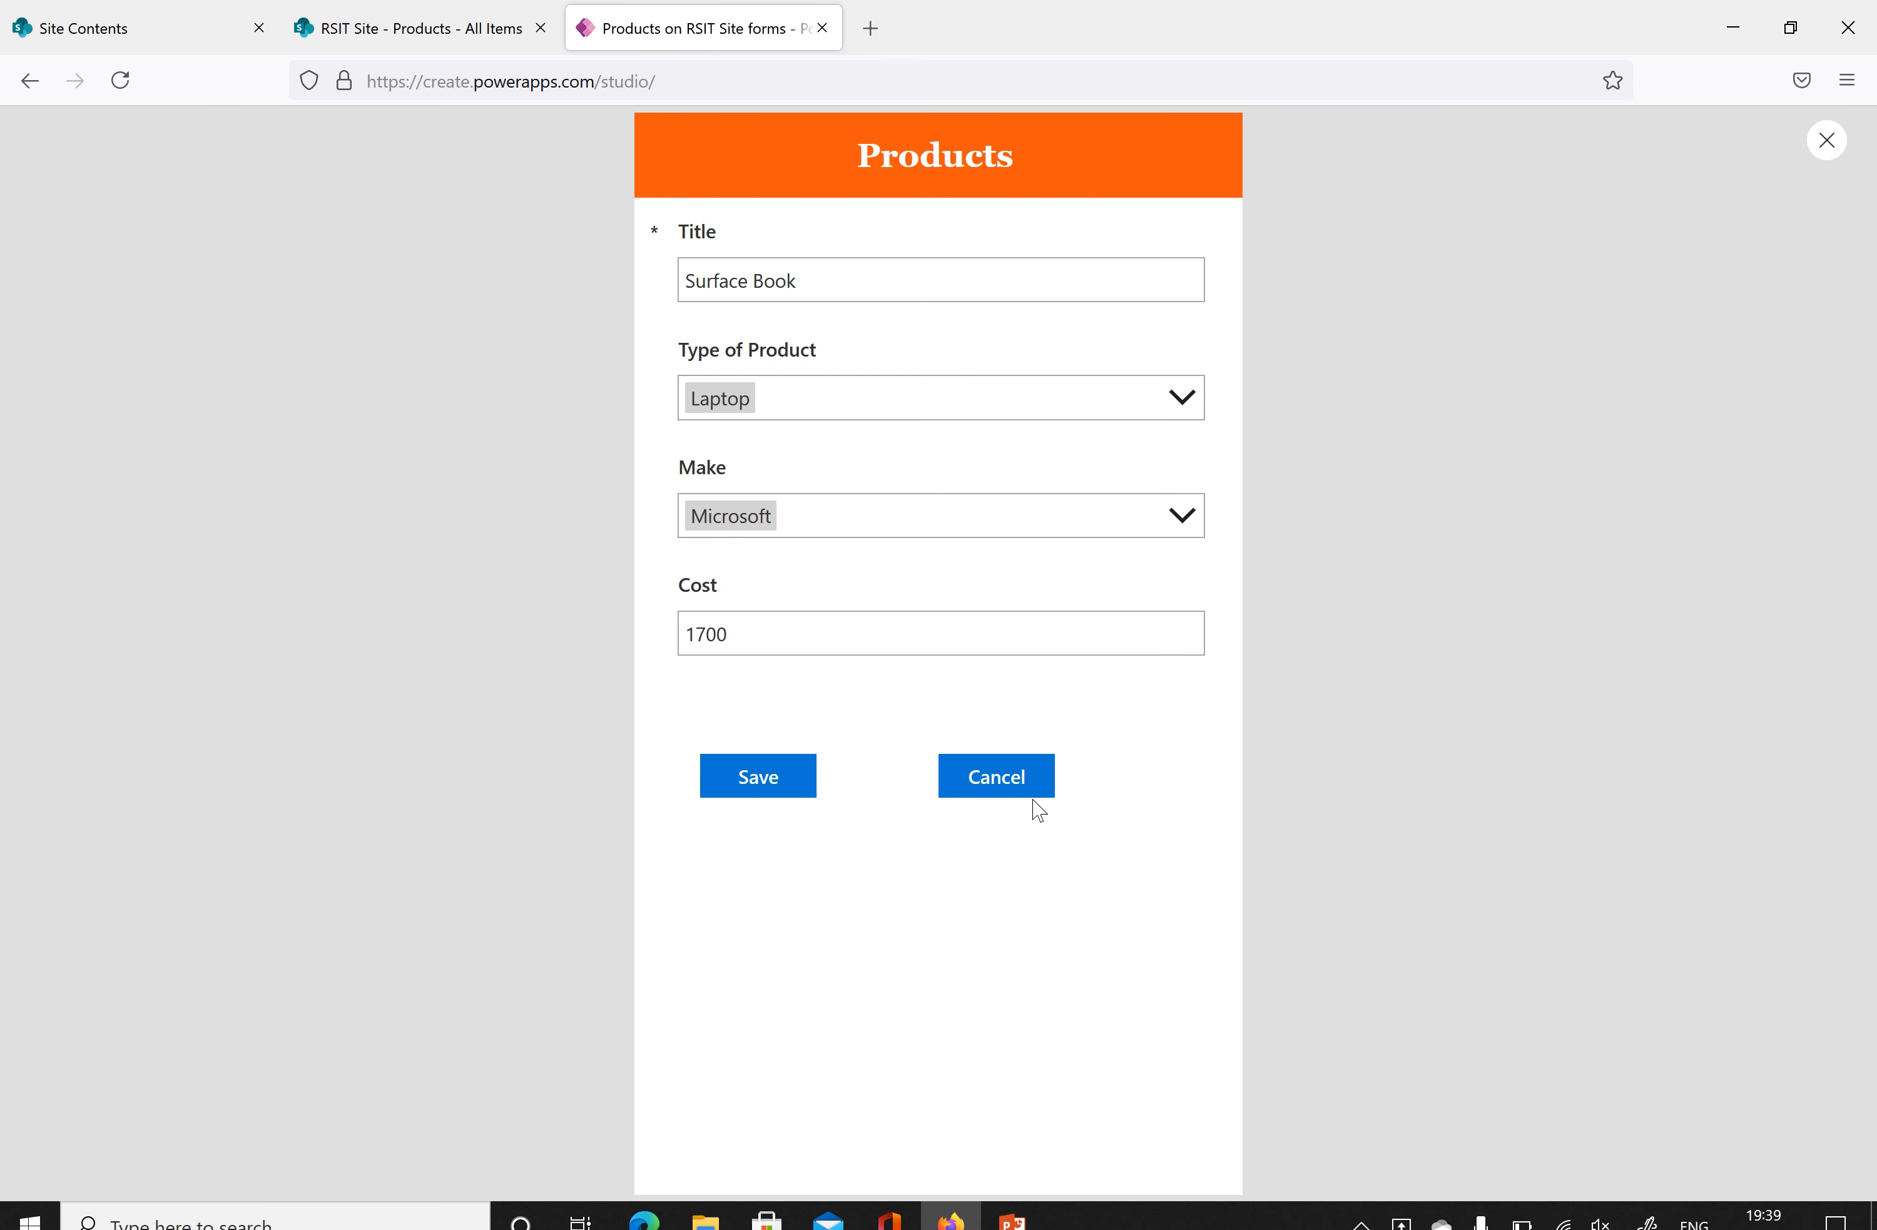
{"action": "left_click", "coordinate": [1827, 140]}
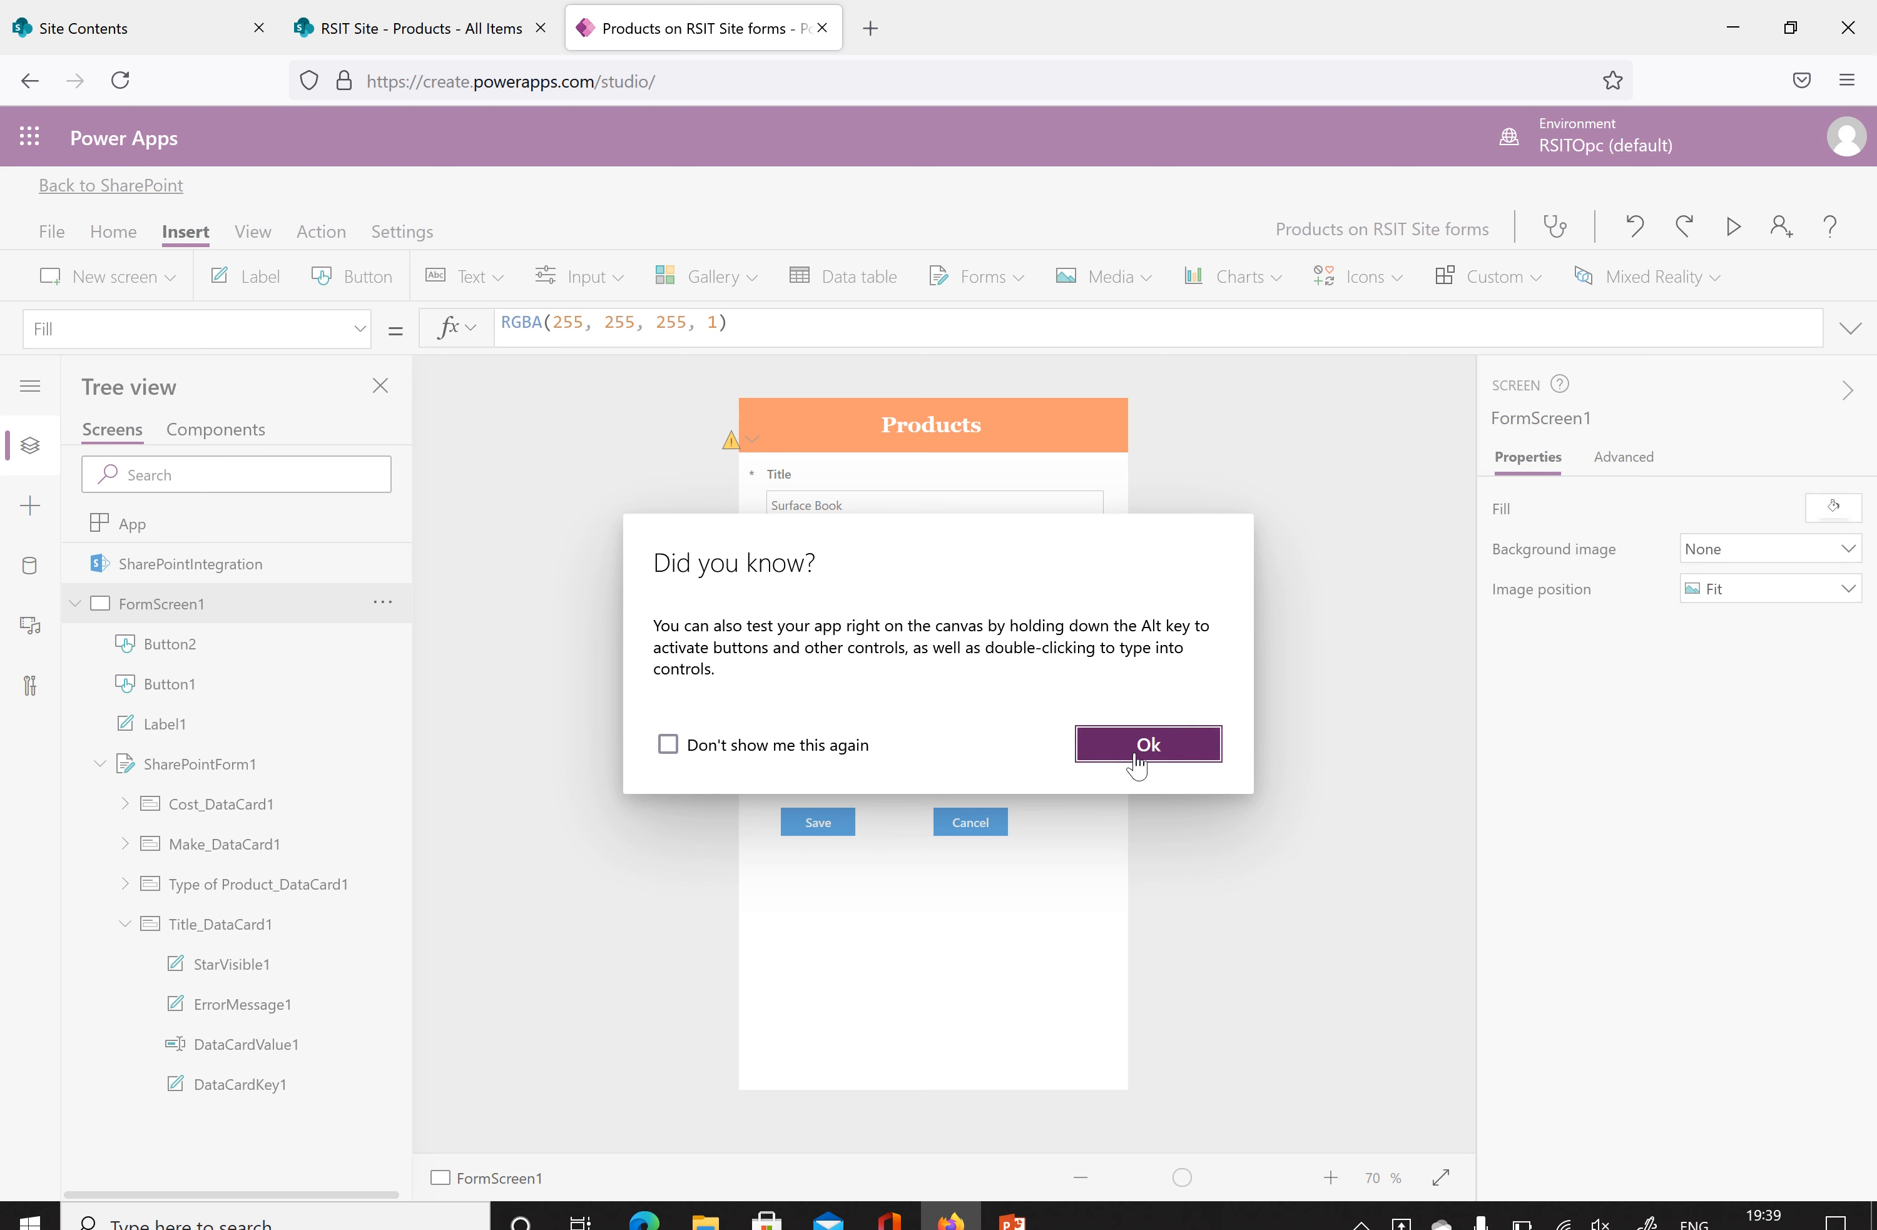
{"action": "left_click", "coordinate": [1102, 755]}
Set the Save button's OnSelect formula to SubmitForm(SharePointForm1).
{"action": "left_click", "coordinate": [817, 823]}
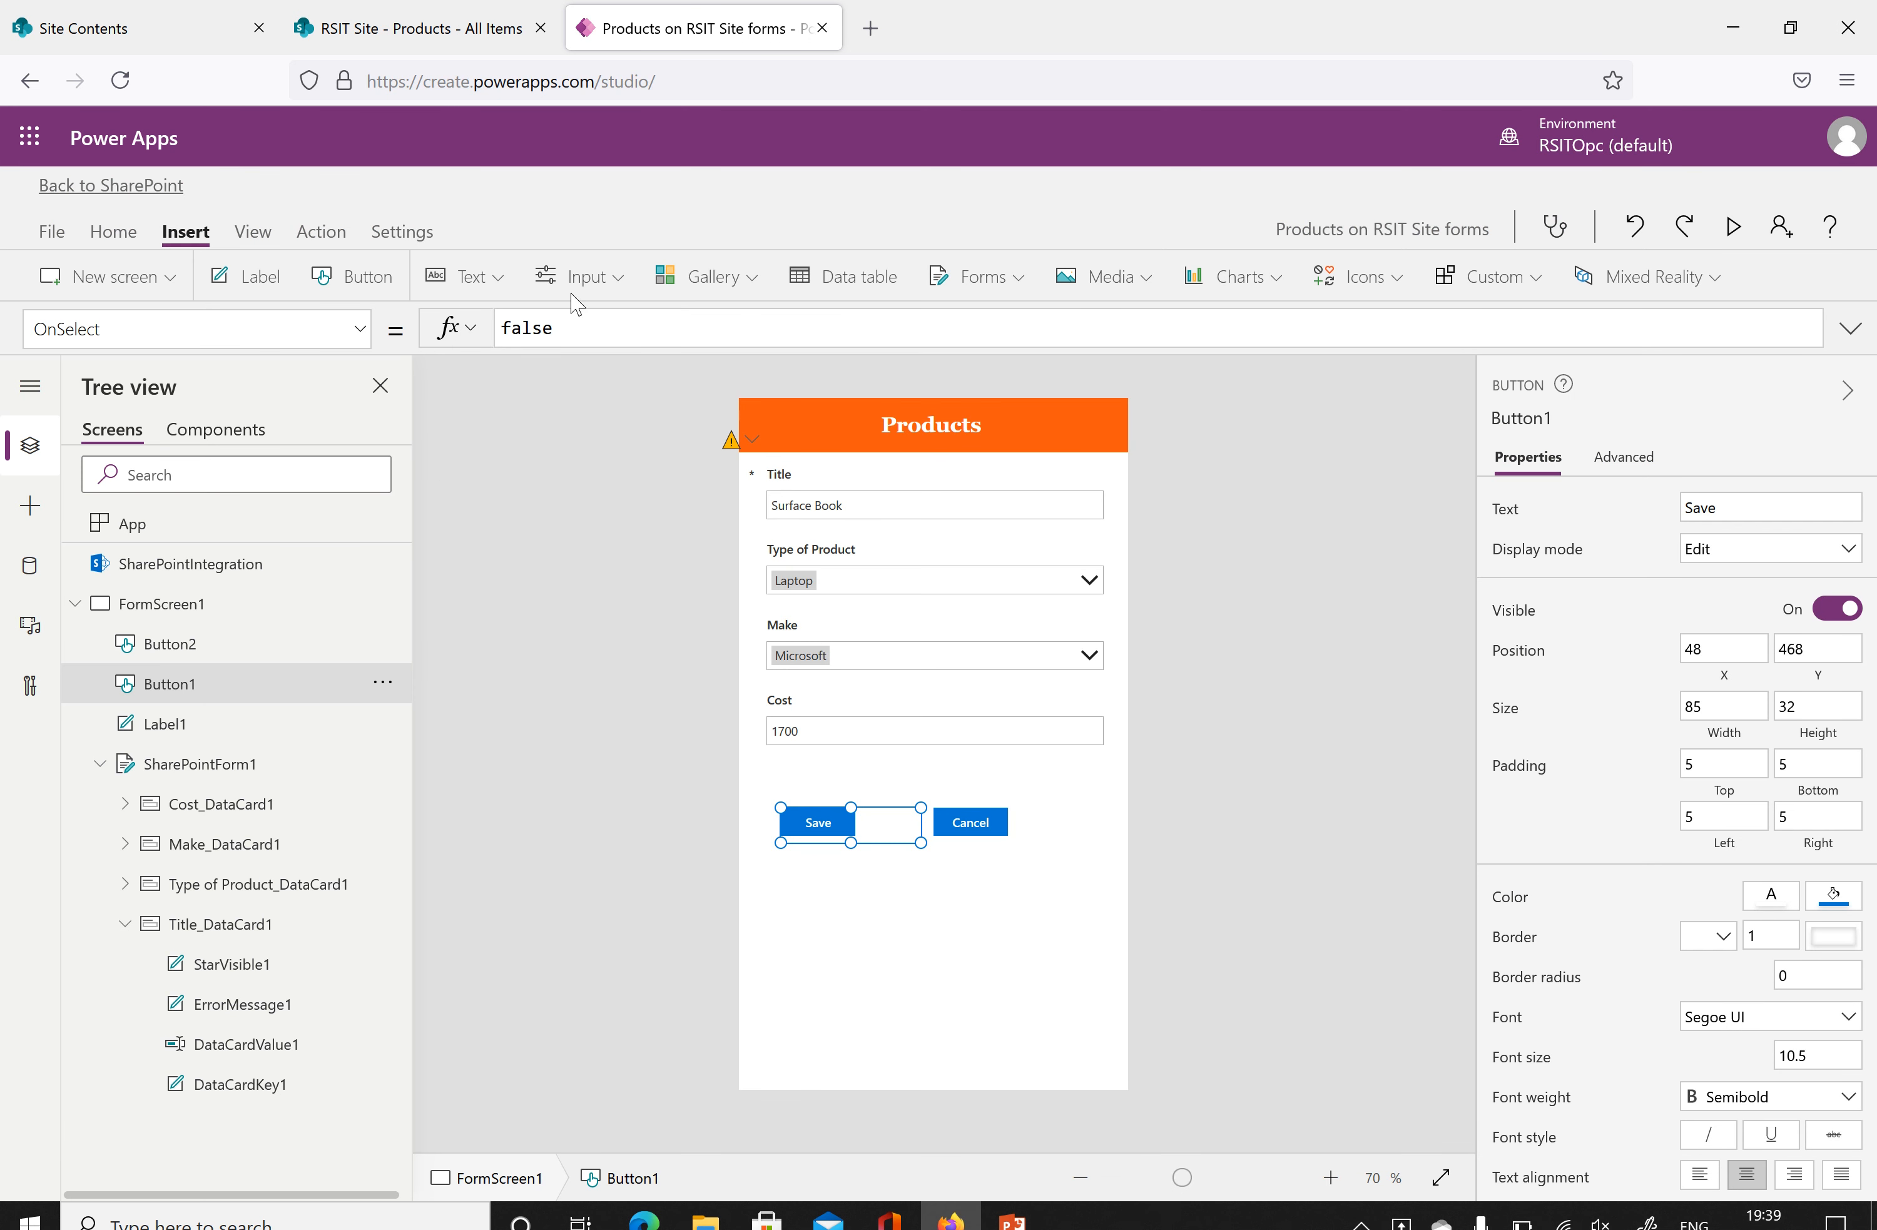
{"action": "left_click_drag", "start_coordinate": [555, 327], "coordinate": [503, 322]}
{"action": "type", "text": "Sub"}
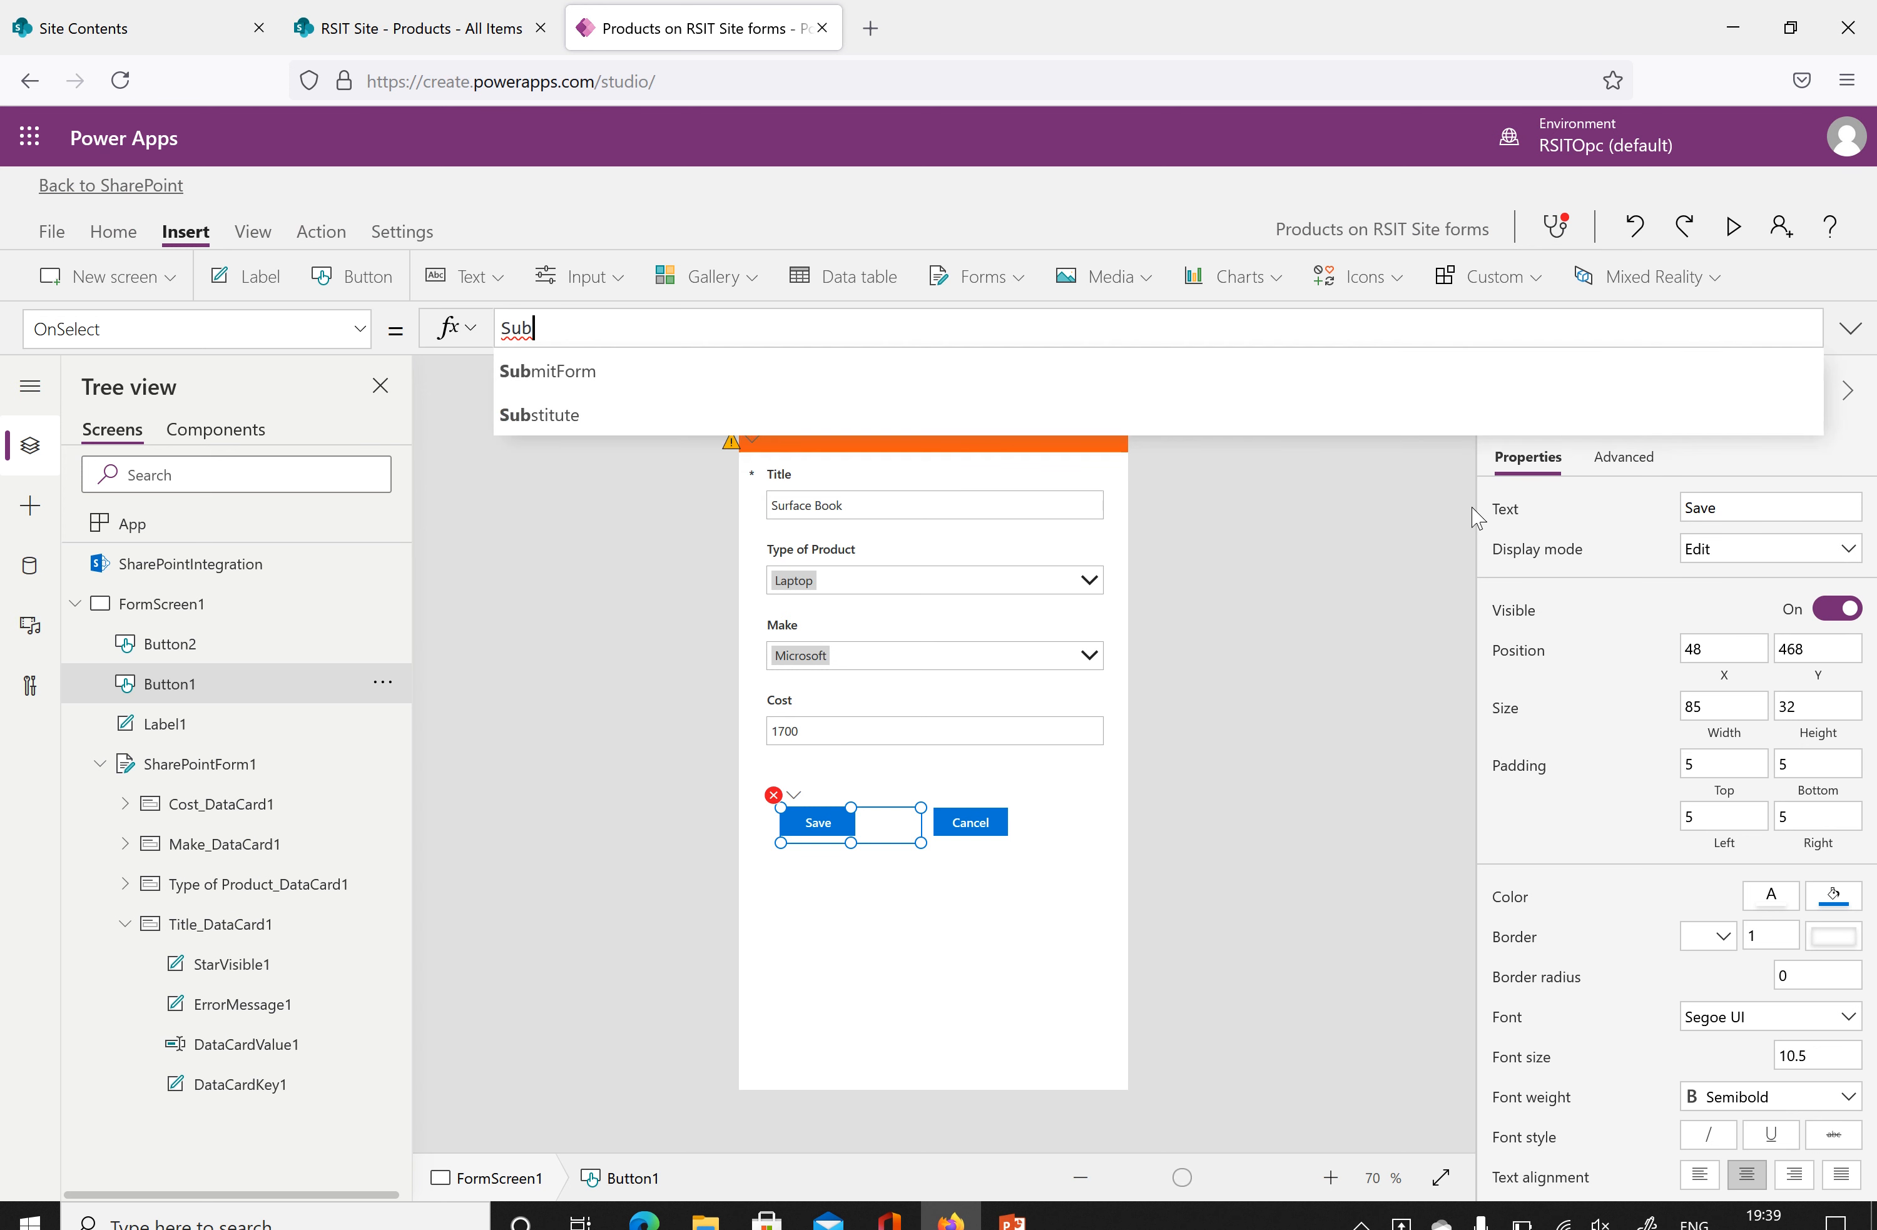
{"action": "key", "text": "Tab"}
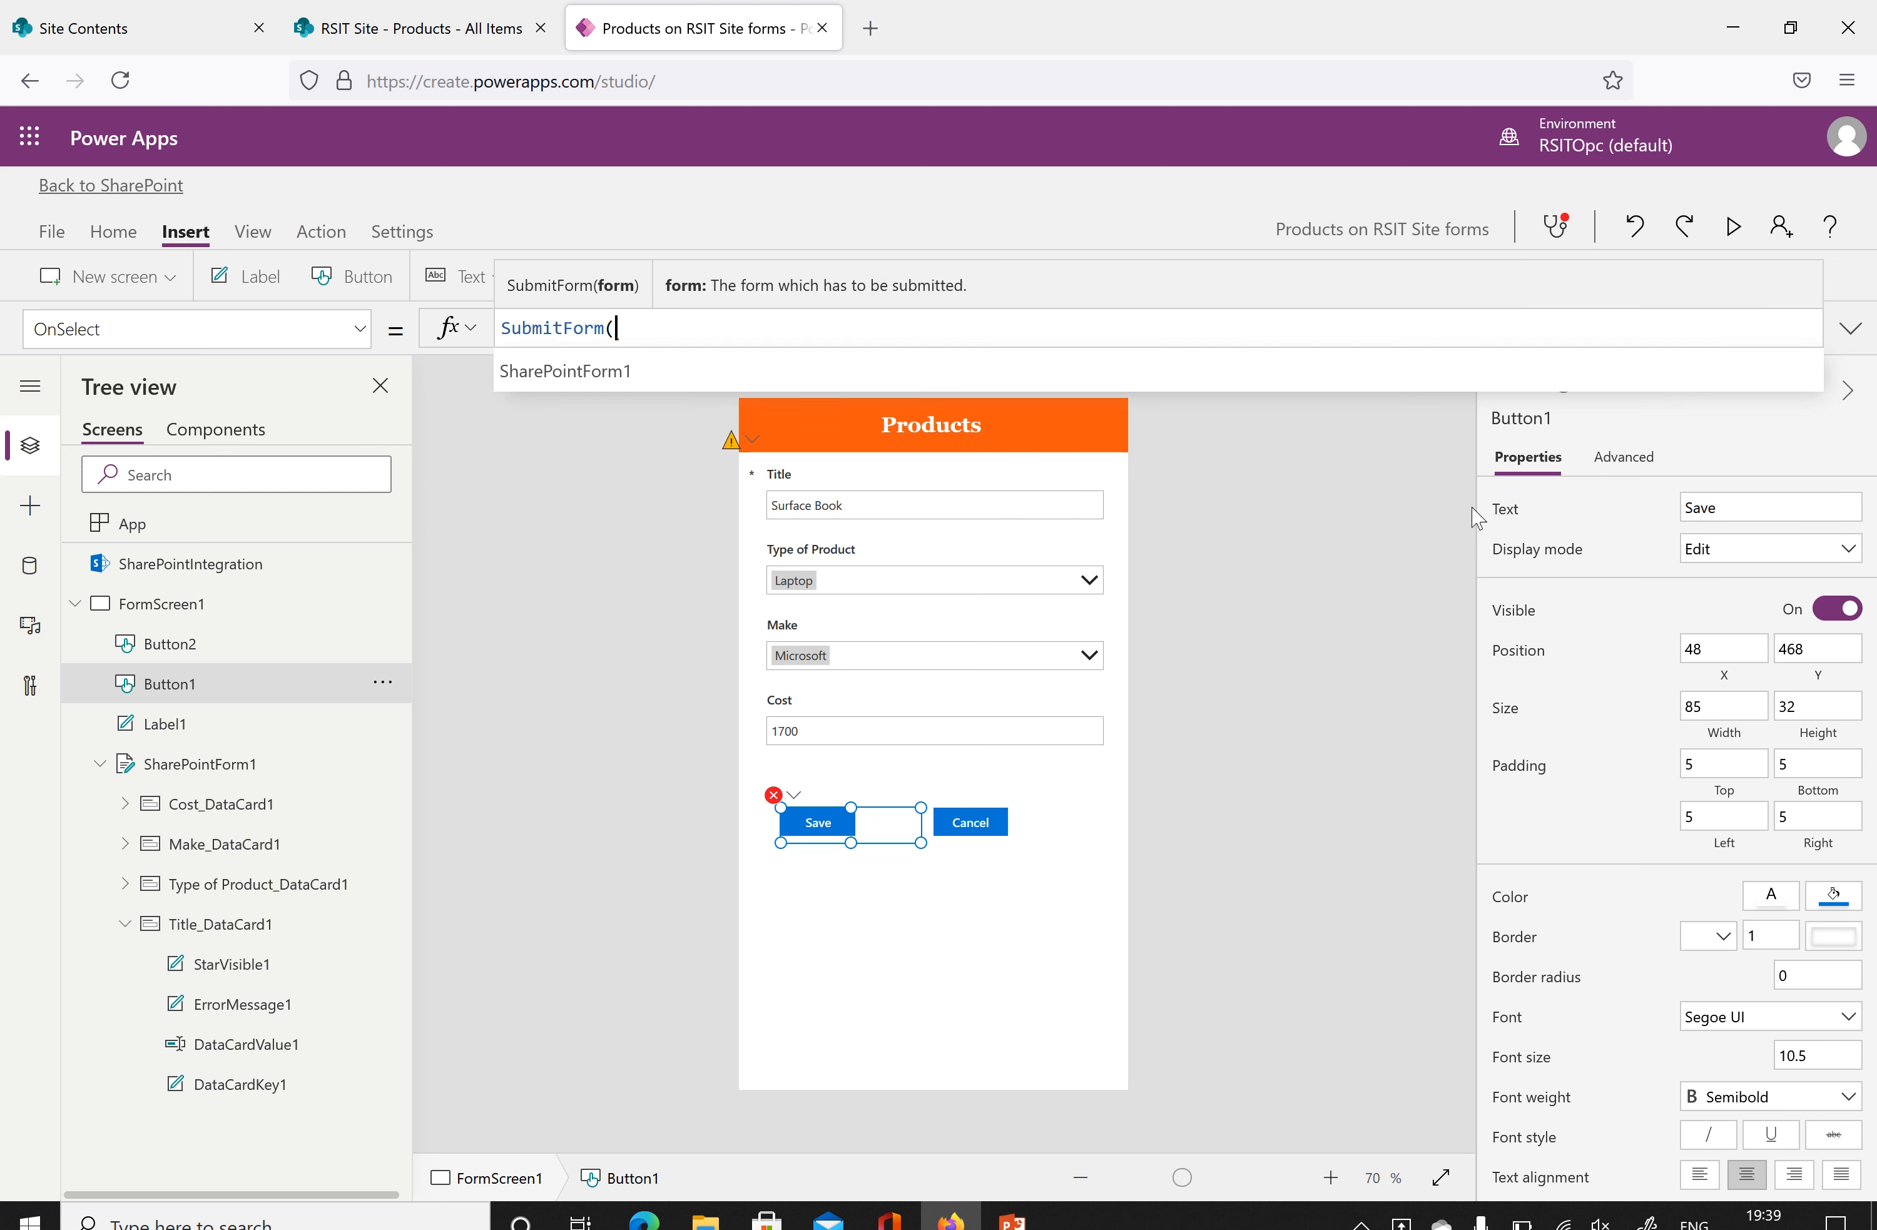
{"action": "left_click", "coordinate": [694, 372]}
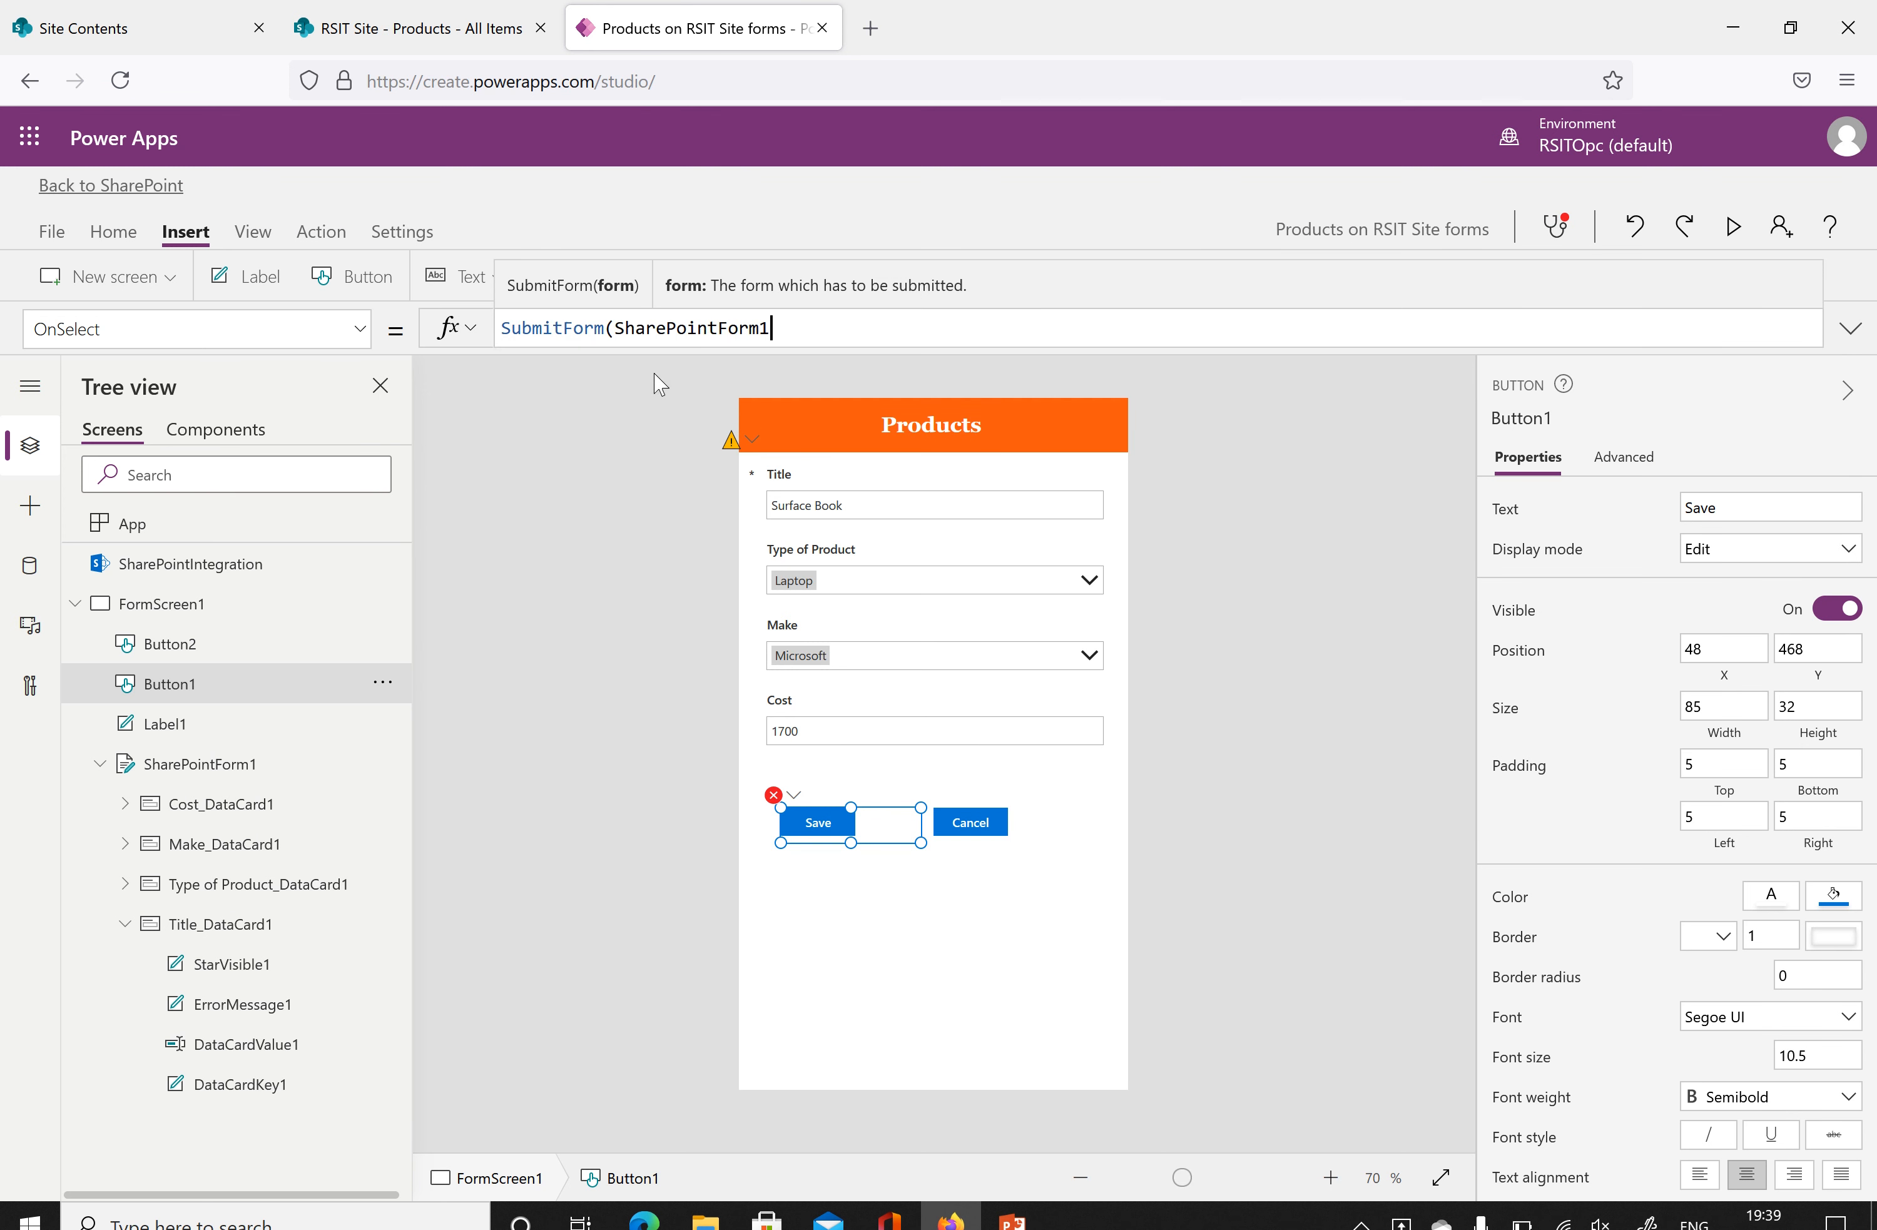
{"action": "type", "text": ")"}
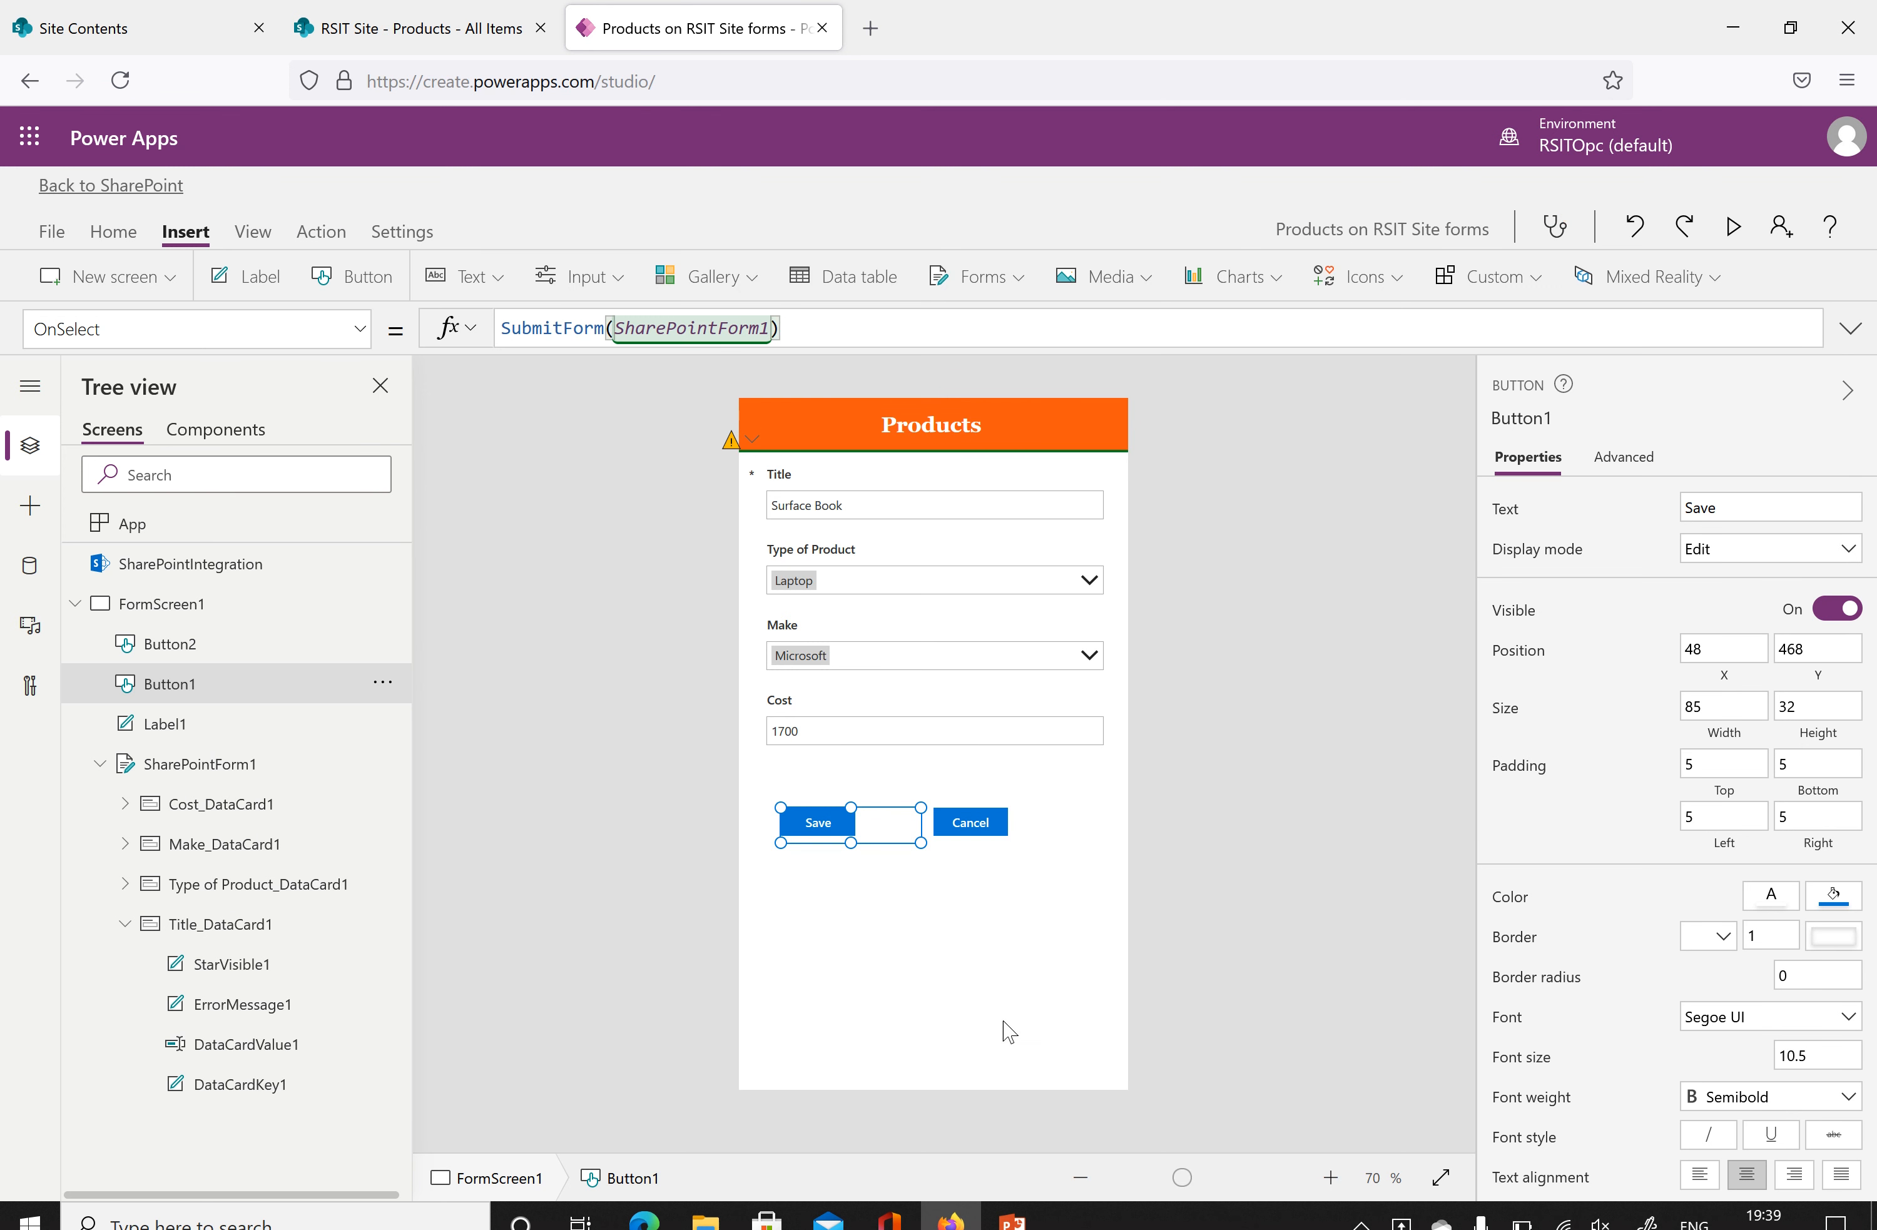
{"action": "left_click", "coordinate": [864, 899]}
Fill the Save and Cancel buttons with the theme orange that matches the Products header.
{"action": "left_click", "coordinate": [826, 831]}
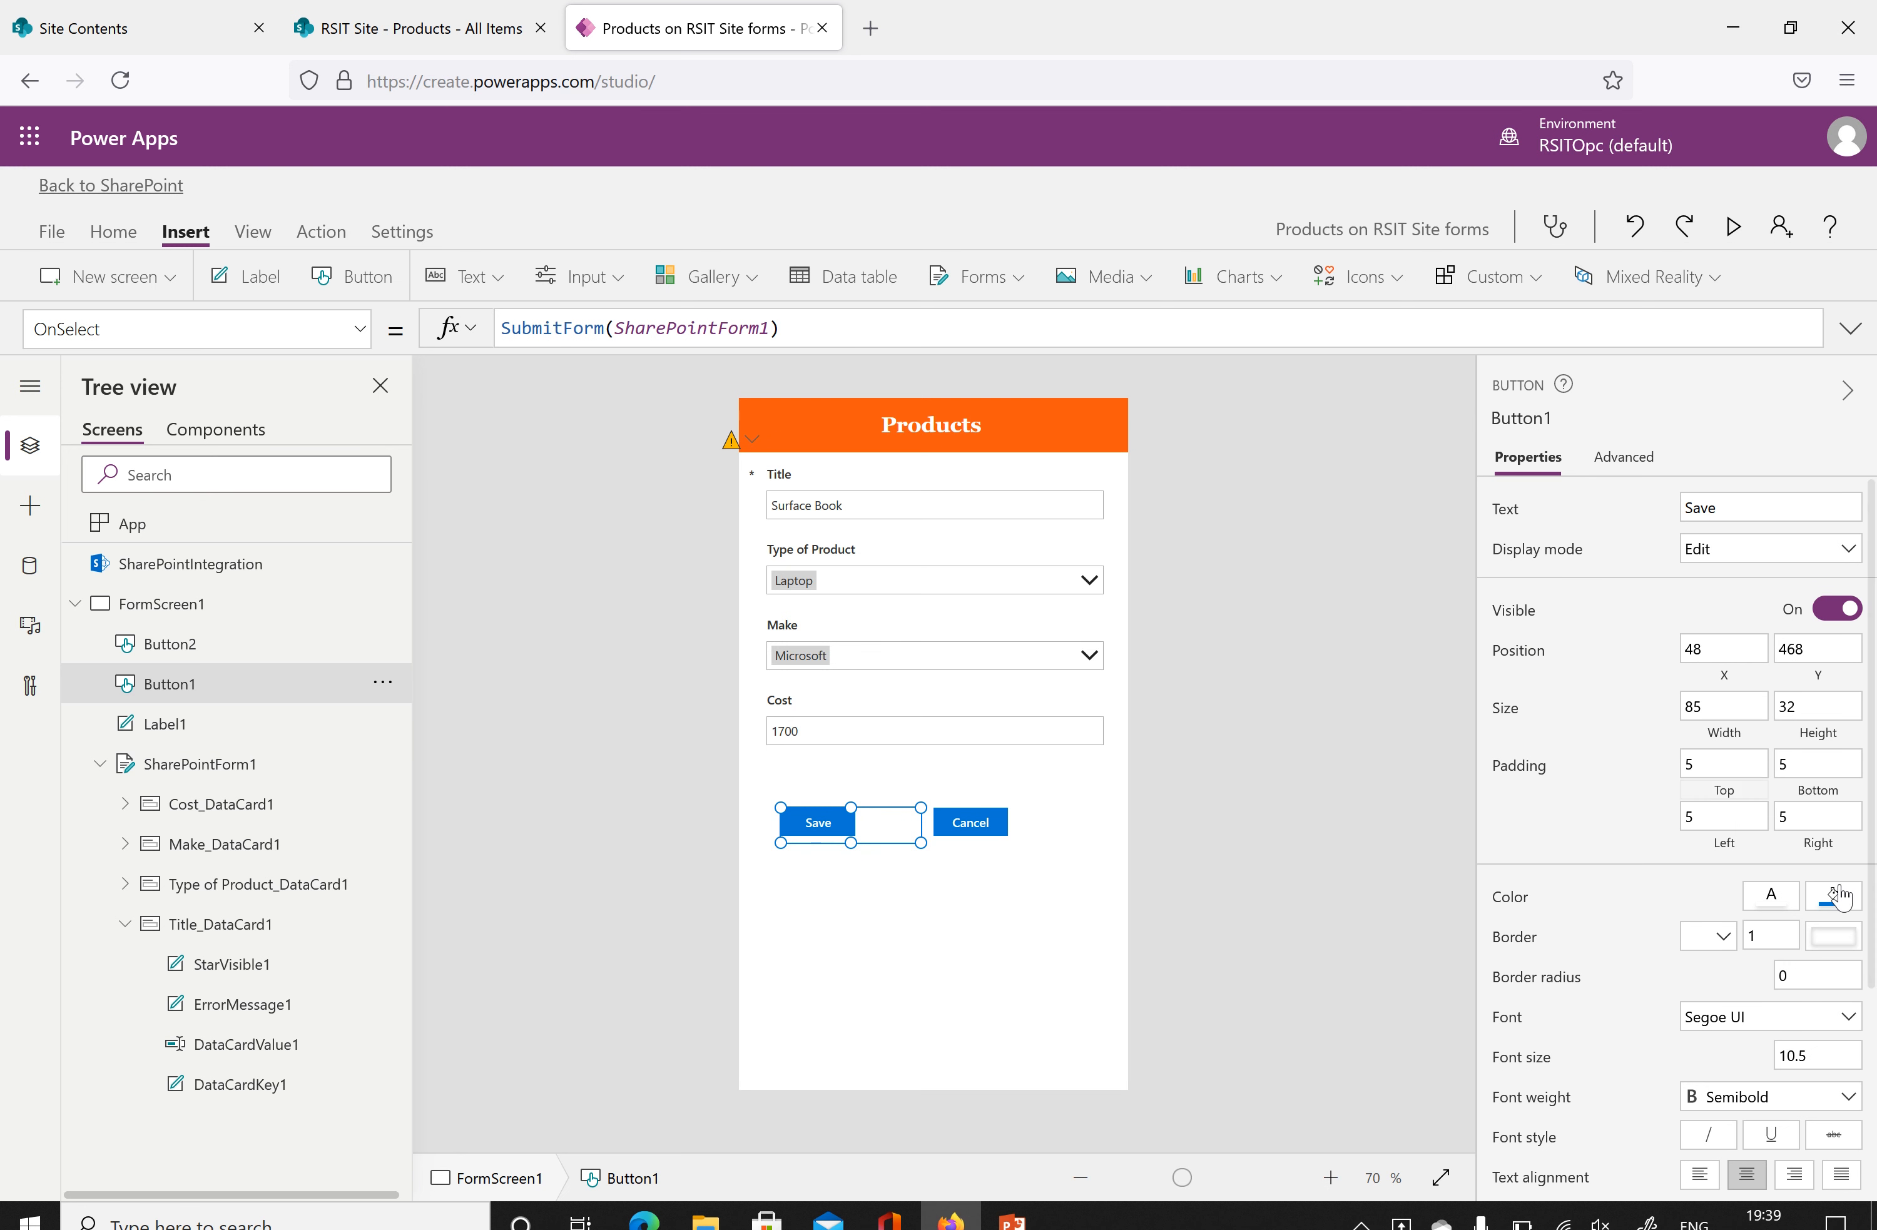
{"action": "left_click", "coordinate": [1833, 907]}
{"action": "left_click", "coordinate": [1716, 757]}
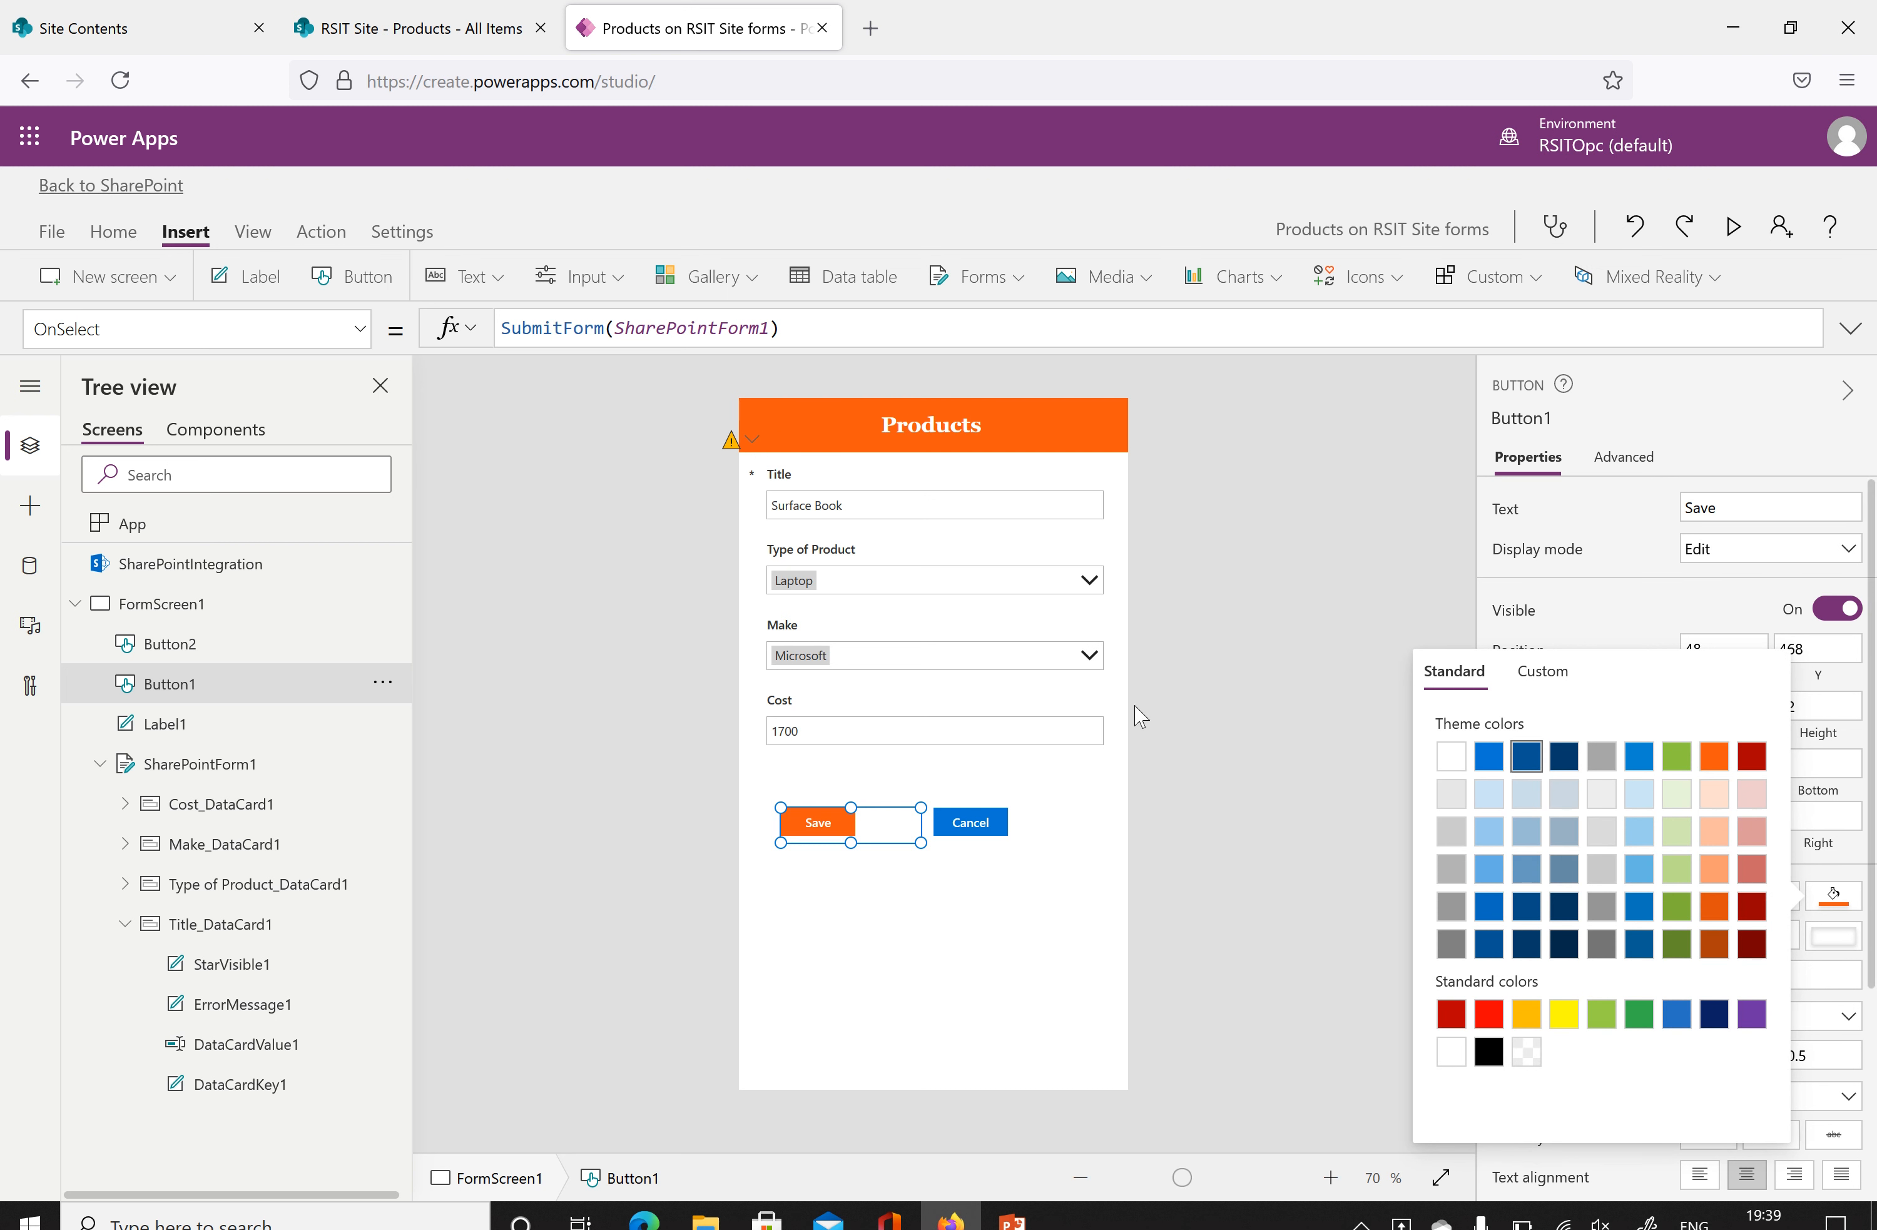
{"action": "left_click", "coordinate": [968, 826]}
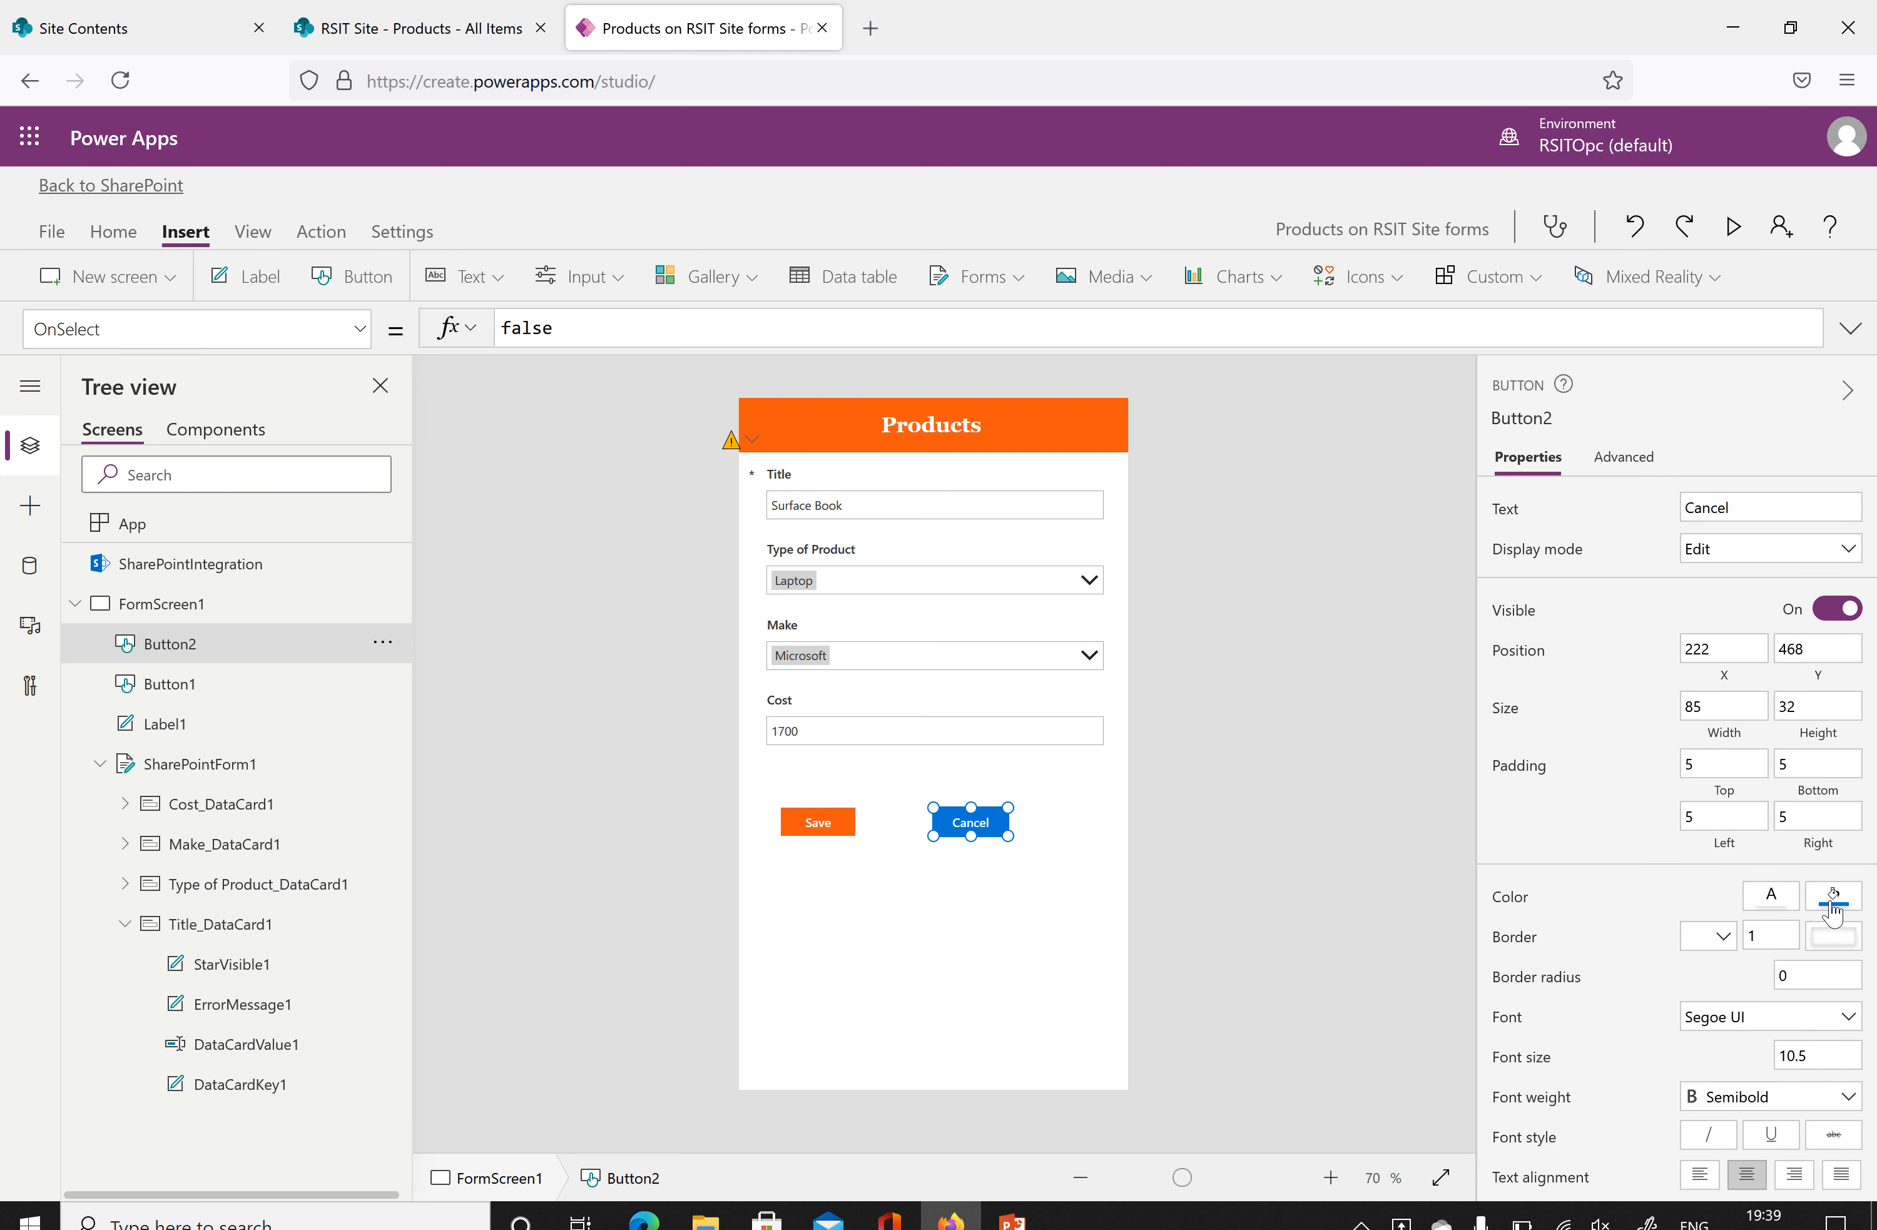
{"action": "left_click", "coordinate": [1834, 899]}
{"action": "left_click", "coordinate": [1718, 763]}
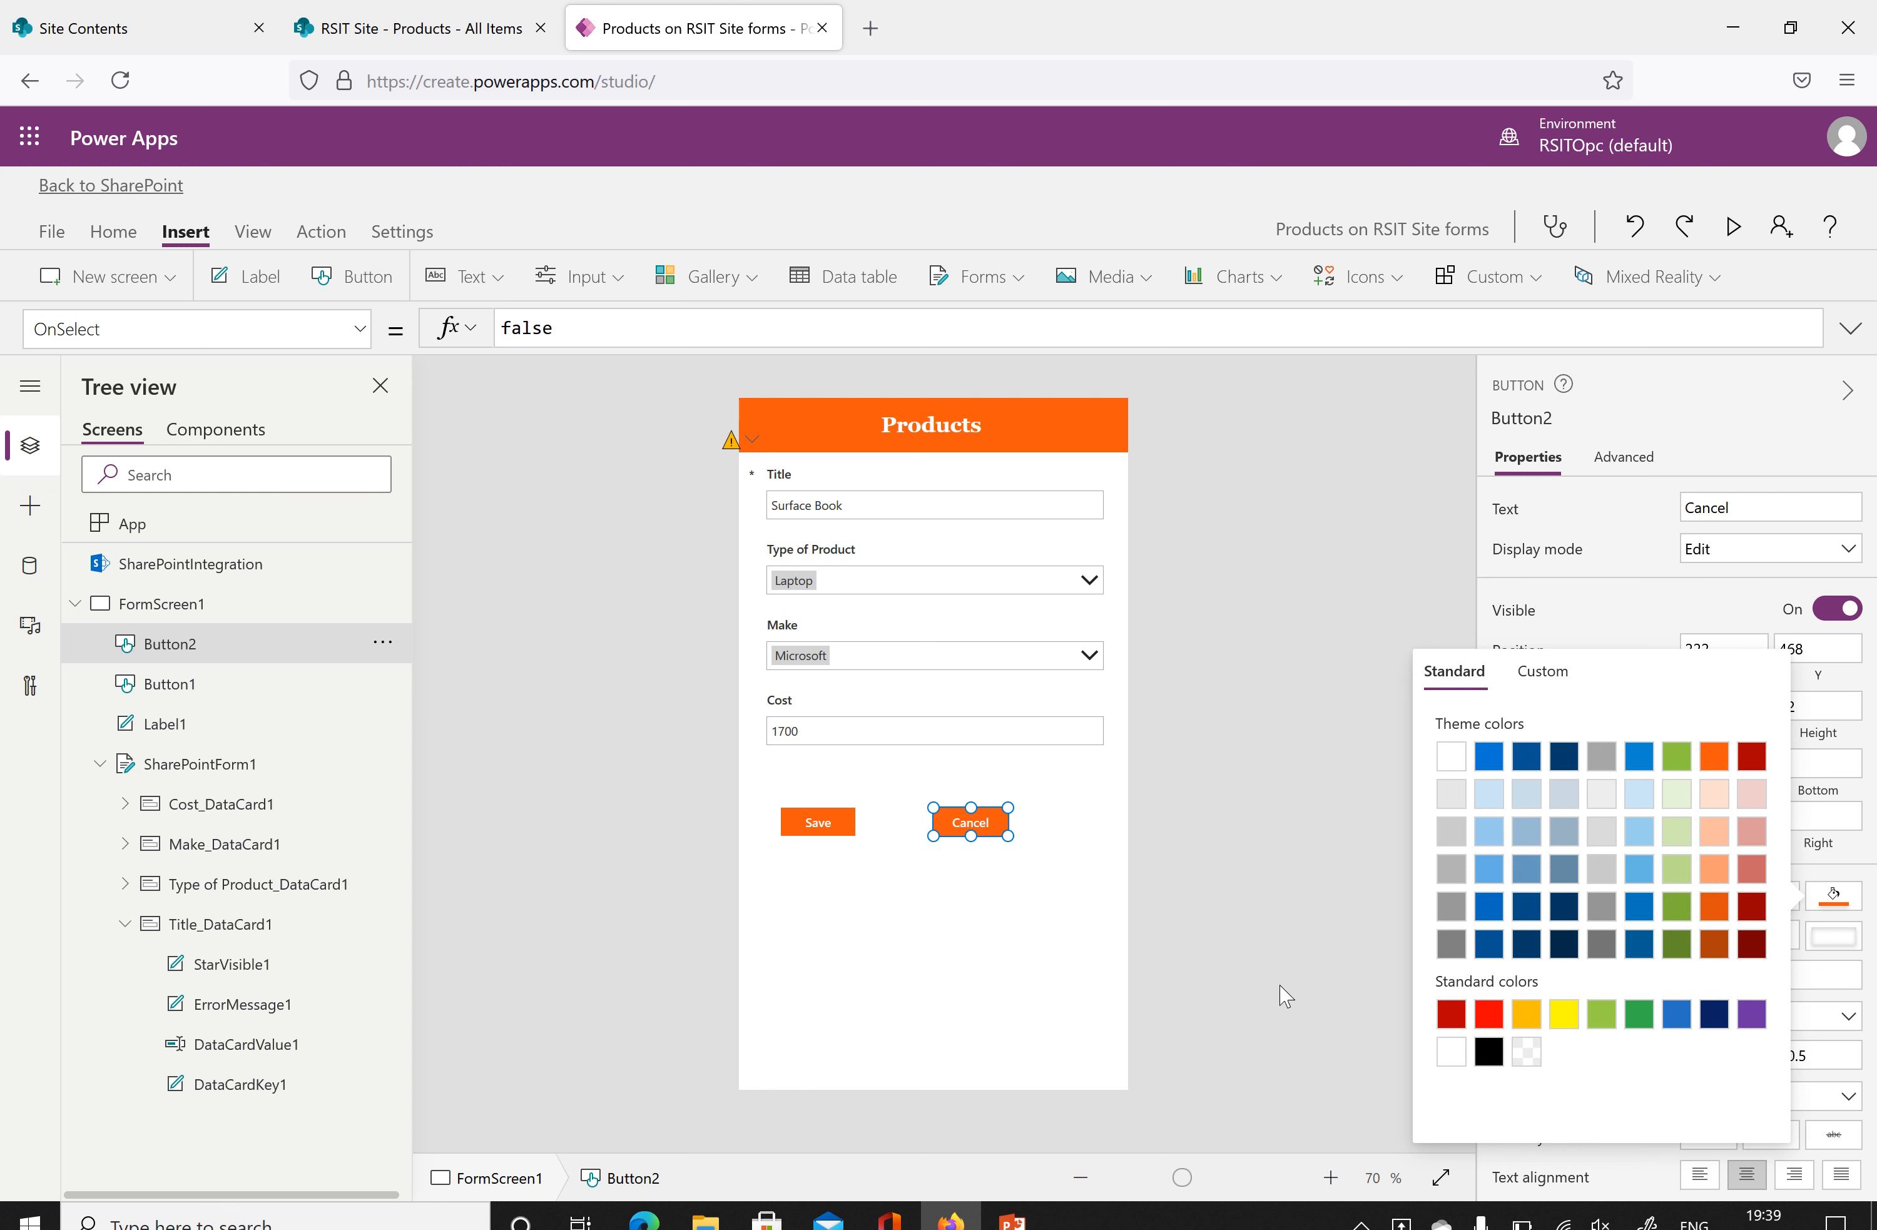
{"action": "left_click", "coordinate": [927, 935]}
Set the font weight of both the Save and Cancel buttons to Bold.
{"action": "left_click", "coordinate": [823, 823]}
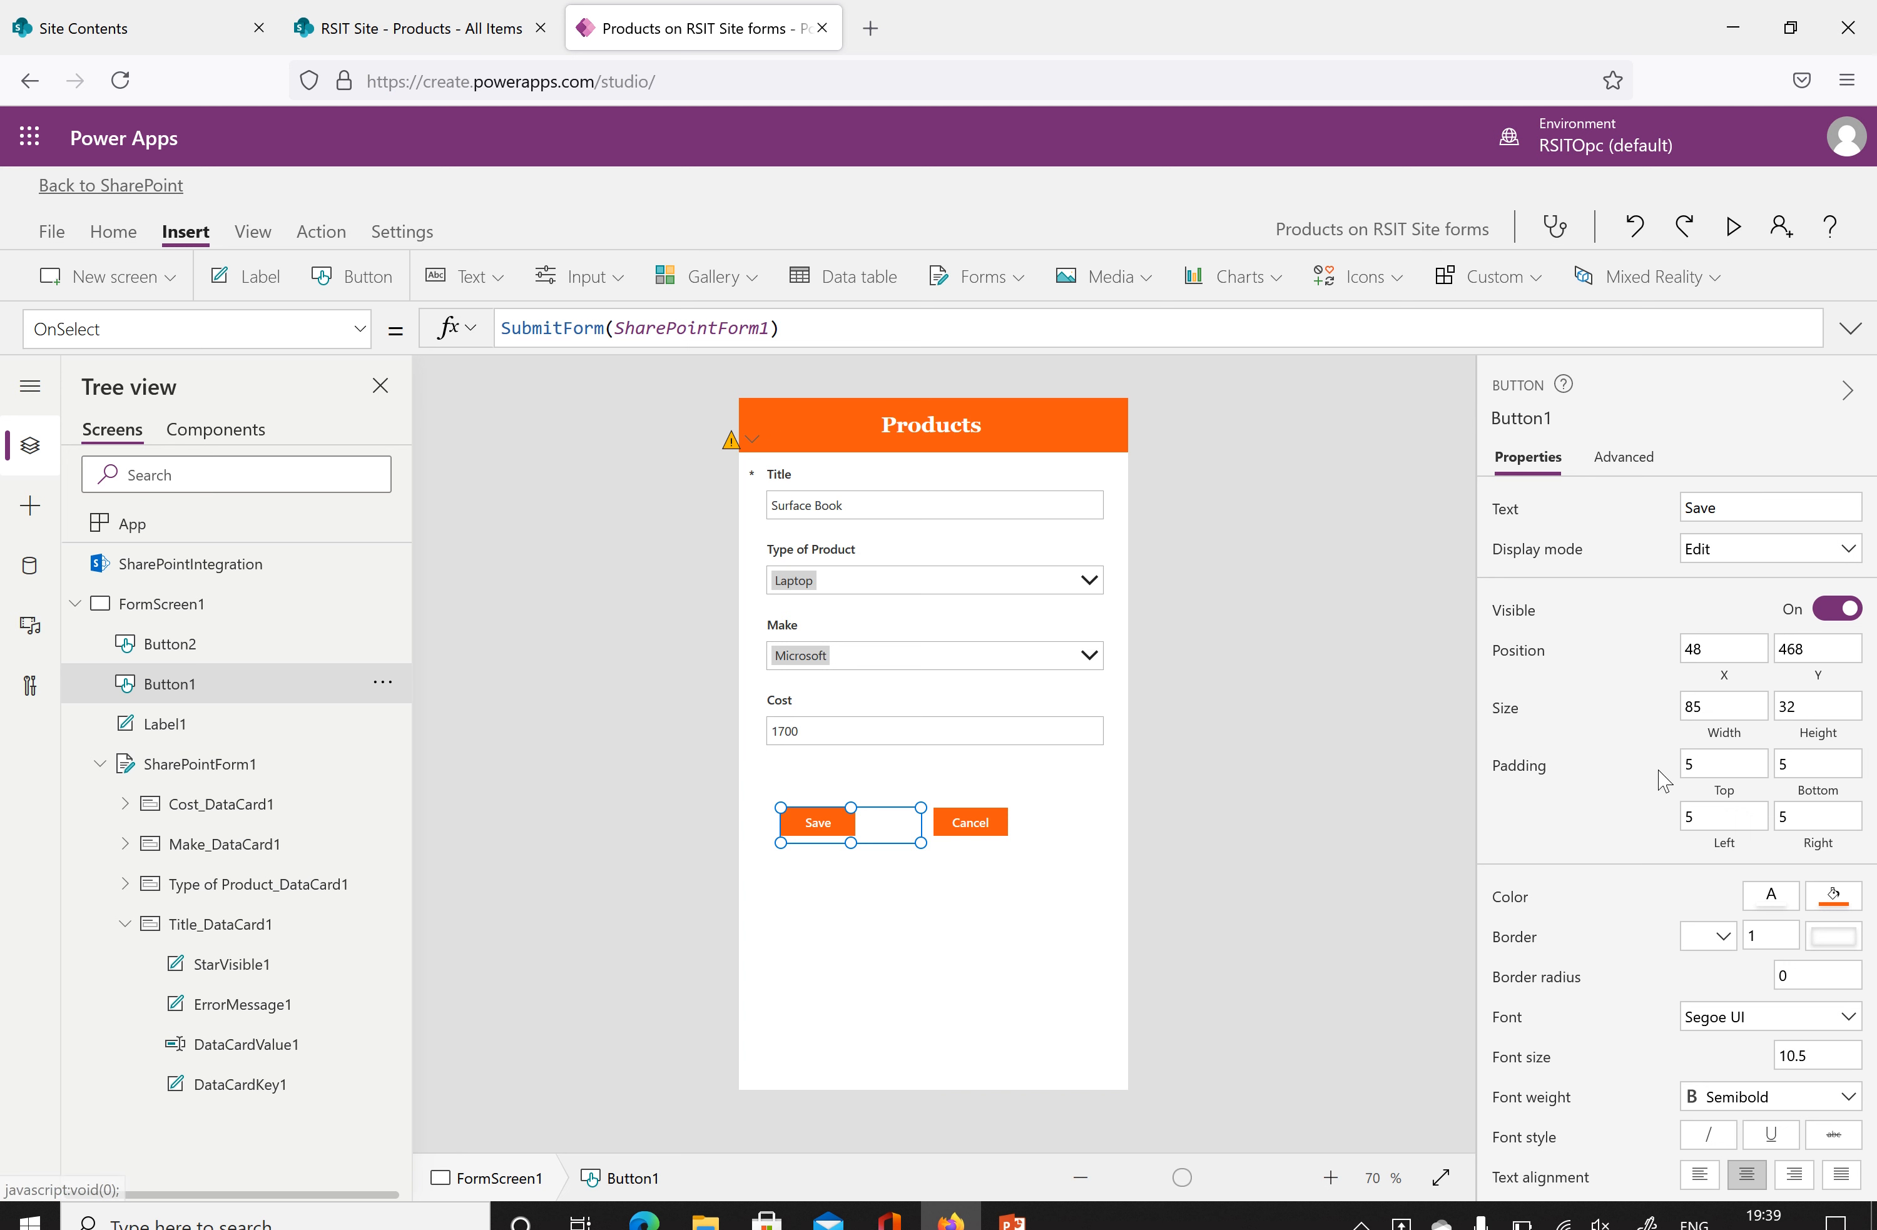
{"action": "scroll", "coordinate": [1664, 779], "scroll_direction": "down", "scroll_amount": 2}
{"action": "scroll", "coordinate": [1664, 779], "scroll_direction": "down", "scroll_amount": 2}
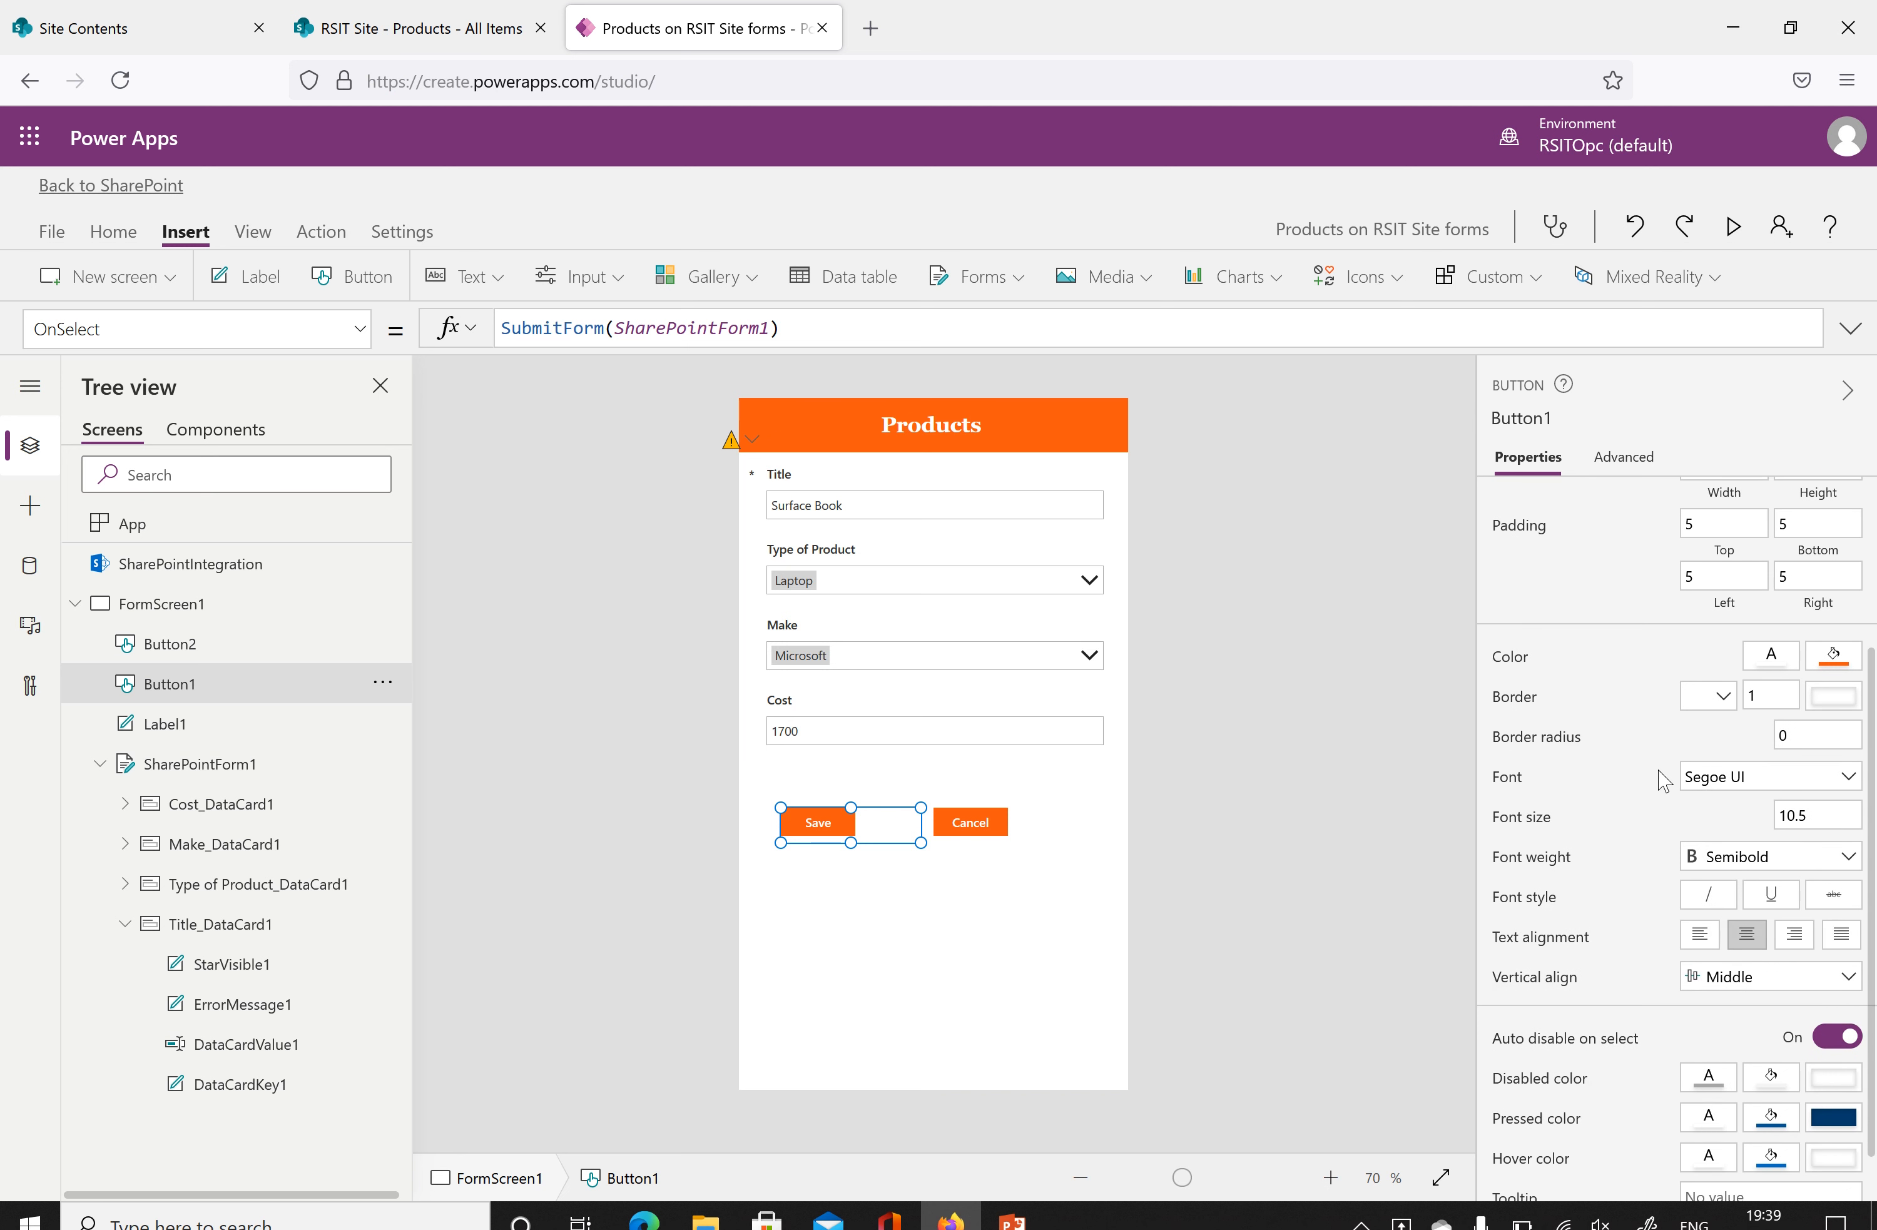
{"action": "left_click", "coordinate": [1775, 857]}
{"action": "left_click", "coordinate": [1732, 890]}
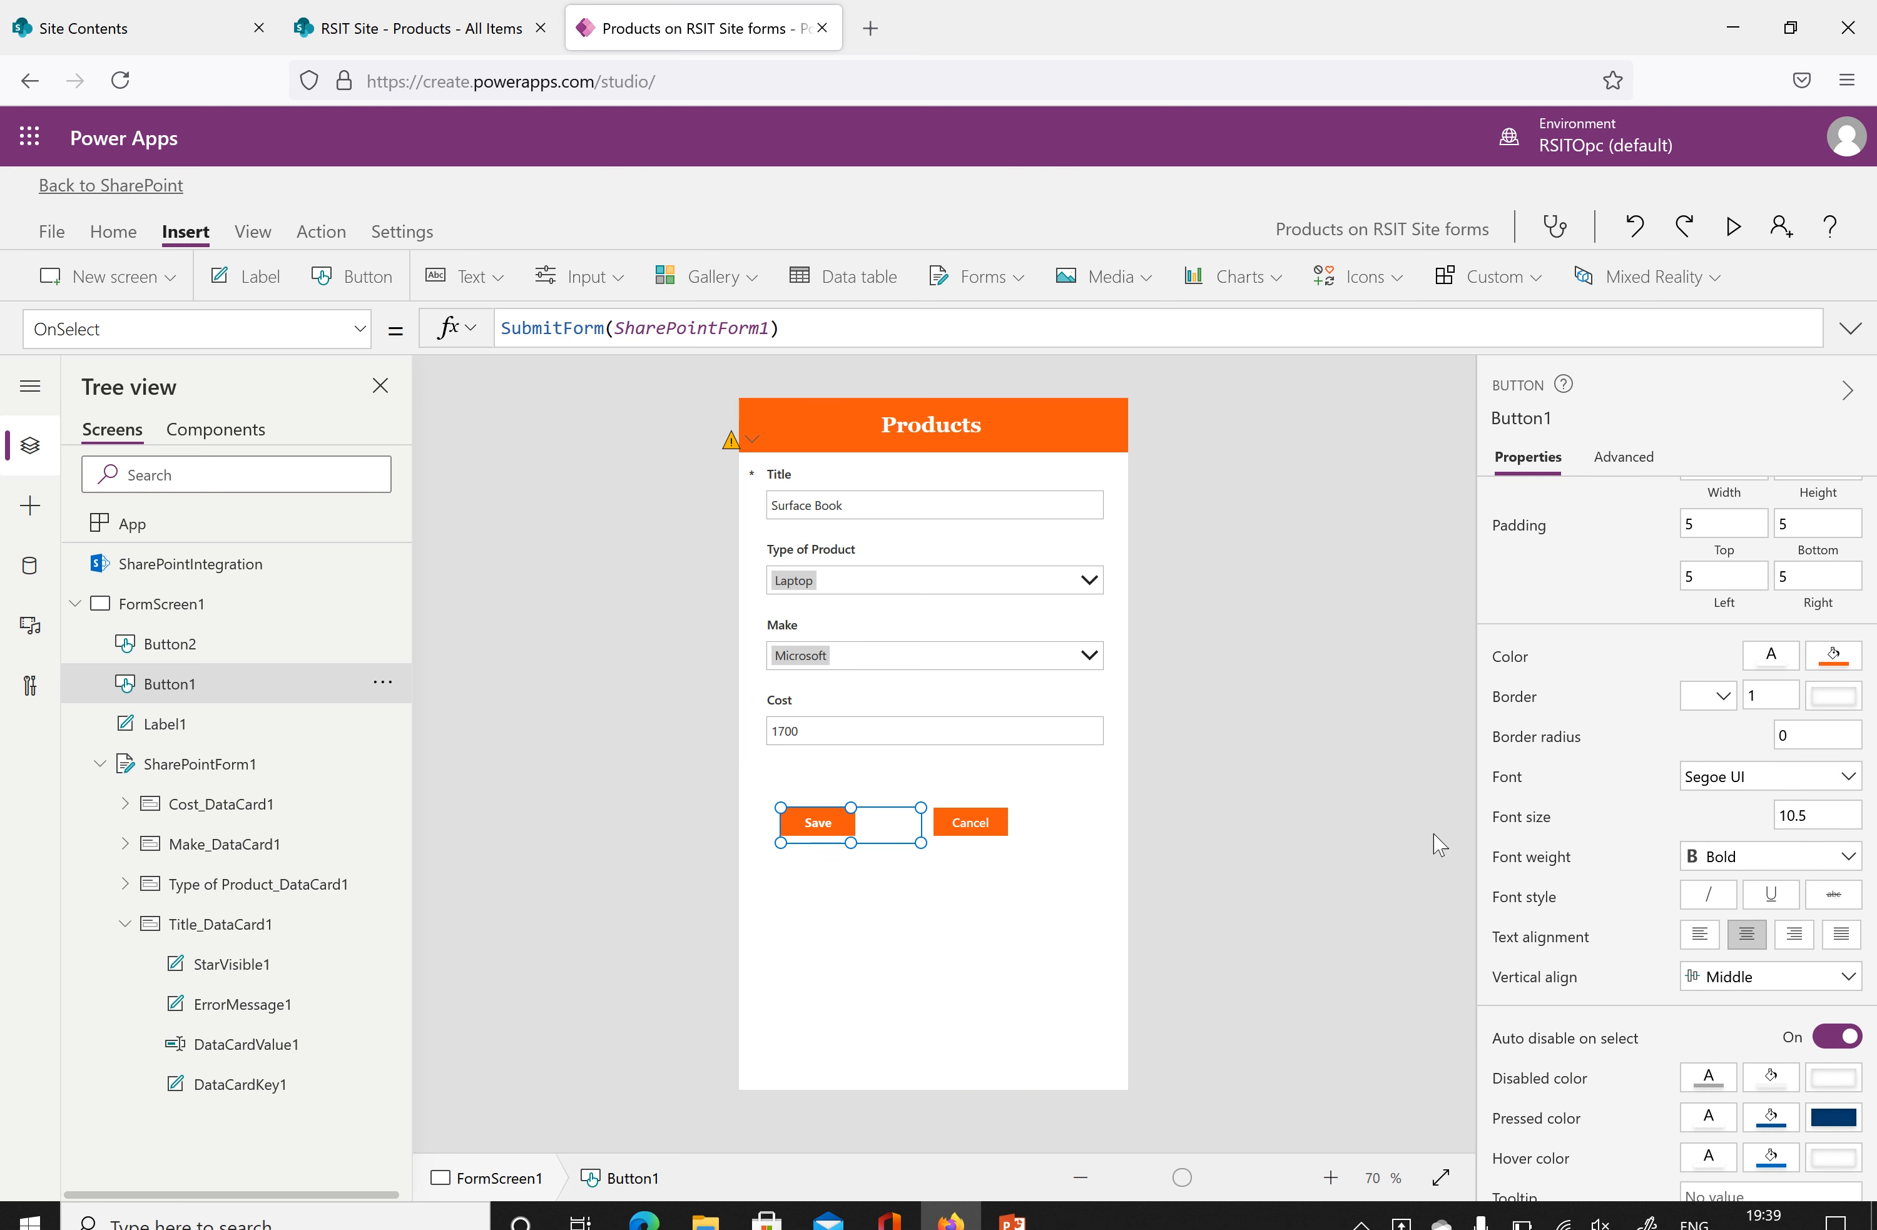
{"action": "left_click", "coordinate": [997, 826]}
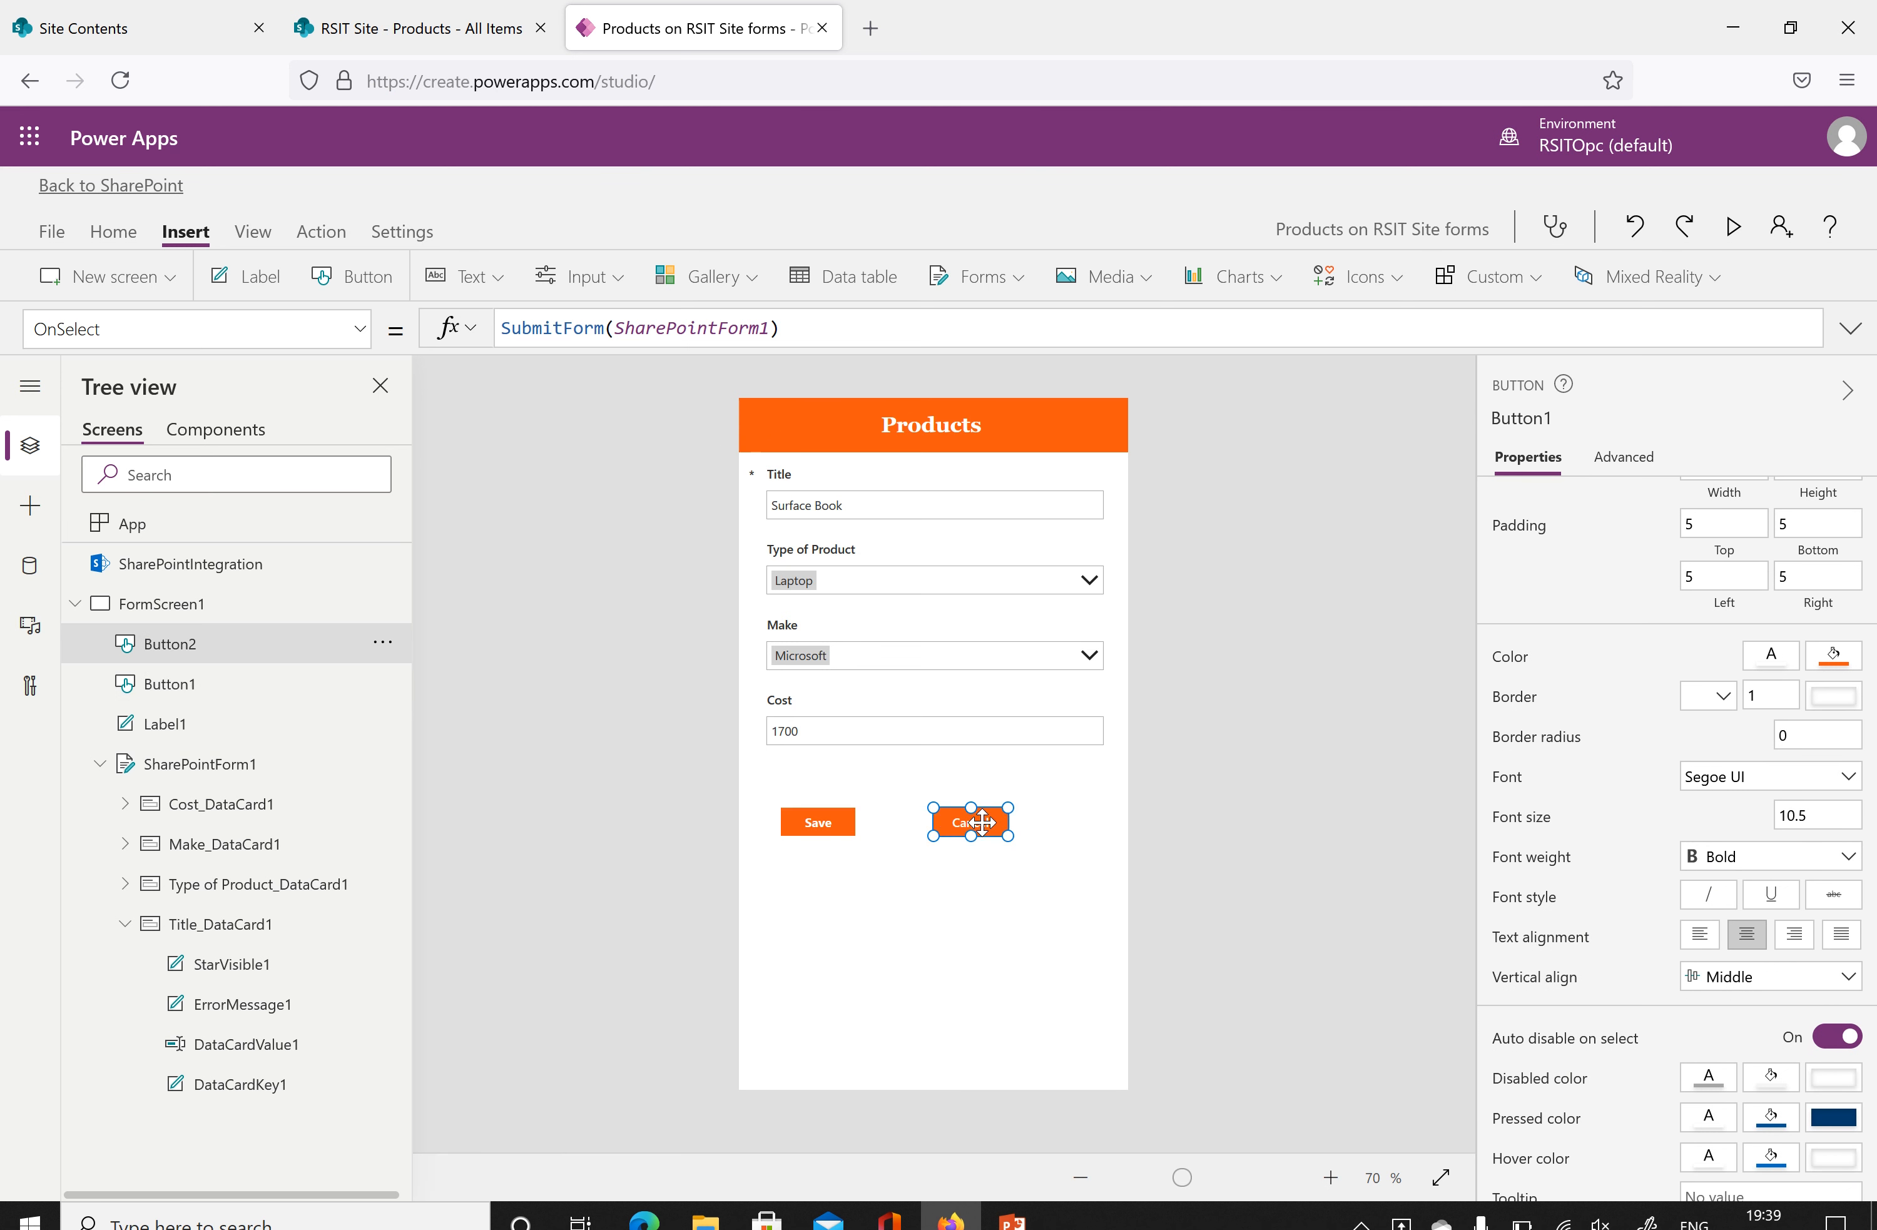
{"action": "left_click", "coordinate": [1760, 863]}
{"action": "left_click", "coordinate": [1748, 888]}
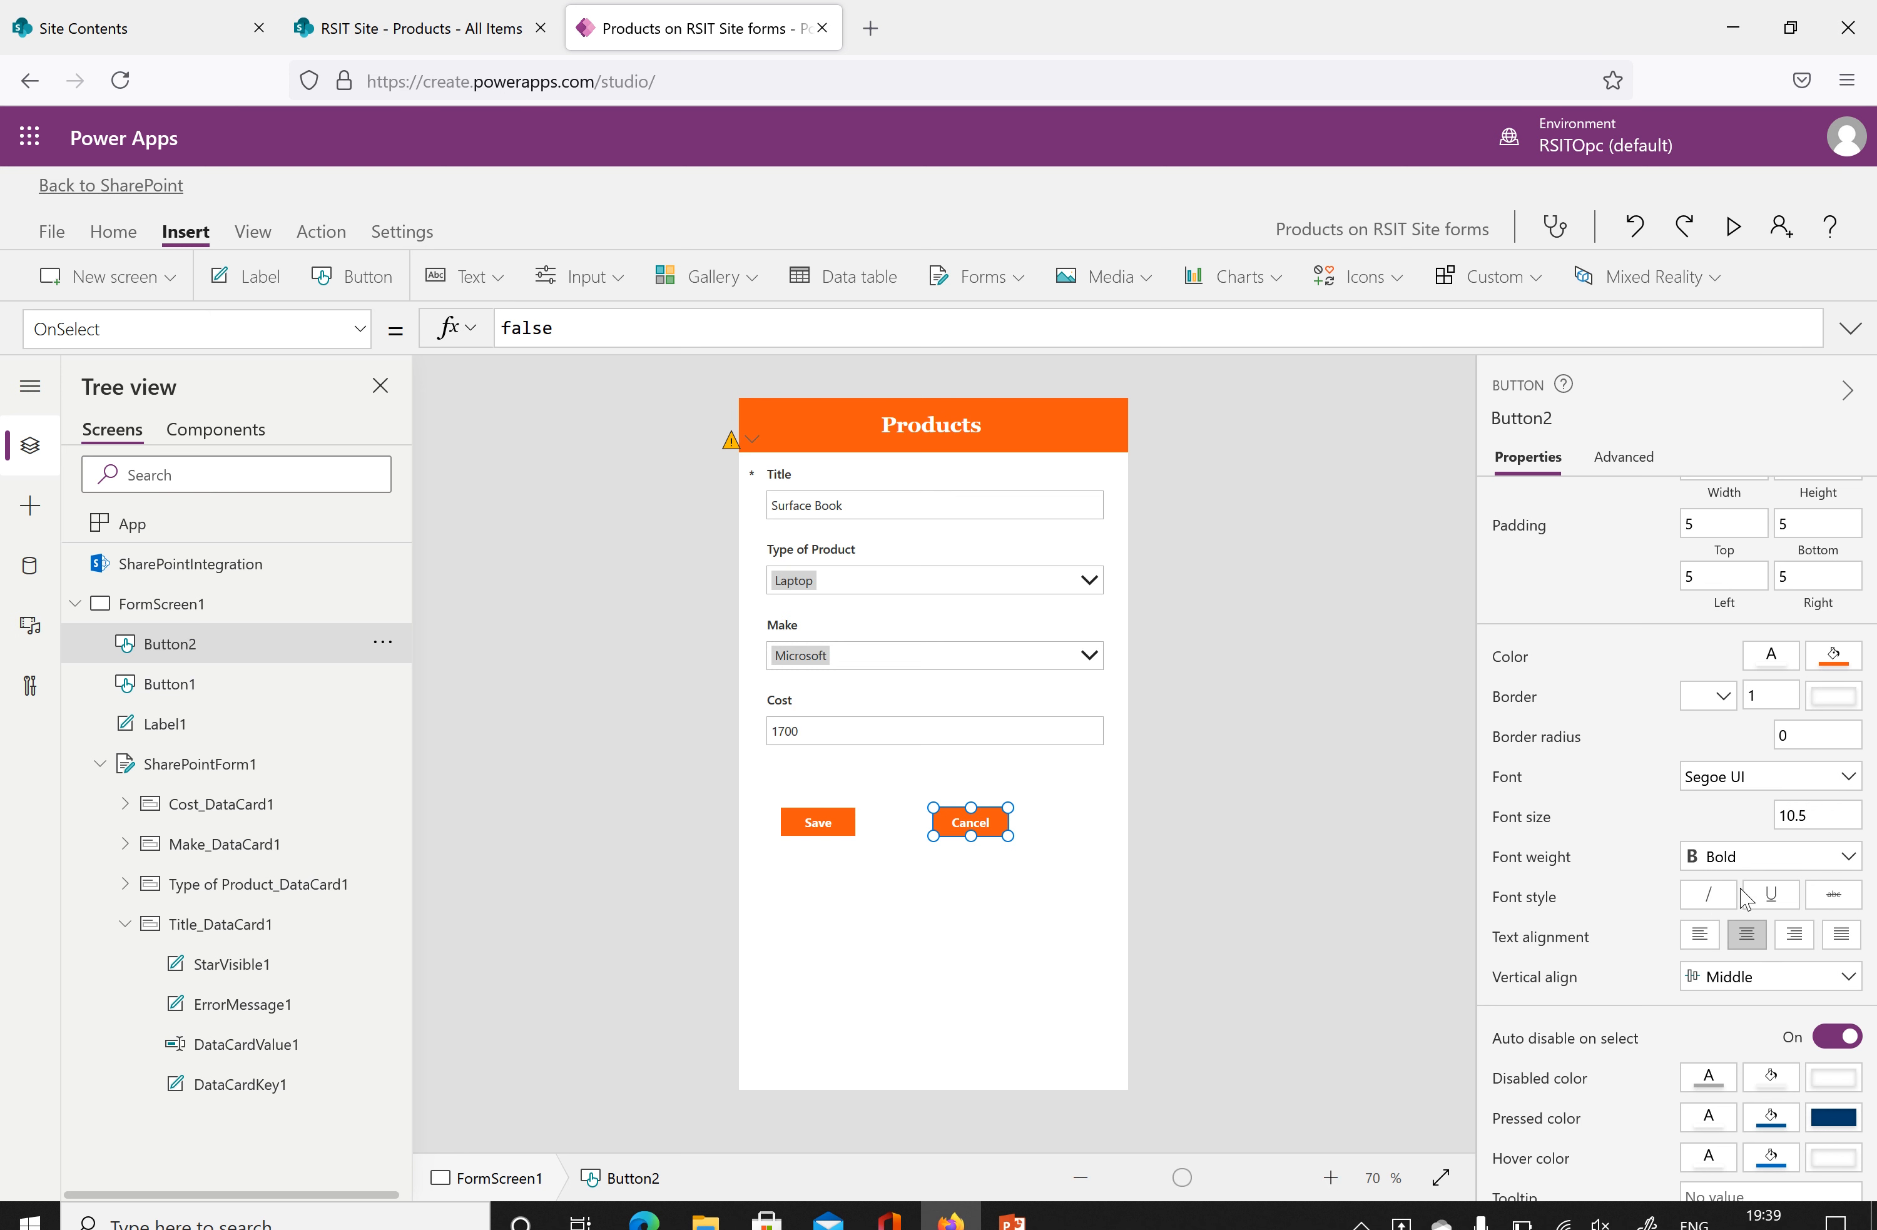
{"action": "left_click", "coordinate": [962, 953]}
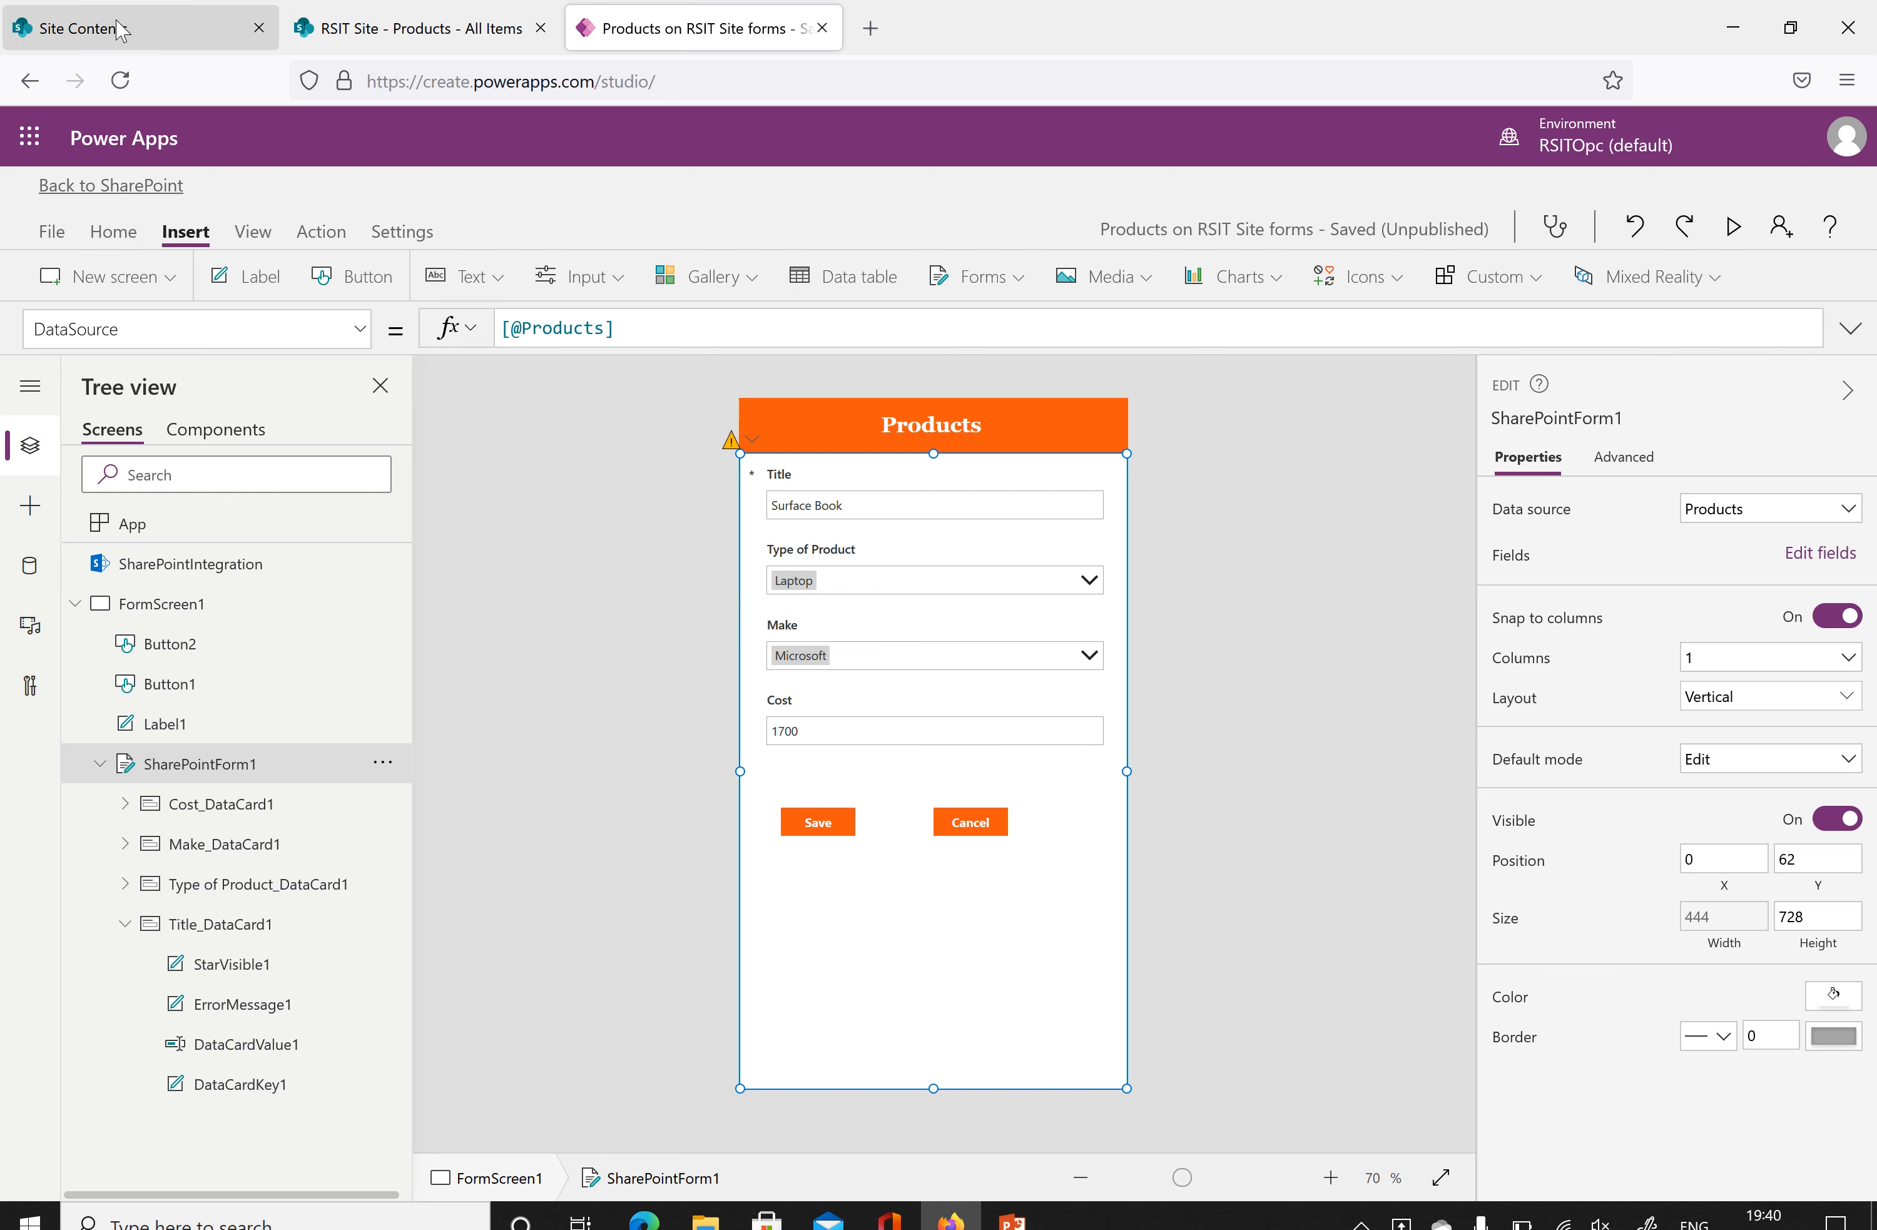
Save the customized Products form and publish it to SharePoint.
{"action": "left_click", "coordinate": [51, 231]}
{"action": "left_click", "coordinate": [290, 591]}
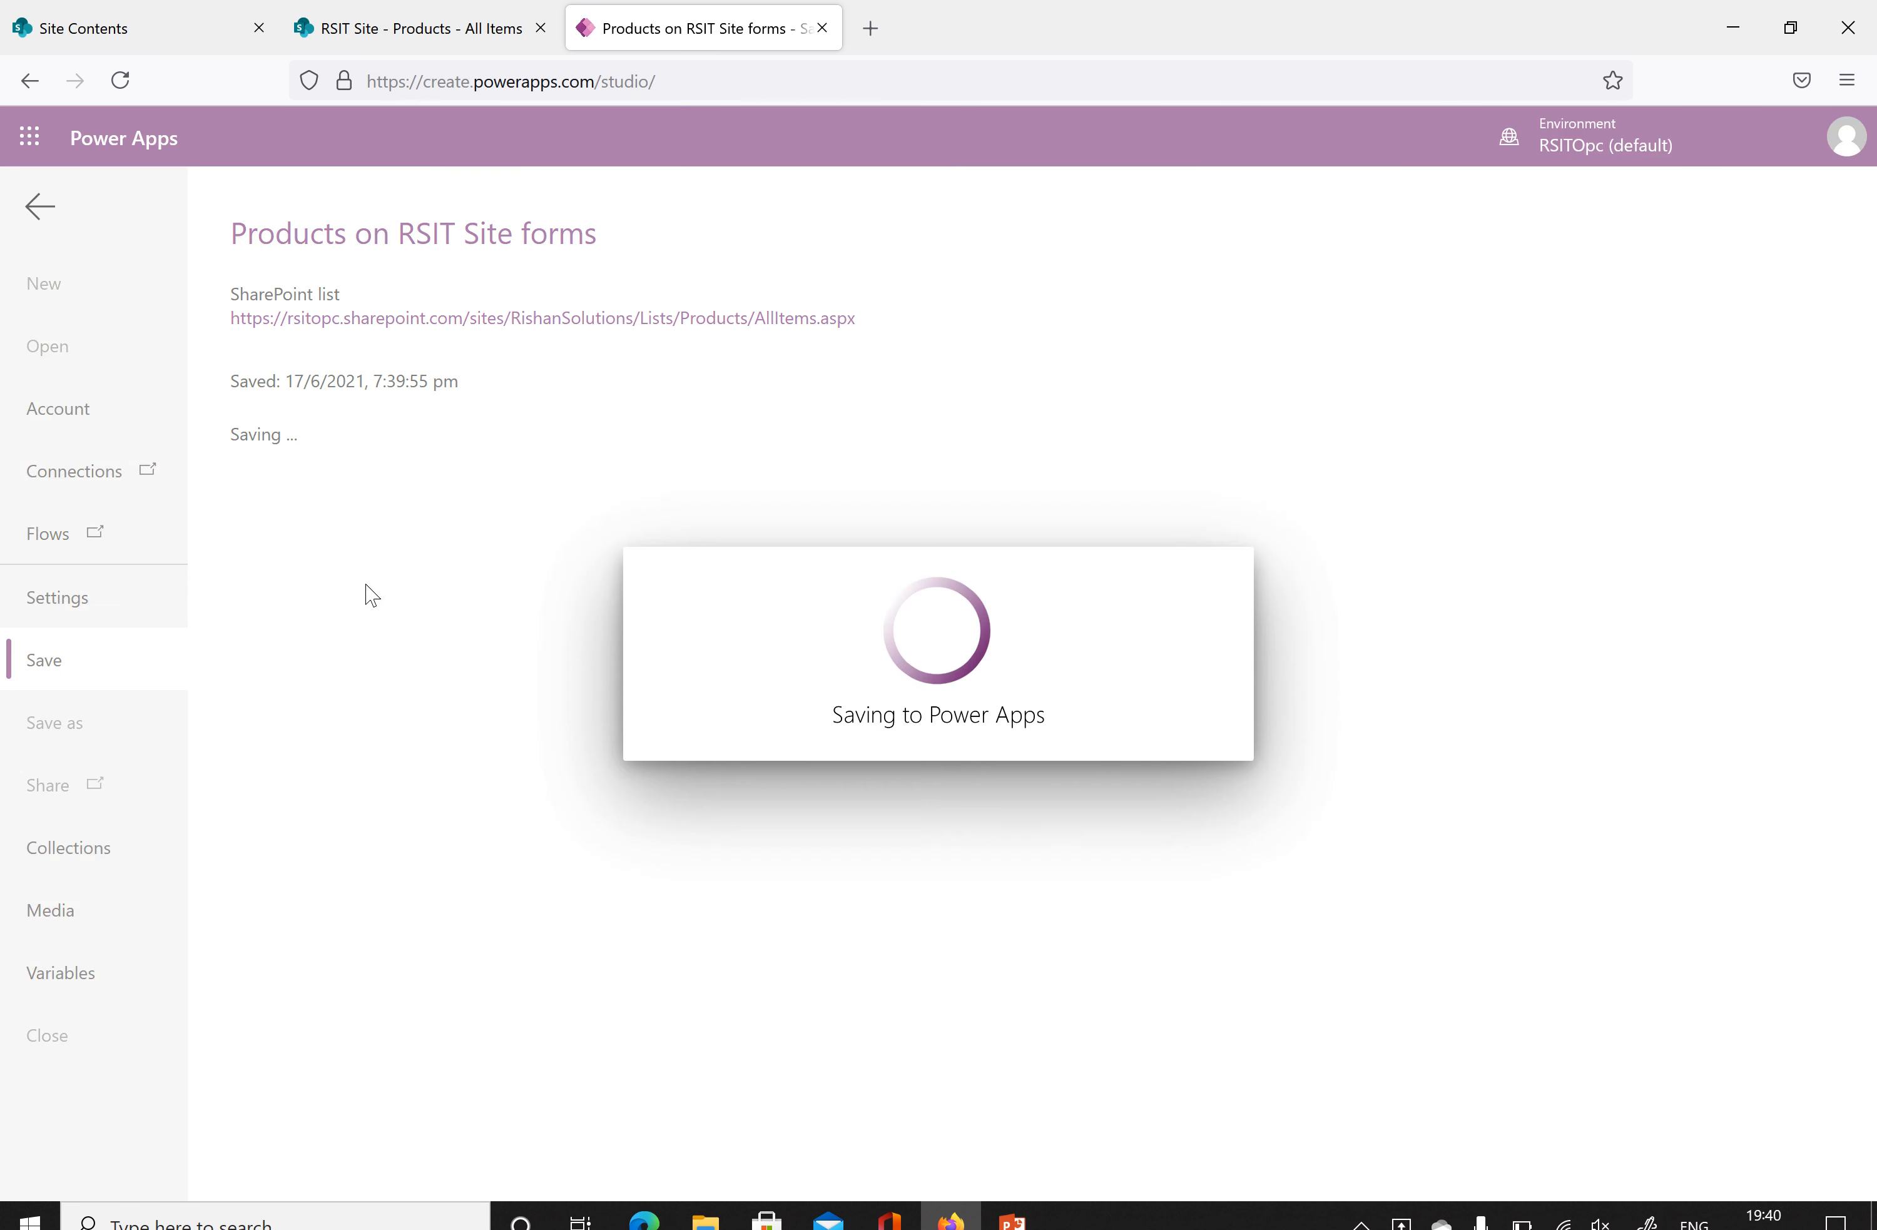
{"action": "left_click", "coordinate": [349, 562]}
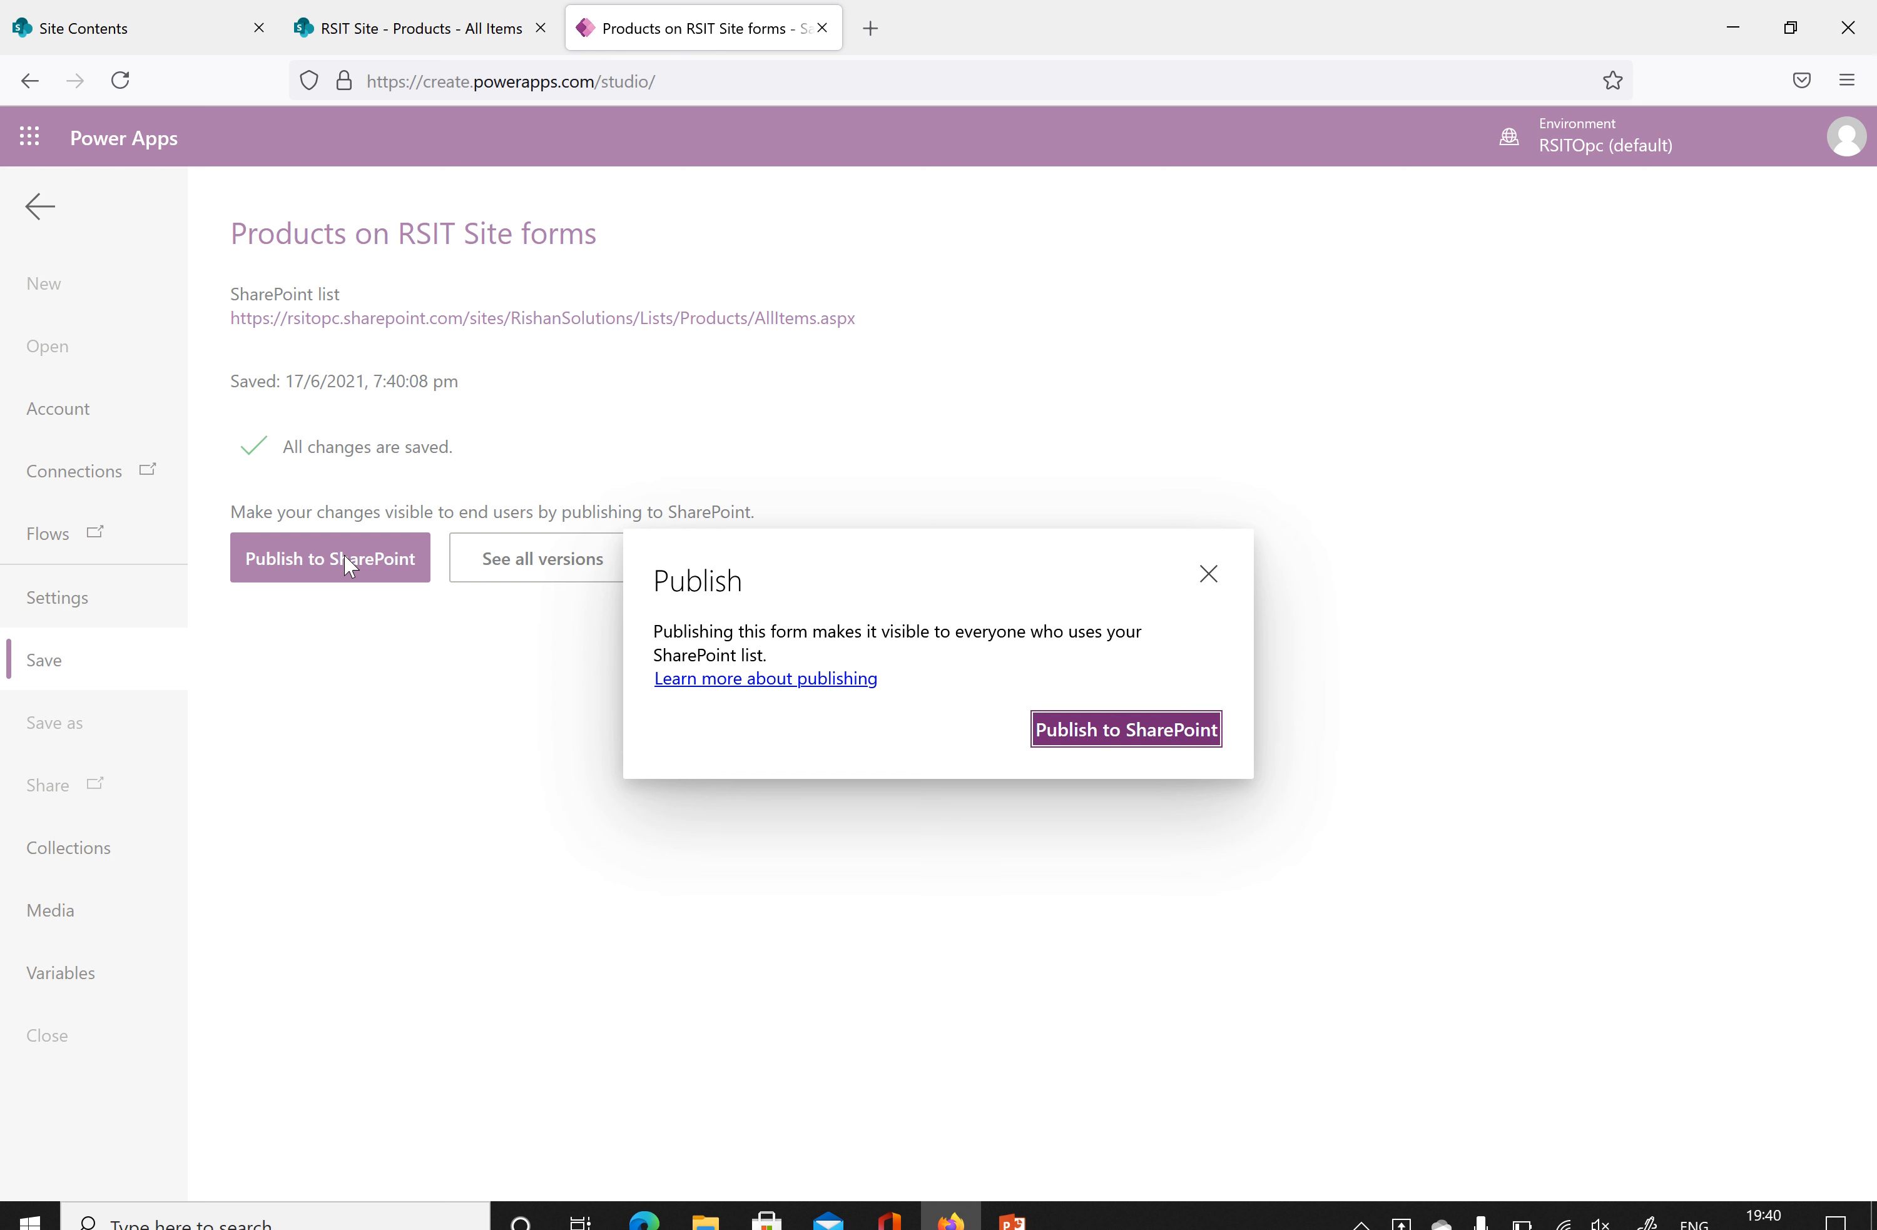
{"action": "left_click", "coordinate": [1091, 741]}
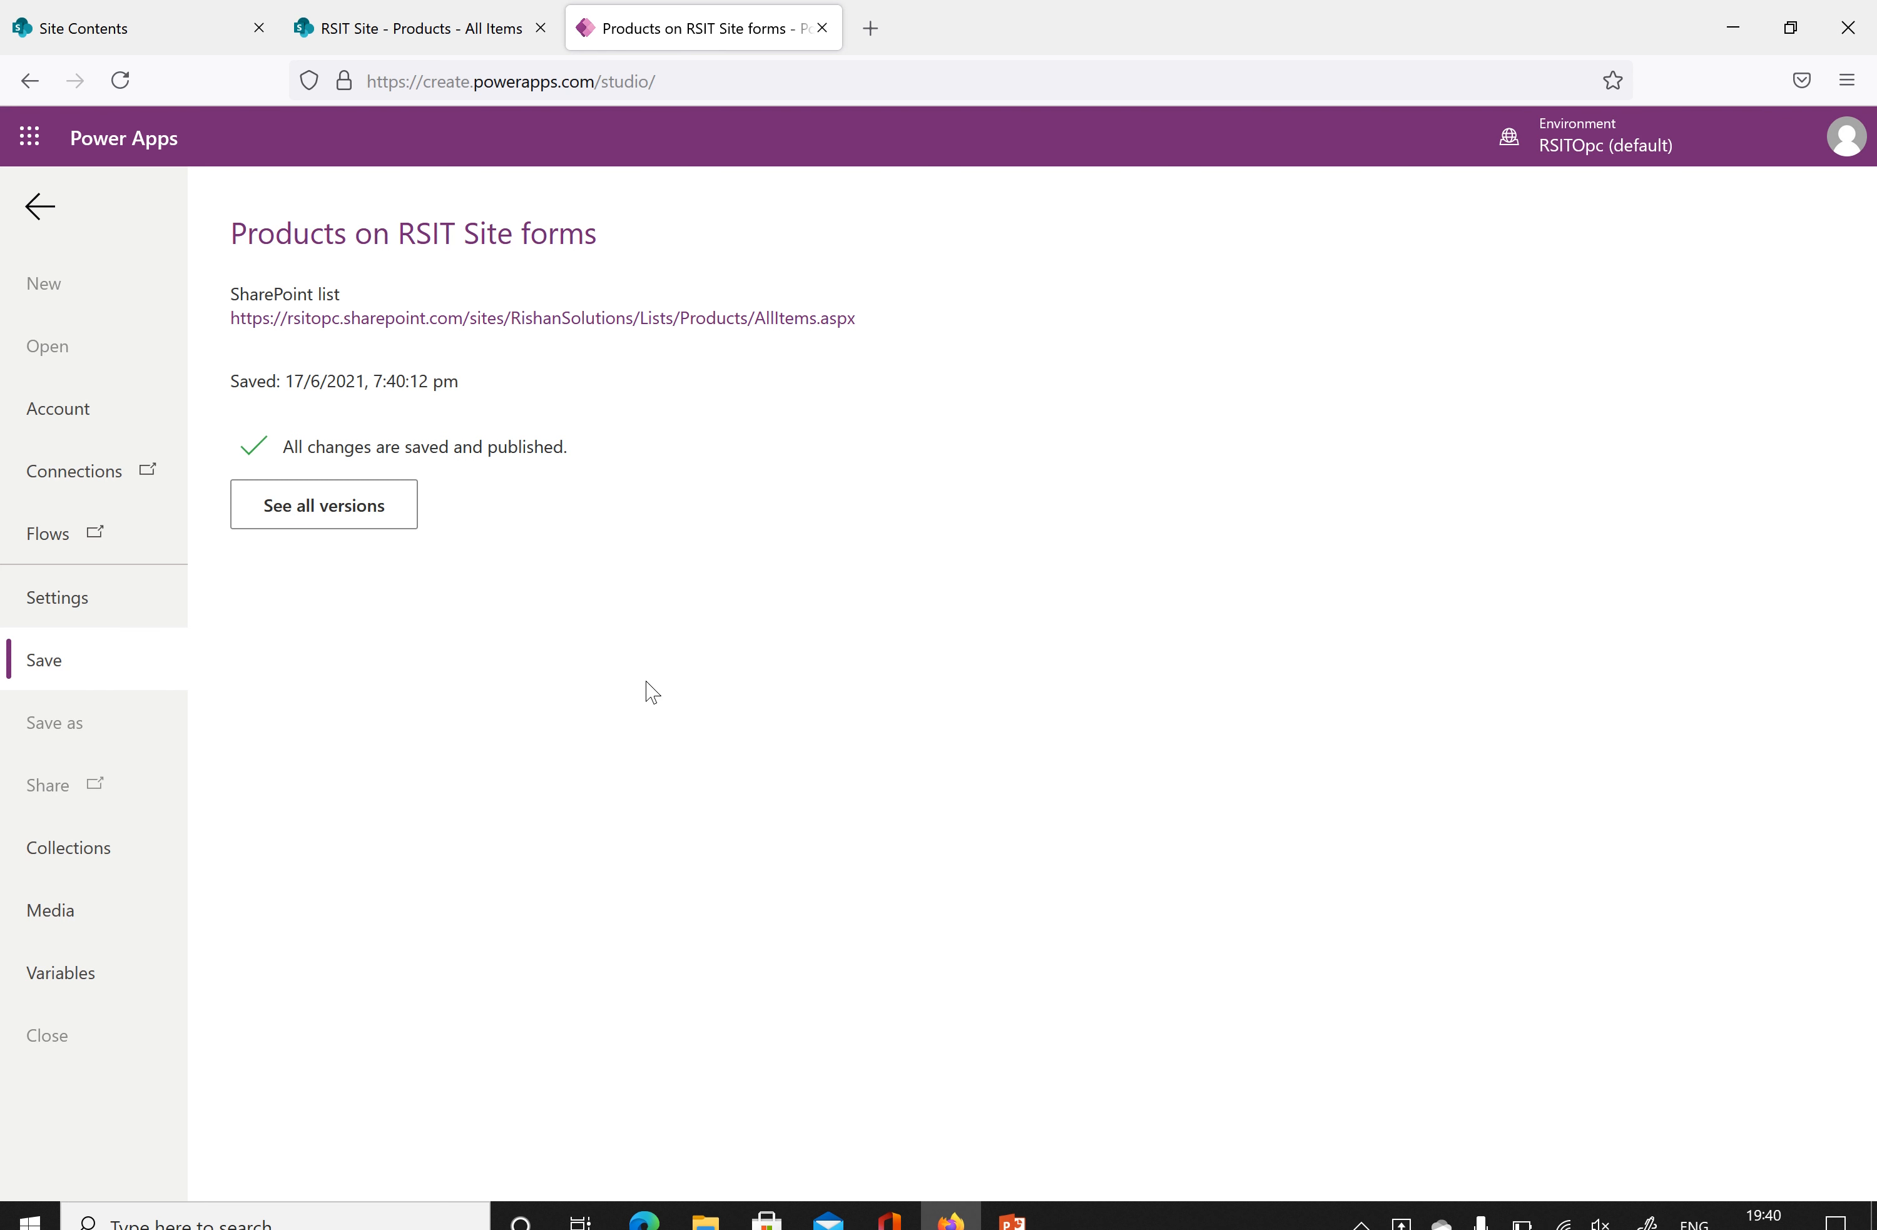
Switch to the Products list in SharePoint, reload it, and inspect the new-item form for the custom buttons before closing it.
{"action": "left_click", "coordinate": [387, 28]}
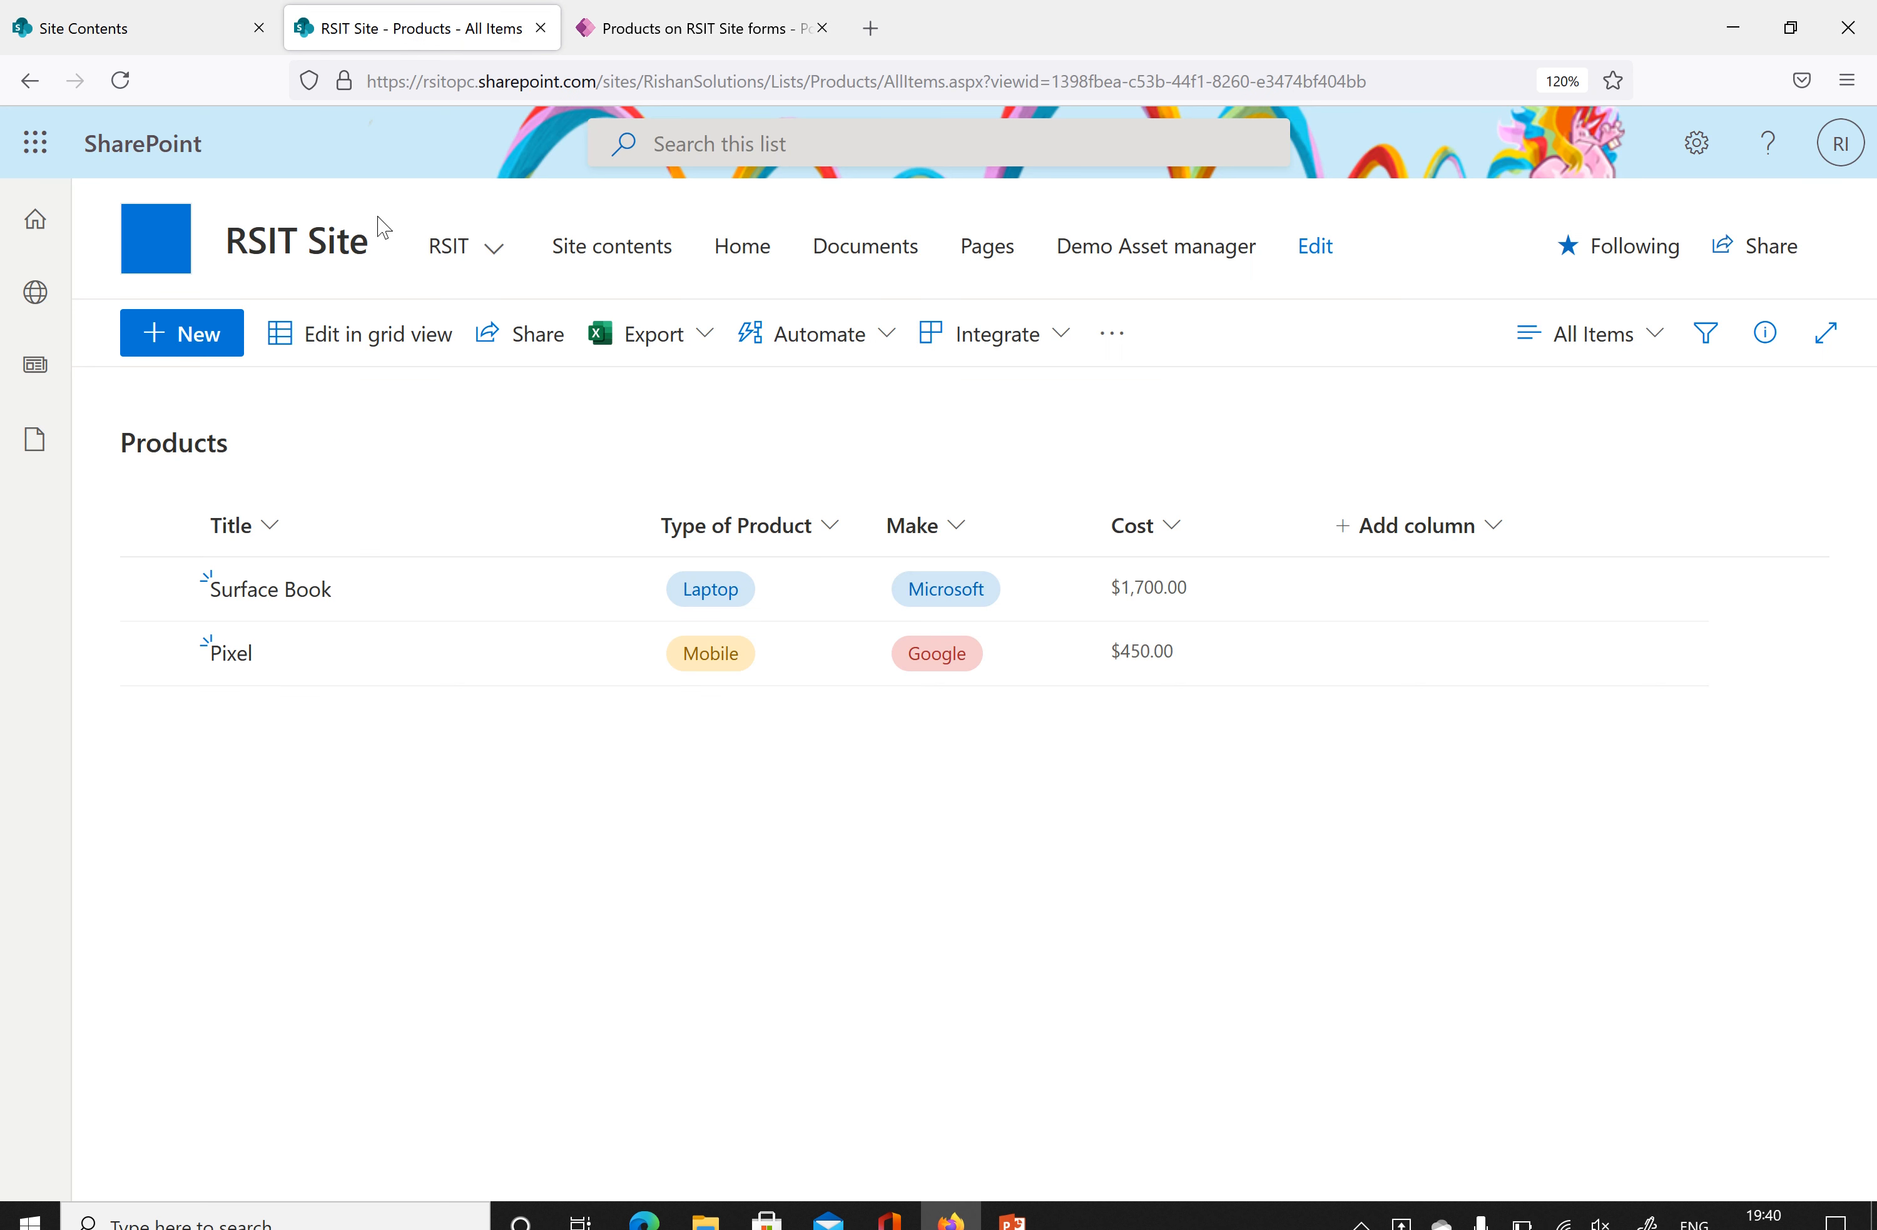
{"action": "left_click", "coordinate": [120, 80]}
{"action": "left_click", "coordinate": [190, 324]}
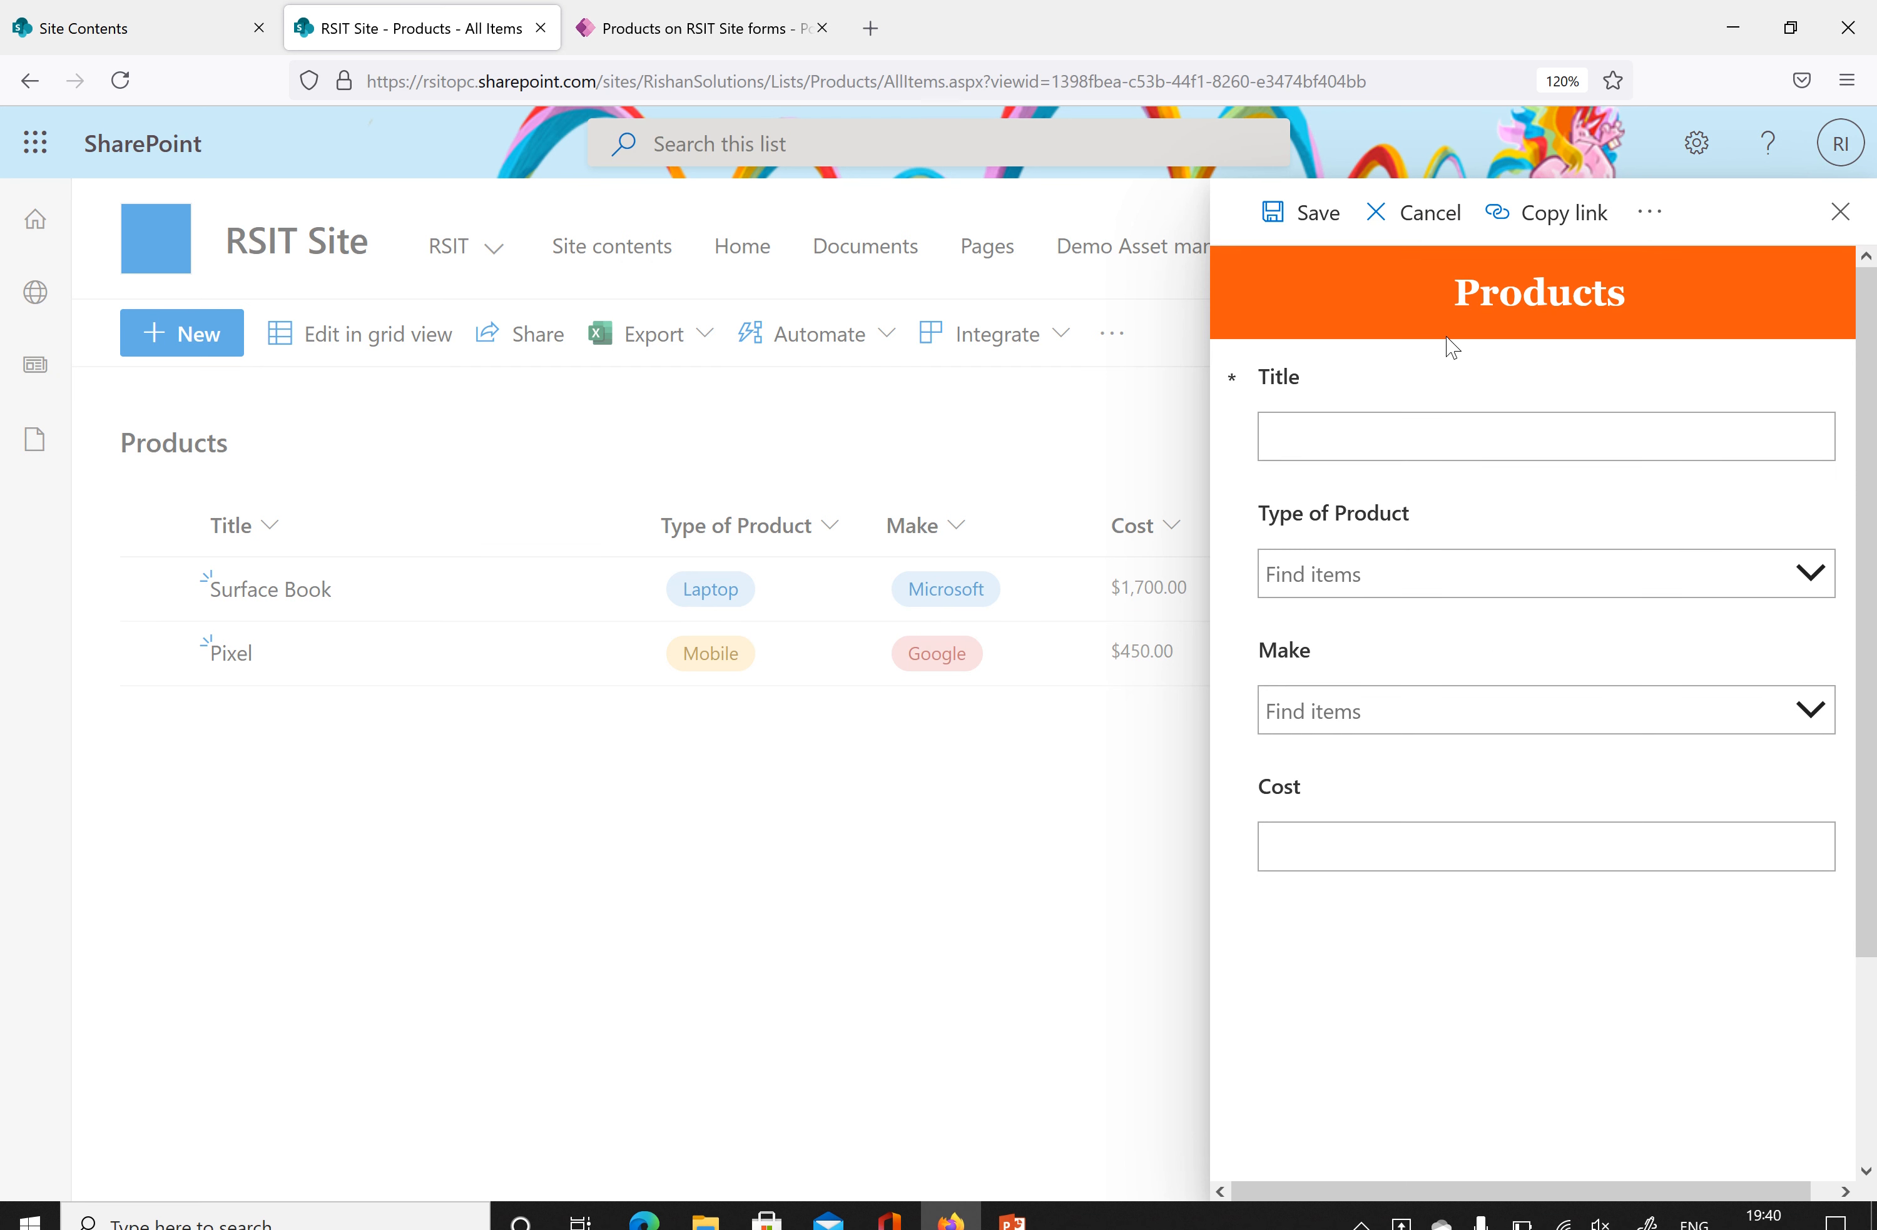
{"action": "scroll", "coordinate": [1521, 799], "scroll_direction": "down", "scroll_amount": 3}
{"action": "scroll", "coordinate": [1521, 834], "scroll_direction": "up", "scroll_amount": 3}
{"action": "left_click", "coordinate": [1840, 211]}
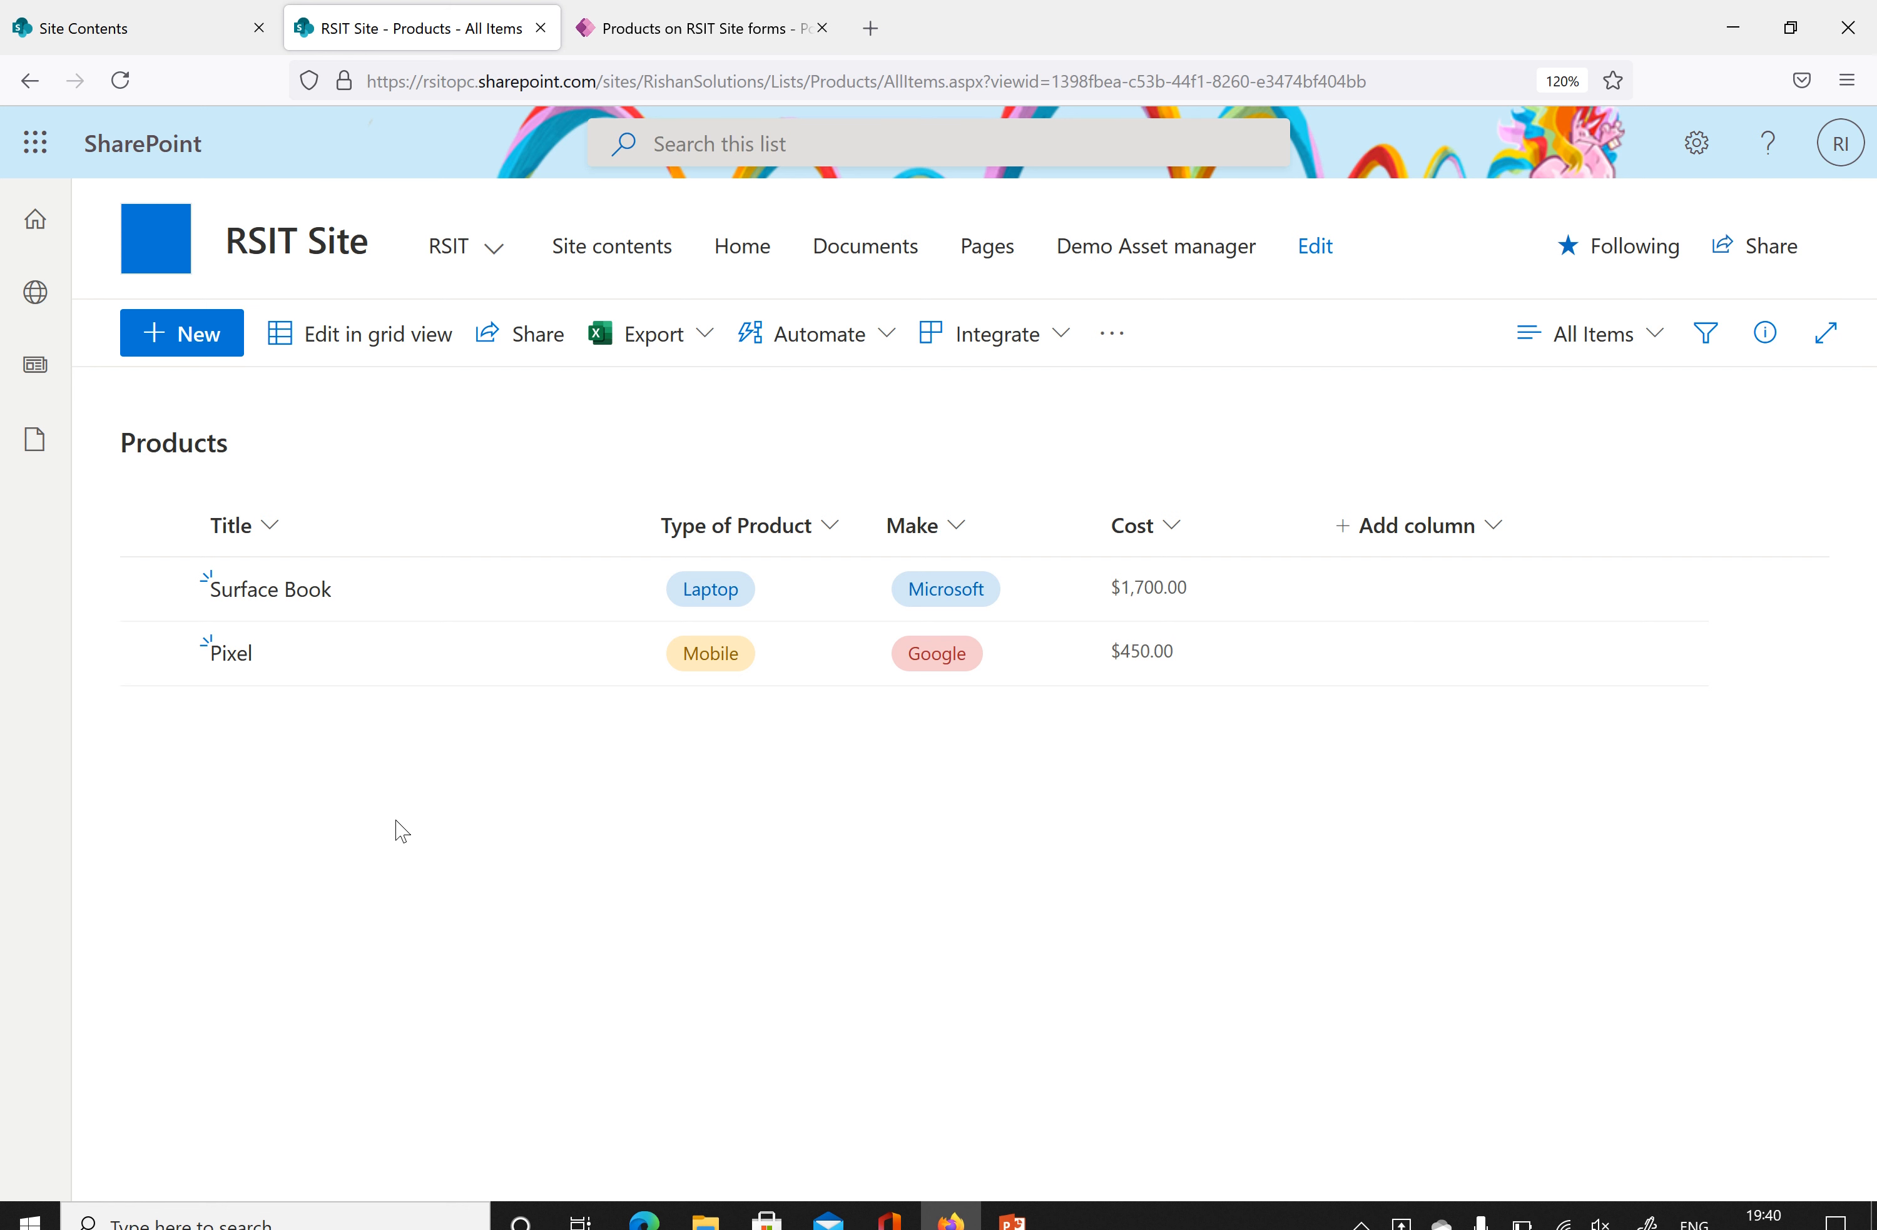
Reload the list and add a Walkman item with type Headset, make Sony and cost 250, submitting it with the form's custom Save button.
{"action": "key", "text": "F5"}
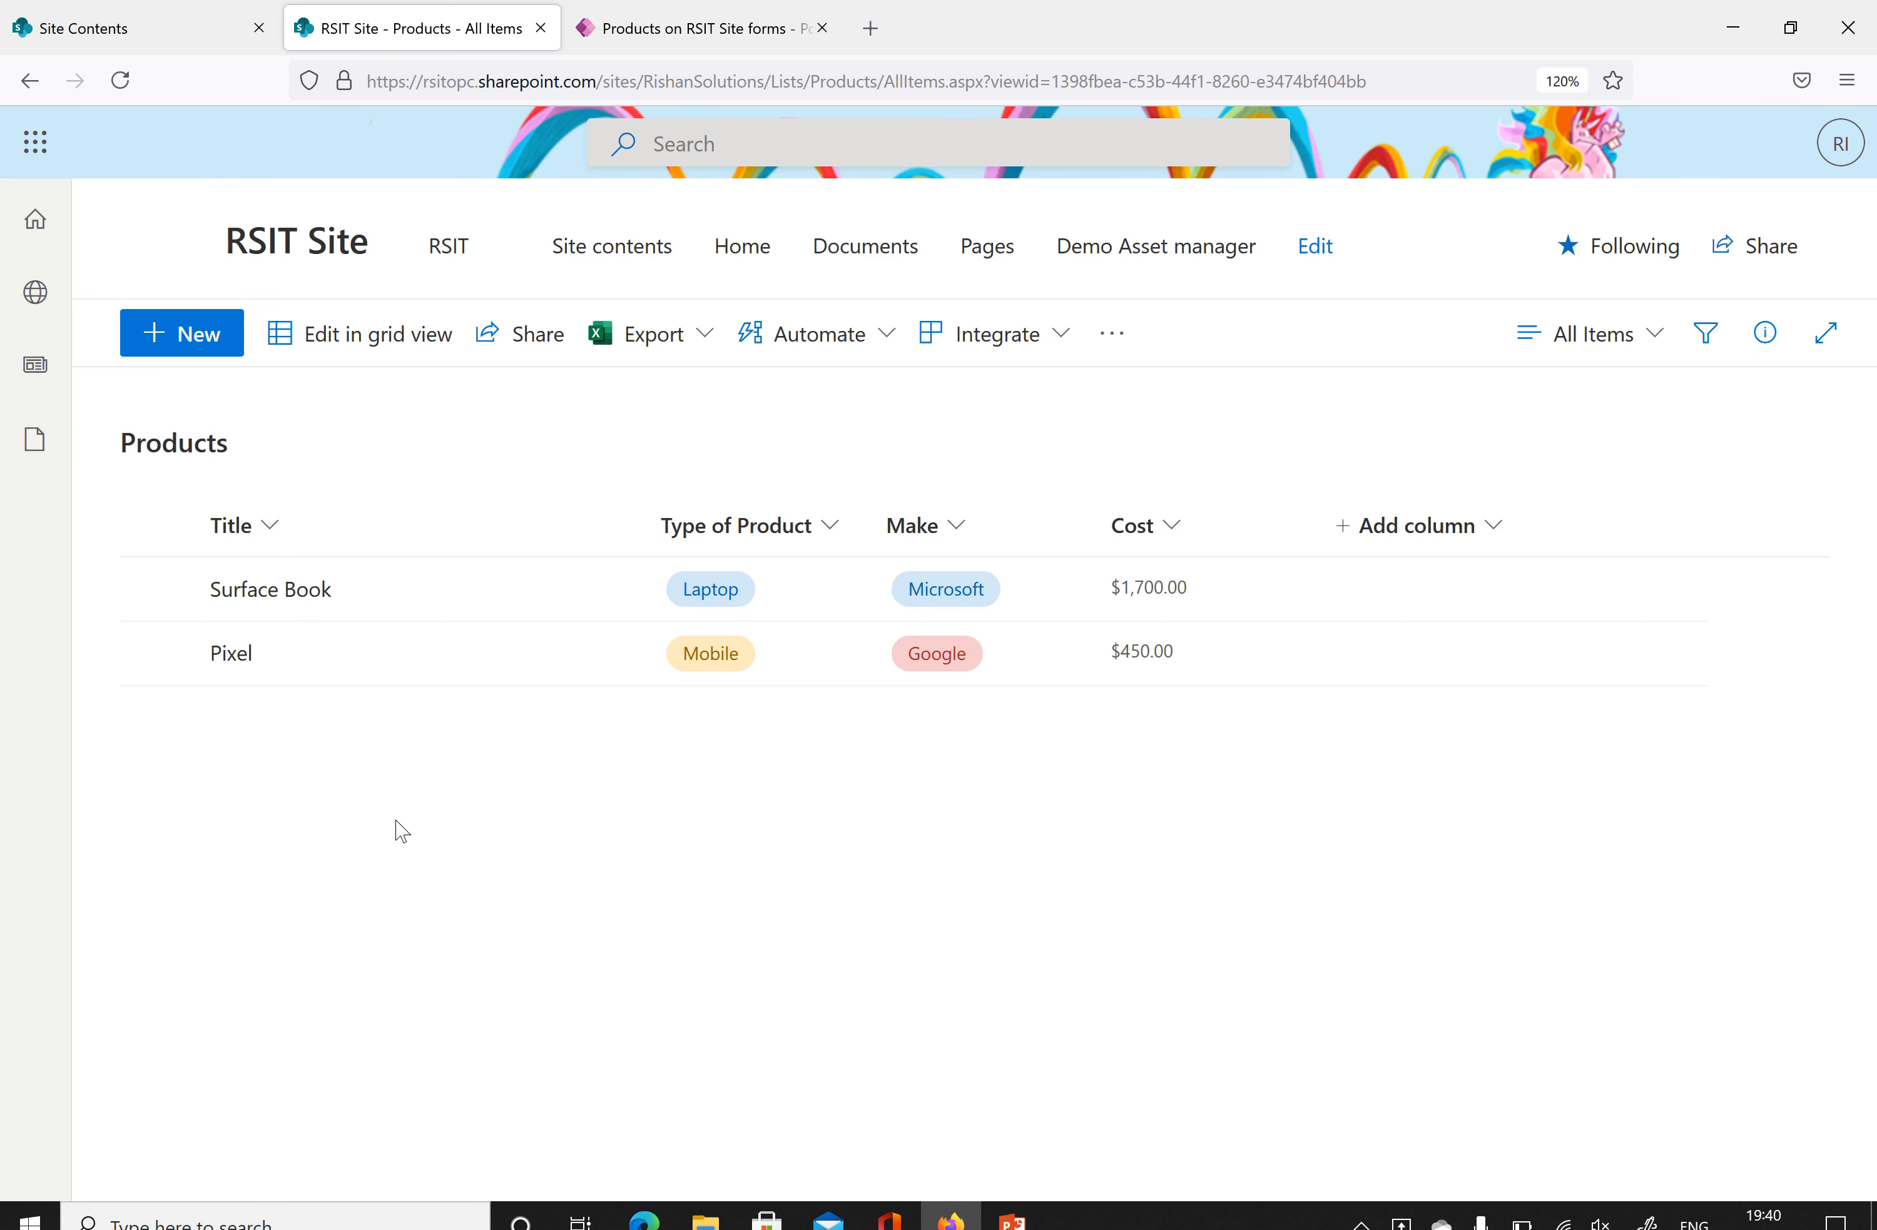
{"action": "left_click", "coordinate": [203, 353]}
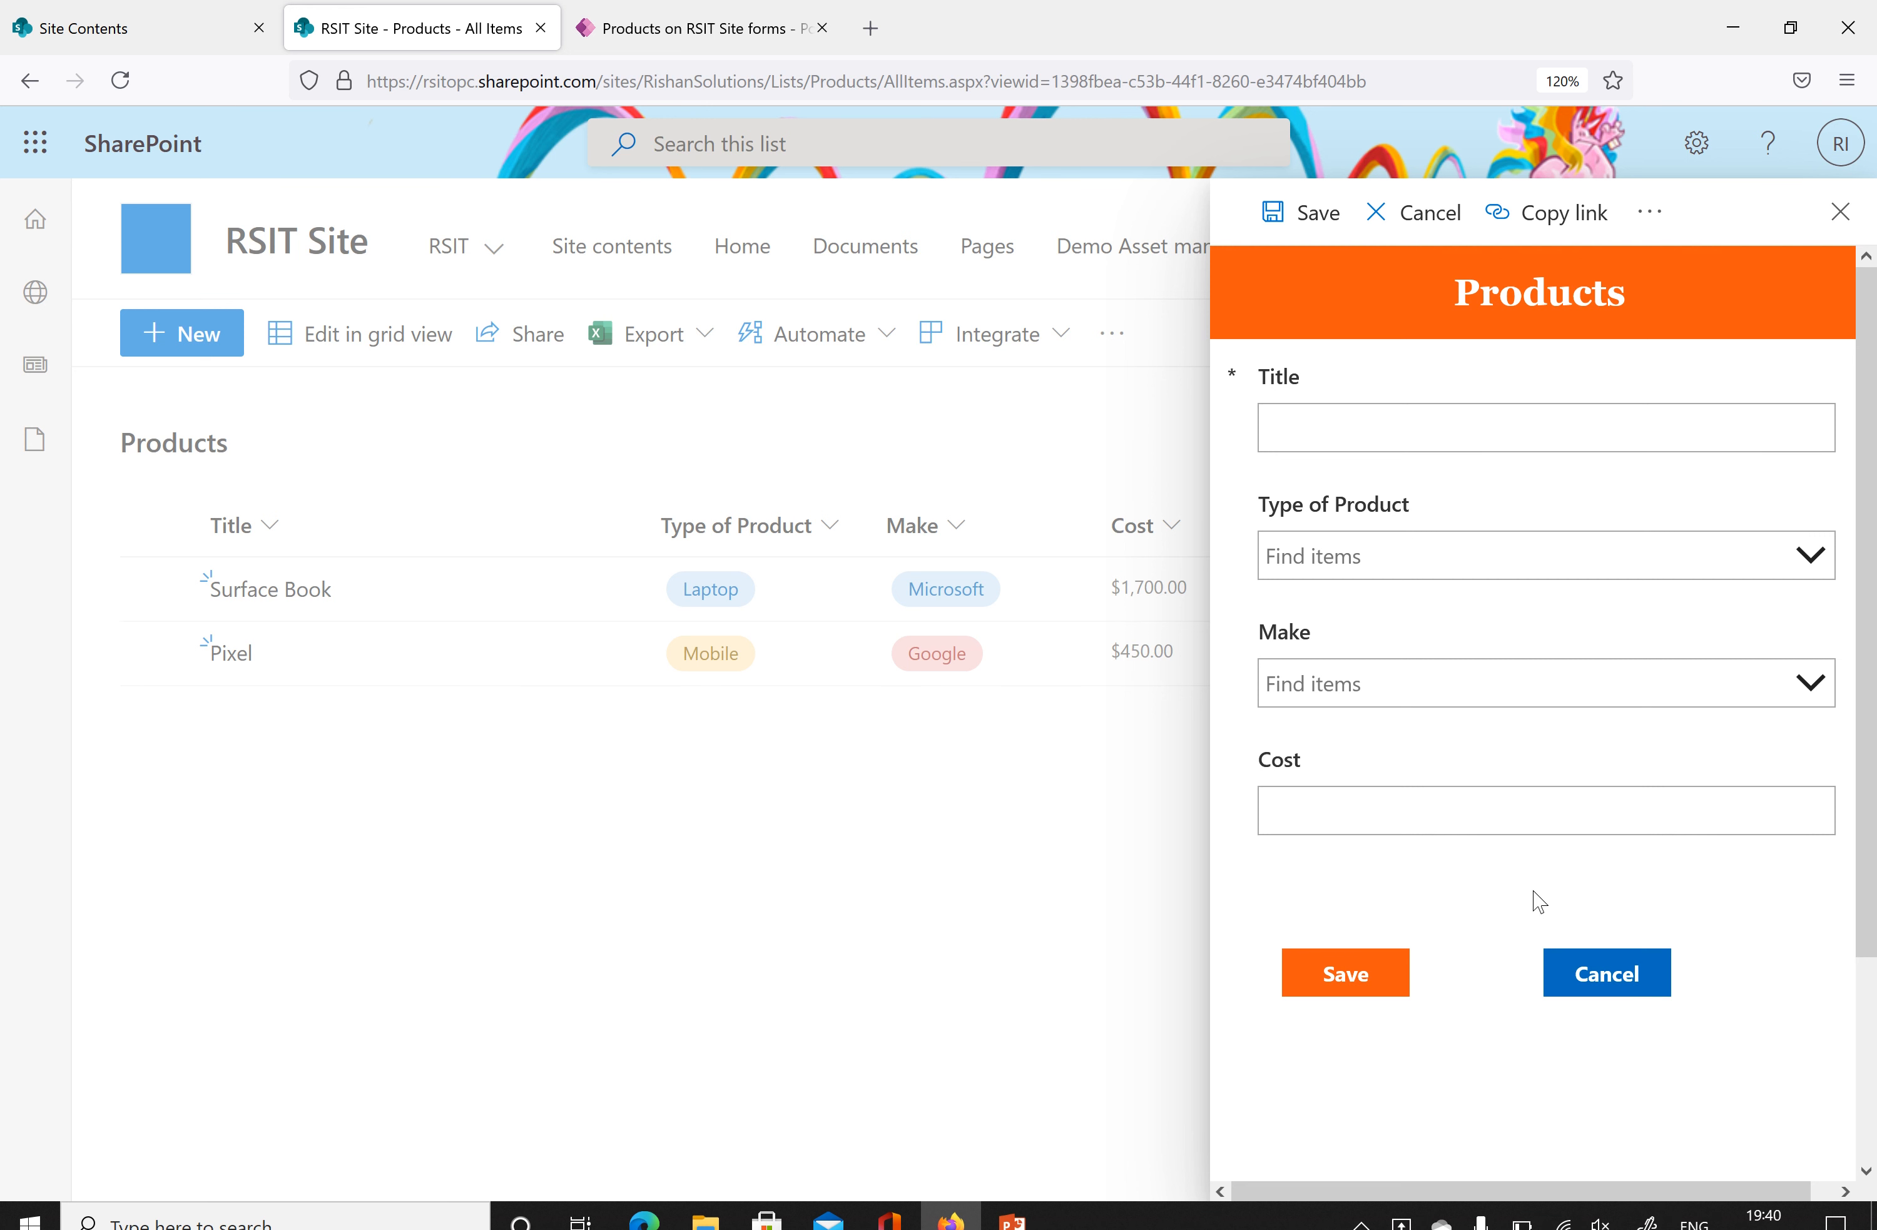
{"action": "left_click", "coordinate": [1462, 427]}
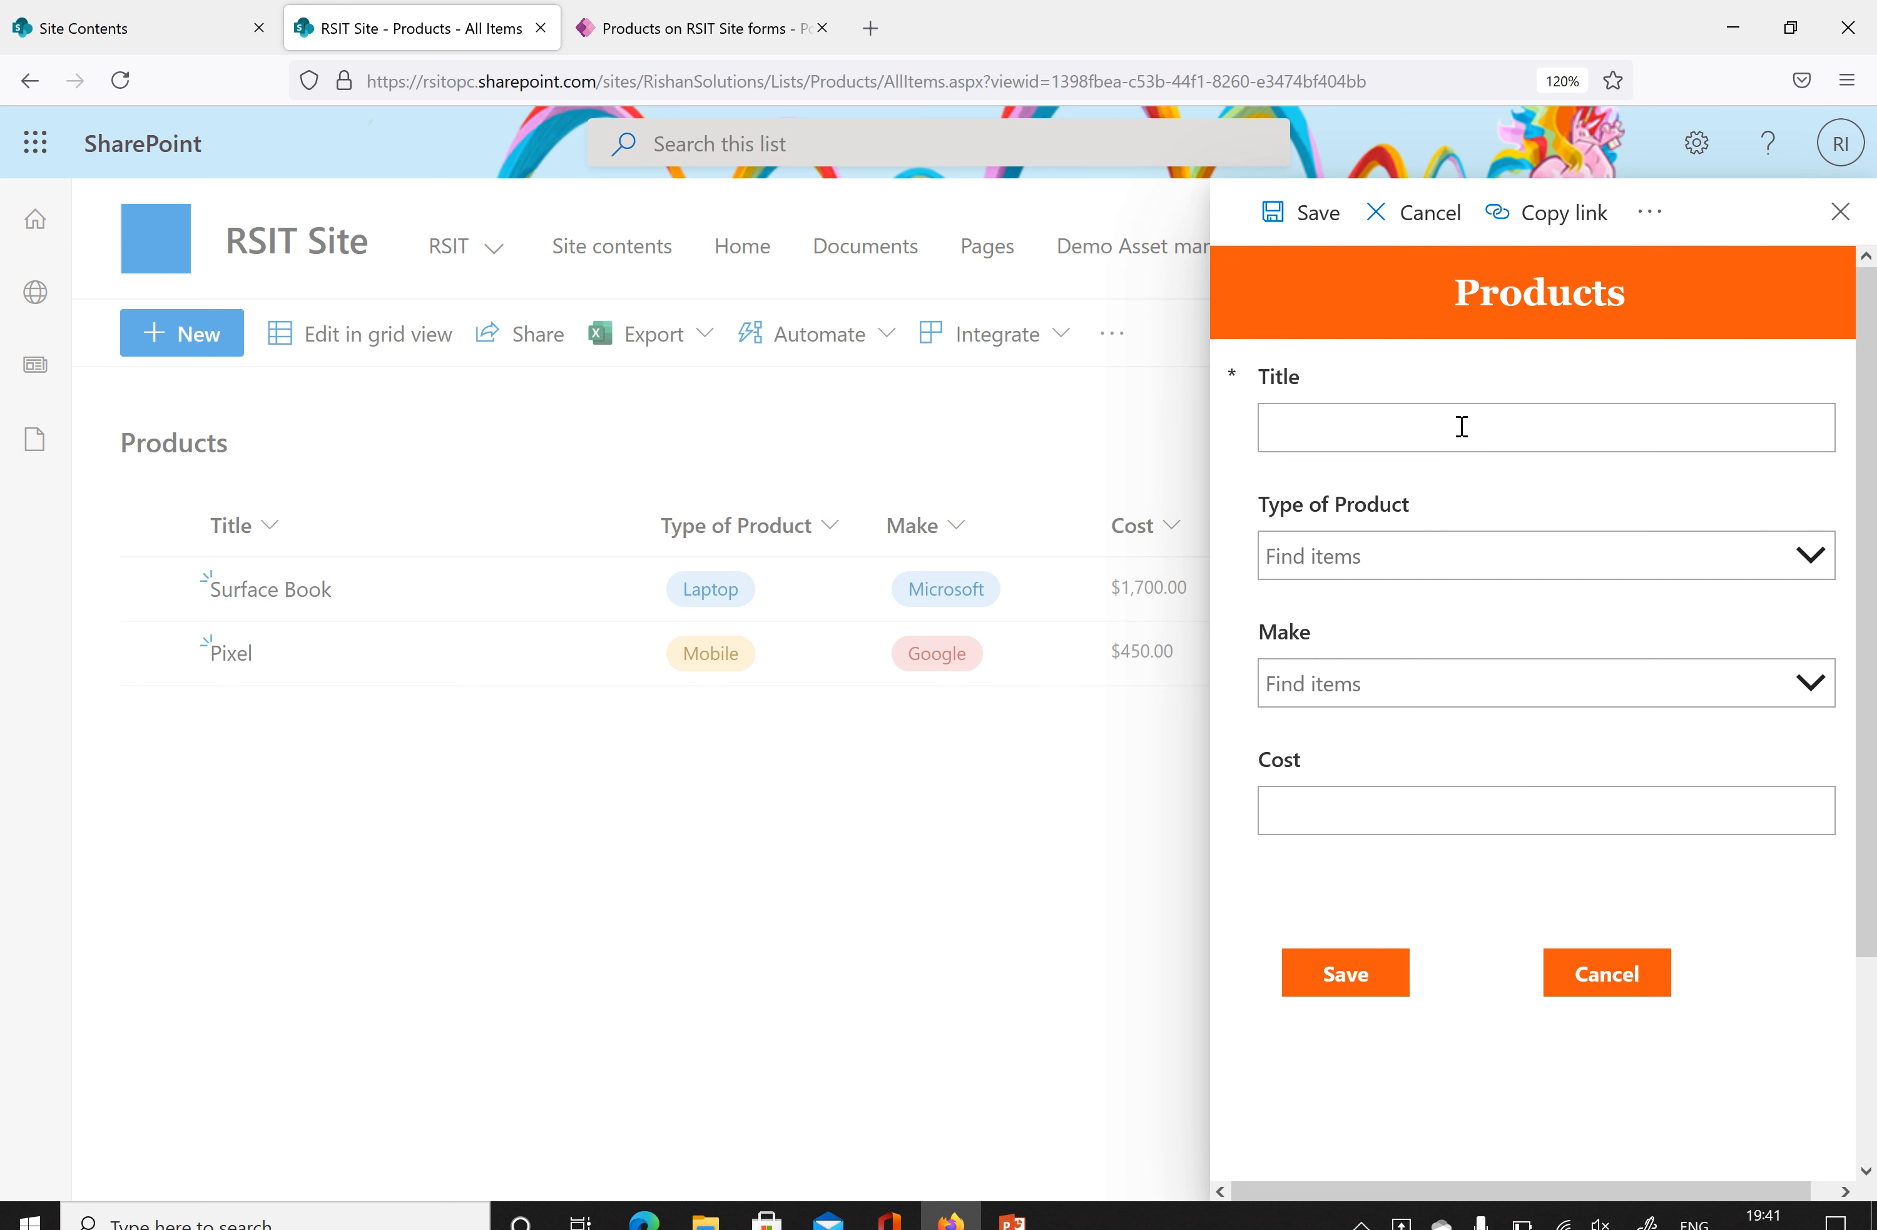
{"action": "type", "text": "Walkman"}
{"action": "left_click", "coordinate": [1345, 566]}
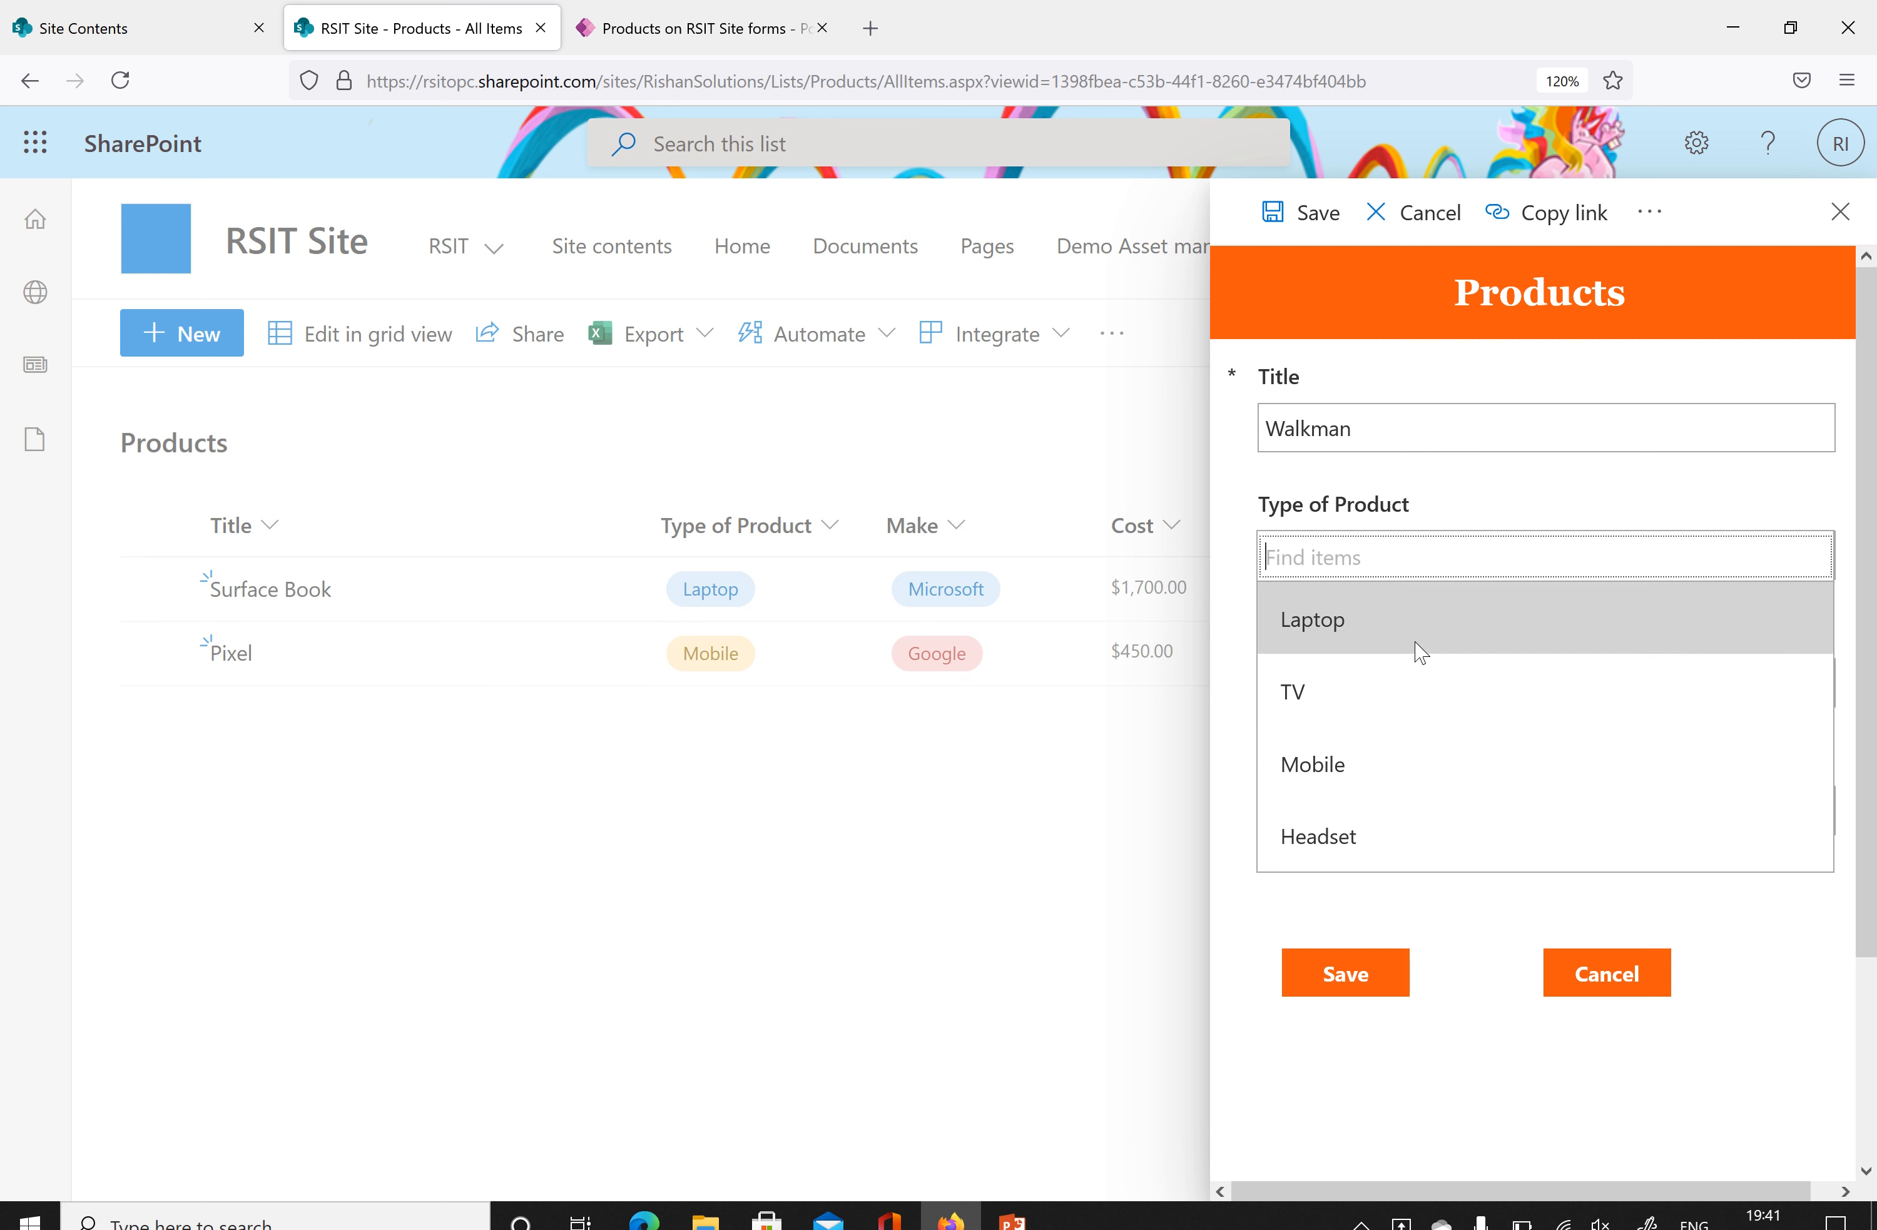
{"action": "left_click", "coordinate": [1346, 831]}
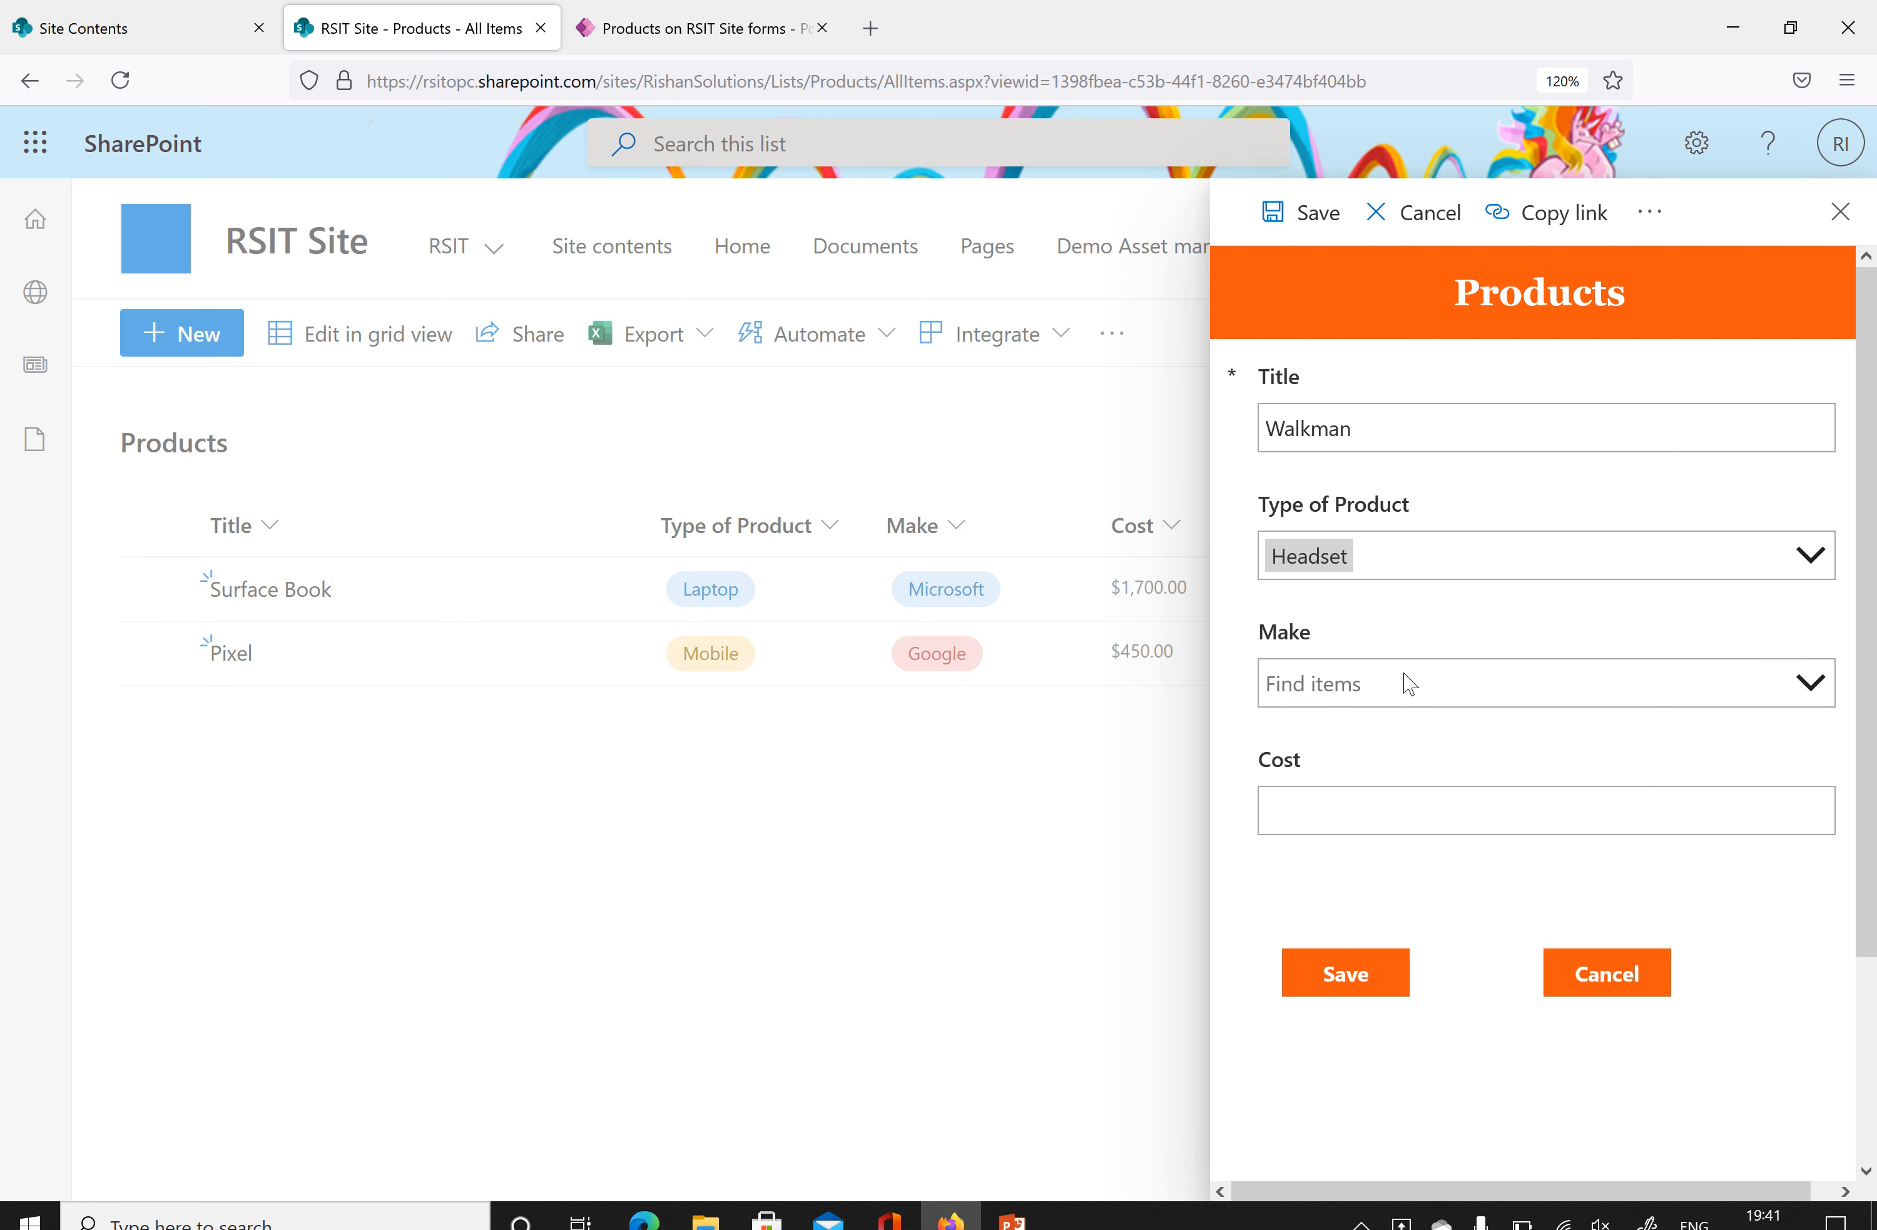
{"action": "left_click", "coordinate": [1410, 684]}
{"action": "left_click", "coordinate": [1334, 968]}
{"action": "left_click", "coordinate": [1484, 819]}
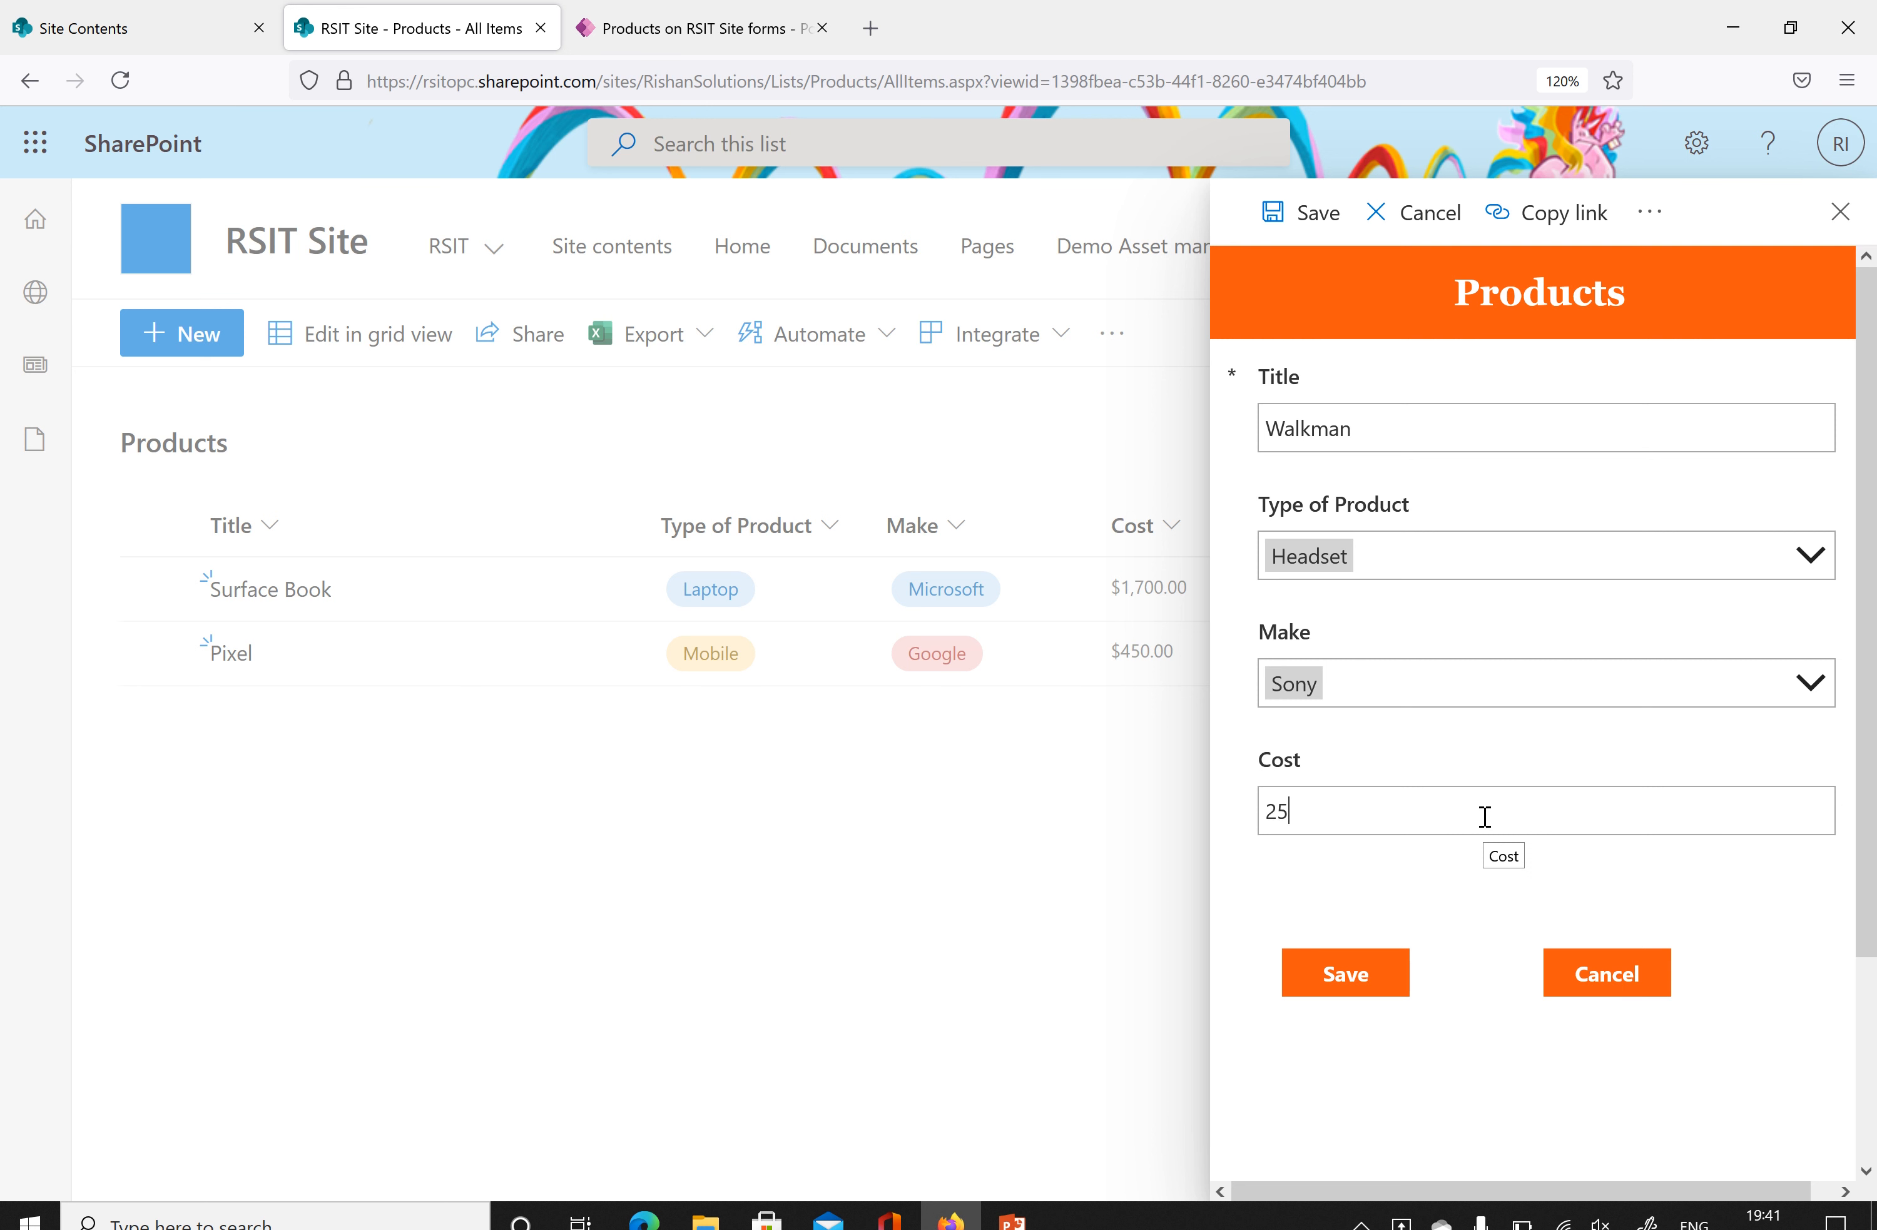
{"action": "left_click", "coordinate": [1350, 975]}
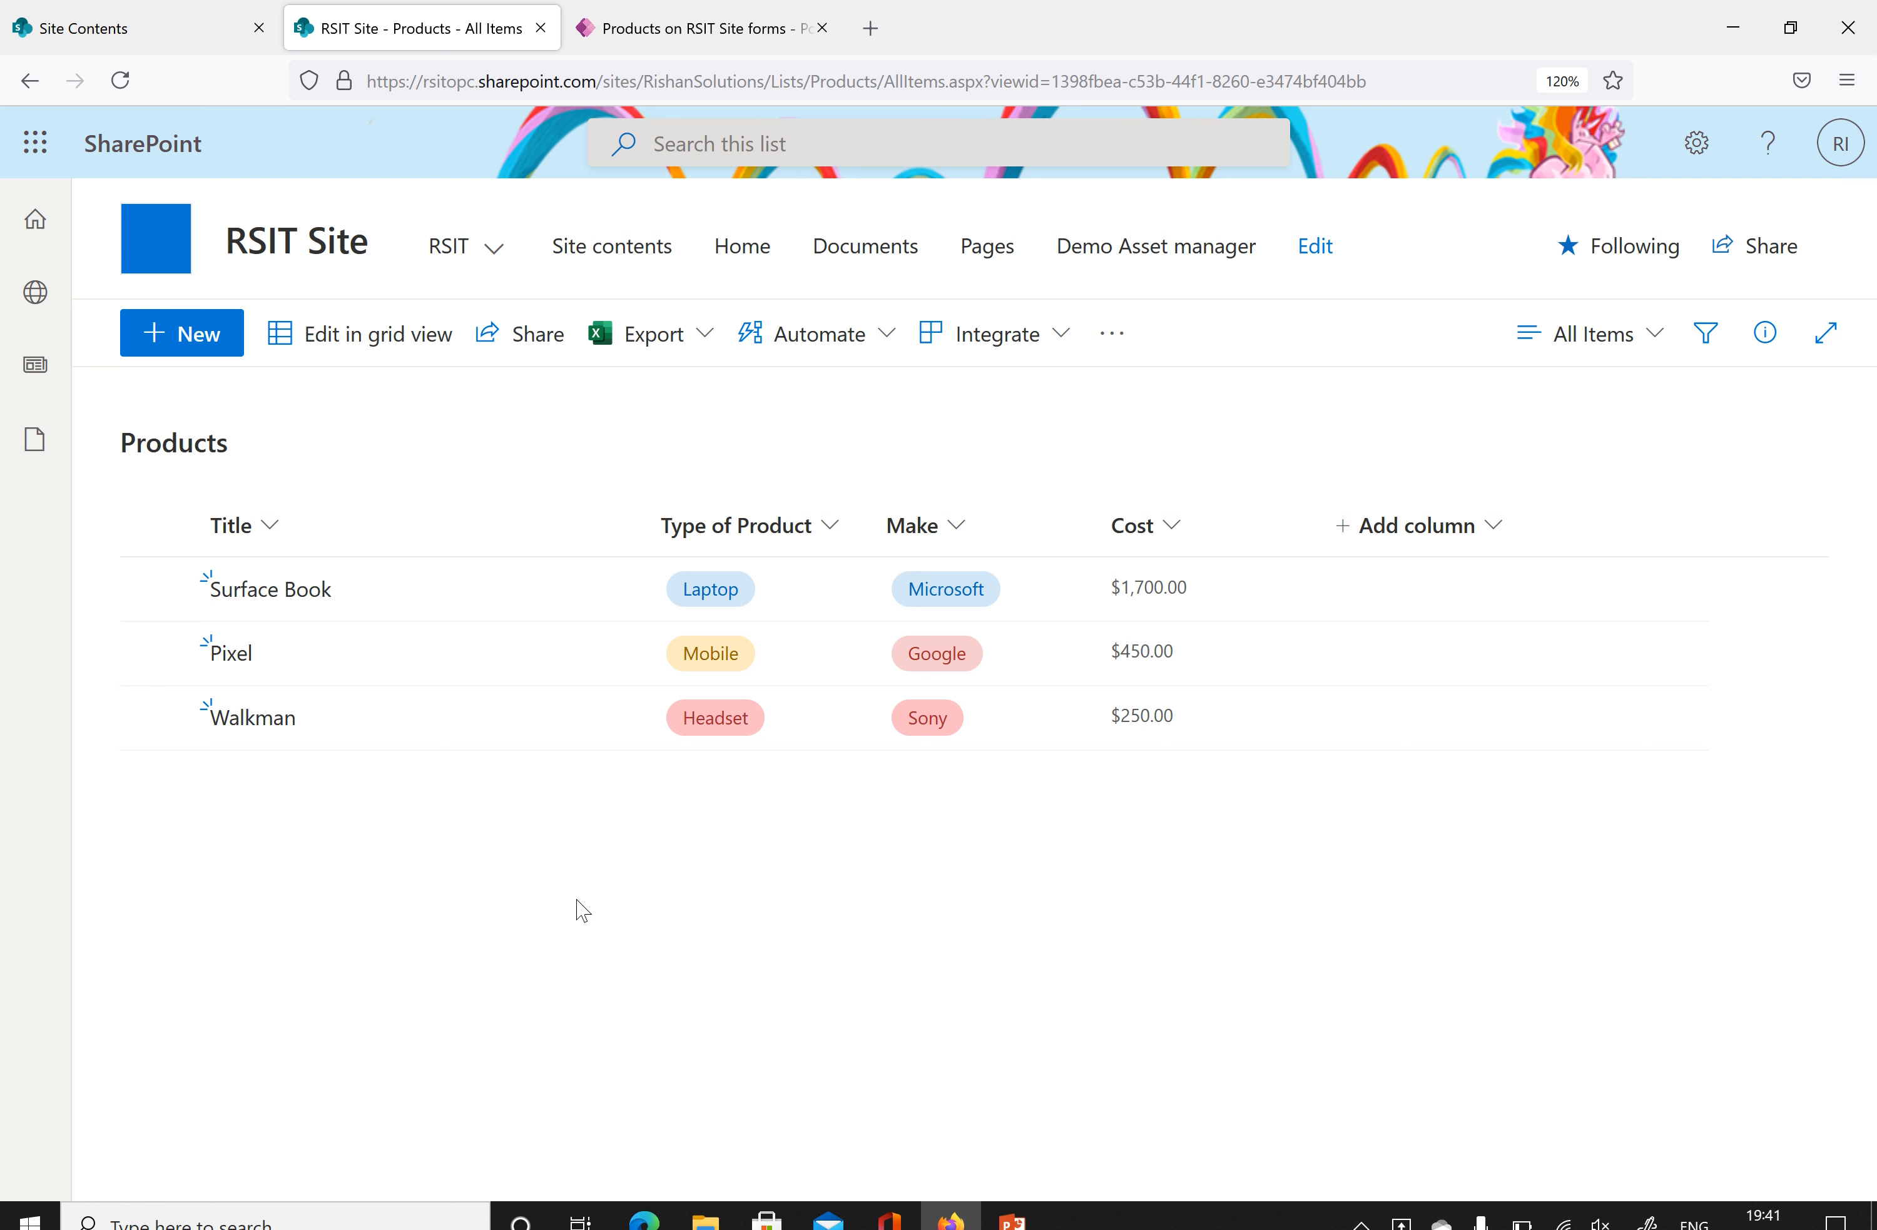
Open the Walkman item and review its title, type and cost in the display form.
{"action": "left_click", "coordinate": [250, 719]}
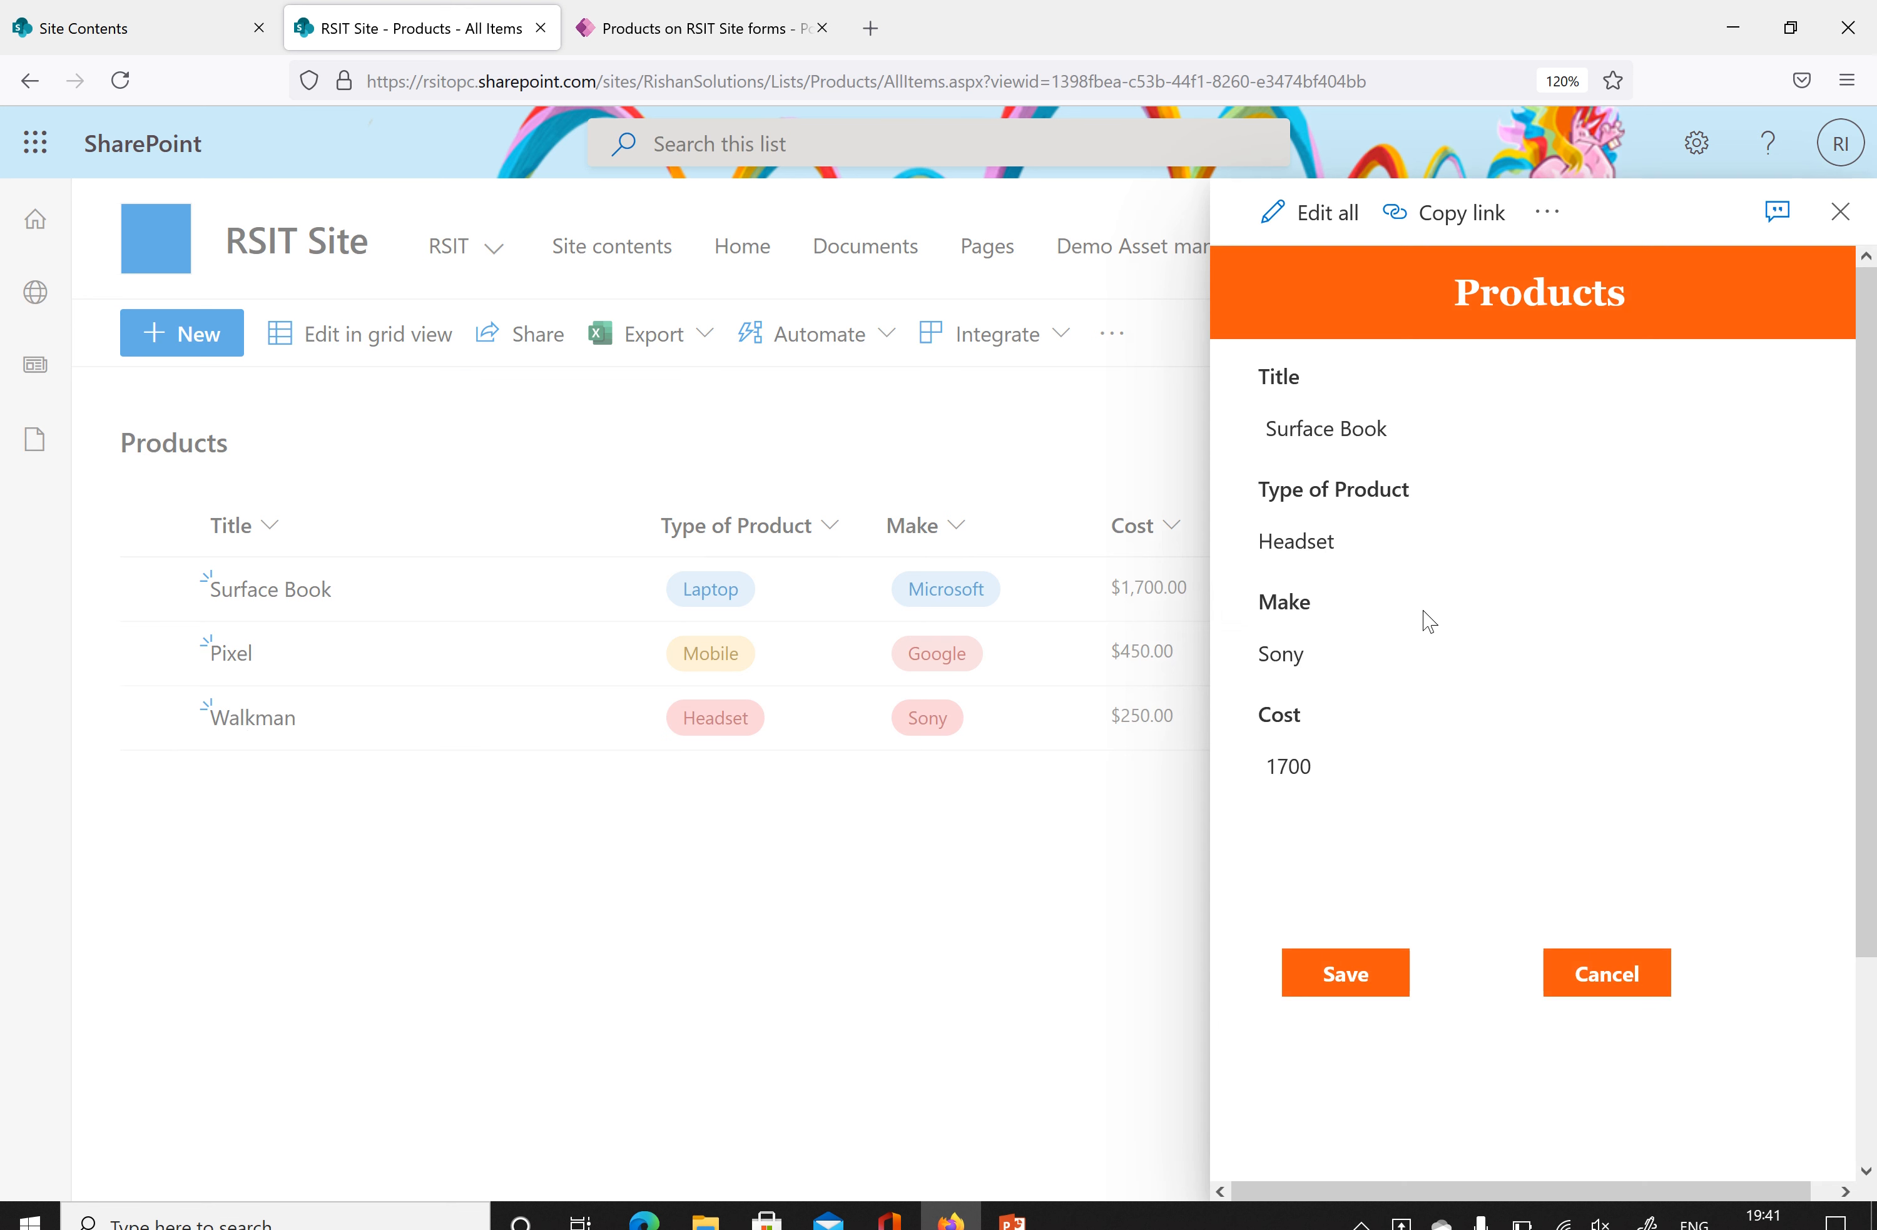
{"action": "left_click_drag", "start_coordinate": [1352, 428], "coordinate": [1249, 436]}
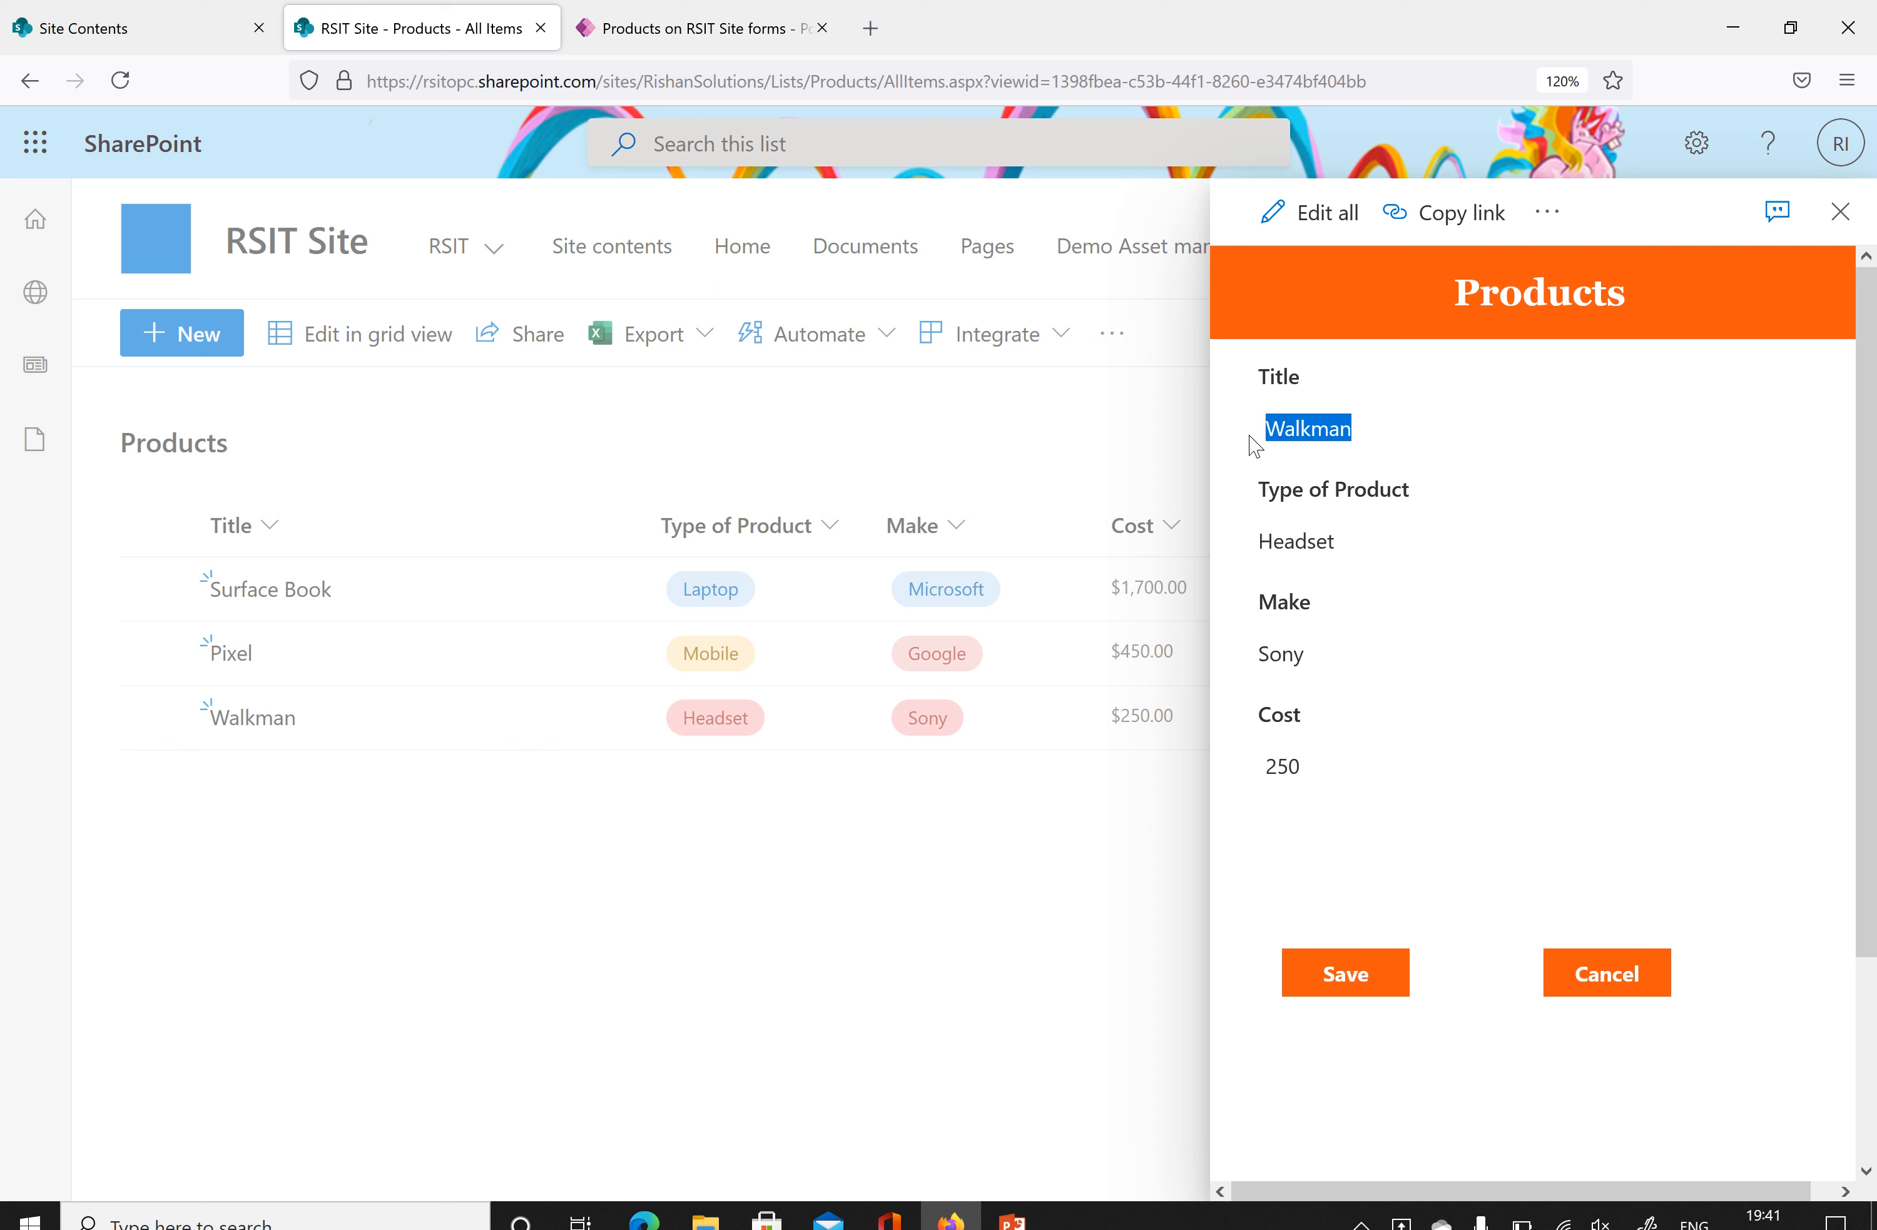
{"action": "left_click", "coordinate": [1358, 547]}
{"action": "left_click_drag", "start_coordinate": [1276, 765], "coordinate": [1264, 768]}
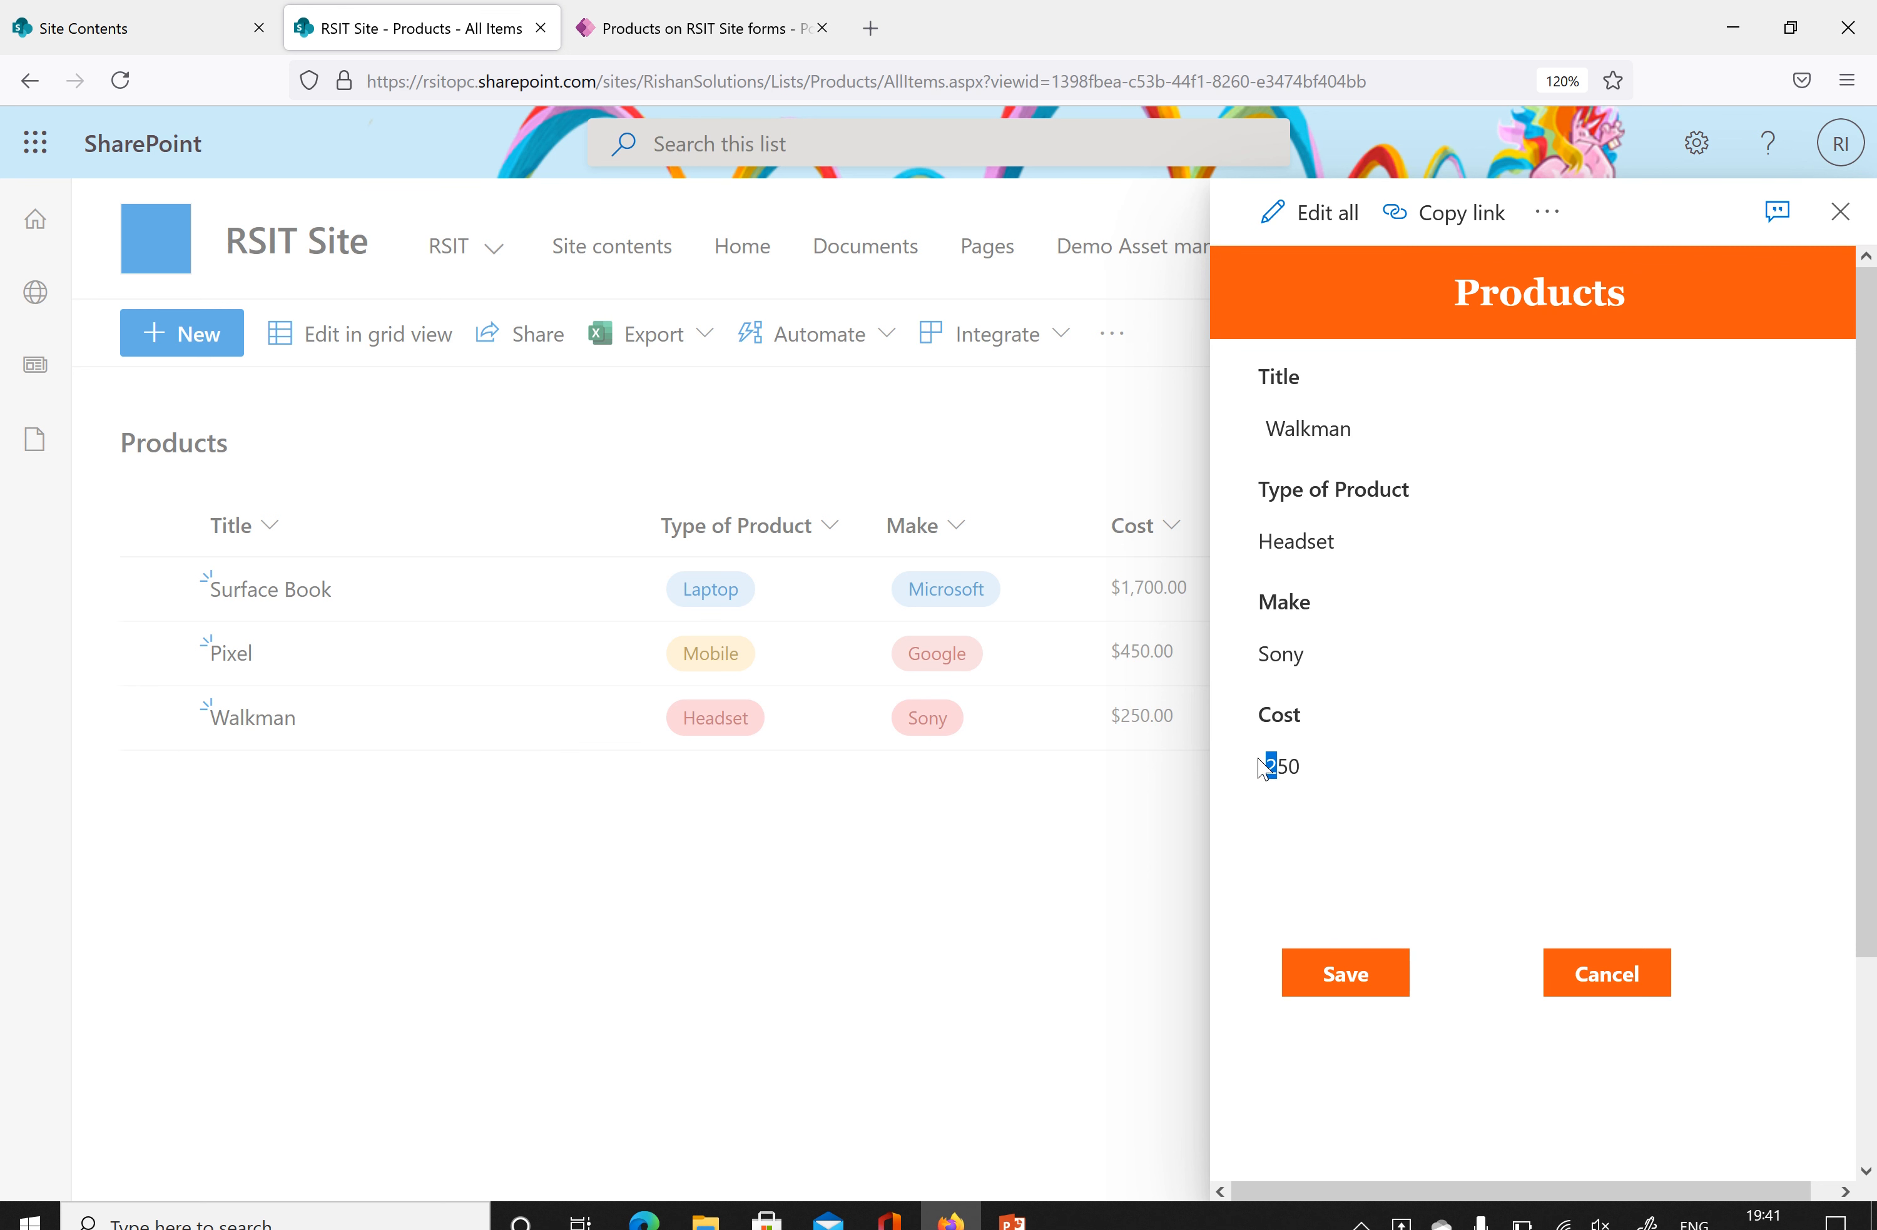
Edit the Walkman item to type Mobile and cost 2500, save it with the custom Save button, and select its row in the list.
{"action": "left_click", "coordinate": [1297, 217]}
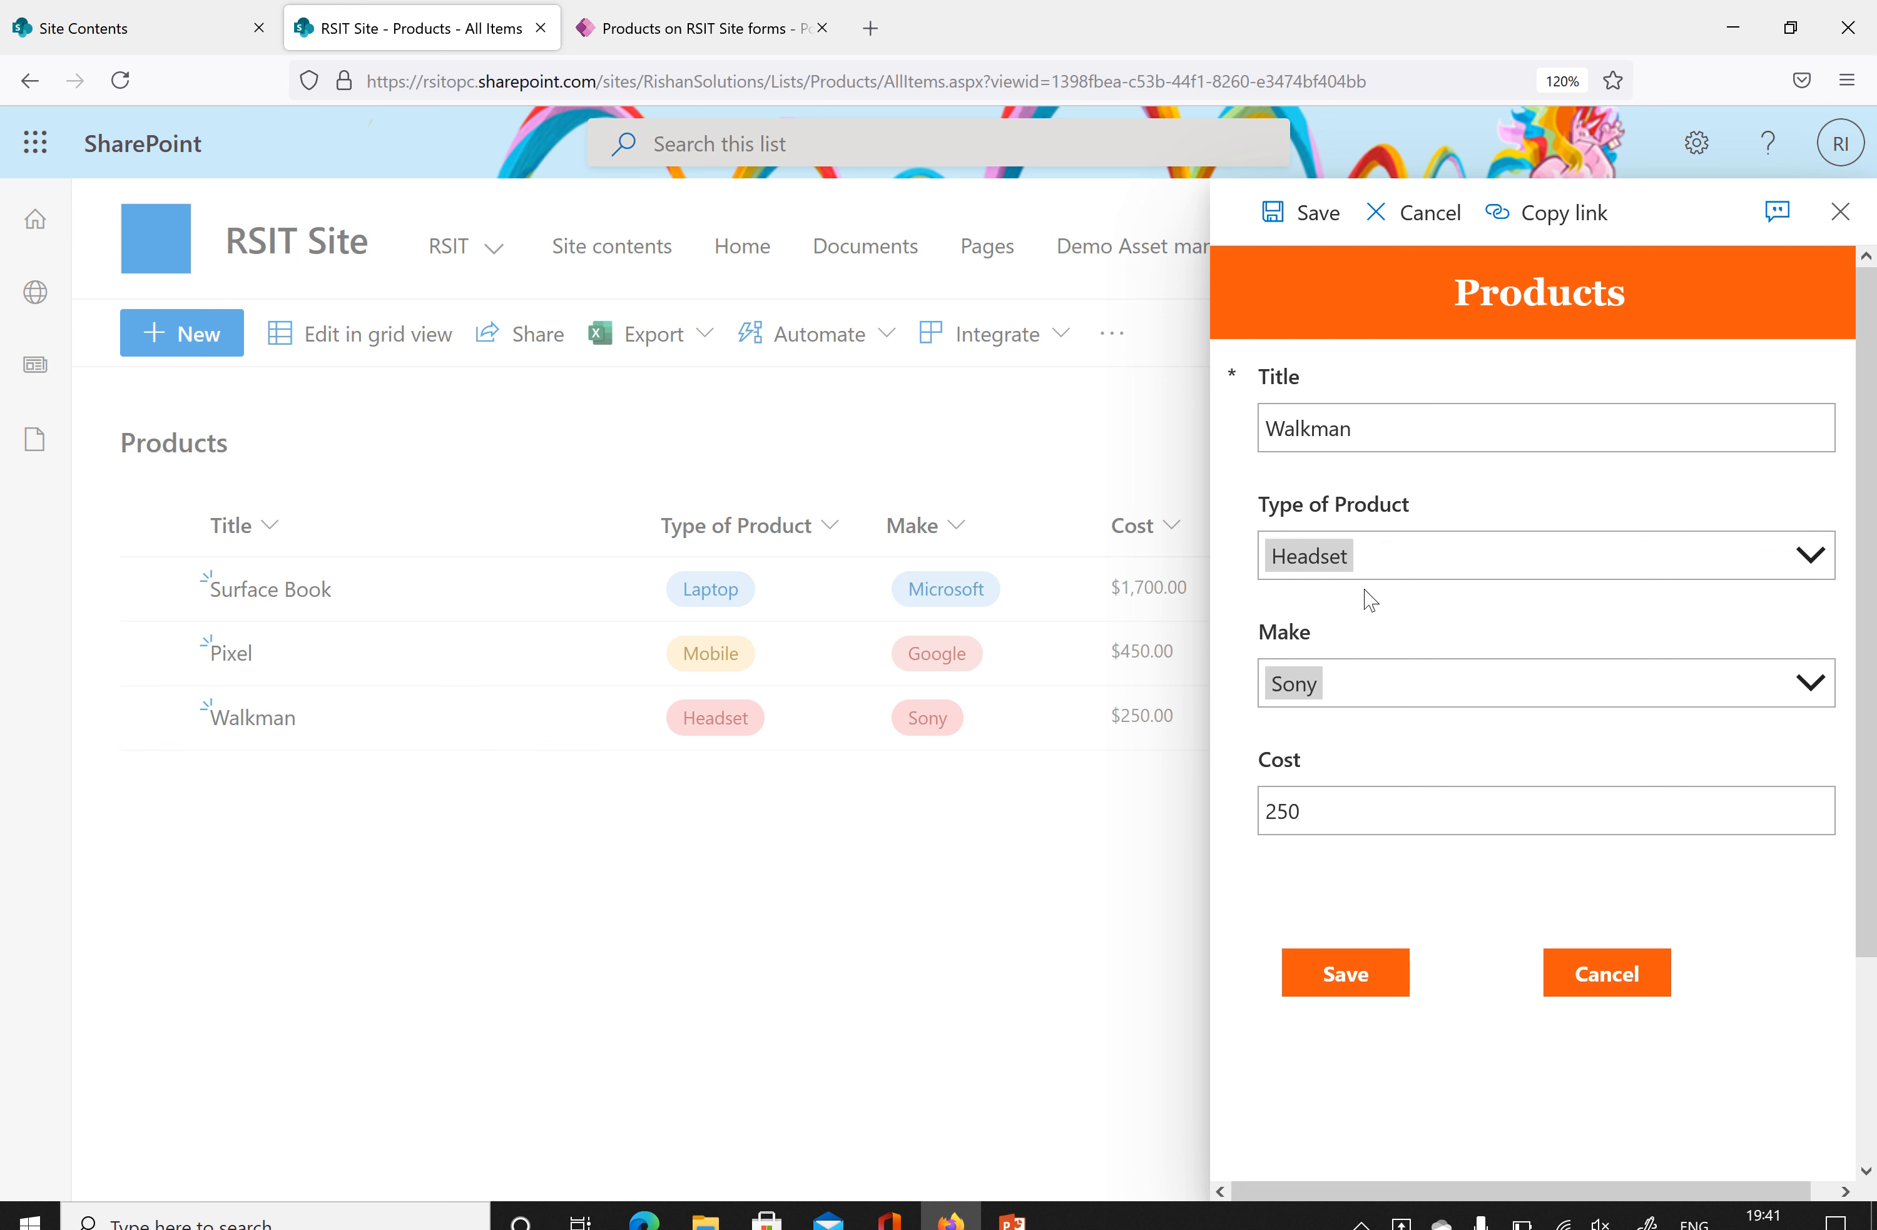
{"action": "left_click", "coordinate": [1404, 564]}
{"action": "left_click", "coordinate": [1339, 819]}
{"action": "left_click", "coordinate": [1325, 982]}
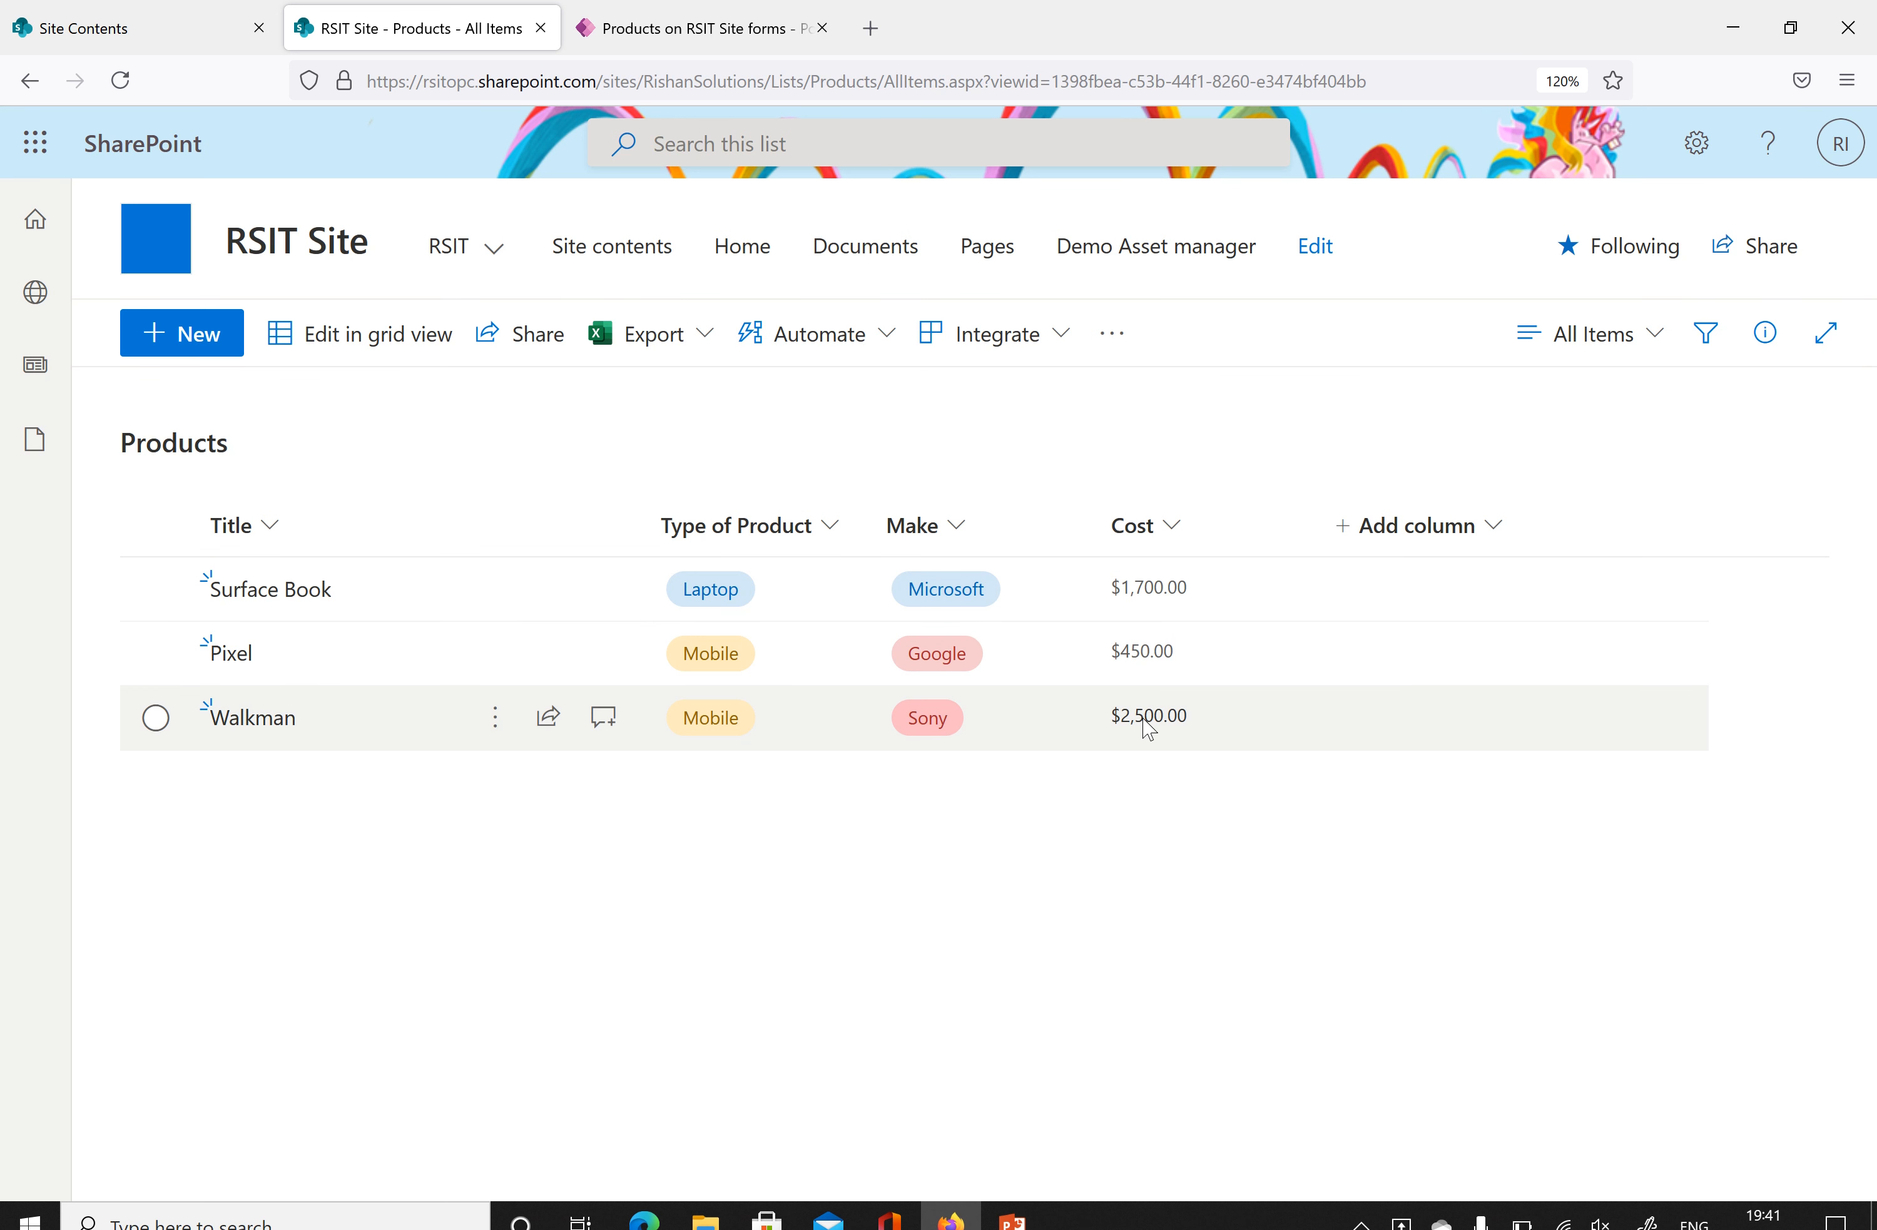
{"action": "left_click", "coordinate": [1116, 723]}
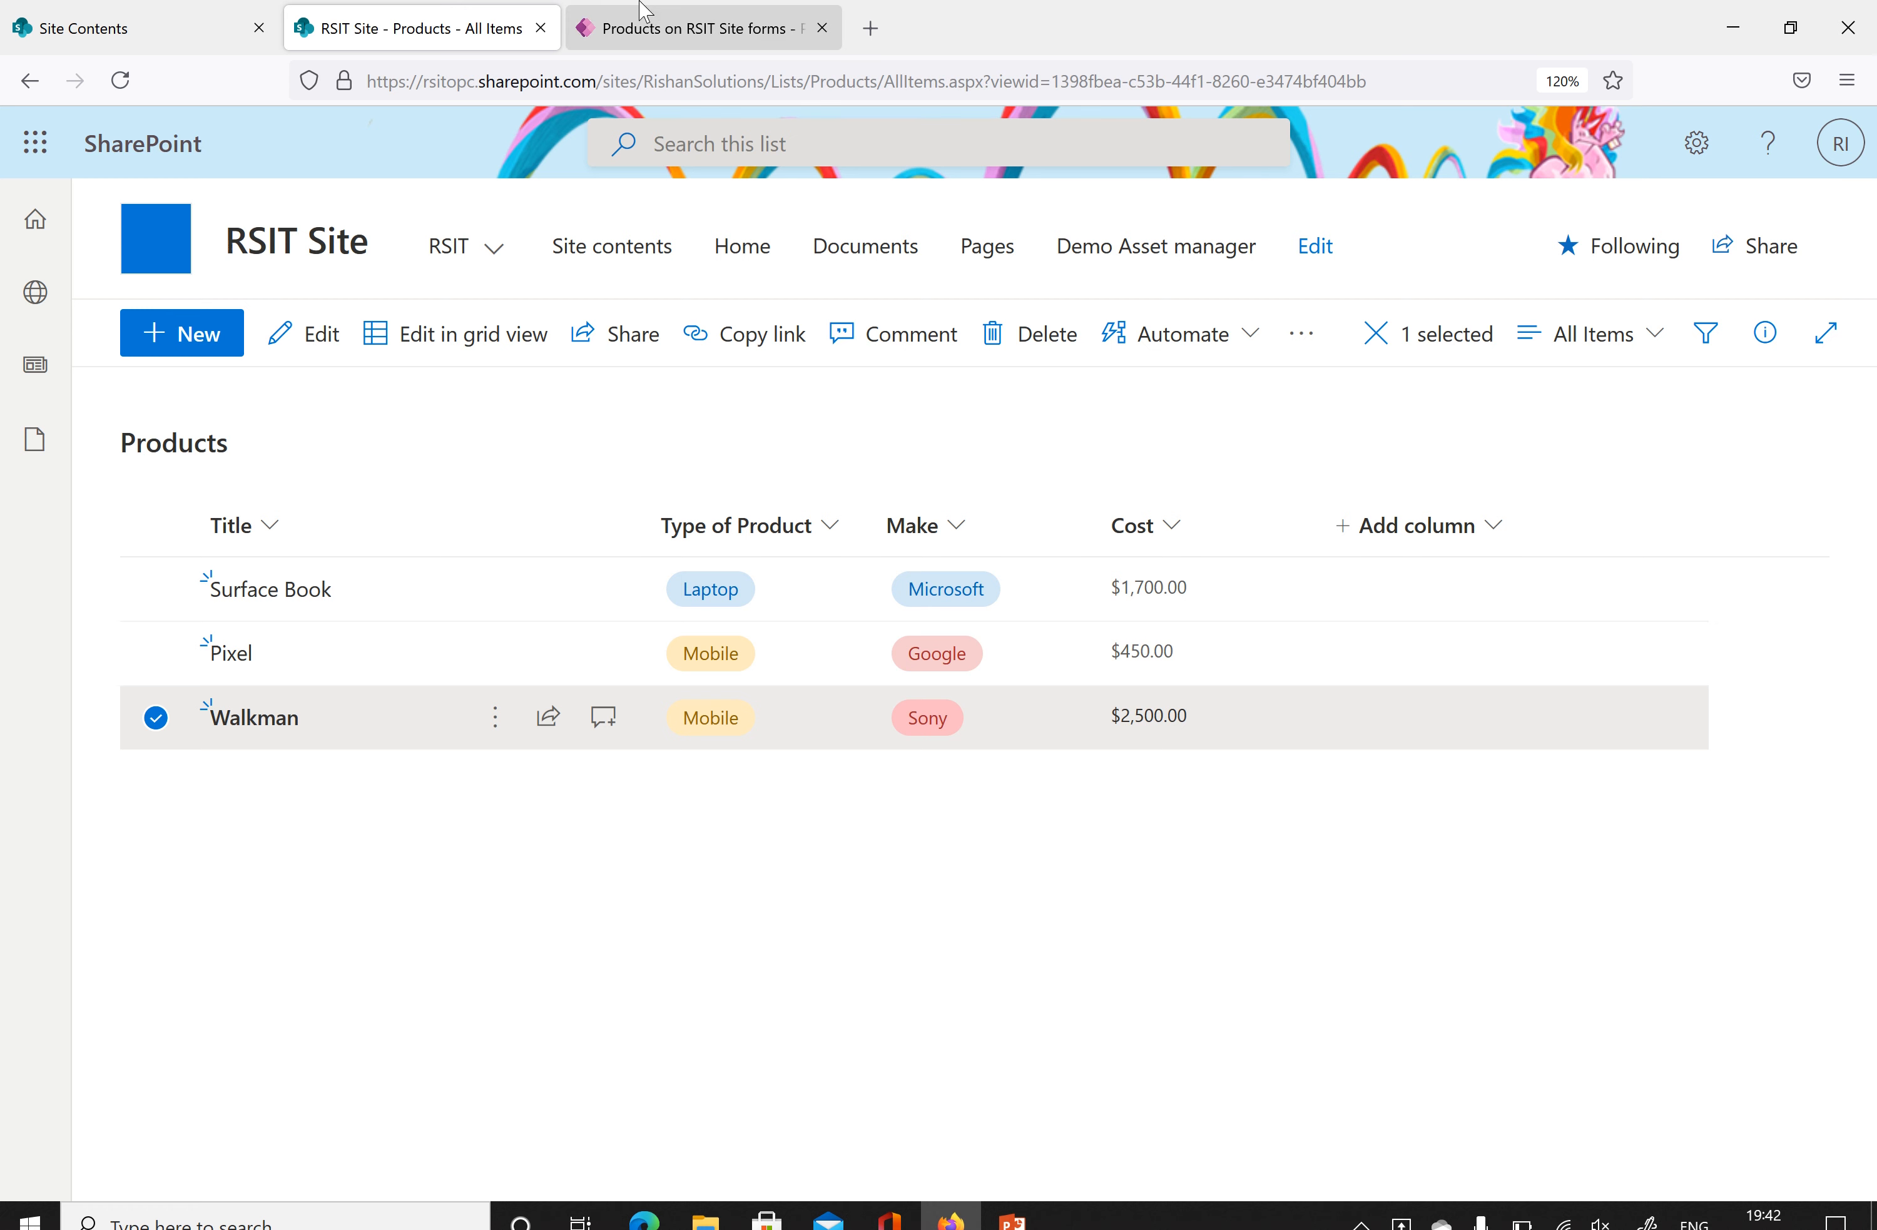
Switch to the Products form in Power Apps and add the Attachments field to SharePointForm1.
{"action": "left_click", "coordinate": [639, 24]}
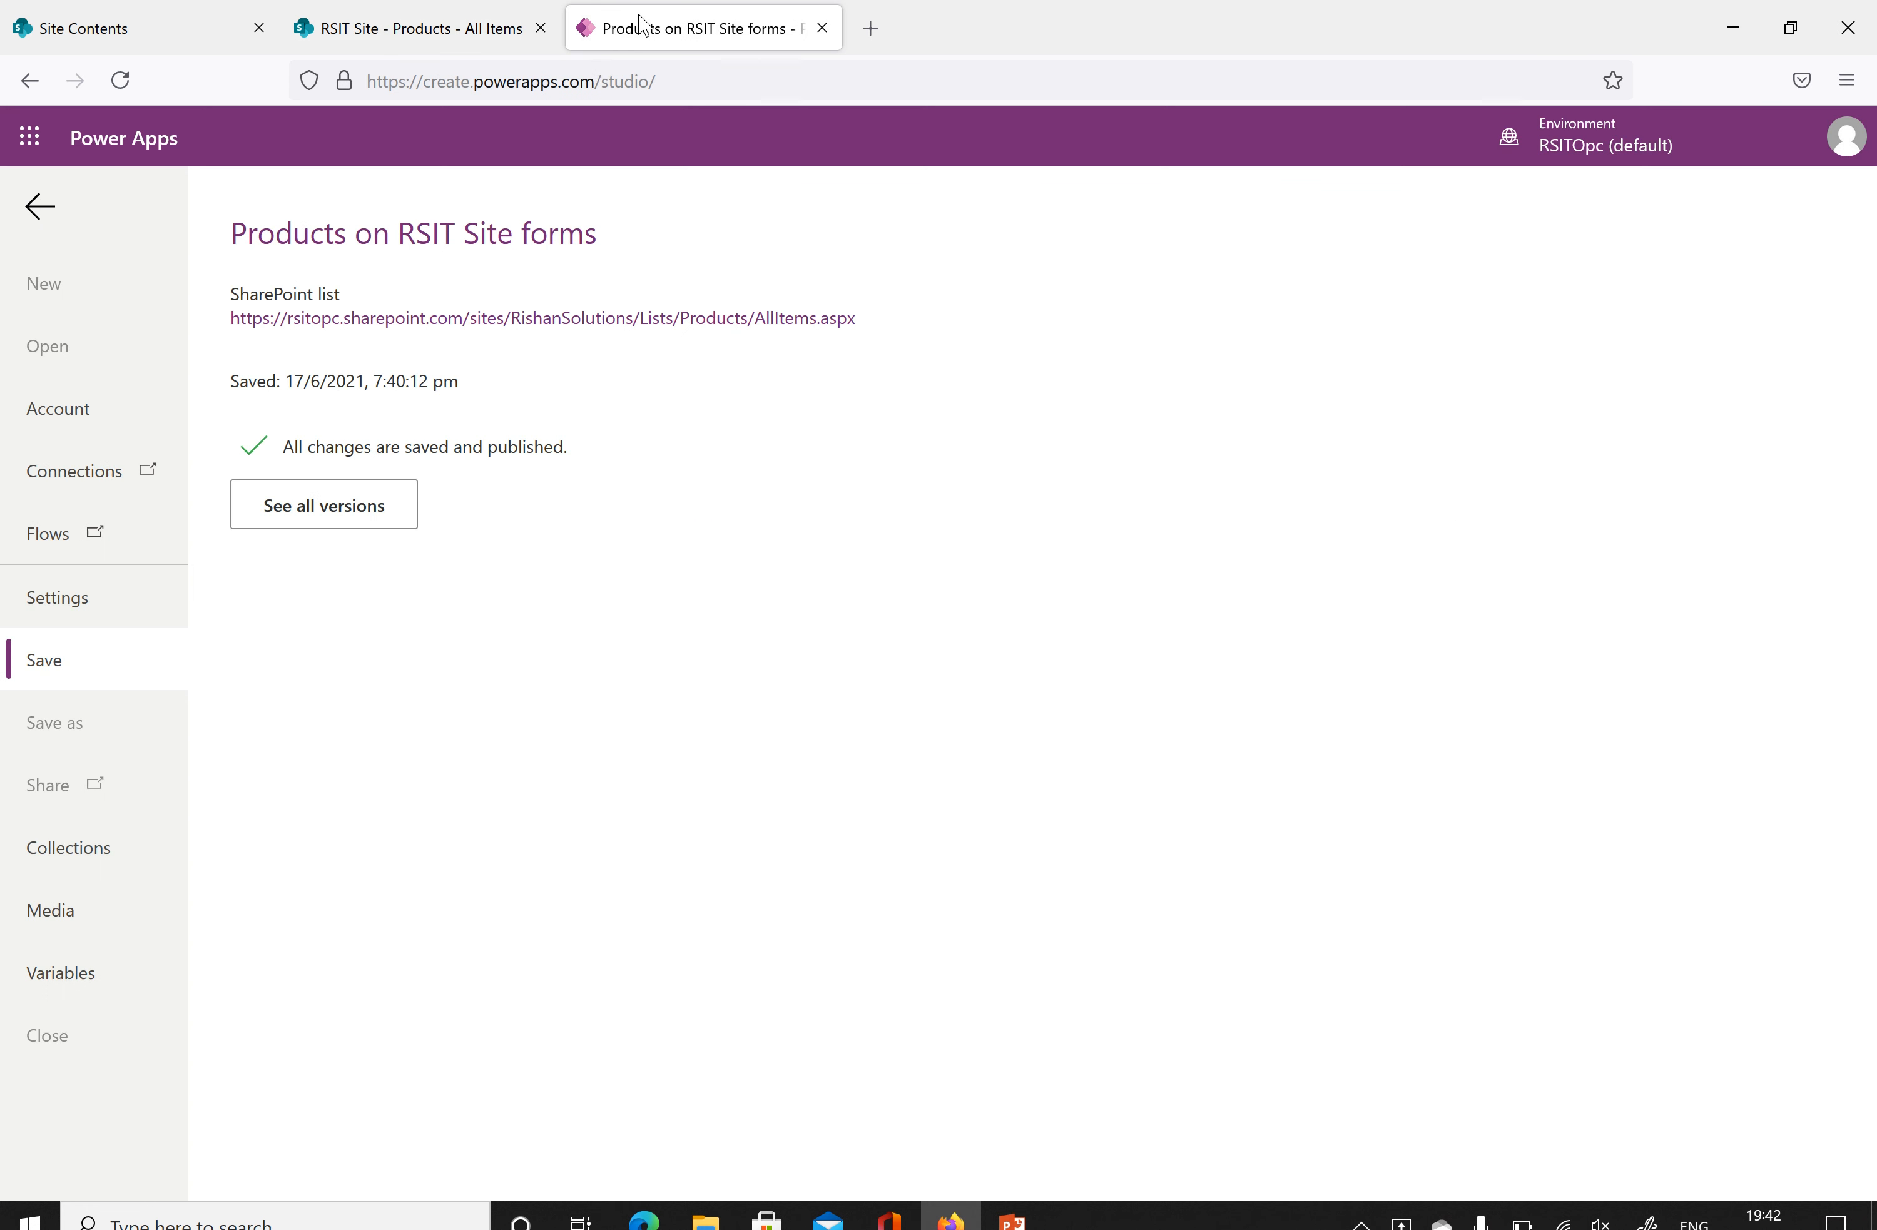
{"action": "left_click", "coordinate": [40, 207]}
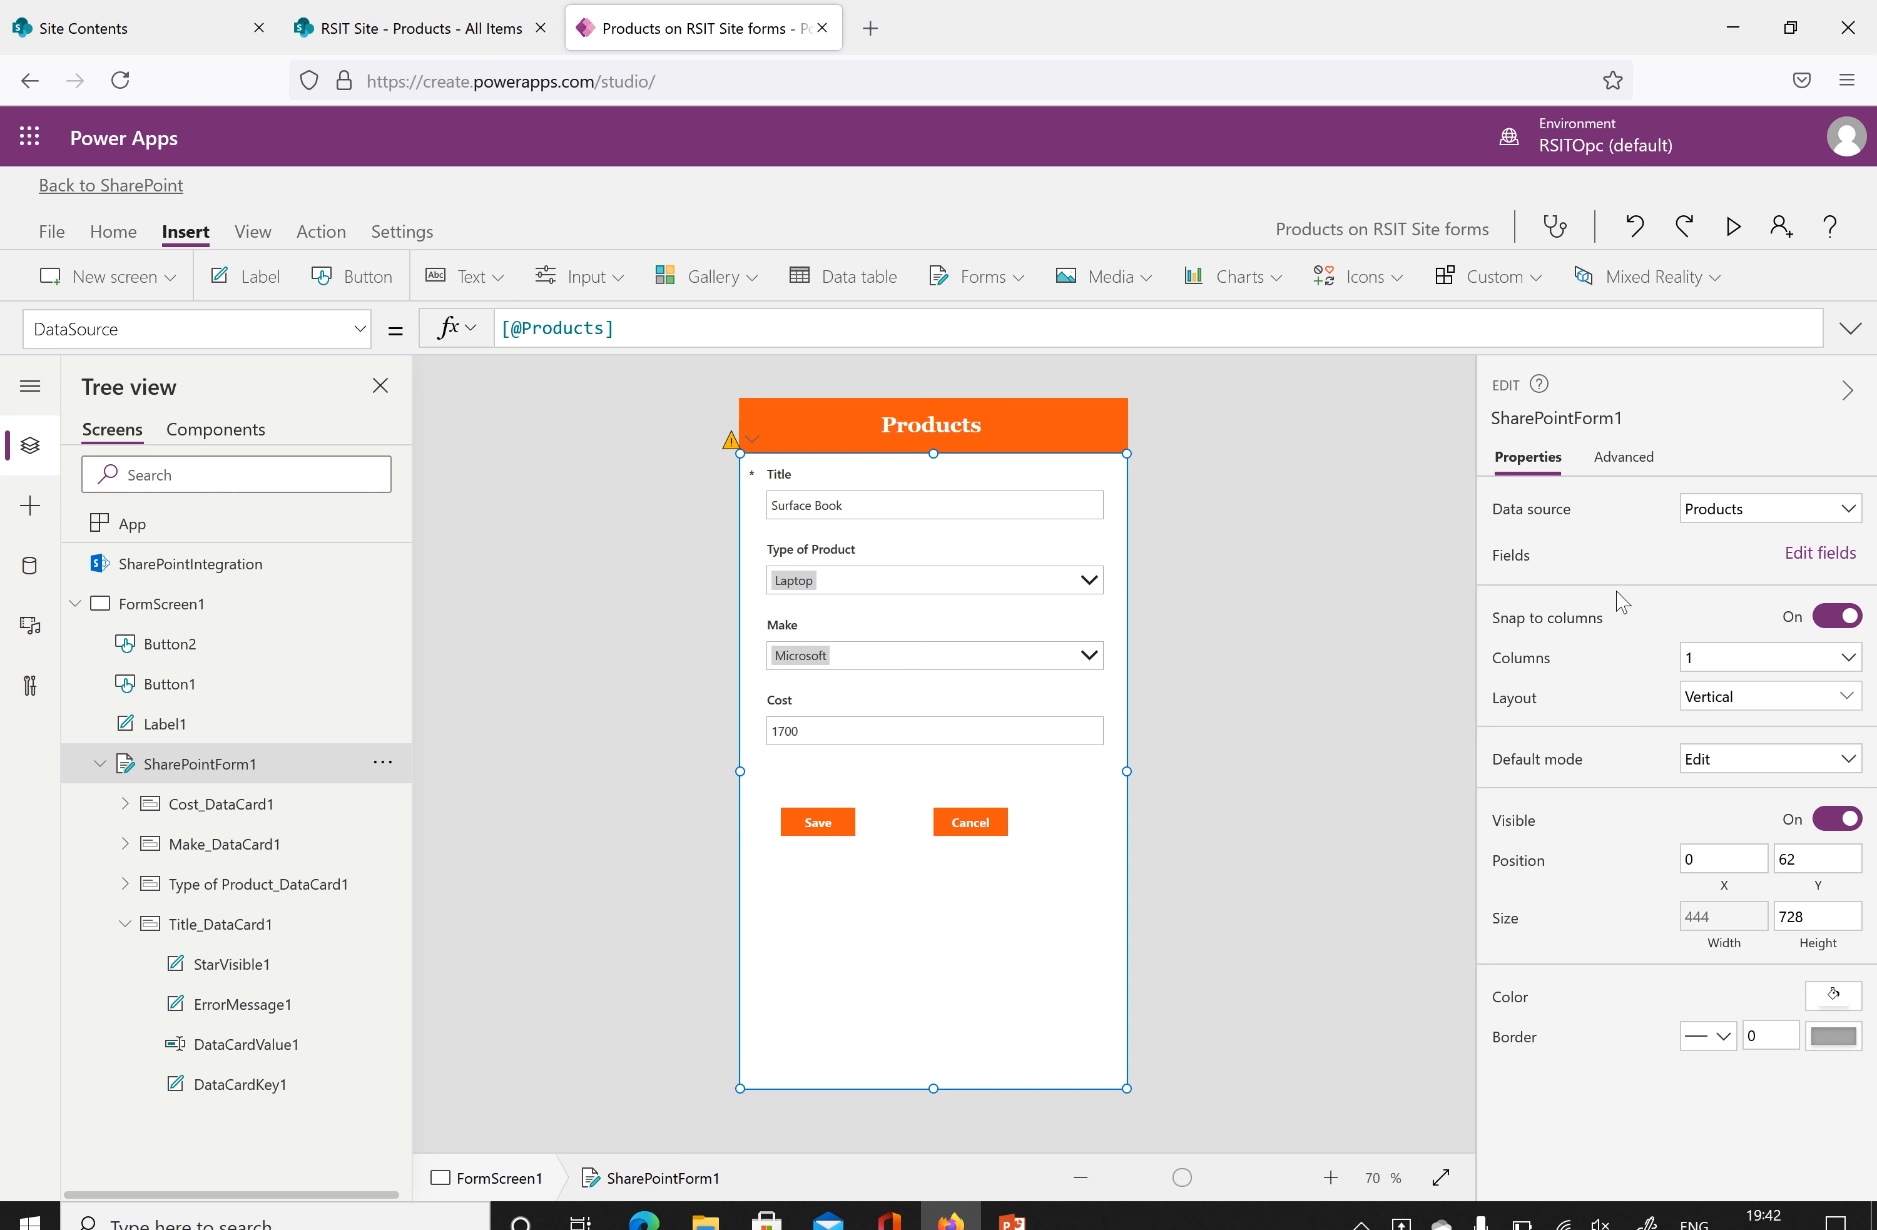
{"action": "left_click", "coordinate": [1820, 553]}
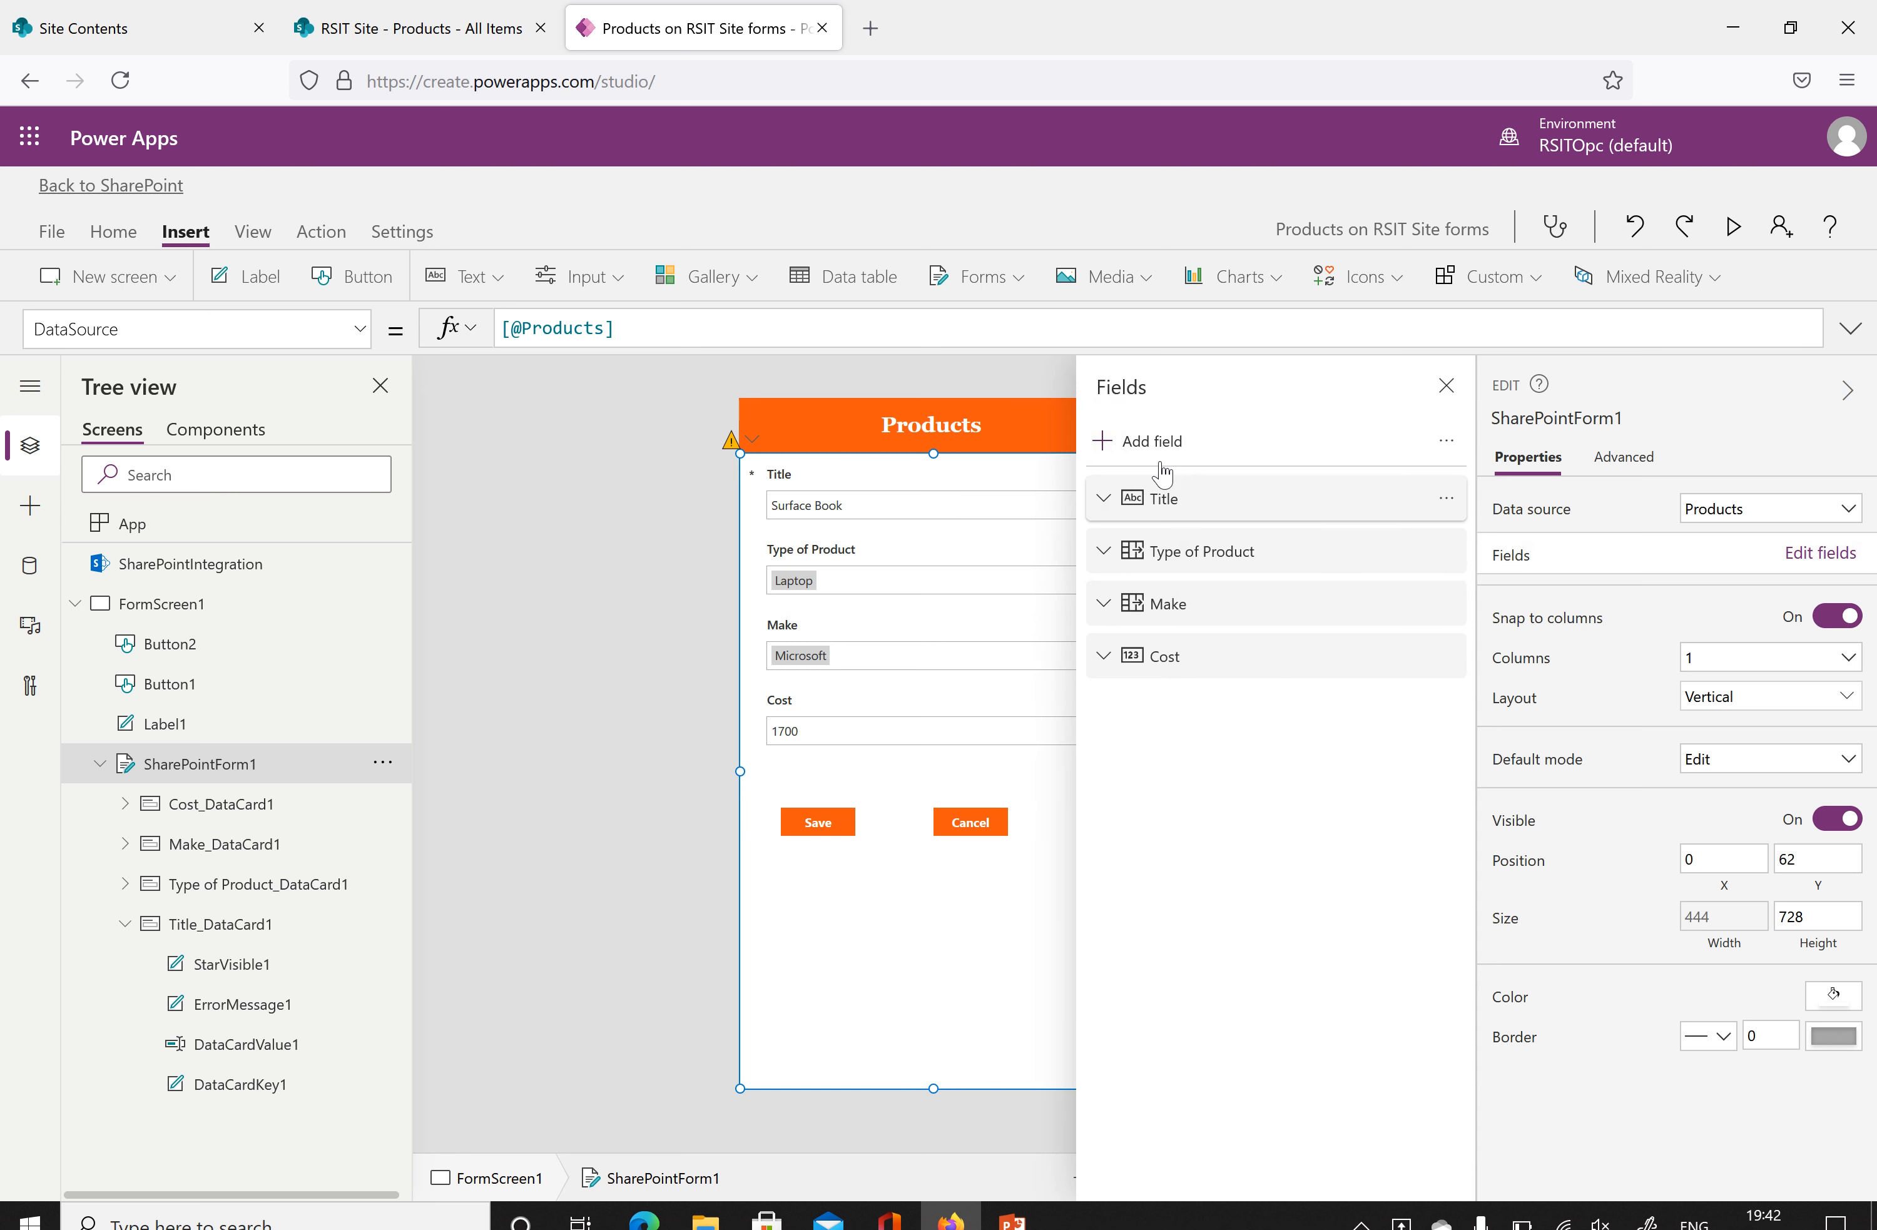
{"action": "left_click", "coordinate": [1138, 444]}
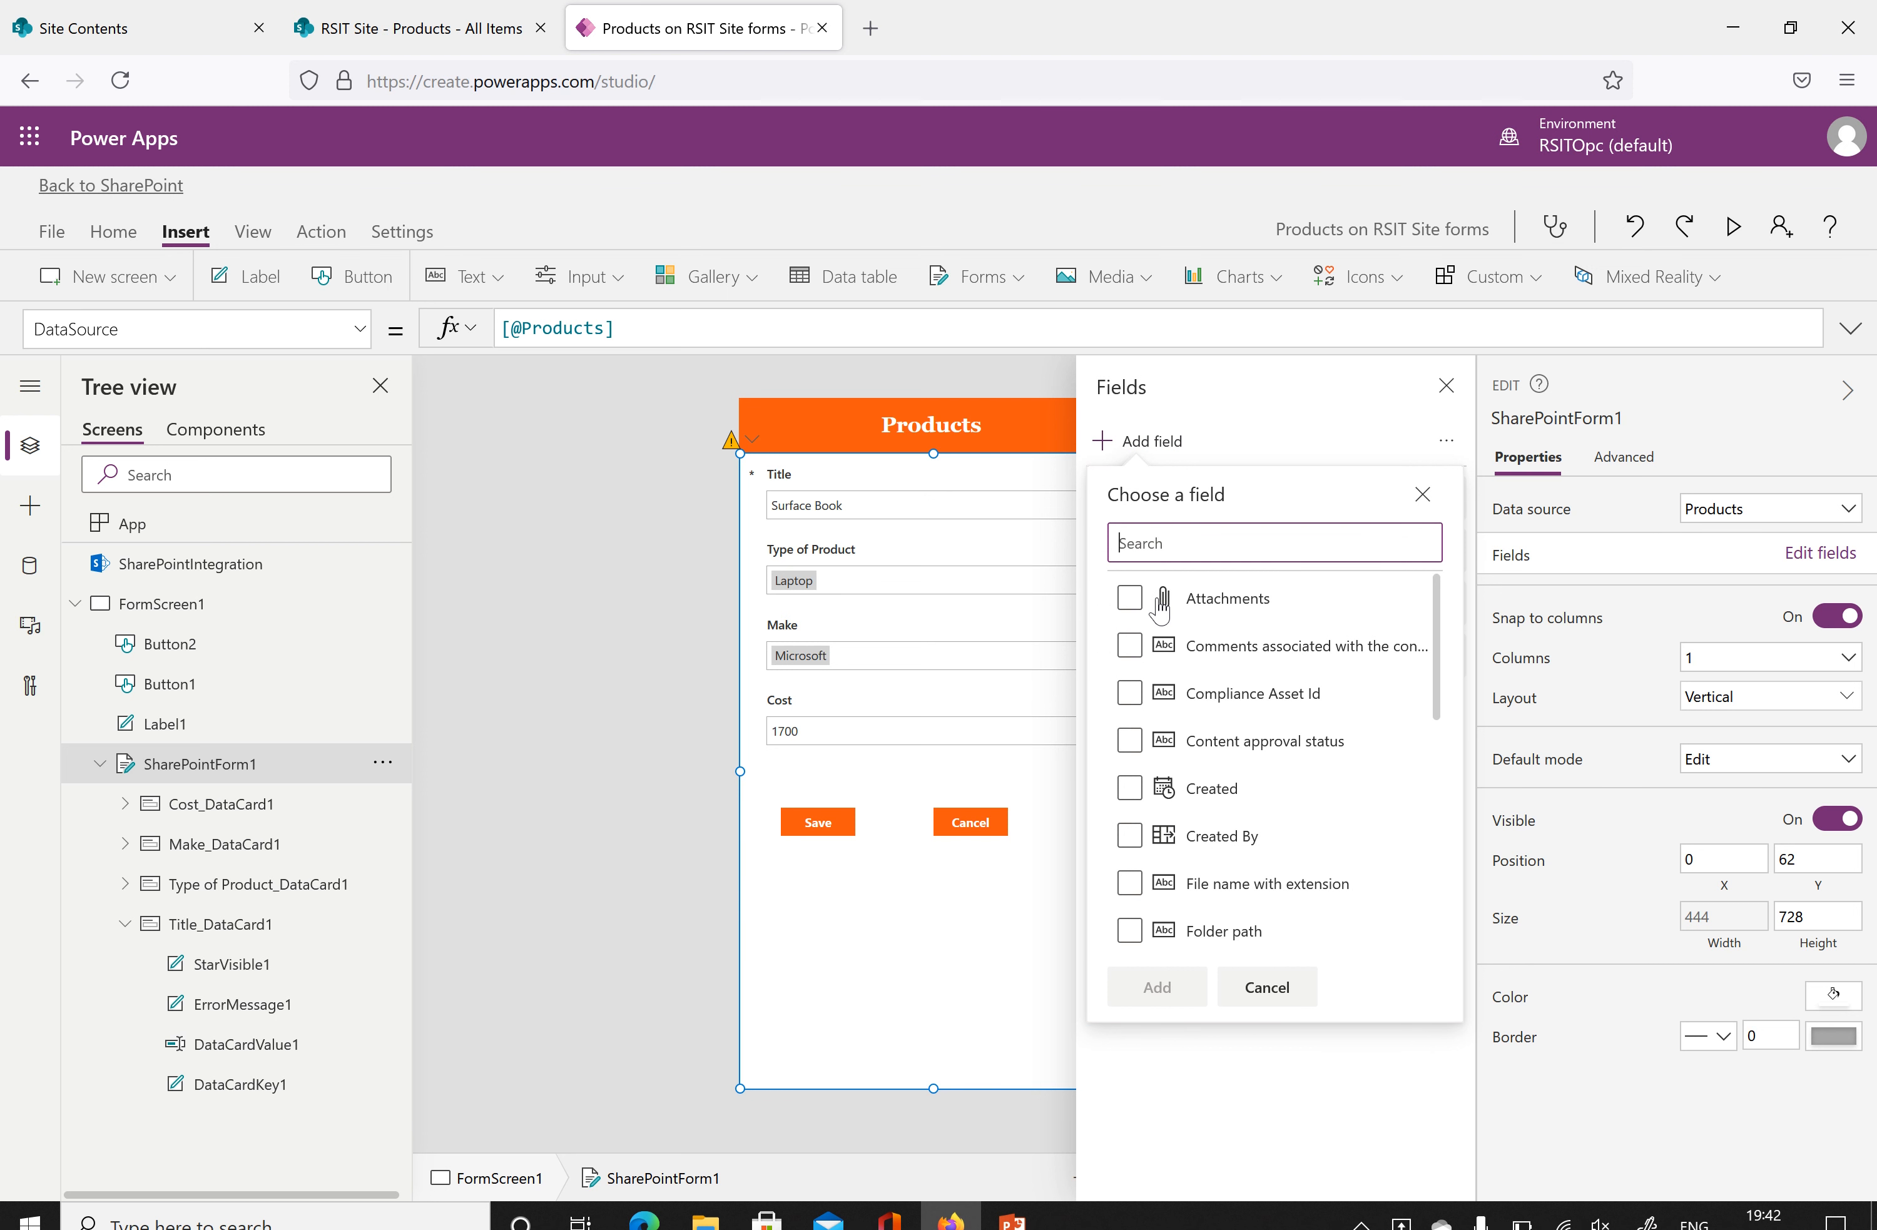
{"action": "left_click", "coordinate": [1130, 599]}
{"action": "left_click", "coordinate": [1155, 991]}
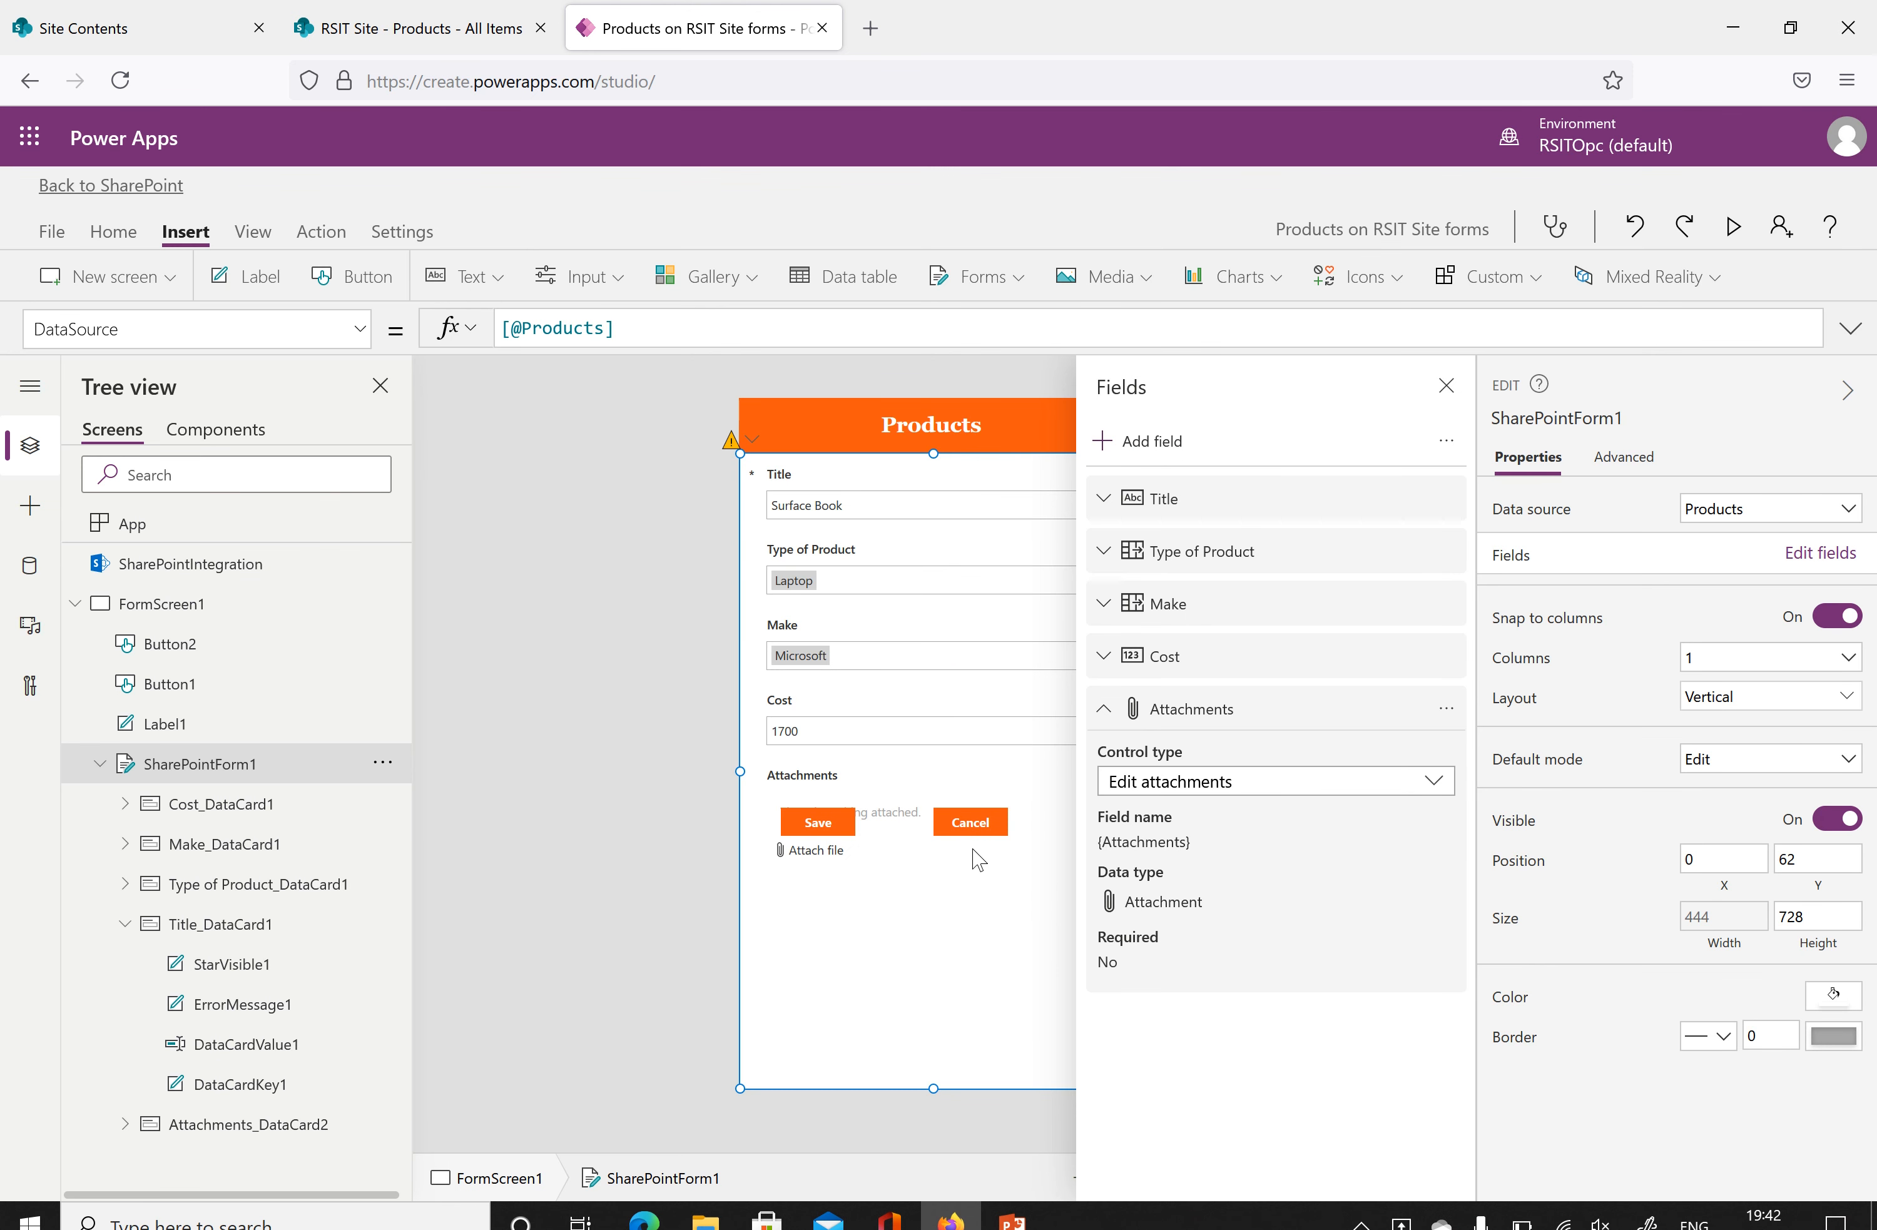
Move the Save and Cancel buttons below the Attachments field, placing Cancel at about X 236, Y 696, and preview the form.
{"action": "left_click", "coordinate": [1446, 387]}
{"action": "left_click_drag", "start_coordinate": [837, 829], "coordinate": [812, 1029]}
{"action": "left_click_drag", "start_coordinate": [974, 825], "coordinate": [983, 1016]}
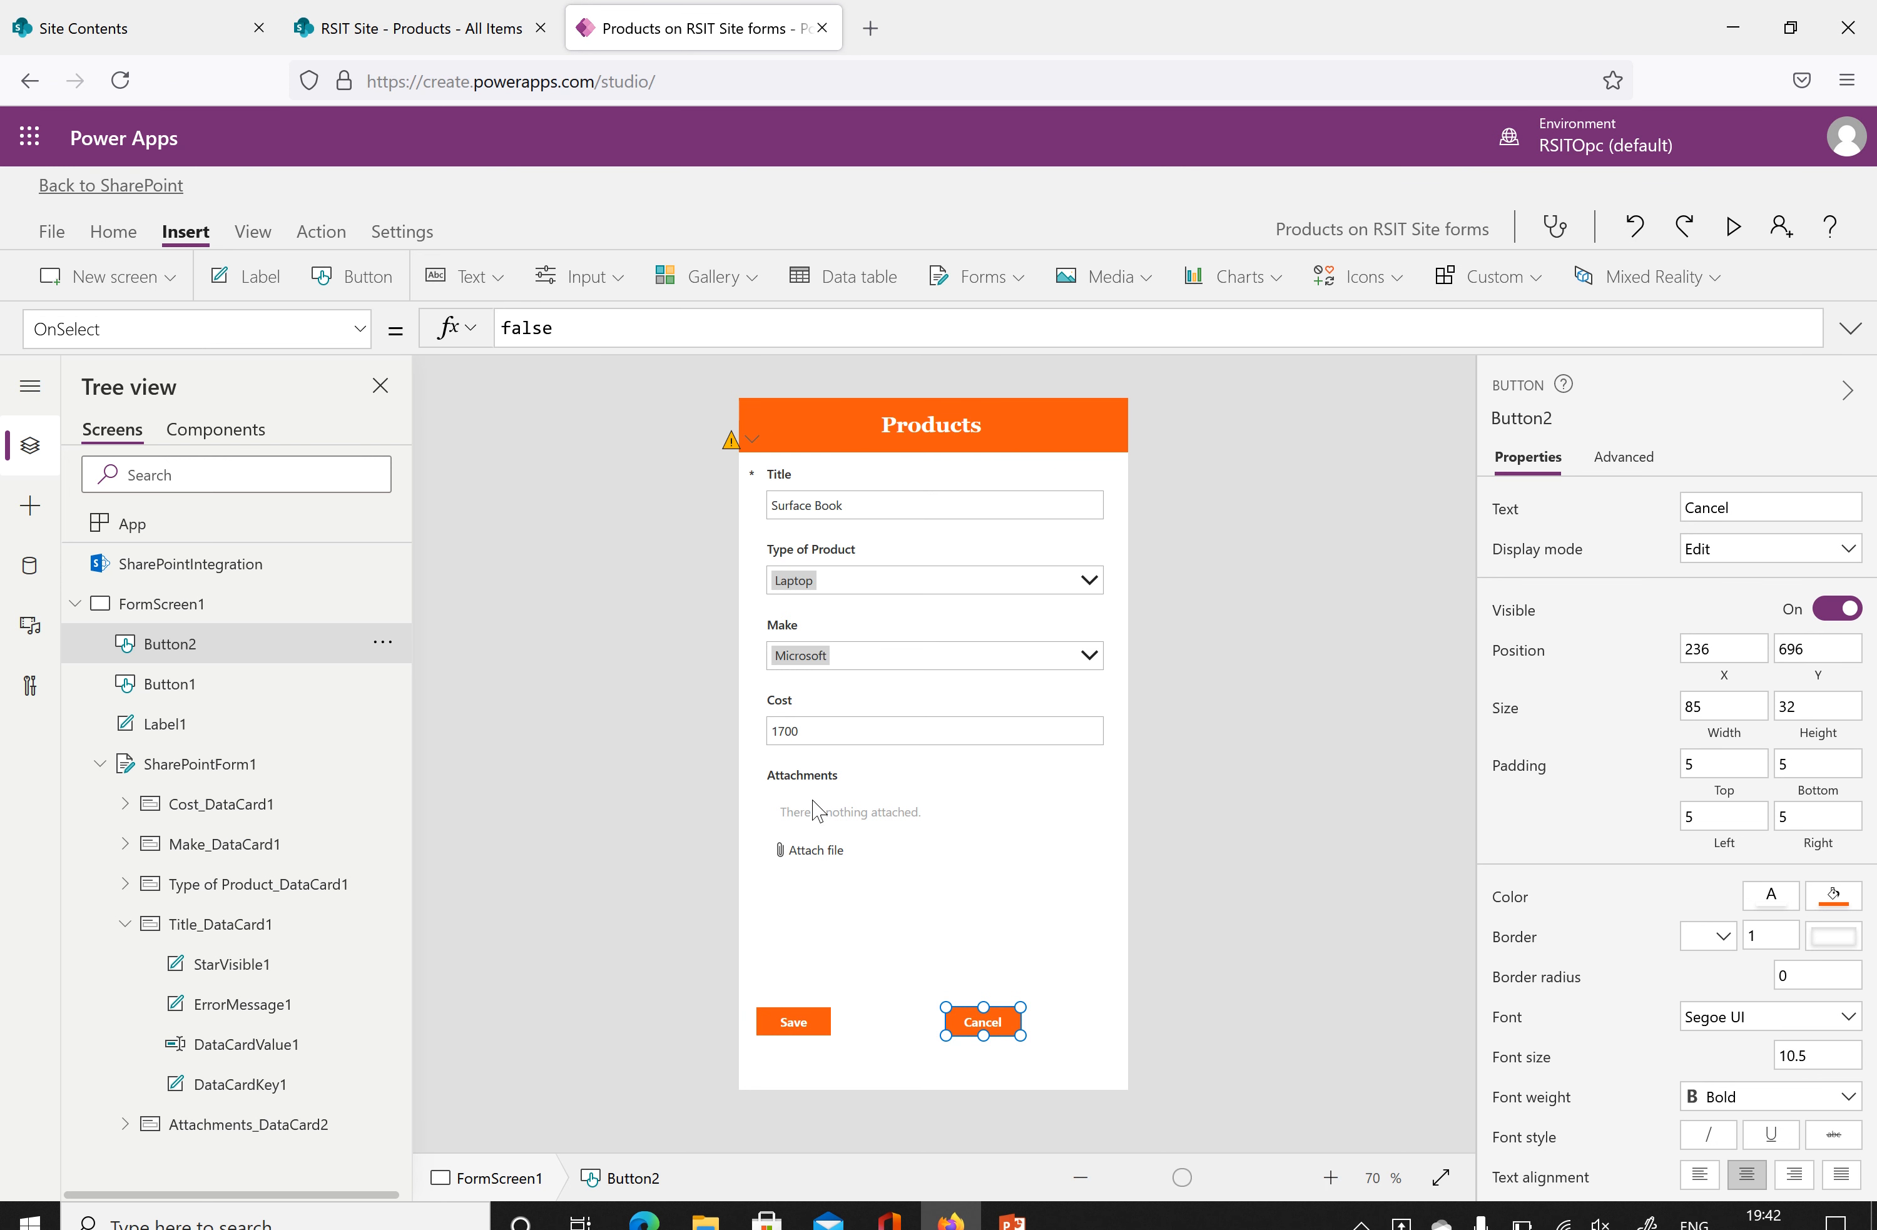
{"action": "left_click", "coordinate": [1736, 230]}
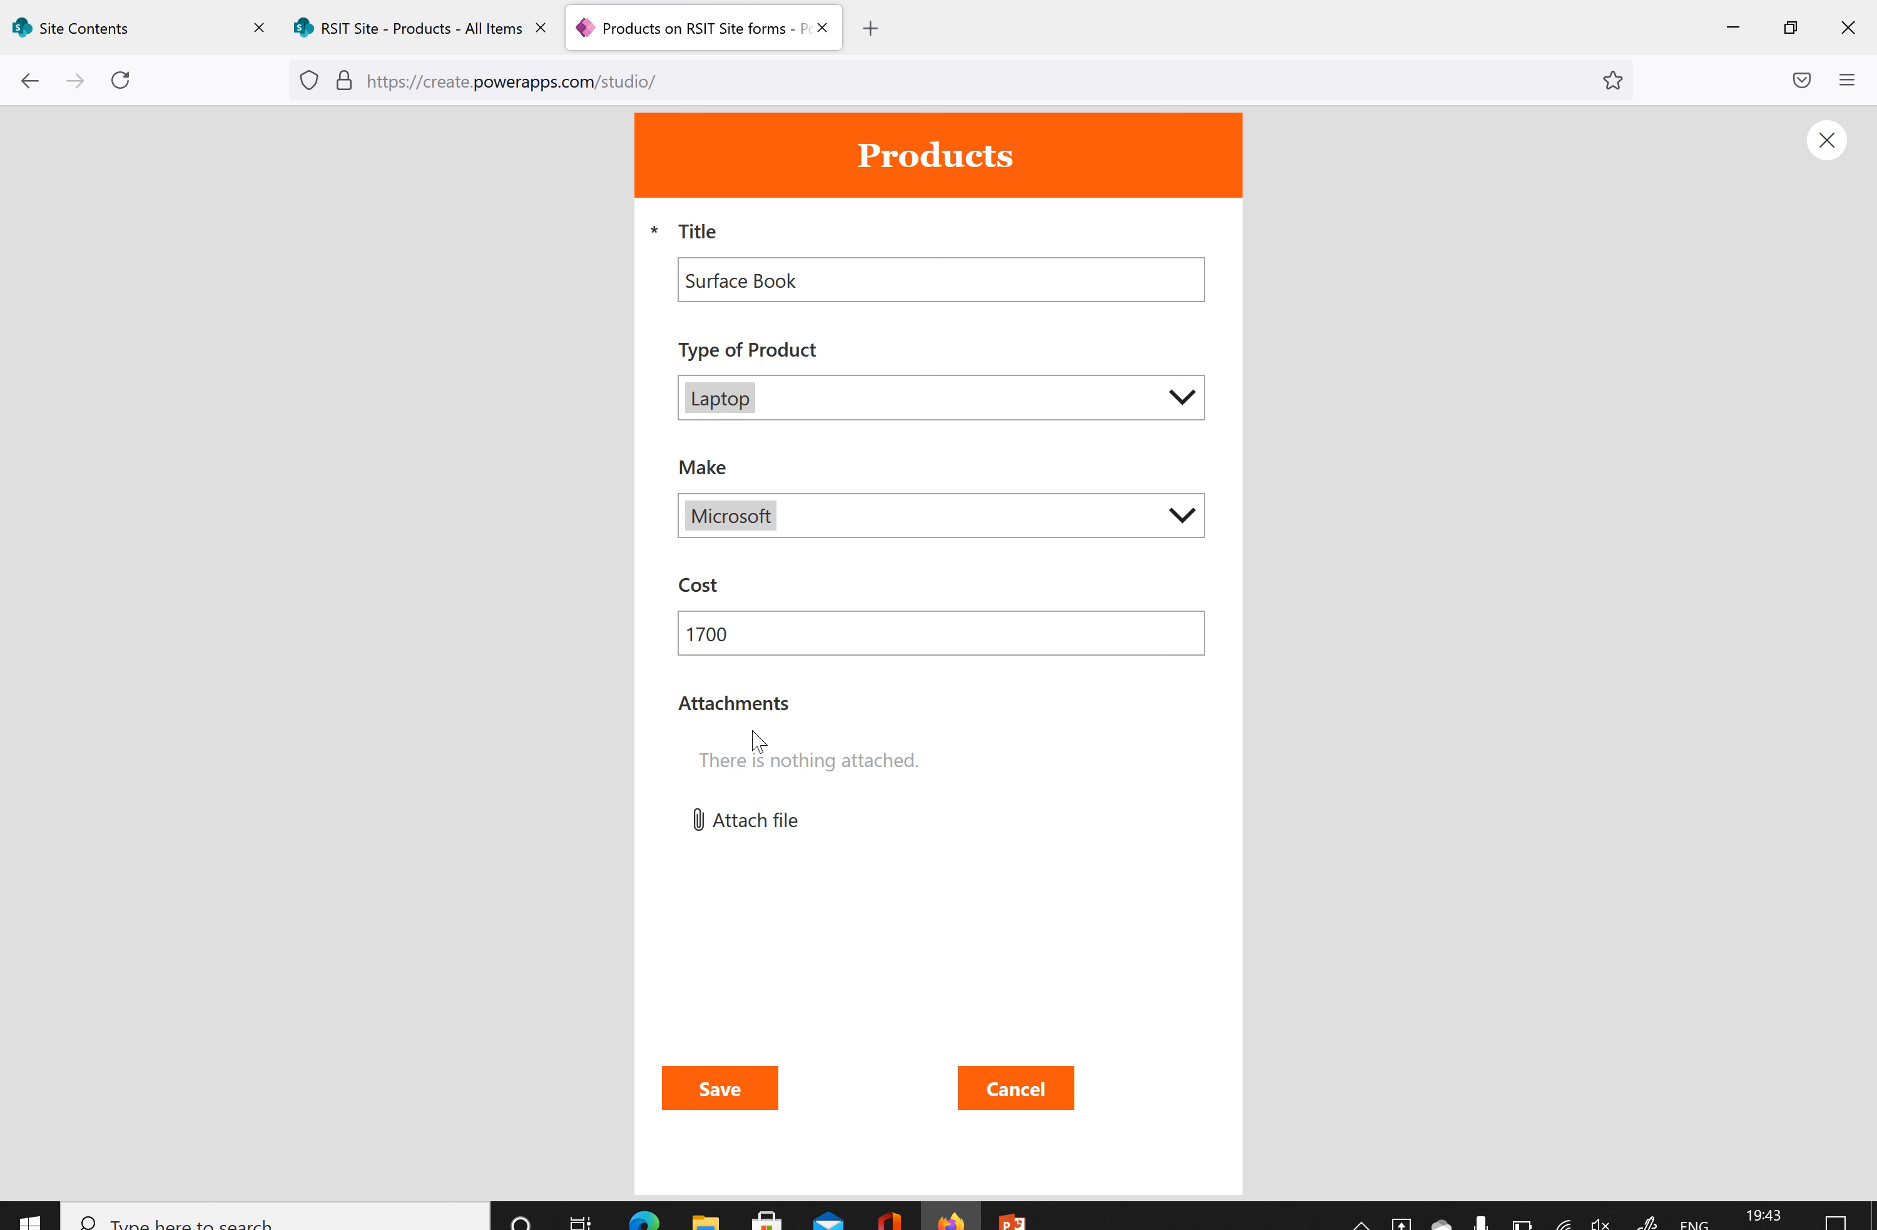
{"action": "left_click", "coordinate": [1827, 144]}
{"action": "left_click", "coordinate": [1134, 747]}
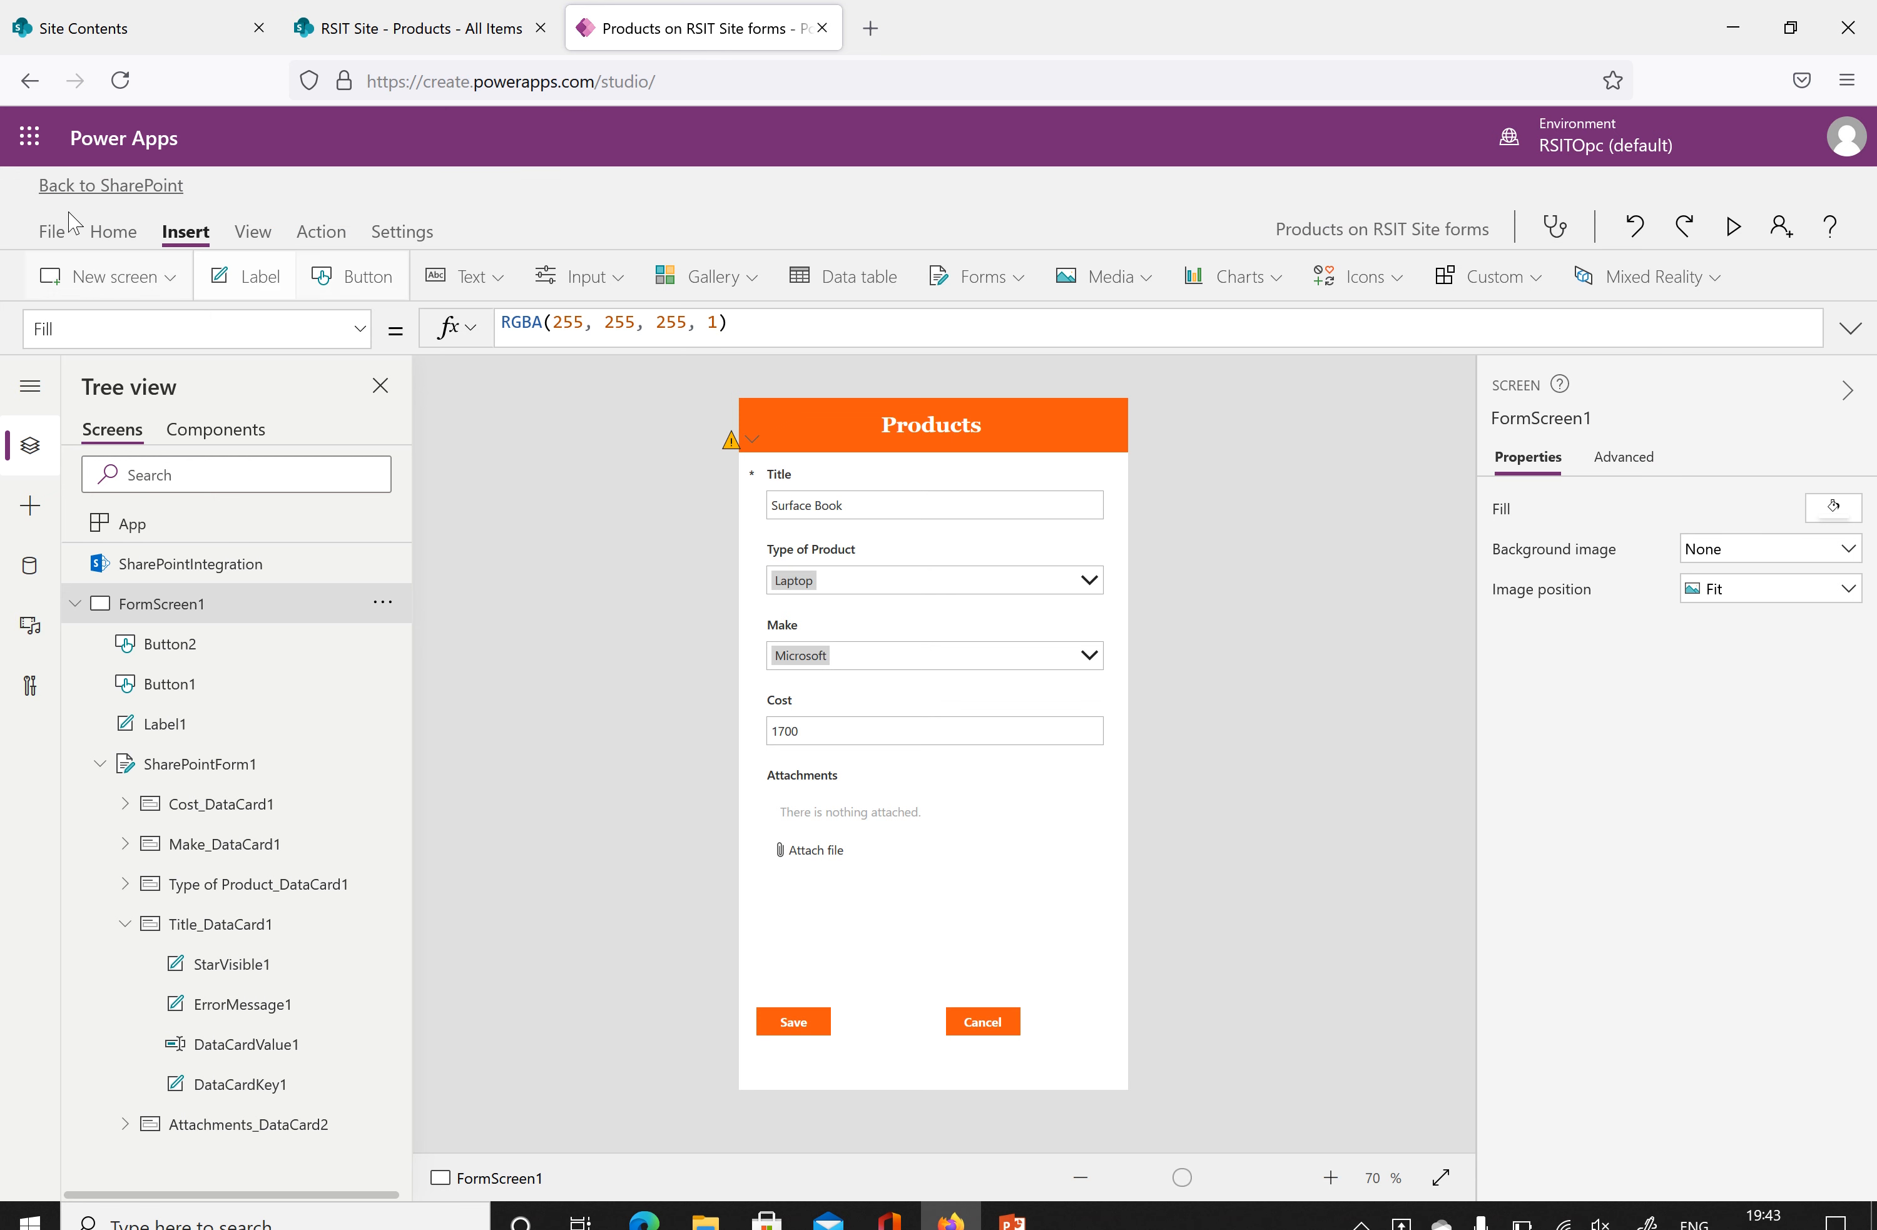
Save the customized Products form and publish it to SharePoint.
{"action": "left_click", "coordinate": [52, 233]}
{"action": "left_click", "coordinate": [260, 578]}
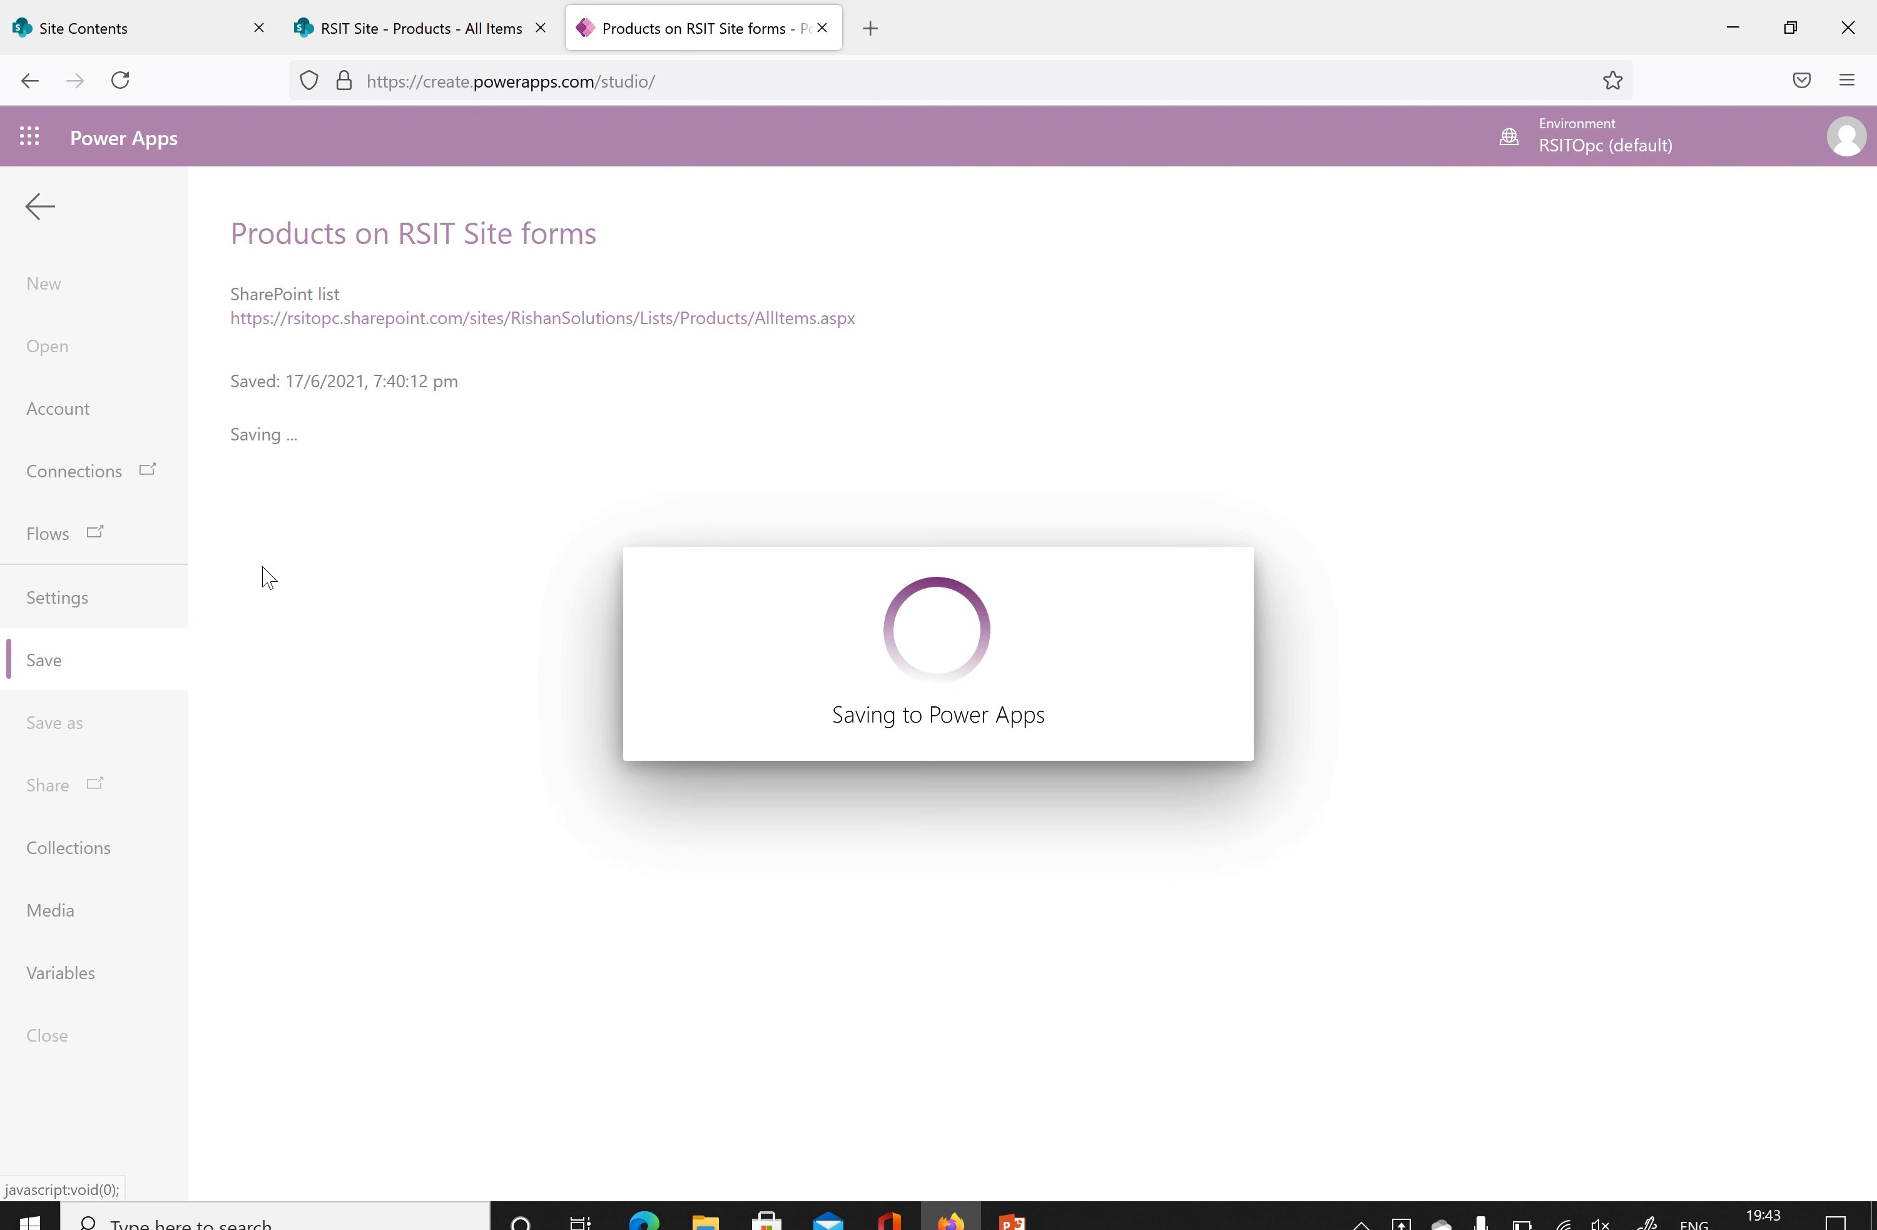
{"action": "left_click", "coordinate": [326, 551]}
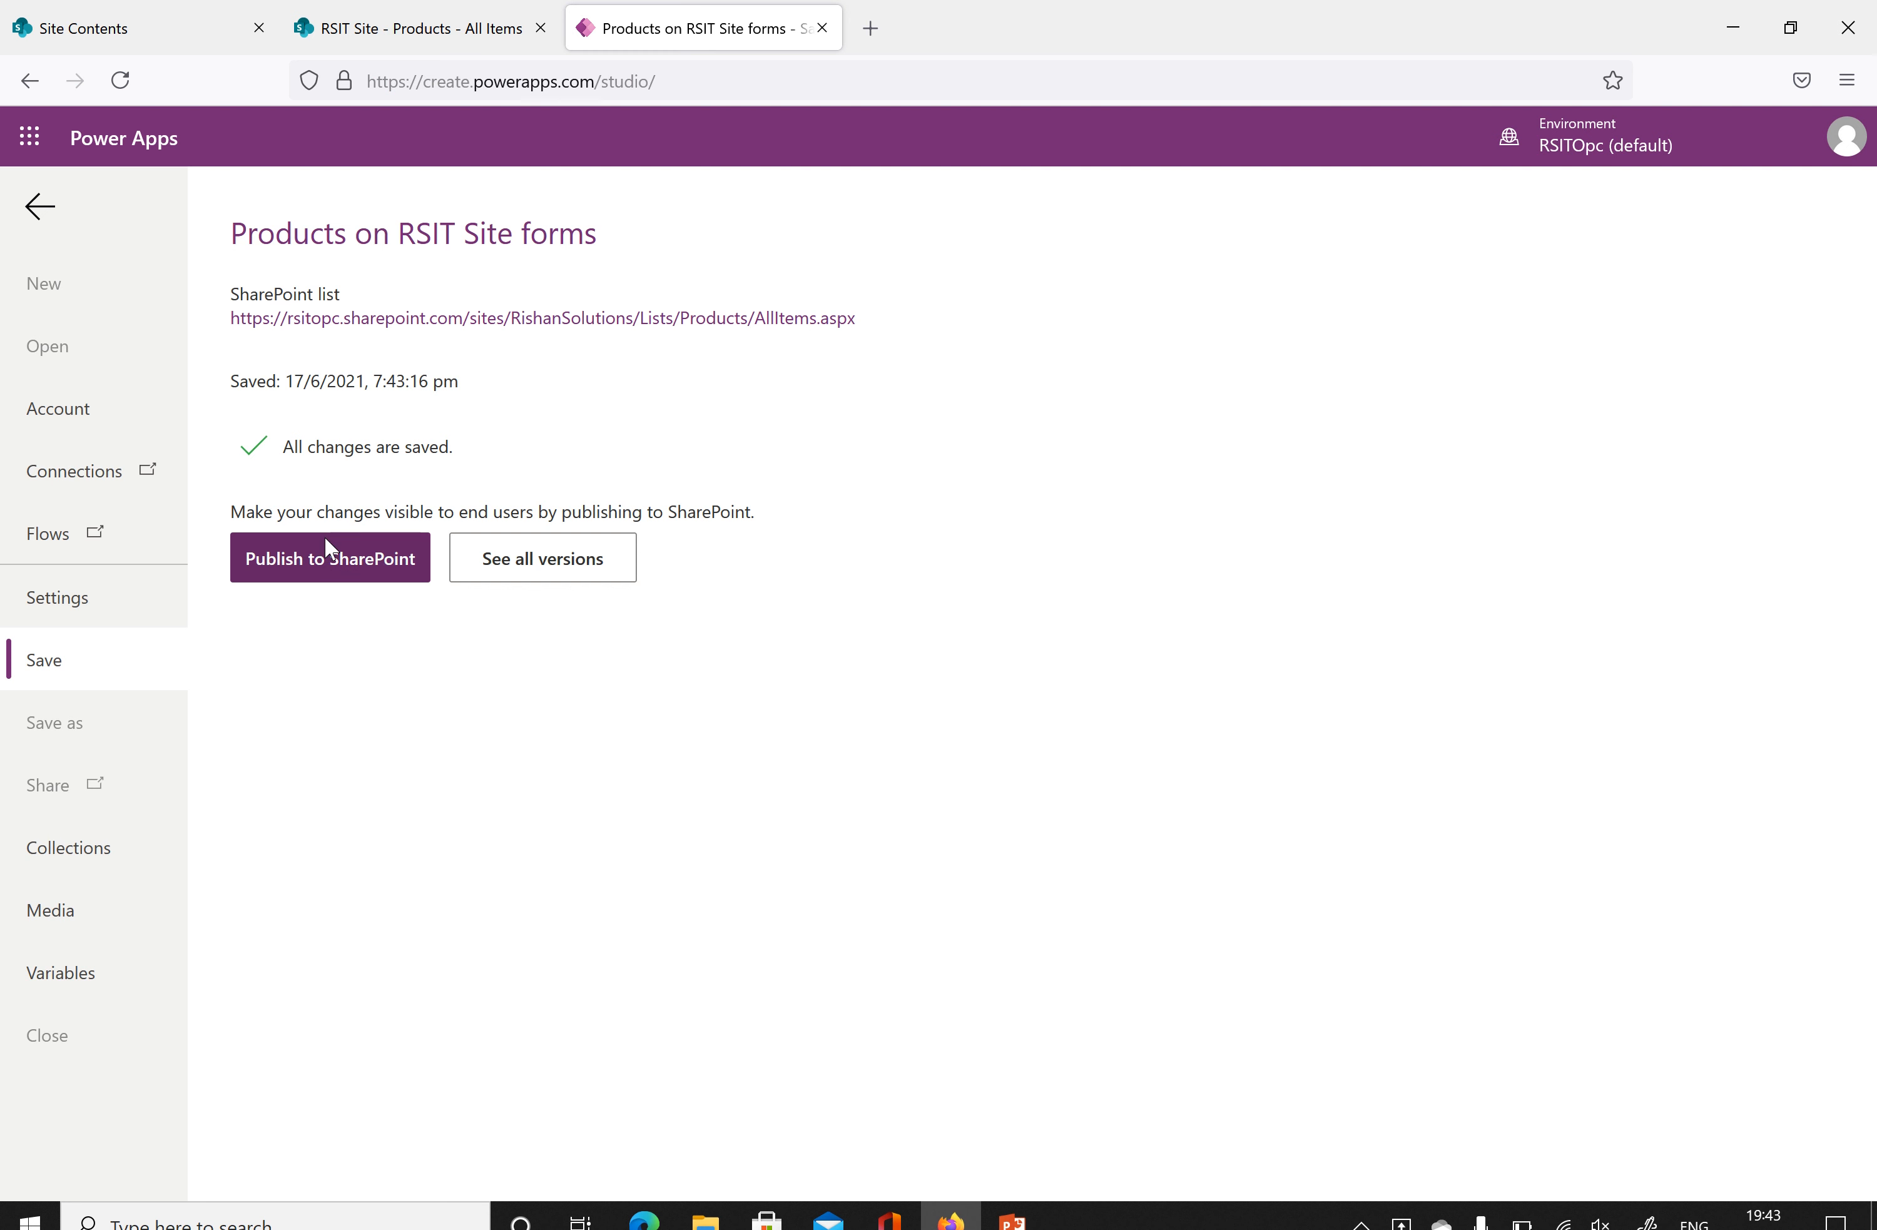
{"action": "left_click", "coordinate": [1141, 731]}
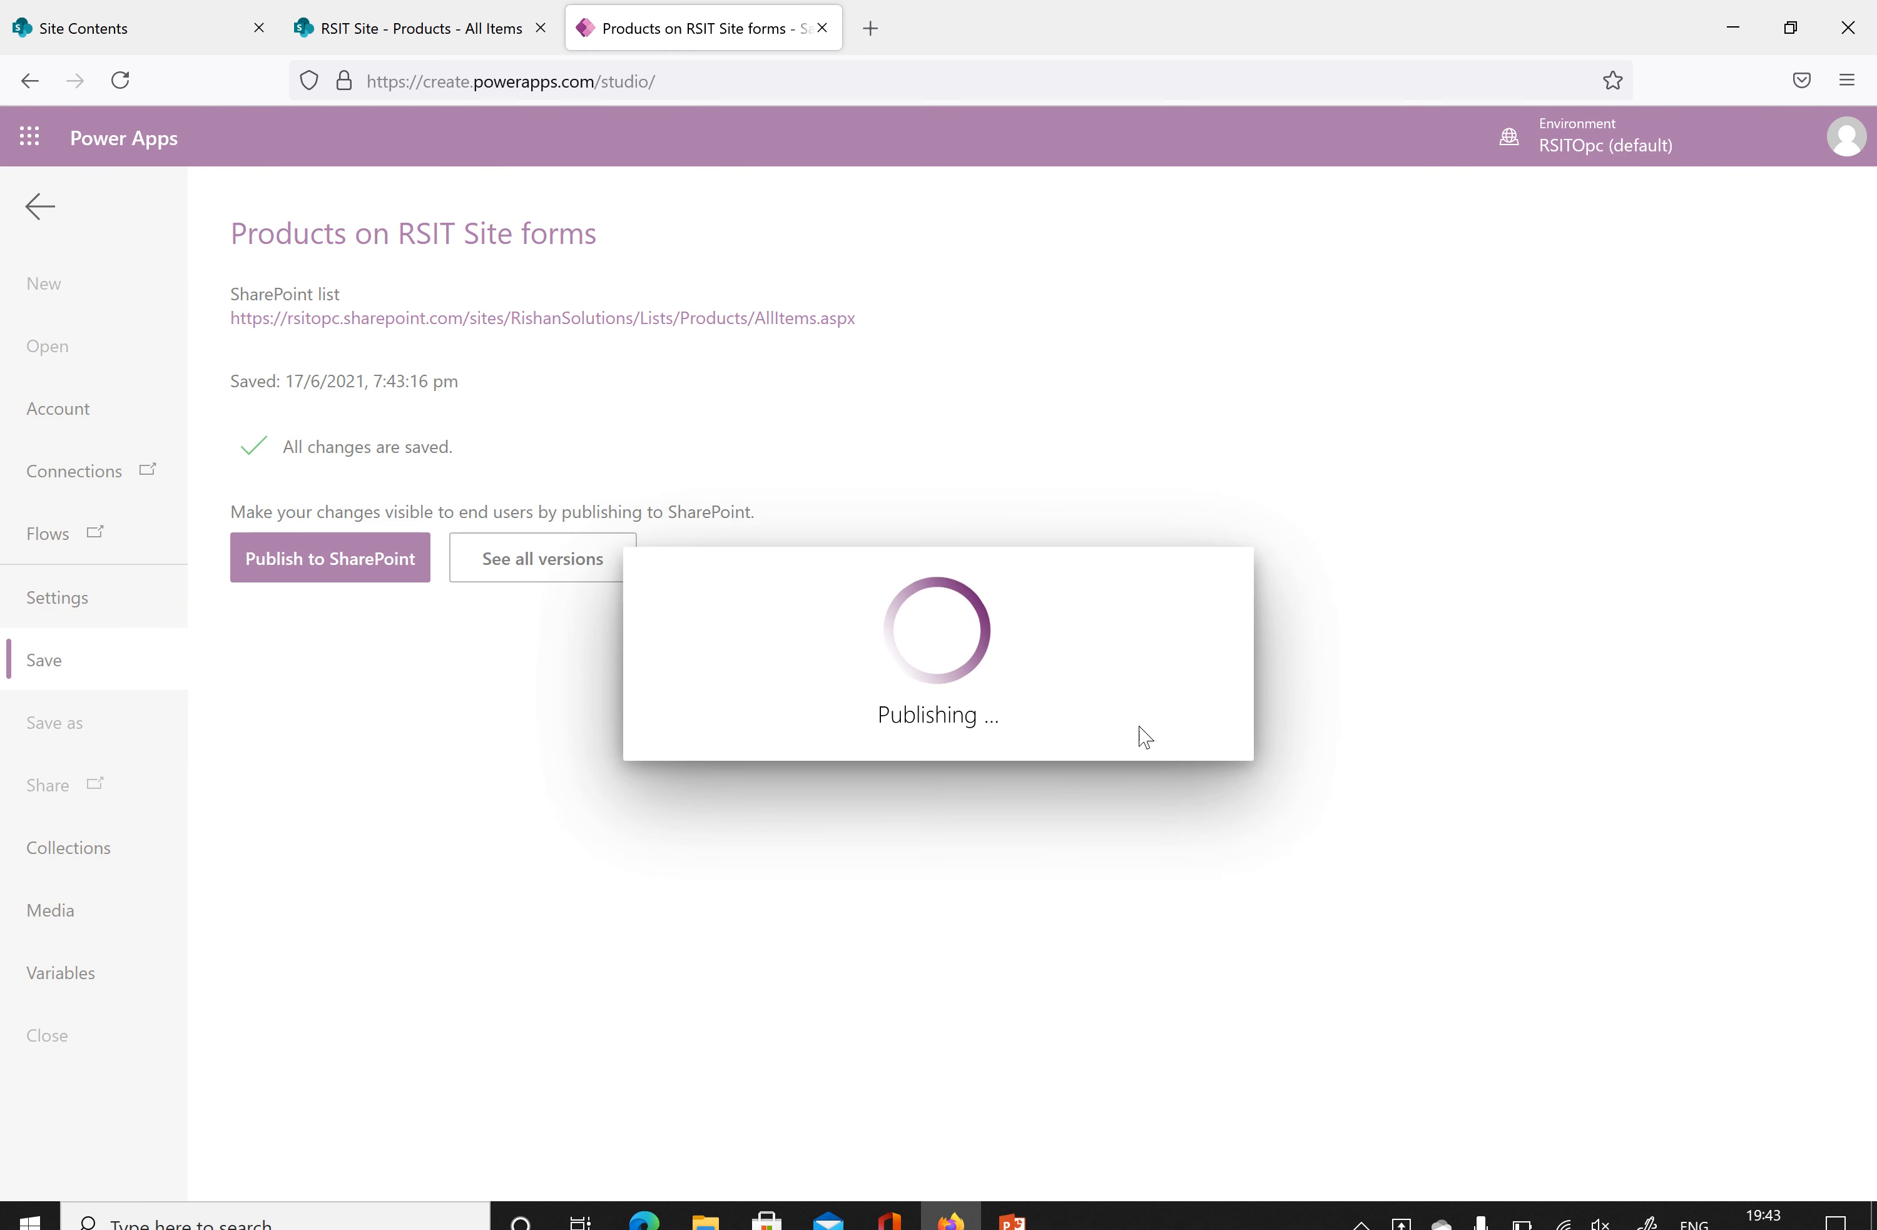
Switch to the Products list in SharePoint, reload it, and check the new-item form for the Attachments field before closing it.
{"action": "left_click", "coordinate": [311, 28]}
{"action": "left_click", "coordinate": [557, 935]}
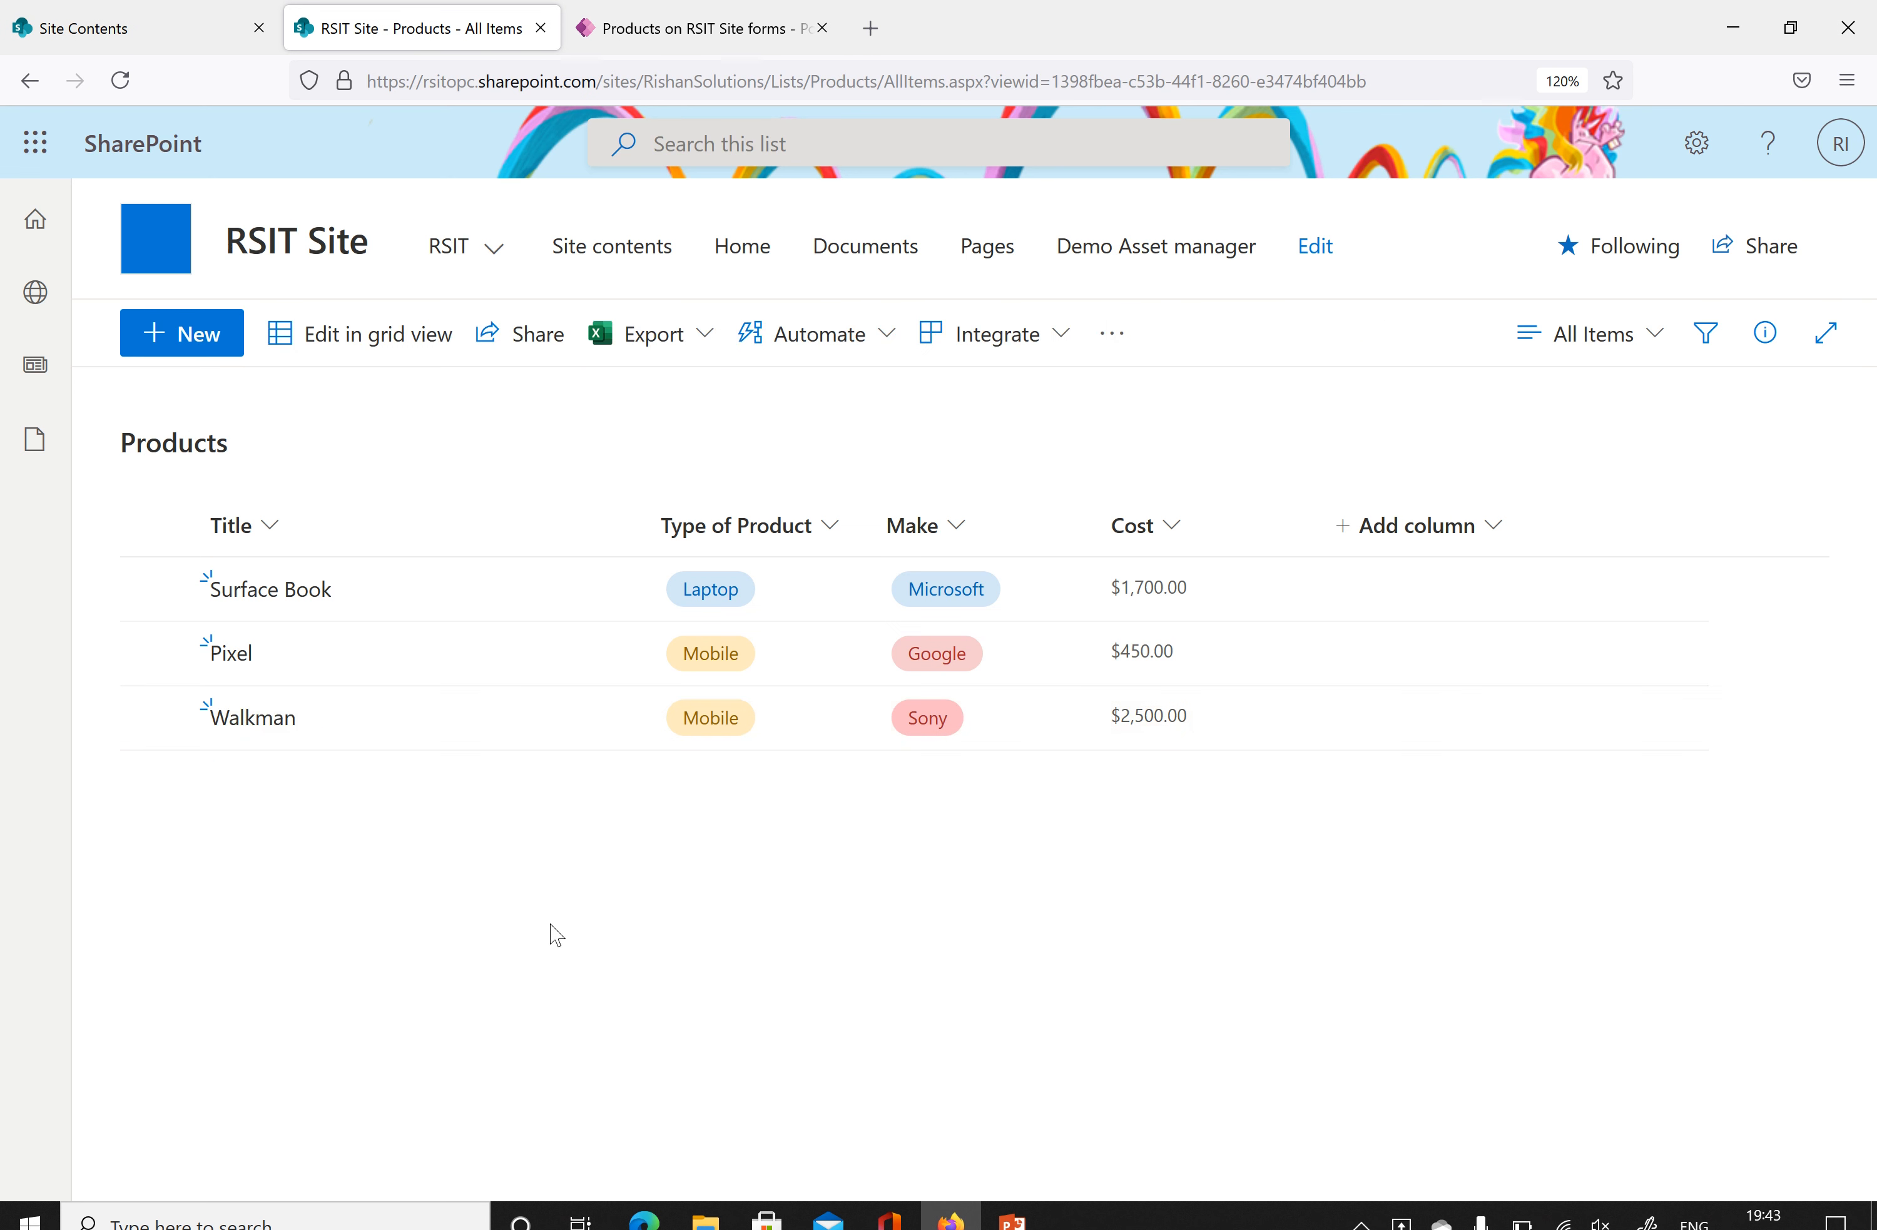
{"action": "key", "text": "F5"}
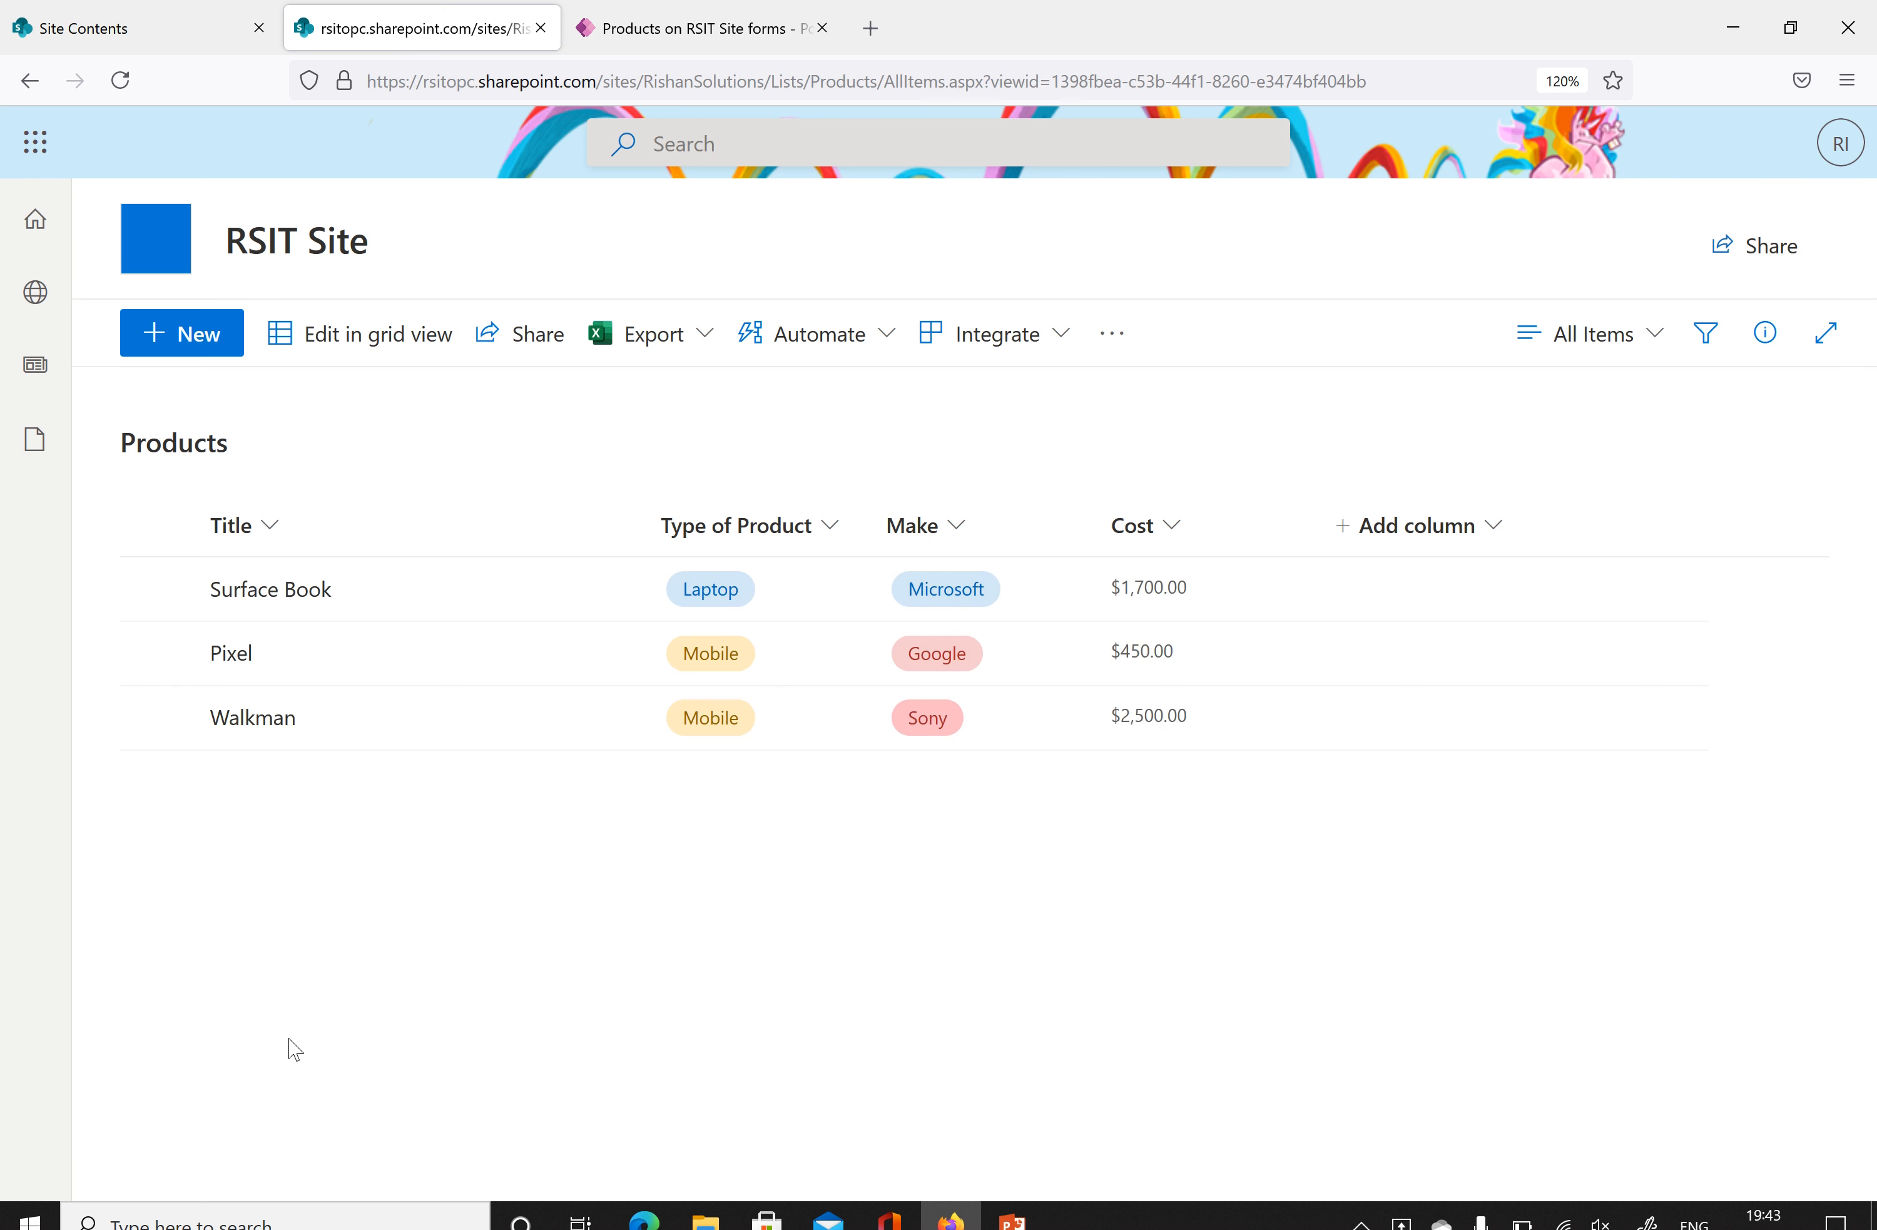
{"action": "left_click", "coordinate": [202, 348]}
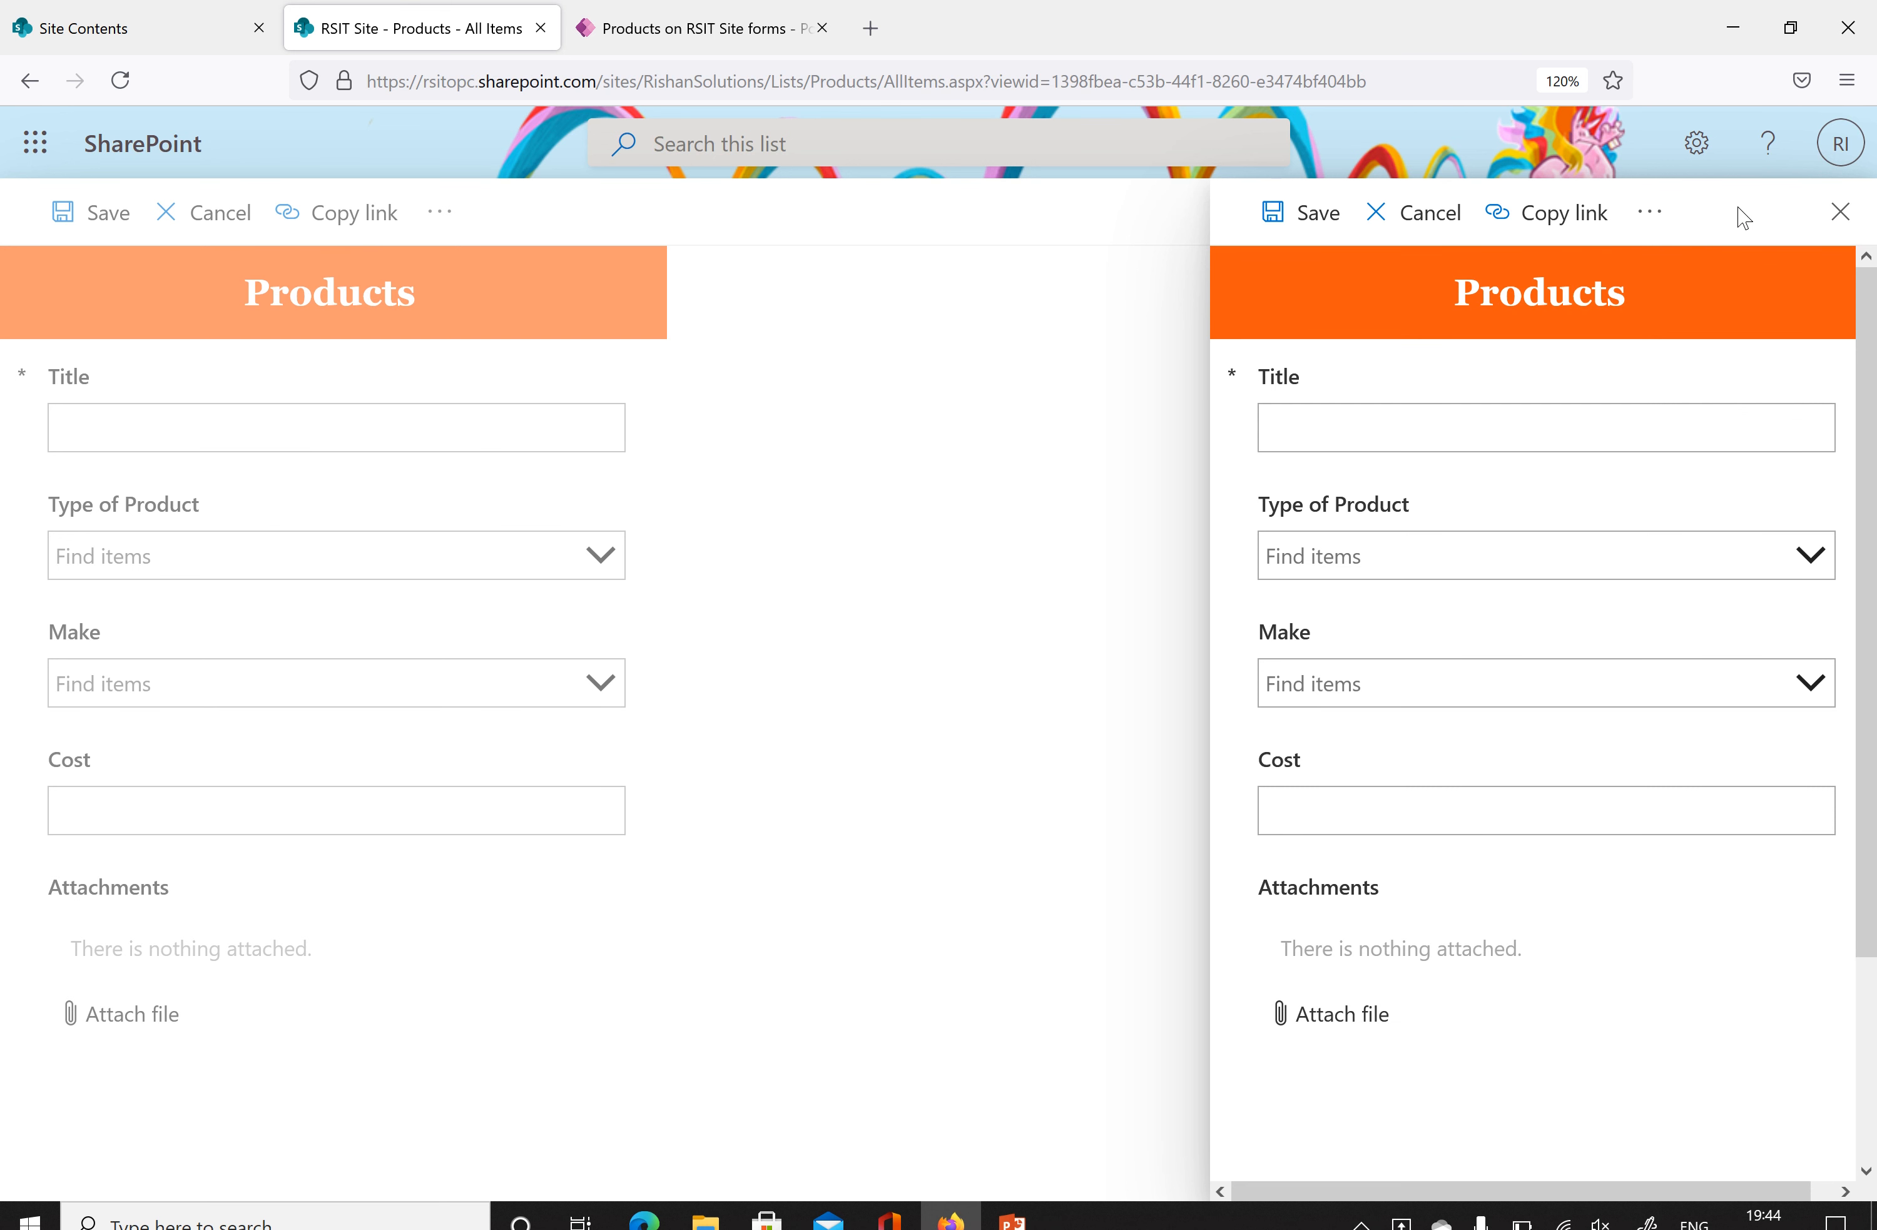
{"action": "scroll", "coordinate": [1390, 963], "scroll_direction": "down", "scroll_amount": 3}
{"action": "left_click", "coordinate": [1840, 211]}
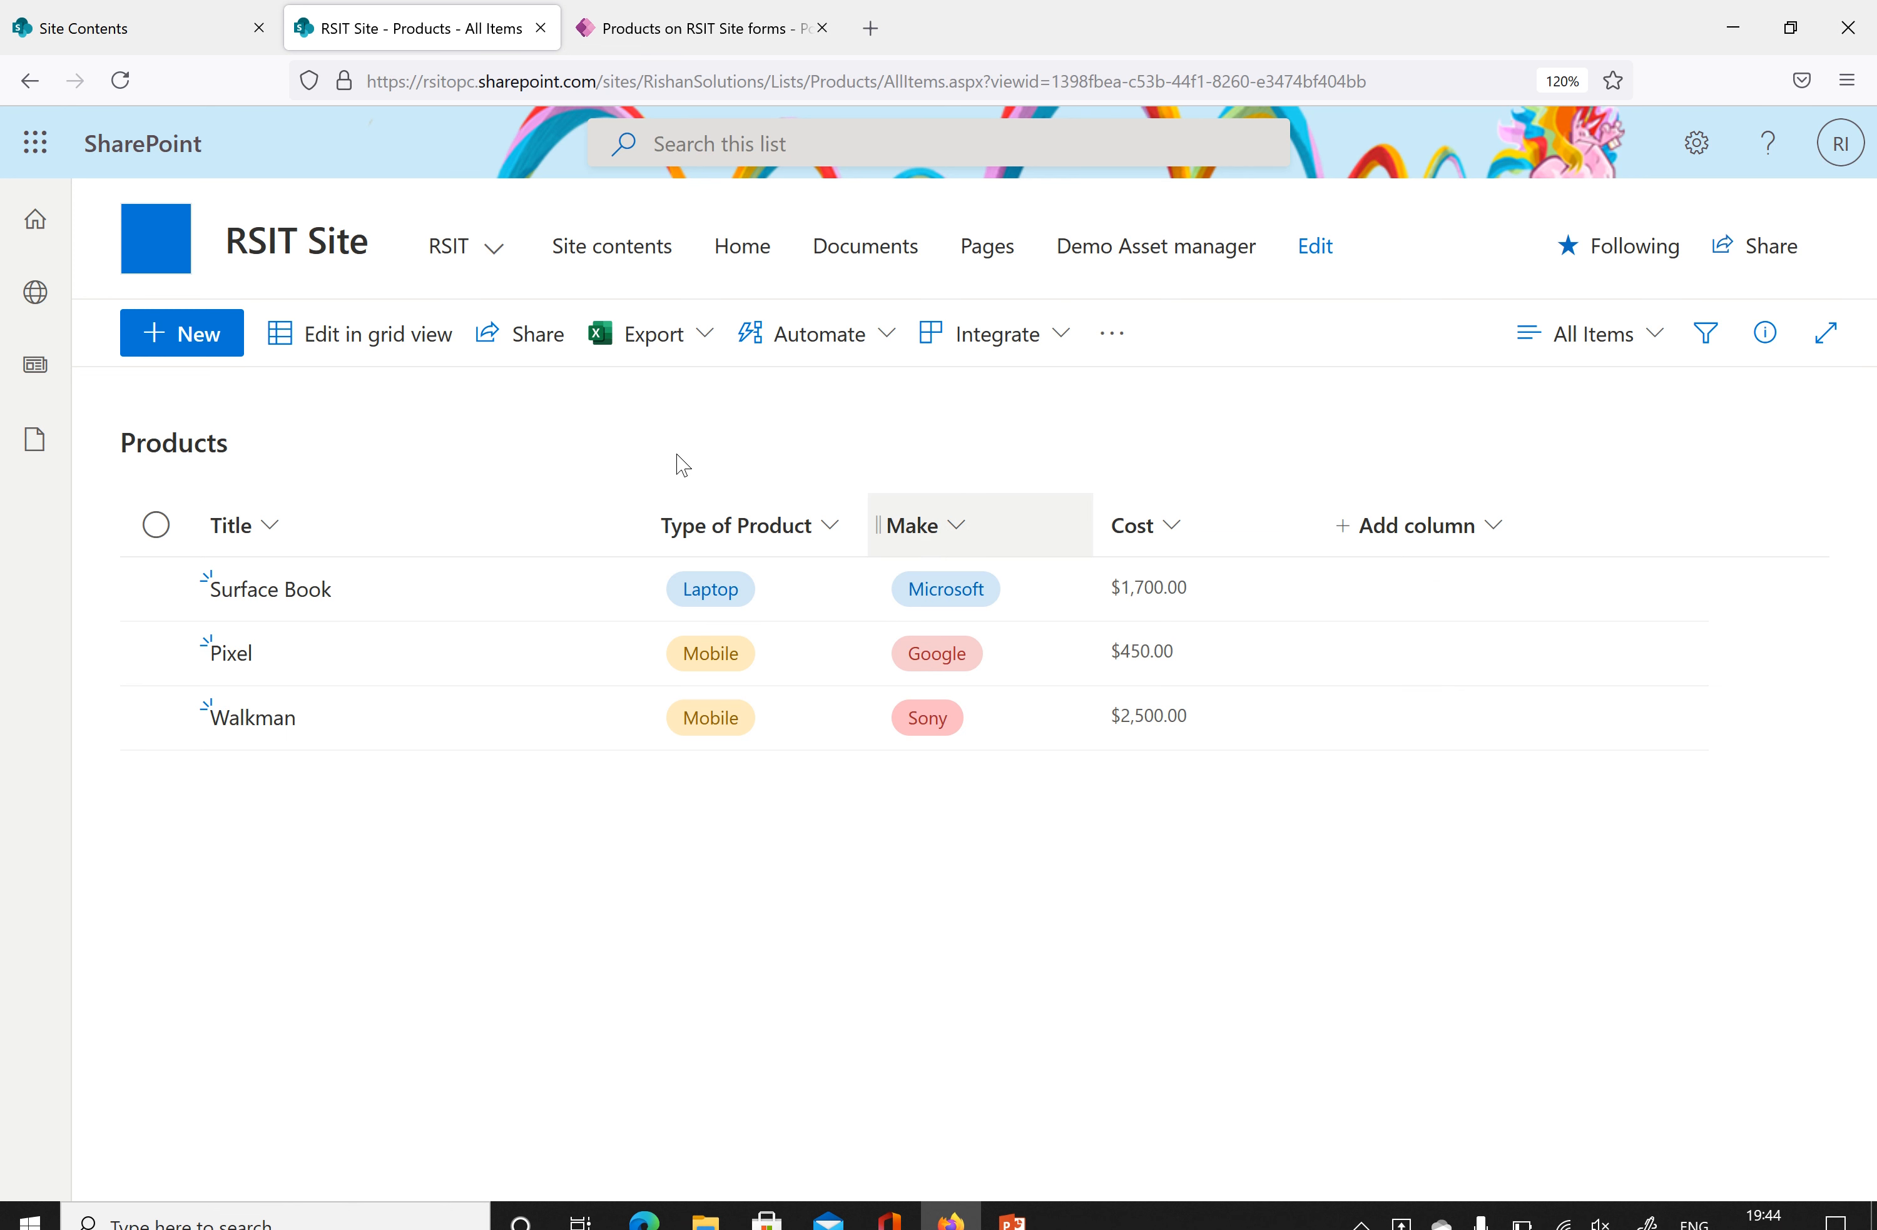
Open a new item form, test the Attach file option by opening its file picker, and cancel without attaching or saving anything.
{"action": "left_click", "coordinate": [192, 356]}
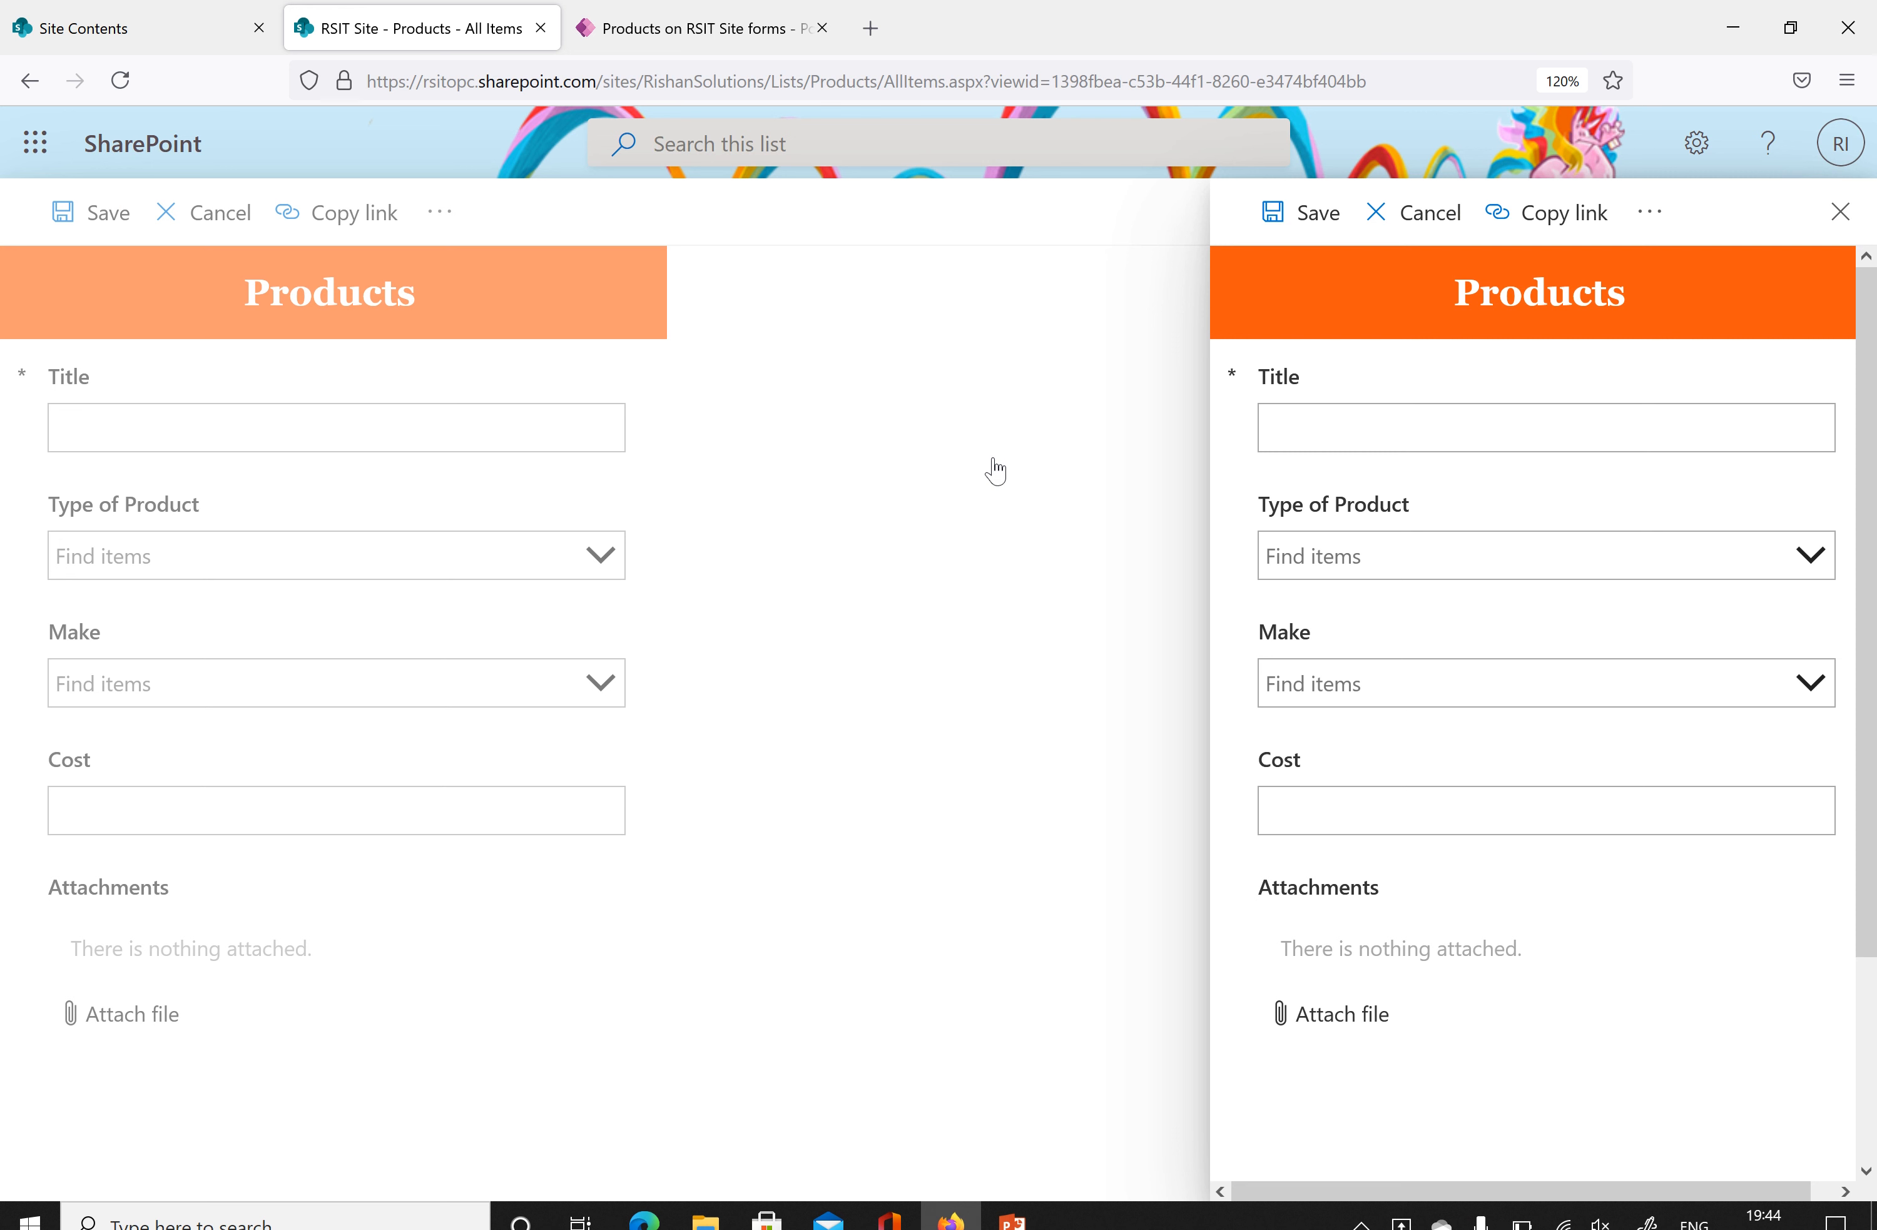
{"action": "left_click", "coordinate": [1363, 428]}
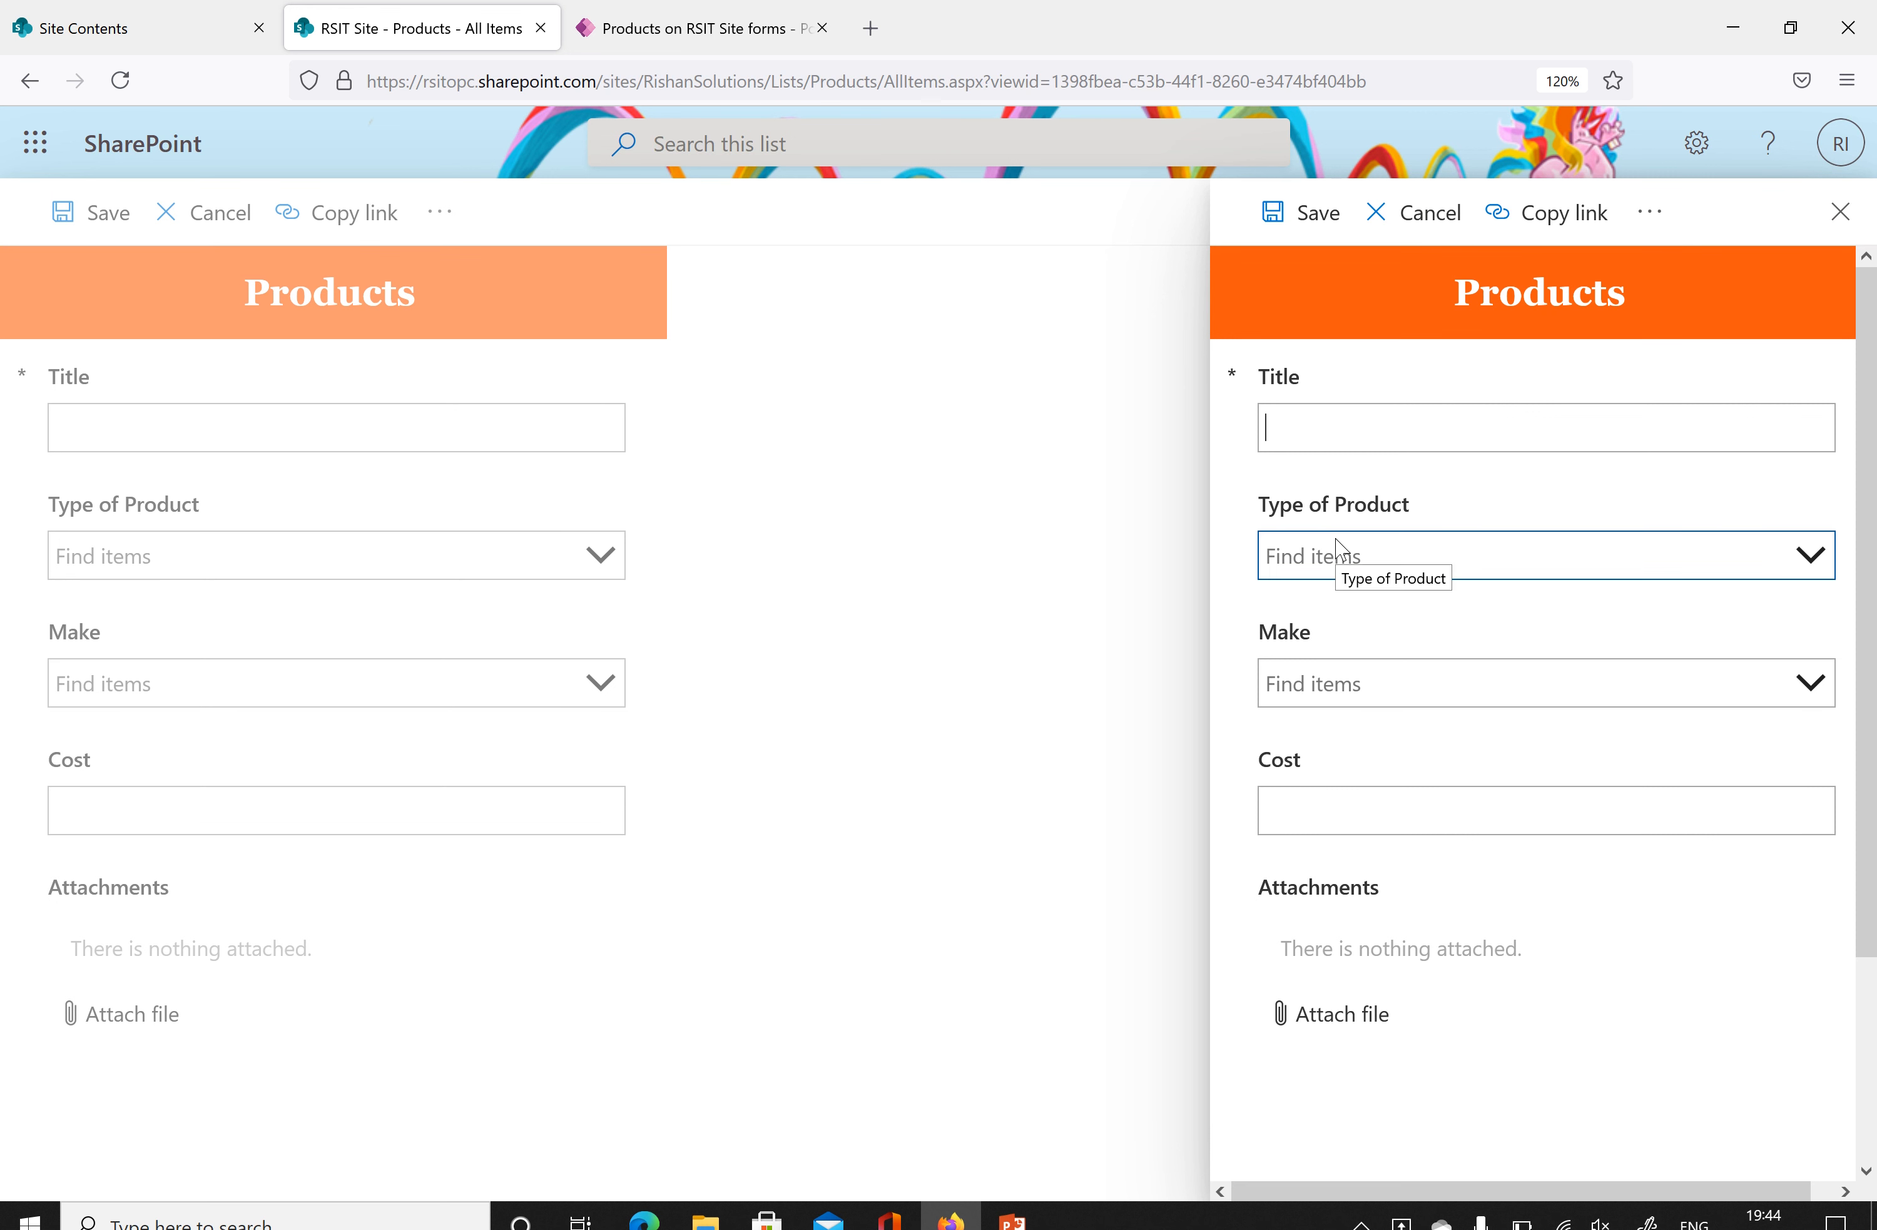
{"action": "scroll", "coordinate": [1347, 636], "scroll_direction": "down", "scroll_amount": 3}
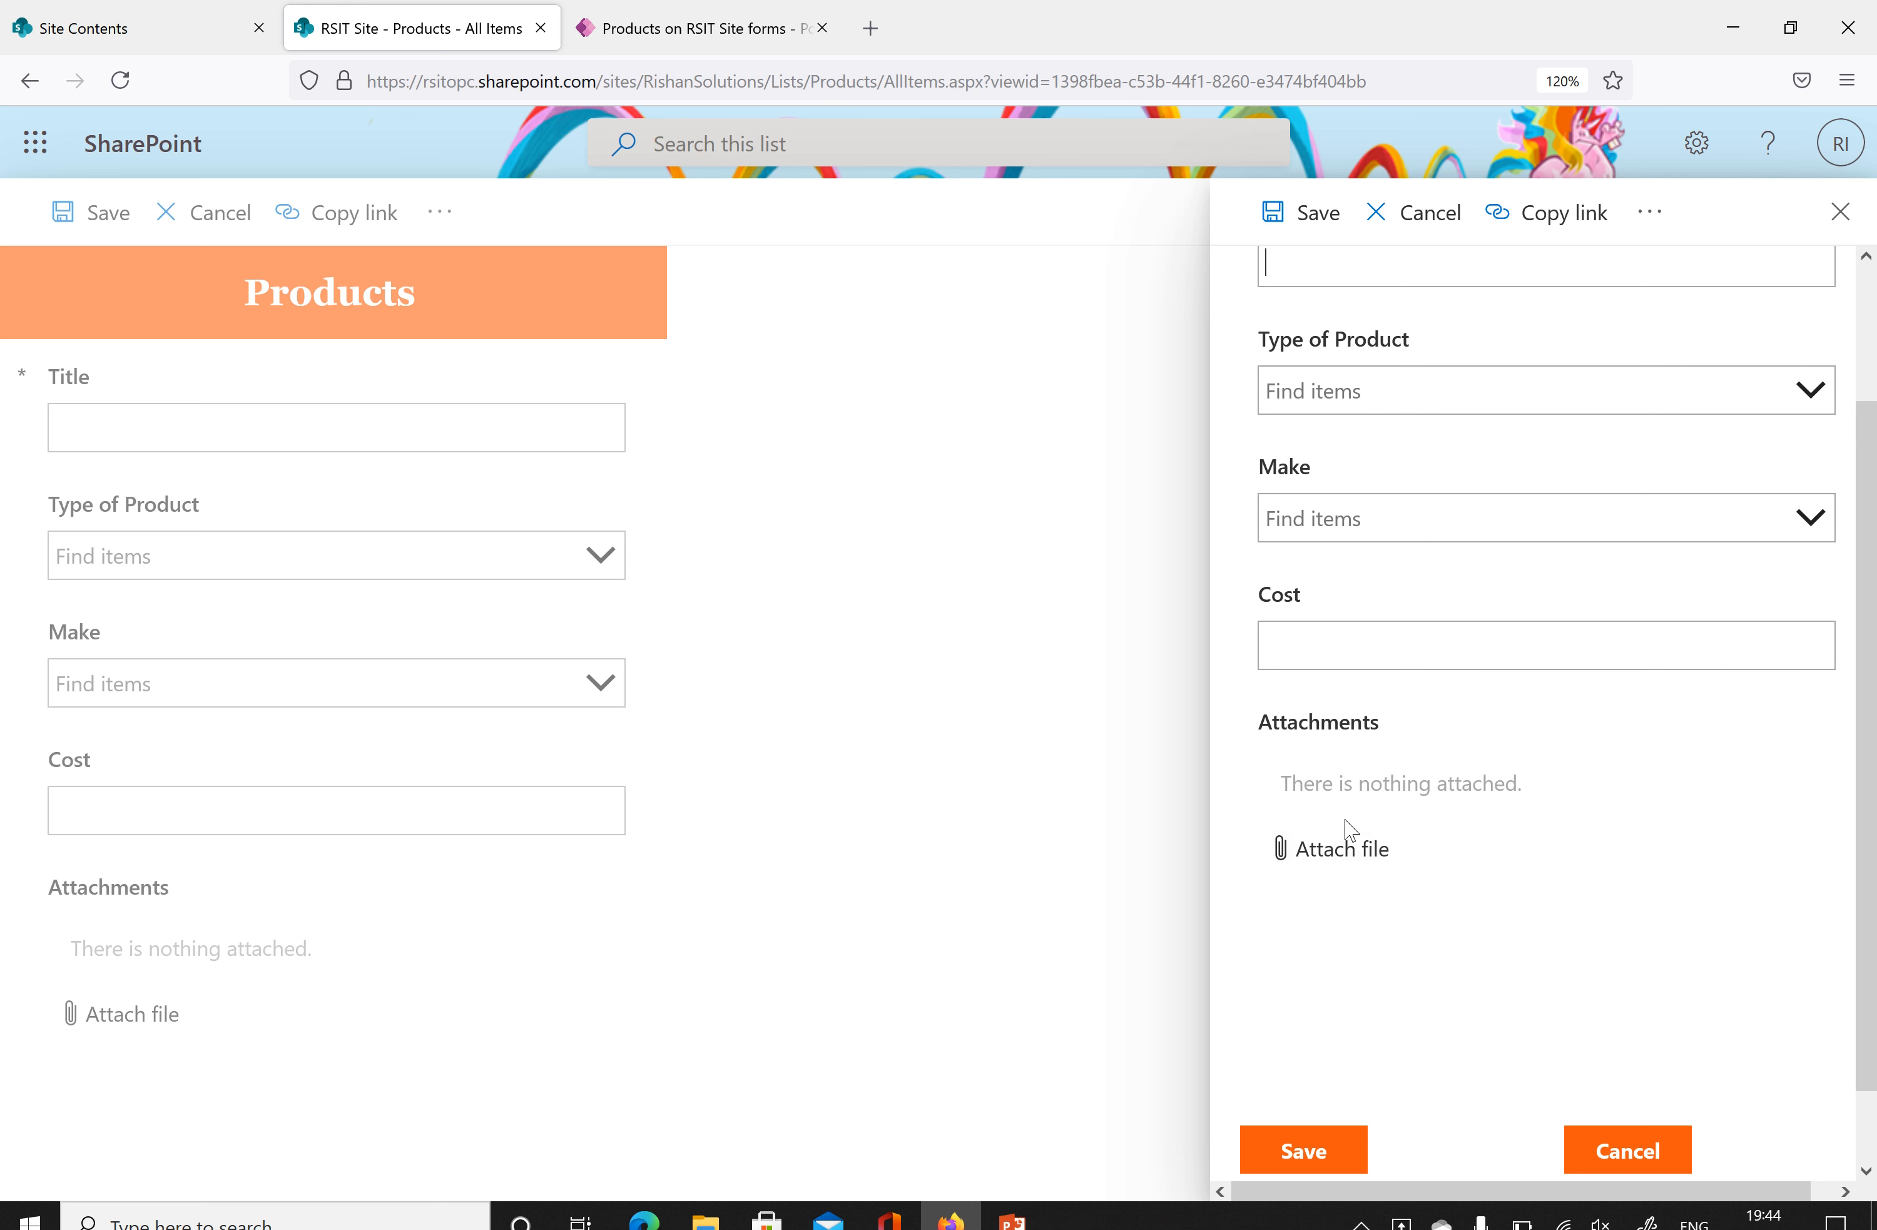
{"action": "left_click", "coordinate": [1347, 851]}
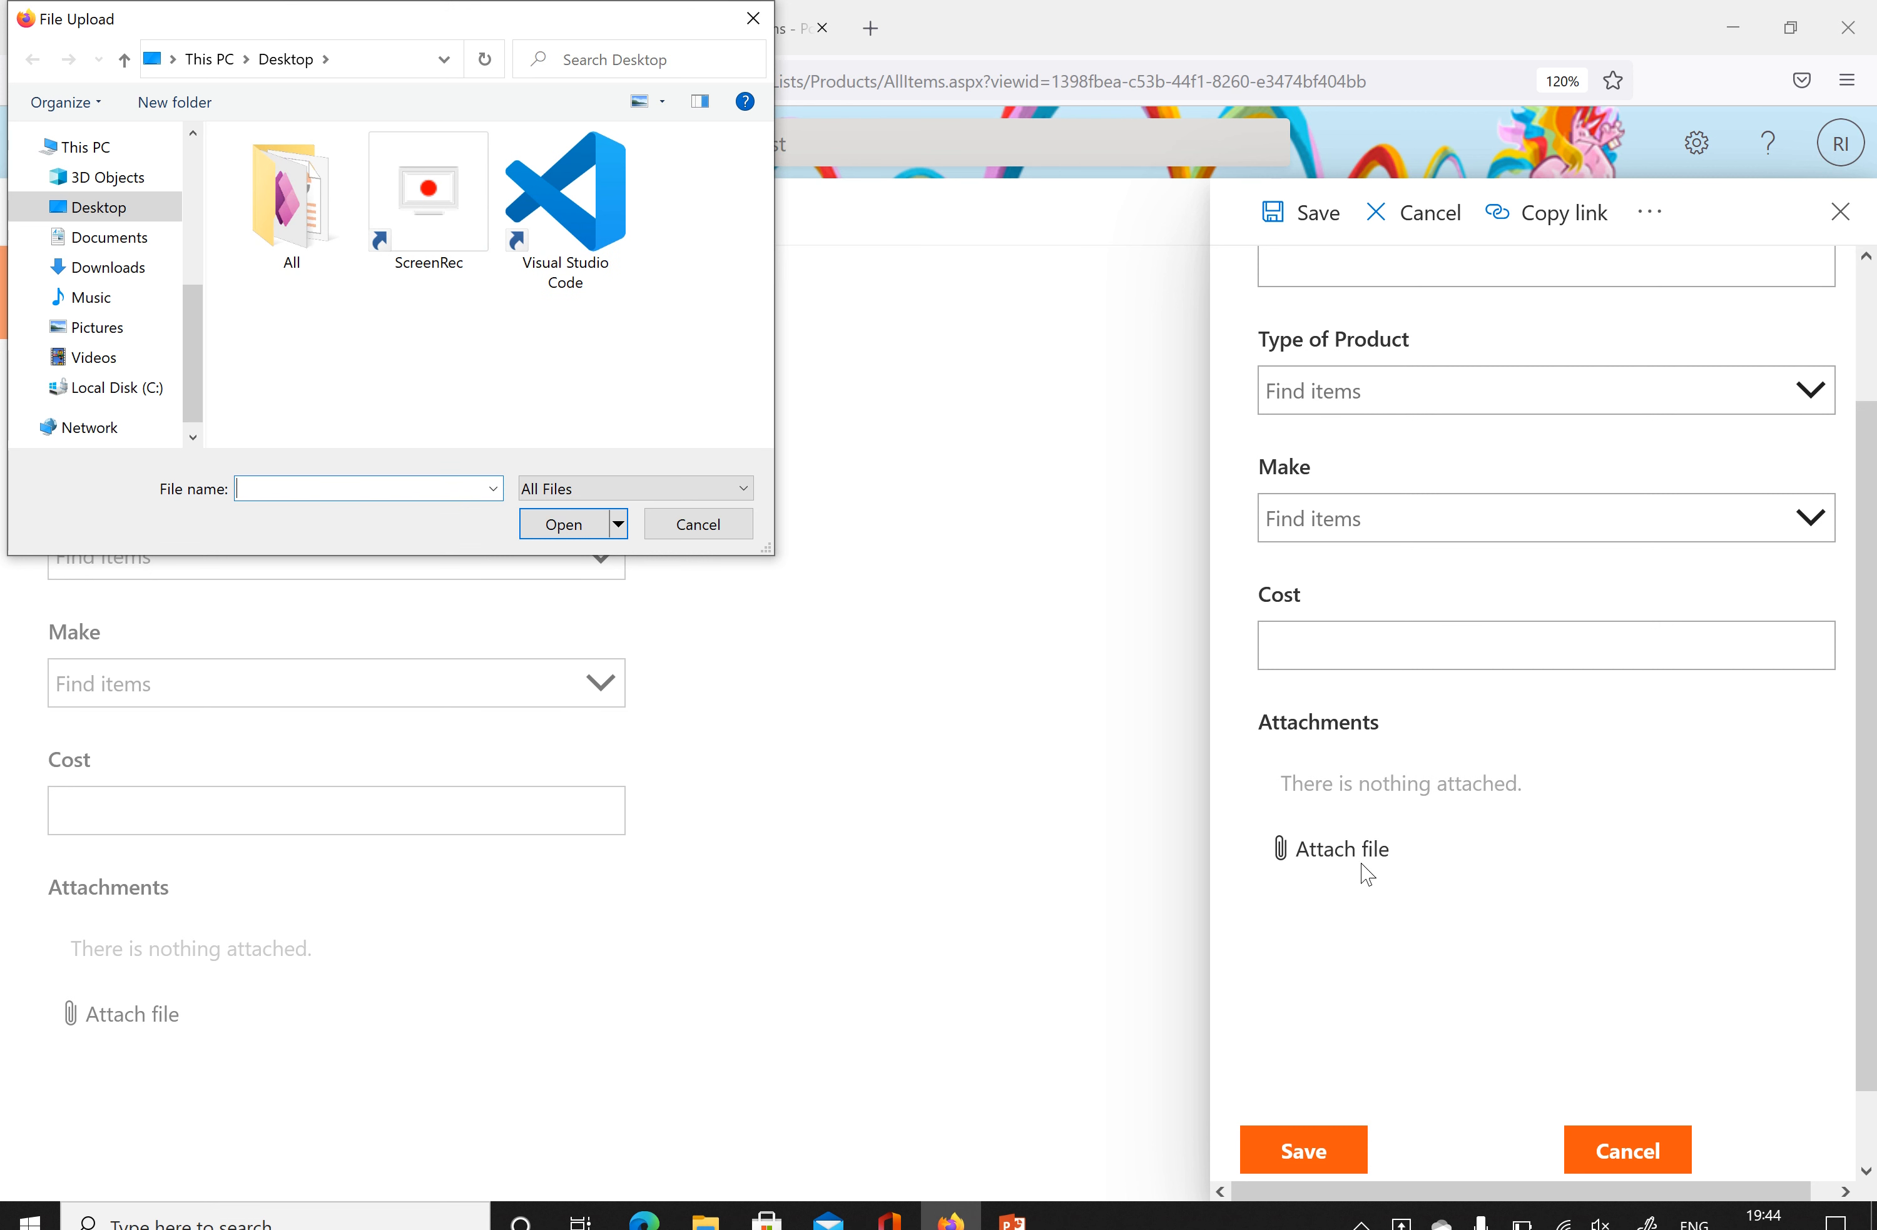
{"action": "left_click", "coordinate": [763, 32]}
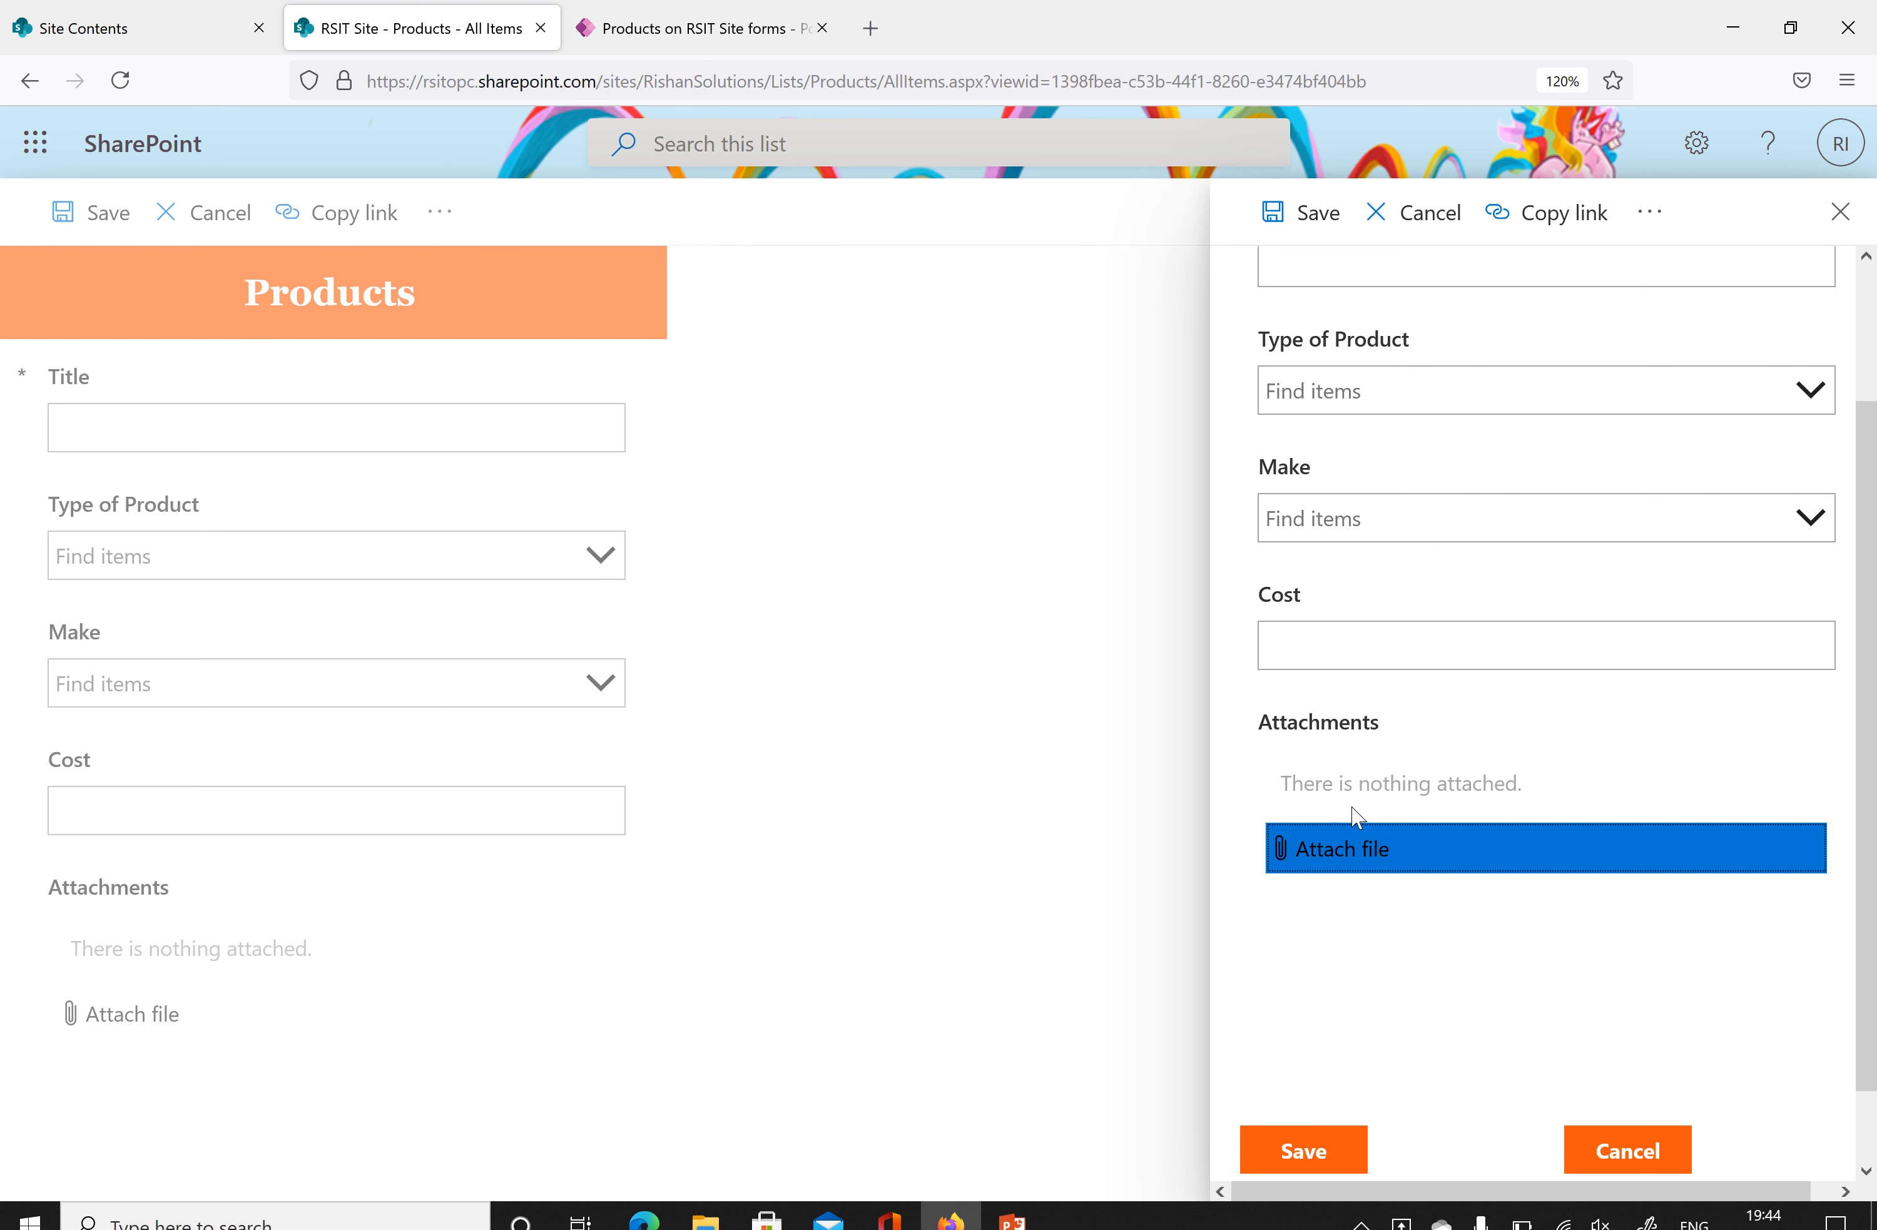
{"action": "left_click", "coordinate": [1406, 212]}
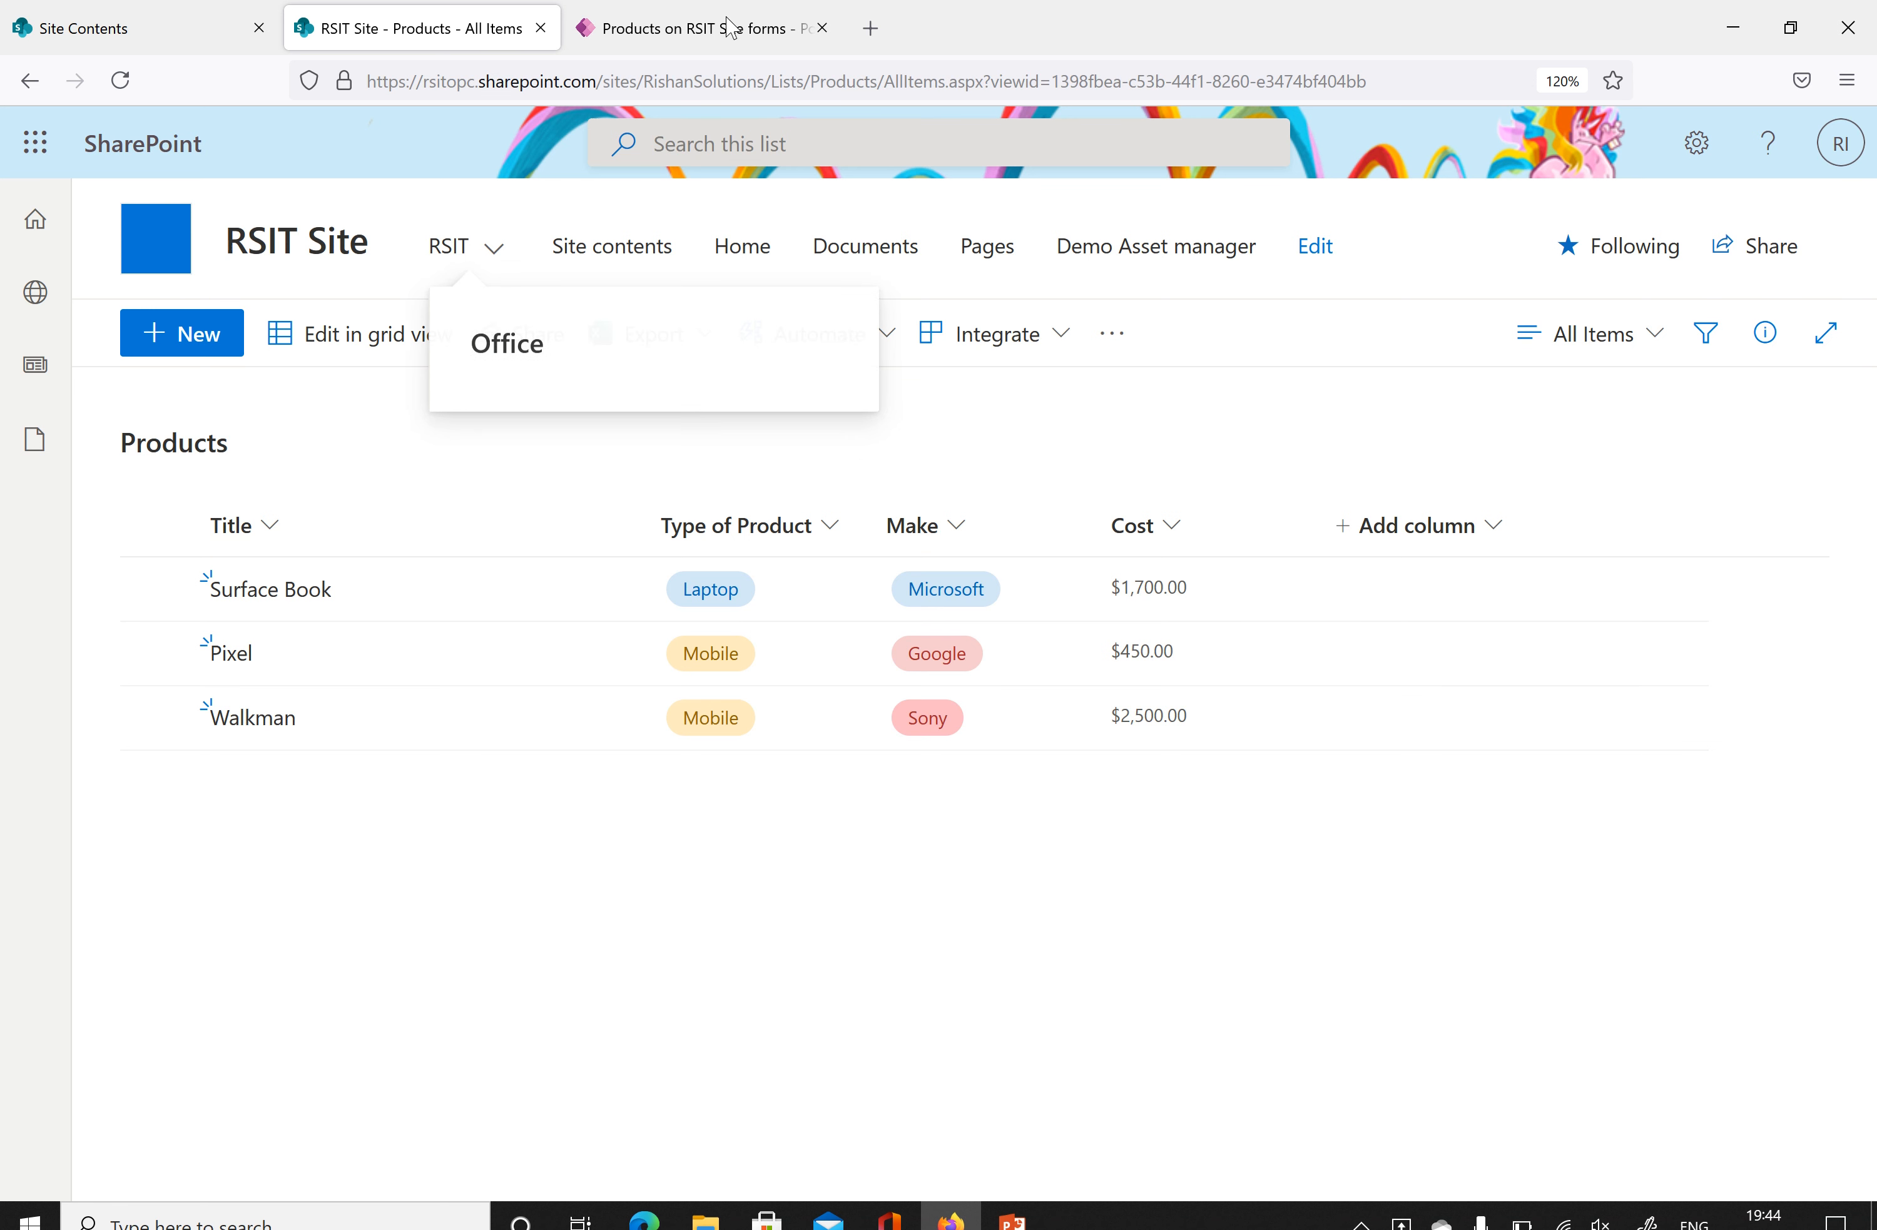
Return to the form editor in Power Apps and expand Cost_DataCard1 to view its child controls.
{"action": "left_click", "coordinate": [703, 26]}
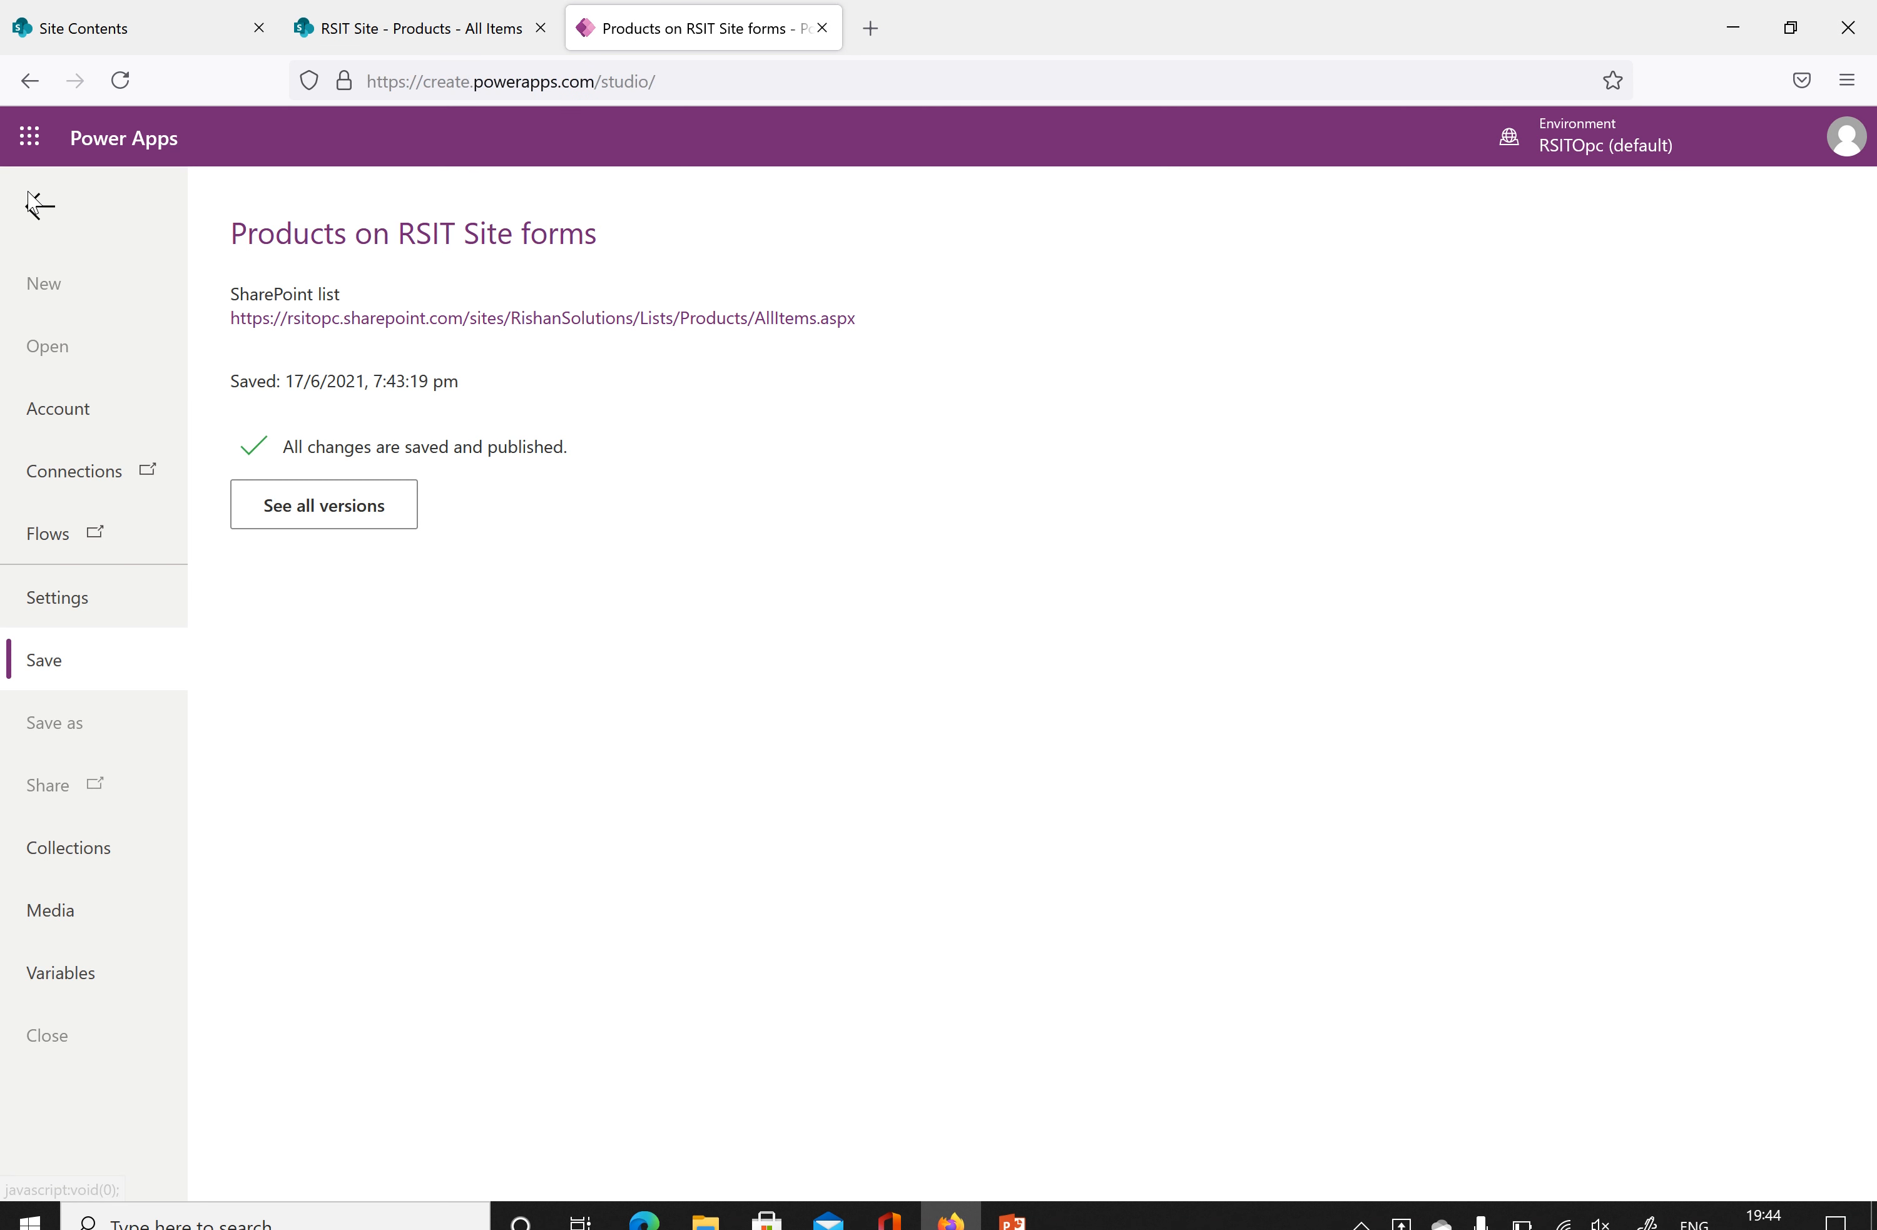
{"action": "left_click", "coordinate": [37, 207]}
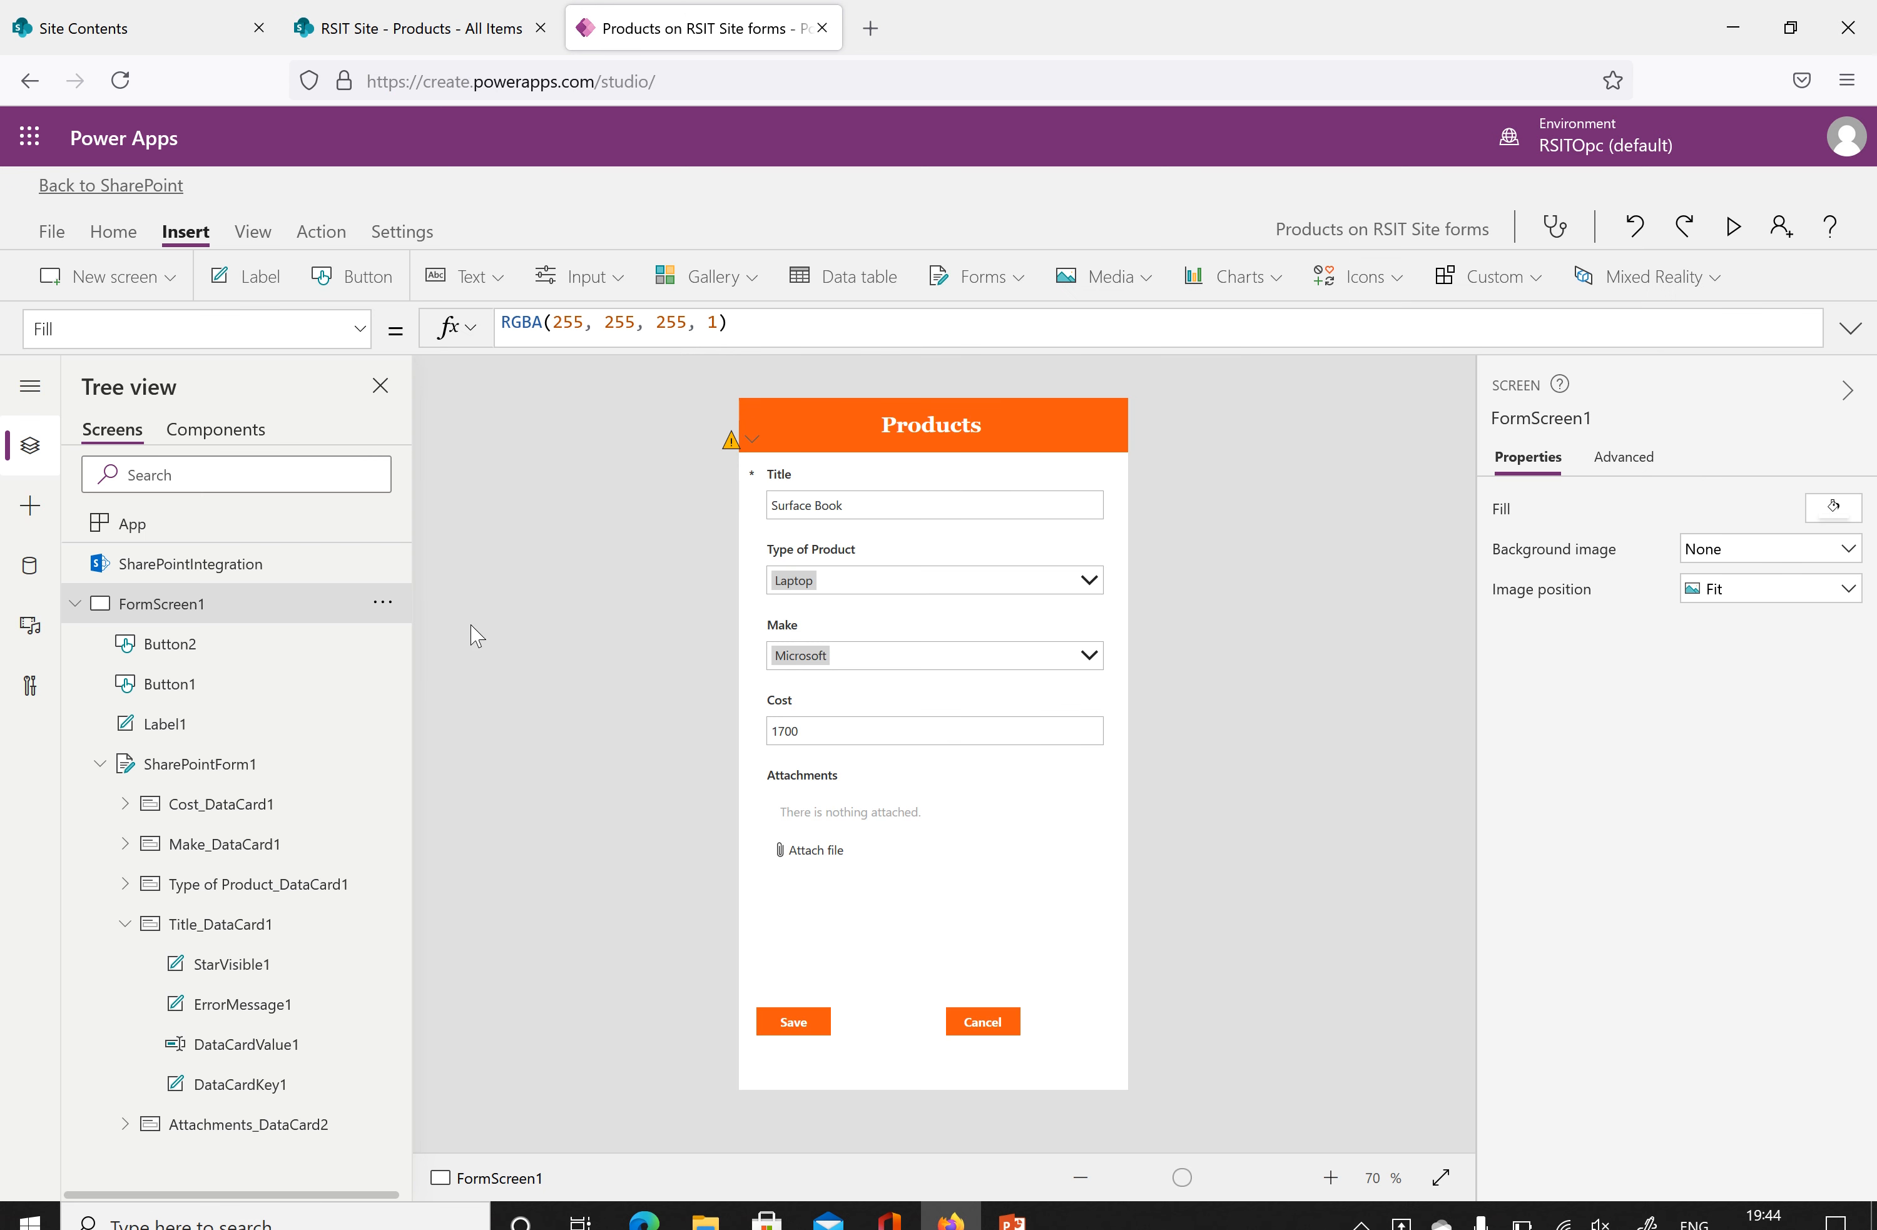
{"action": "left_click", "coordinate": [124, 804]}
{"action": "scroll", "coordinate": [297, 730], "scroll_direction": "down", "scroll_amount": 2}
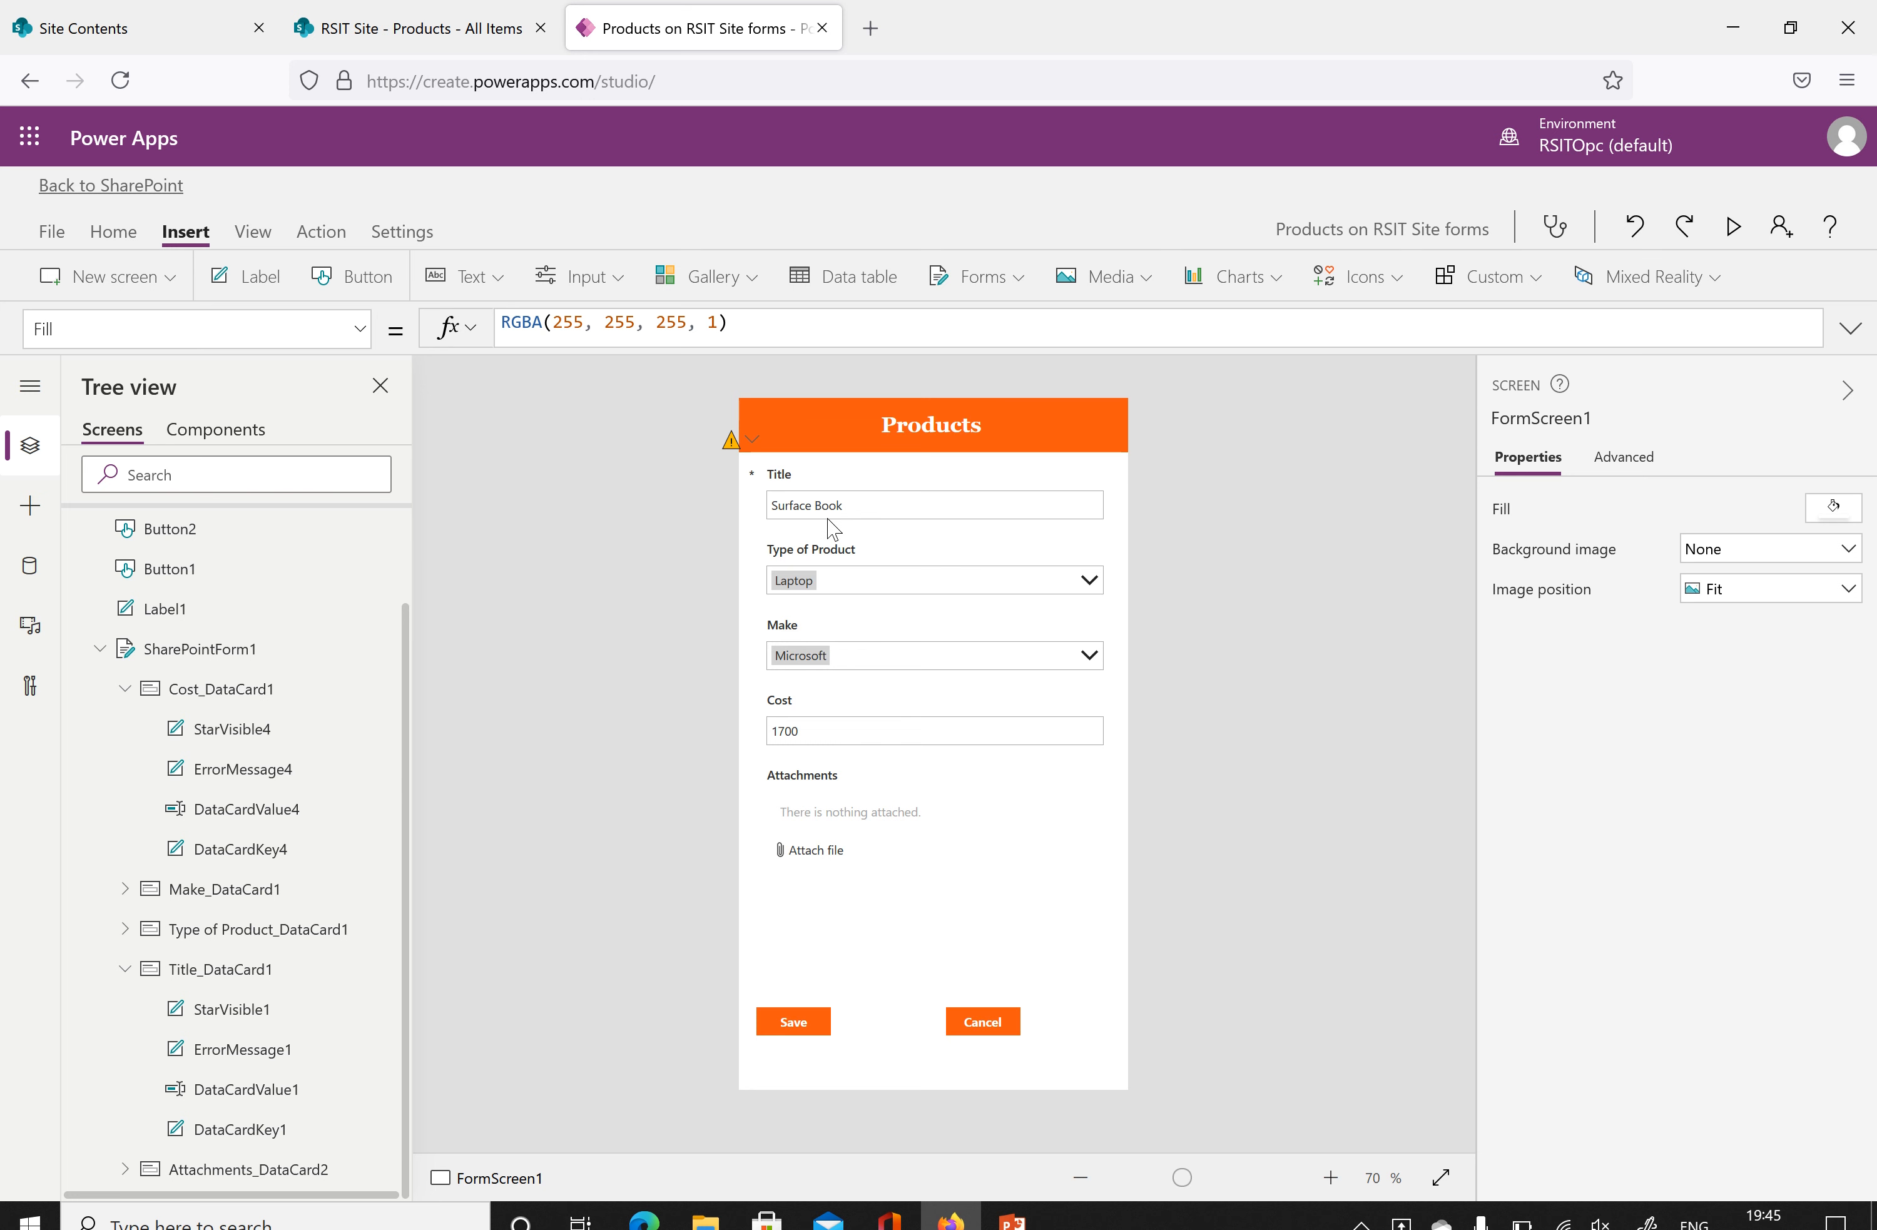
Switch to the SharePoint list and try to save a blank new item with the custom Save button to test the Title validation.
{"action": "left_click", "coordinate": [487, 32]}
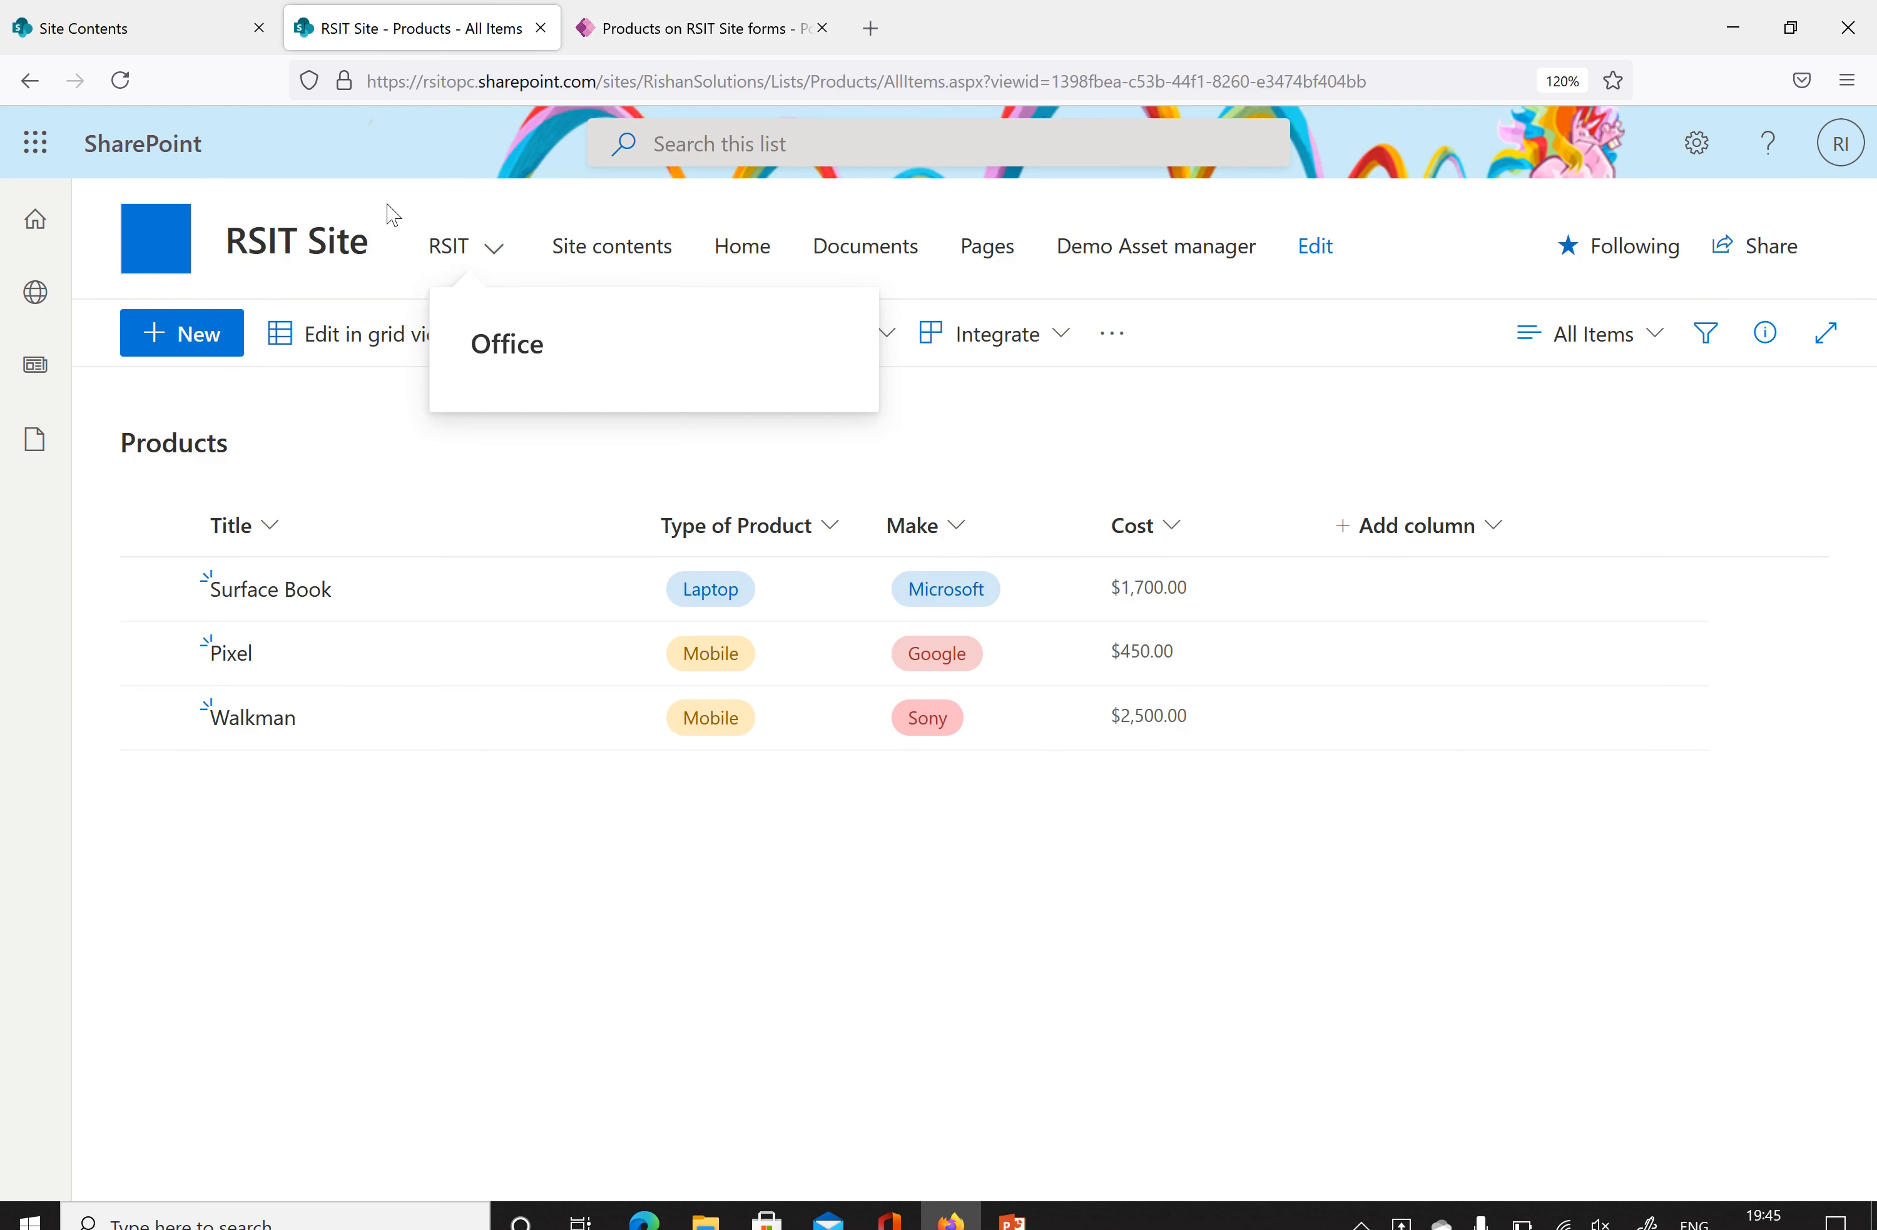
{"action": "left_click", "coordinate": [216, 344]}
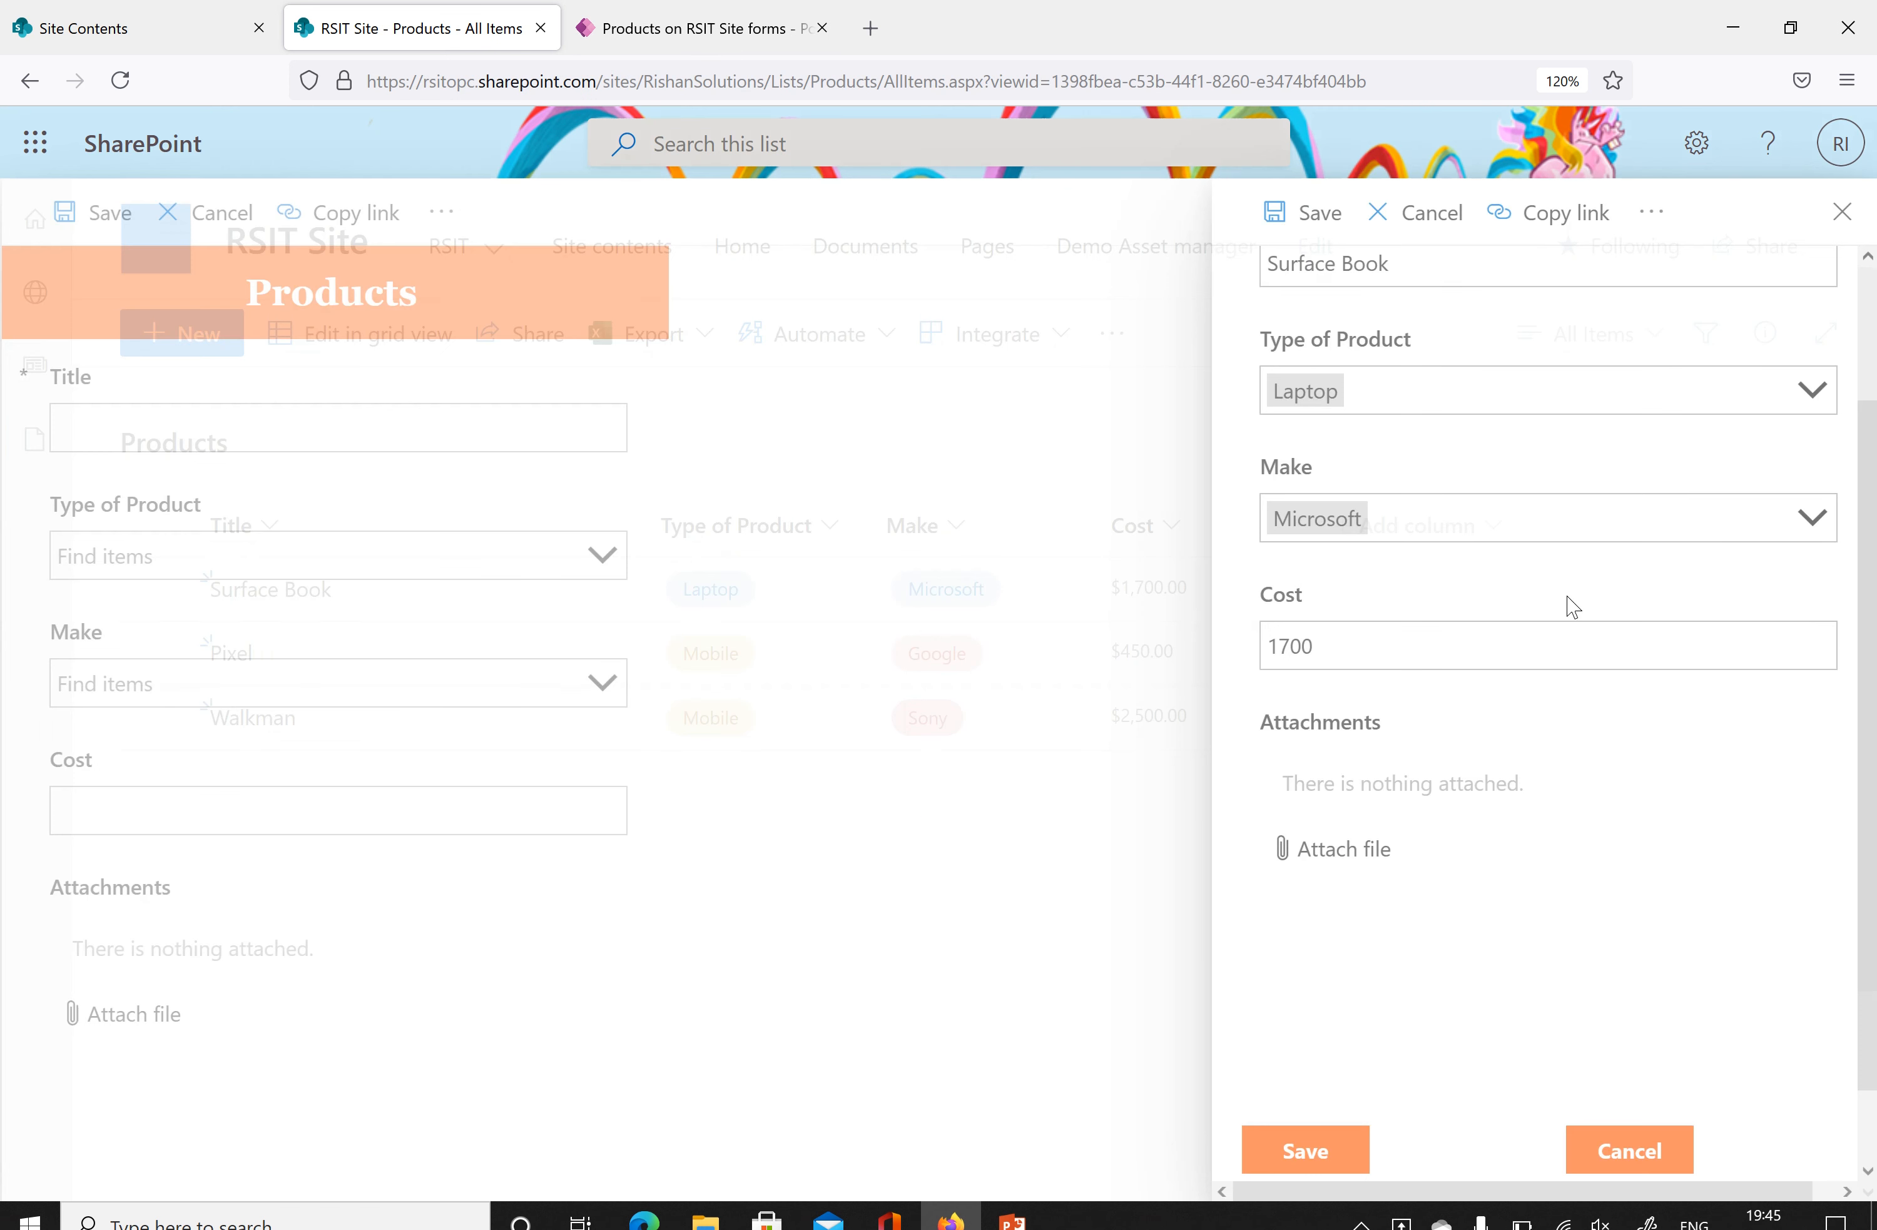
{"action": "scroll", "coordinate": [1461, 704], "scroll_direction": "up", "scroll_amount": 2}
{"action": "scroll", "coordinate": [1383, 566], "scroll_direction": "down", "scroll_amount": 3}
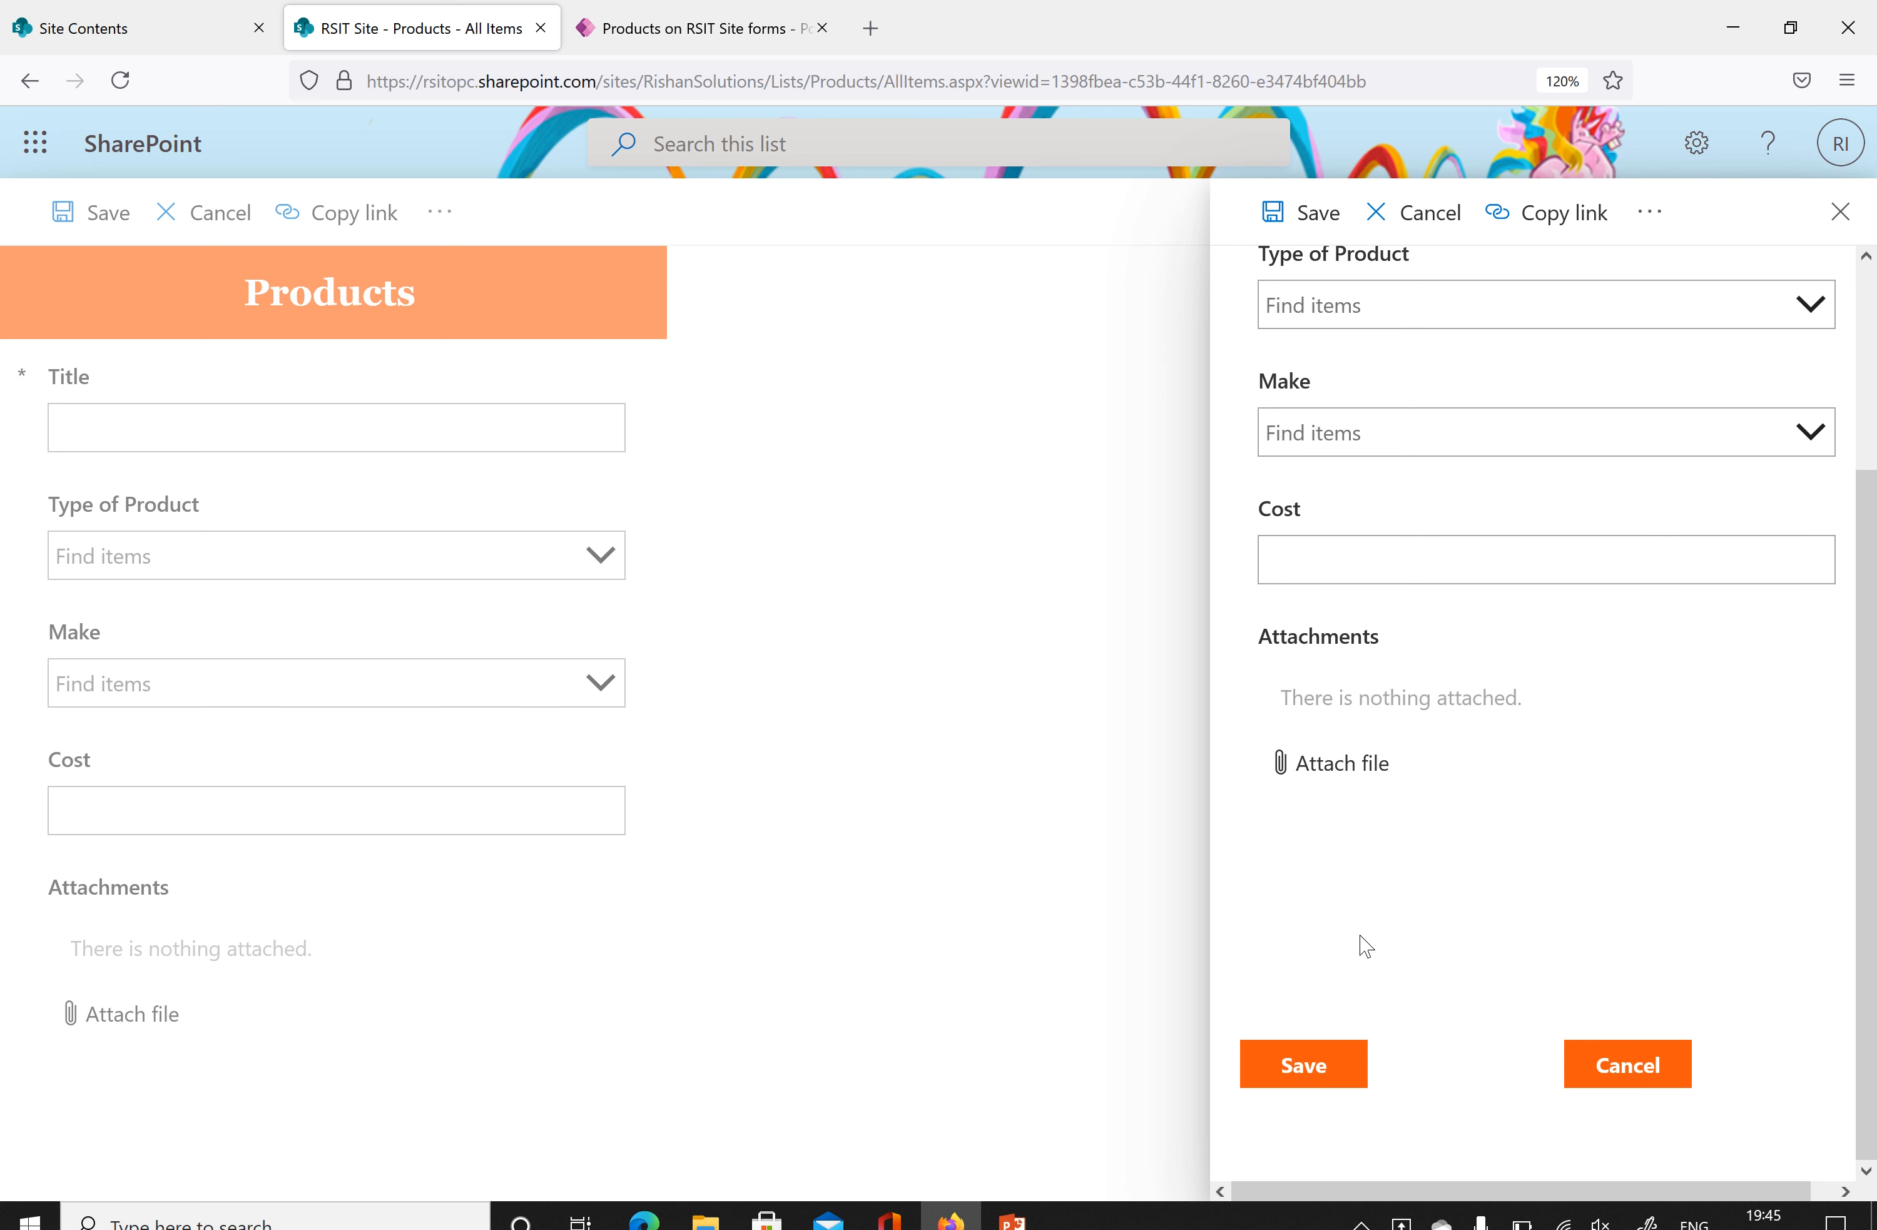
{"action": "left_click", "coordinate": [1304, 1069]}
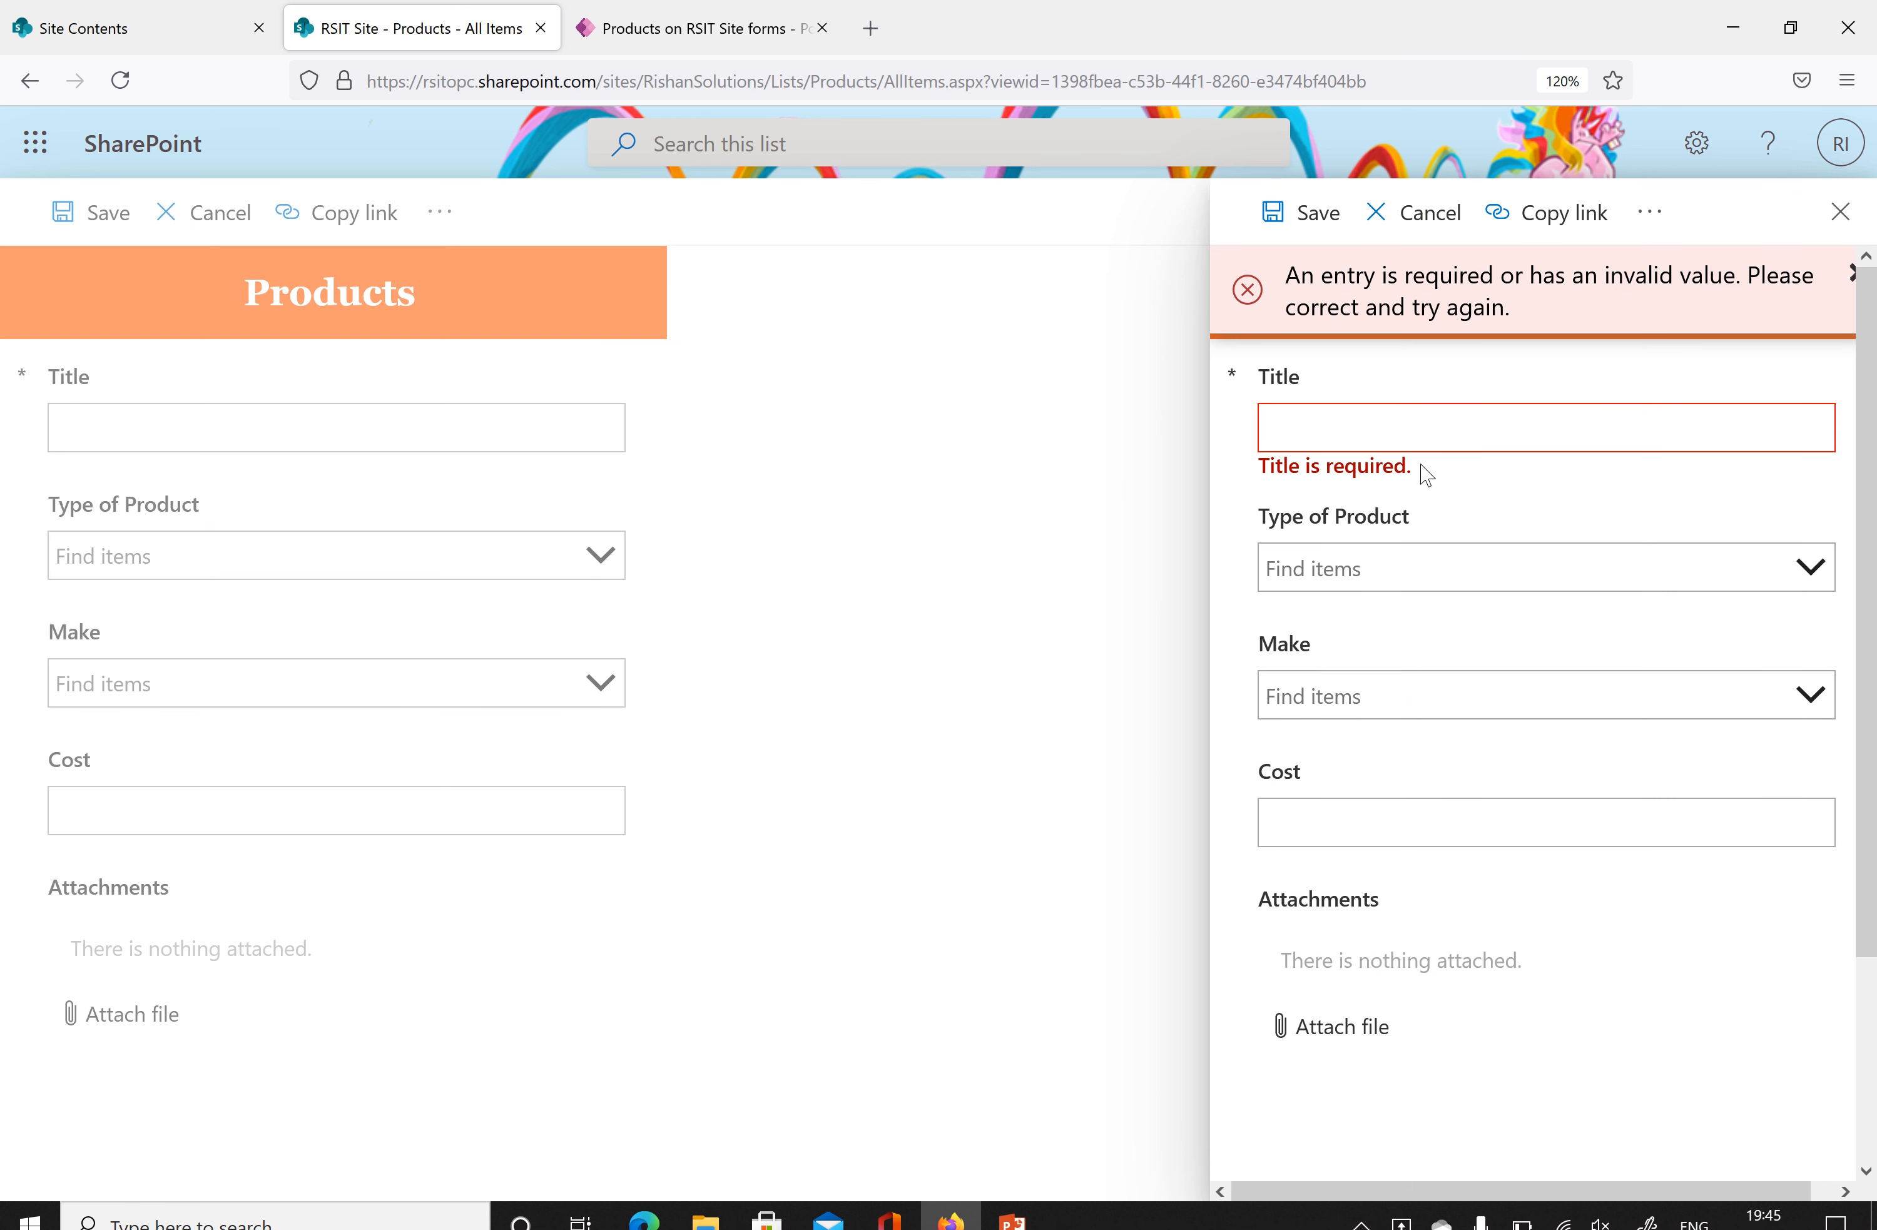
{"action": "left_click_drag", "start_coordinate": [1427, 474], "coordinate": [1262, 471]}
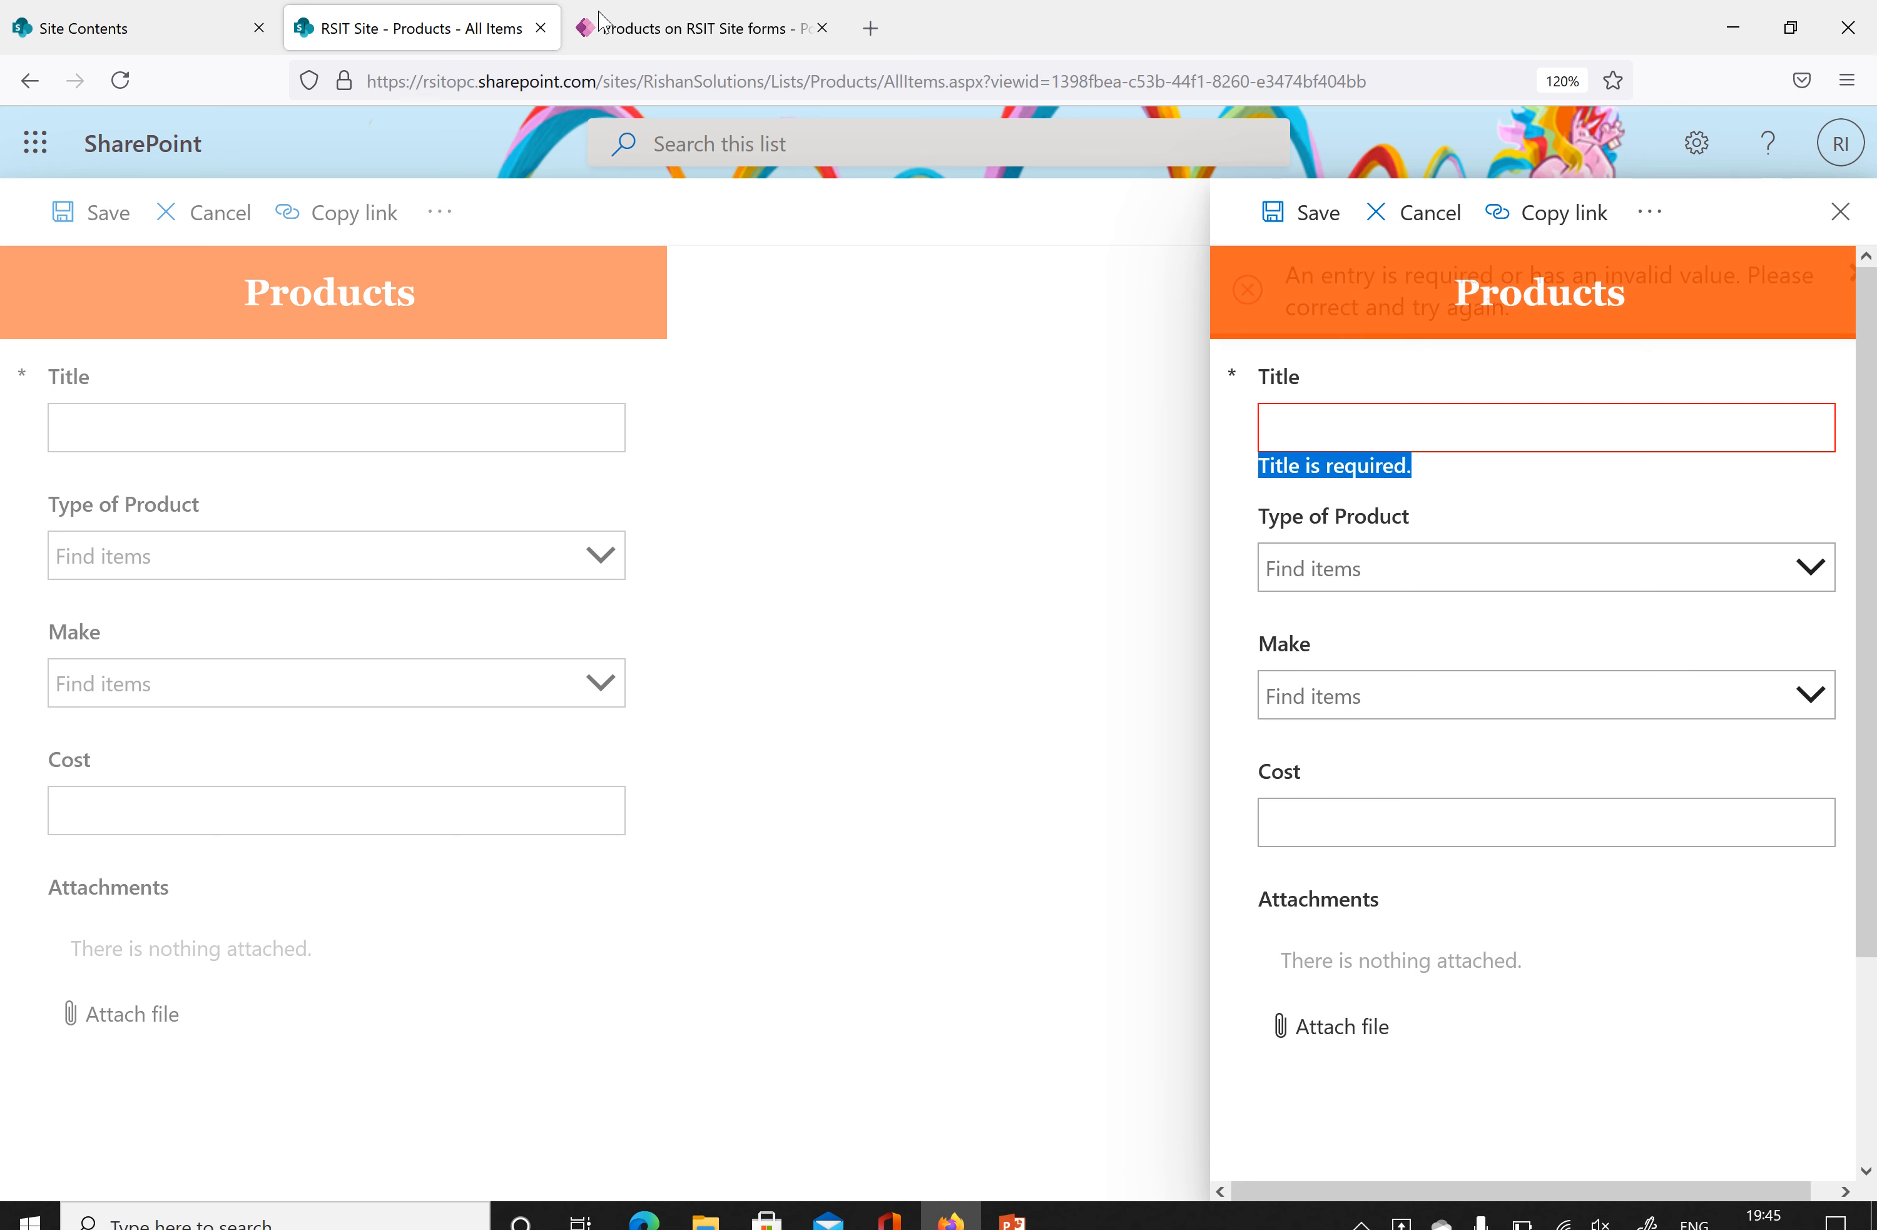
Switch back to Power Apps and inspect the Cost card's error message, then the Title card's error message, value input and key label.
{"action": "left_click", "coordinate": [684, 36]}
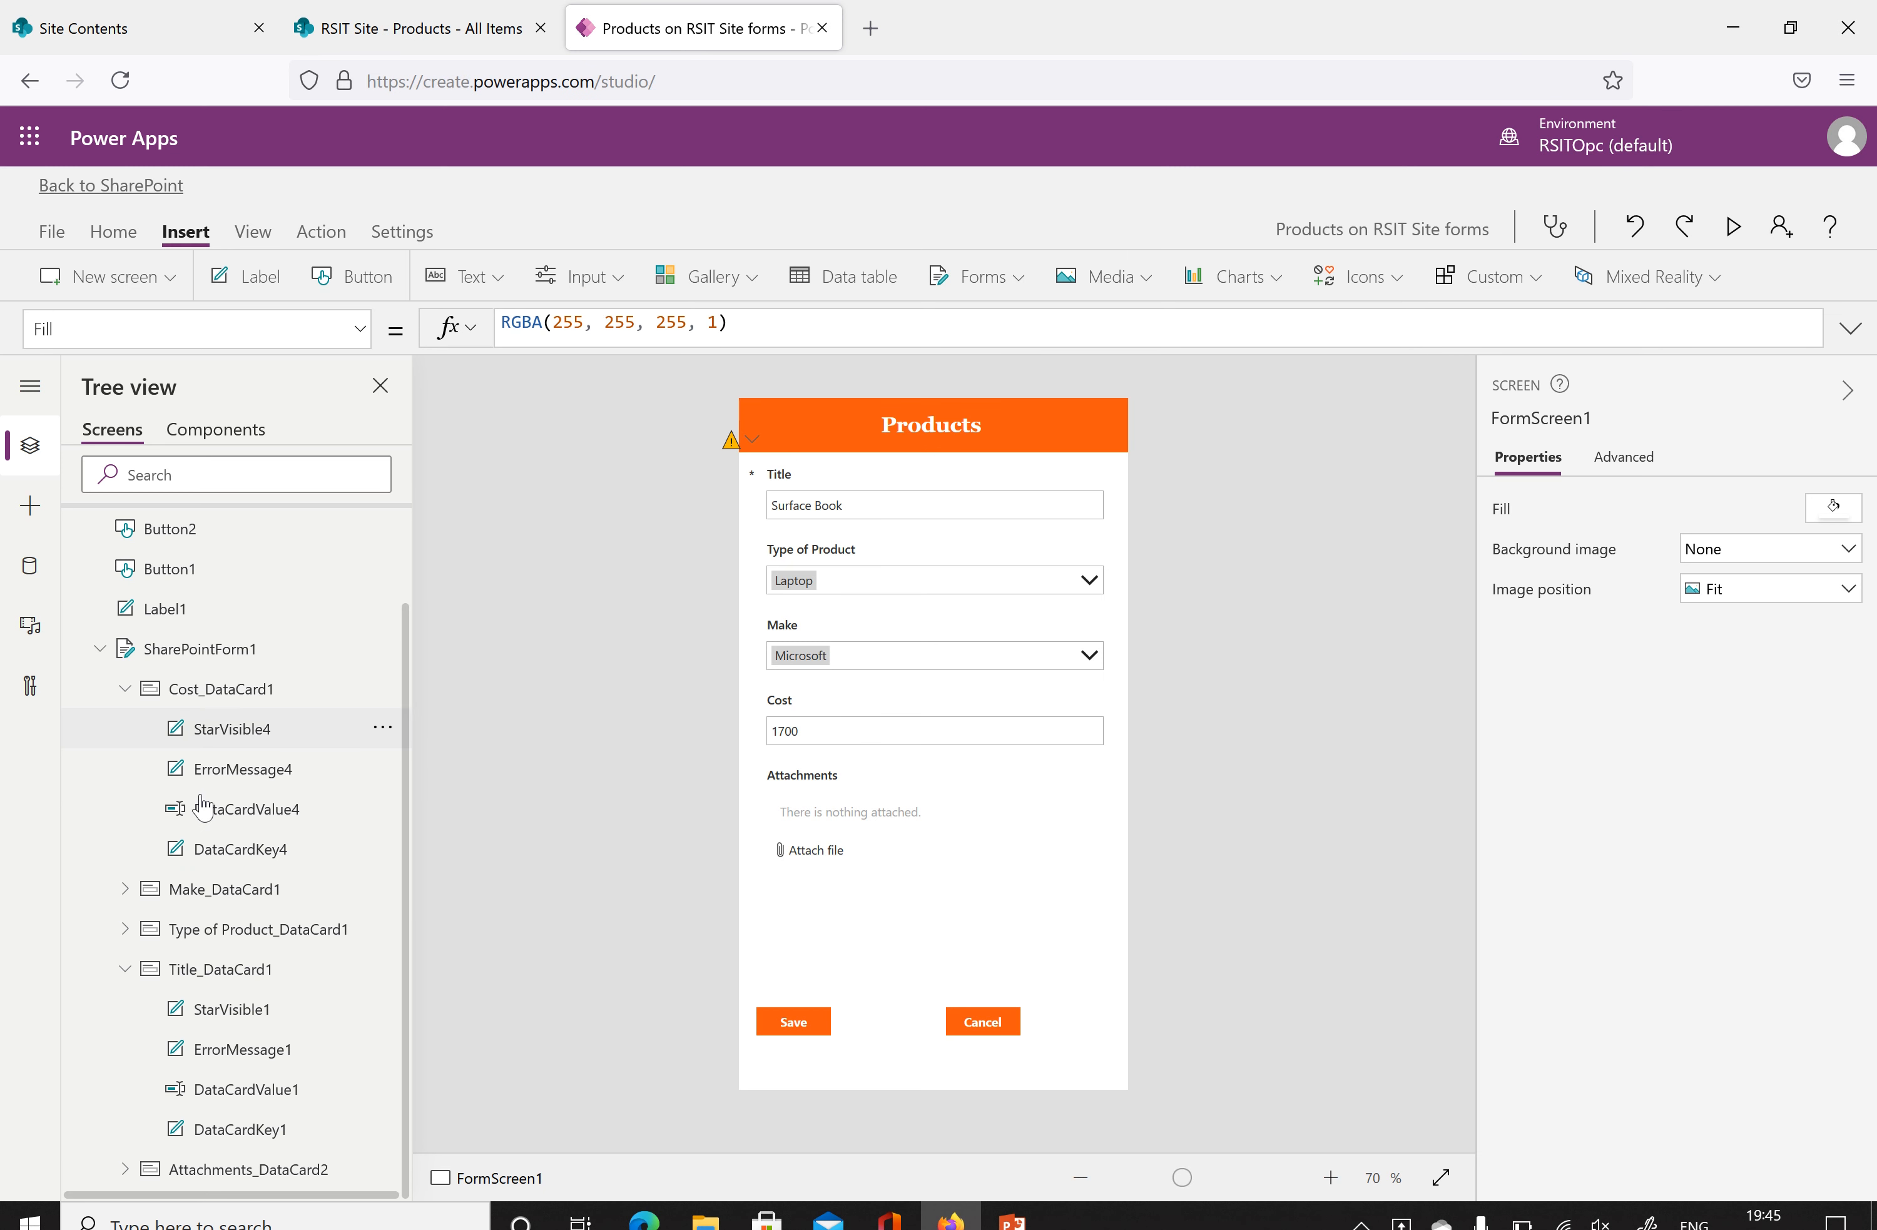
{"action": "left_click", "coordinate": [243, 768]}
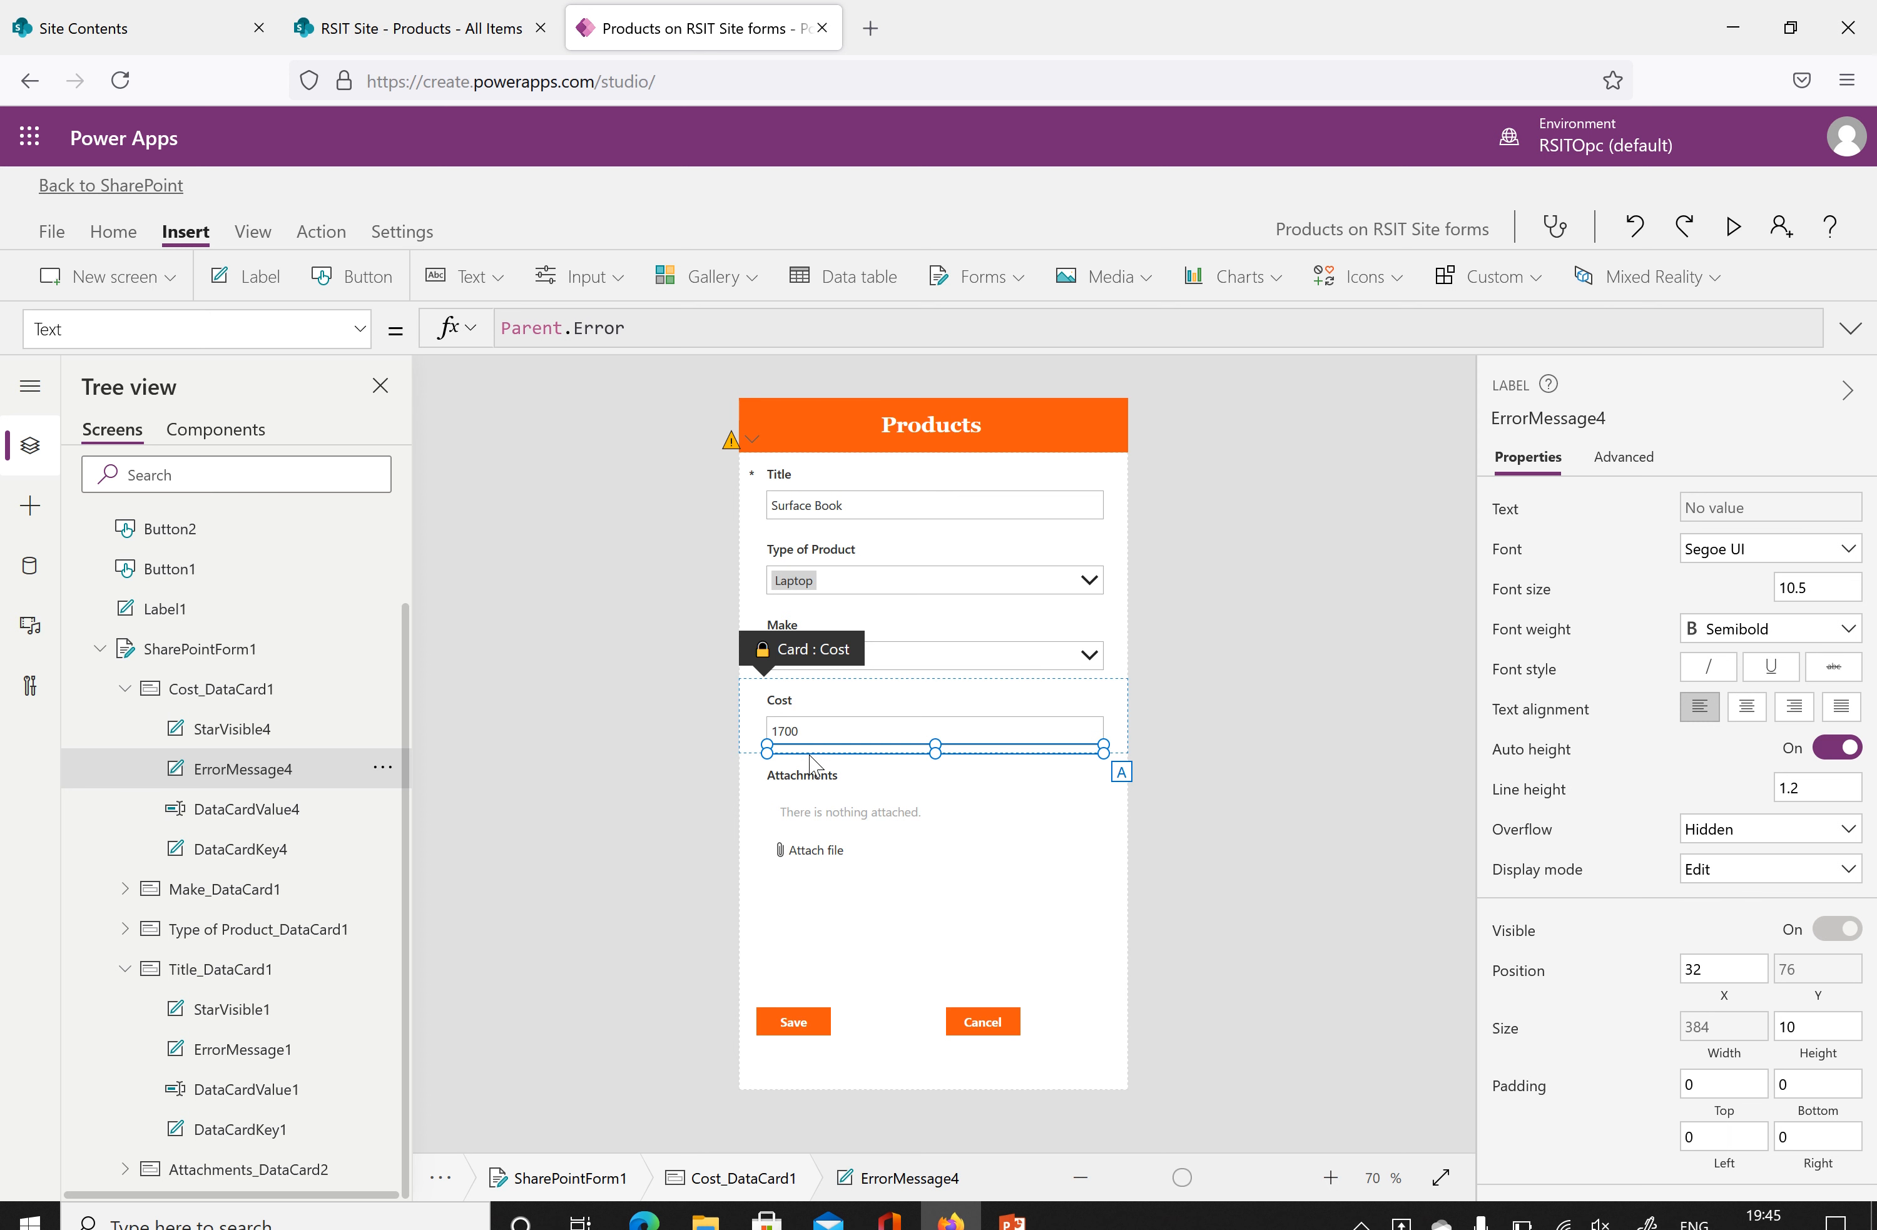
{"action": "left_click", "coordinate": [124, 688]}
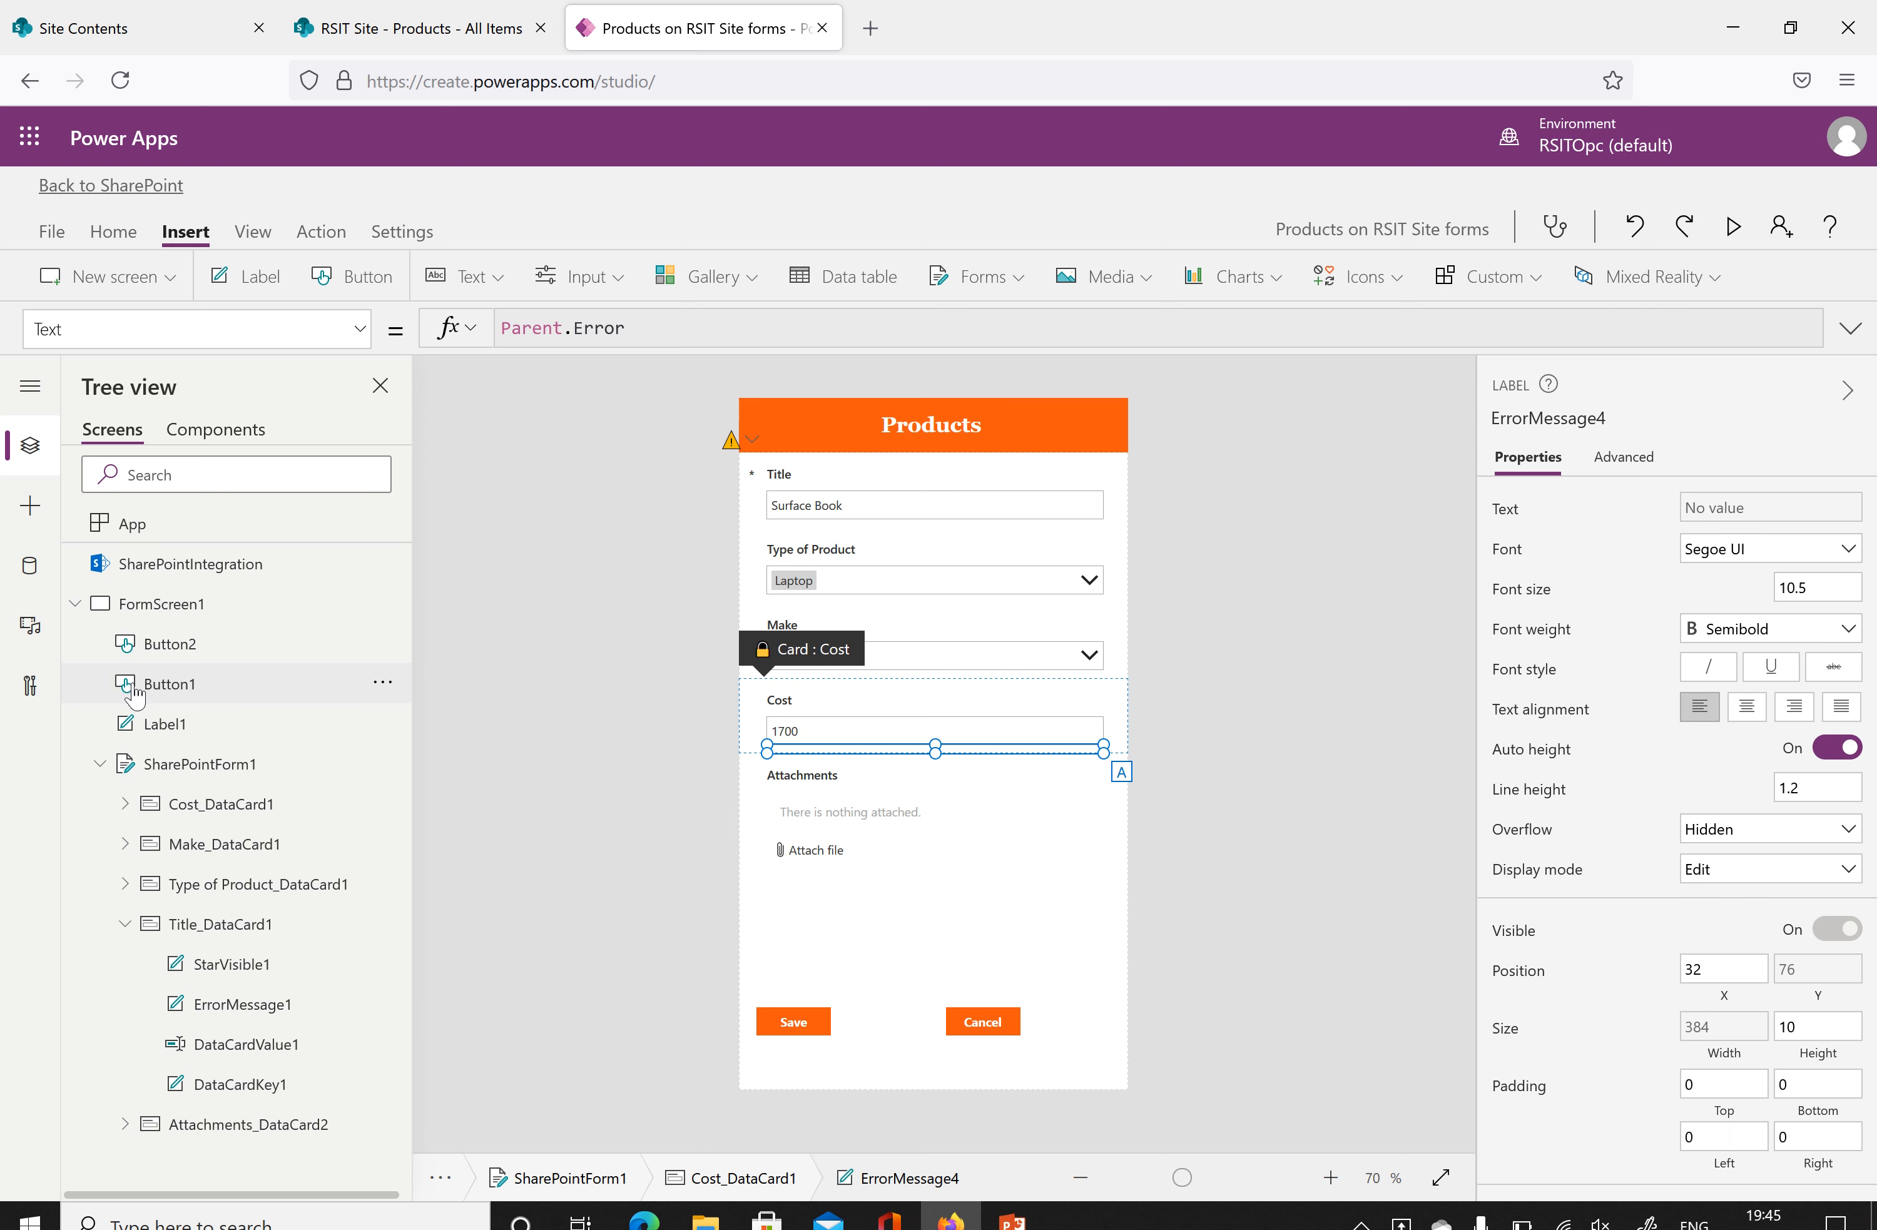
{"action": "left_click", "coordinate": [257, 1011]}
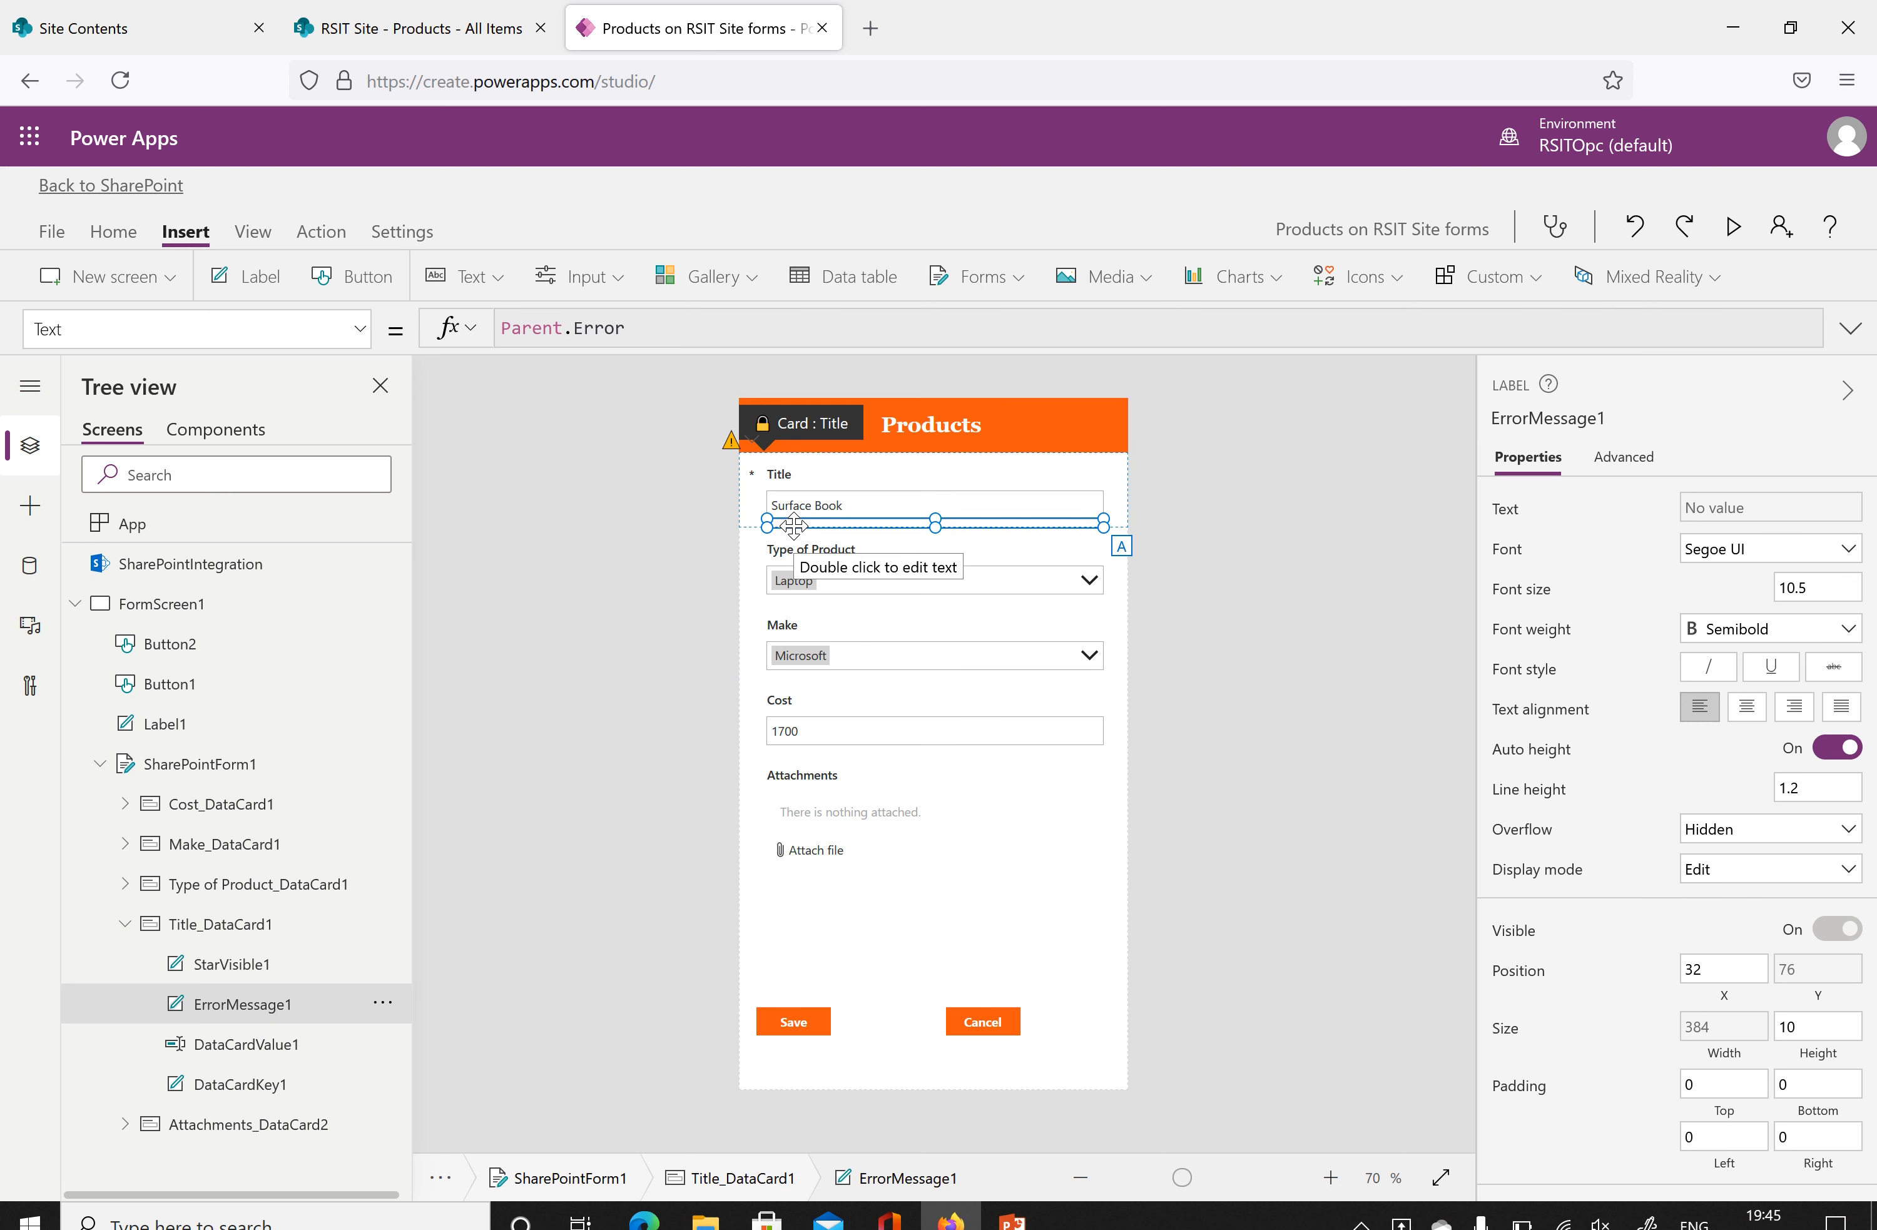
{"action": "left_click", "coordinate": [272, 1052]}
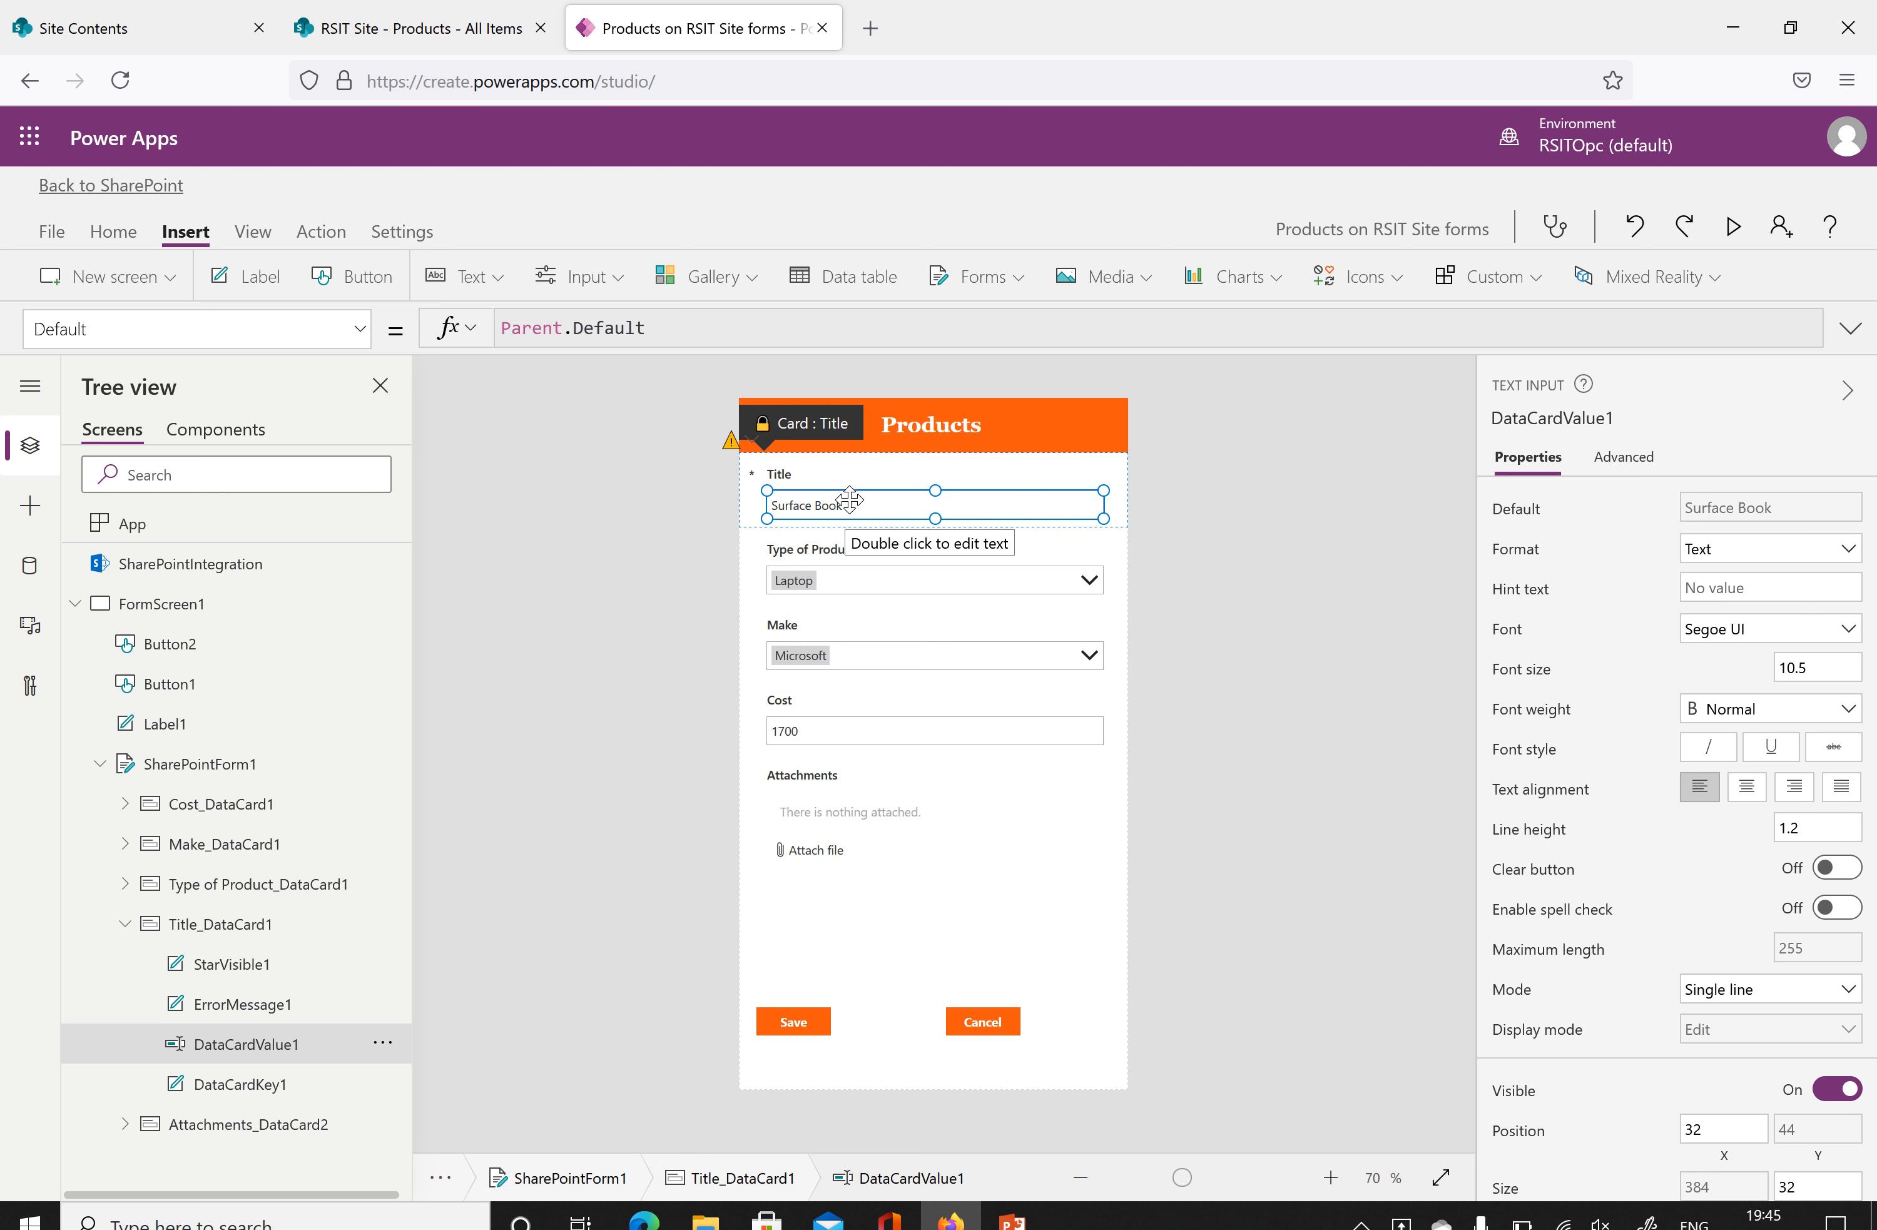
{"action": "left_click", "coordinate": [276, 1088]}
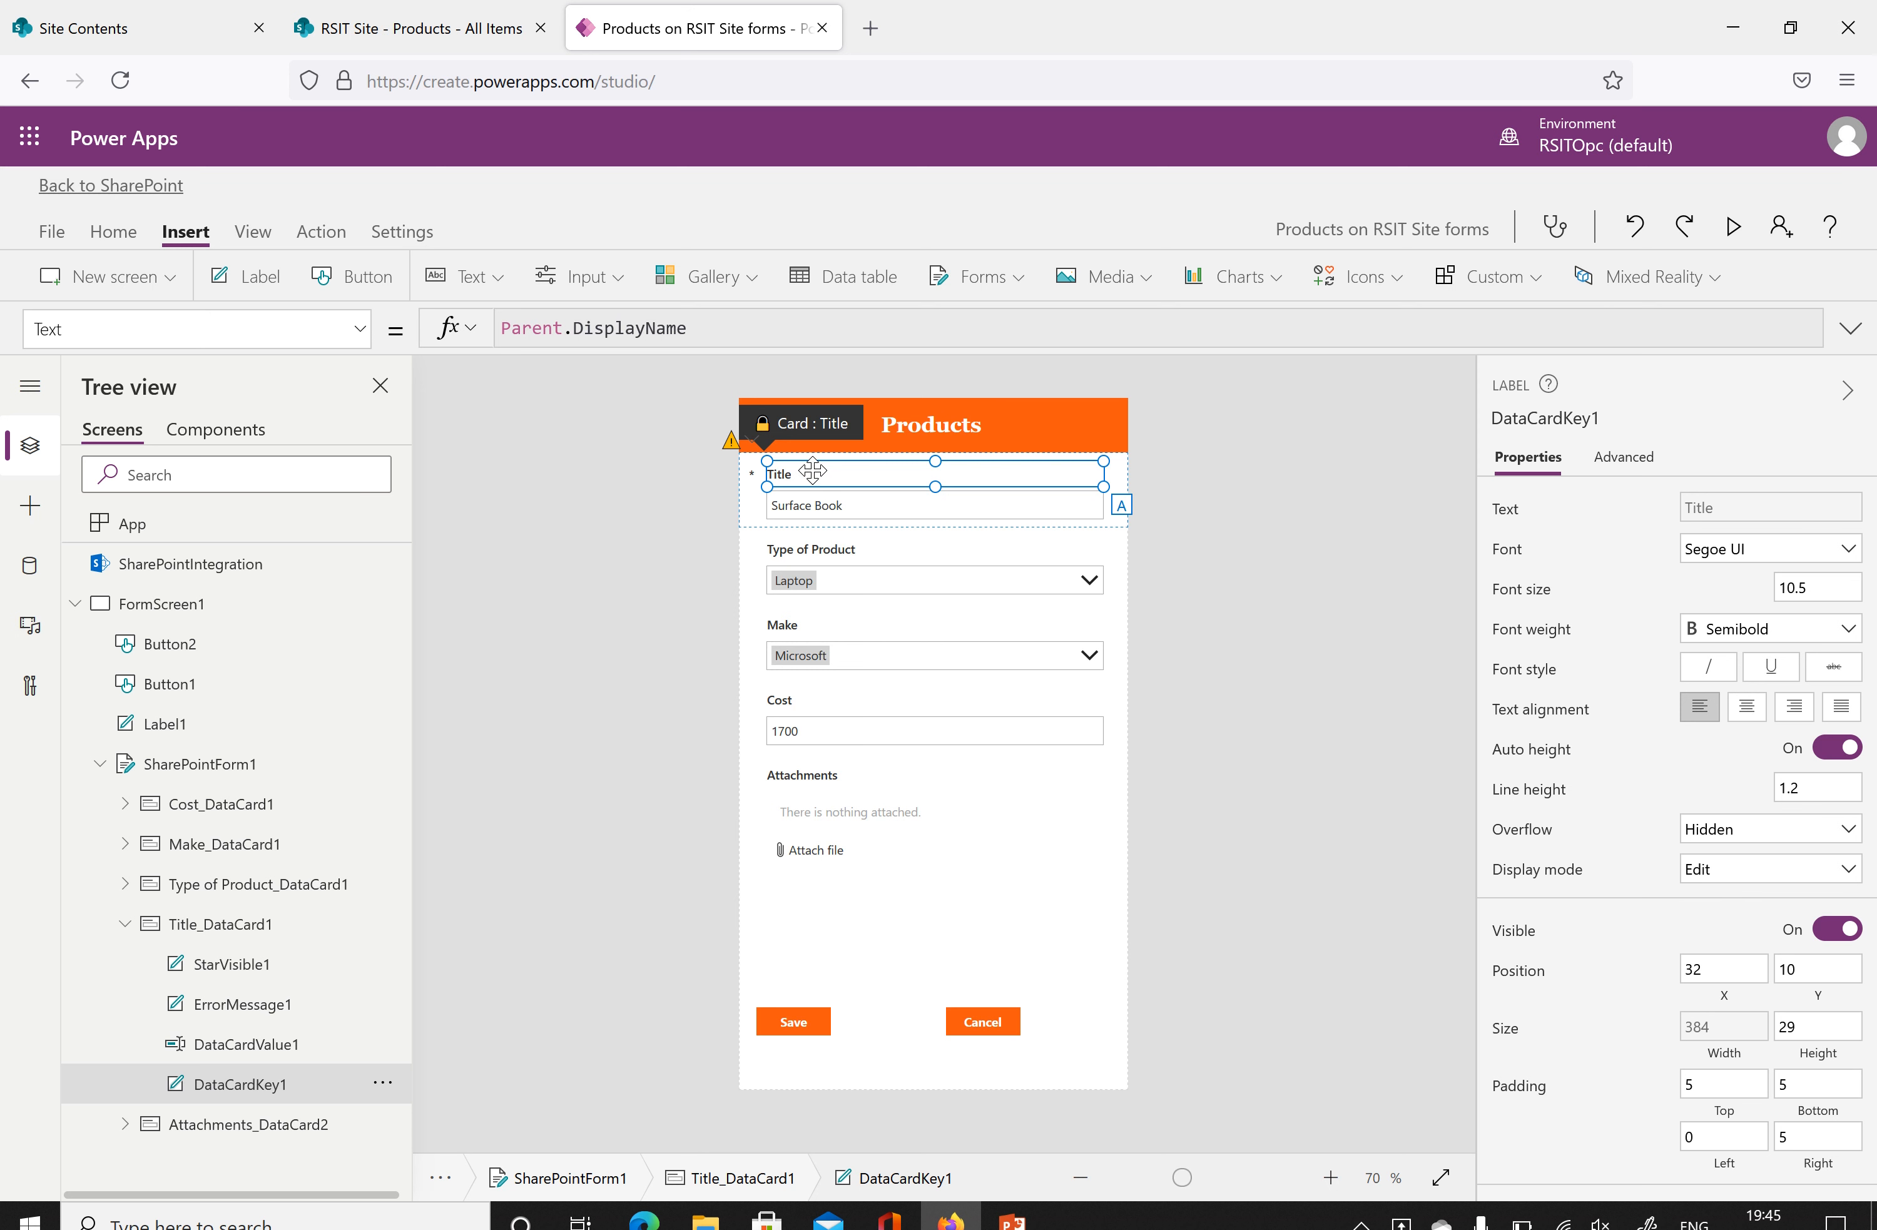